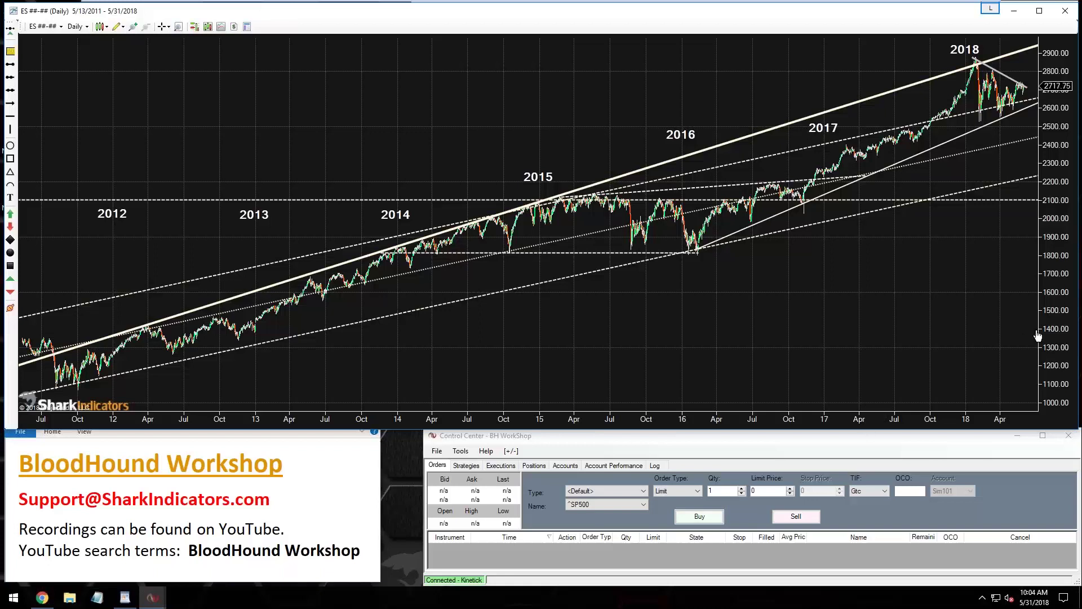
Switch to the CL 5 Range chart and remove its MACD indicator.
{"action": "middle_click", "coordinate": [862, 311]}
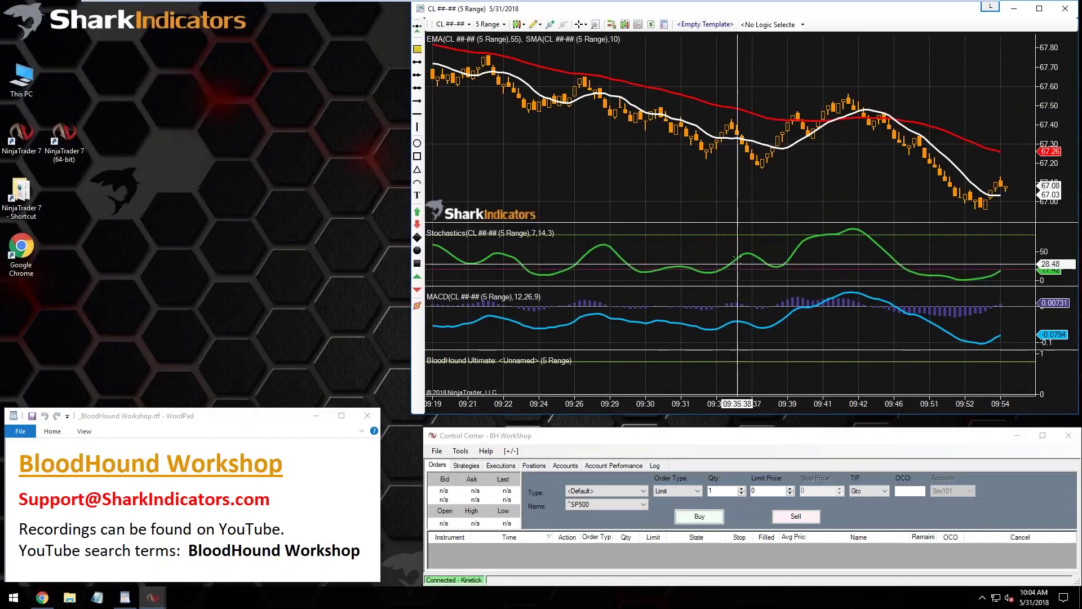
{"action": "left_click", "coordinate": [788, 317]}
{"action": "key", "text": "Delete"}
Add the UltimateOscillator indicator to the CL chart in a new panel, with periods 7, 14 and 28.
{"action": "right_click", "coordinate": [639, 192]}
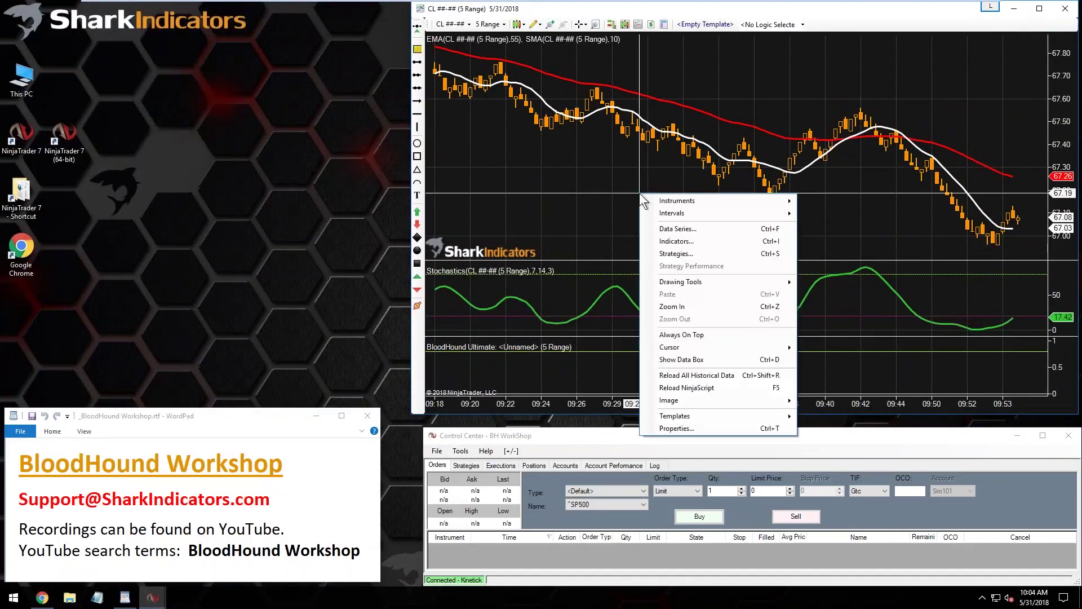
{"action": "left_click", "coordinate": [606, 225]}
{"action": "left_click_drag", "start_coordinate": [664, 77], "coordinate": [392, 52]}
{"action": "left_click", "coordinate": [365, 136]}
{"action": "key", "text": "u"}
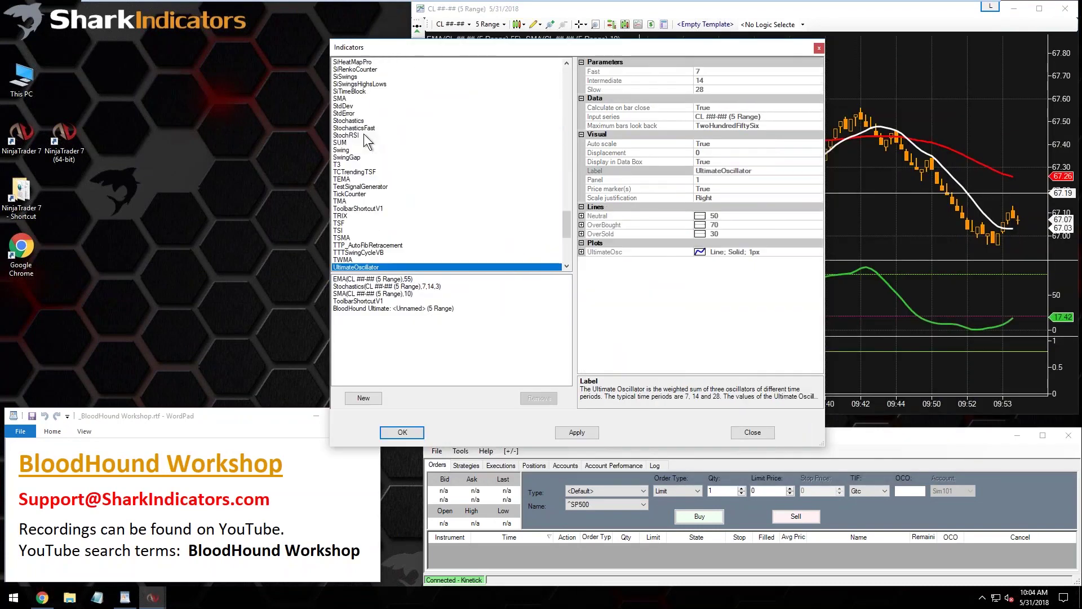
{"action": "scroll", "coordinate": [423, 249], "scroll_direction": "down", "scroll_amount": 3}
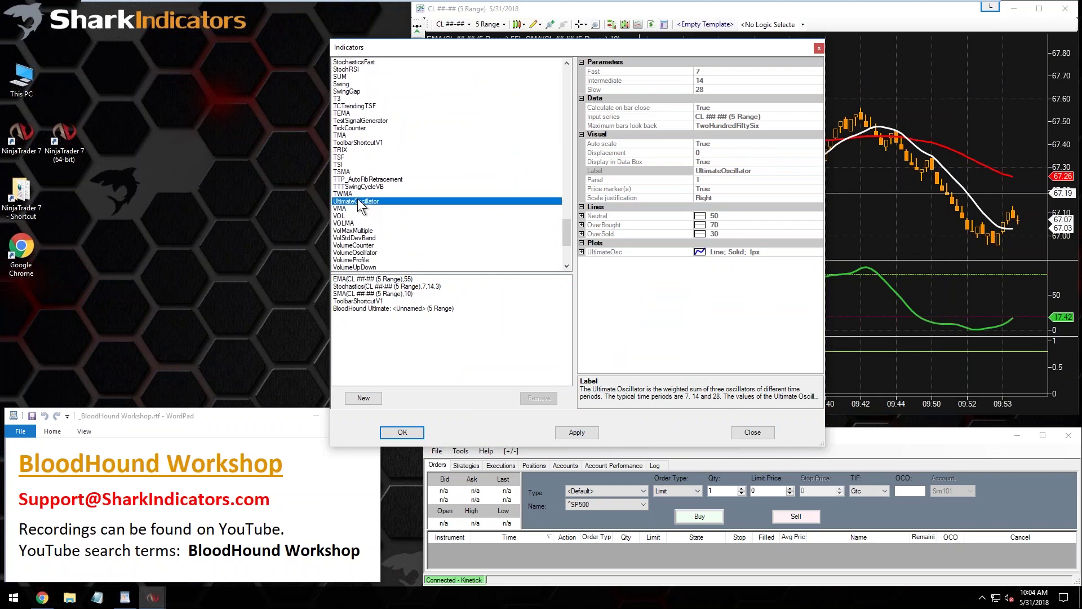
{"action": "double_click", "coordinate": [359, 202]}
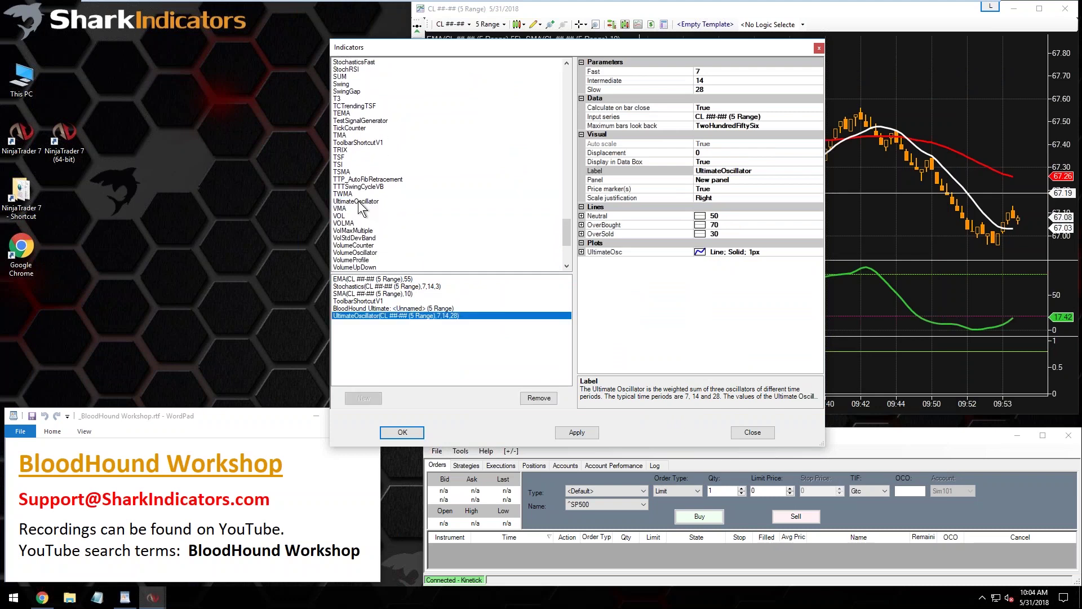
{"action": "mouse_move", "coordinate": [658, 396]}
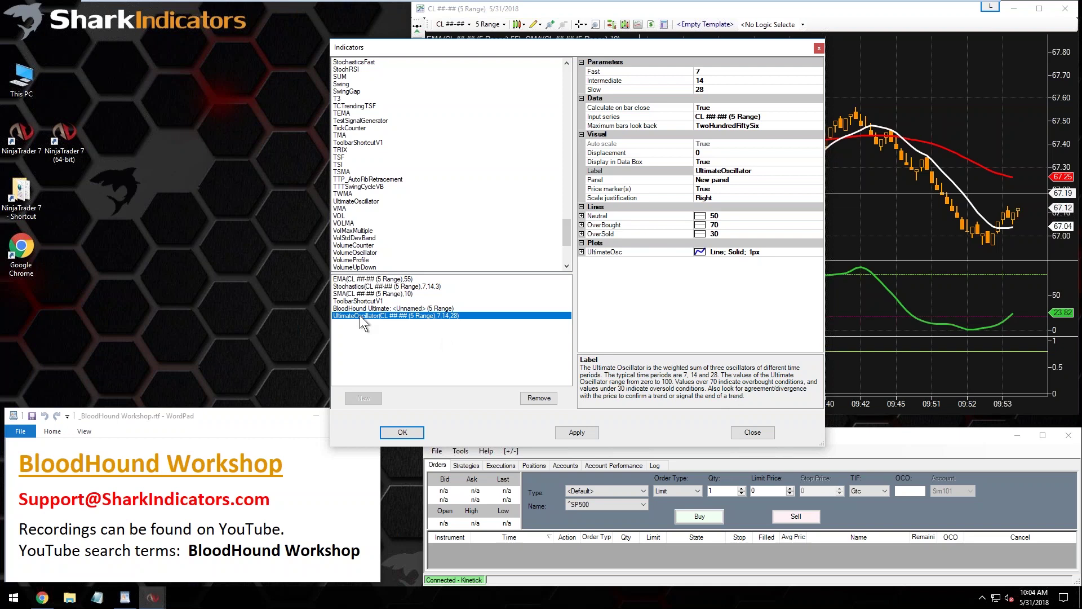
{"action": "left_click", "coordinate": [399, 433]}
Change the UltimateOscillator plot color to DeepSkyBlue in the chart's indicator settings.
{"action": "right_click", "coordinate": [760, 303]}
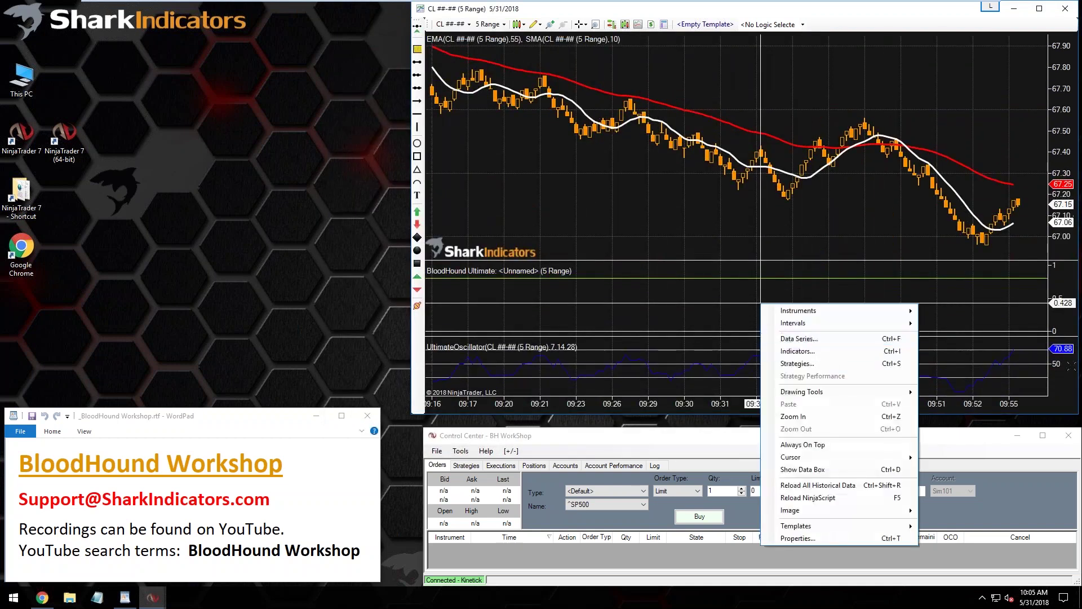
{"action": "left_click", "coordinate": [780, 309]}
{"action": "left_click", "coordinate": [648, 341]}
{"action": "left_click_drag", "start_coordinate": [702, 79], "coordinate": [406, 77]}
{"action": "left_click", "coordinate": [540, 282]}
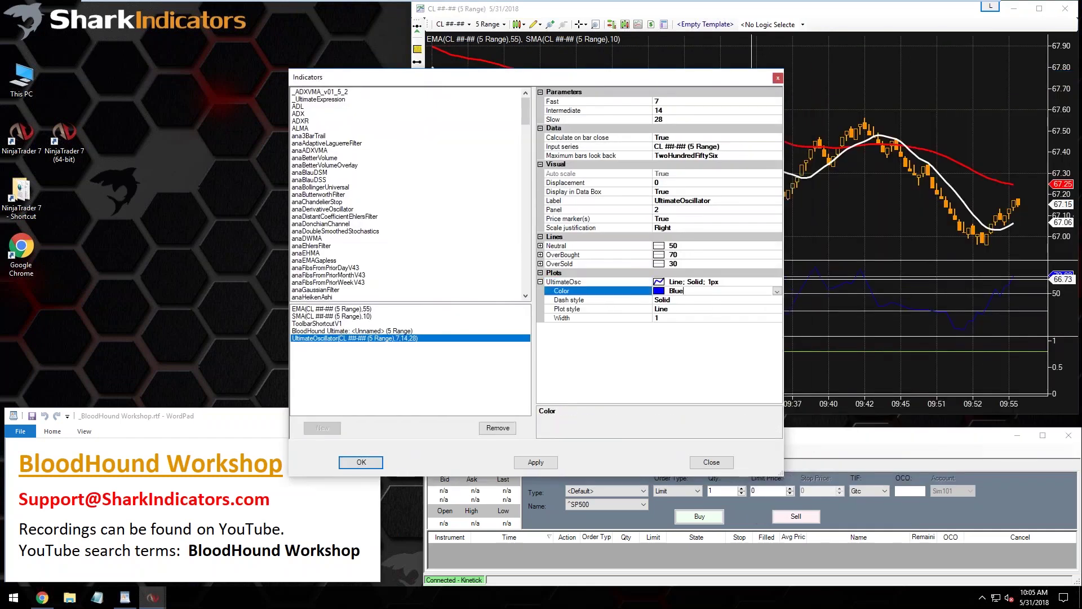
{"action": "left_click", "coordinate": [777, 290]}
{"action": "scroll", "coordinate": [703, 381], "scroll_direction": "up", "scroll_amount": 3}
{"action": "left_click", "coordinate": [688, 327]}
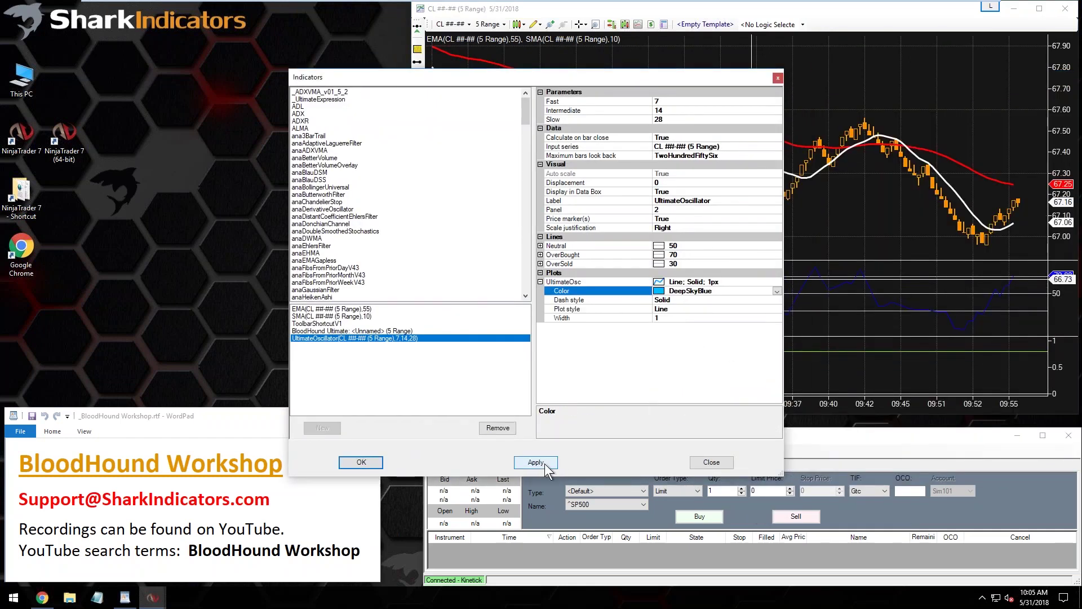
Set the UltimateOscillator plot width to 3 and apply the indicator settings.
{"action": "left_click", "coordinate": [632, 282]}
{"action": "left_click", "coordinate": [692, 317]}
{"action": "left_click", "coordinate": [612, 396]}
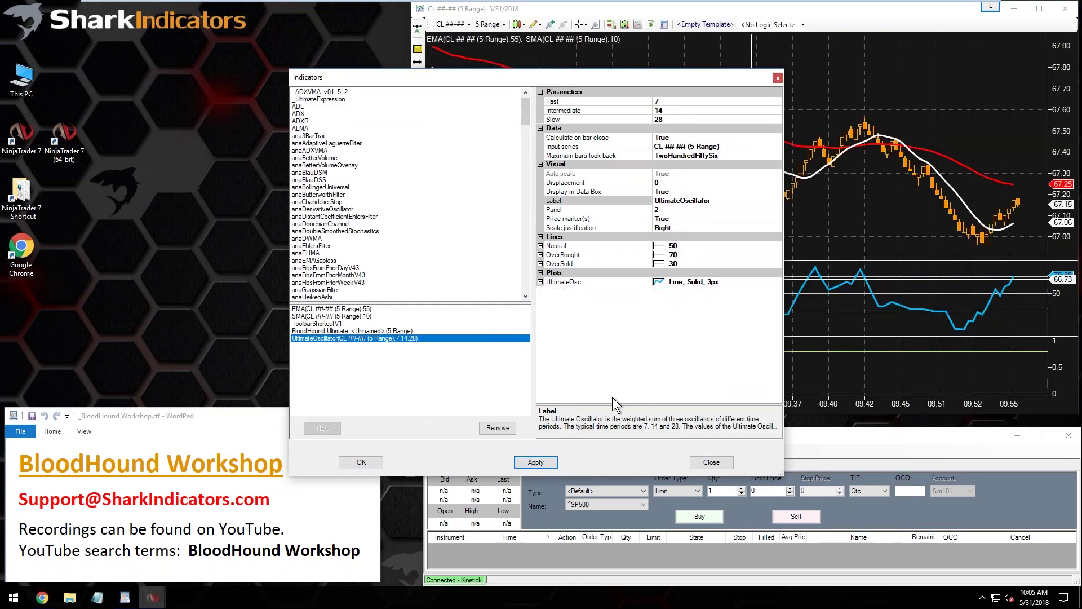
{"action": "left_click", "coordinate": [361, 461]}
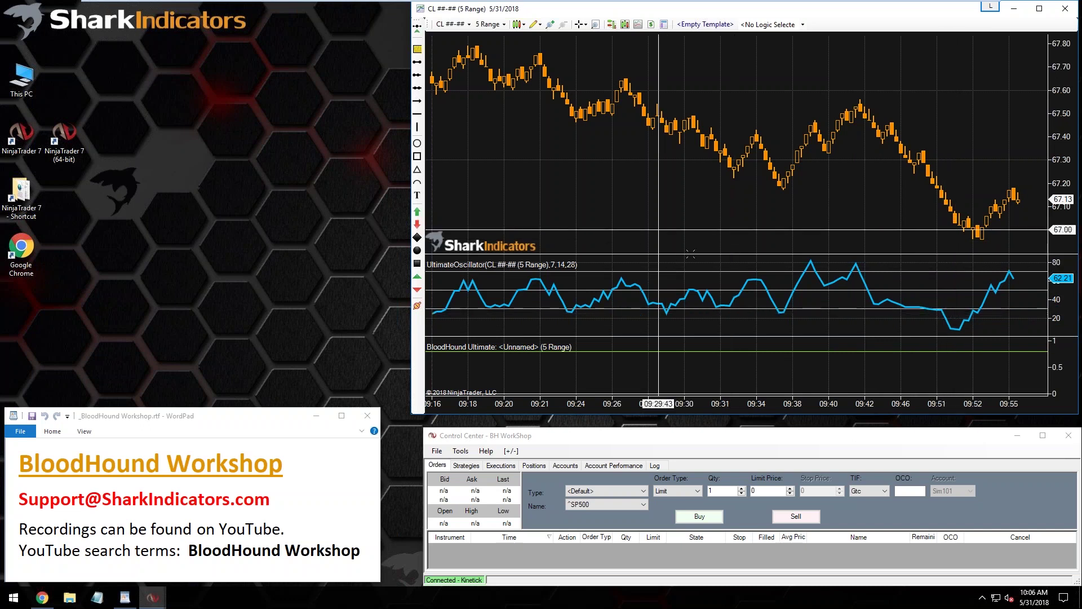
Review the UltimateOscillator's OverSold and OverBought line values, leaving its settings without changes.
{"action": "left_click", "coordinate": [759, 284]}
{"action": "double_click", "coordinate": [760, 282]}
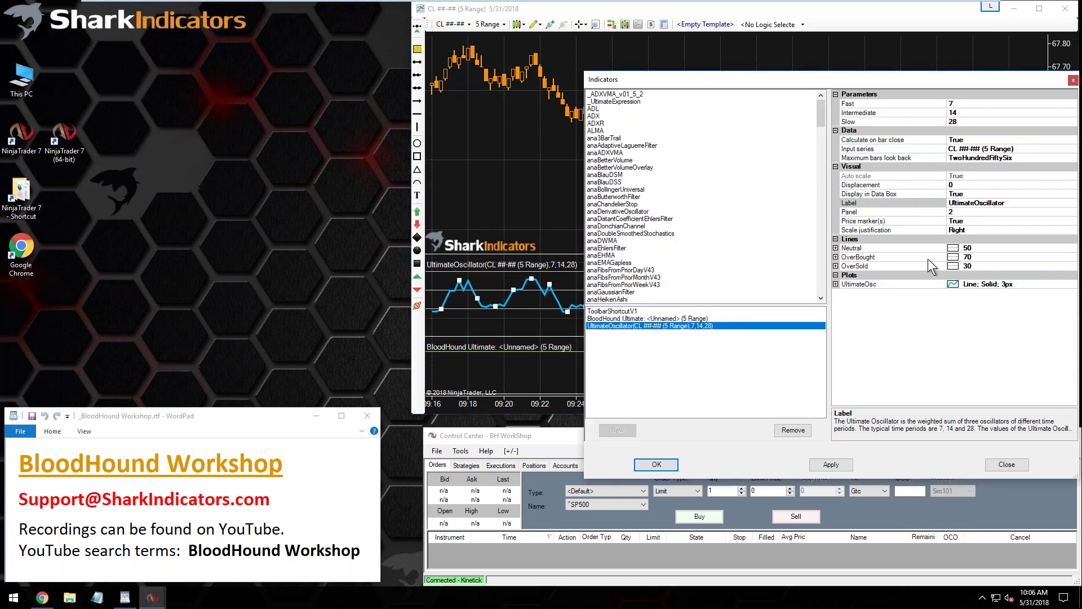
{"action": "left_click", "coordinate": [980, 265]}
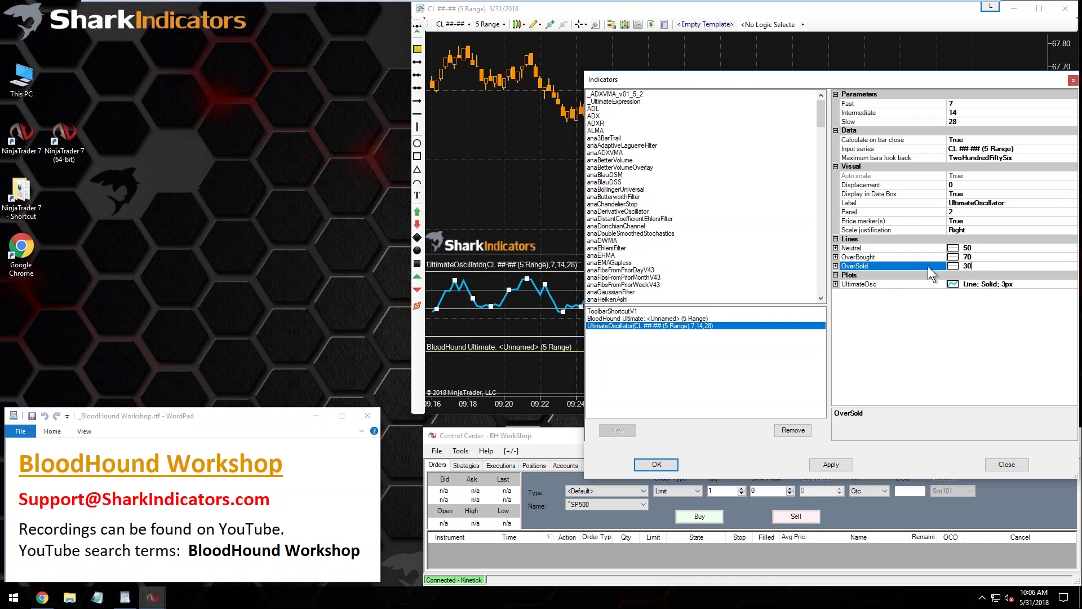
{"action": "left_click", "coordinate": [895, 259]}
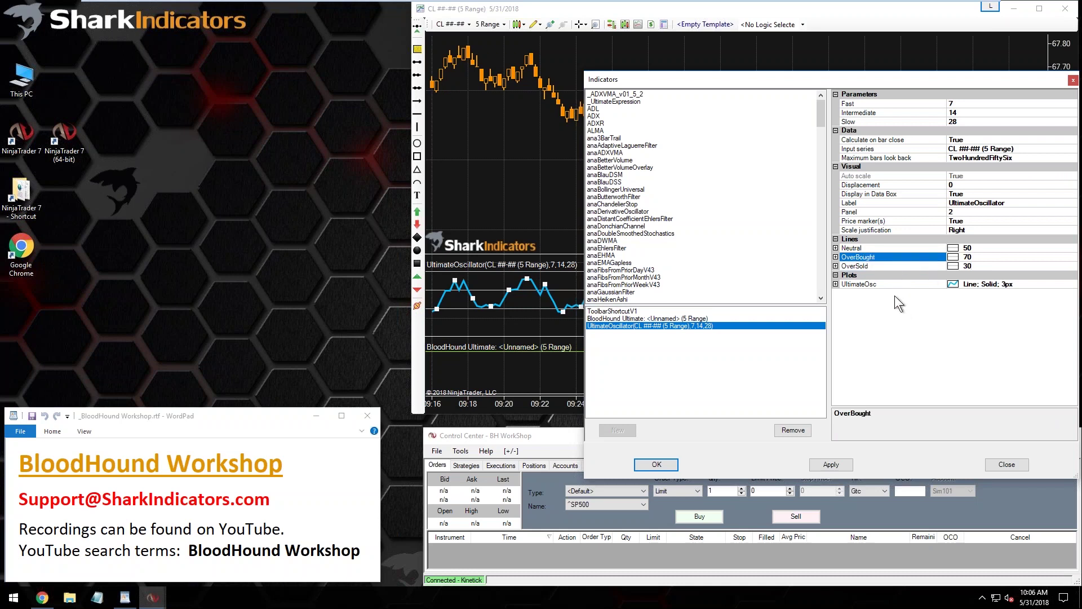
{"action": "left_click", "coordinate": [1013, 470]}
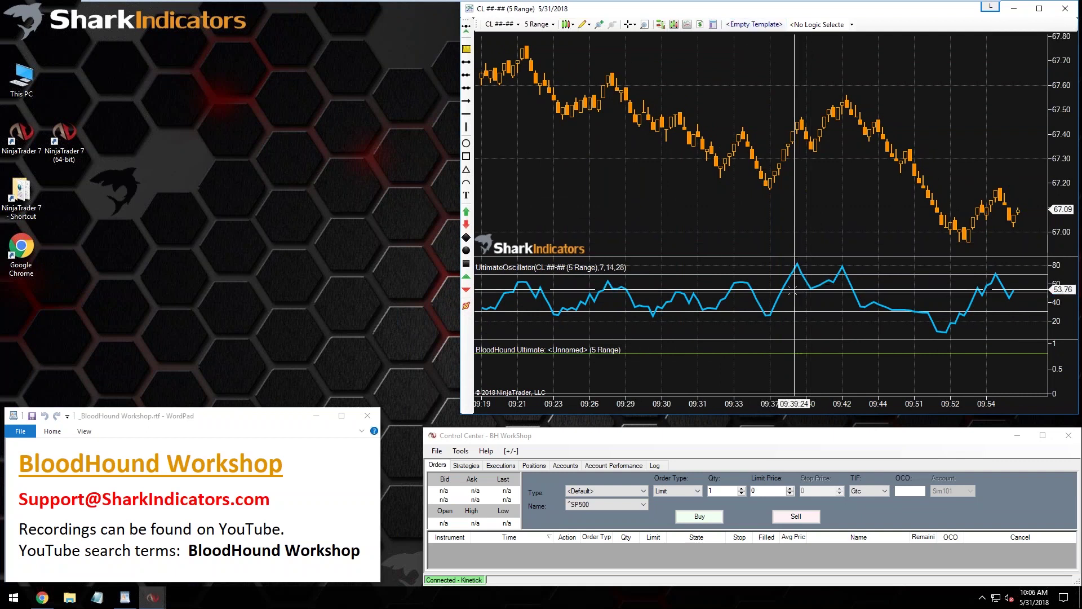
{"action": "left_click", "coordinate": [786, 288]}
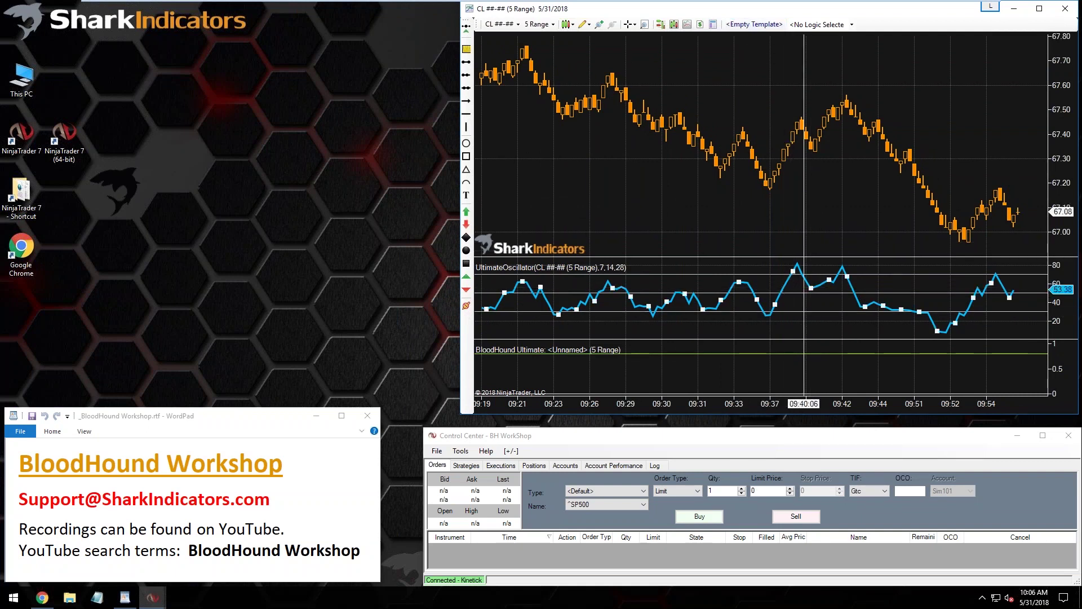
Open the chart's empty BloodHound template and save it under the name Si-BHWorkshop20180531.
{"action": "left_click", "coordinate": [752, 25]}
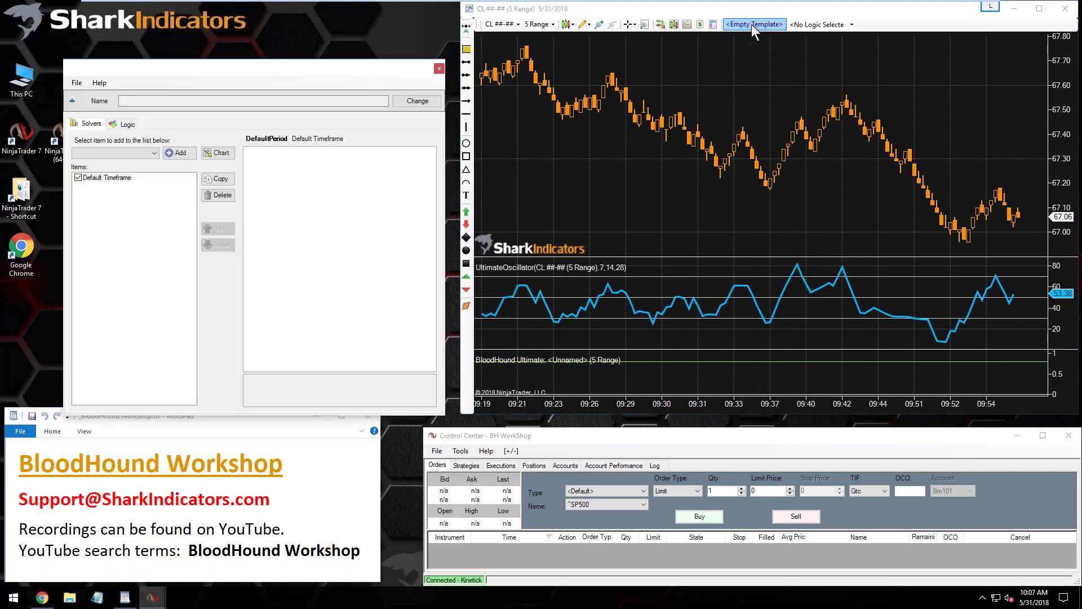
{"action": "left_click_drag", "start_coordinate": [178, 62], "coordinate": [120, 6]}
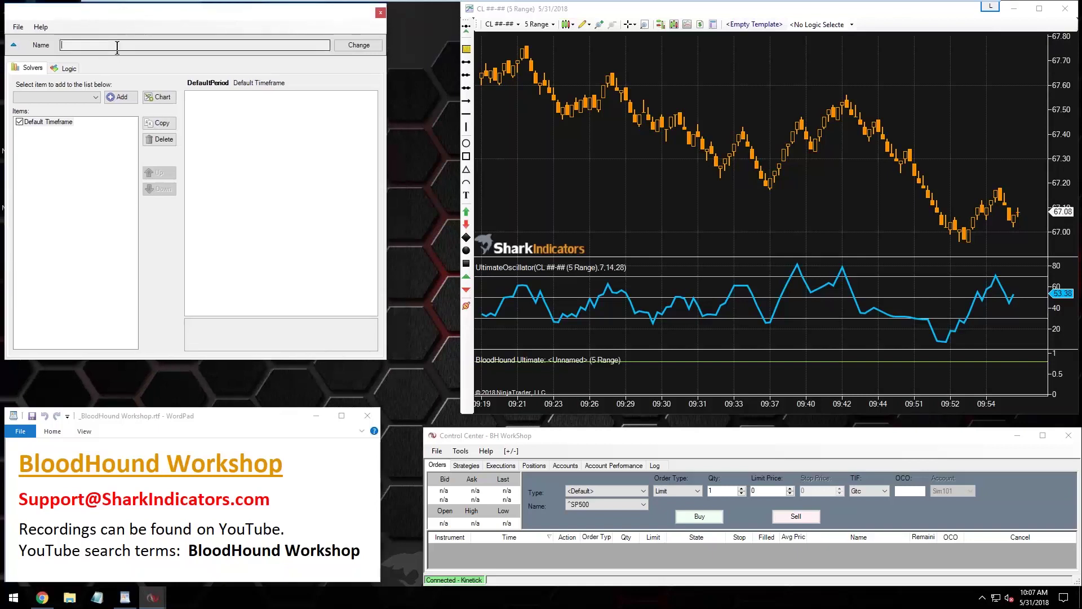
{"action": "left_click", "coordinate": [350, 45]}
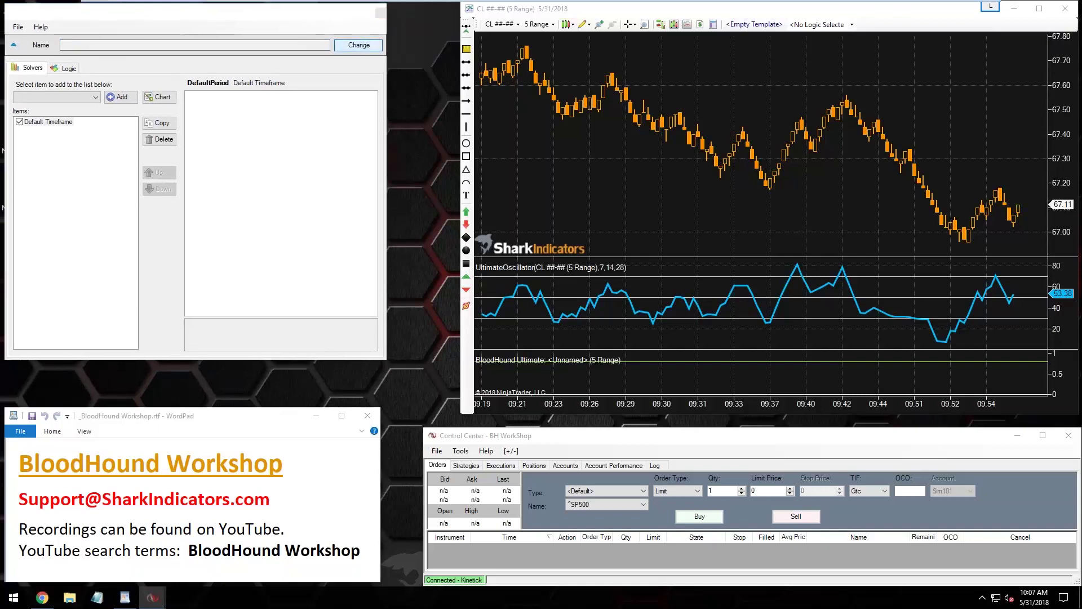
{"action": "left_click", "coordinate": [164, 110]}
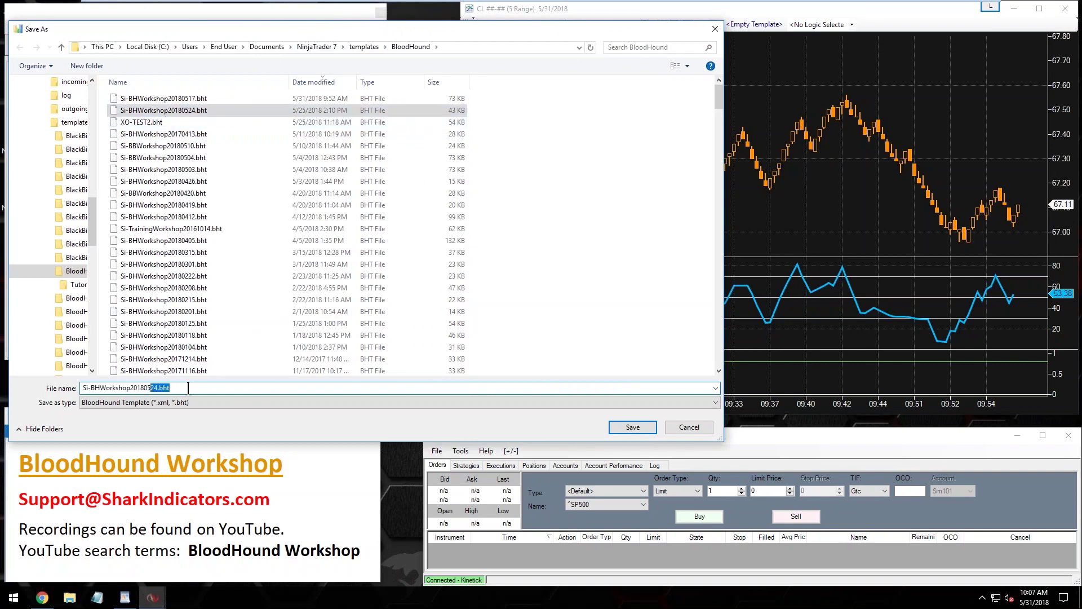
{"action": "type", "text": "31"}
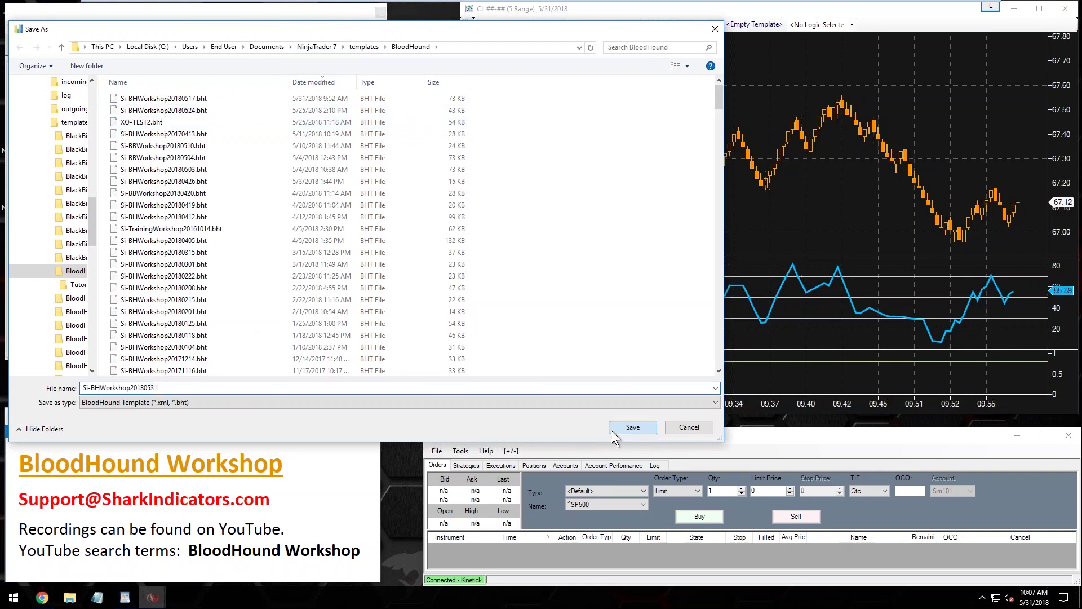
{"action": "left_click", "coordinate": [610, 429]}
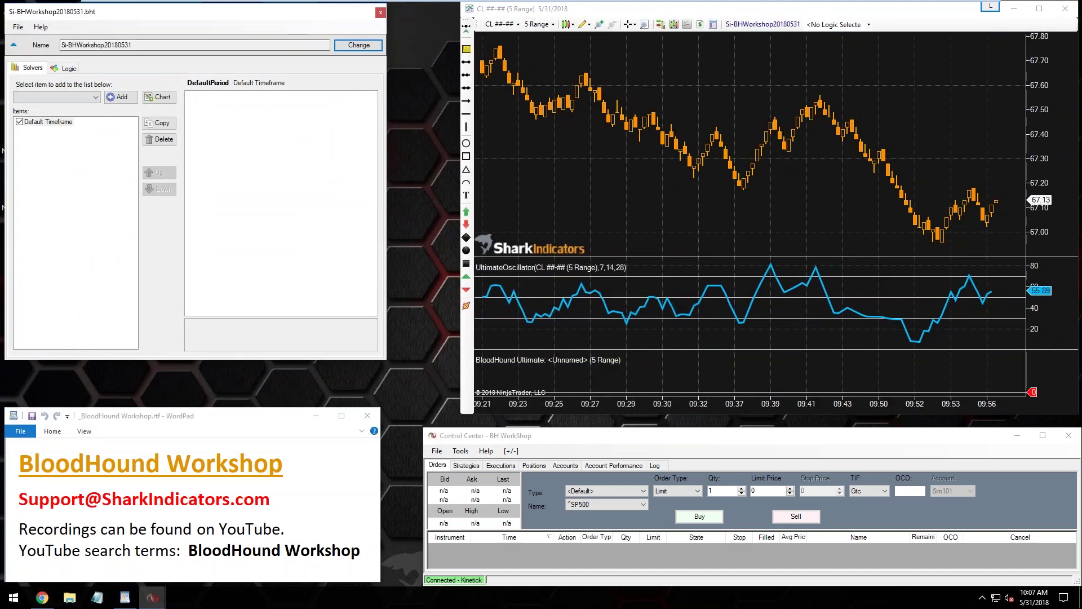
{"action": "left_click_drag", "start_coordinate": [133, 46], "coordinate": [59, 46]}
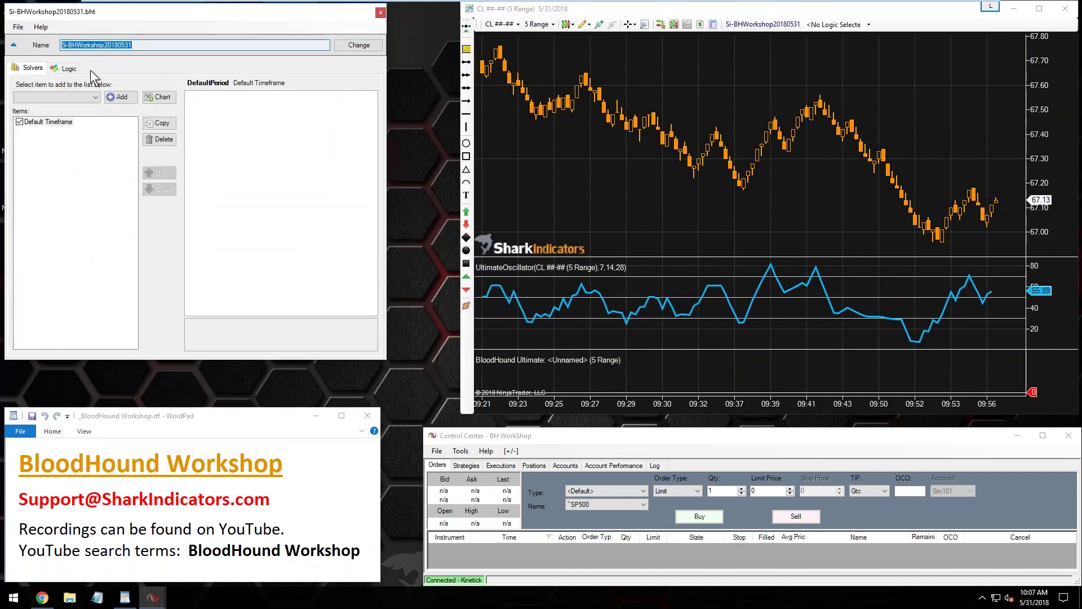
Enlarge the template editor and create a new logic named "Osc Below/Above value X bars".
{"action": "left_click", "coordinate": [66, 69]}
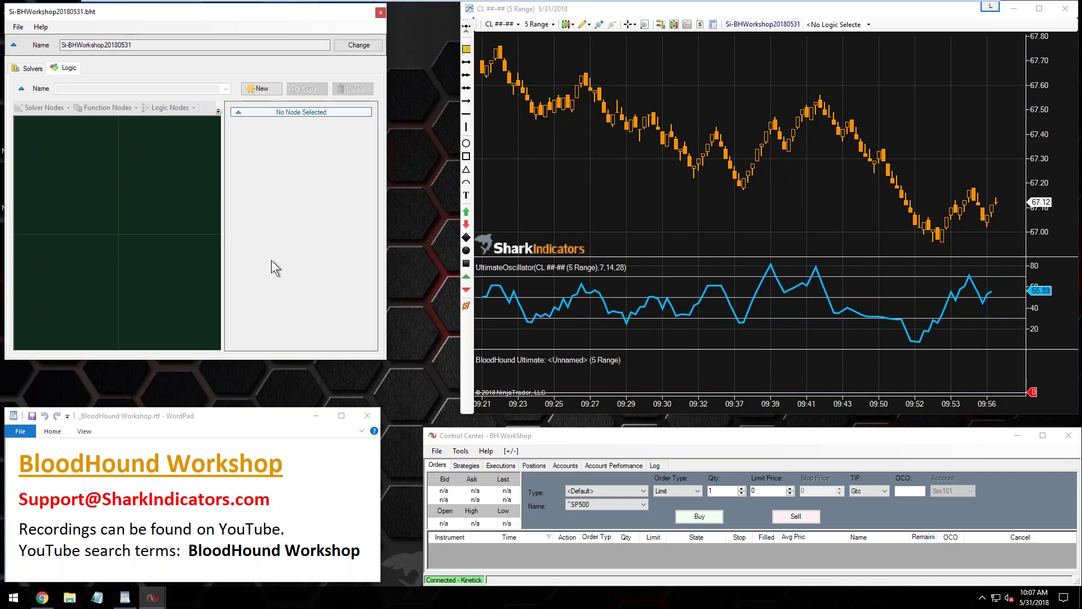
{"action": "left_click_drag", "start_coordinate": [385, 358], "coordinate": [460, 427]}
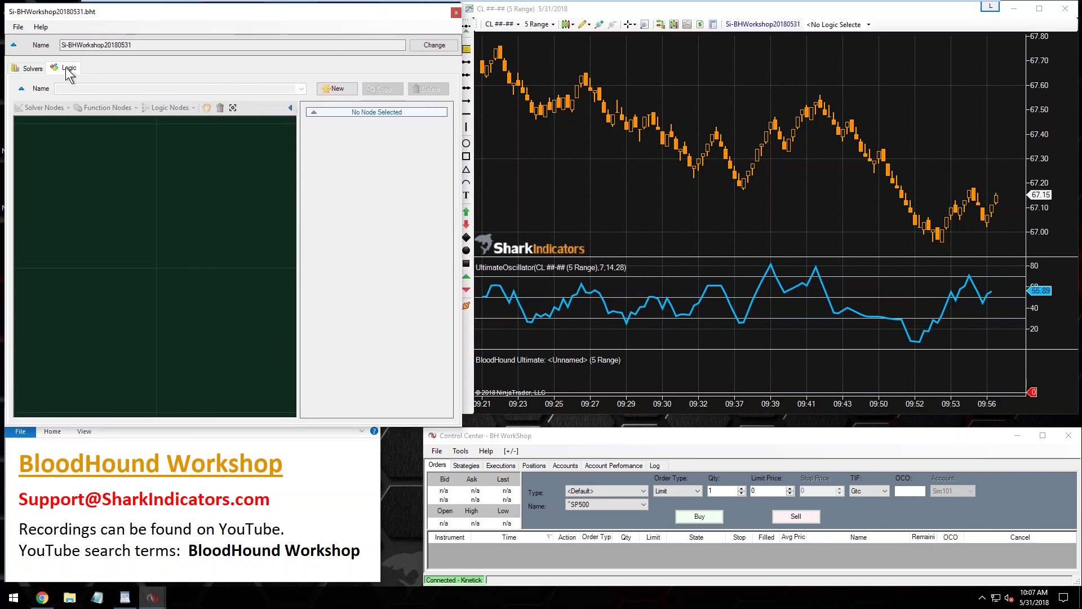
{"action": "left_click", "coordinate": [337, 88]}
{"action": "left_click", "coordinate": [91, 89]}
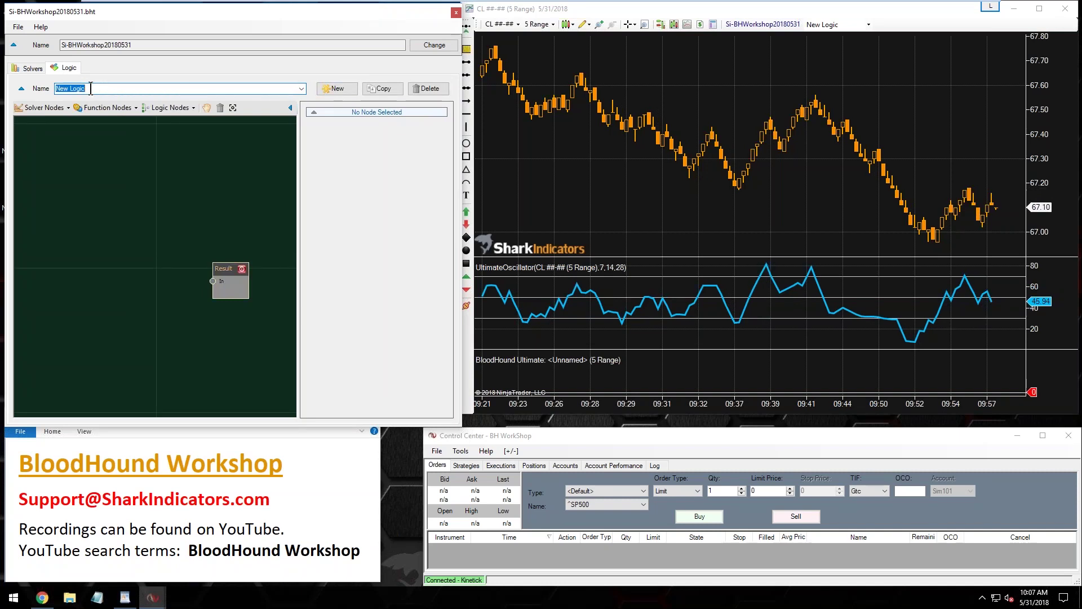
{"action": "type", "text": "Osc Below/Above value X bars"}
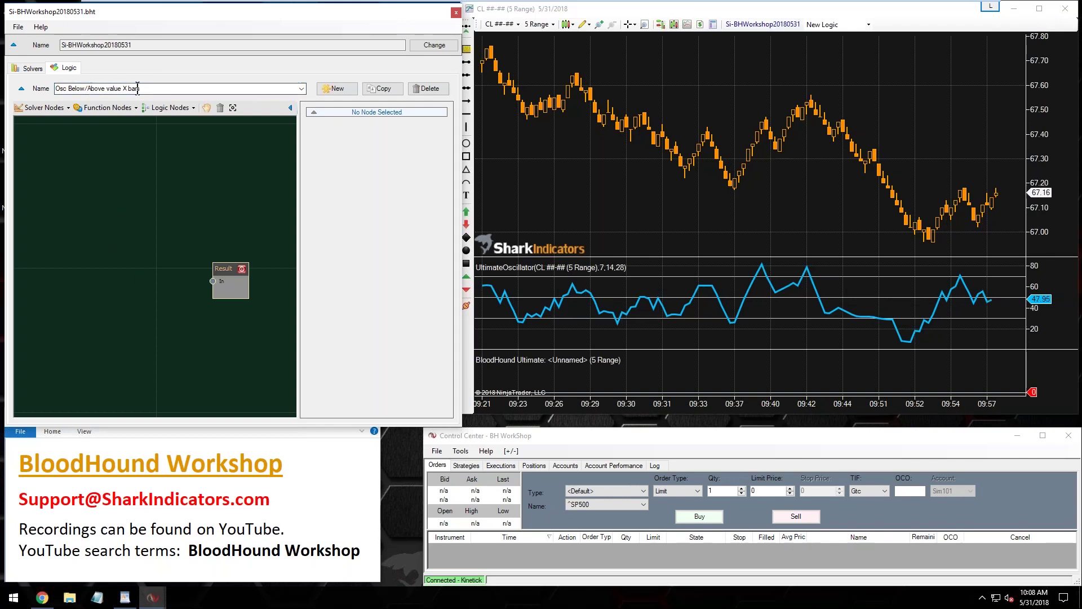
{"action": "left_click", "coordinate": [112, 89]}
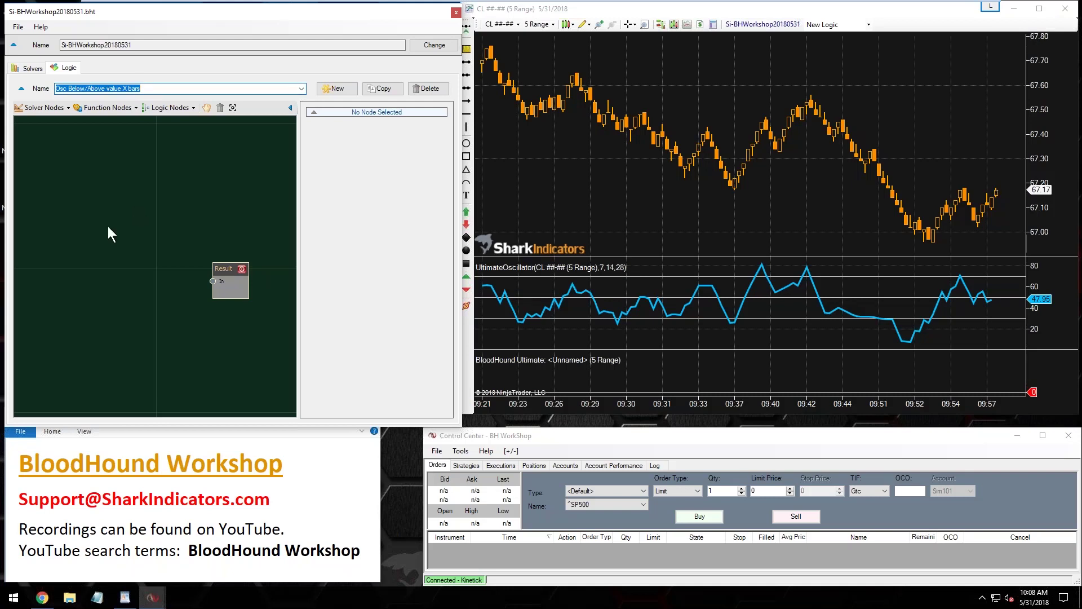
Add an Indicator Threshold solver node to the logic and place it clear of the Result node.
{"action": "left_click", "coordinate": [898, 326]}
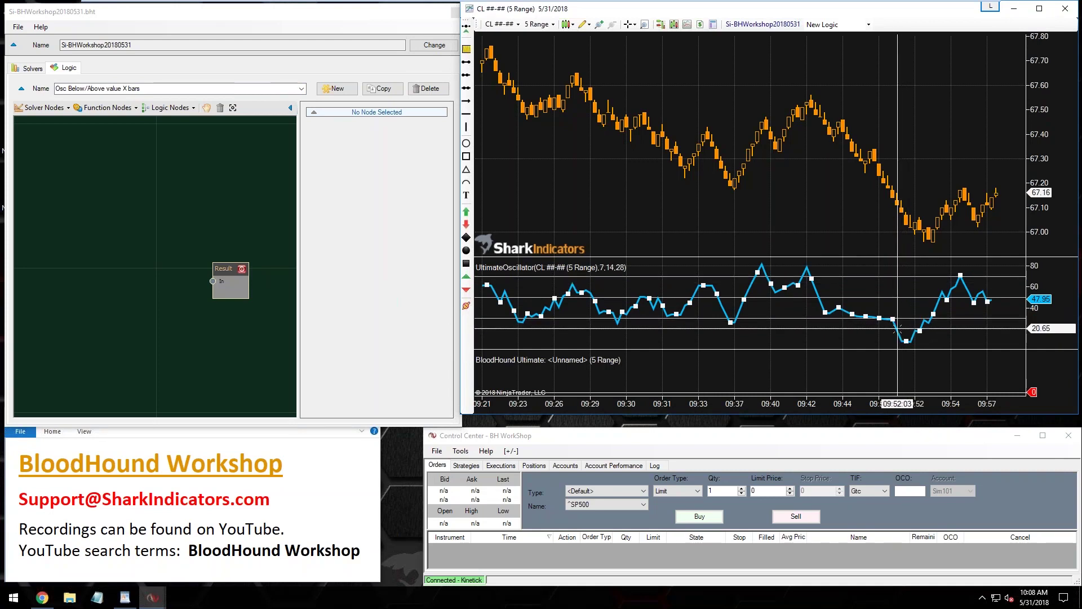
{"action": "left_click", "coordinate": [67, 112]}
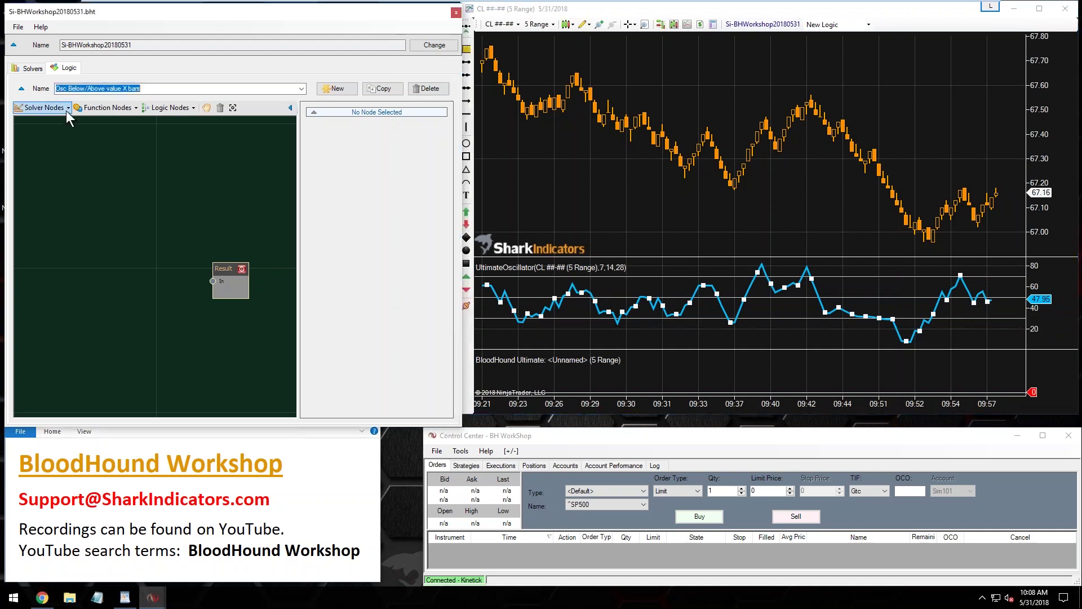
{"action": "left_click", "coordinate": [67, 111]}
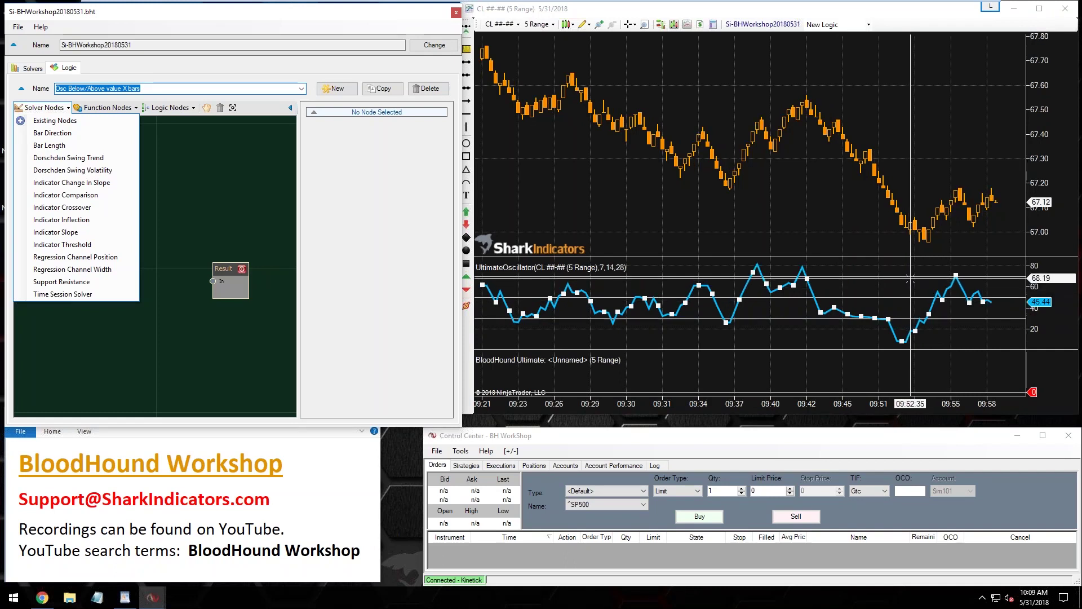
{"action": "left_click", "coordinate": [61, 246]}
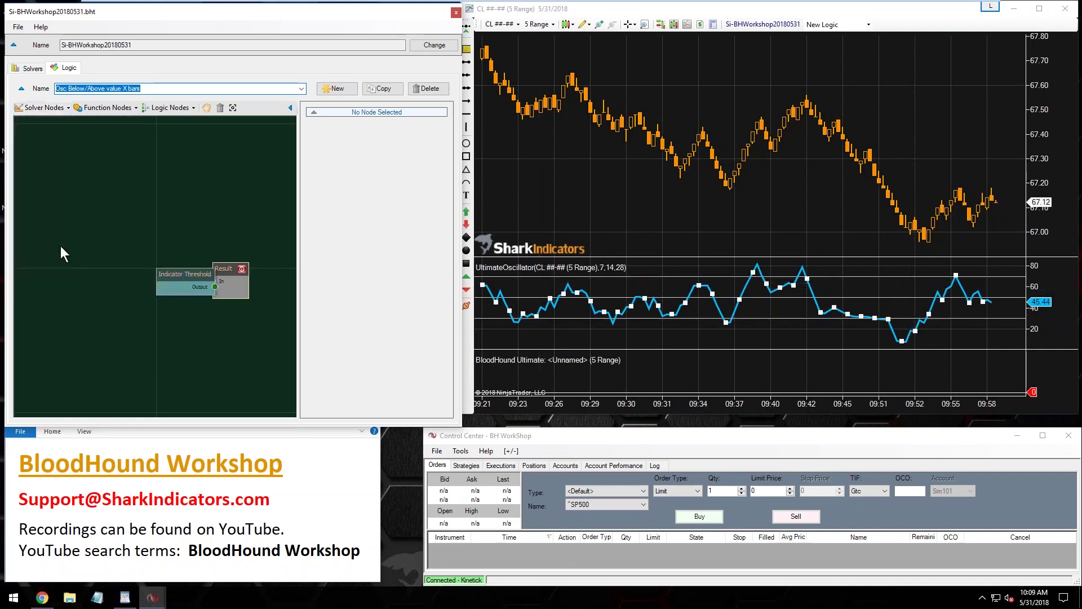
{"action": "left_click_drag", "start_coordinate": [156, 268], "coordinate": [120, 267]}
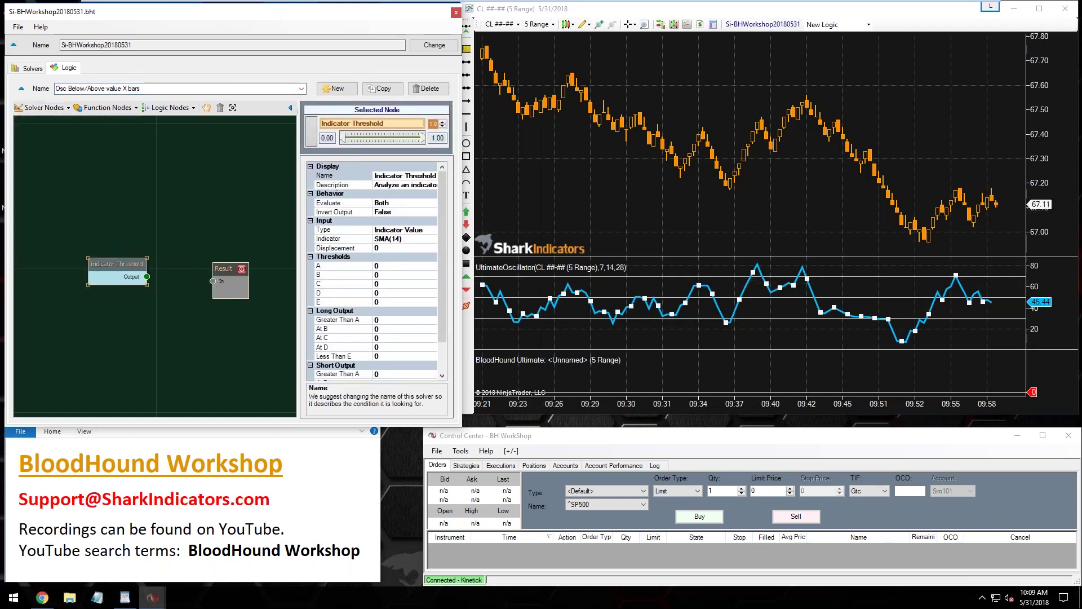
Set the UltimateOscillator's OverBought and OverSold line widths to 2 and its Neutral line's dash style to Dash on the chart.
{"action": "left_click", "coordinate": [806, 307]}
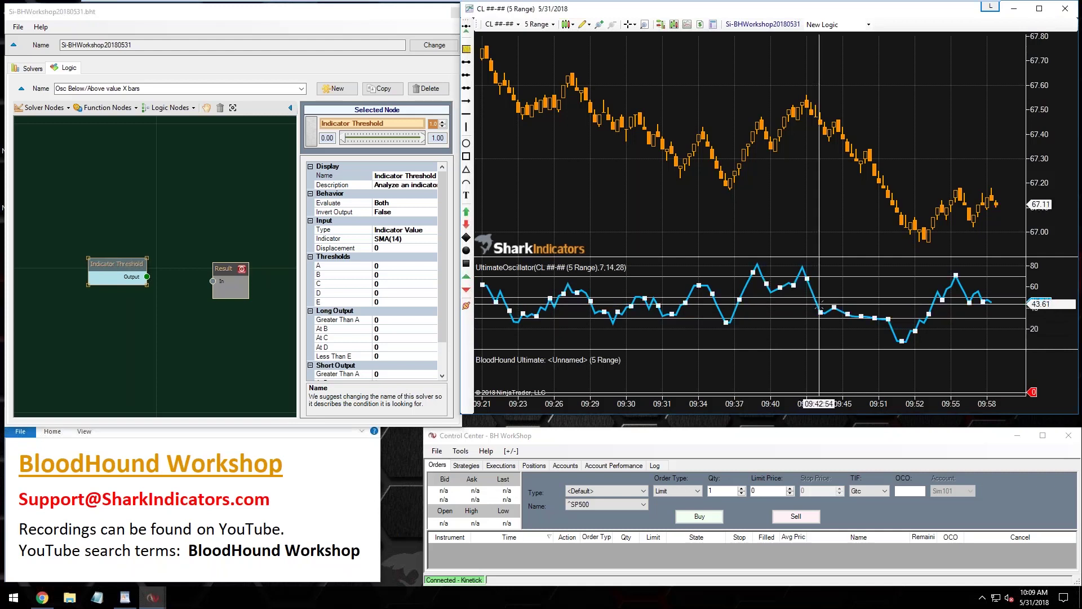
{"action": "double_click", "coordinate": [820, 304]}
{"action": "left_click_drag", "start_coordinate": [842, 78], "coordinate": [654, 74]}
{"action": "double_click", "coordinate": [698, 264]}
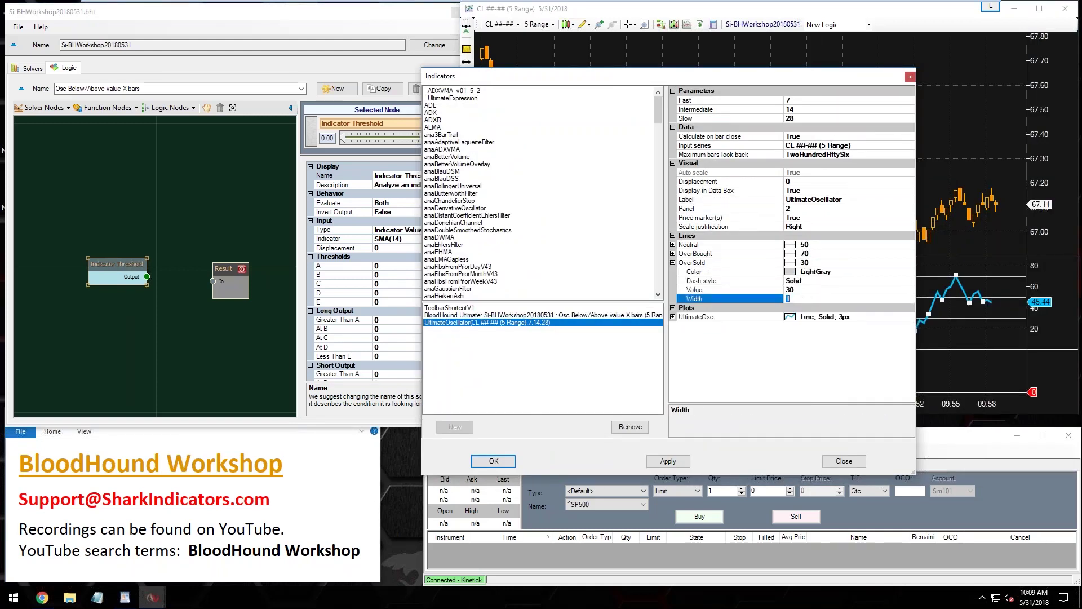
{"action": "double_click", "coordinate": [705, 253]}
{"action": "double_click", "coordinate": [688, 244]}
{"action": "double_click", "coordinate": [803, 264]}
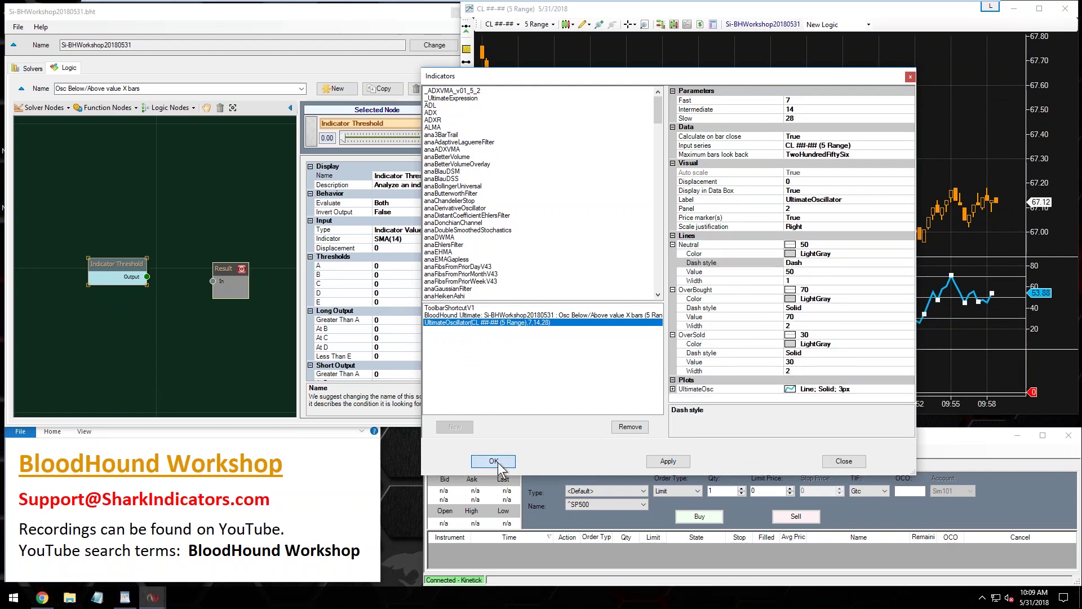
{"action": "left_click", "coordinate": [493, 461]}
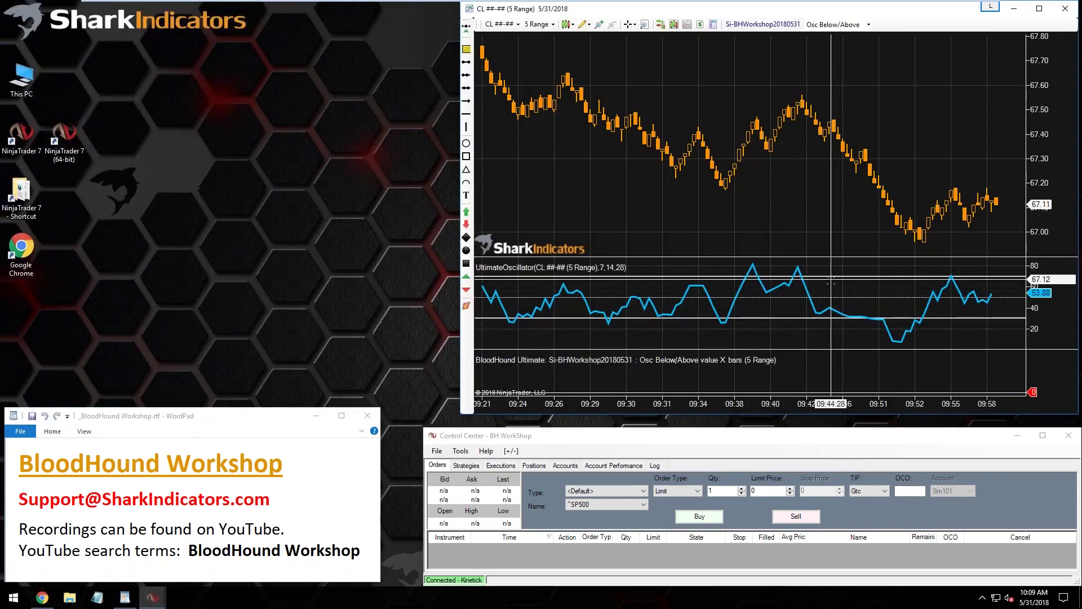
Reopen the BloodHound template's logic and connect the Indicator Threshold output to the Result node's input.
{"action": "left_click", "coordinate": [747, 25]}
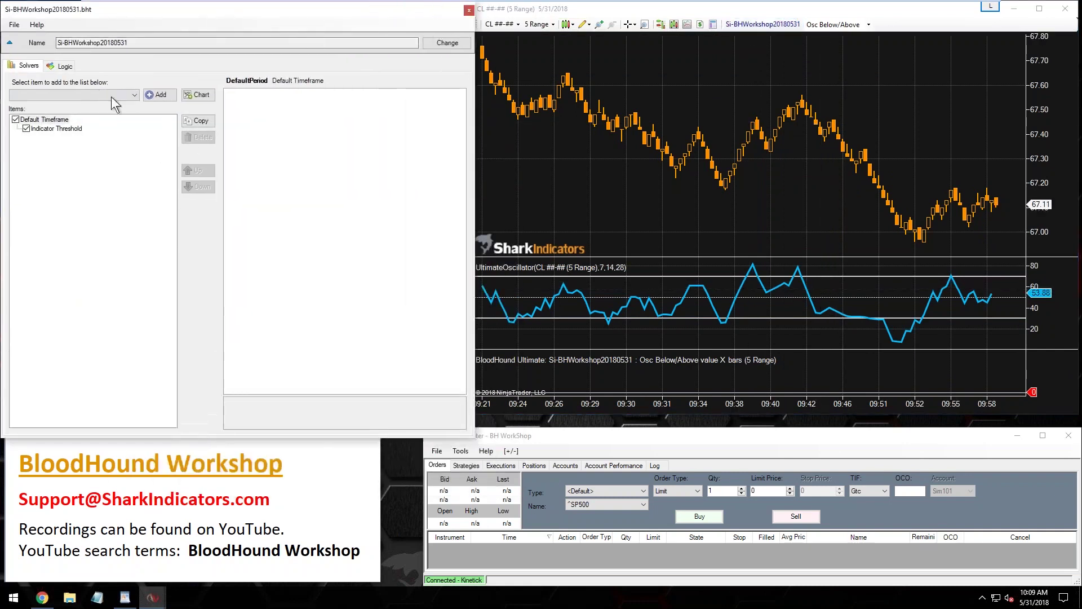
{"action": "left_click", "coordinate": [62, 66]}
{"action": "left_click_drag", "start_coordinate": [151, 281], "coordinate": [217, 286]}
{"action": "left_click_drag", "start_coordinate": [116, 269], "coordinate": [123, 275]}
Rename the Indicator Threshold node "Ult Osc 70/30 Thres" and widen the area showing its properties.
{"action": "double_click", "coordinate": [364, 173]}
{"action": "type", "text": "Ult Osc"}
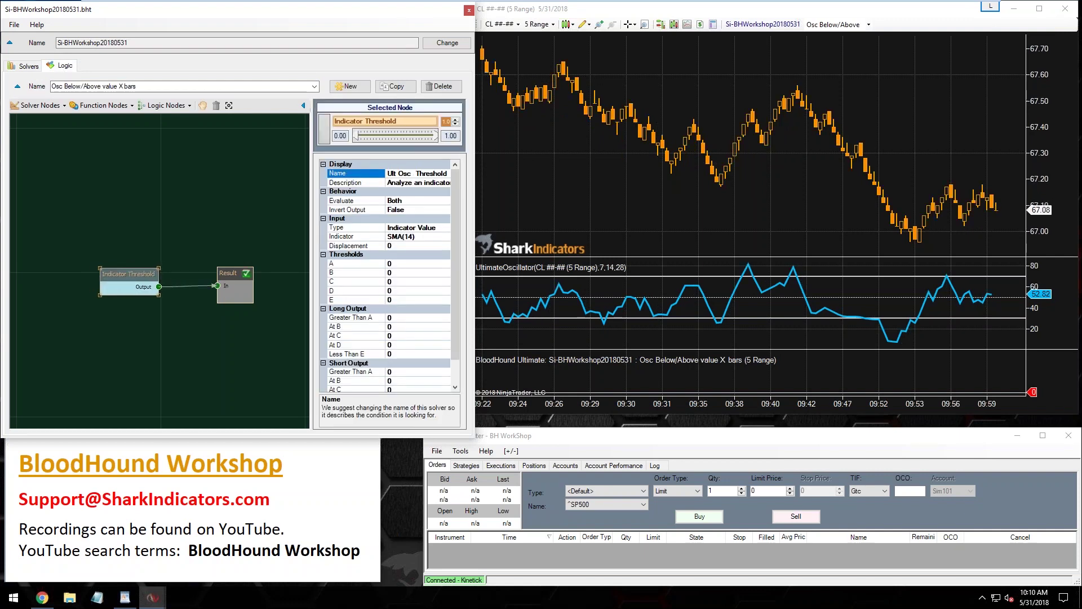
{"action": "type", "text": " 70/30"}
{"action": "key", "text": "Return"}
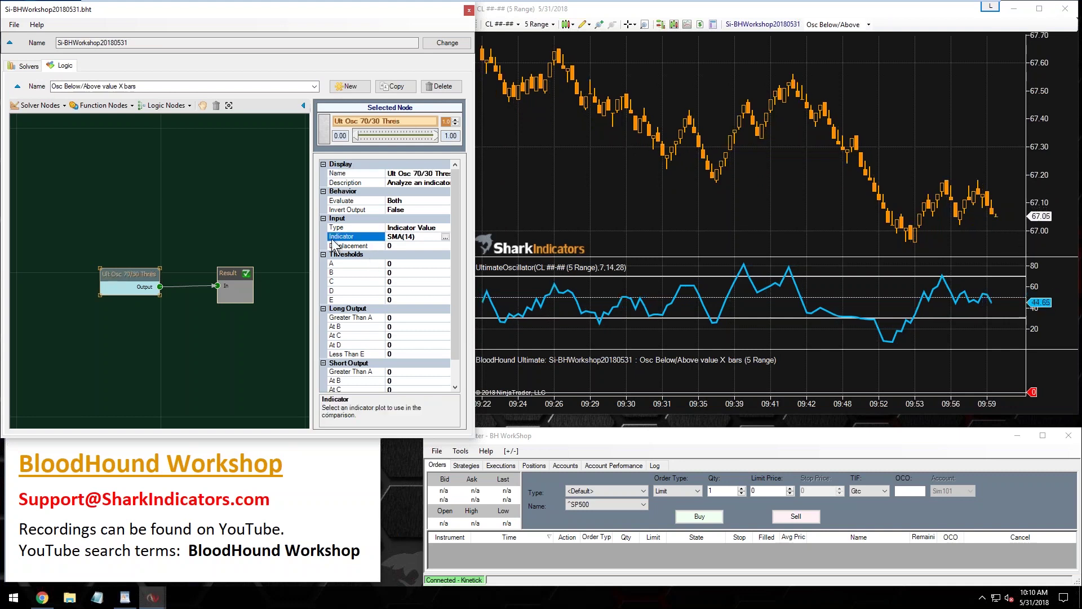
{"action": "left_click_drag", "start_coordinate": [312, 248], "coordinate": [292, 248]}
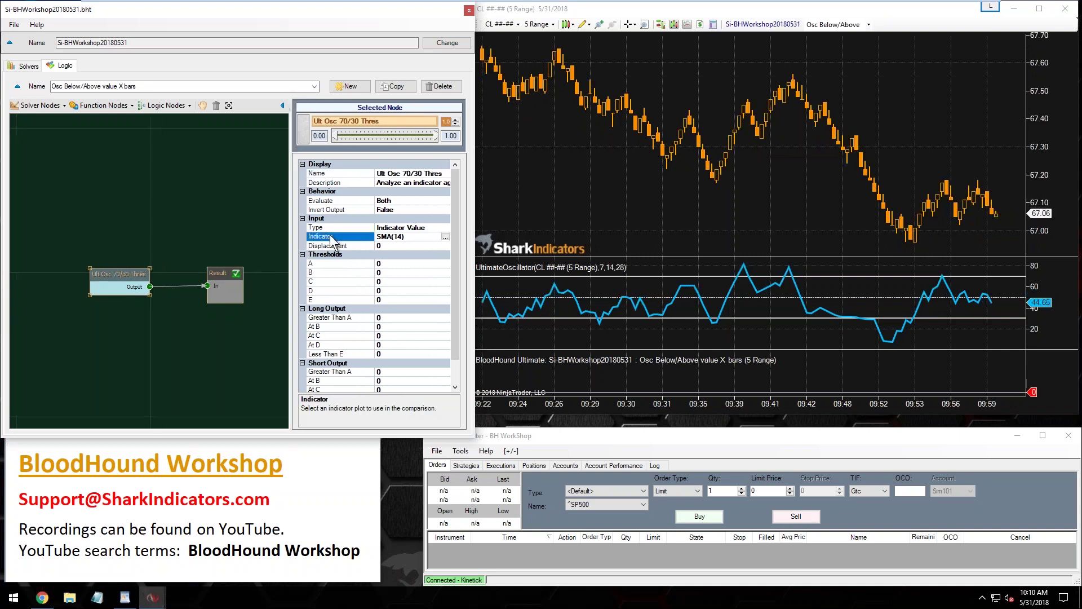
Replace the threshold node's SMA input with the UltimateOscillator indicator.
{"action": "left_click", "coordinate": [445, 237]}
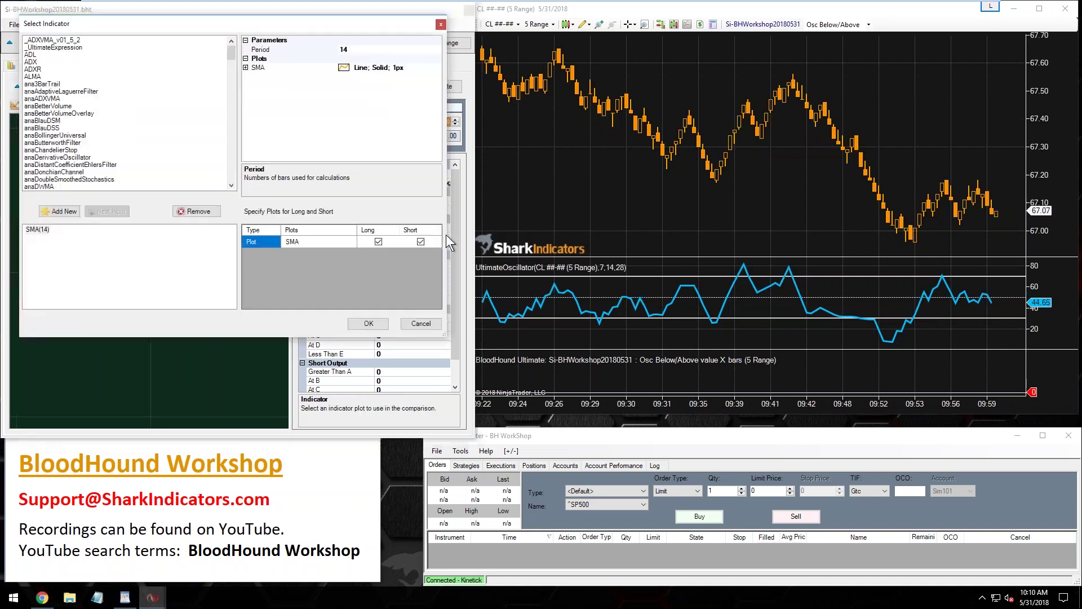
{"action": "left_click", "coordinate": [62, 150]}
{"action": "key", "text": "u"}
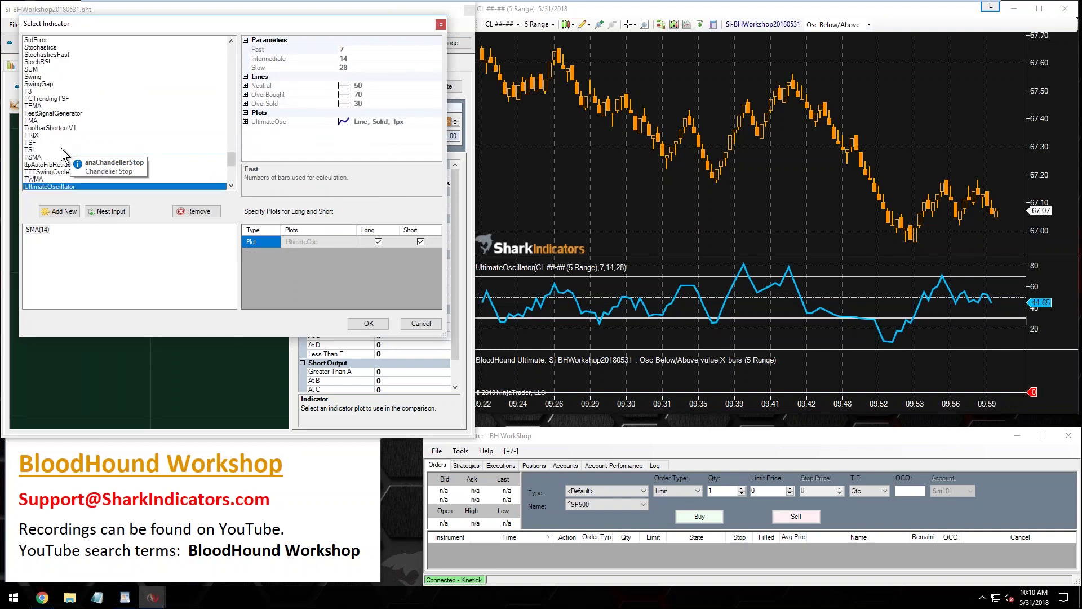
{"action": "left_click", "coordinate": [60, 212]}
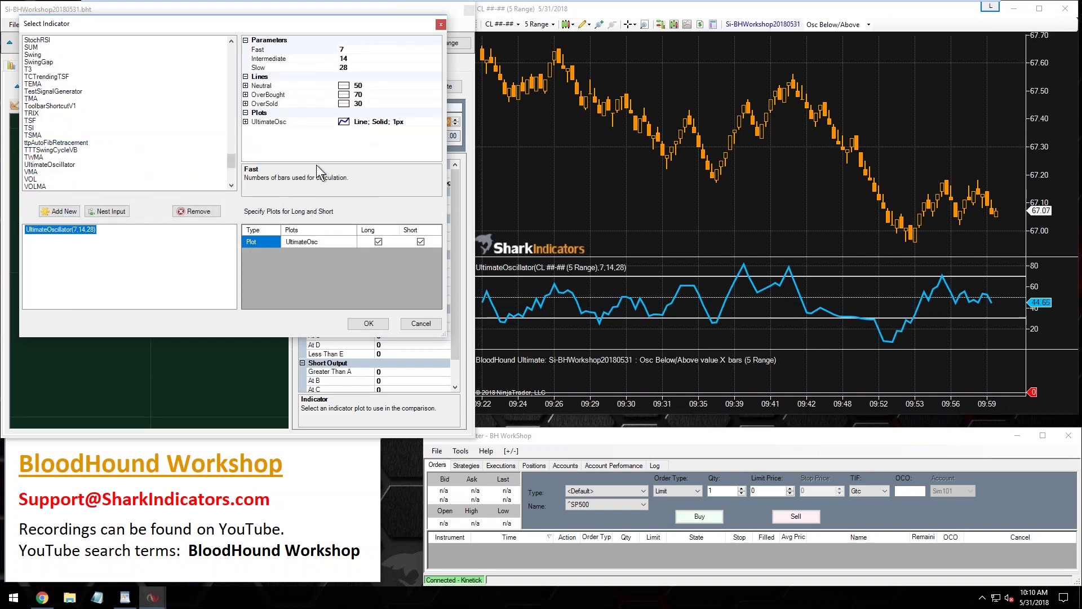
Check the UltimateOscillator's Fast, Intermediate and Slow periods and its Long and Short plot assignment, and accept the indicator selection.
{"action": "left_click", "coordinate": [344, 50]}
{"action": "left_click", "coordinate": [344, 59]}
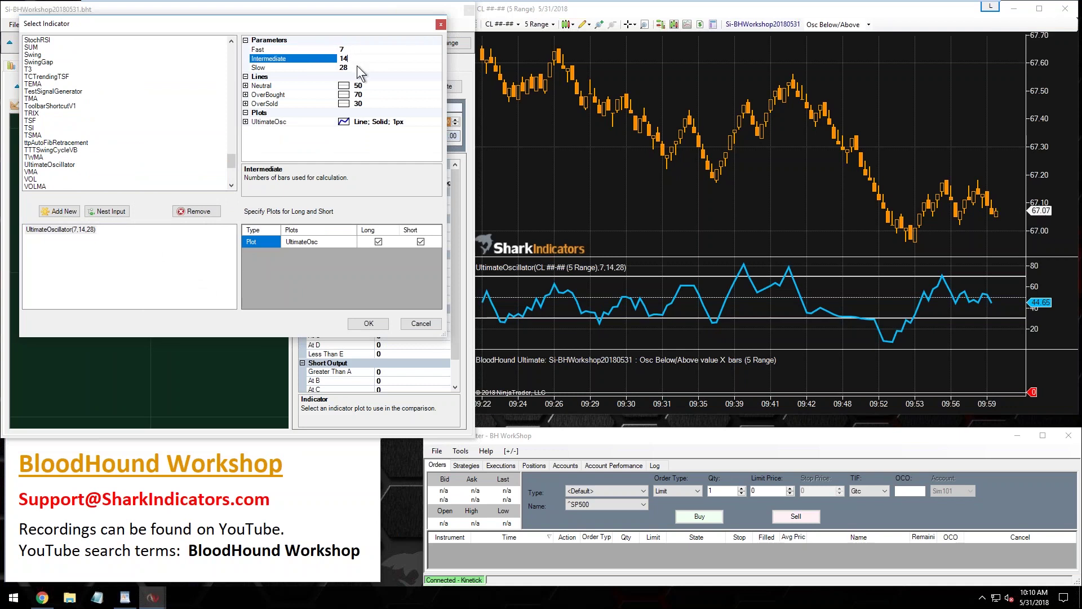
{"action": "left_click", "coordinate": [344, 67]}
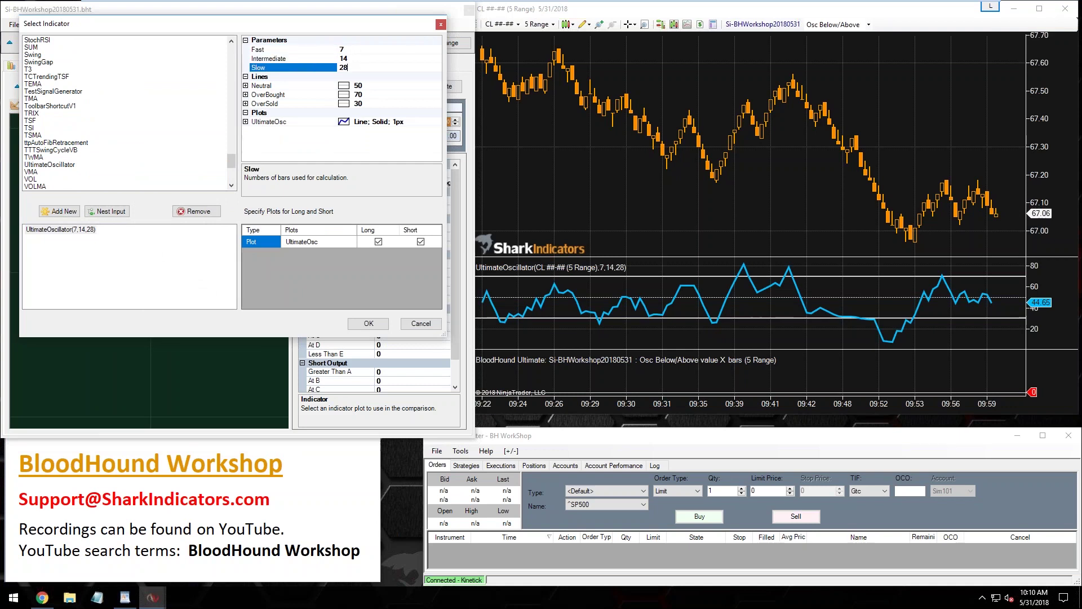
{"action": "left_click", "coordinate": [316, 59]}
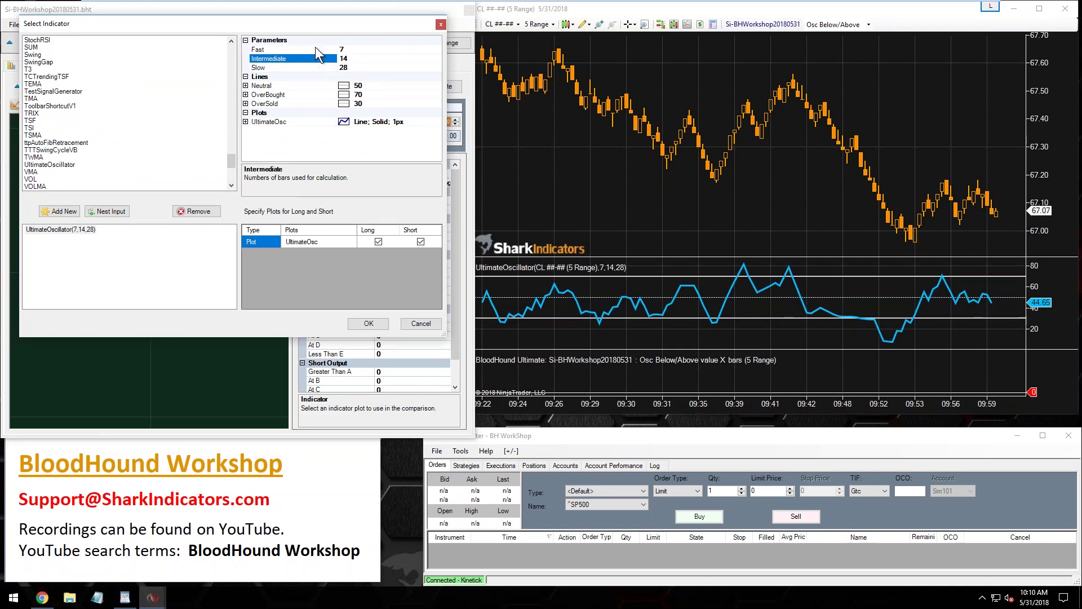
{"action": "left_click", "coordinate": [316, 47]}
{"action": "left_click", "coordinate": [313, 57]}
{"action": "left_click", "coordinate": [312, 66]}
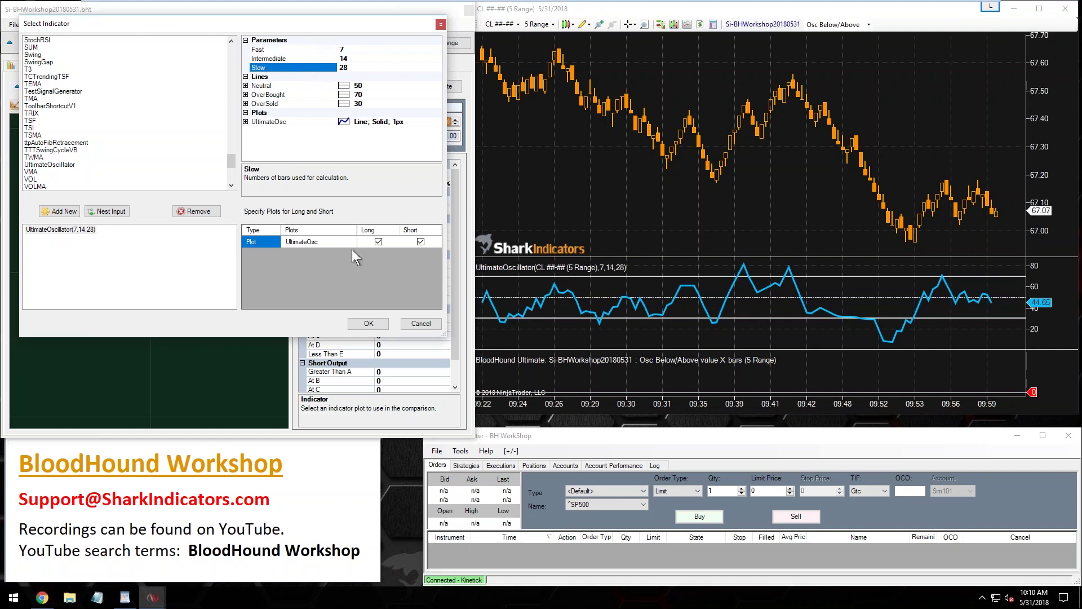
{"action": "left_click", "coordinate": [296, 242]}
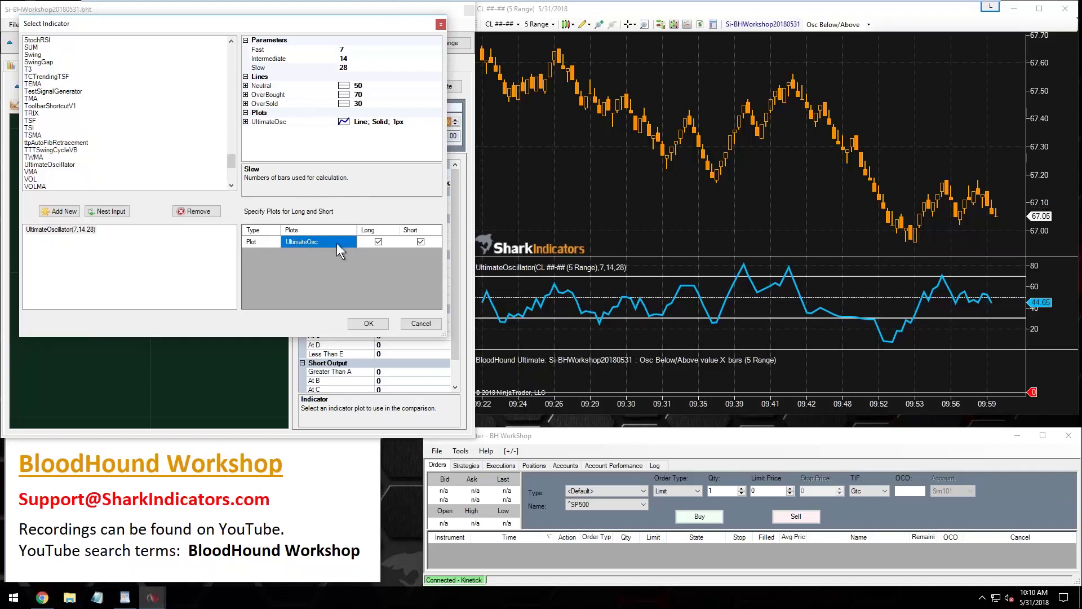
{"action": "left_click", "coordinate": [365, 242]}
{"action": "left_click", "coordinate": [404, 244]}
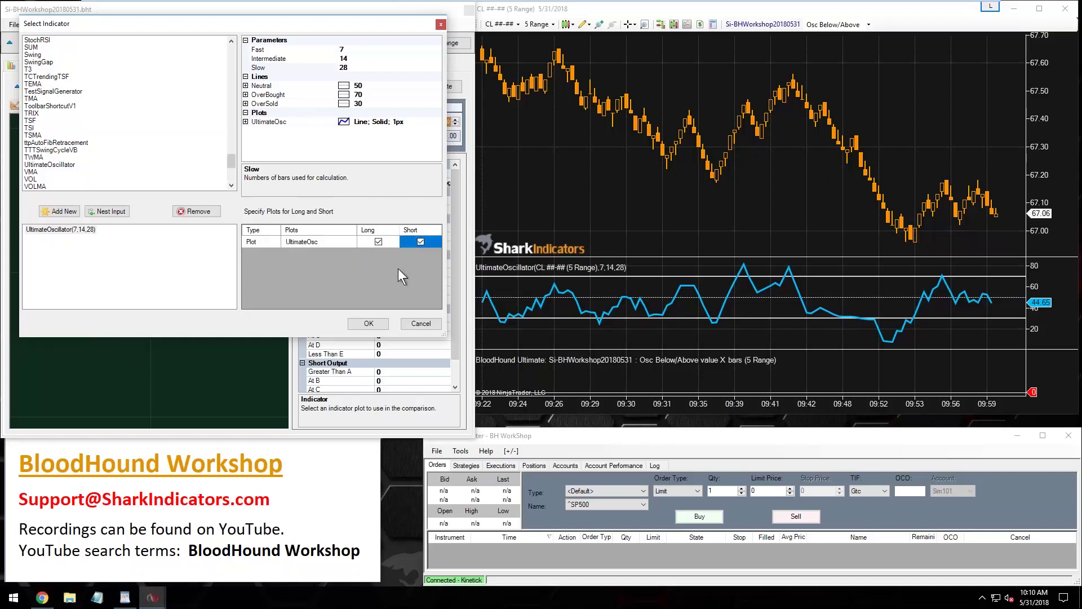
{"action": "left_click", "coordinate": [369, 324]}
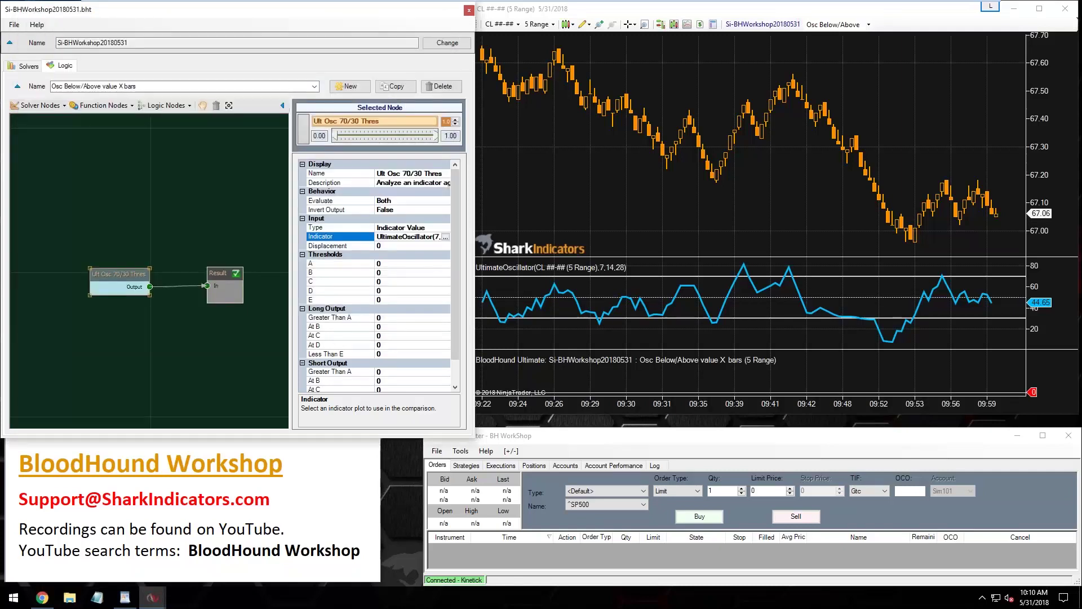
Set the node's thresholds A and B to 70 and thresholds D and E to 30.
{"action": "left_click", "coordinate": [379, 263]}
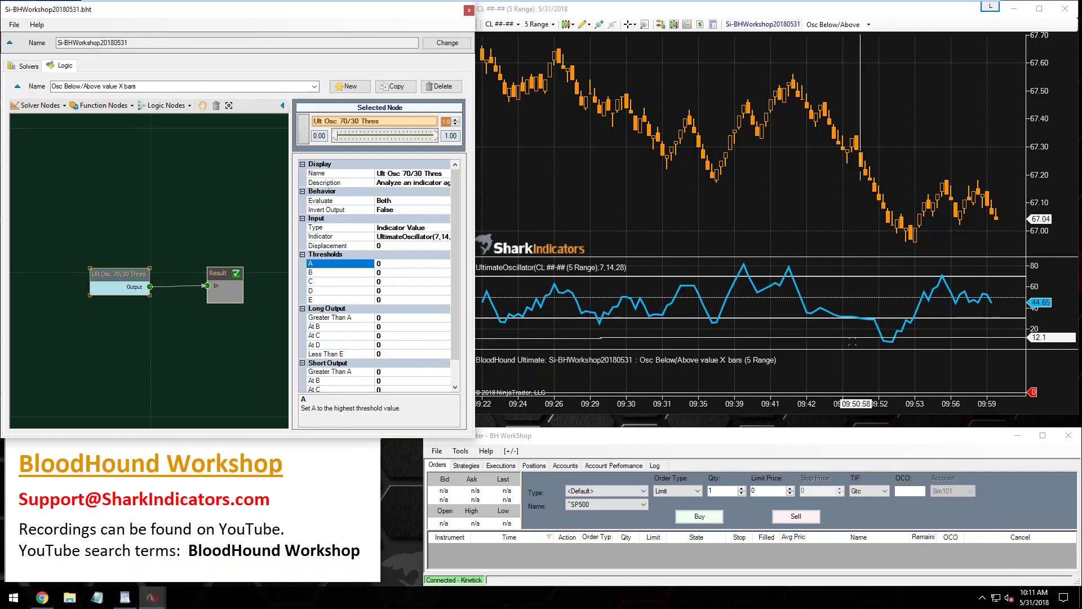
{"action": "left_click", "coordinate": [387, 264]}
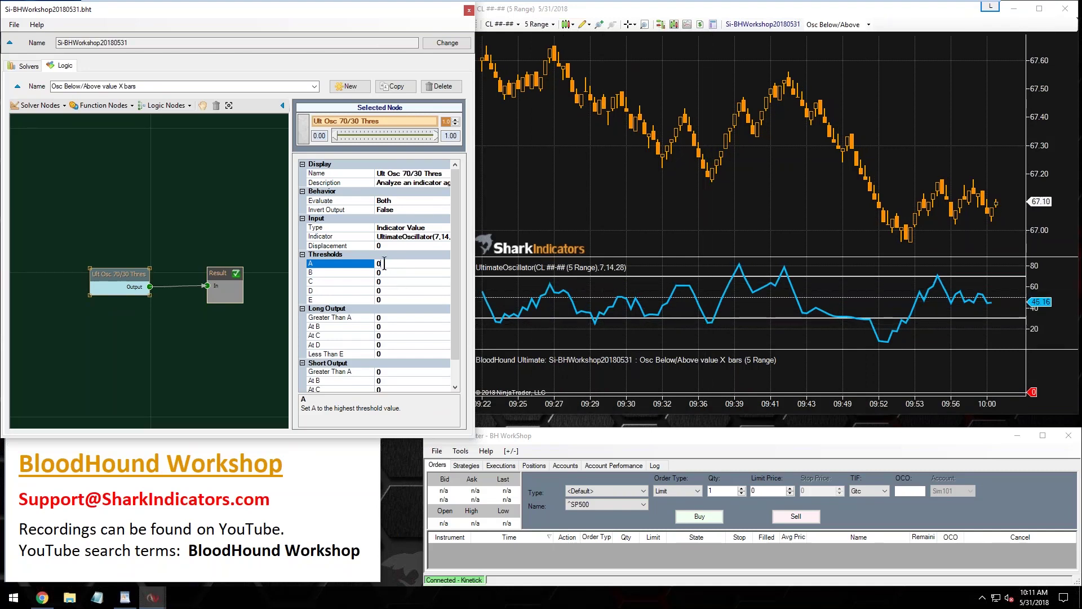
{"action": "type", "text": "70"}
{"action": "left_click", "coordinate": [389, 273]}
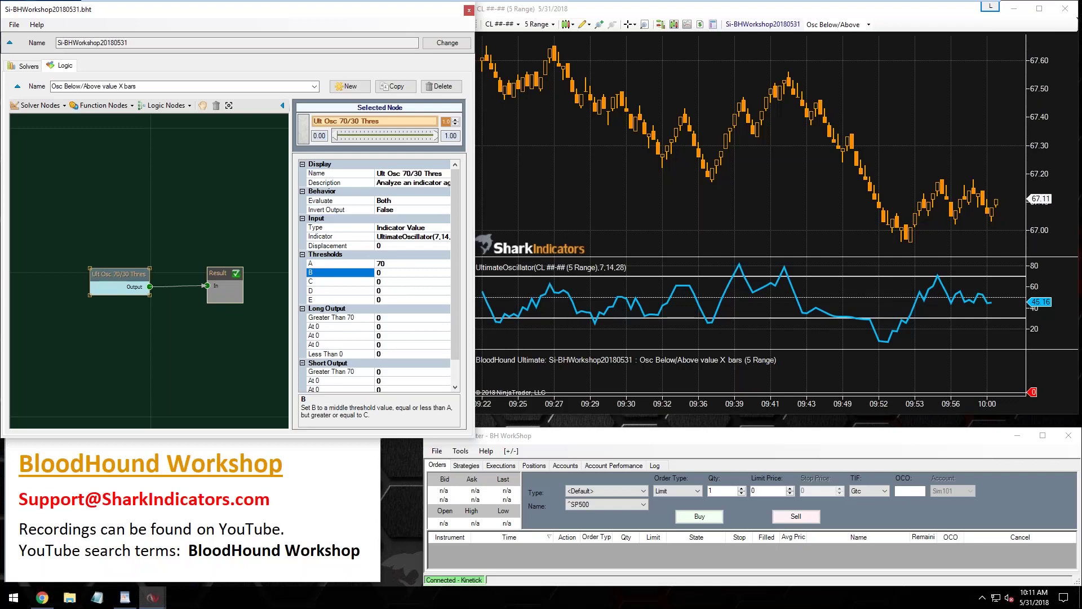
{"action": "type", "text": "70"}
{"action": "left_click", "coordinate": [386, 299]}
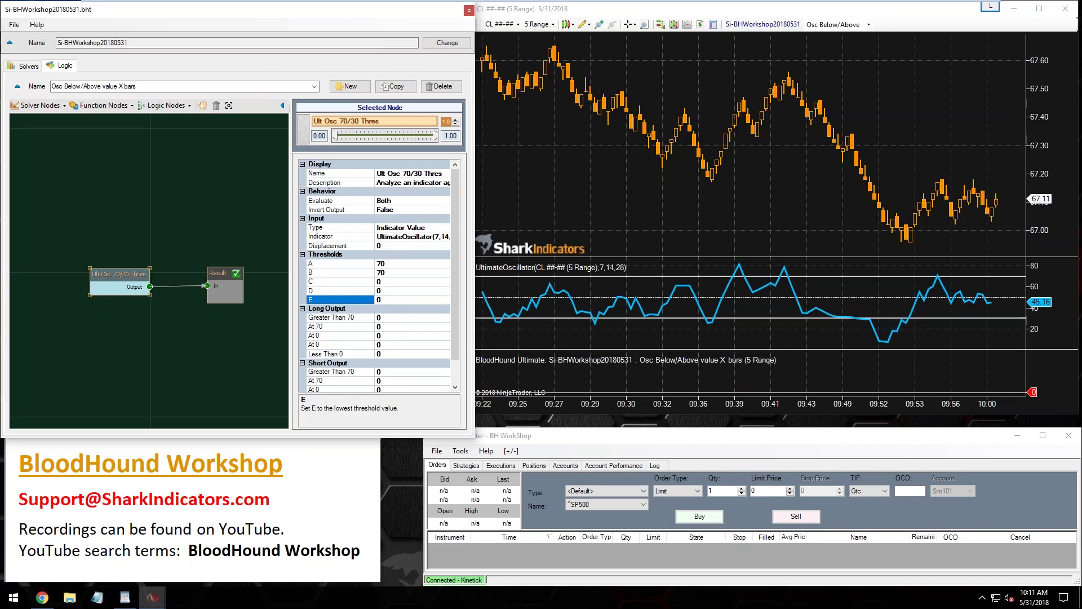
{"action": "type", "text": "30"}
{"action": "left_click", "coordinate": [390, 291]}
{"action": "type", "text": "30"}
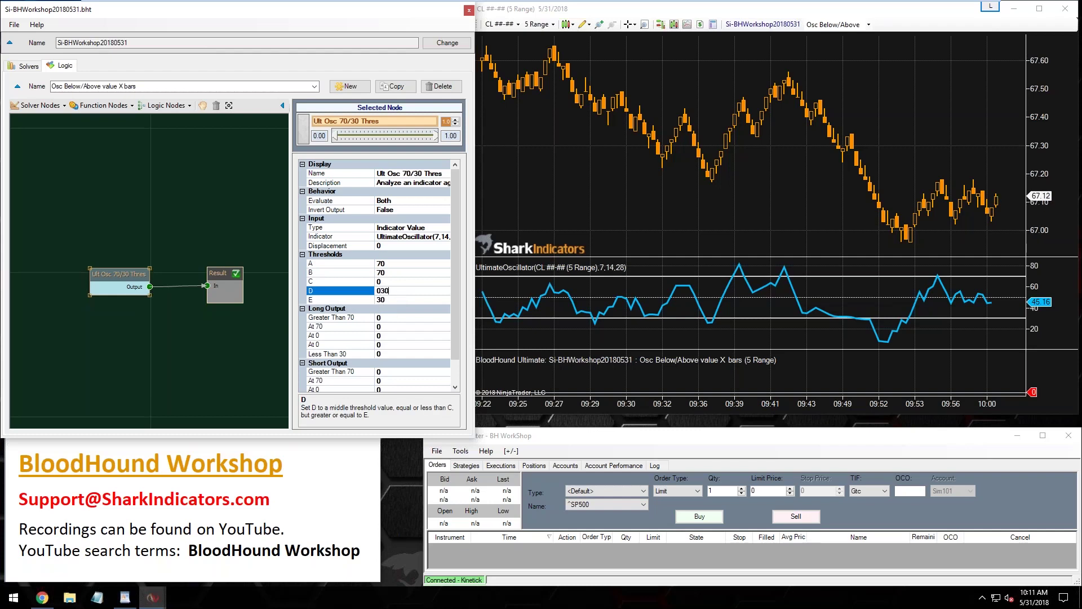
Check the descending order of thresholds A to E and set the middle threshold C to 50.
{"action": "left_click", "coordinate": [356, 281]}
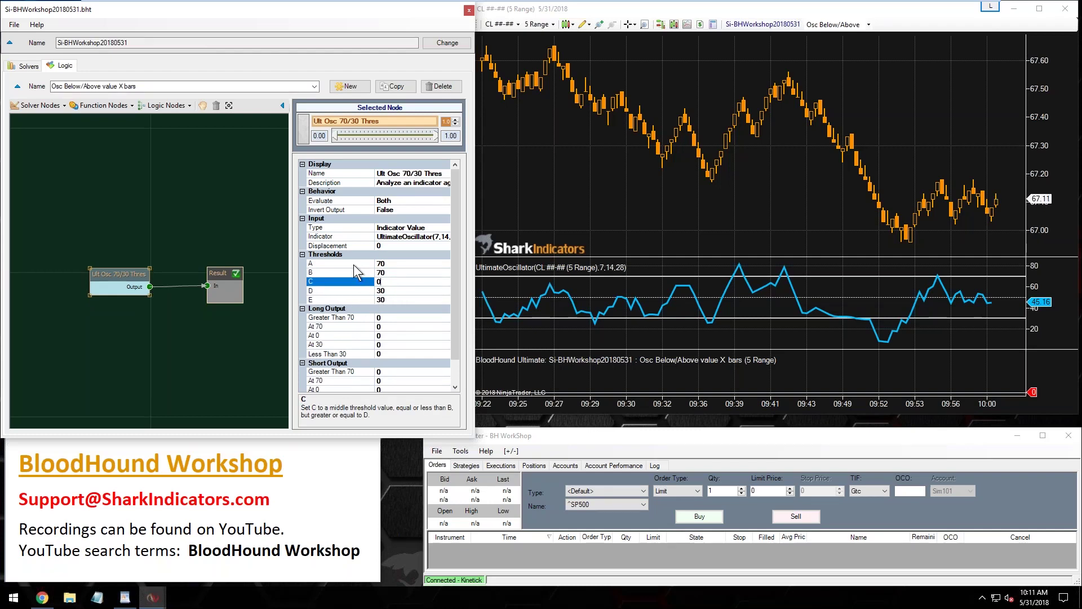
{"action": "left_click", "coordinate": [353, 264]}
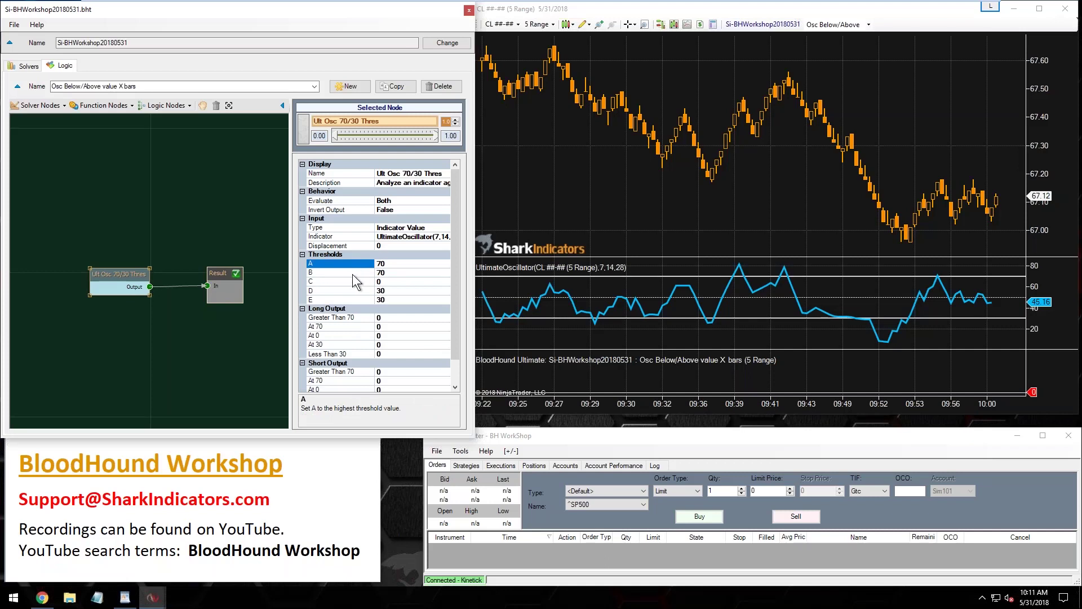
{"action": "left_click", "coordinate": [353, 273]}
{"action": "left_click", "coordinate": [353, 282]}
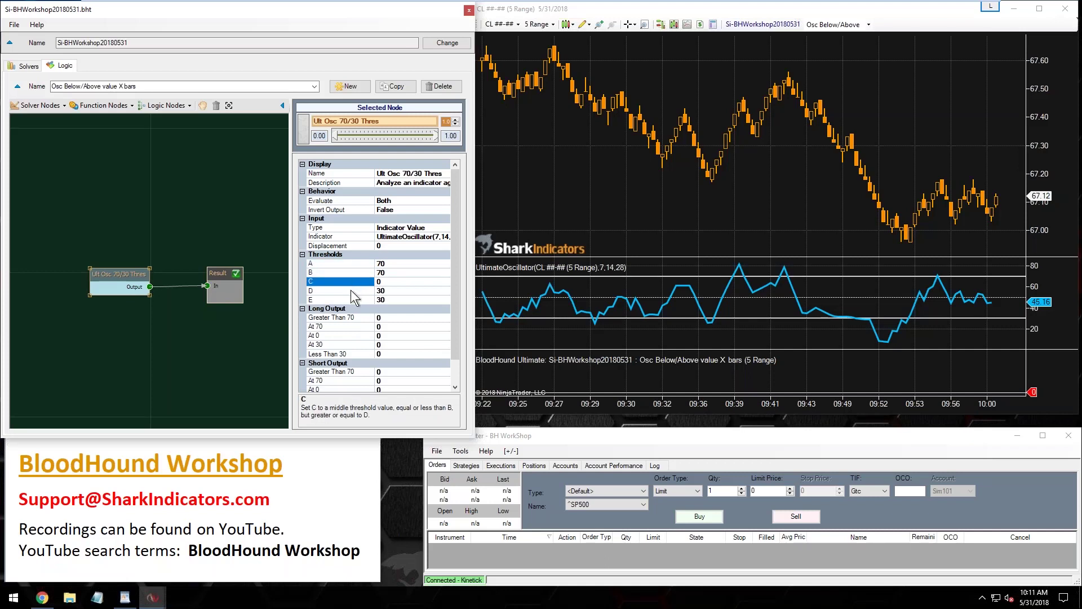
{"action": "left_click", "coordinate": [351, 289]}
{"action": "left_click", "coordinate": [350, 299]}
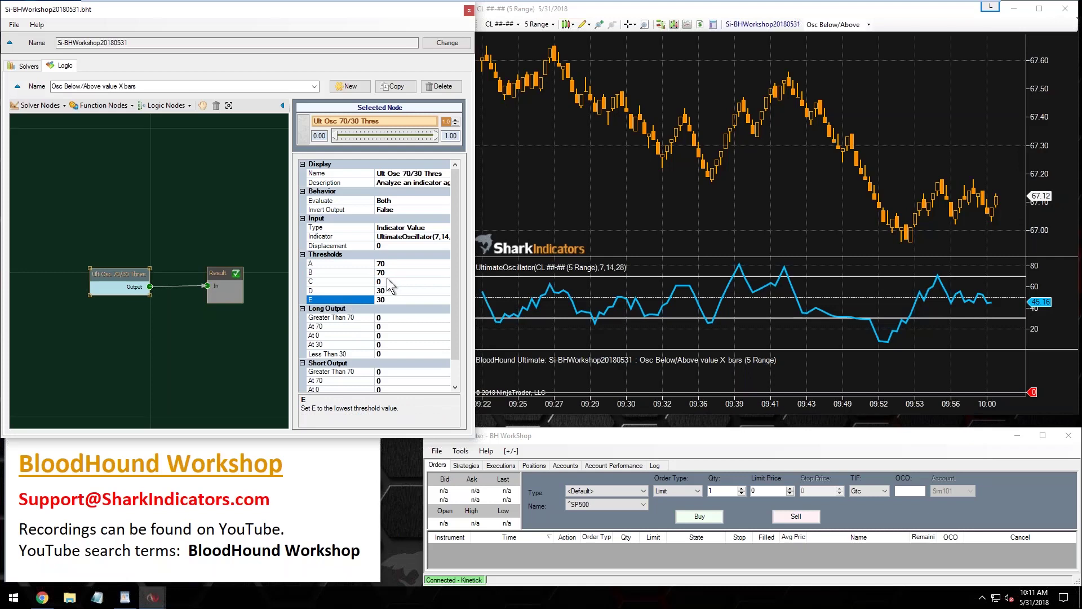
{"action": "left_click", "coordinate": [389, 281]}
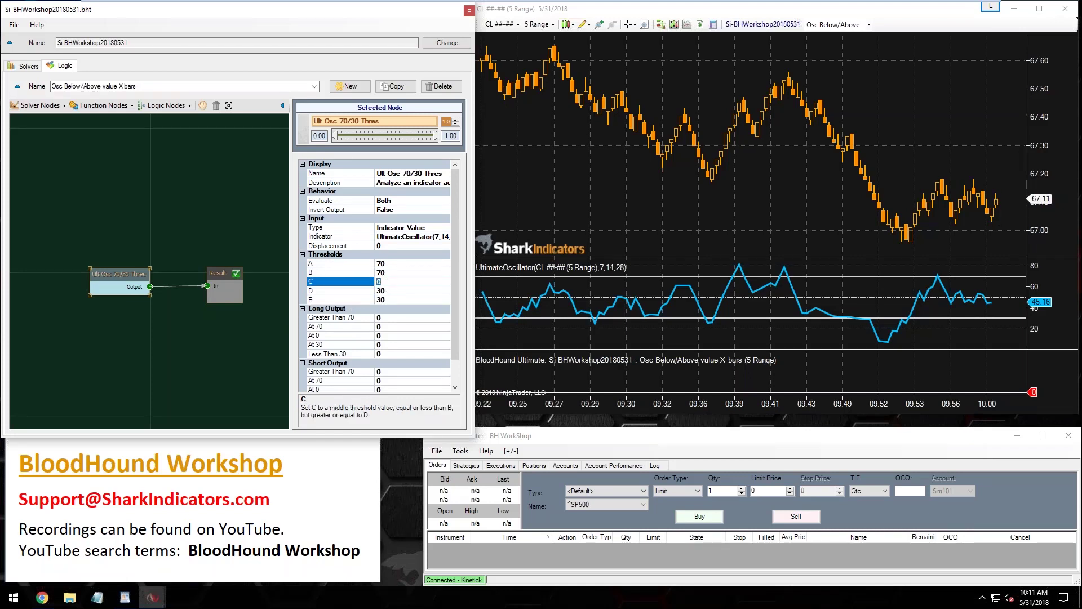
{"action": "left_click", "coordinate": [389, 291]}
{"action": "left_click", "coordinate": [379, 282]}
{"action": "type", "text": "50"}
{"action": "key", "text": "Down"}
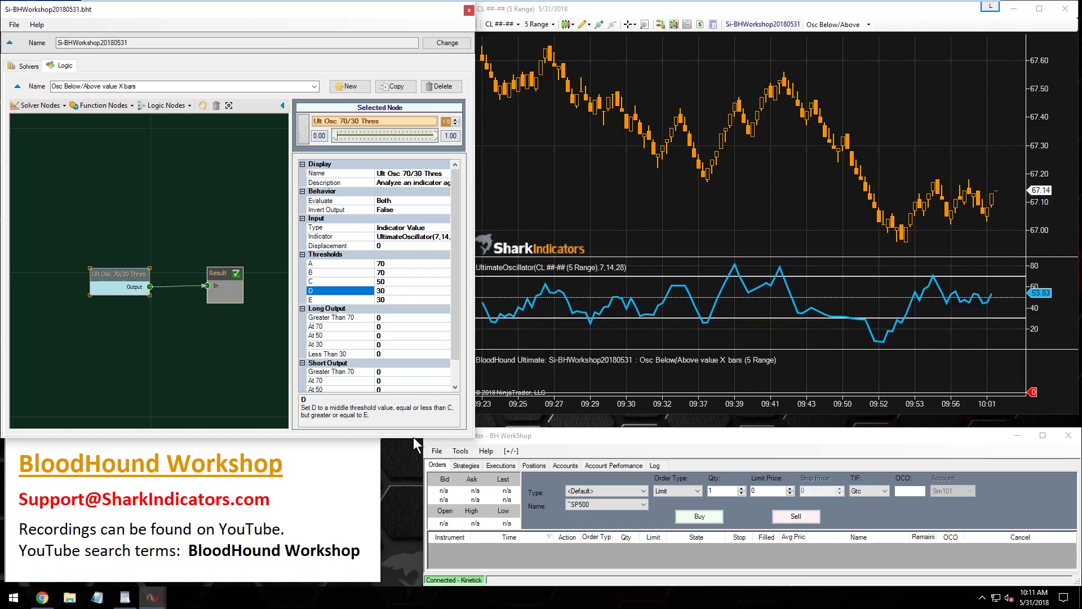
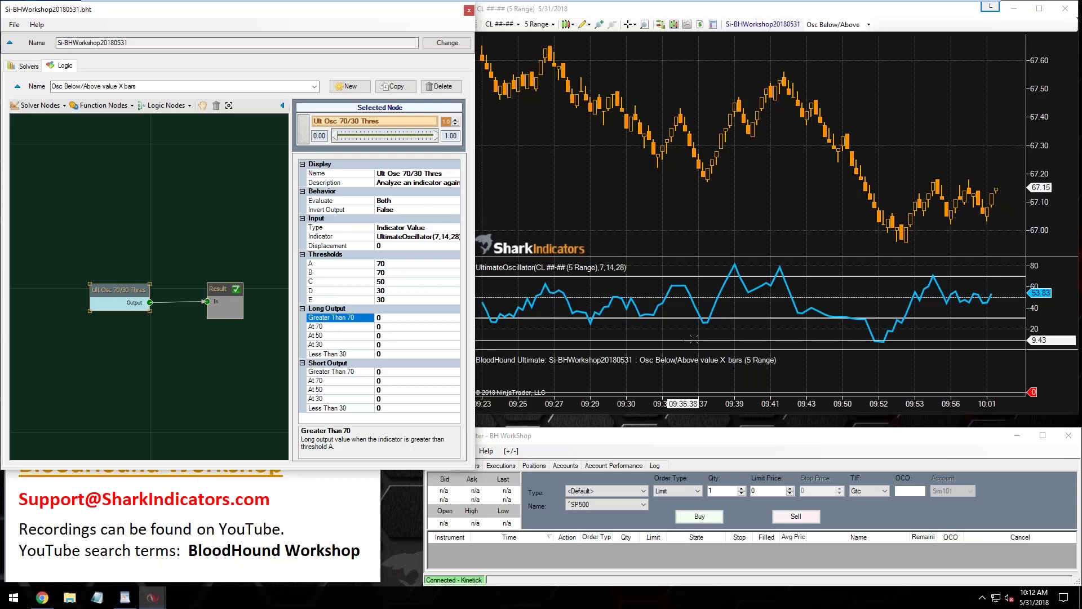
Place a green up arrow on the chart where the oscillator rises back above 30, between 09:52 and 09:54.
{"action": "left_click", "coordinate": [725, 338]}
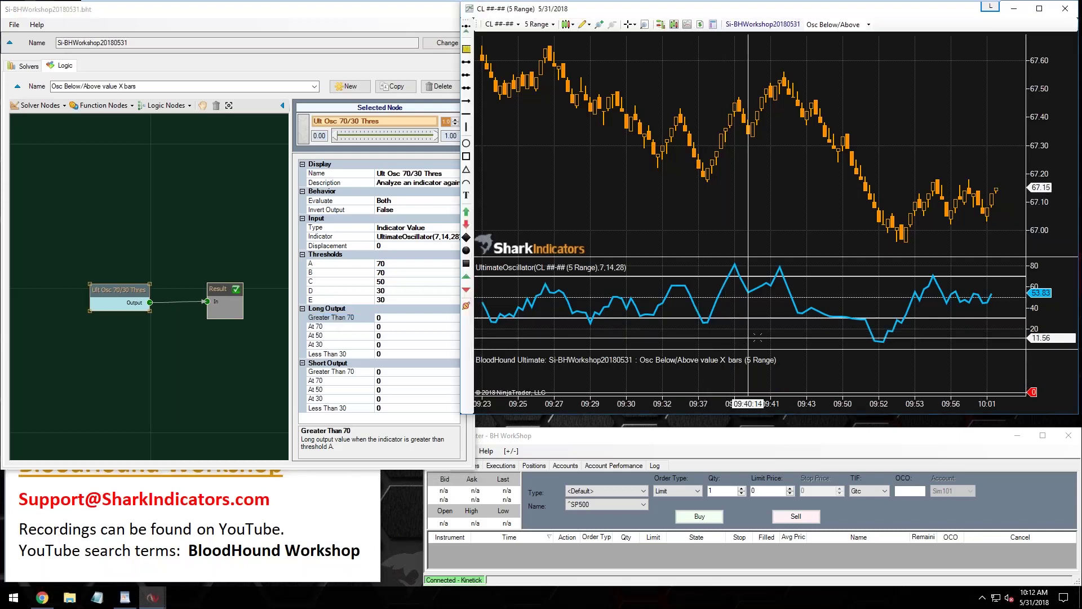
{"action": "left_click", "coordinate": [466, 212]}
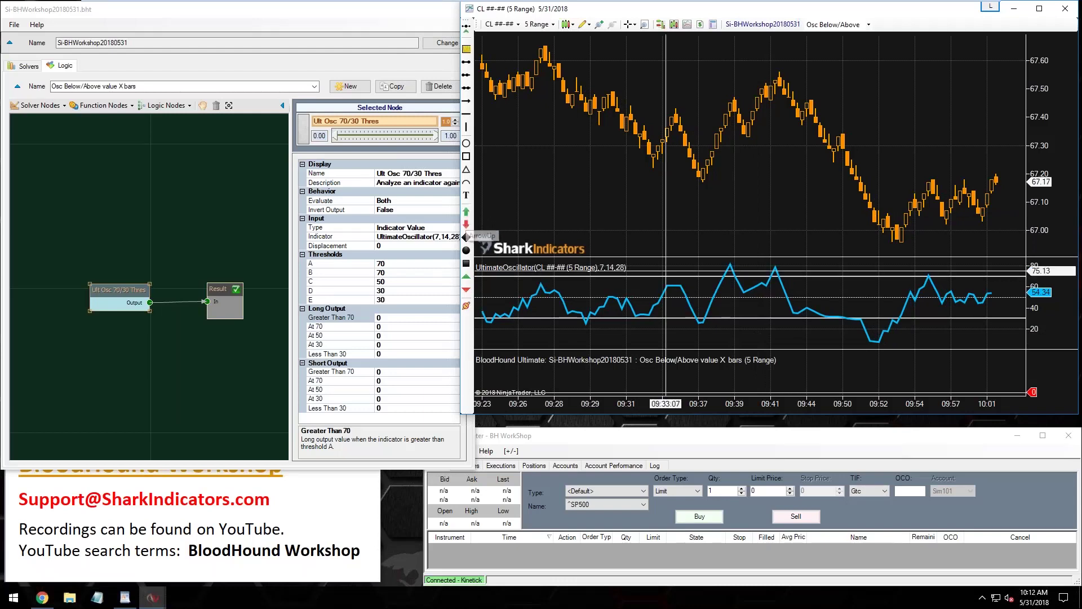
{"action": "left_click", "coordinate": [904, 327]}
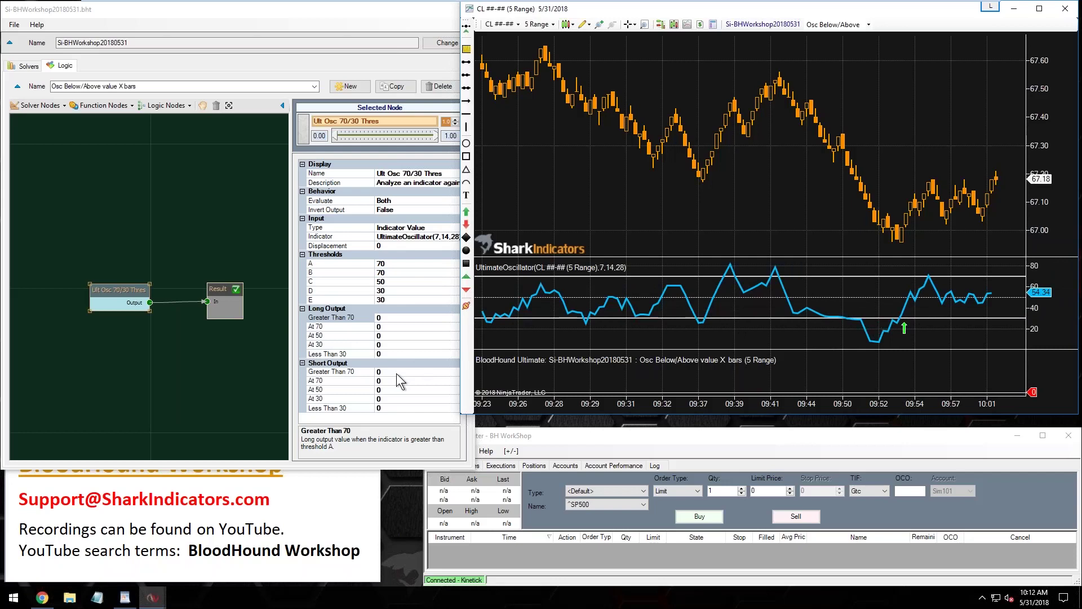
Set the Ult Osc 70/30 Thres node's Long Output to 1 for Less Than 30.
{"action": "left_click", "coordinate": [379, 379]}
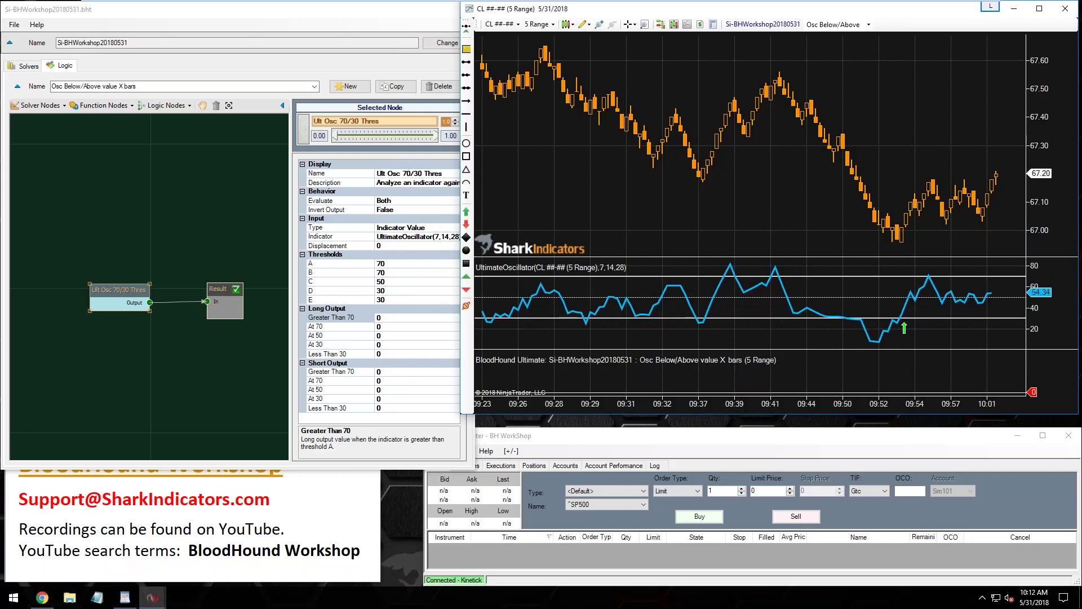
{"action": "left_click", "coordinate": [328, 308]}
{"action": "left_click", "coordinate": [324, 354]}
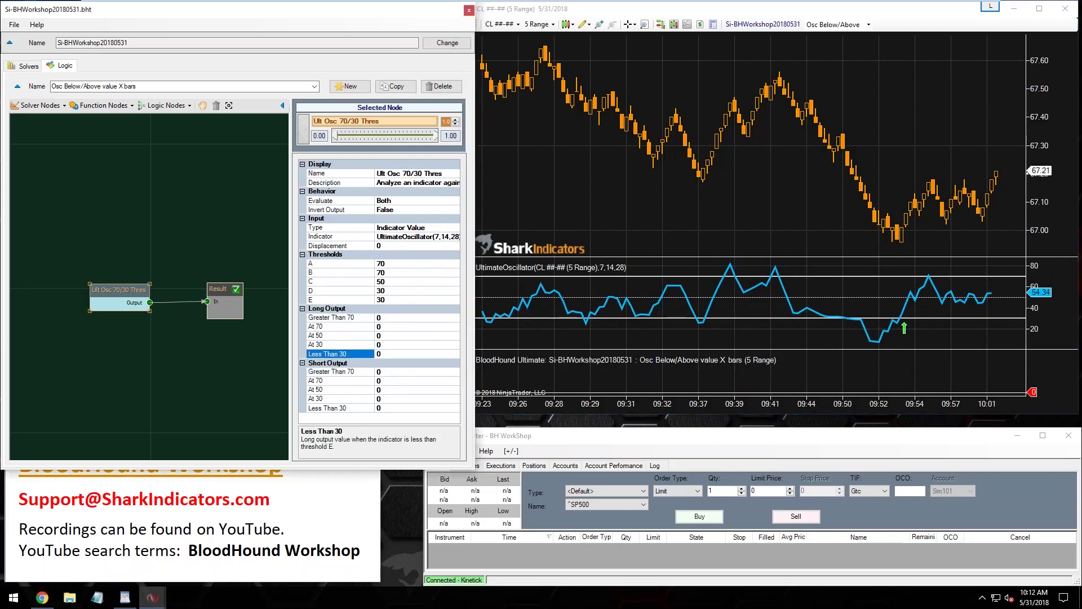
{"action": "left_click", "coordinate": [385, 353]}
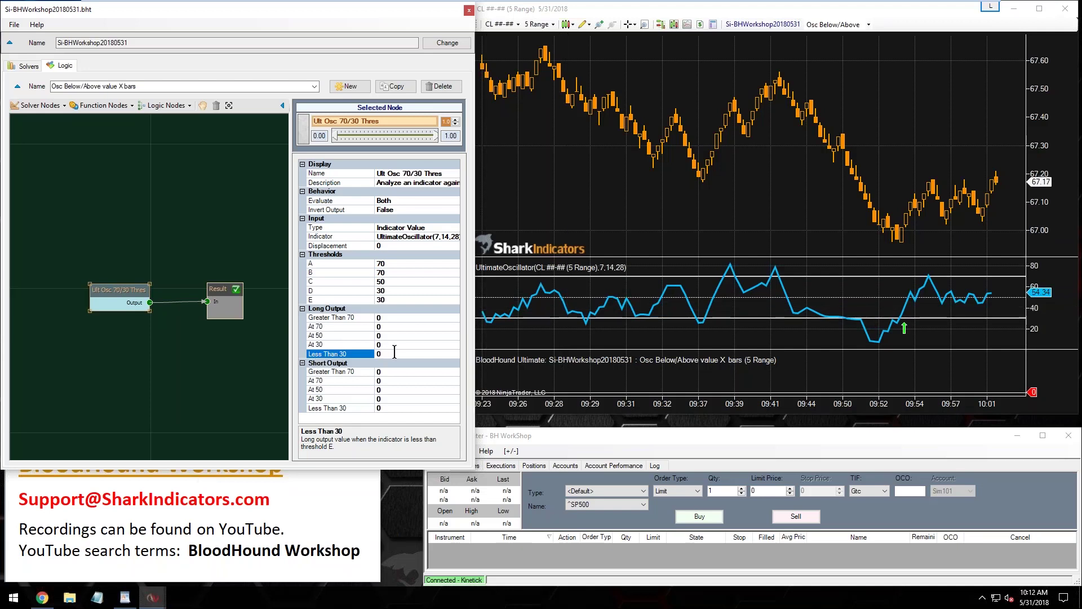
{"action": "key", "text": "BackSpace"}
{"action": "type", "text": "1"}
{"action": "left_click", "coordinate": [393, 372]}
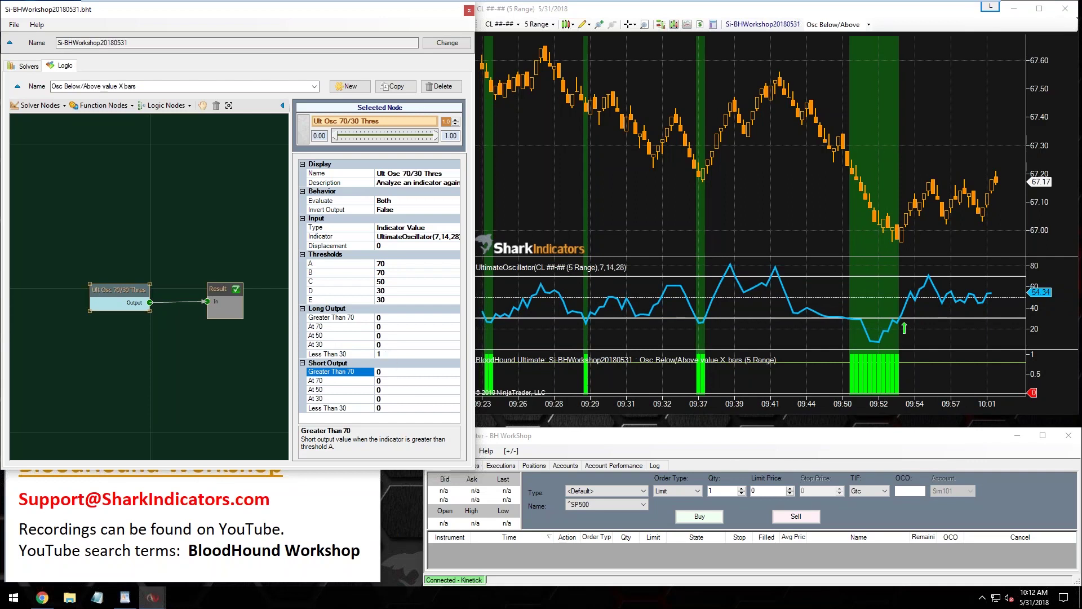
{"action": "left_click", "coordinate": [383, 354]}
{"action": "left_click", "coordinate": [362, 354]}
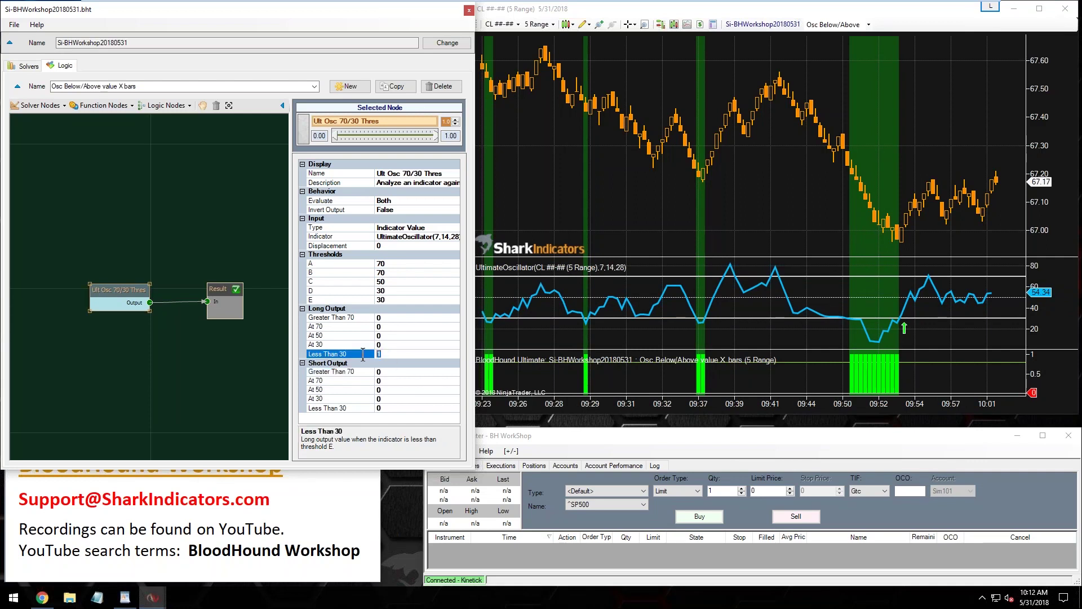
{"action": "left_click", "coordinate": [789, 333]}
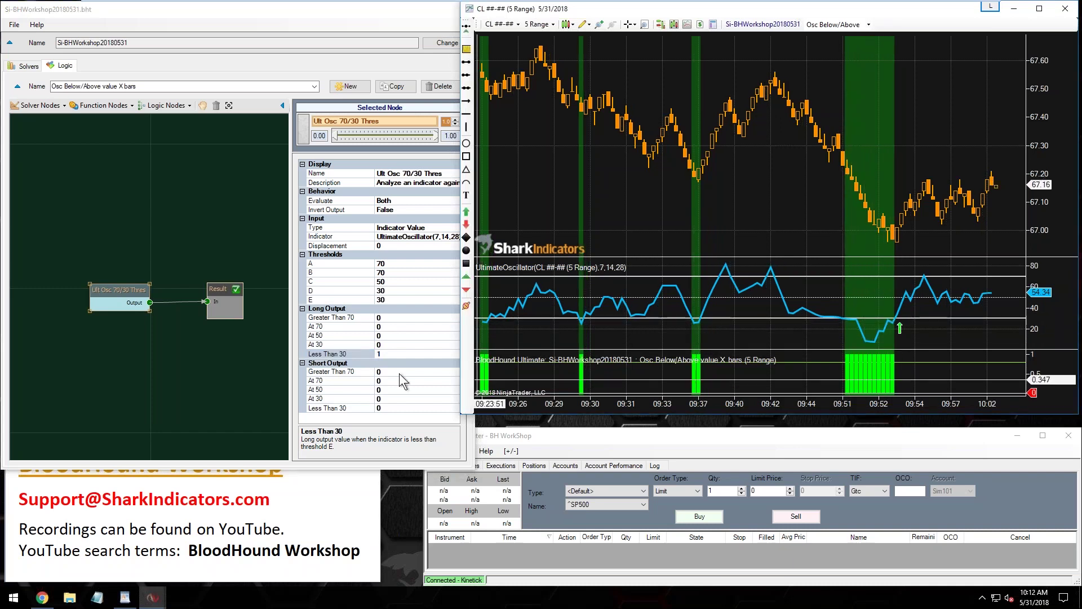
Set the Ult Osc 70/30 Thres node's Short Output to 1 for Greater Than 70.
{"action": "left_click", "coordinate": [330, 372]}
{"action": "type", "text": "1"}
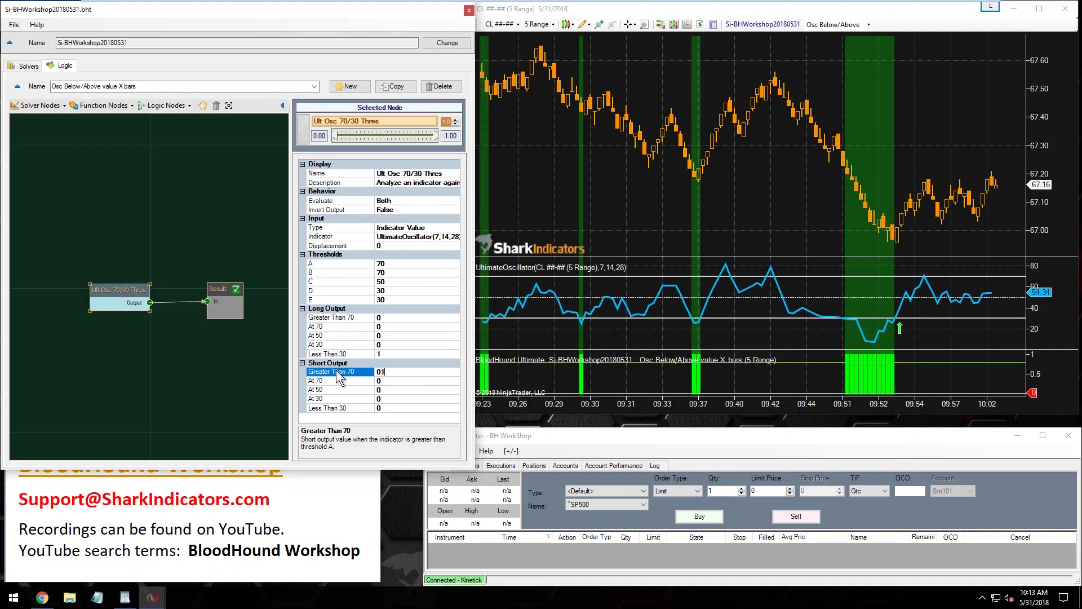
{"action": "key", "text": "Down"}
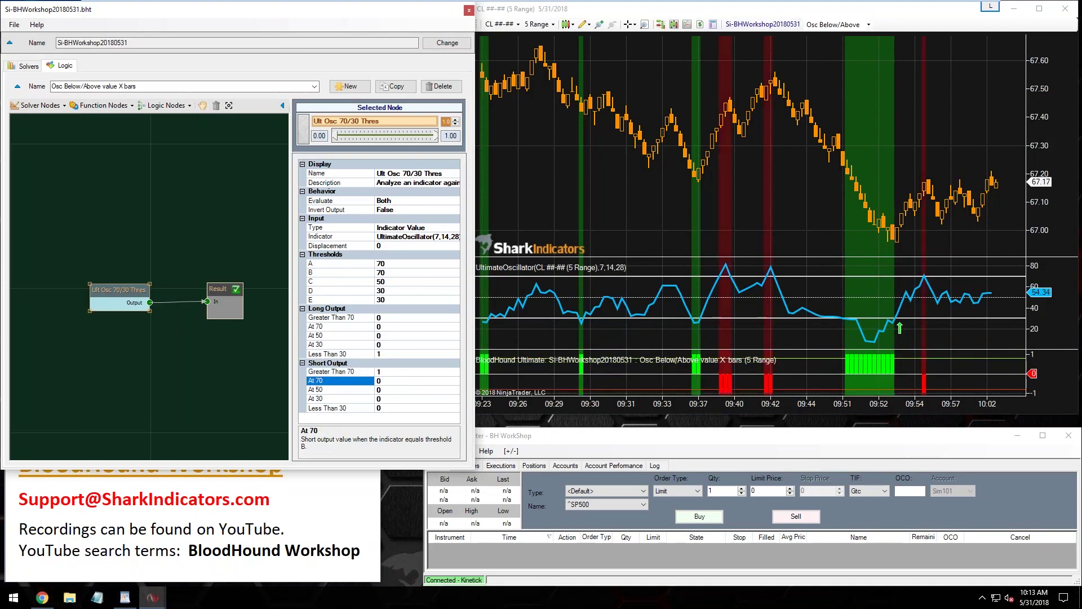
{"action": "left_click", "coordinate": [750, 231]}
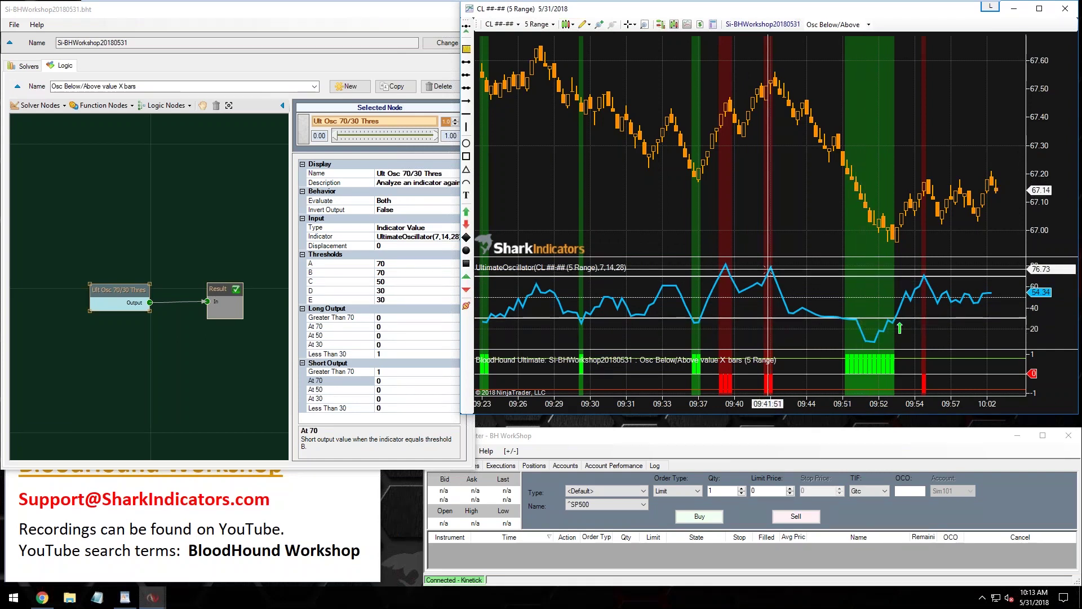
Move the Ult Osc node away from Result and wire a new Signal Counter function node between them.
{"action": "left_click", "coordinate": [102, 293]}
{"action": "left_click_drag", "start_coordinate": [102, 293], "coordinate": [81, 292]}
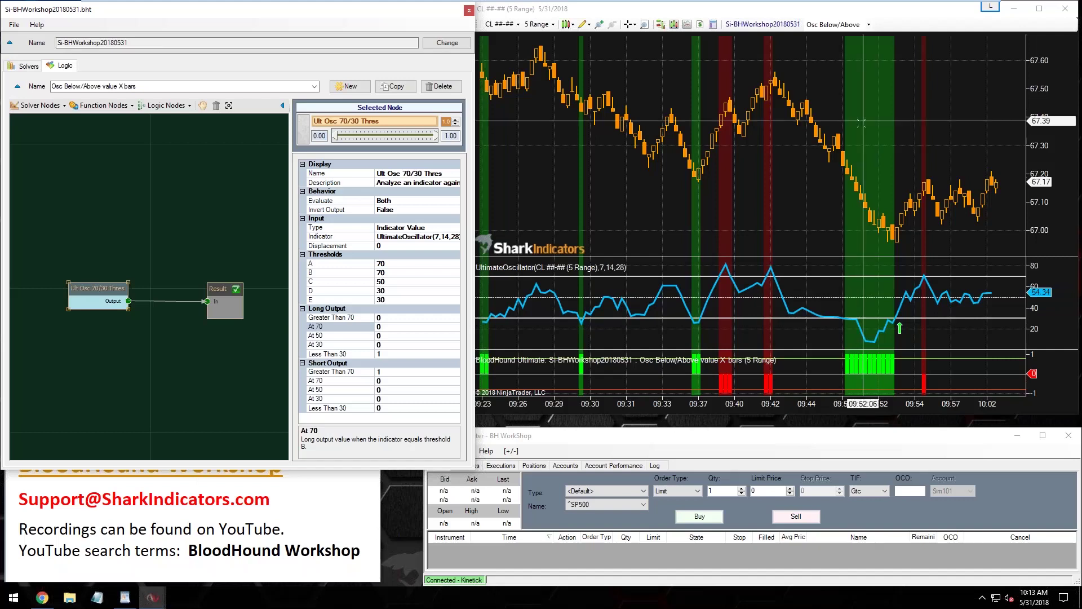
{"action": "left_click", "coordinate": [844, 162]}
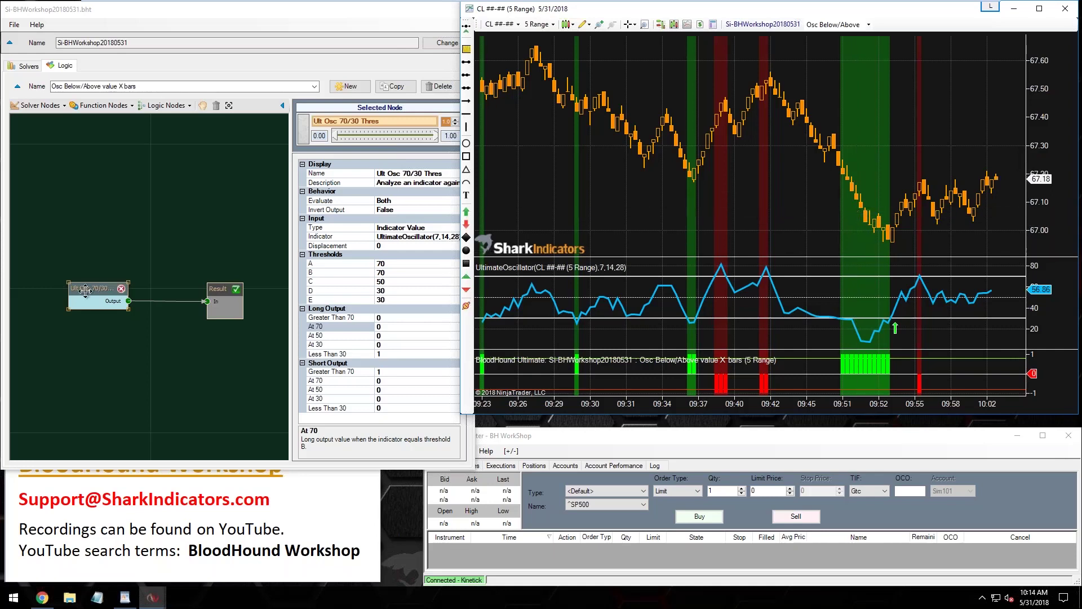
{"action": "left_click_drag", "start_coordinate": [86, 289], "coordinate": [49, 289]}
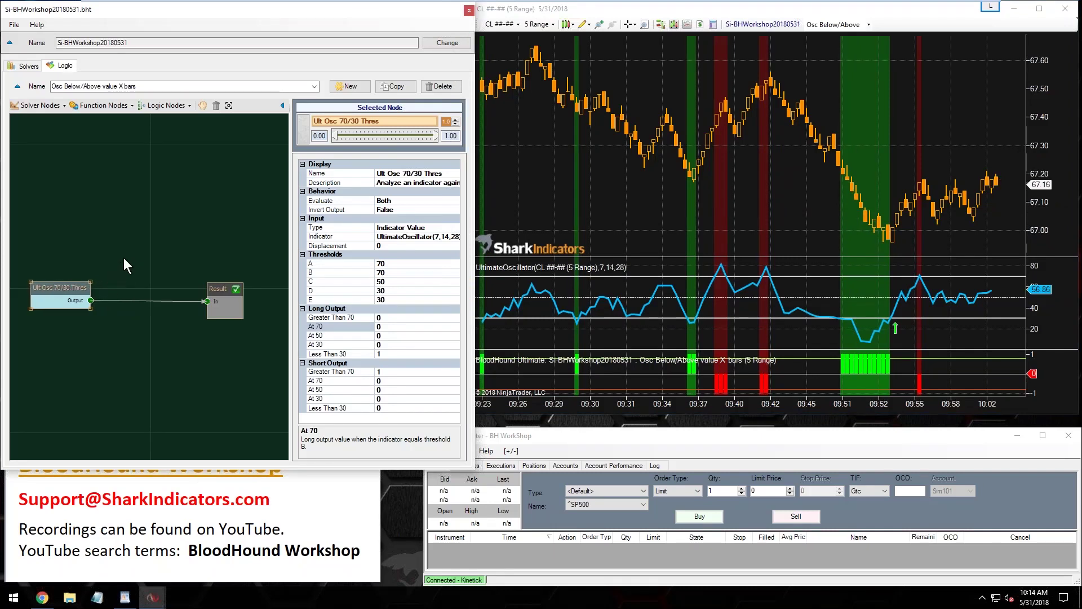
{"action": "left_click", "coordinate": [94, 111]}
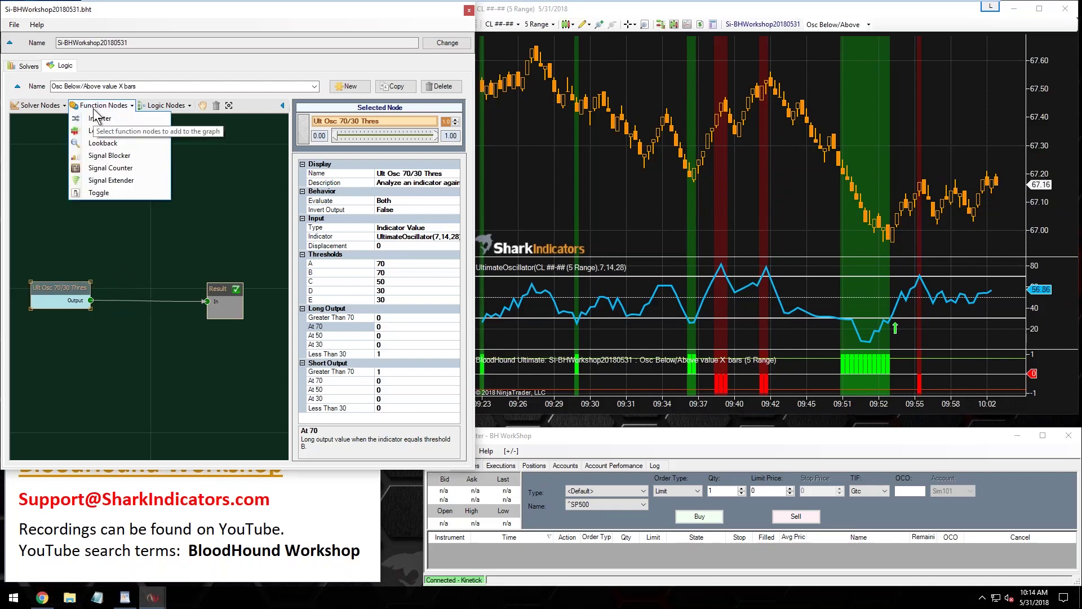
{"action": "left_click", "coordinate": [110, 168]}
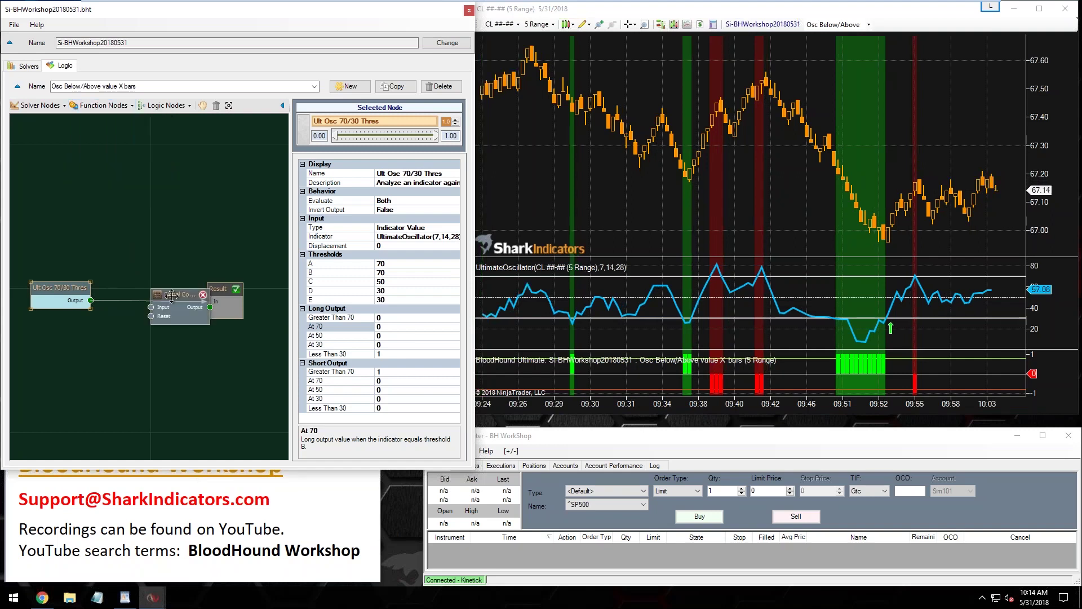
{"action": "left_click", "coordinate": [169, 291]}
{"action": "left_click_drag", "start_coordinate": [169, 290], "coordinate": [138, 271]}
{"action": "left_click_drag", "start_coordinate": [90, 300], "coordinate": [207, 301]}
{"action": "left_click_drag", "start_coordinate": [143, 269], "coordinate": [143, 279]}
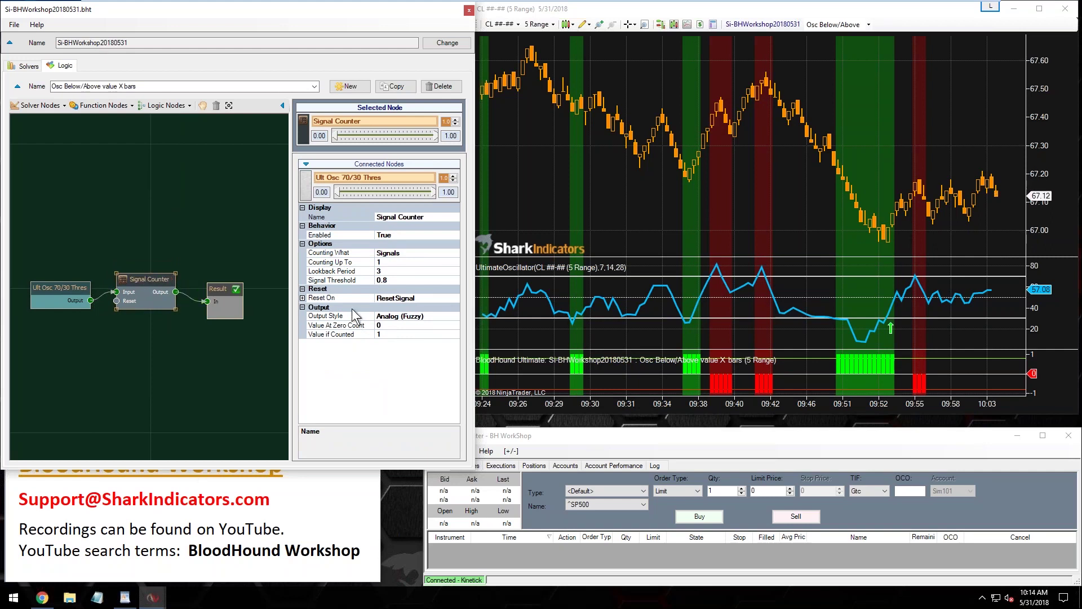
Set the Signal Counter's Counting Up To value to 3.
{"action": "left_click", "coordinate": [324, 271]}
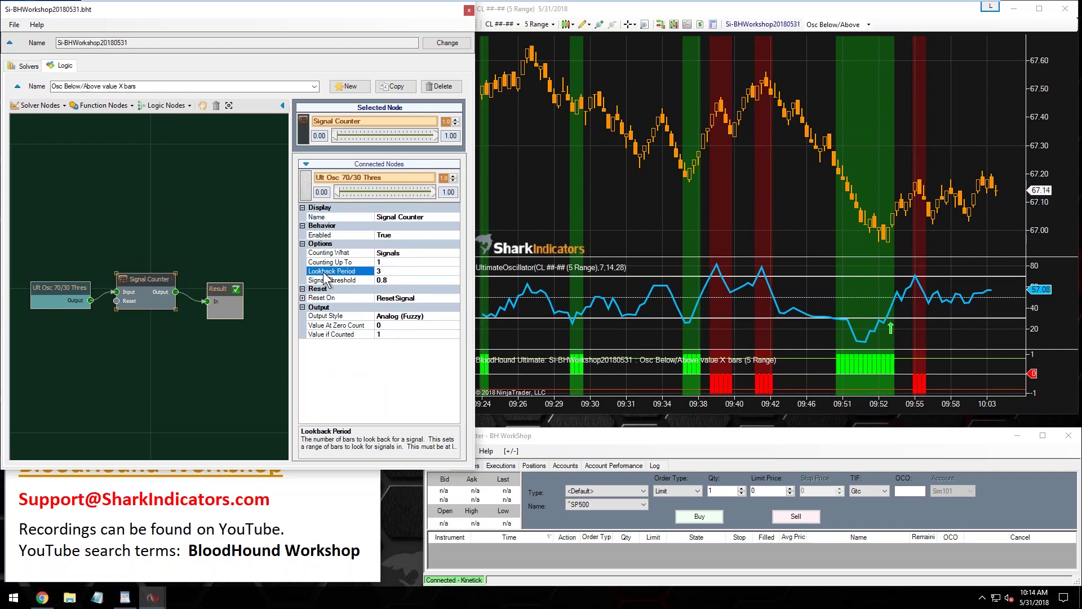
{"action": "left_click", "coordinate": [326, 263]}
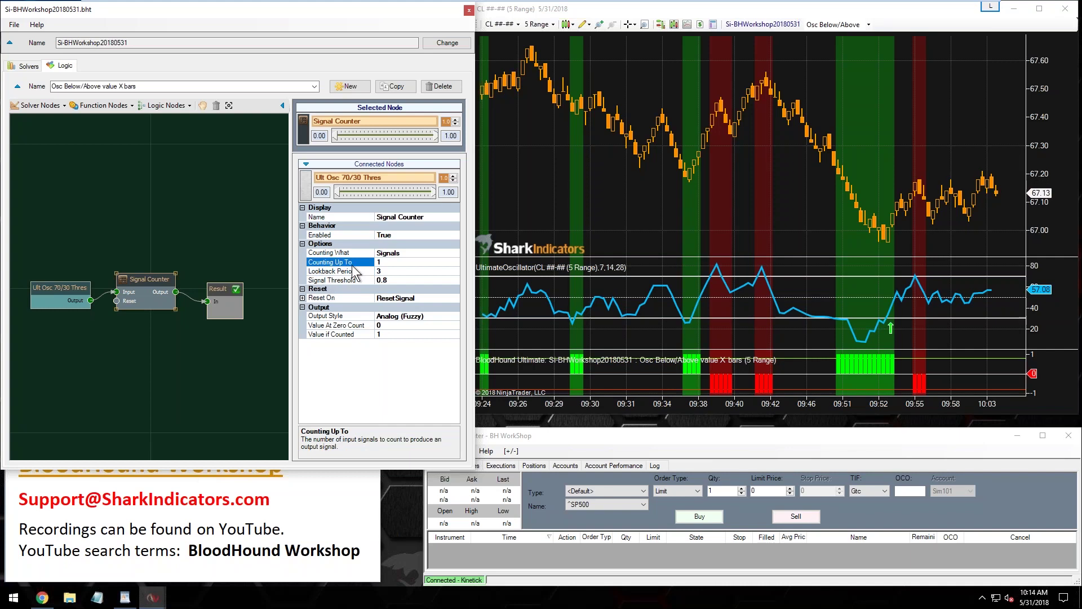
{"action": "left_click", "coordinate": [383, 263]}
{"action": "type", "text": "3"}
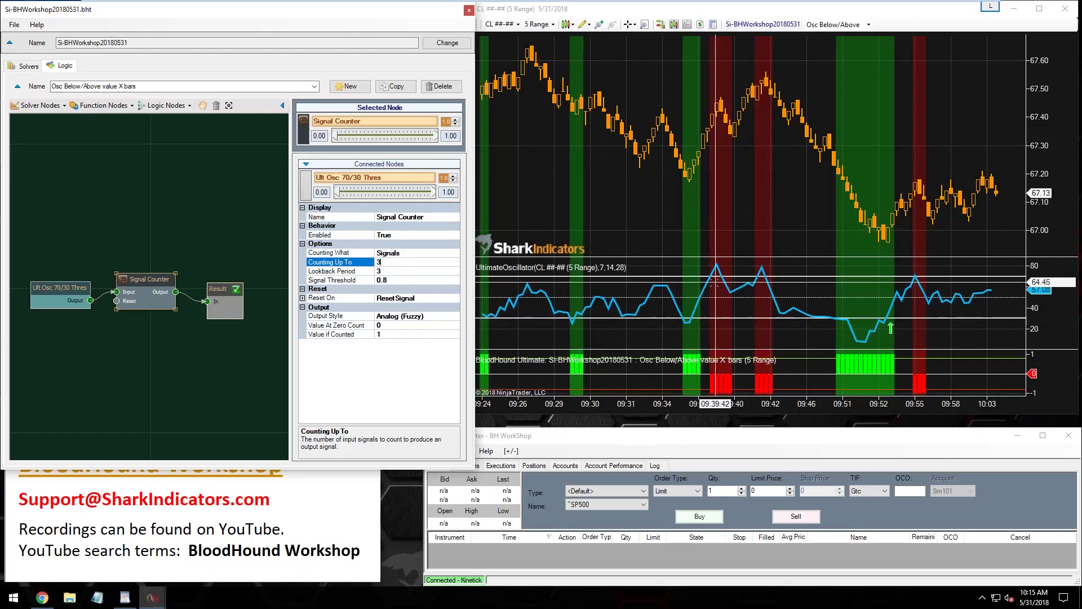
{"action": "left_click", "coordinate": [335, 272]}
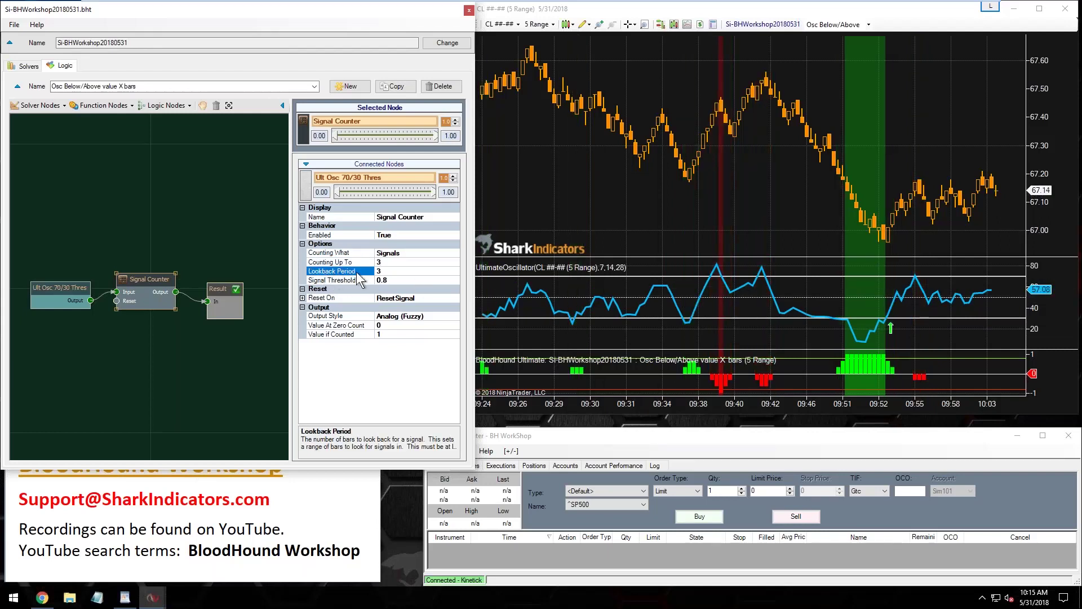
Set the Signal Counter's Lookback Period to 5.
{"action": "left_click", "coordinate": [386, 271]}
{"action": "key", "text": "Up"}
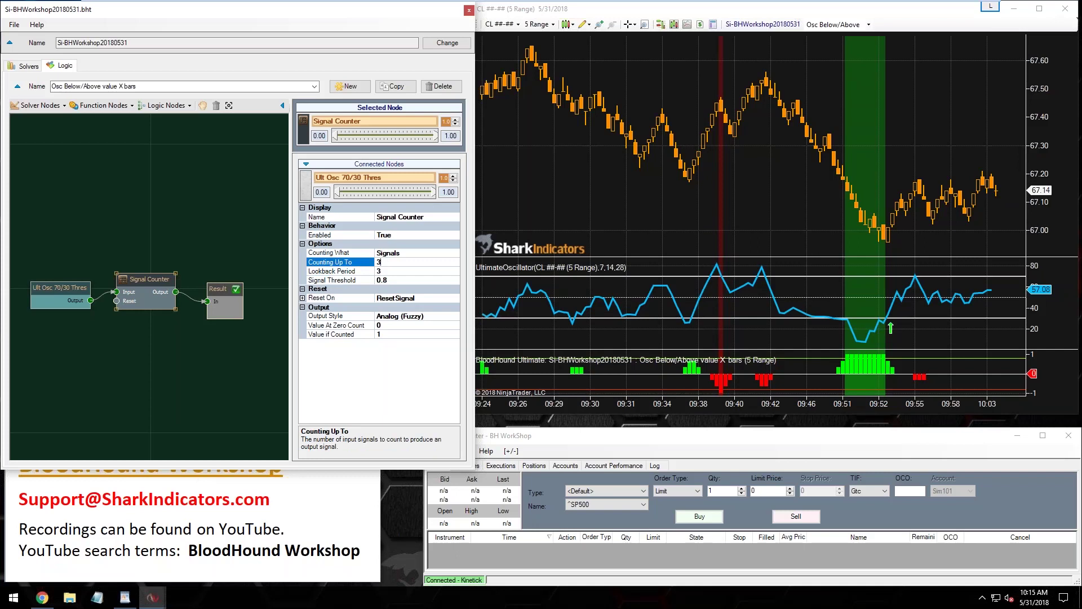
{"action": "left_click", "coordinate": [384, 271]}
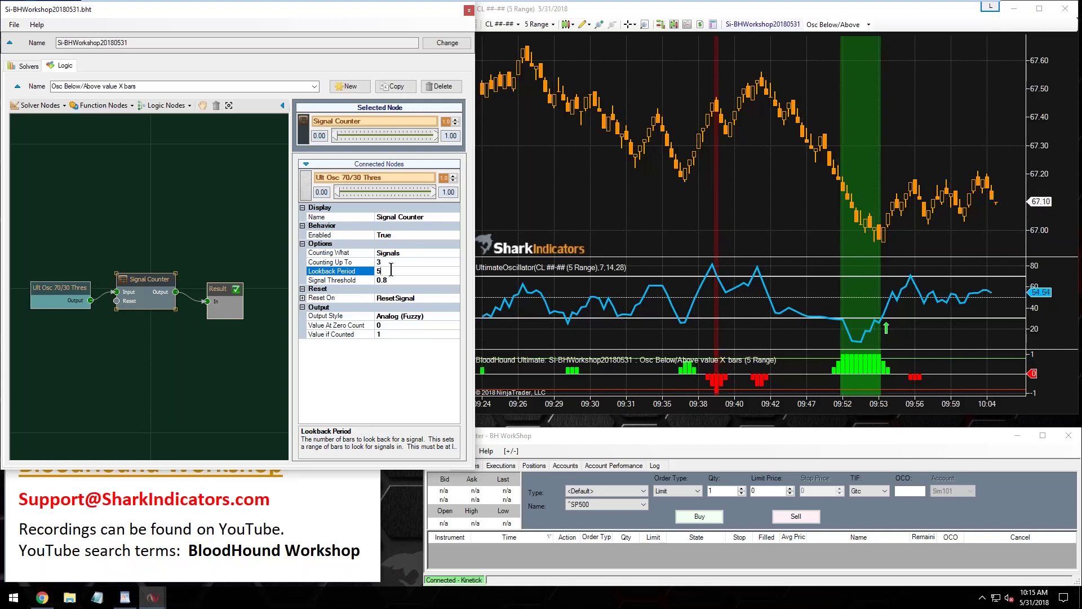
{"action": "key", "text": "Up"}
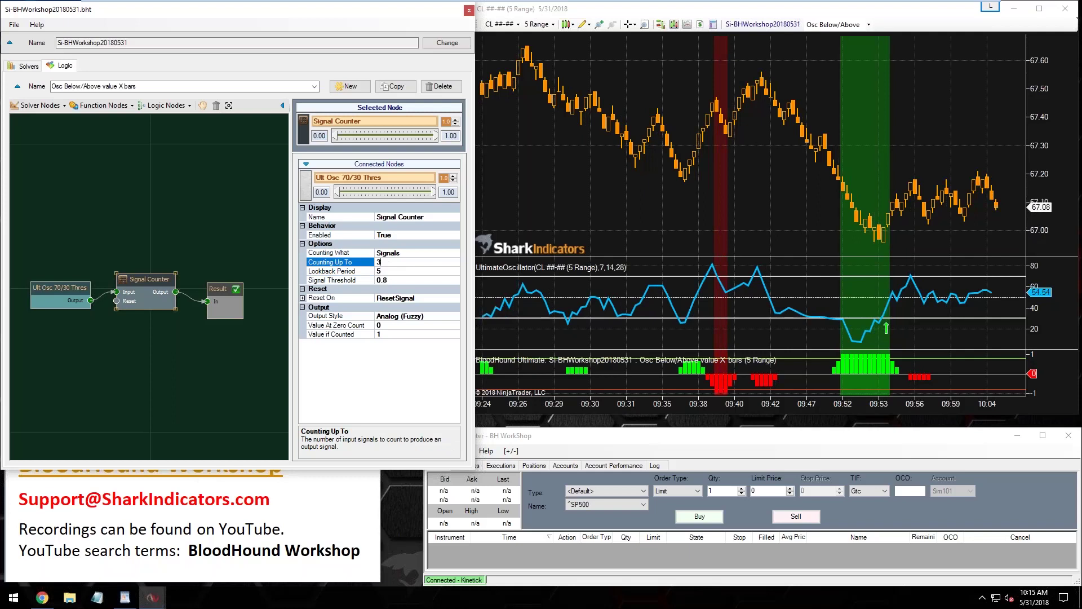
{"action": "key", "text": "Down"}
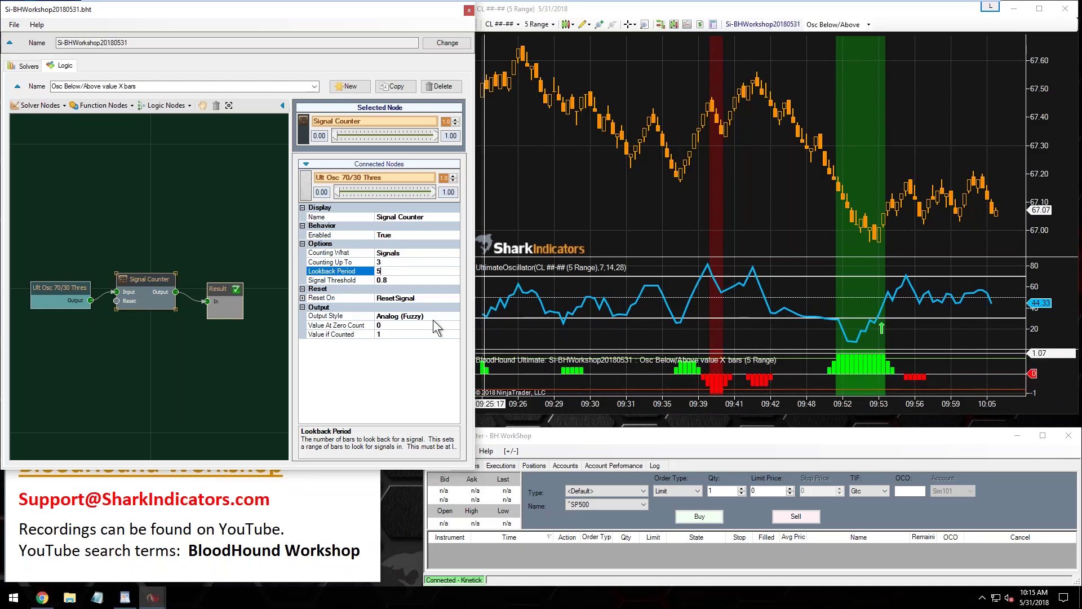
Change the Signal Counter's Output Style to Digital and check the resulting signals on the chart.
{"action": "left_click", "coordinate": [388, 316]}
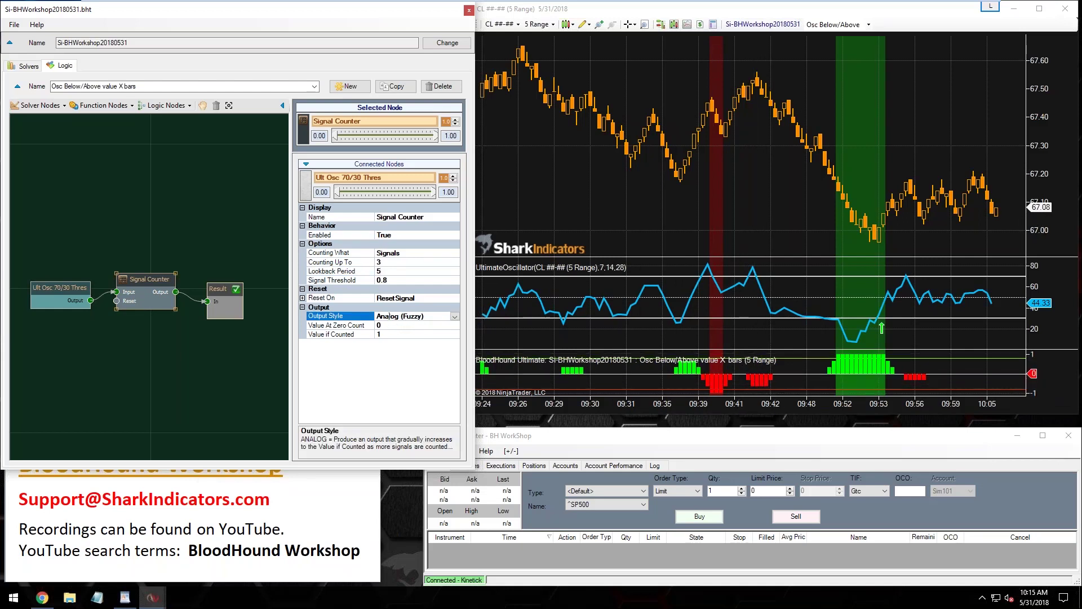
{"action": "left_click", "coordinate": [454, 315]}
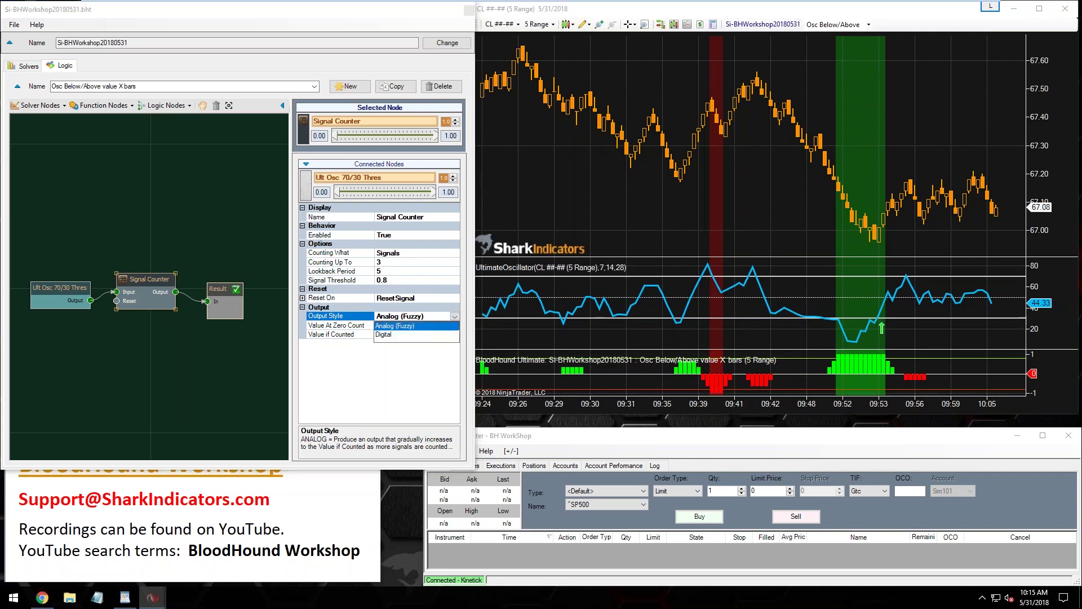
{"action": "left_click", "coordinate": [385, 334]}
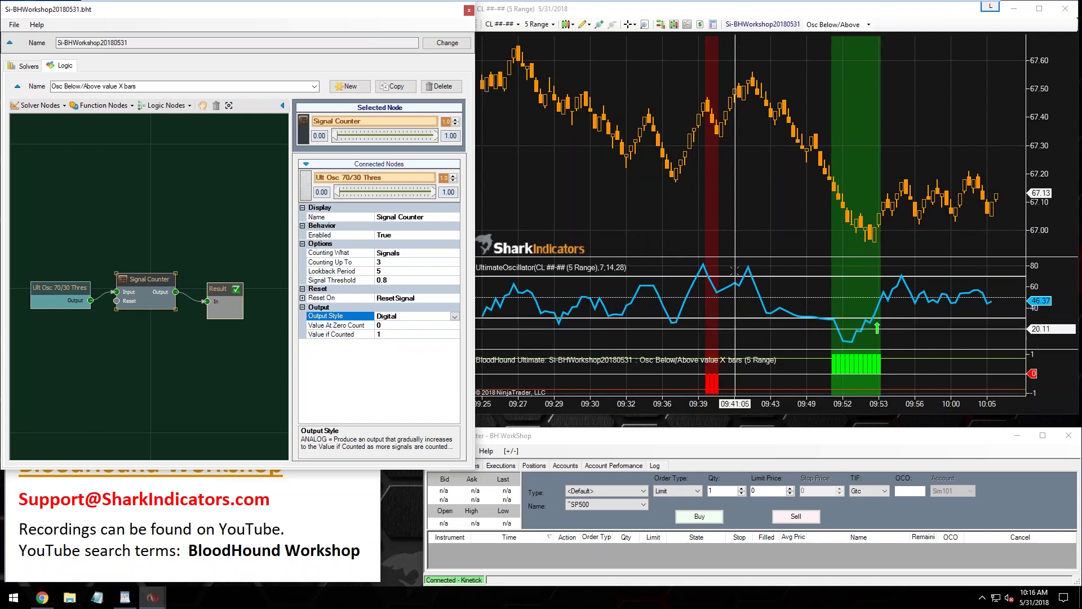
{"action": "left_click", "coordinate": [618, 233]}
{"action": "scroll", "coordinate": [617, 232], "scroll_direction": "up", "scroll_amount": 1}
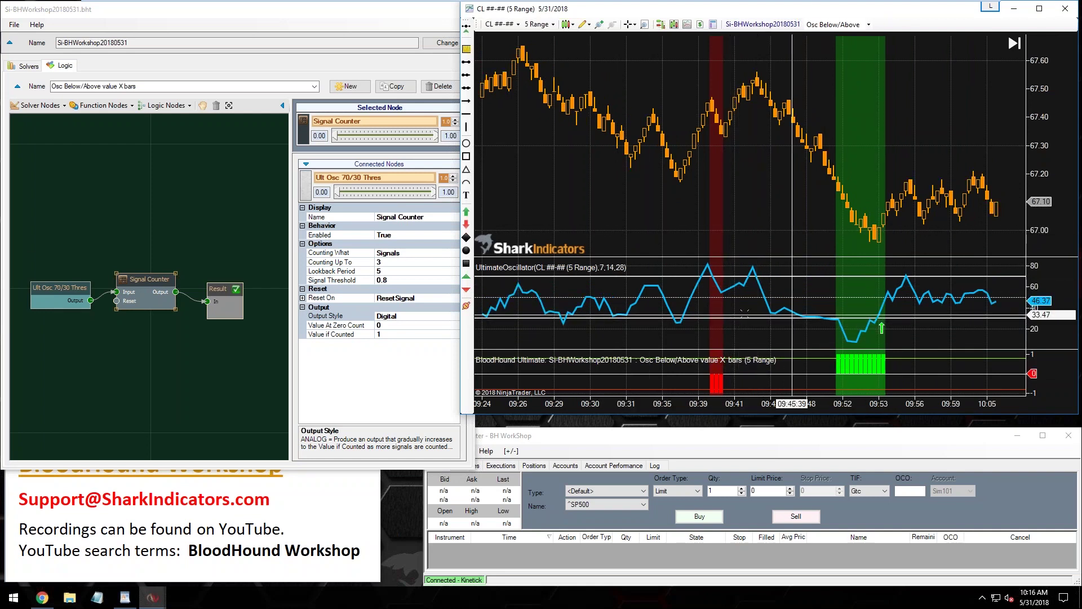
Feed the Ult Osc node directly into Result and outline the oscillator's peak near 09:39 and trough near 09:52 with rectangles on the chart.
{"action": "left_click_drag", "start_coordinate": [145, 279], "coordinate": [149, 234]}
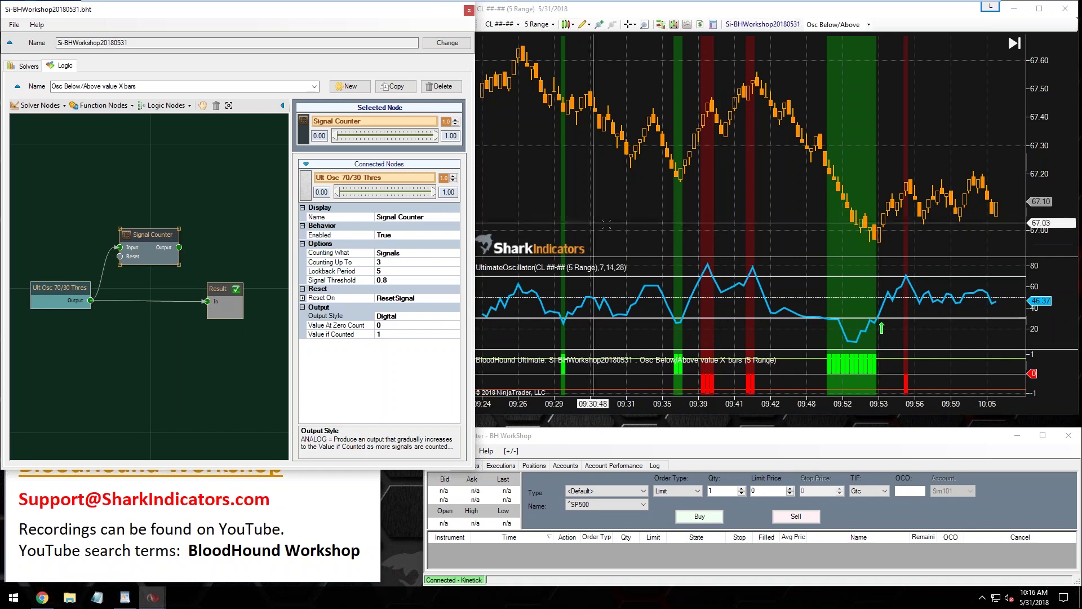
{"action": "left_click", "coordinate": [592, 282]}
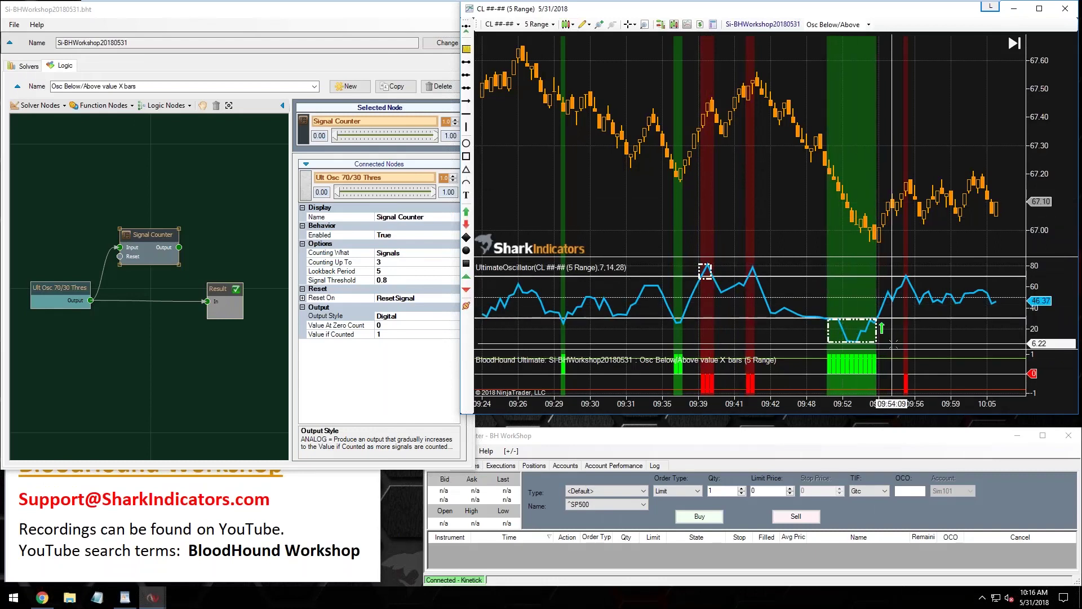
{"action": "scroll", "coordinate": [902, 330], "scroll_direction": "up", "scroll_amount": 3}
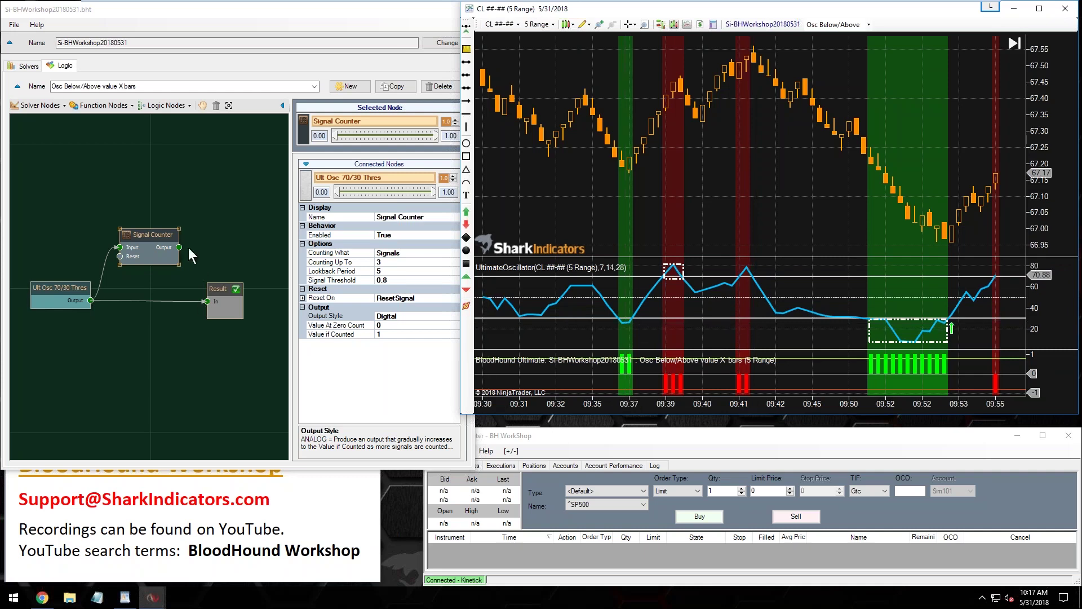
Reconnect the Signal Counter's output to Result and move the counter back between the two nodes.
{"action": "left_click_drag", "start_coordinate": [179, 247], "coordinate": [207, 301]}
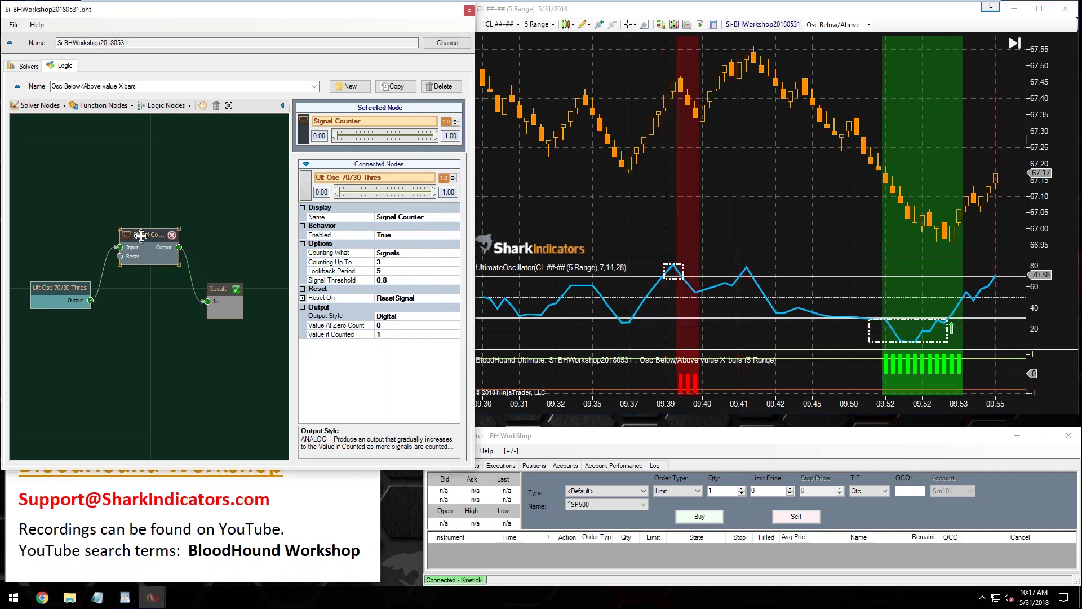
{"action": "left_click_drag", "start_coordinate": [141, 234], "coordinate": [139, 264]}
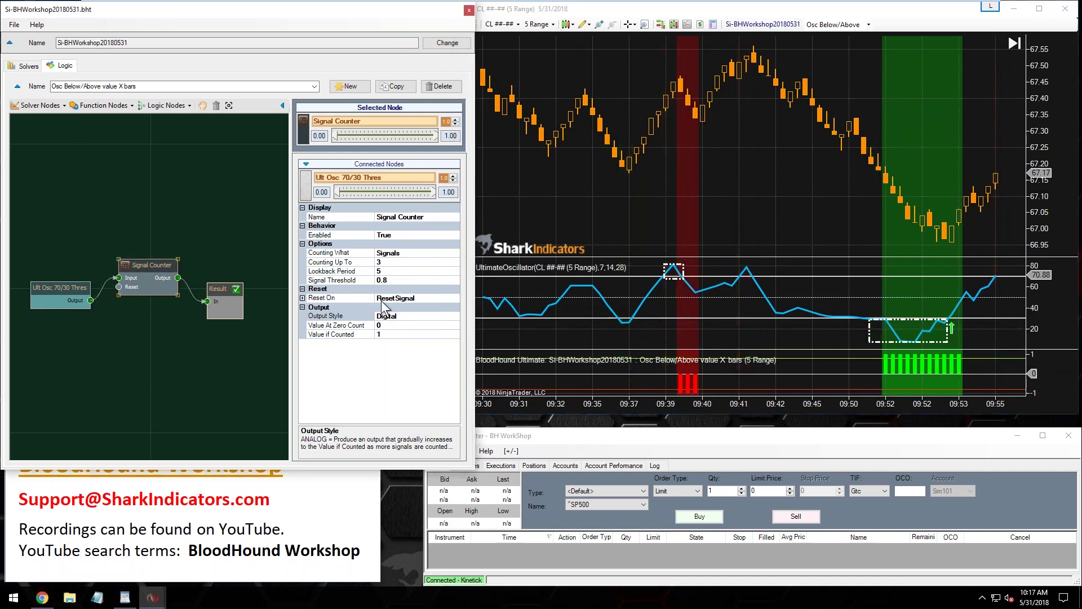
Turn off the Reset Signal condition in the Signal Counter's Reset On options.
{"action": "left_click", "coordinate": [303, 299]}
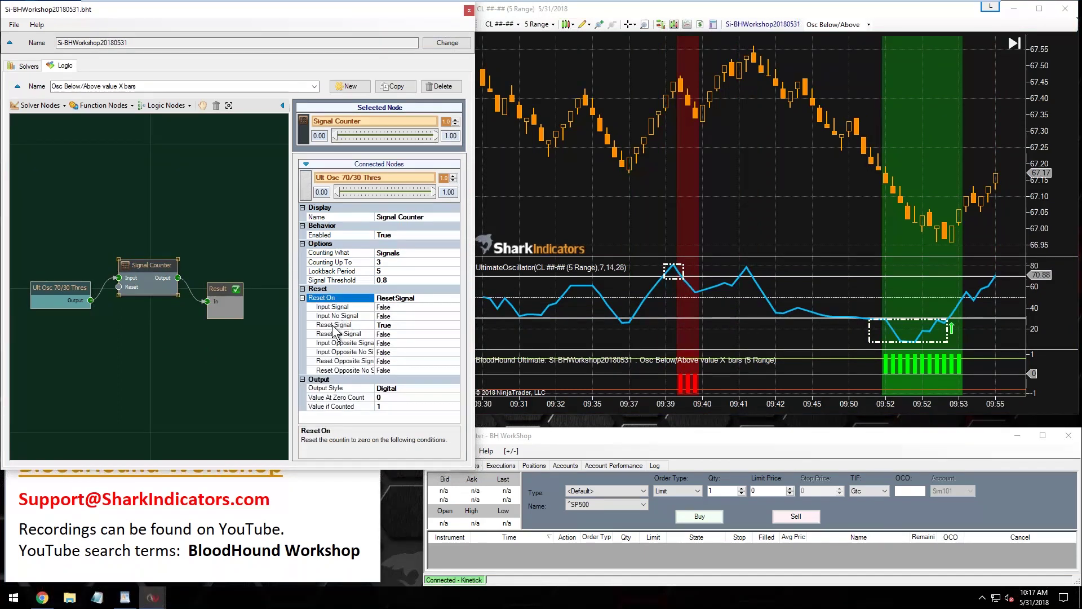
{"action": "left_click", "coordinate": [334, 326]}
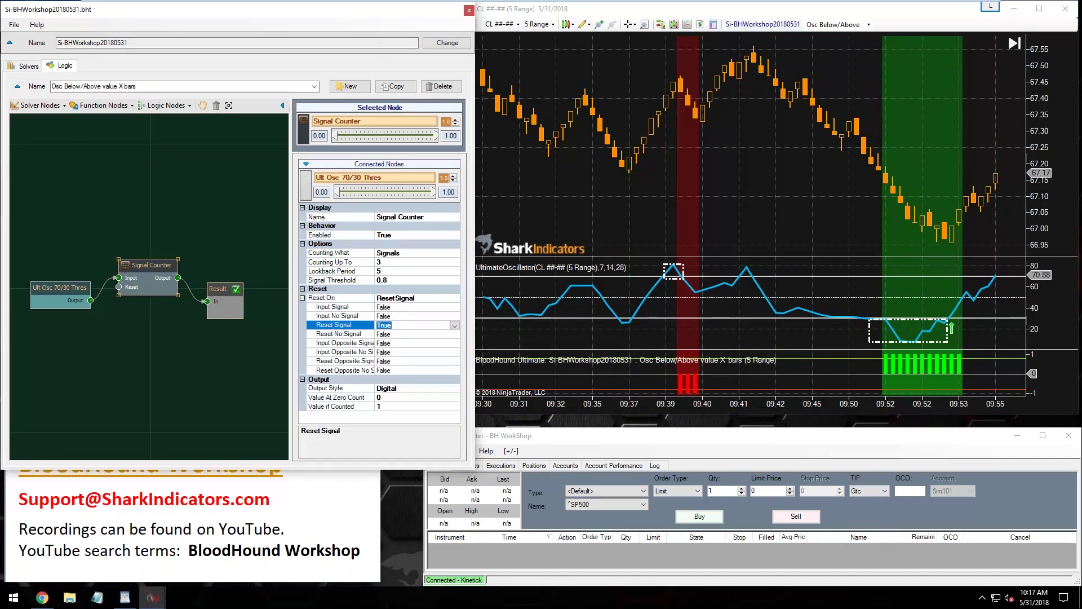
{"action": "left_click", "coordinate": [302, 298]}
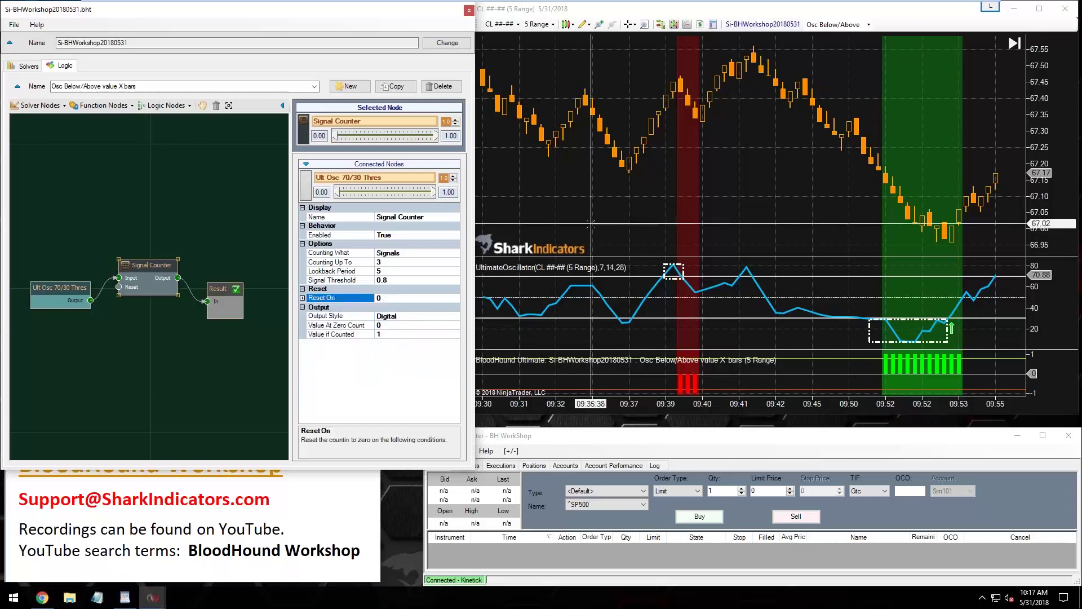
Feed the Ult Osc node directly into Result to compare earlier signals on the chart, and restore the Signal Counter's connection to Result.
{"action": "scroll", "coordinate": [591, 224], "scroll_direction": "up", "scroll_amount": 10}
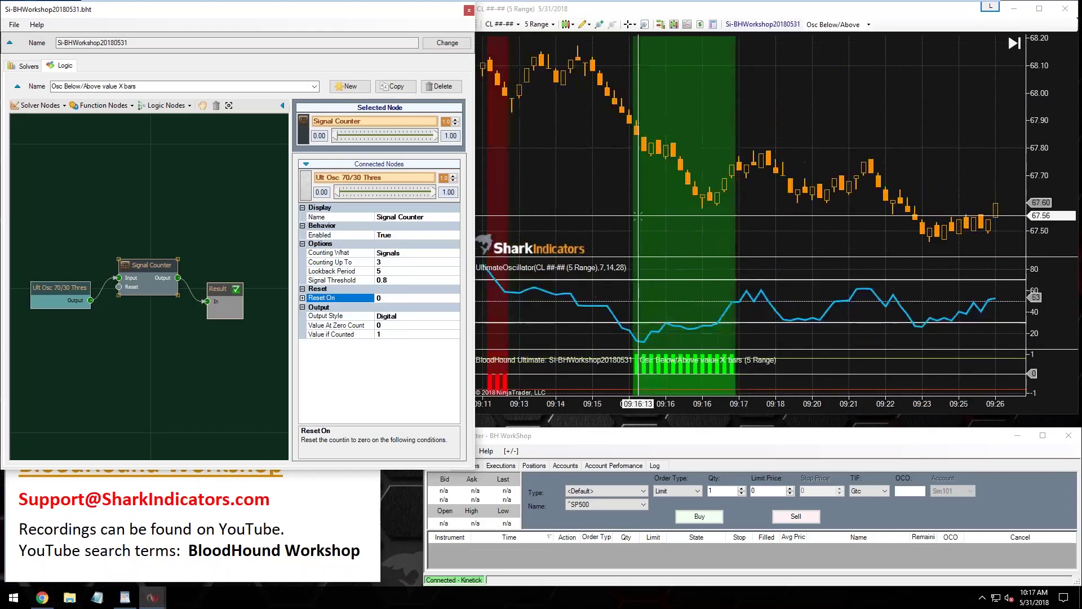
{"action": "scroll", "coordinate": [638, 216], "scroll_direction": "up", "scroll_amount": 5}
{"action": "left_click_drag", "start_coordinate": [166, 265], "coordinate": [170, 239]}
{"action": "left_click_drag", "start_coordinate": [91, 301], "coordinate": [207, 301]}
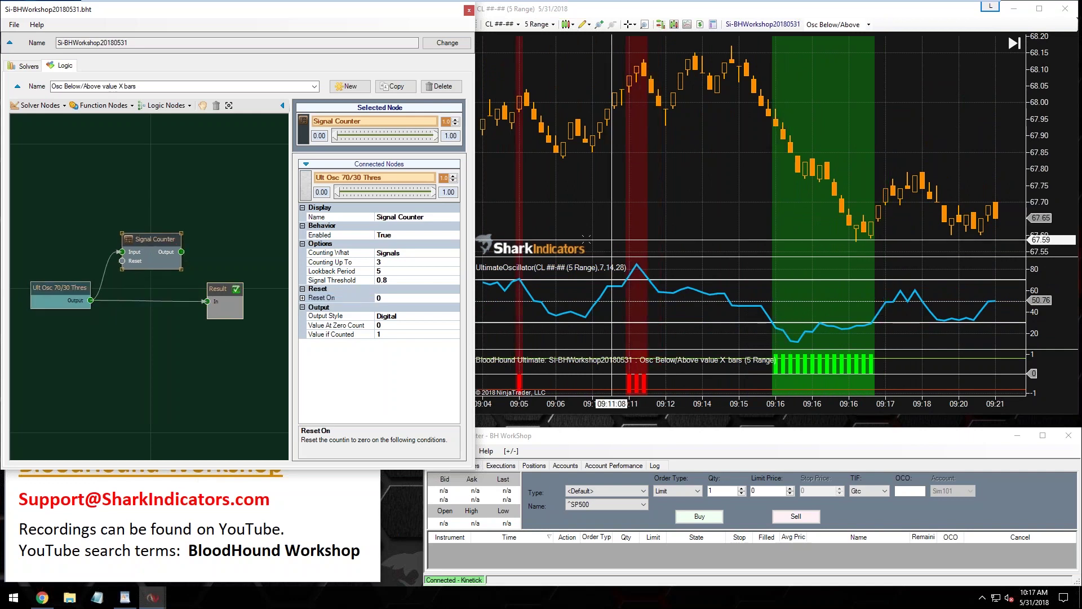
{"action": "left_click", "coordinate": [801, 329]}
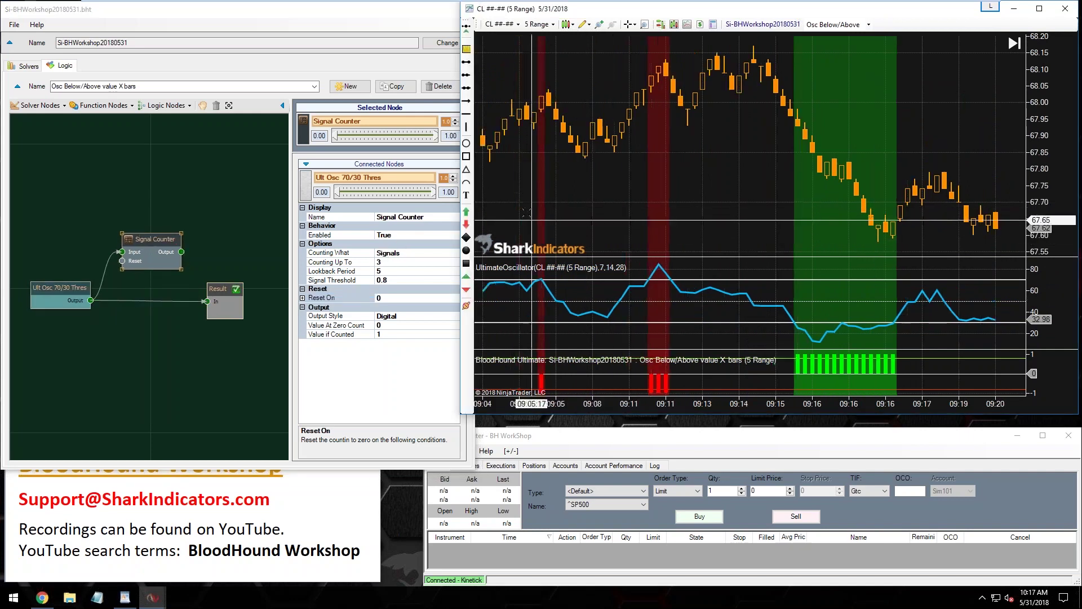
{"action": "left_click", "coordinate": [801, 329]}
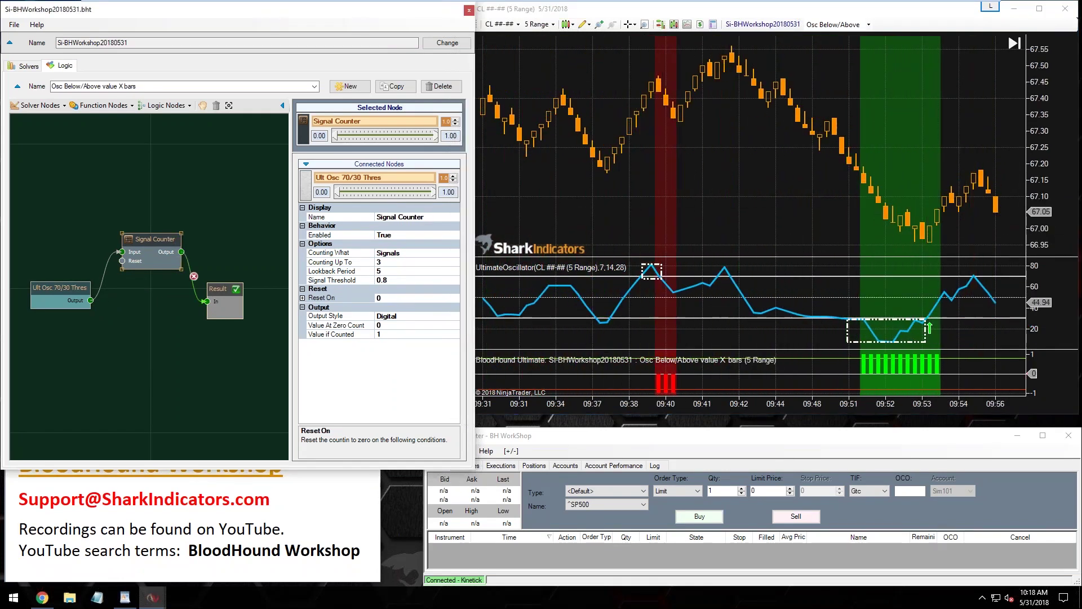
{"action": "left_click_drag", "start_coordinate": [147, 239], "coordinate": [134, 285]}
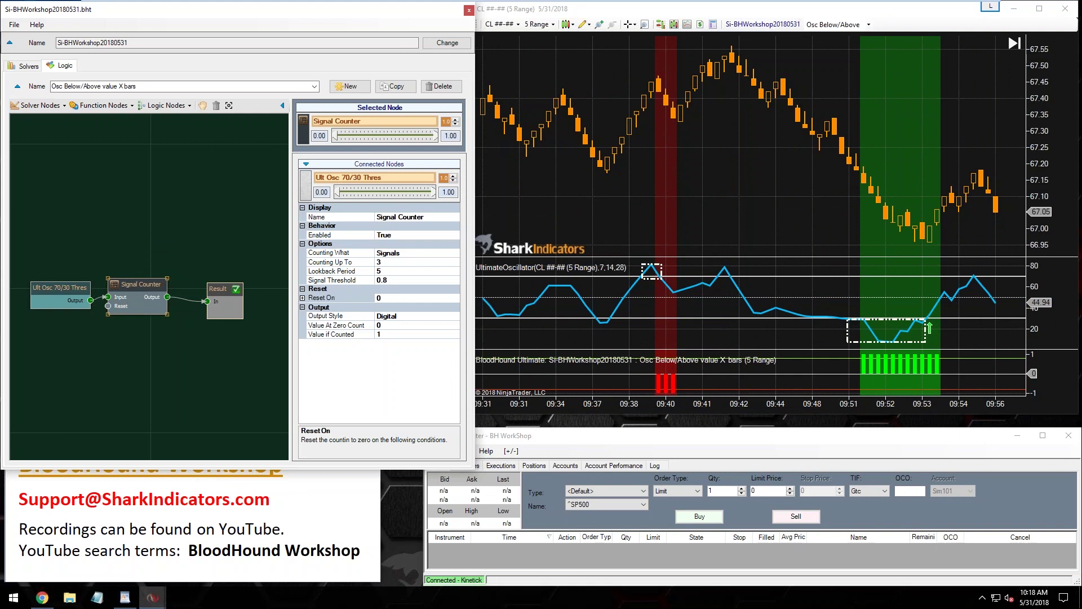
Mark the oscillator's cross back below 70 near 09:40 with a red down arrow beside the peak rectangle.
{"action": "left_click", "coordinate": [740, 224]}
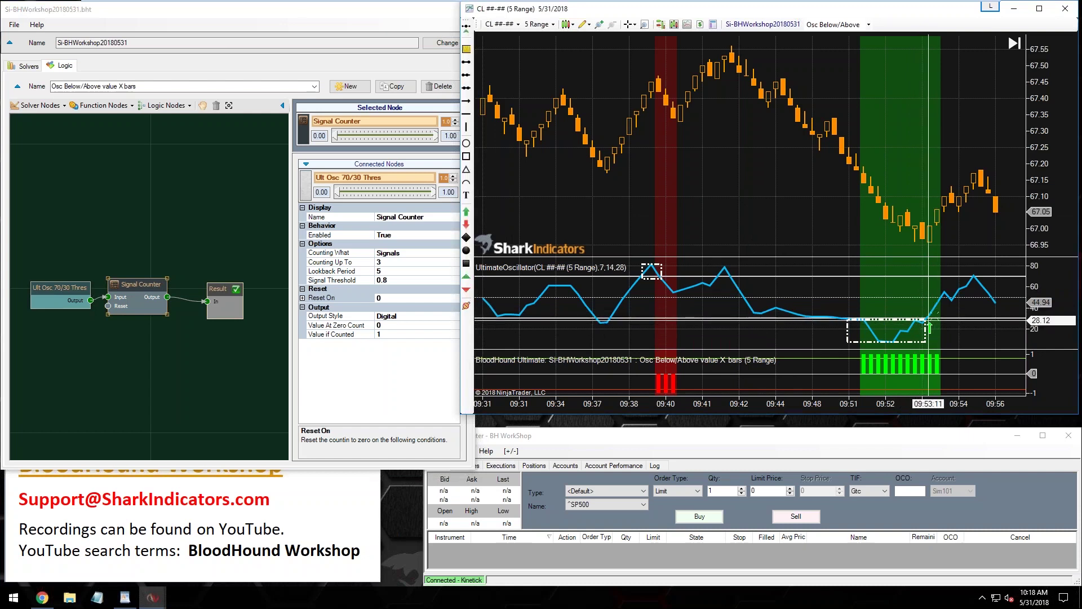
{"action": "left_click", "coordinate": [667, 277]}
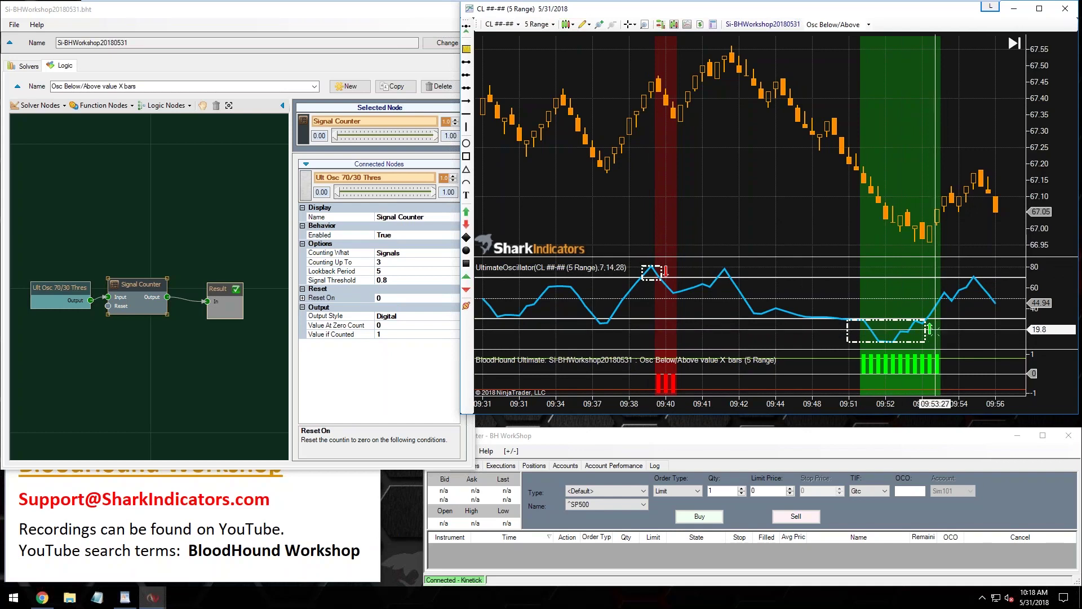
{"action": "scroll", "coordinate": [945, 394], "scroll_direction": "up", "scroll_amount": 3}
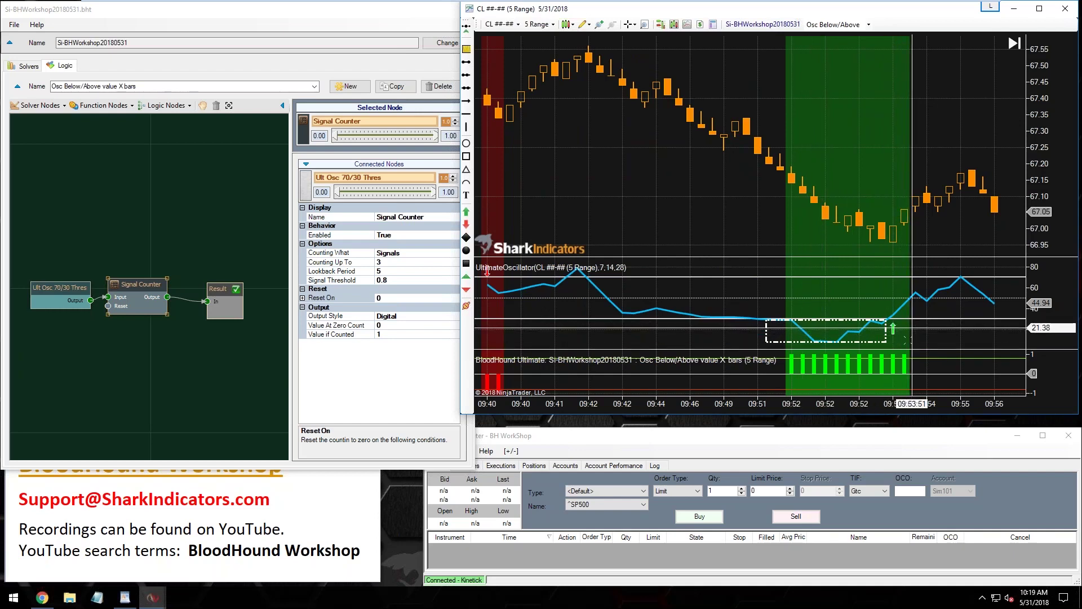
Spread the logic graph by moving the Ult Osc and Signal Counter nodes farther away from the Result node.
{"action": "left_click_drag", "start_coordinate": [140, 338], "coordinate": [58, 290]}
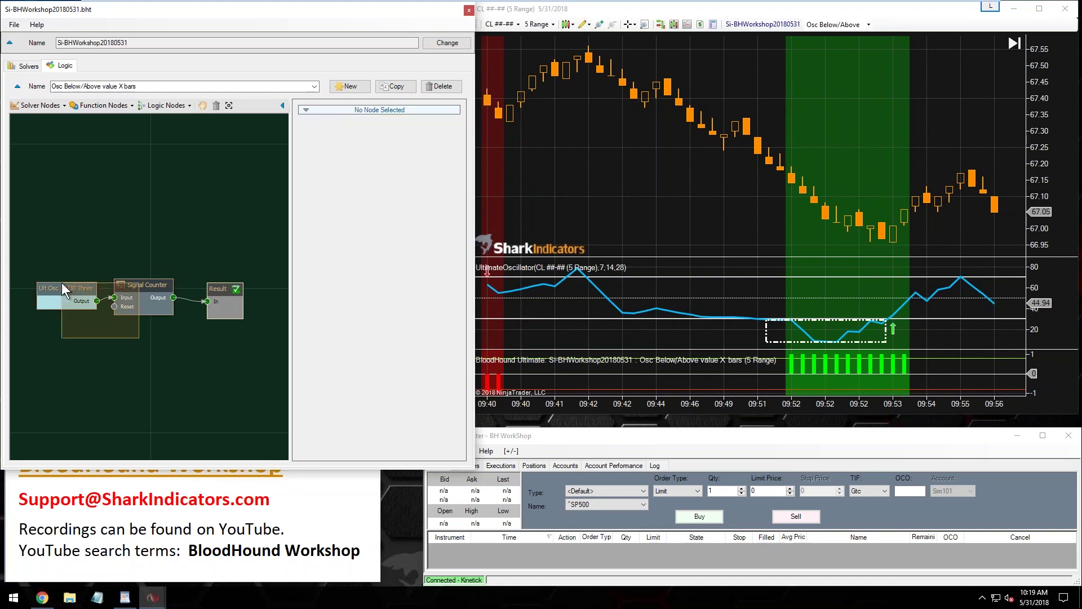
{"action": "left_click_drag", "start_coordinate": [62, 285], "coordinate": [38, 283]}
{"action": "left_click_drag", "start_coordinate": [213, 288], "coordinate": [237, 284]}
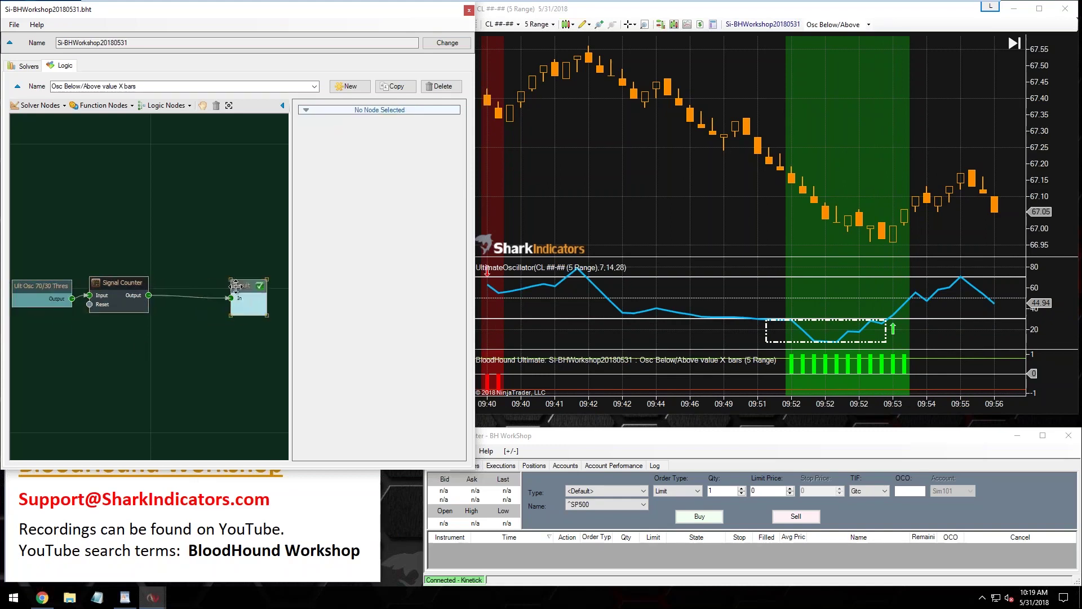
Add an Indicator Crossover solver node below the Signal Counter and connect its output to Result.
{"action": "left_click", "coordinate": [930, 327]}
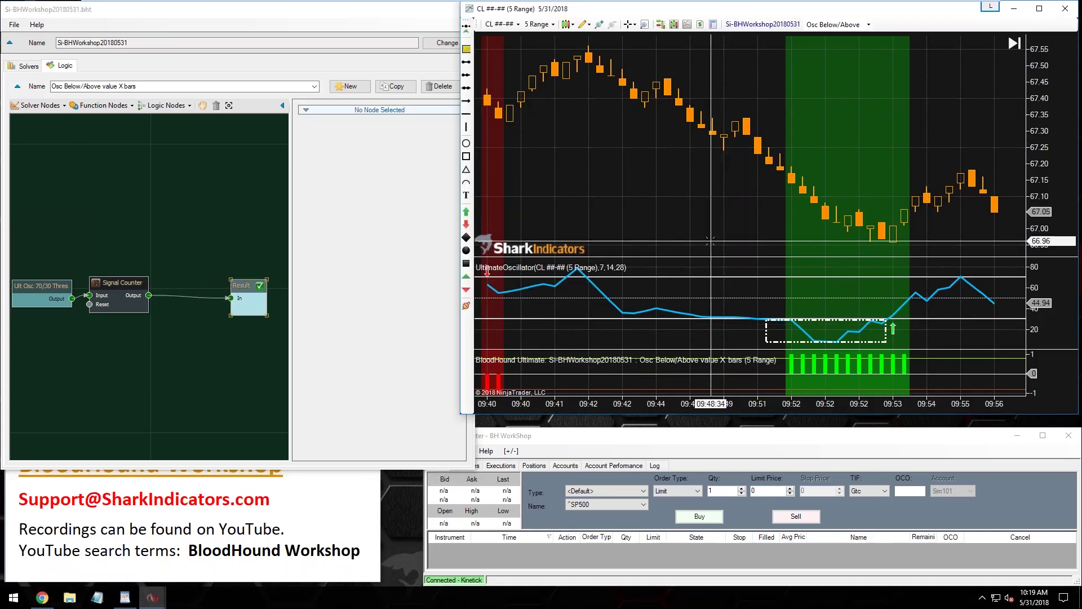
{"action": "scroll", "coordinate": [732, 288], "scroll_direction": "up", "scroll_amount": 2}
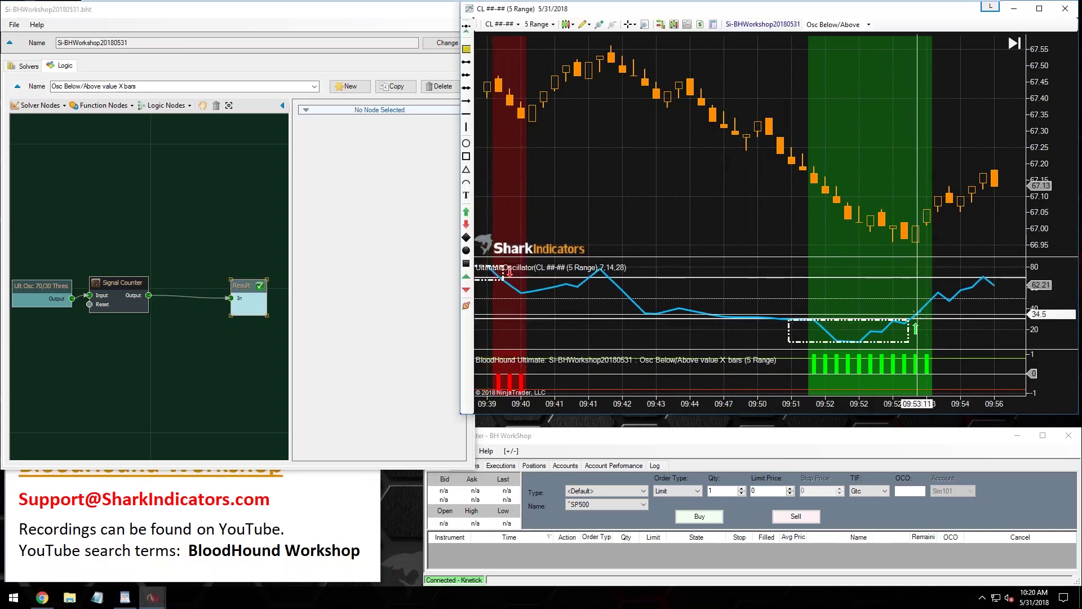
{"action": "scroll", "coordinate": [760, 228], "scroll_direction": "up", "scroll_amount": 1}
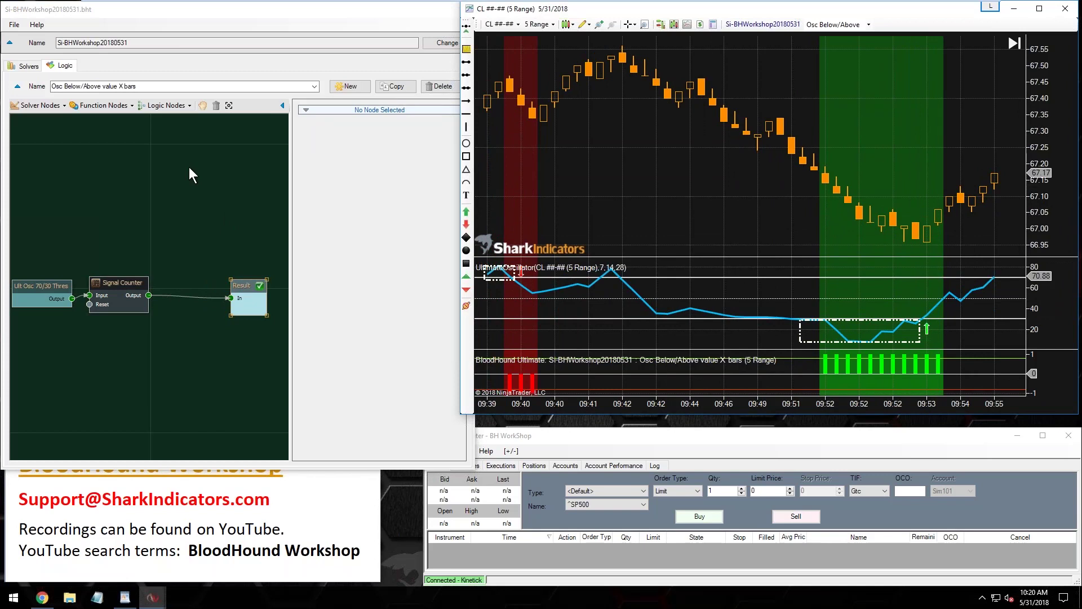
{"action": "left_click", "coordinate": [39, 105]}
{"action": "left_click", "coordinate": [37, 106]}
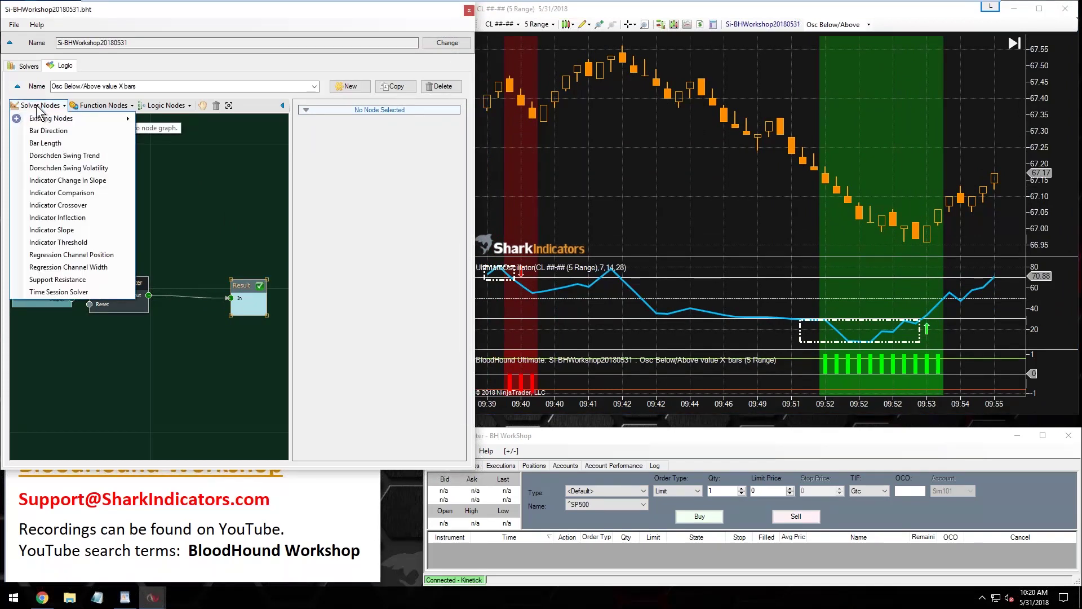
{"action": "left_click", "coordinate": [69, 205]}
{"action": "left_click_drag", "start_coordinate": [178, 293], "coordinate": [230, 298]}
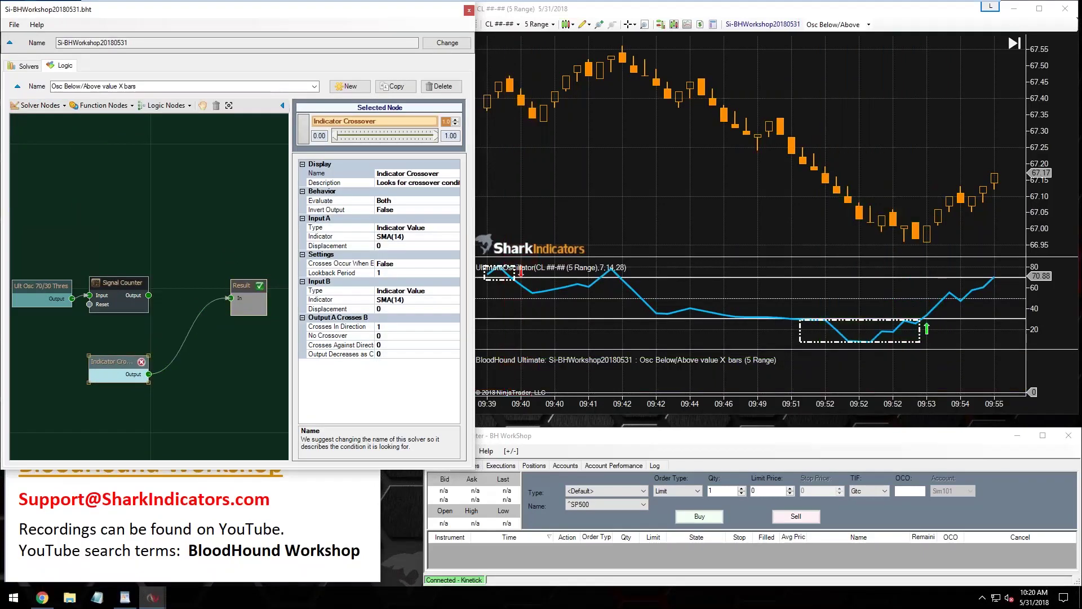
Rename the Indicator Crossover node as "Ult Osc XA 30".
{"action": "left_click", "coordinate": [399, 173]}
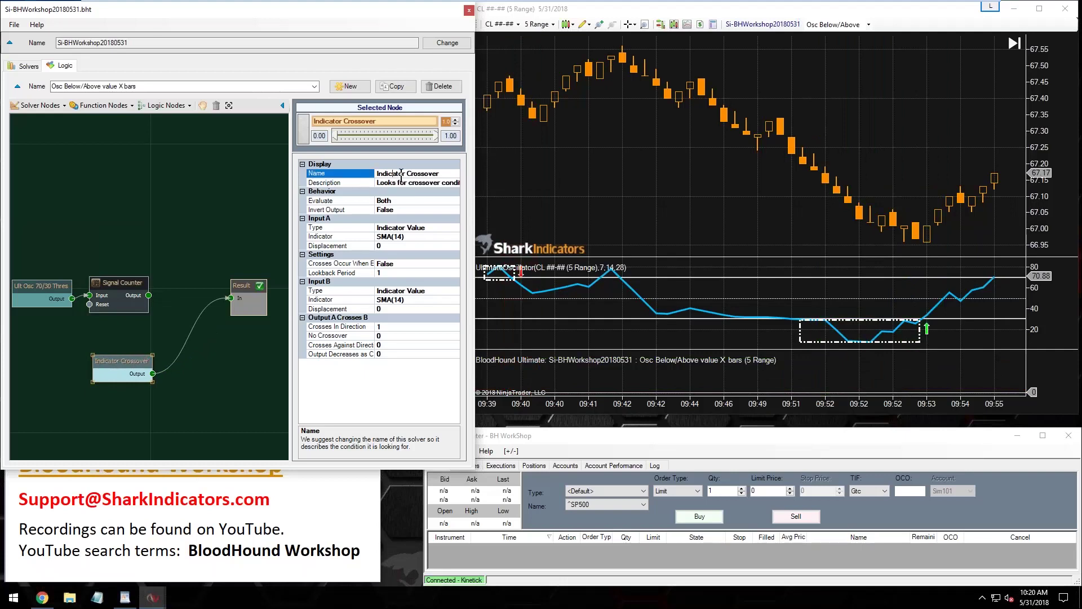
{"action": "double_click", "coordinate": [365, 173]}
{"action": "type", "text": "r"}
{"action": "key", "text": "Delete"}
{"action": "key", "text": "Delete"}
{"action": "key", "text": "Delete"}
{"action": "key", "text": "Delete"}
{"action": "key", "text": "Delete"}
{"action": "key", "text": "Delete"}
{"action": "key", "text": "Delete"}
{"action": "key", "text": "Delete"}
{"action": "key", "text": "Delete"}
{"action": "key", "text": "Delete"}
{"action": "key", "text": "Return"}
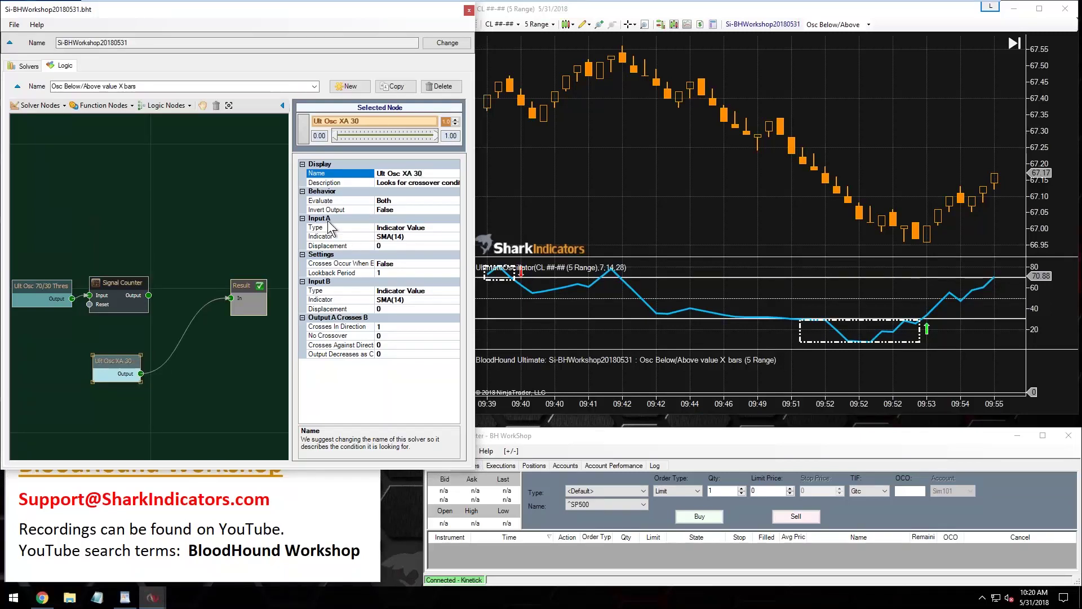
Set the crossover's Input A indicator to UltimateOscillator(7,14,28), replacing the SMA and using the UltimateOsc plot for long and short.
{"action": "left_click", "coordinate": [338, 236]}
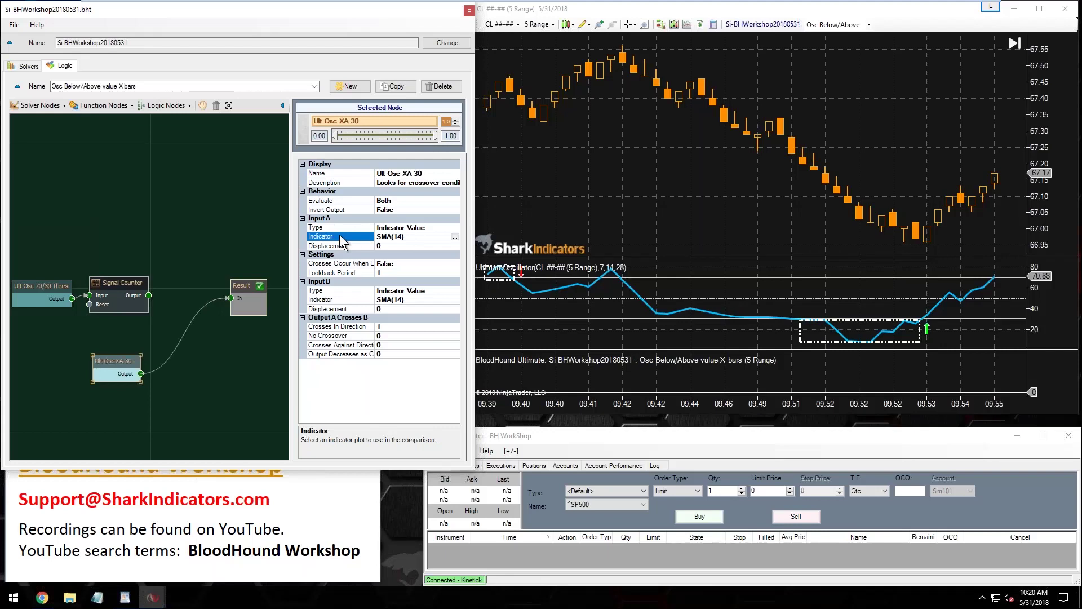
{"action": "left_click", "coordinate": [455, 237]}
{"action": "left_click", "coordinate": [117, 209]}
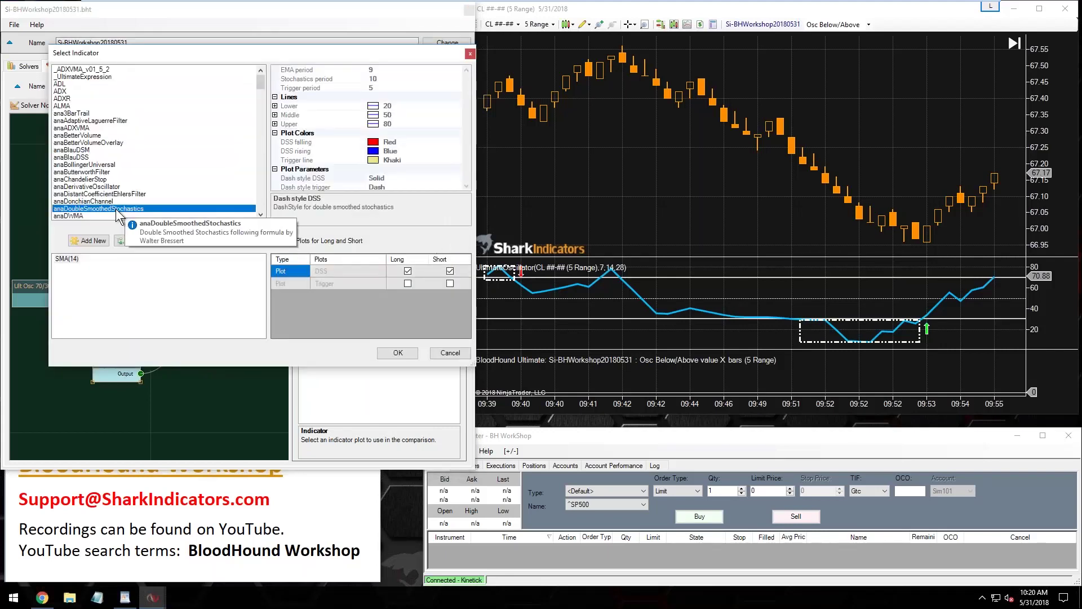
{"action": "key", "text": "u"}
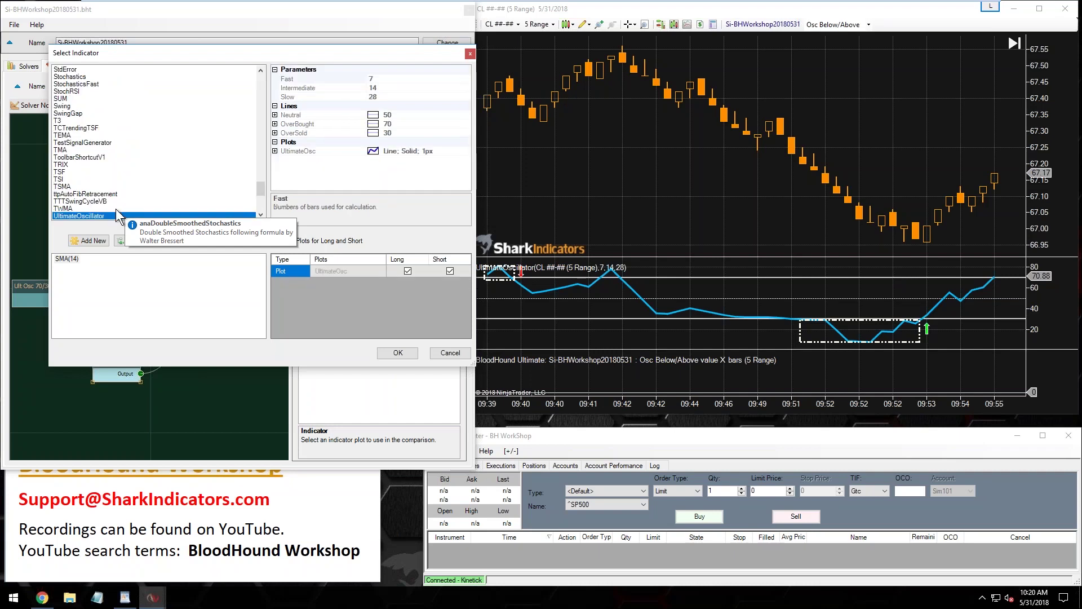
{"action": "double_click", "coordinate": [87, 215]}
{"action": "left_click", "coordinate": [69, 258]}
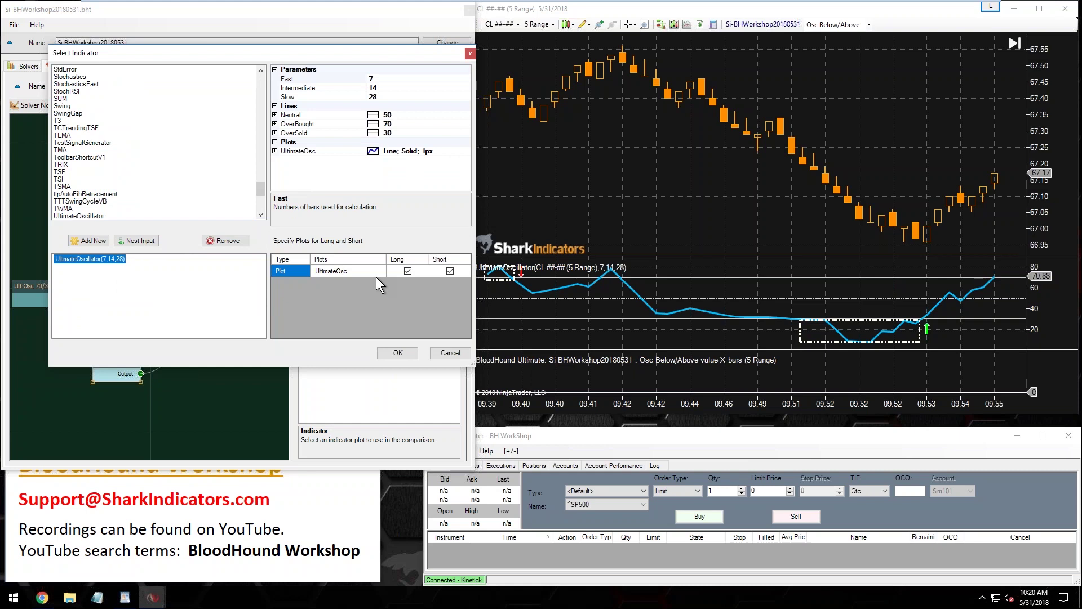
{"action": "left_click", "coordinate": [333, 80]}
{"action": "left_click", "coordinate": [336, 90]}
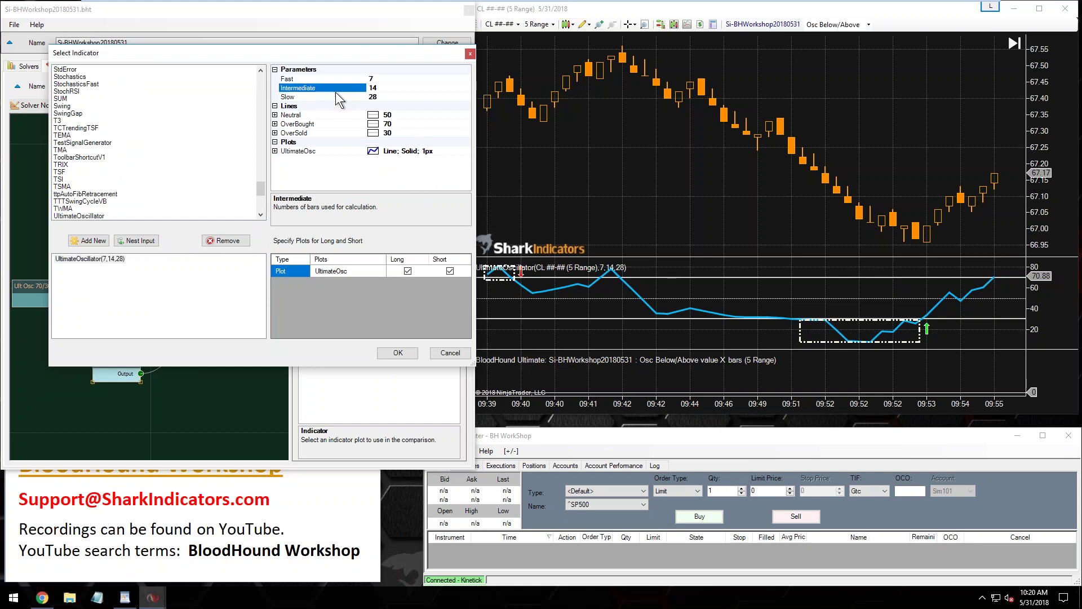
{"action": "left_click", "coordinate": [352, 272]}
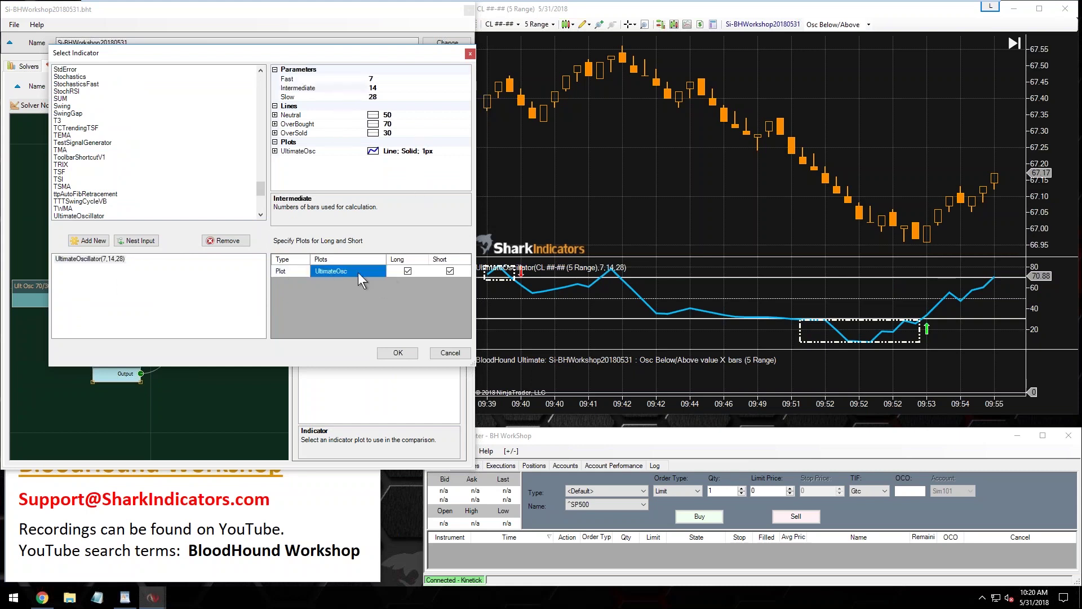
{"action": "left_click", "coordinate": [434, 275]}
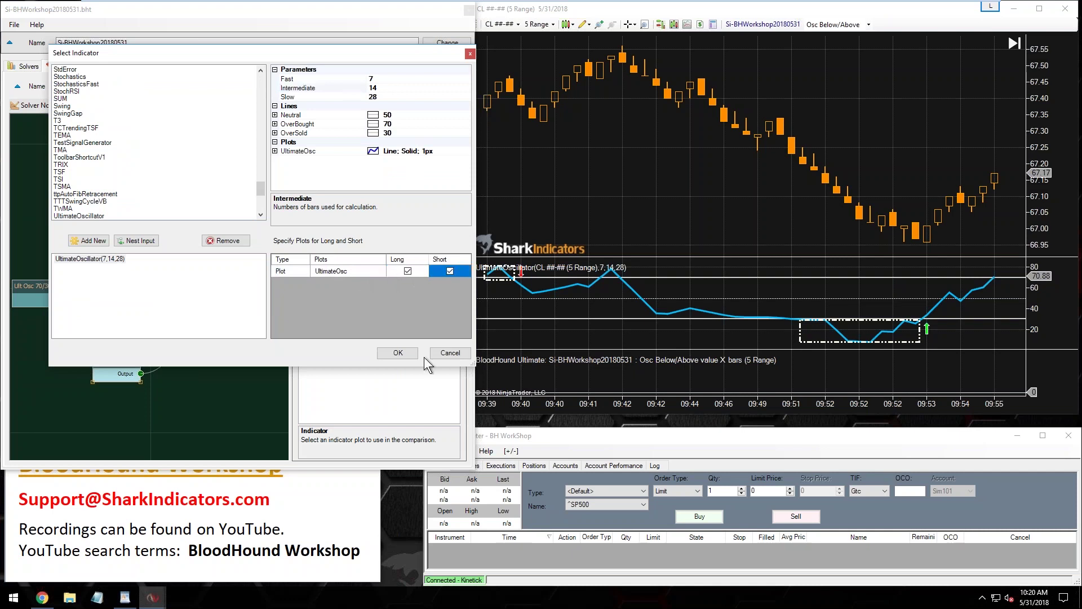
{"action": "left_click", "coordinate": [397, 353]}
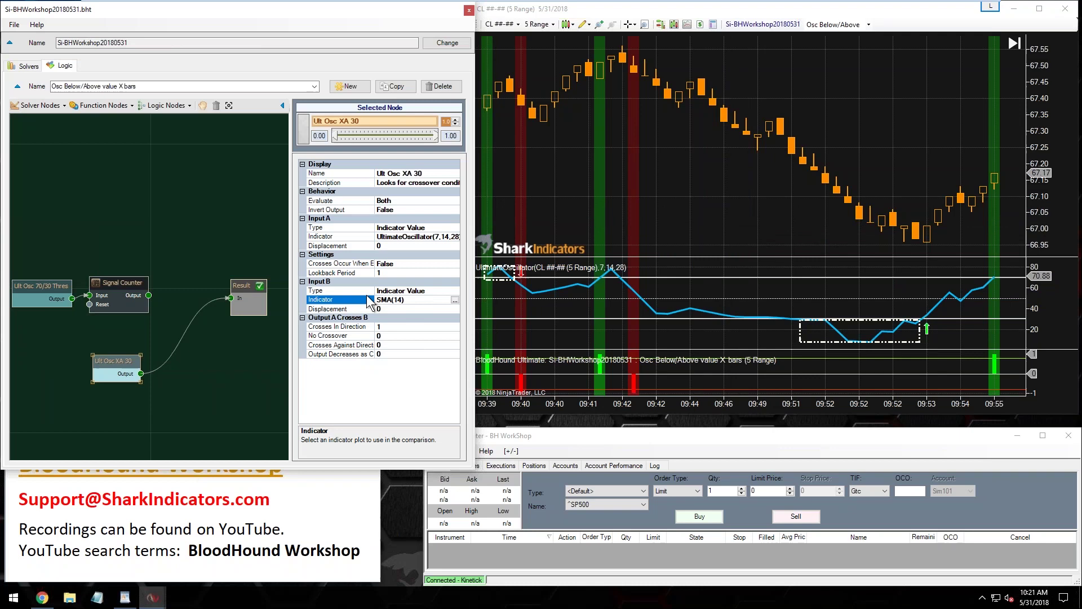
Set the crossover's Input B type to Fixed Value with a value of 30 and check the crossings on the chart.
{"action": "left_click", "coordinate": [434, 290]}
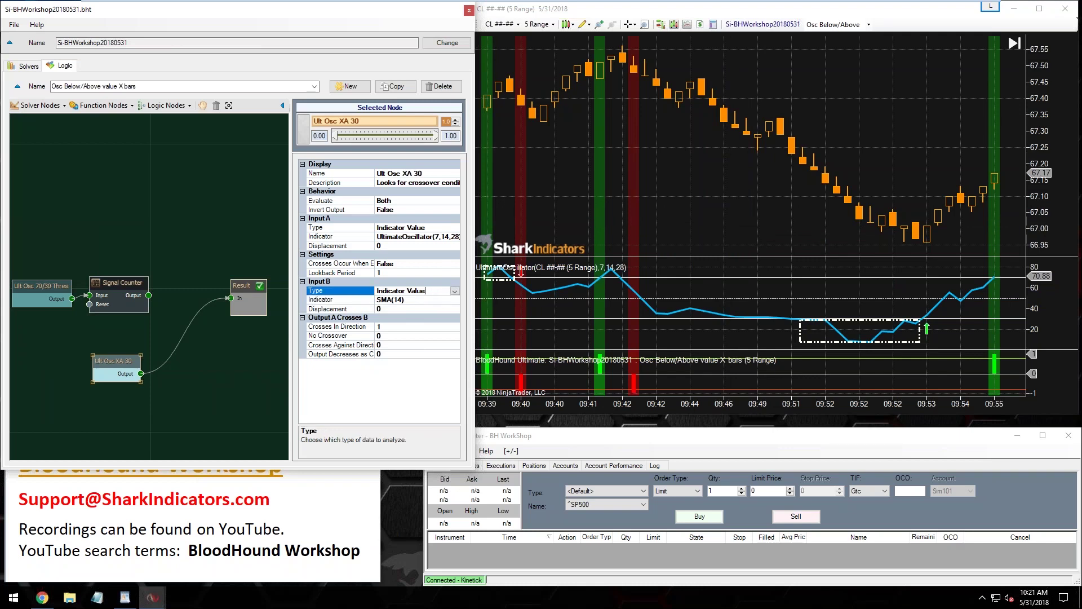
{"action": "left_click", "coordinate": [454, 291]}
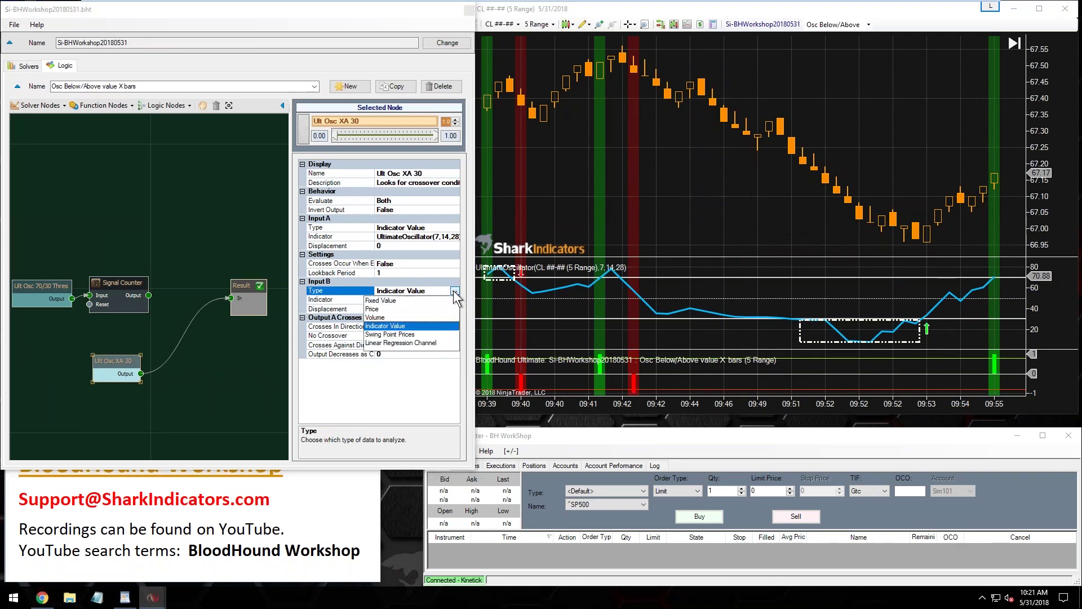
{"action": "left_click", "coordinate": [383, 301]}
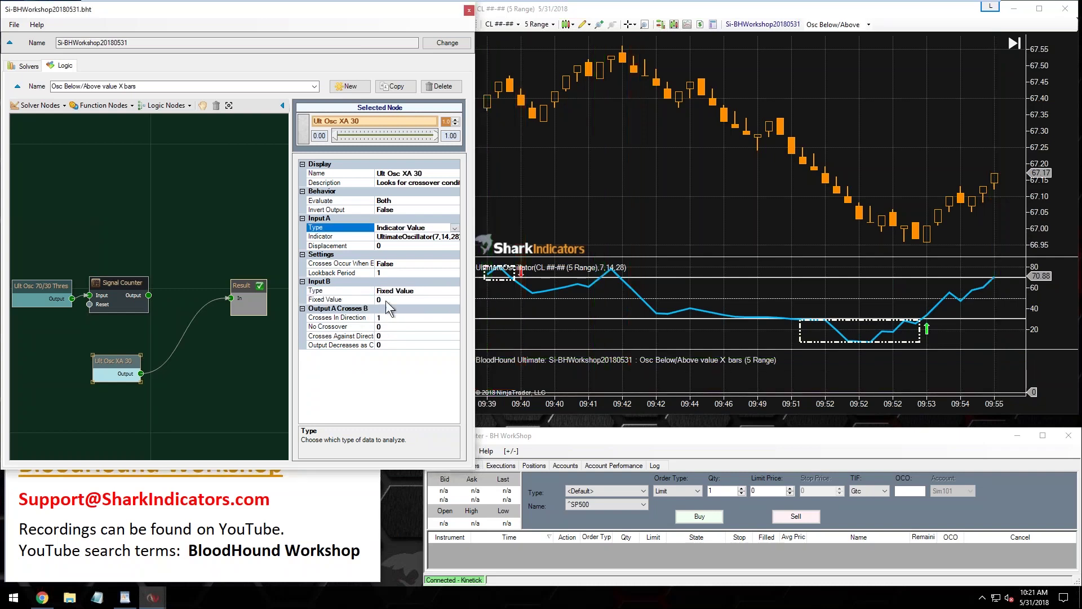
{"action": "left_click", "coordinate": [386, 300]}
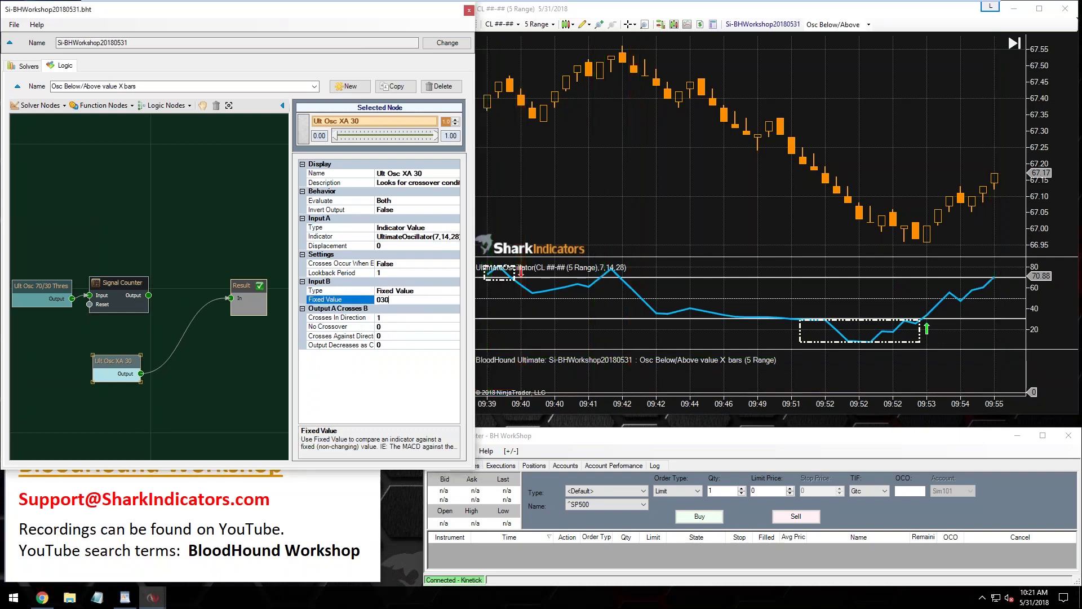
{"action": "left_click", "coordinate": [388, 317]}
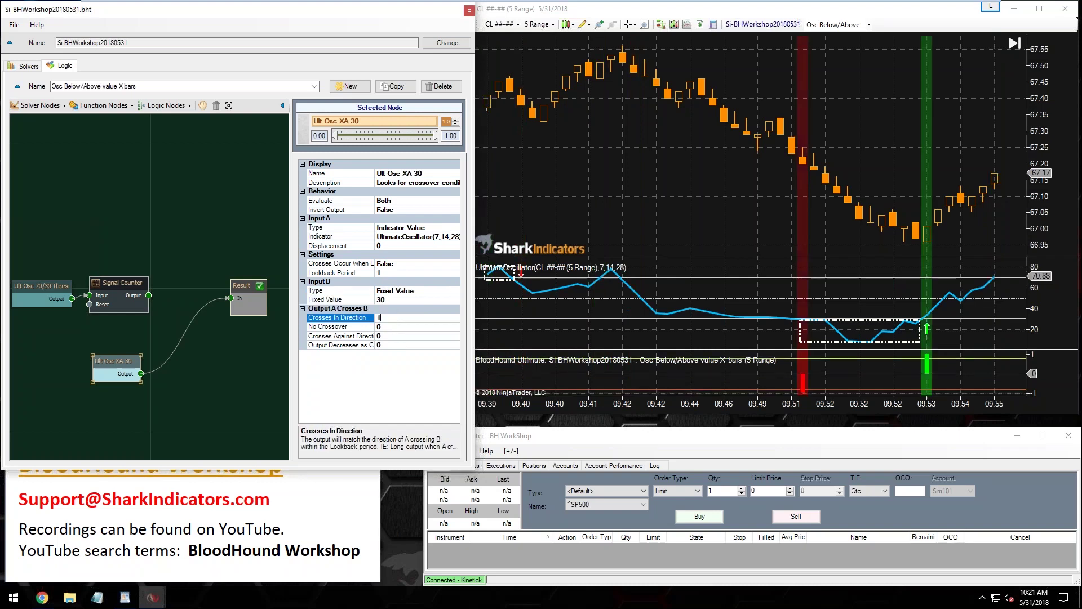
{"action": "left_click", "coordinate": [779, 307]}
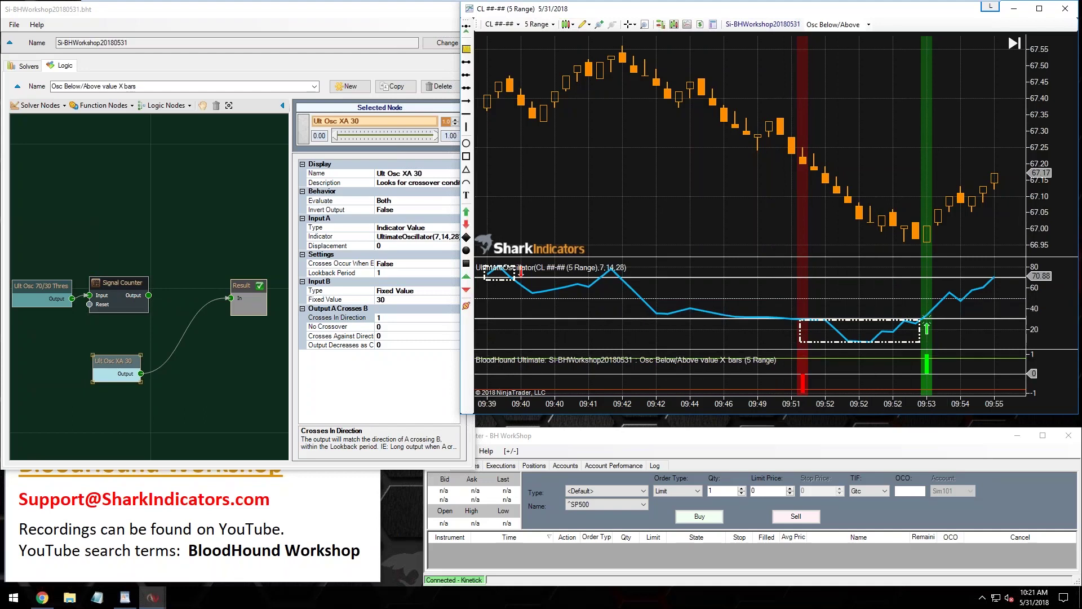
Limit the Ult Osc XA 30 node's Evaluate option to Long Only and check its signal on the chart.
{"action": "left_click", "coordinate": [330, 201]}
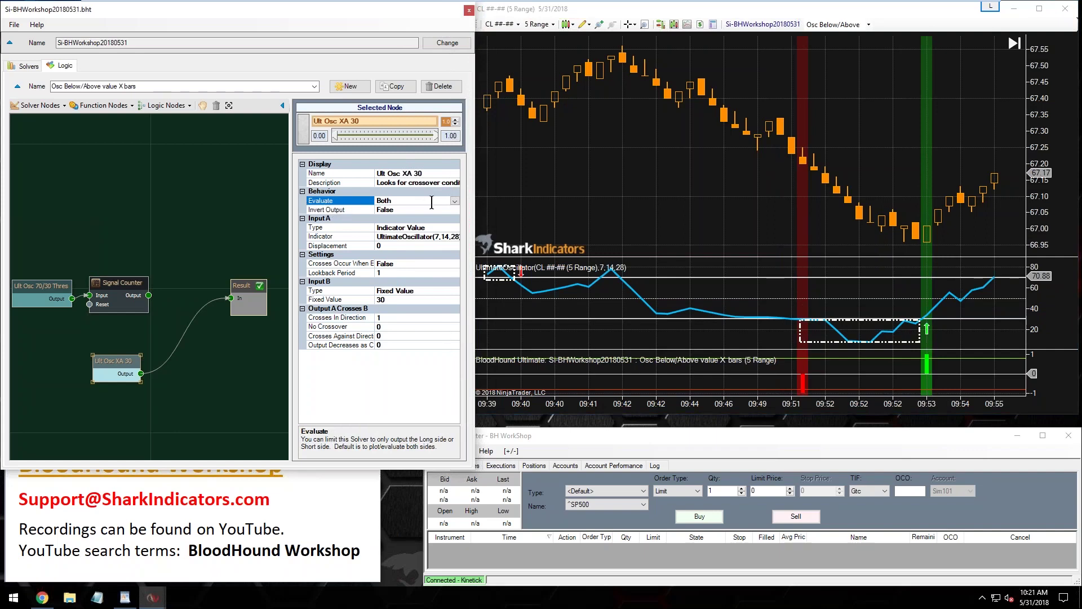
{"action": "left_click", "coordinate": [454, 201]}
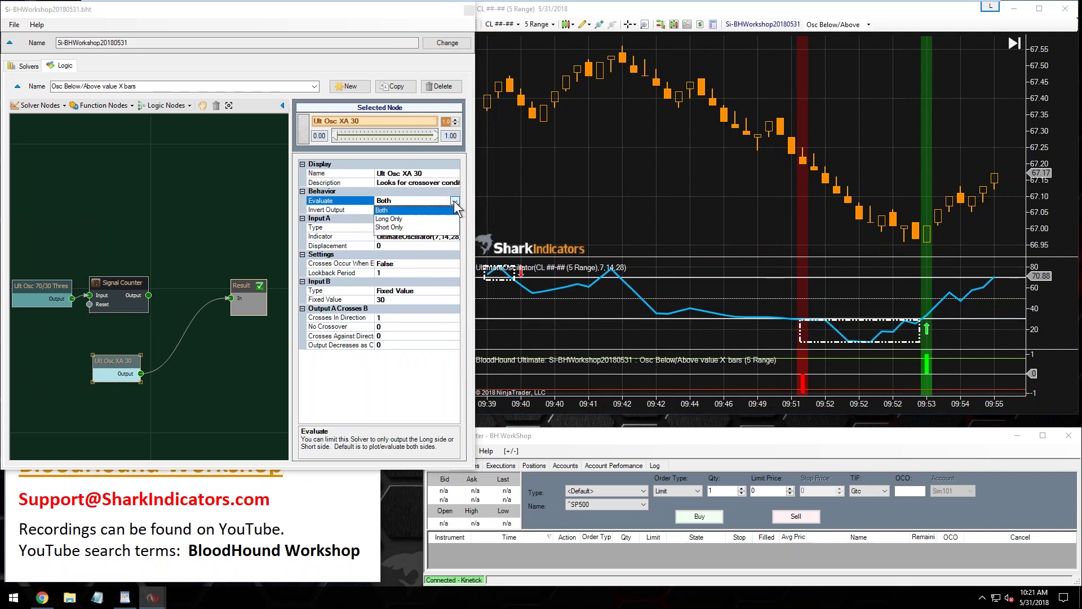
{"action": "left_click", "coordinate": [395, 219]}
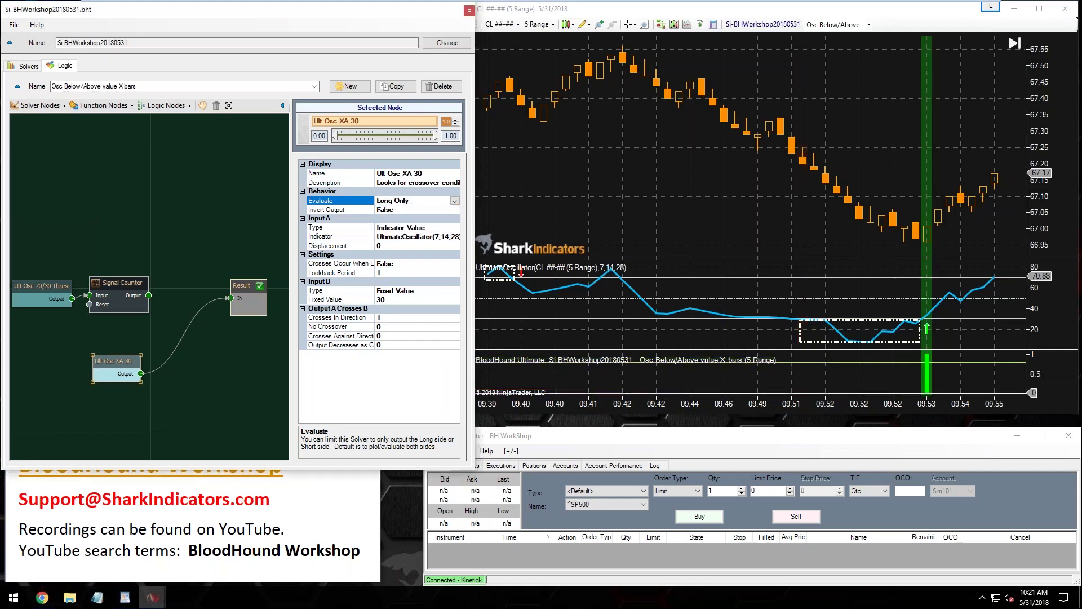
{"action": "left_click", "coordinate": [800, 293]}
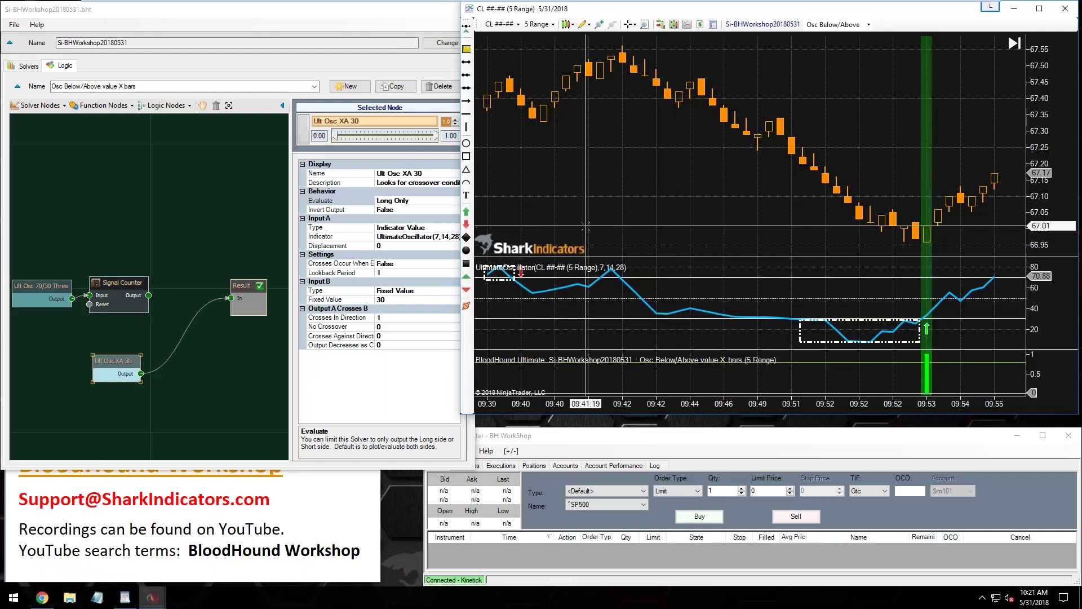
Review the Ult Osc XA 30 crossings on the chart and insert an And node between the Signal Counter and Result nodes.
{"action": "scroll", "coordinate": [586, 226], "scroll_direction": "up", "scroll_amount": 10}
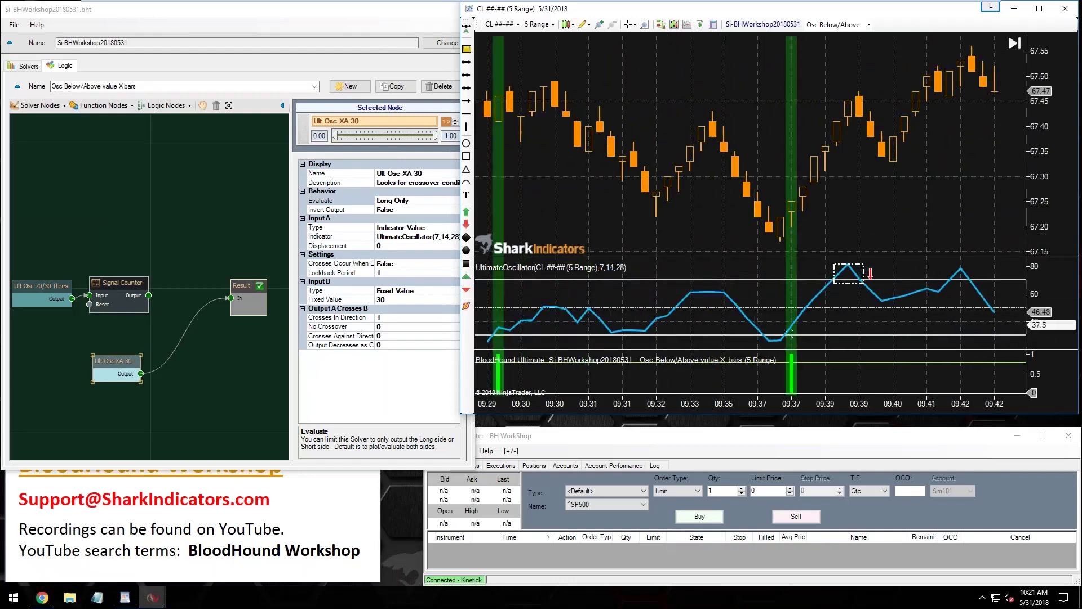
{"action": "scroll", "coordinate": [608, 326], "scroll_direction": "up", "scroll_amount": 4}
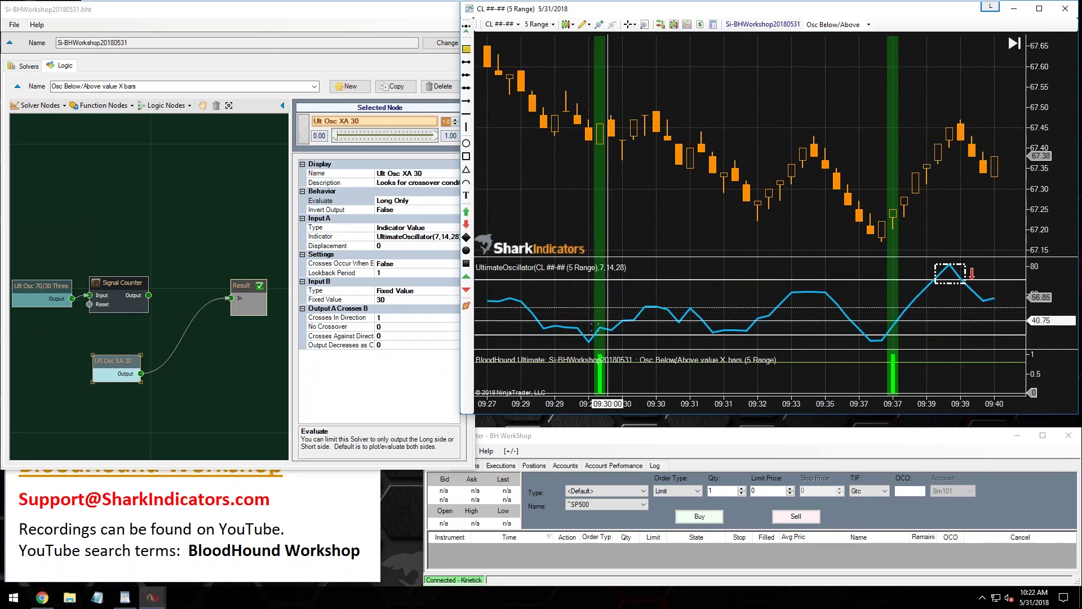
{"action": "scroll", "coordinate": [838, 302], "scroll_direction": "down", "scroll_amount": 4}
{"action": "scroll", "coordinate": [838, 301], "scroll_direction": "down", "scroll_amount": 10}
{"action": "scroll", "coordinate": [837, 299], "scroll_direction": "down", "scroll_amount": 10}
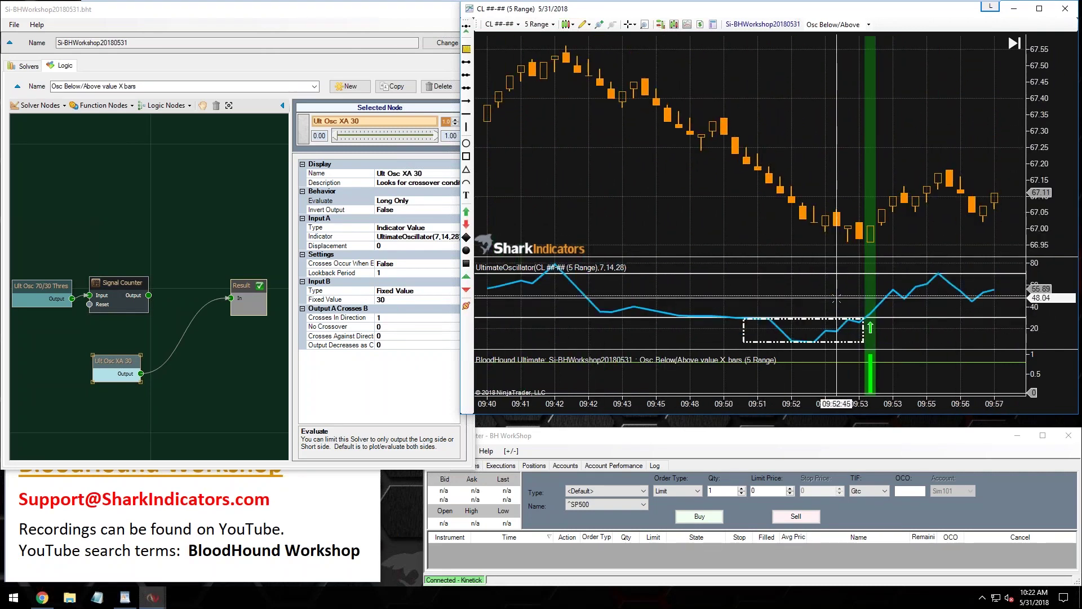
{"action": "left_click", "coordinate": [156, 105]}
{"action": "left_click", "coordinate": [157, 106]}
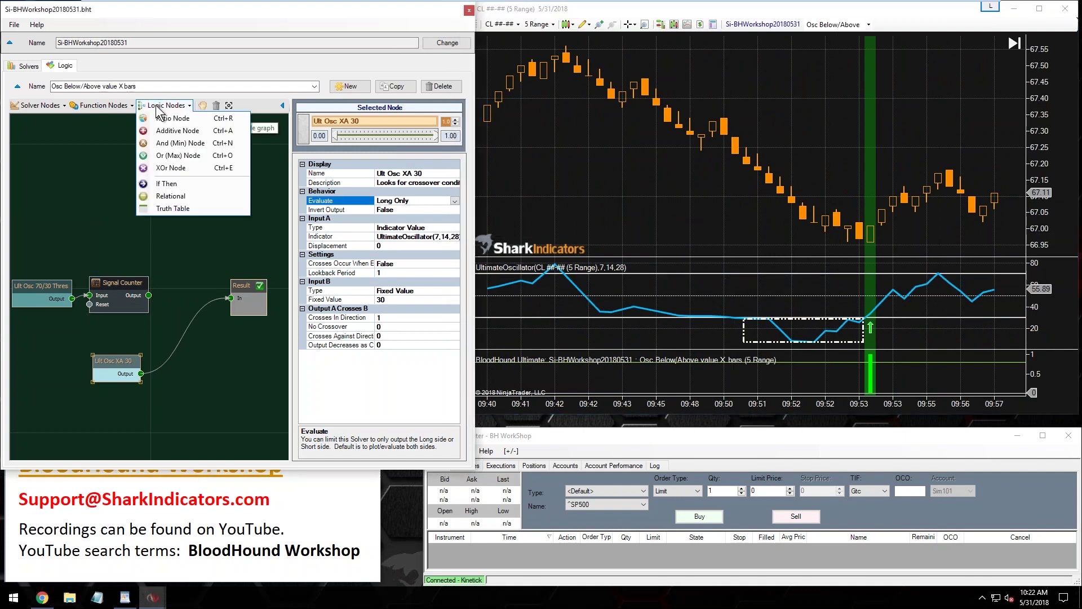
{"action": "left_click", "coordinate": [174, 145]}
{"action": "left_click", "coordinate": [200, 303]}
{"action": "scroll", "coordinate": [210, 363], "scroll_direction": "down", "scroll_amount": 2}
{"action": "left_click_drag", "start_coordinate": [165, 282], "coordinate": [173, 313]}
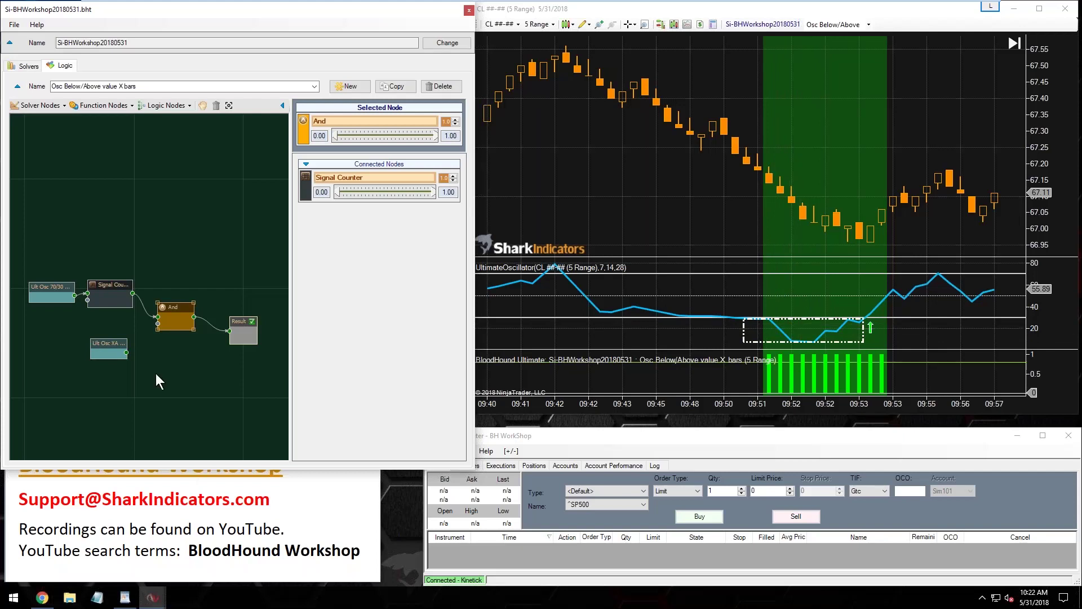
Connect Ult Osc XA 30 to the And node's second input, move Result closer and check the combined signals on the chart.
{"action": "left_click_drag", "start_coordinate": [126, 353], "coordinate": [158, 324]}
{"action": "left_click_drag", "start_coordinate": [240, 322], "coordinate": [225, 327]}
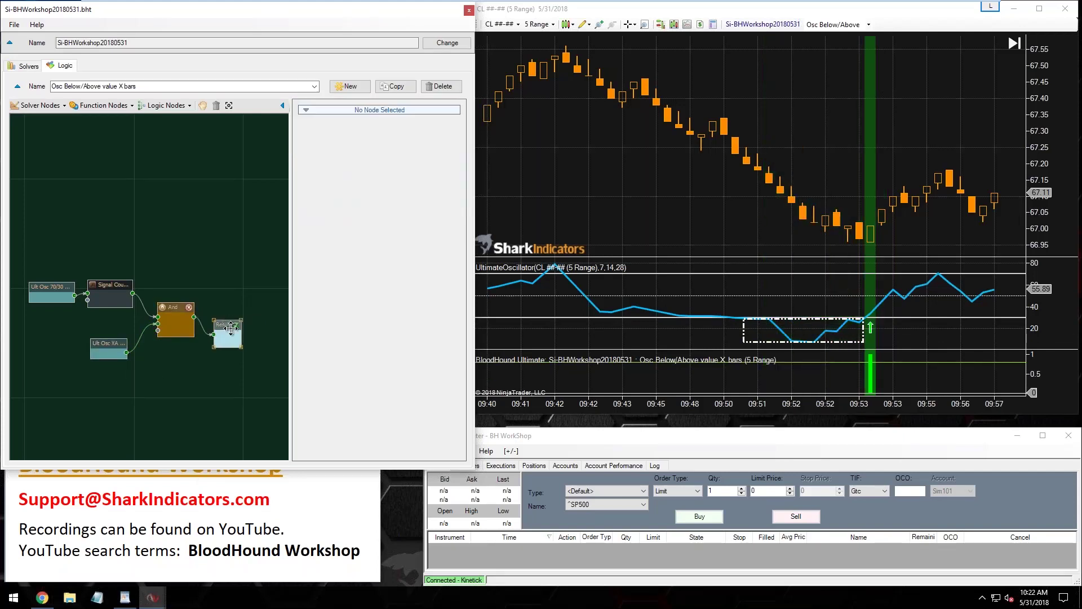
{"action": "left_click", "coordinate": [877, 329]}
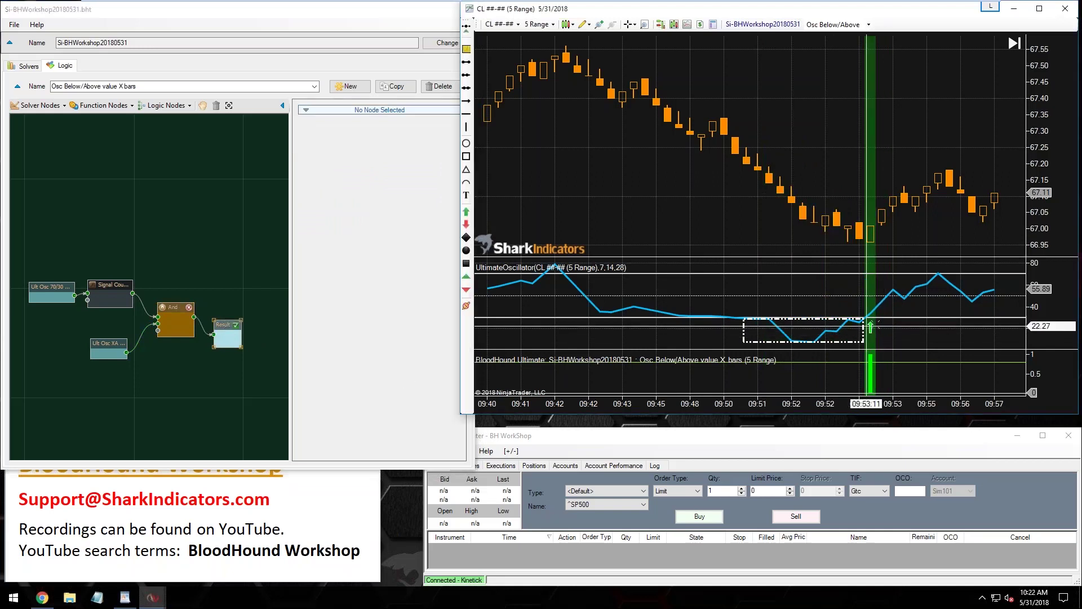
{"action": "left_click_drag", "start_coordinate": [880, 328], "coordinate": [915, 328]}
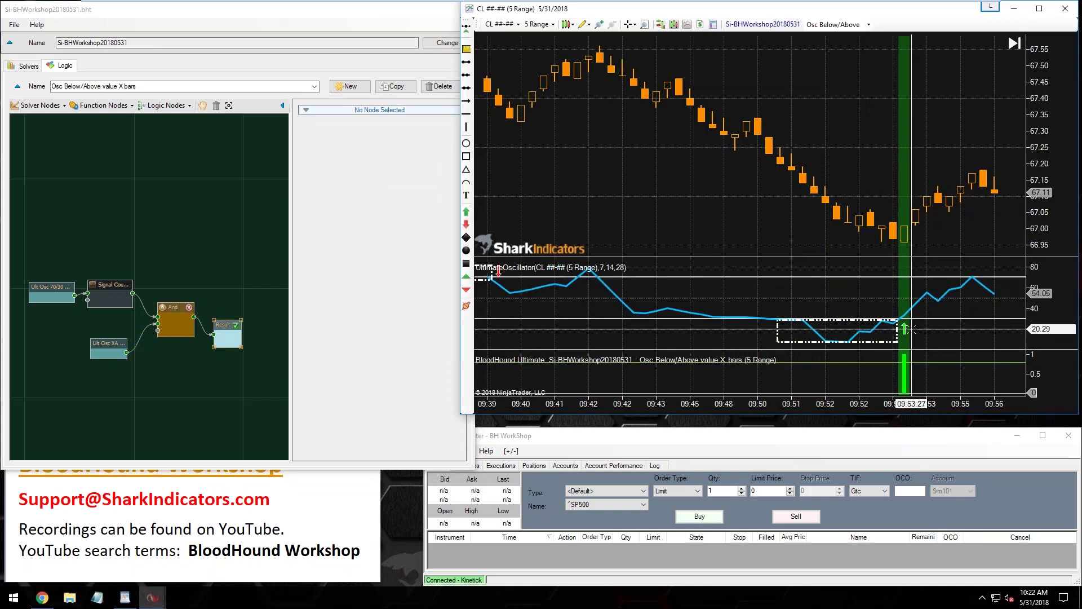
{"action": "scroll", "coordinate": [678, 307], "scroll_direction": "up", "scroll_amount": 6}
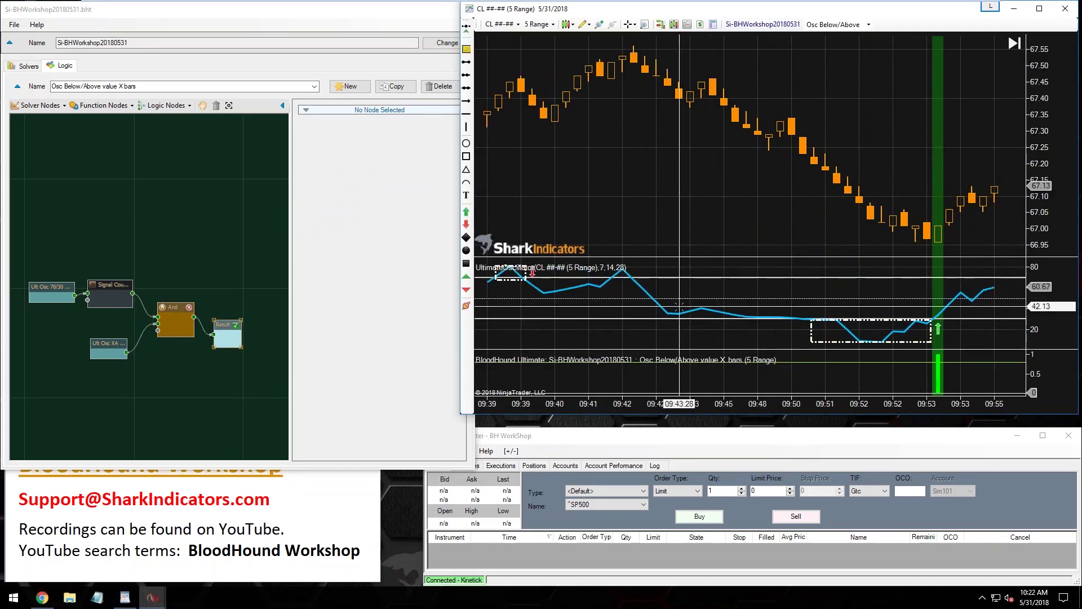
{"action": "scroll", "coordinate": [678, 307], "scroll_direction": "up", "scroll_amount": 4}
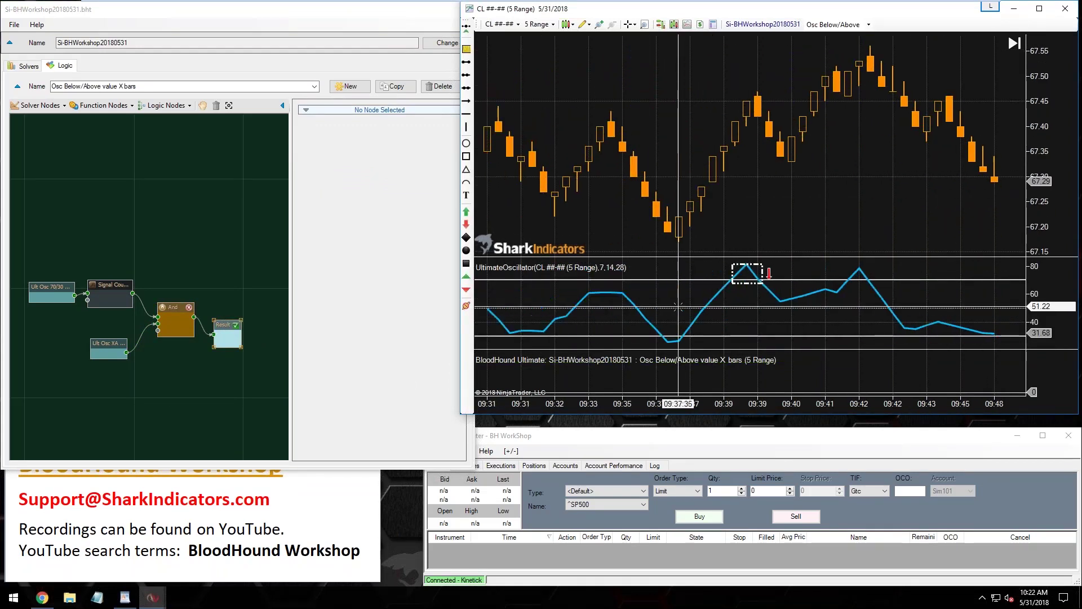
{"action": "scroll", "coordinate": [678, 307], "scroll_direction": "up", "scroll_amount": 1}
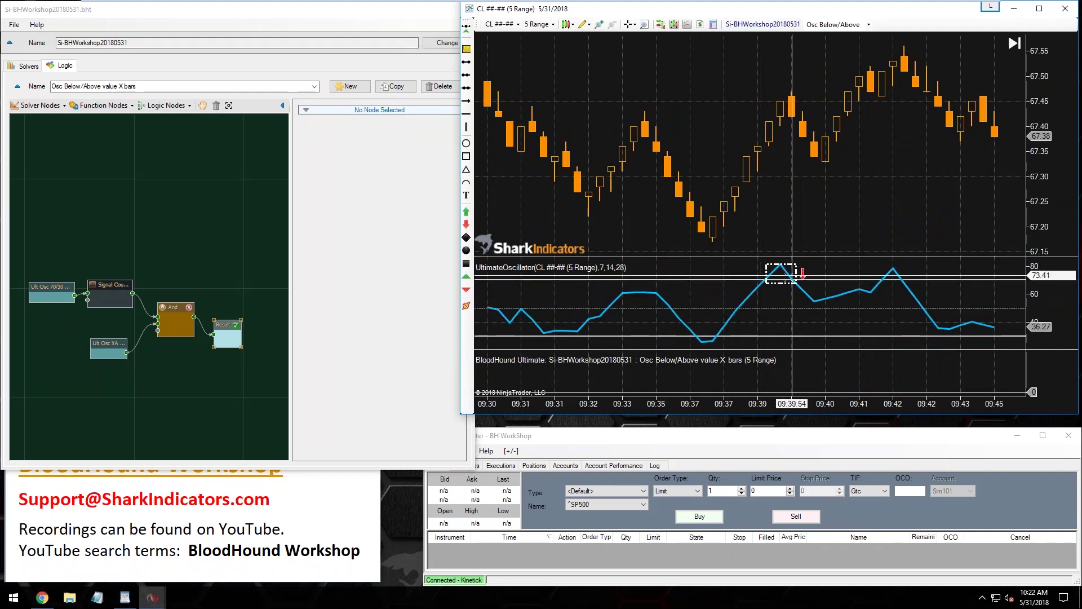
{"action": "scroll", "coordinate": [107, 383], "scroll_direction": "up", "scroll_amount": 2}
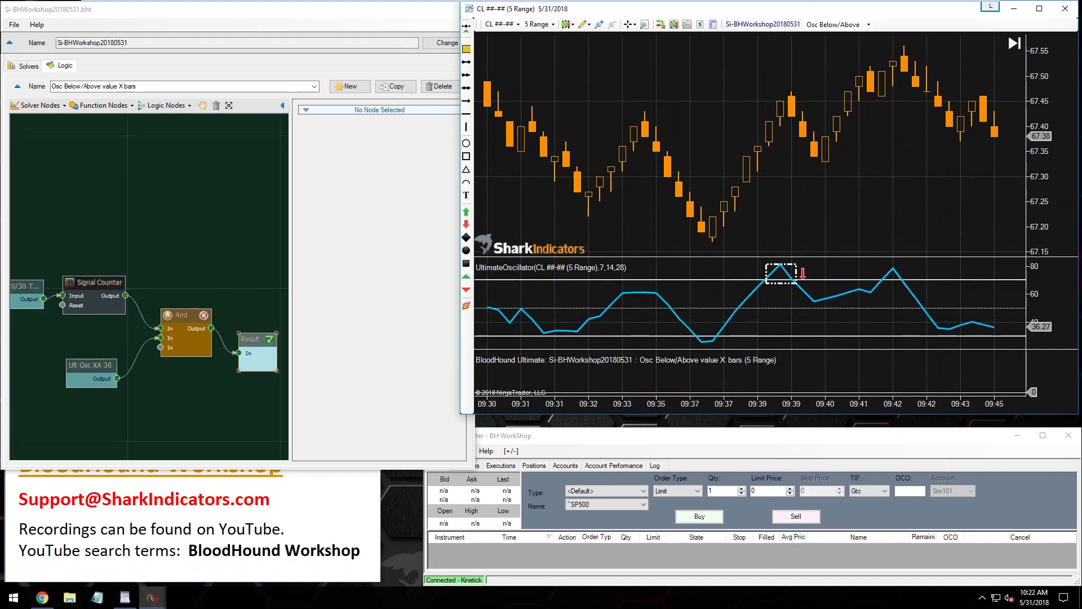
{"action": "scroll", "coordinate": [107, 383], "scroll_direction": "up", "scroll_amount": 1}
{"action": "left_click_drag", "start_coordinate": [107, 384], "coordinate": [96, 351]}
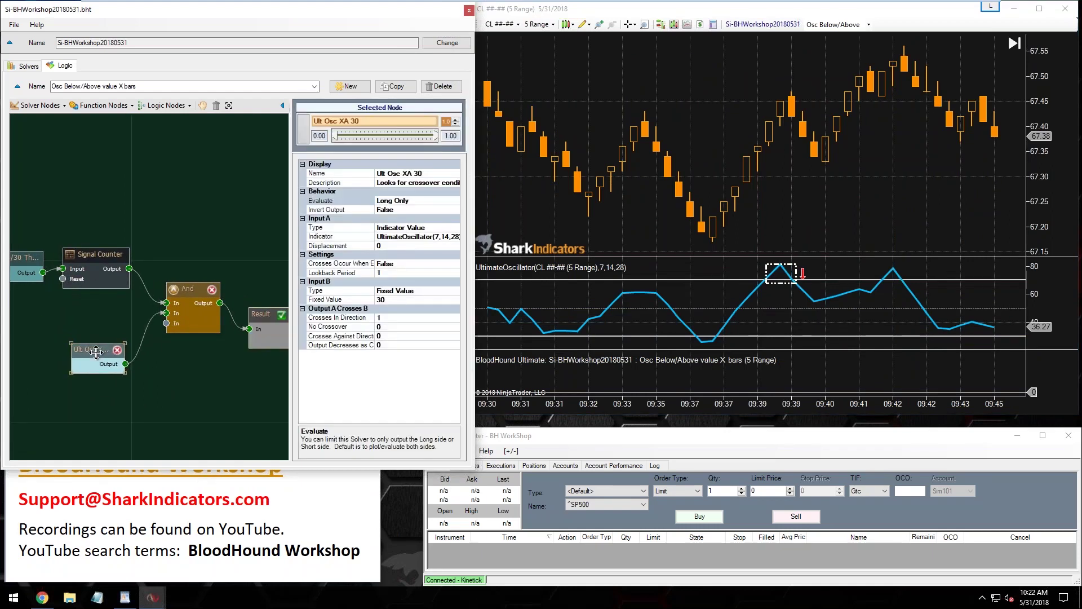
{"action": "left_click", "coordinate": [430, 173]}
{"action": "left_click_drag", "start_coordinate": [429, 173], "coordinate": [415, 173]}
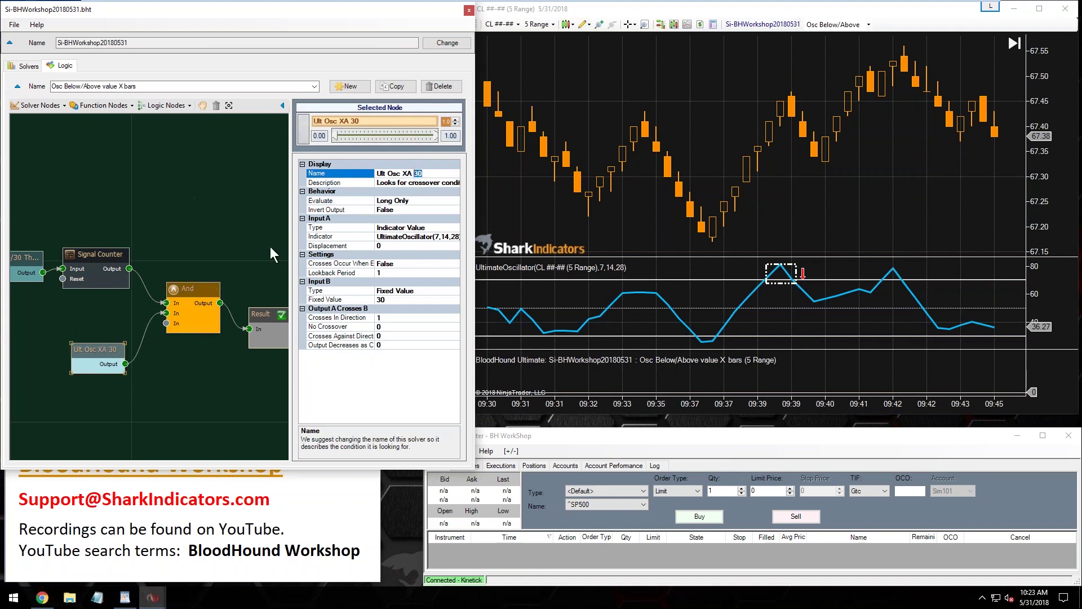
{"action": "left_click", "coordinate": [35, 106]}
{"action": "left_click", "coordinate": [198, 156]}
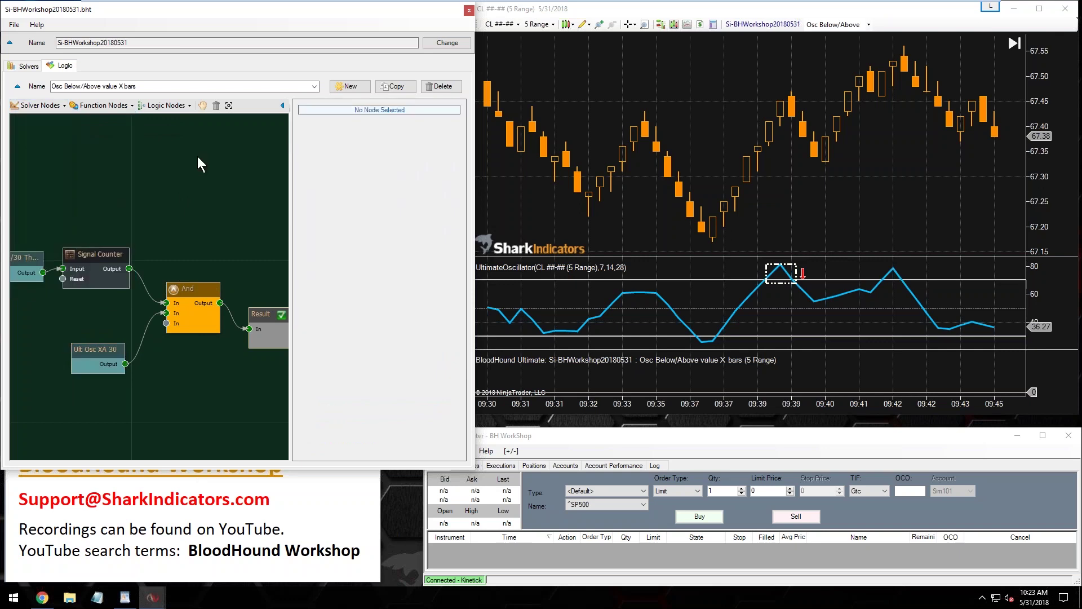
Duplicate the Ult Osc XA 30 solver in the solver list and rename the copy Ult Osc XA 70.
{"action": "left_click", "coordinate": [34, 67]}
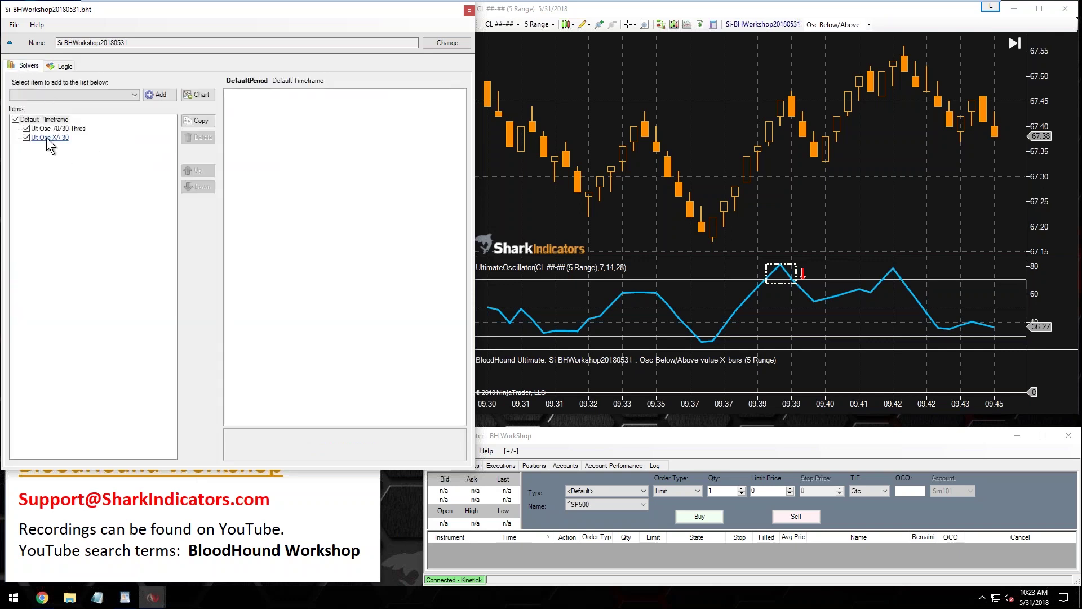
{"action": "left_click", "coordinate": [41, 138]}
{"action": "left_click", "coordinate": [27, 66]}
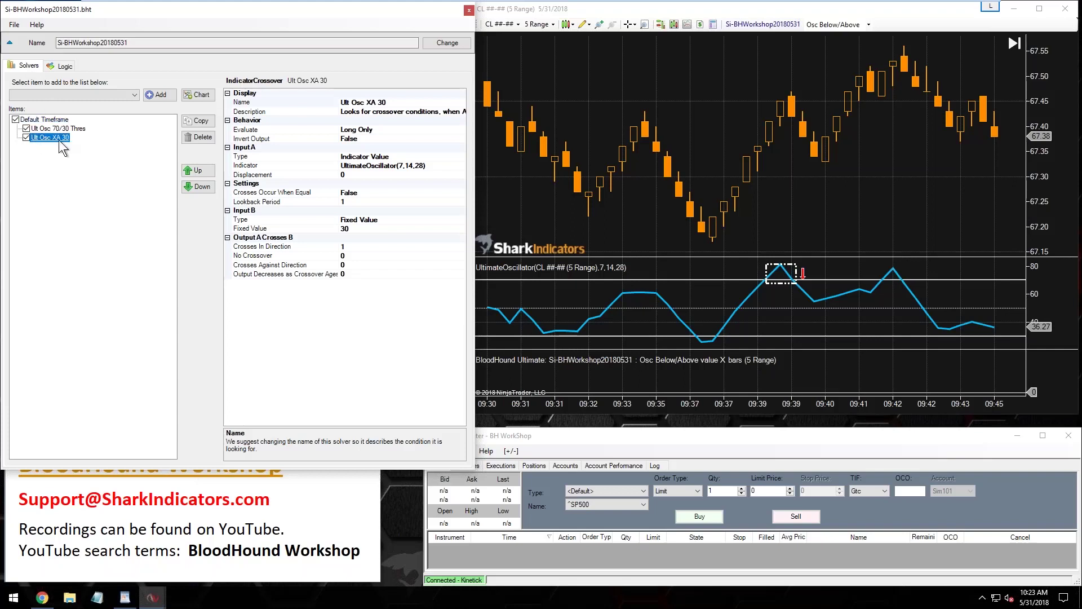
{"action": "left_click", "coordinate": [199, 120]}
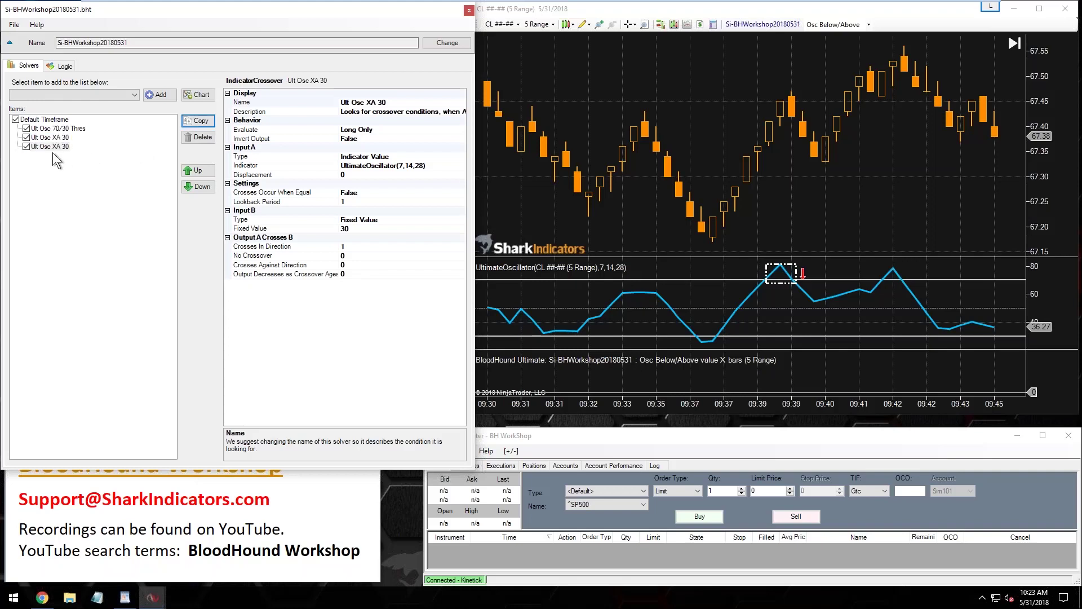
{"action": "left_click", "coordinate": [49, 148]}
{"action": "left_click", "coordinate": [394, 102]}
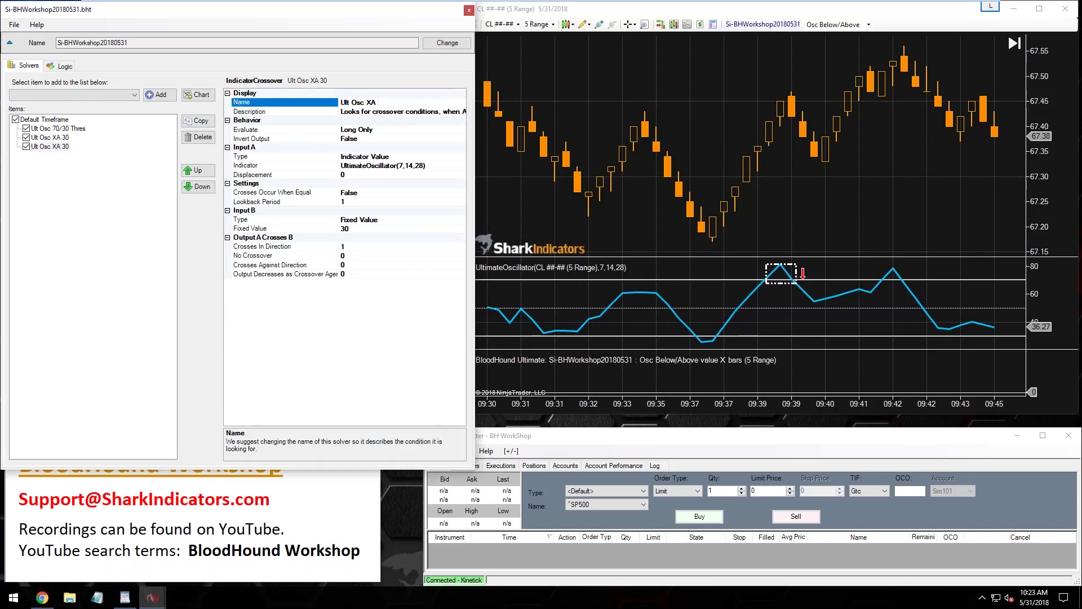
Set the Ult Osc XA 70 solver's Input B fixed value to 70 and its Evaluate option to Short Only.
{"action": "left_click", "coordinate": [352, 228]}
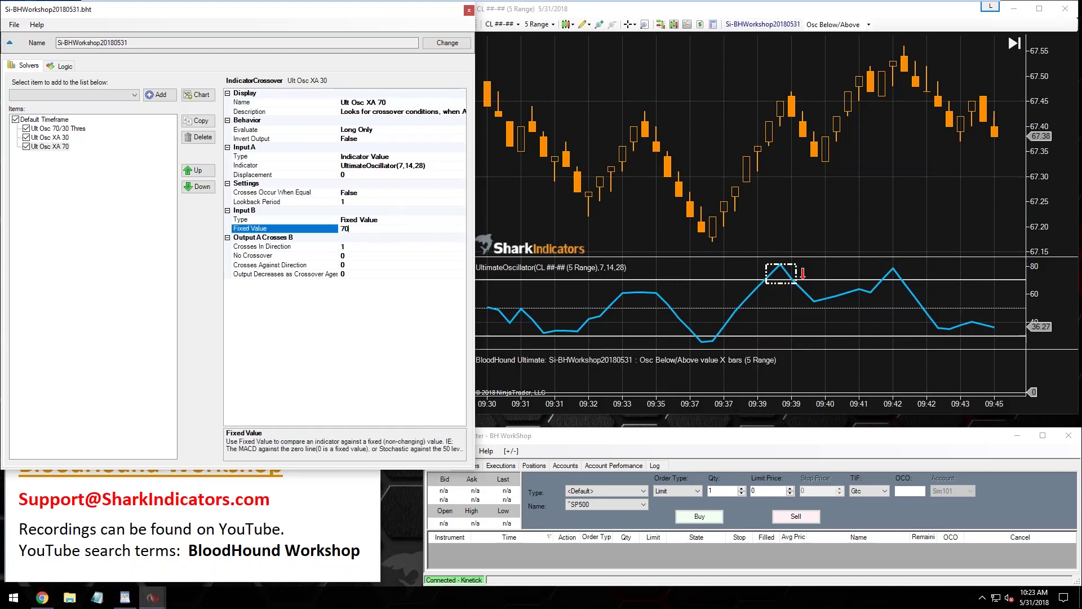
{"action": "left_click_drag", "start_coordinate": [355, 228], "coordinate": [334, 229]}
{"action": "left_click", "coordinate": [350, 130]}
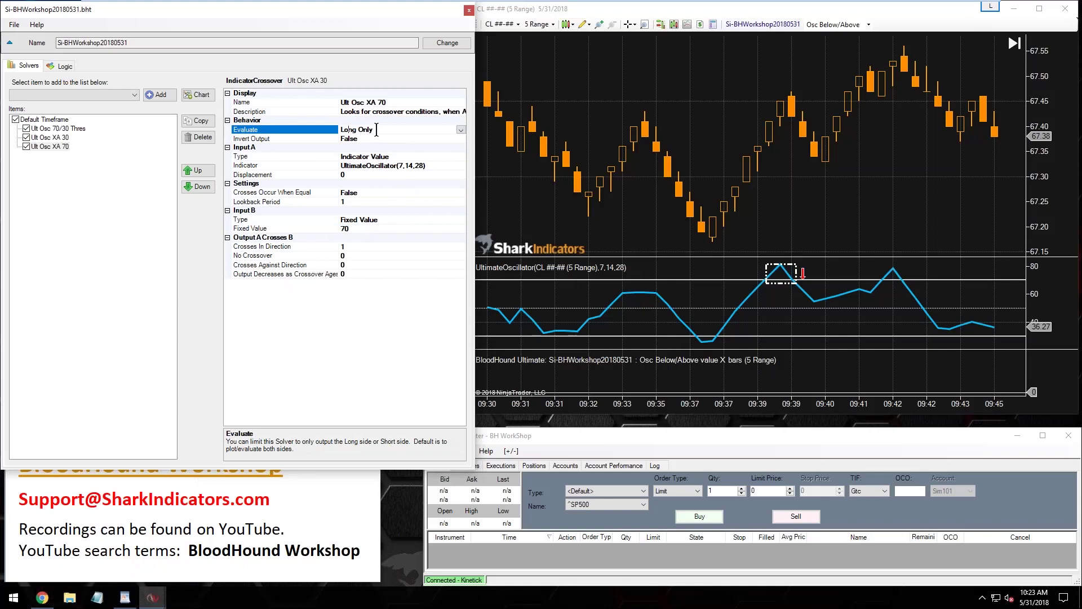
{"action": "left_click_drag", "start_coordinate": [342, 129], "coordinate": [333, 131]}
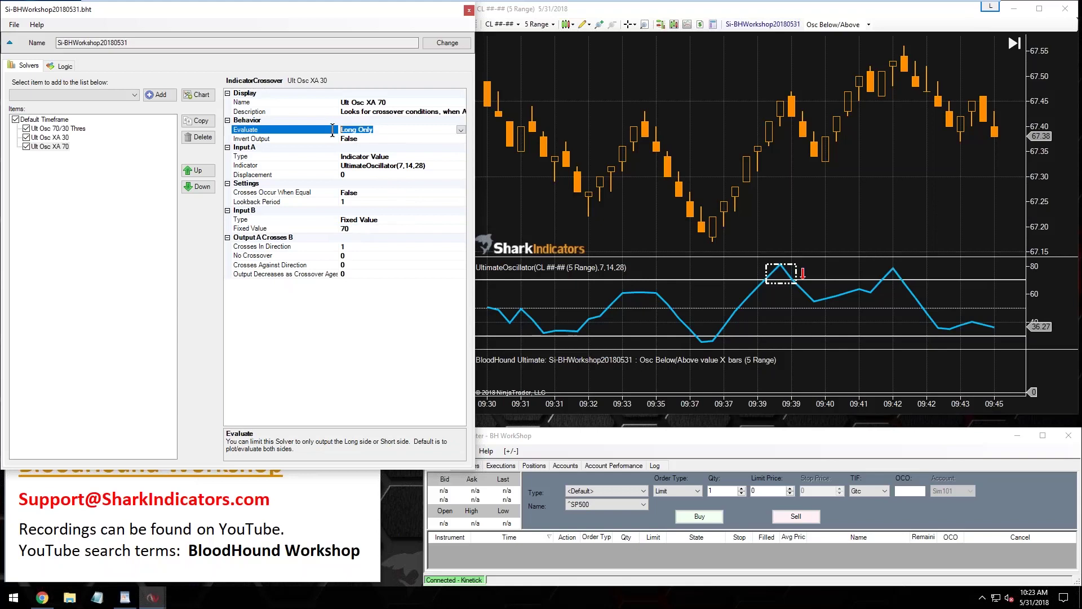
{"action": "left_click", "coordinate": [461, 129]}
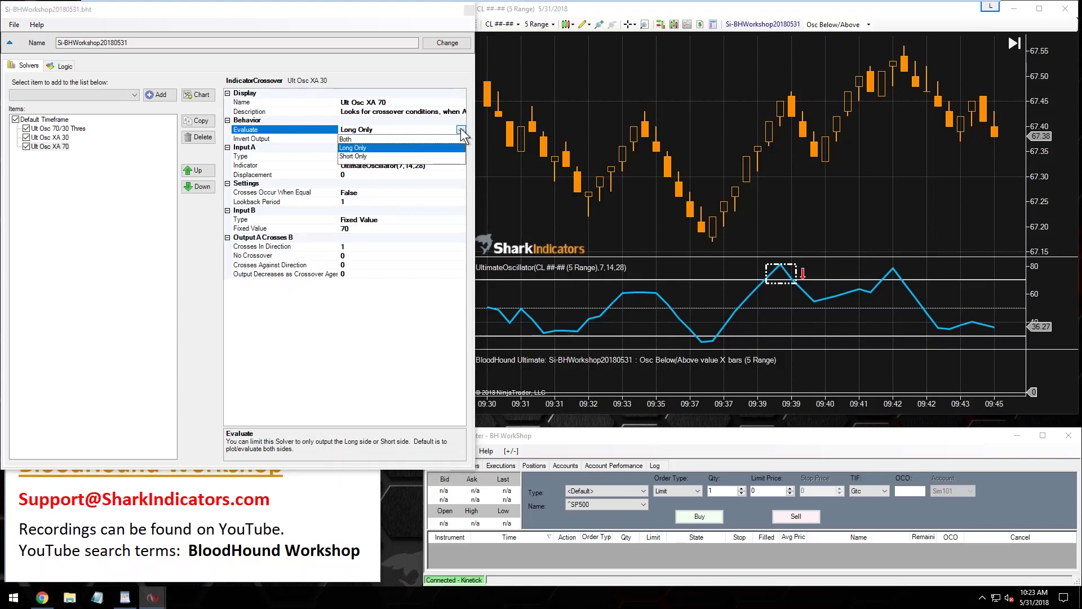
{"action": "left_click", "coordinate": [350, 157]}
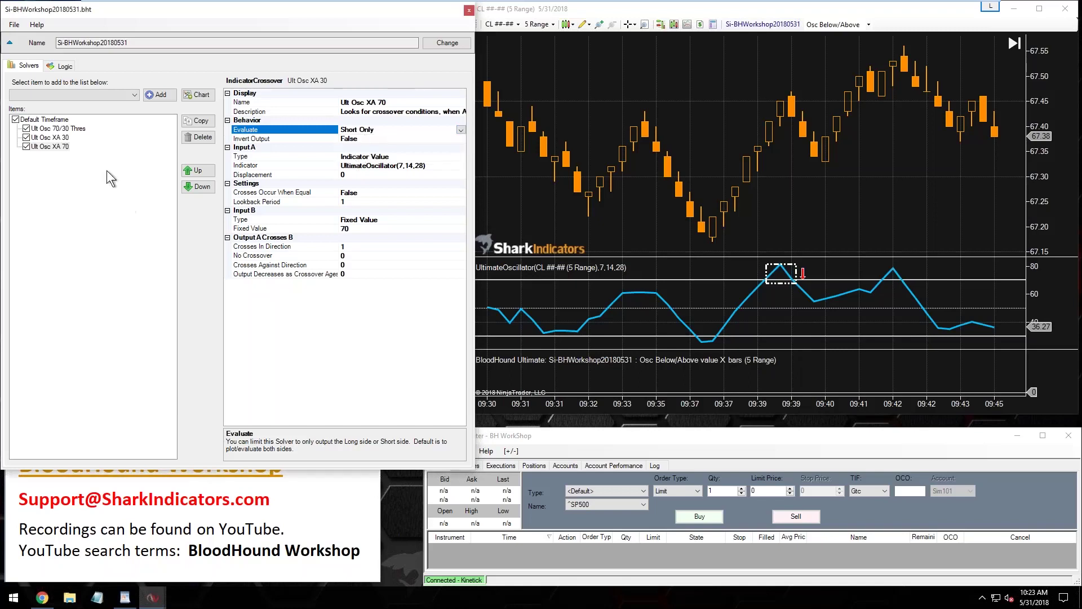
{"action": "left_click", "coordinate": [55, 149]}
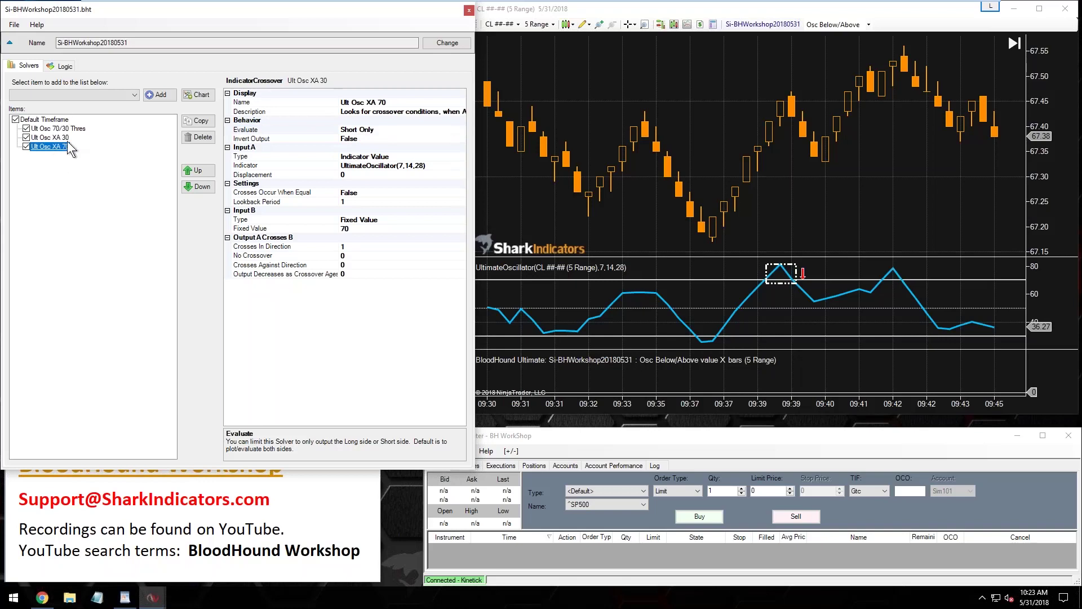
Add the existing Ult Osc XA 70 solver to the logic graph, placing it just above the Ult Osc XA 30 node.
{"action": "left_click", "coordinate": [63, 66]}
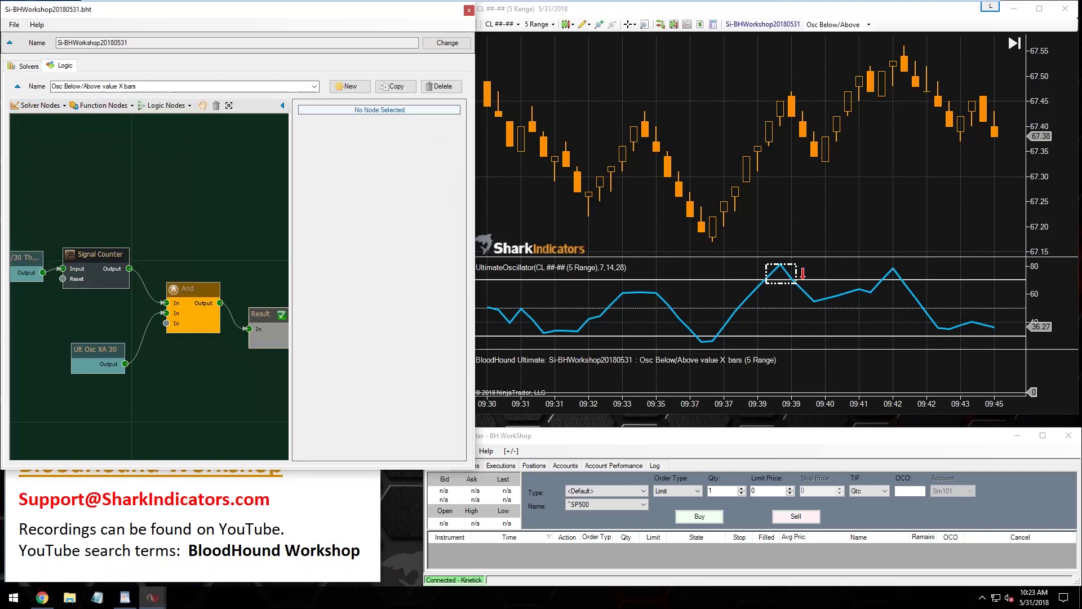
{"action": "left_click", "coordinate": [31, 106]}
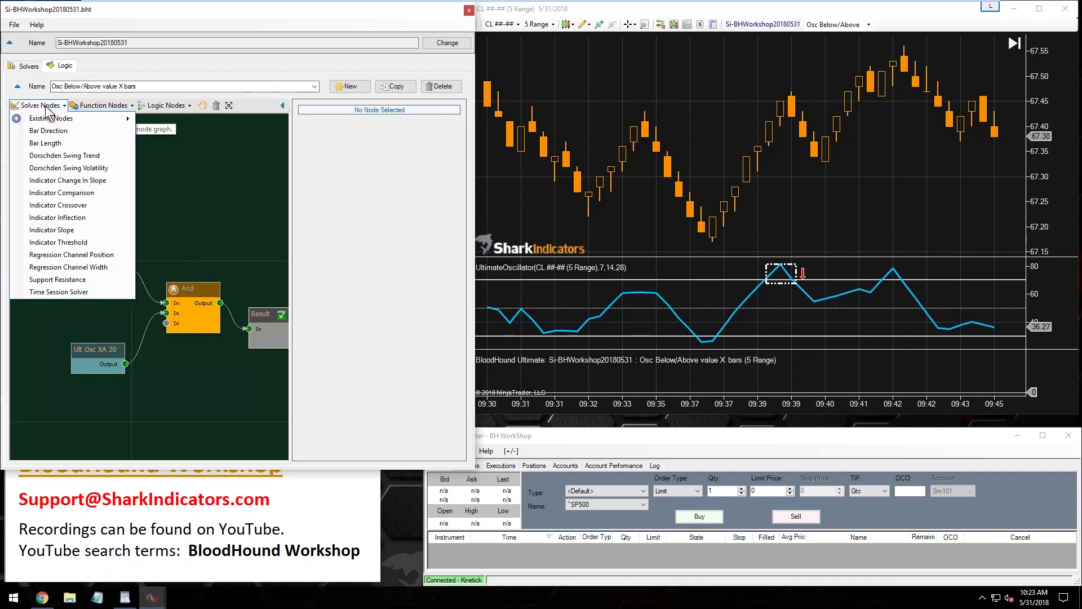
{"action": "mouse_move", "coordinate": [63, 120]}
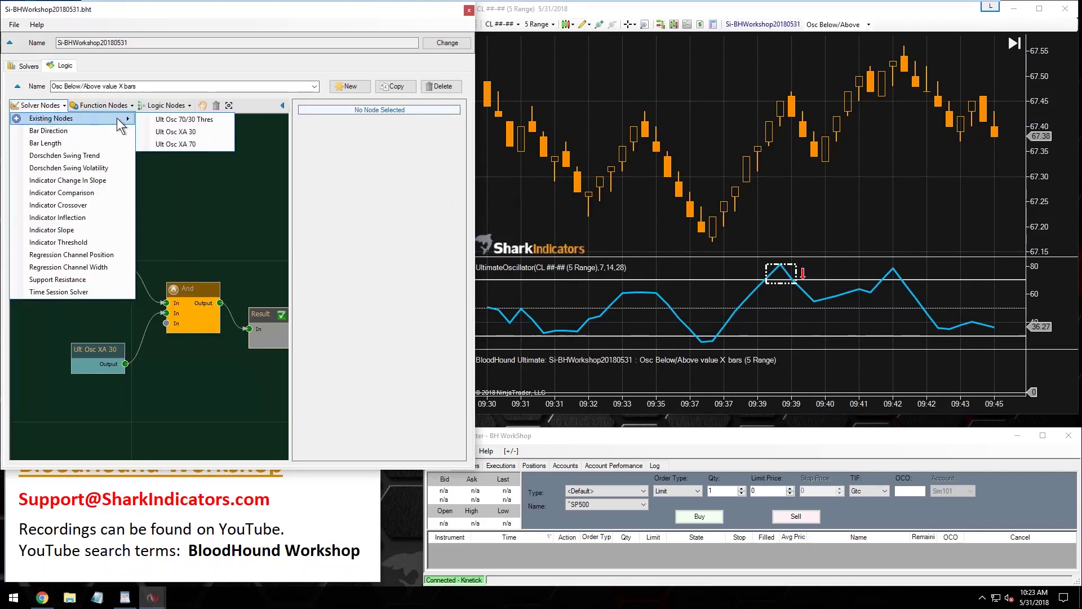
{"action": "left_click", "coordinate": [187, 144]}
{"action": "left_click_drag", "start_coordinate": [155, 309], "coordinate": [73, 313]}
Rename the Ult Osc XA 70 node as Ult Osc XB 70.
{"action": "left_click", "coordinate": [407, 173]}
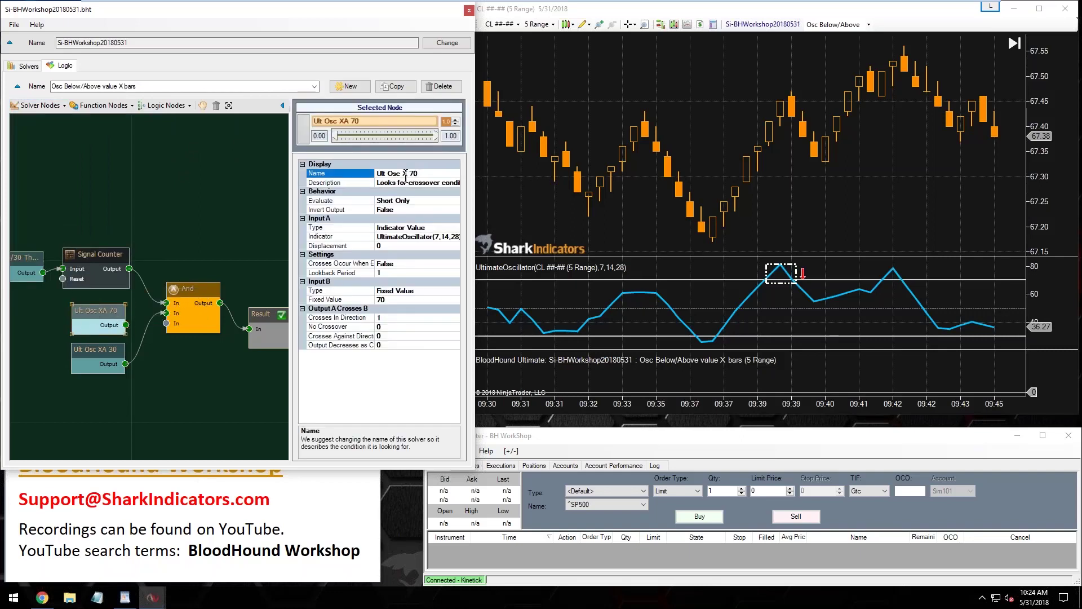
{"action": "key", "text": "BackSpace"}
{"action": "type", "text": "B"}
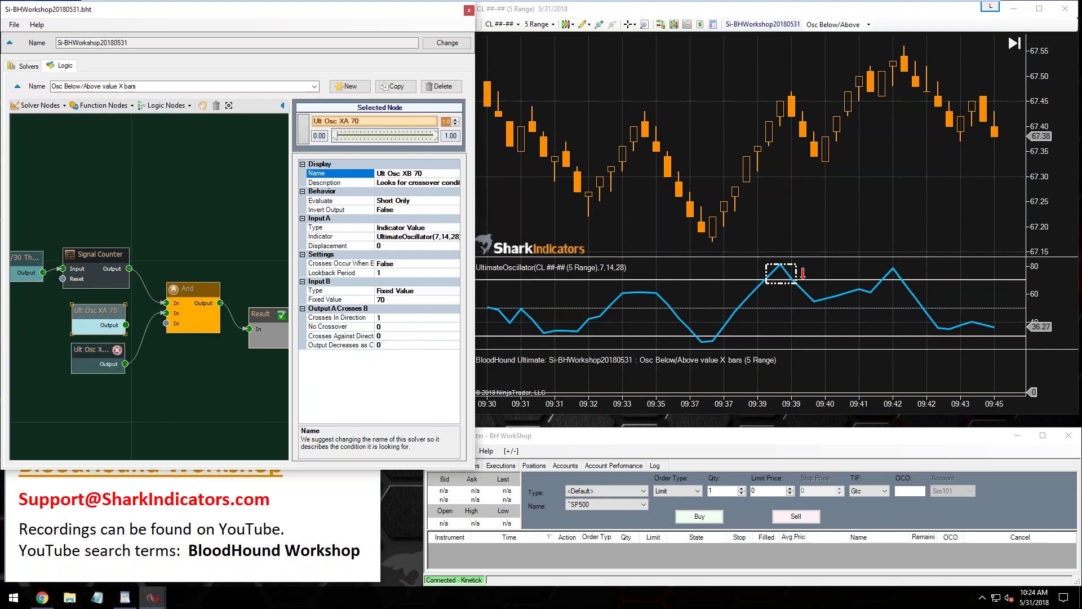
Move both crossover nodes lower in the graph, connect Ult Osc XB 70 directly to Result and check its short signals on the chart.
{"action": "left_click_drag", "start_coordinate": [138, 383], "coordinate": [66, 299]}
{"action": "left_click_drag", "start_coordinate": [96, 338], "coordinate": [250, 343]}
{"action": "left_click", "coordinate": [206, 395]}
{"action": "left_click", "coordinate": [90, 351]}
{"action": "left_click_drag", "start_coordinate": [90, 351], "coordinate": [90, 350]}
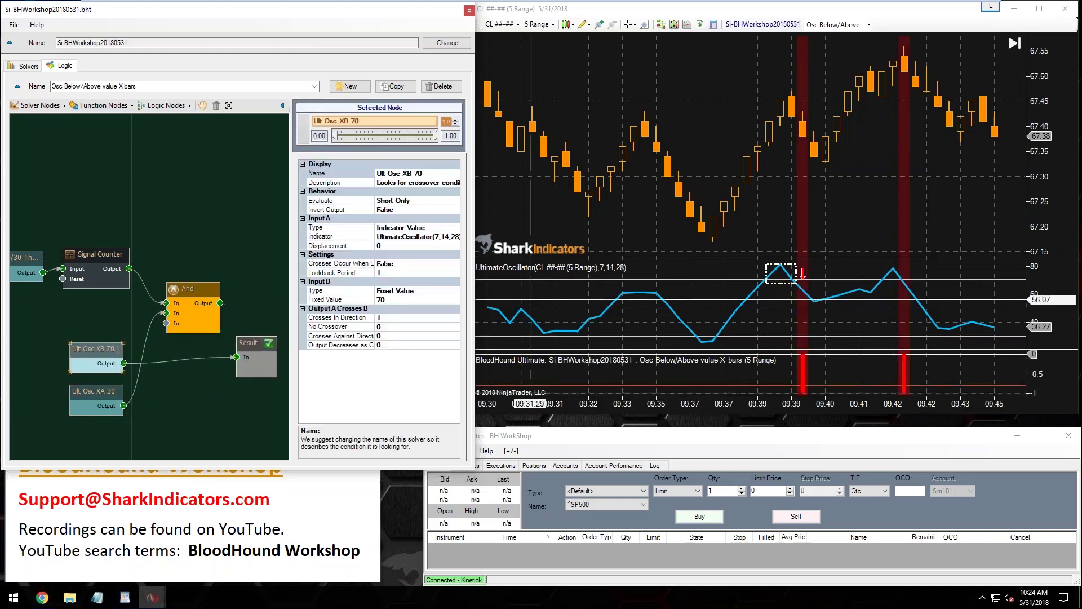
{"action": "left_click", "coordinate": [861, 221]}
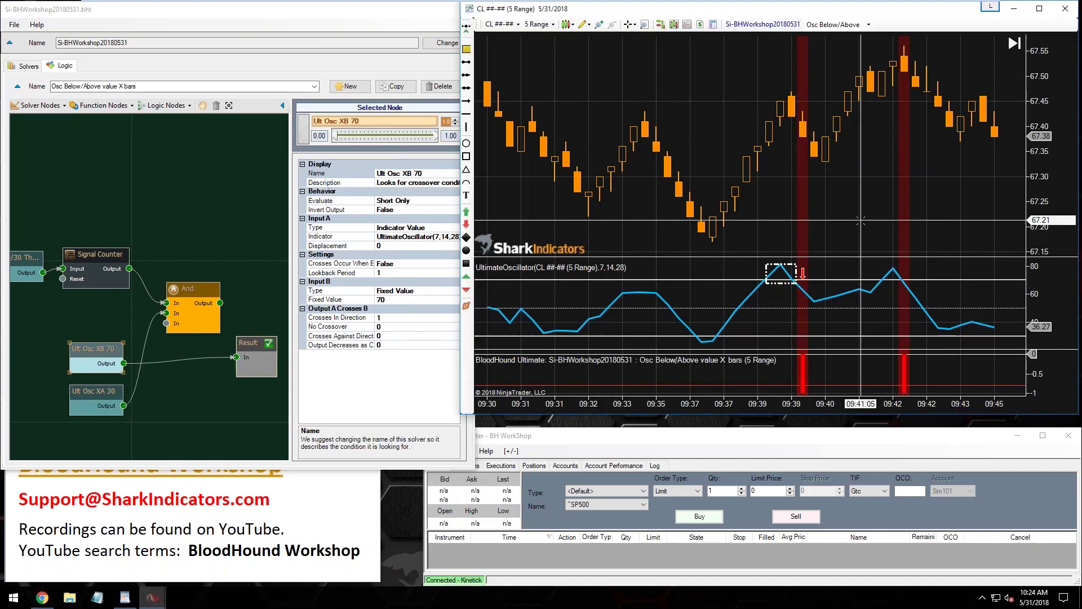
{"action": "scroll", "coordinate": [860, 221], "scroll_direction": "down", "scroll_amount": 7}
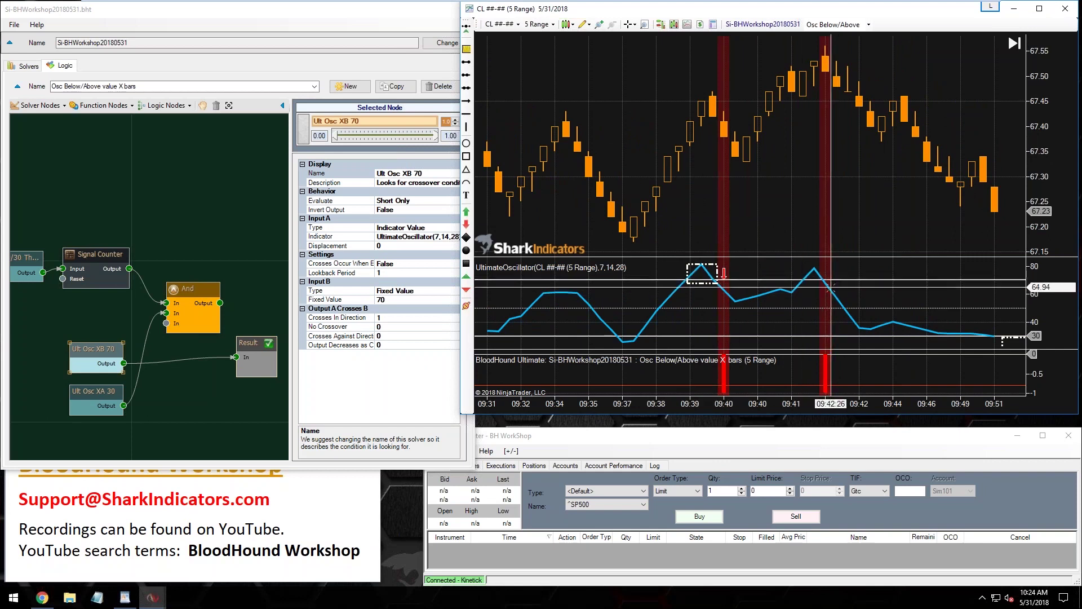
{"action": "scroll", "coordinate": [831, 287], "scroll_direction": "down", "scroll_amount": 15}
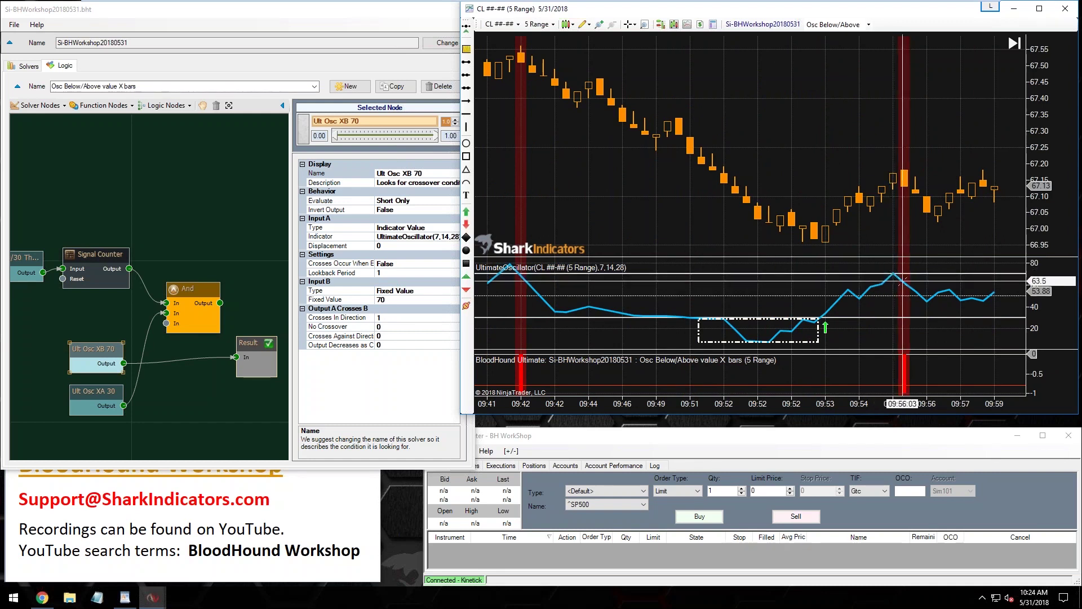
{"action": "scroll", "coordinate": [902, 280], "scroll_direction": "up", "scroll_amount": 10}
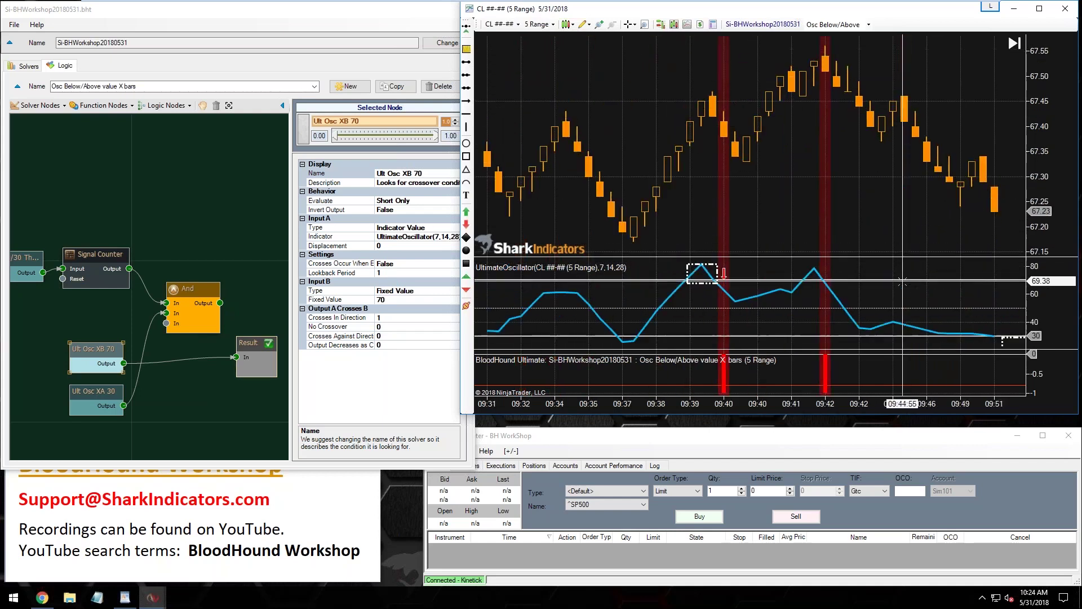
Connect the And node to Result instead of Ult Osc XB 70, wire Ult Osc XB 70 into And and check the chart for signals.
{"action": "left_click_drag", "start_coordinate": [85, 351], "coordinate": [79, 348]}
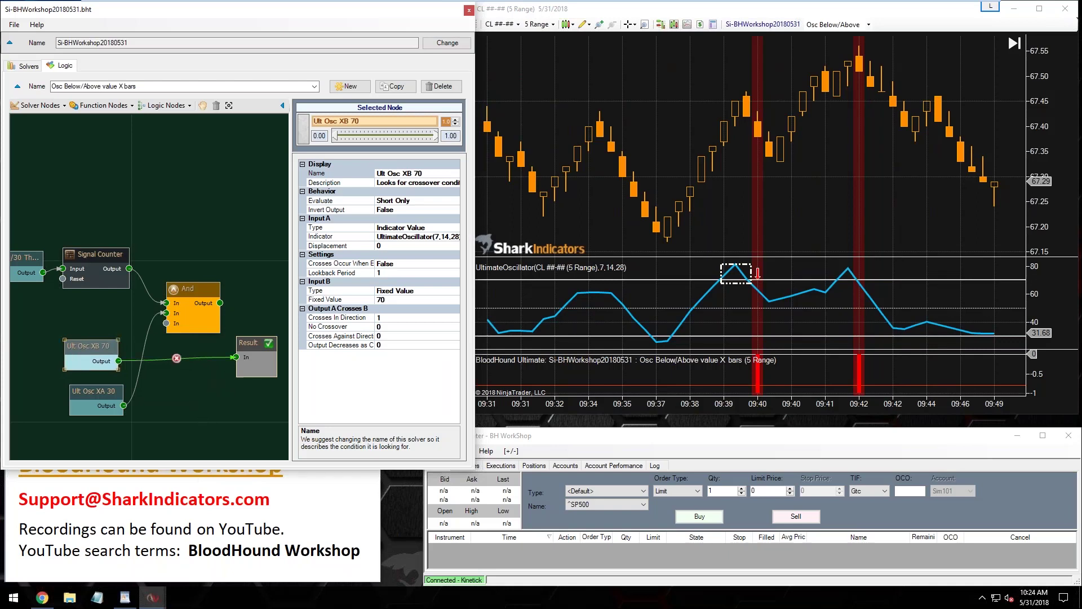
{"action": "left_click_drag", "start_coordinate": [220, 303], "coordinate": [236, 357]}
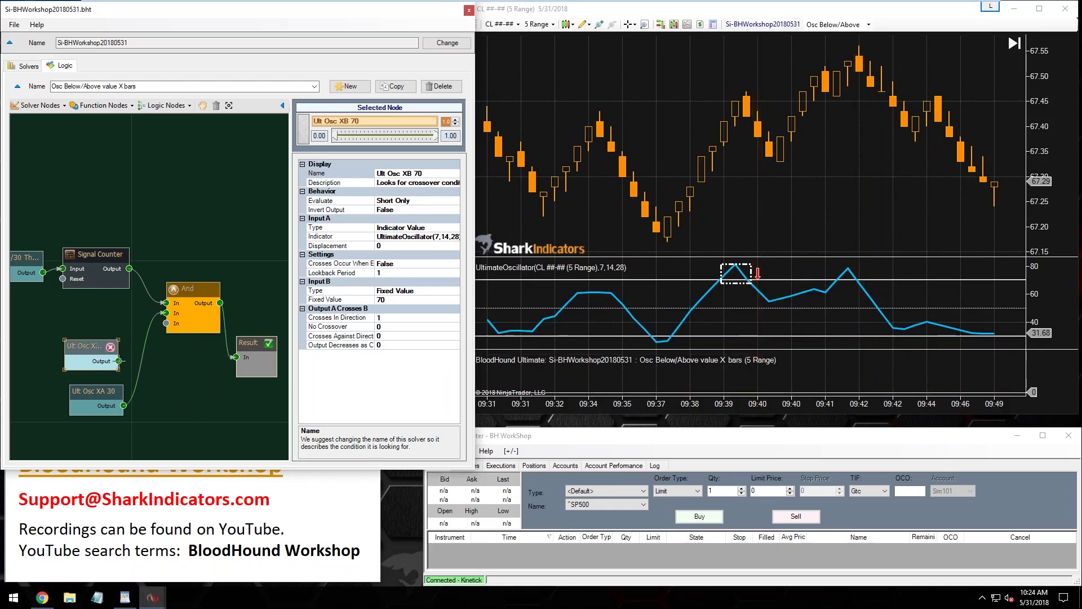
{"action": "left_click_drag", "start_coordinate": [119, 361], "coordinate": [165, 323]}
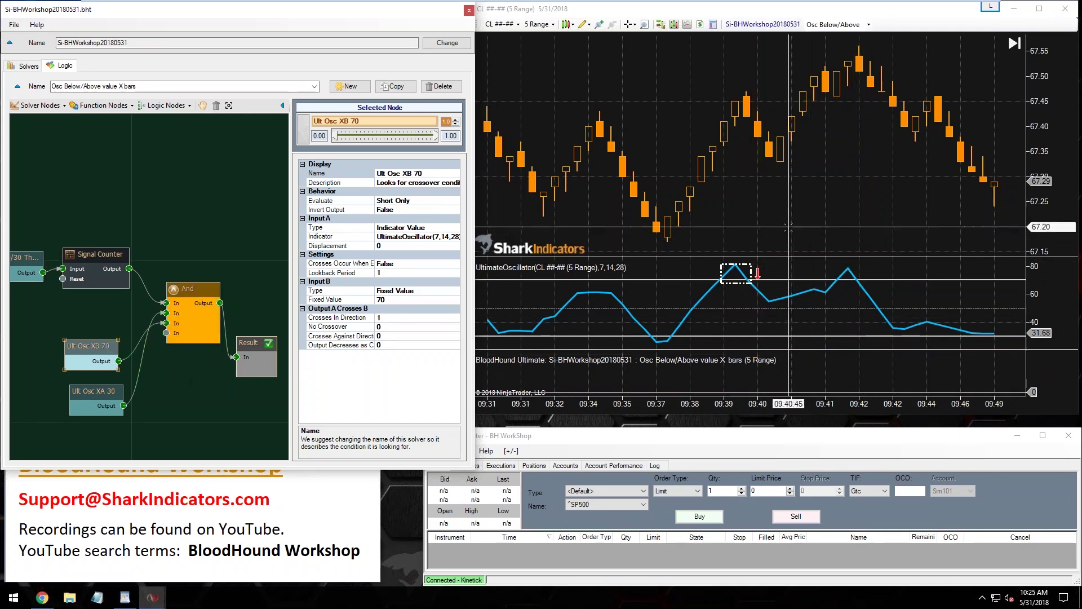
{"action": "scroll", "coordinate": [788, 227], "scroll_direction": "down", "scroll_amount": 10}
{"action": "scroll", "coordinate": [784, 230], "scroll_direction": "down", "scroll_amount": 10}
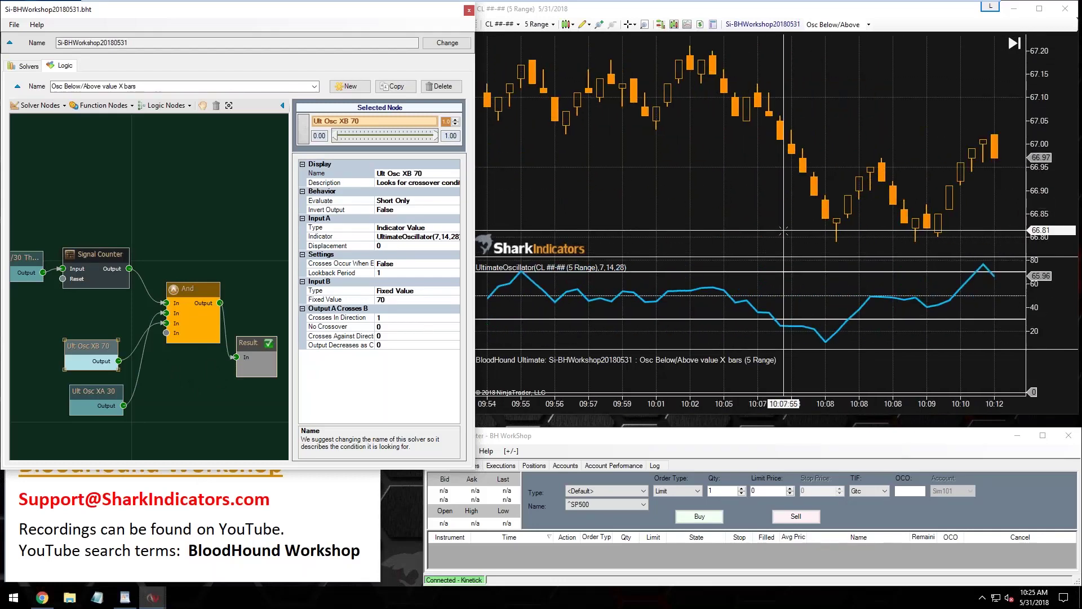
{"action": "scroll", "coordinate": [784, 230], "scroll_direction": "up", "scroll_amount": 10}
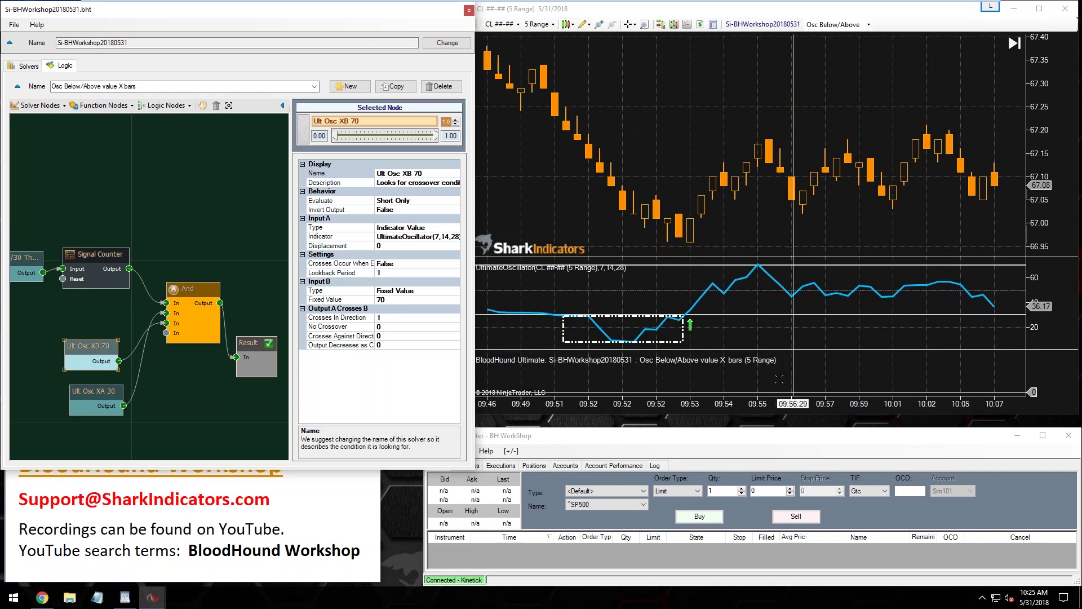
{"action": "left_click", "coordinate": [762, 372]}
{"action": "scroll", "coordinate": [748, 372], "scroll_direction": "up", "scroll_amount": 10}
{"action": "scroll", "coordinate": [748, 372], "scroll_direction": "up", "scroll_amount": 10}
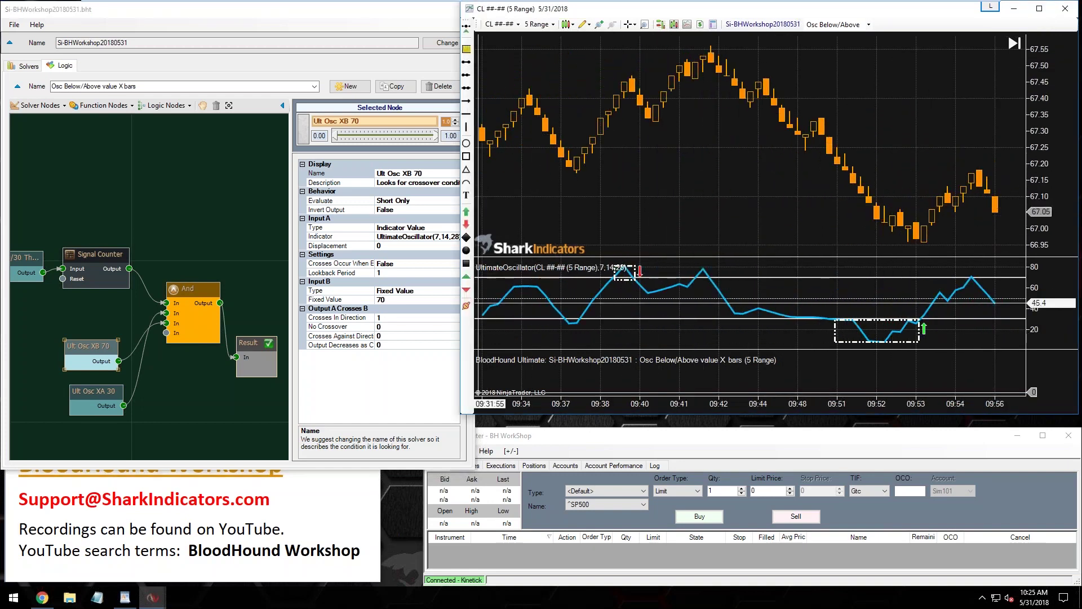
Shift the Ult Osc XB 70 and Ult Osc XA 30 nodes further left in the graph and remove both of their connections to And.
{"action": "left_click_drag", "start_coordinate": [140, 414], "coordinate": [36, 350]}
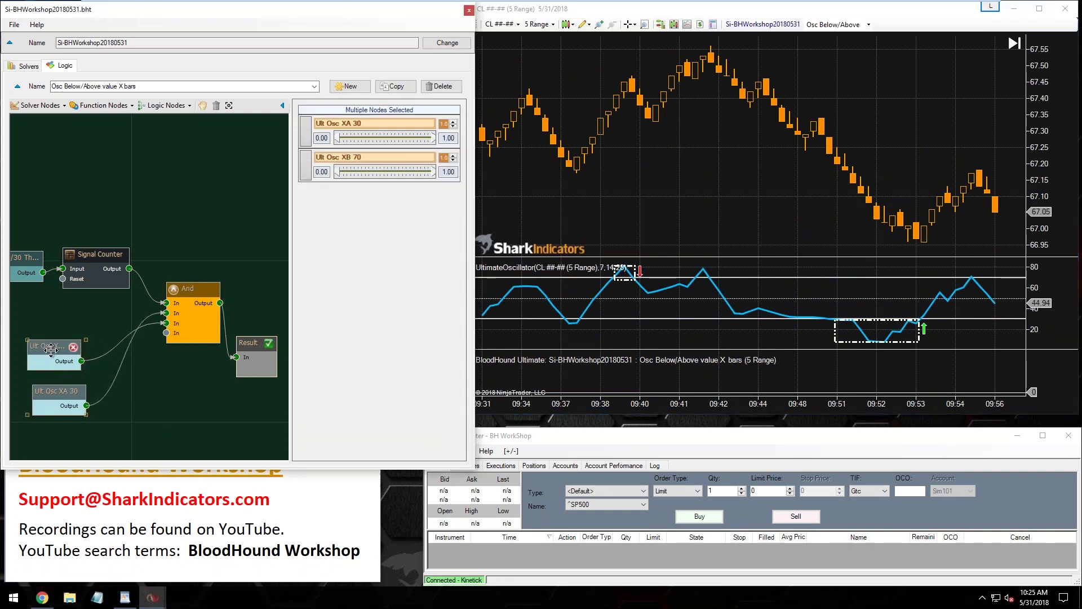
{"action": "left_click", "coordinate": [60, 393]}
{"action": "left_click_drag", "start_coordinate": [59, 392], "coordinate": [55, 386]}
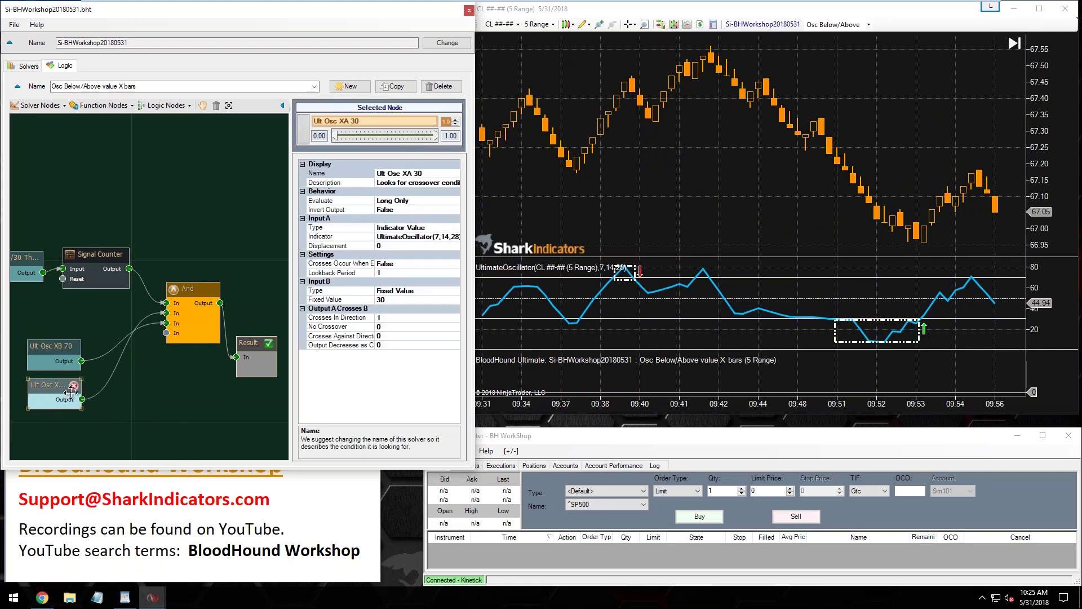
{"action": "left_click", "coordinate": [123, 356]}
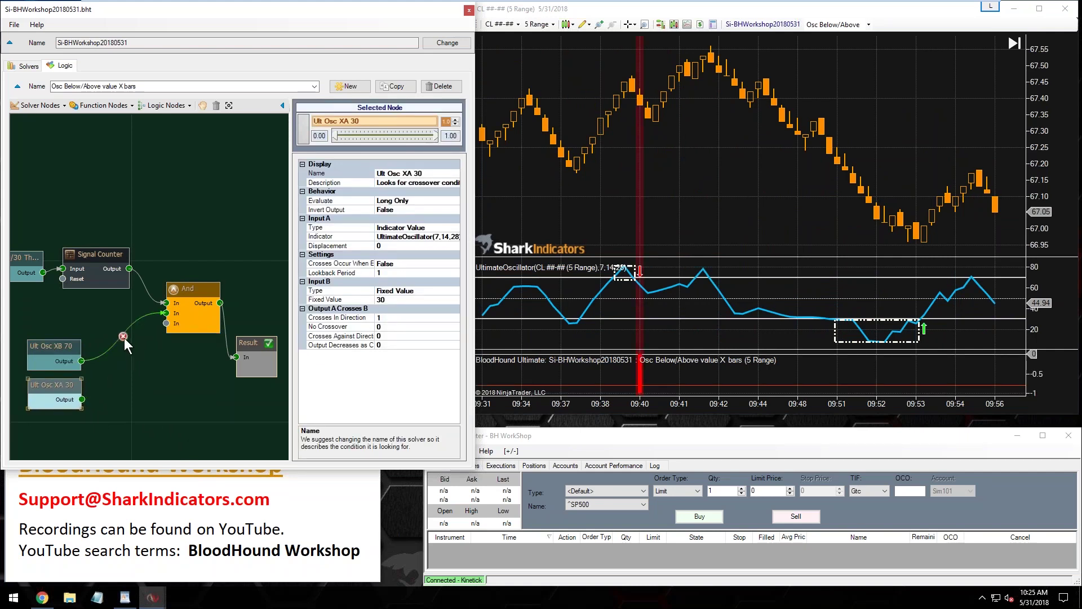
{"action": "left_click", "coordinate": [124, 336]}
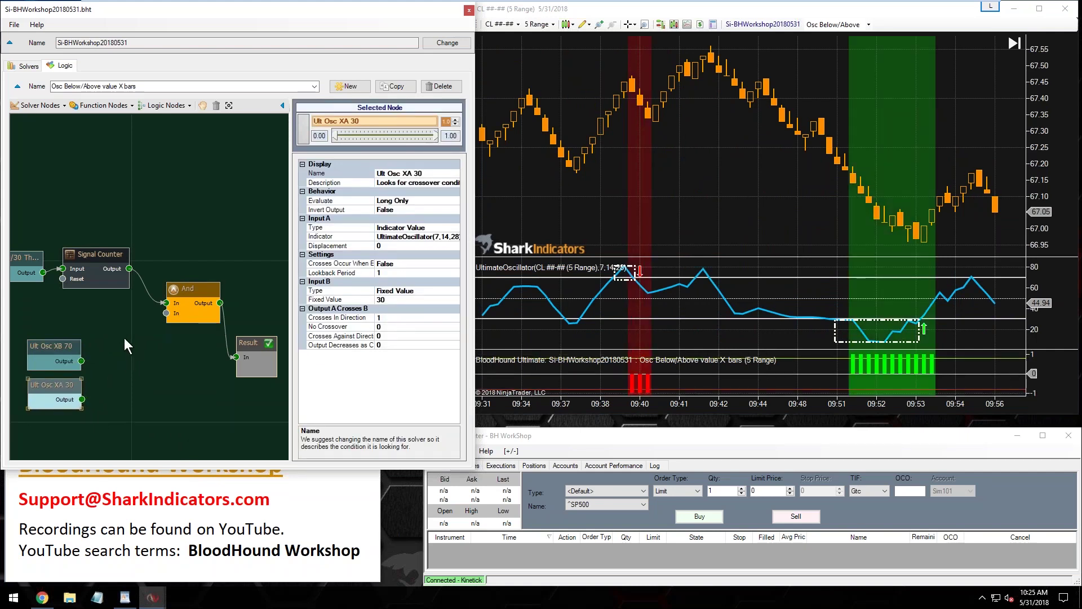
Add an Or node below And, feed both crossover nodes into it, connect it directly to Result and check its signals on the chart.
{"action": "left_click", "coordinate": [164, 105]}
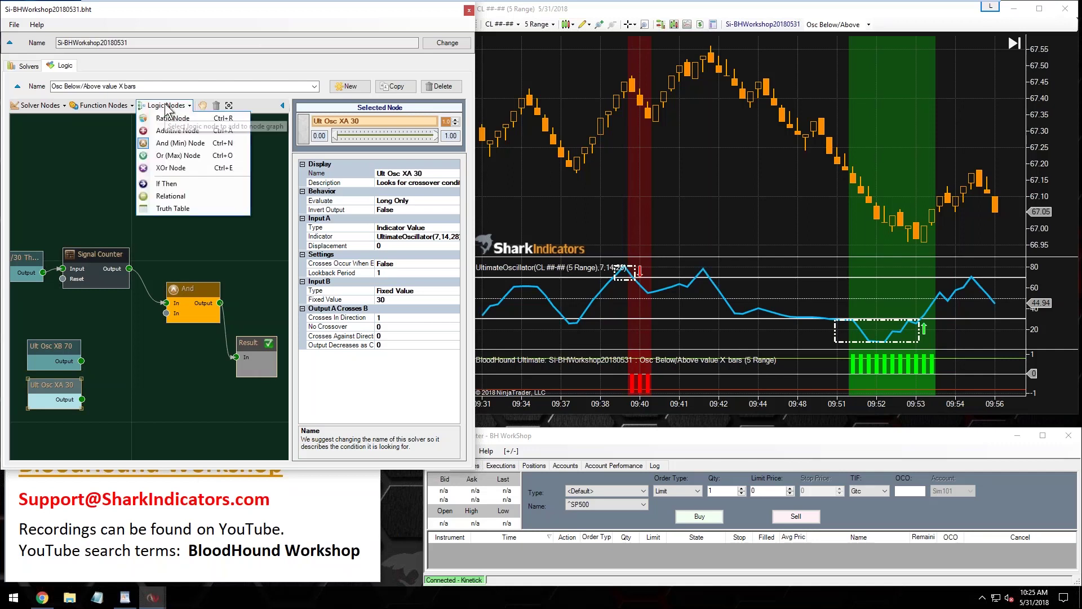
{"action": "left_click", "coordinate": [176, 156]}
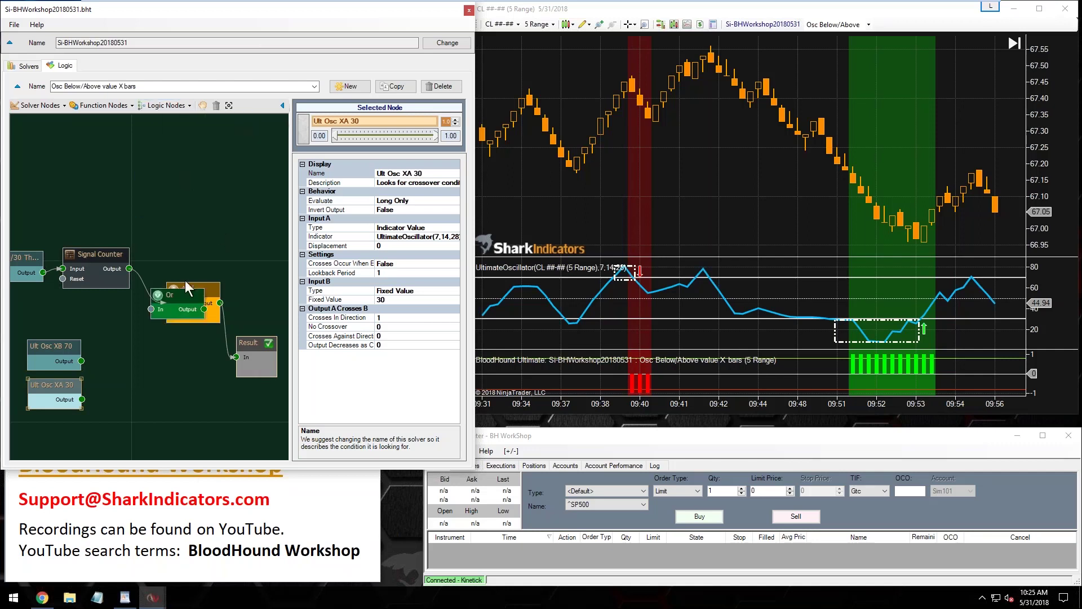
{"action": "left_click_drag", "start_coordinate": [187, 289], "coordinate": [198, 358]}
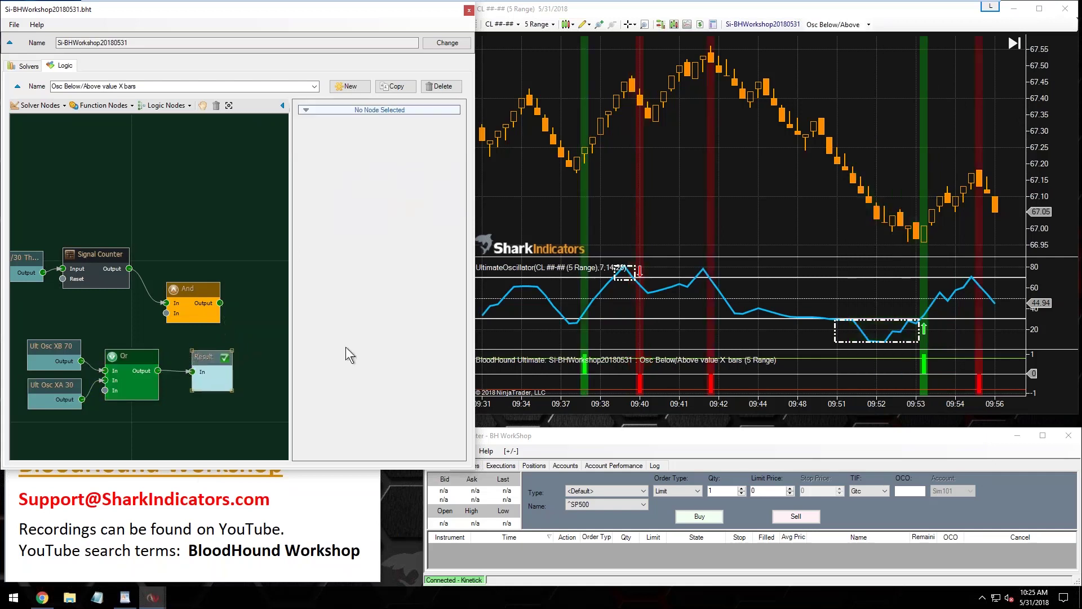
{"action": "left_click", "coordinate": [739, 220]}
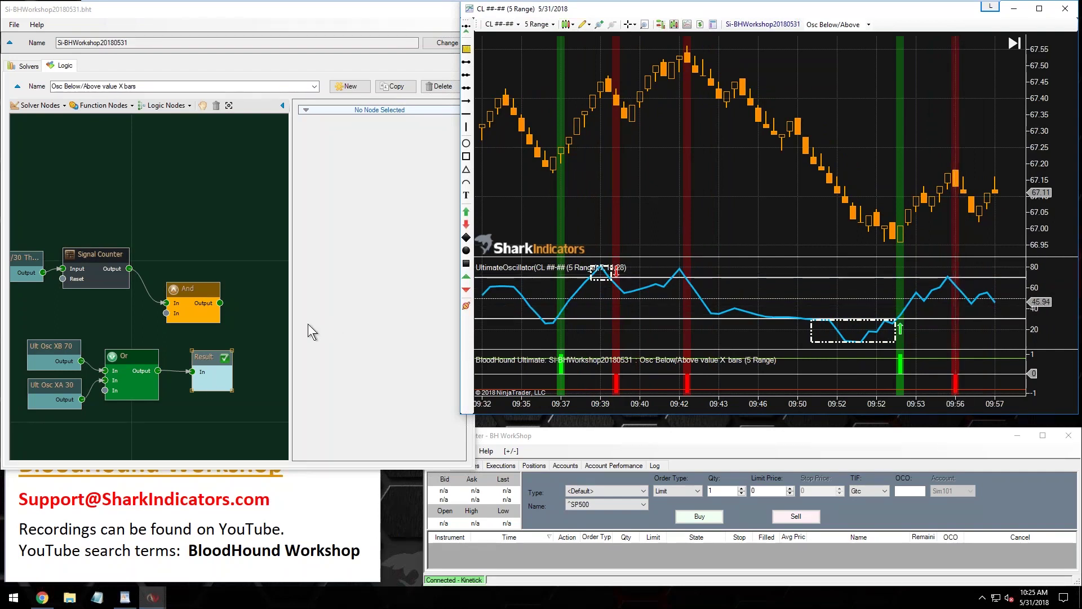
Rearrange the Or group and Result around the And node, connect And to Result and wire the Or output into And.
{"action": "left_click_drag", "start_coordinate": [133, 411], "coordinate": [96, 337]}
{"action": "left_click_drag", "start_coordinate": [199, 364], "coordinate": [239, 357]}
{"action": "left_click_drag", "start_coordinate": [220, 303], "coordinate": [231, 365]}
{"action": "left_click_drag", "start_coordinate": [134, 351], "coordinate": [166, 313]}
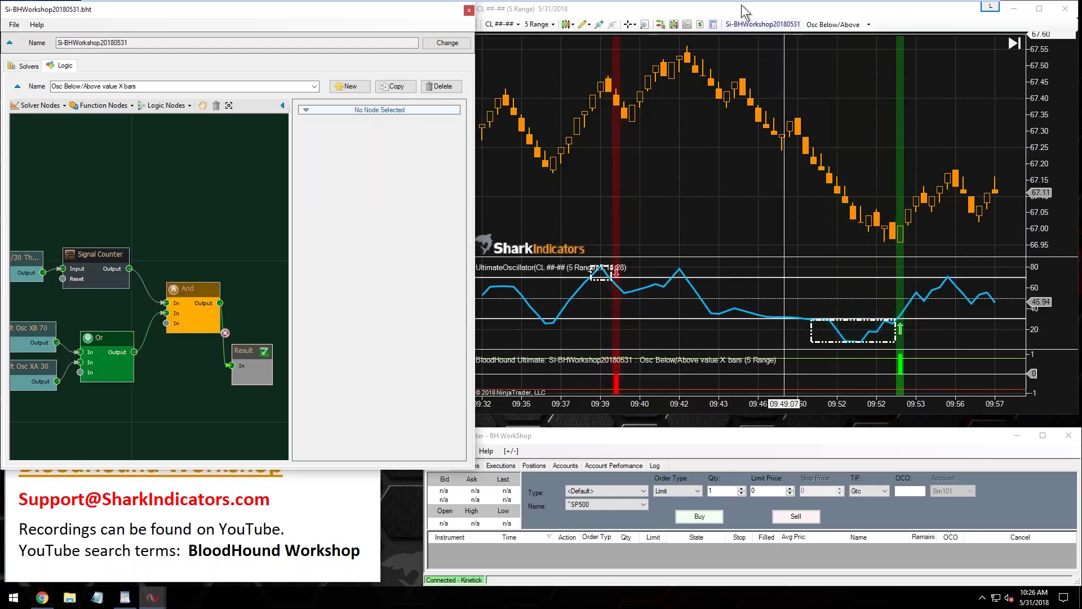
Close the BloodHound window, maximize the CL chart and examine where the long and short signals fall against the oscillator's 30 and 70 crossings.
{"action": "left_click", "coordinate": [469, 10]}
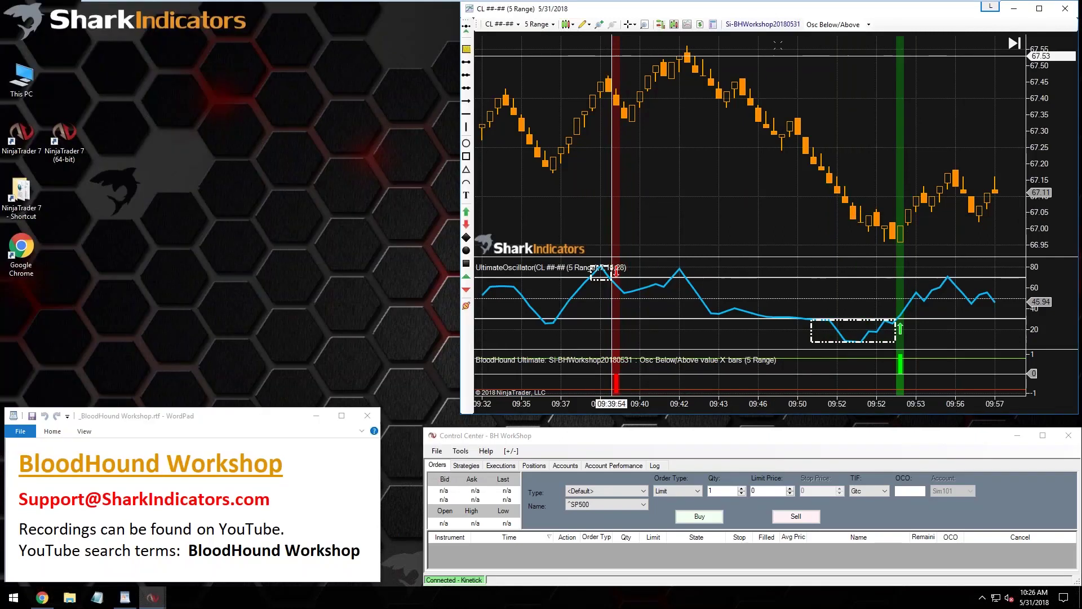
{"action": "double_click", "coordinate": [792, 9]}
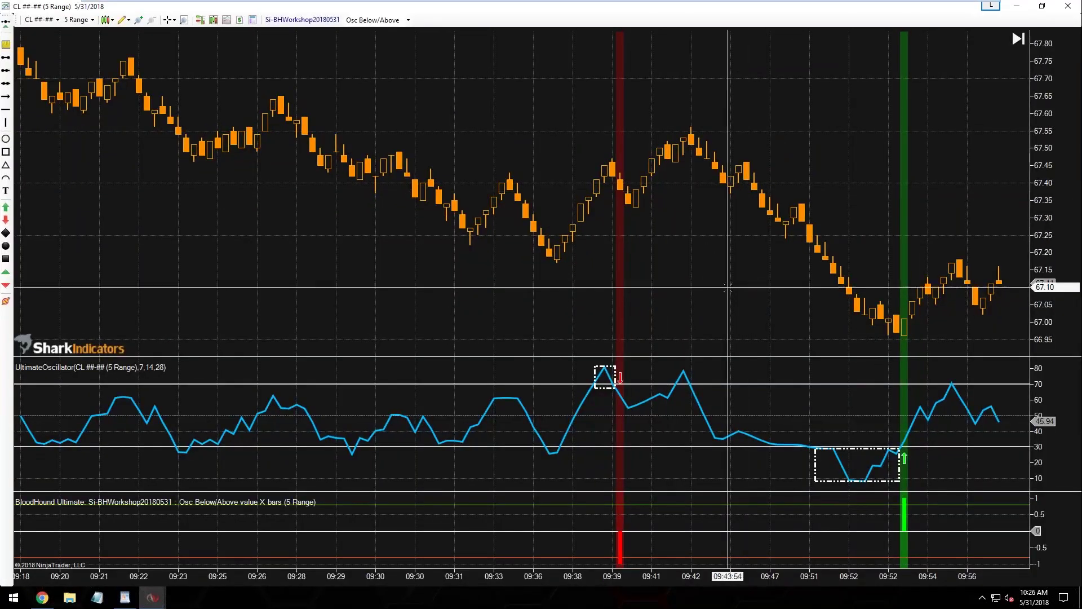
{"action": "scroll", "coordinate": [676, 308], "scroll_direction": "down", "scroll_amount": 10}
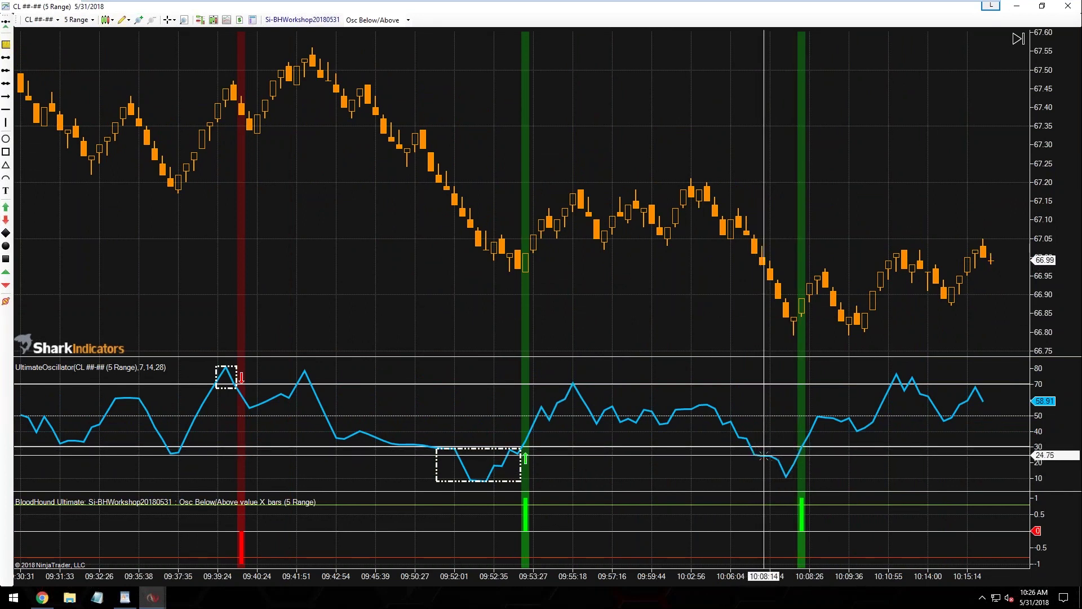
{"action": "left_click", "coordinate": [769, 456]}
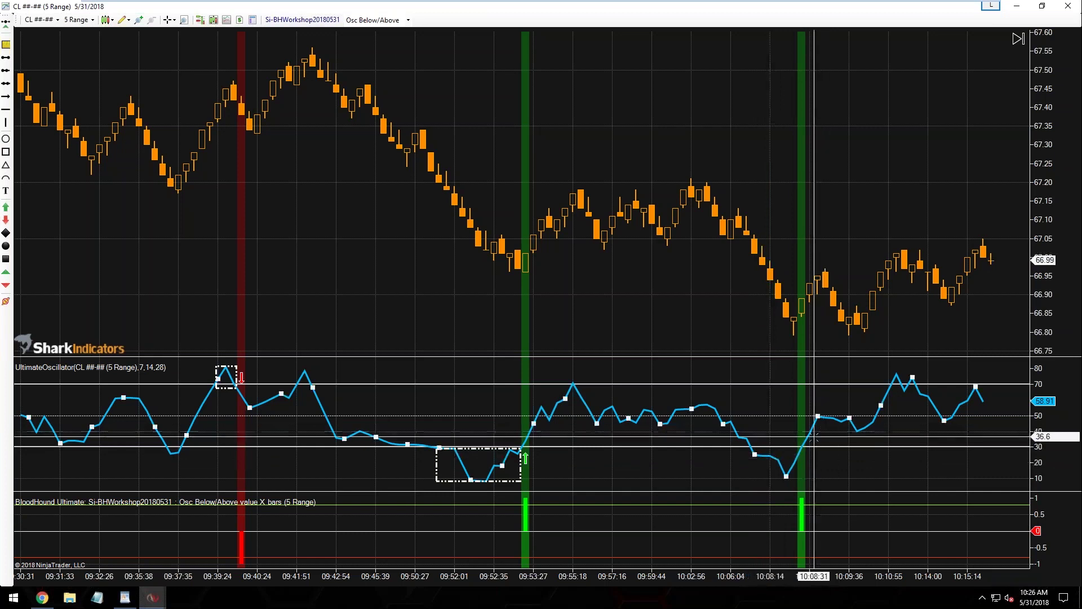
{"action": "scroll", "coordinate": [806, 451], "scroll_direction": "left", "scroll_amount": 5}
{"action": "scroll", "coordinate": [778, 434], "scroll_direction": "left", "scroll_amount": 15}
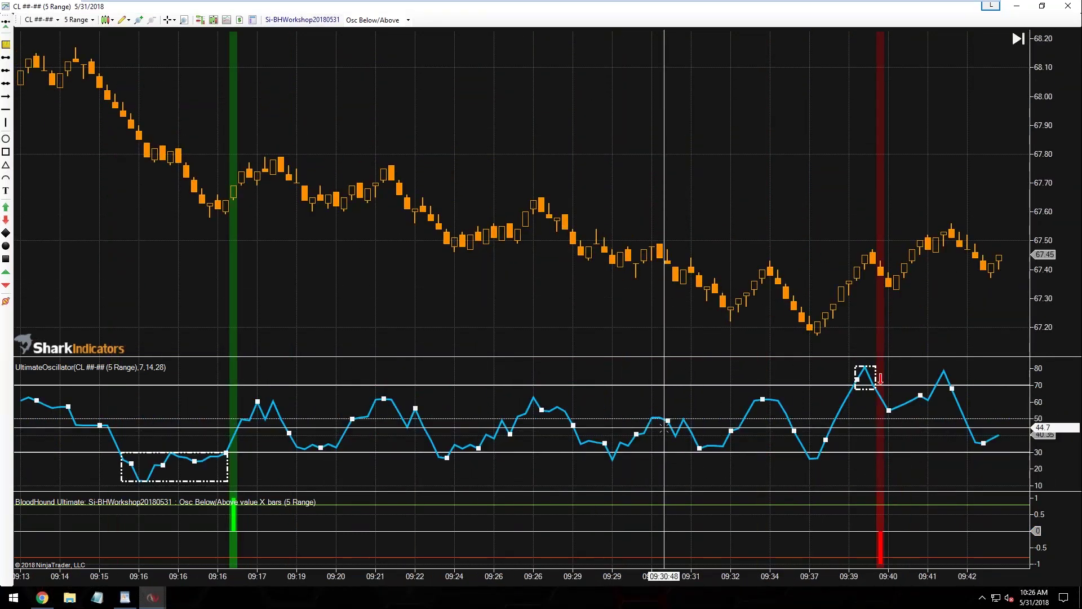
{"action": "scroll", "coordinate": [663, 428], "scroll_direction": "left", "scroll_amount": 1}
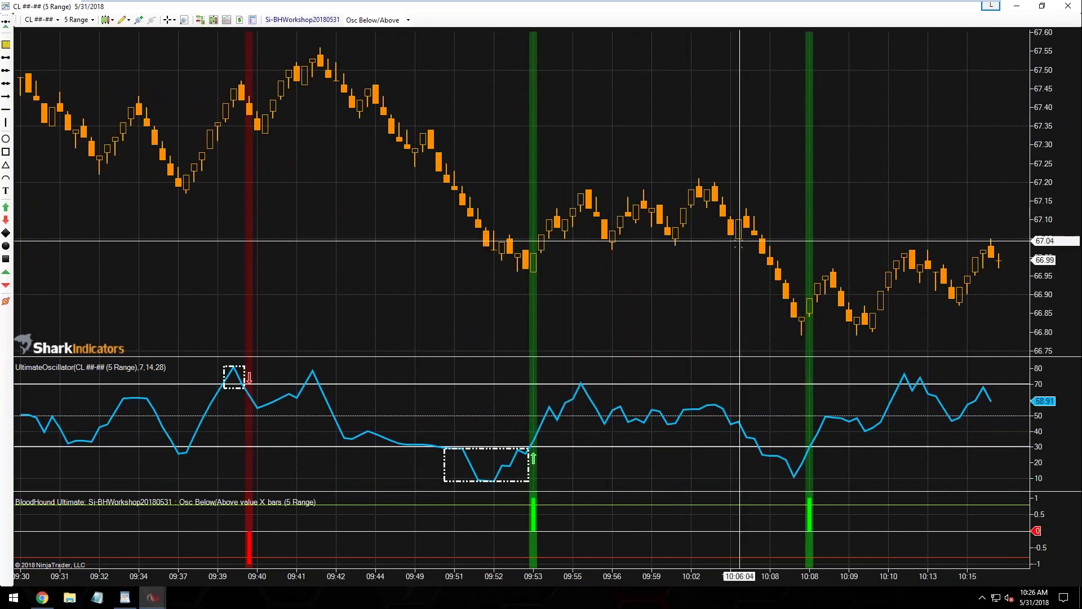
{"action": "scroll", "coordinate": [654, 296], "scroll_direction": "up", "scroll_amount": 5}
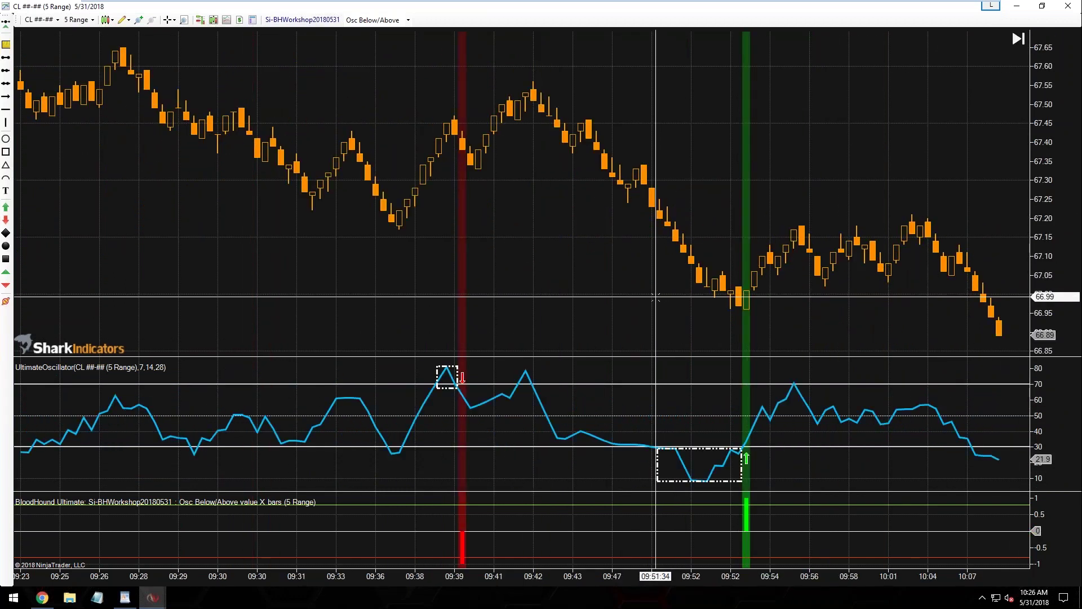
Reopen the Si-BHWorkshop20180531 template's logic and display the Signal Counter node's settings.
{"action": "left_click", "coordinate": [291, 23]}
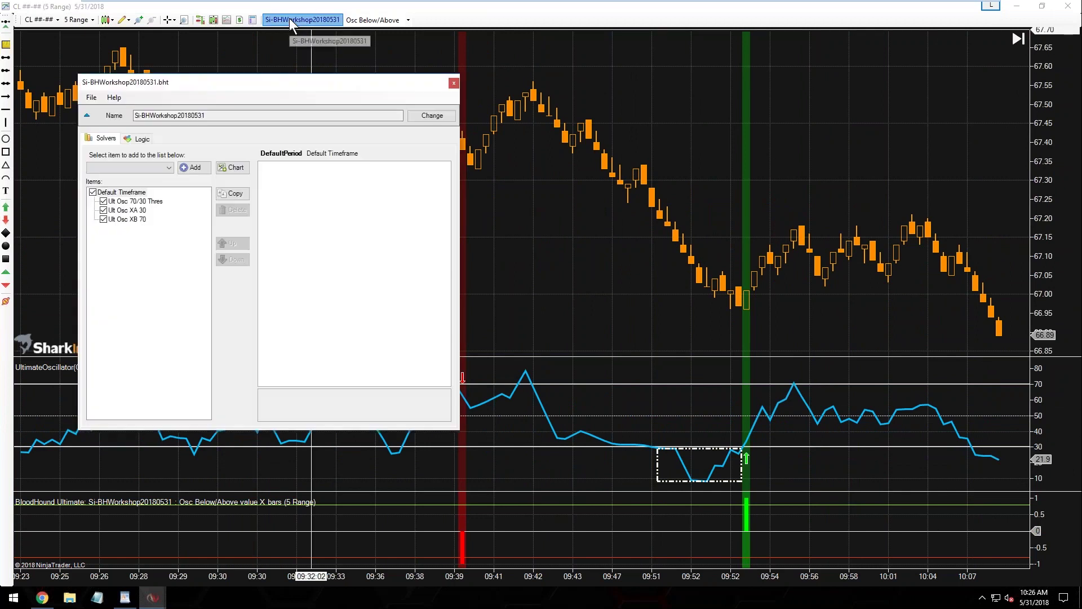
{"action": "left_click_drag", "start_coordinate": [207, 87], "coordinate": [137, 28]}
{"action": "left_click", "coordinate": [66, 79]}
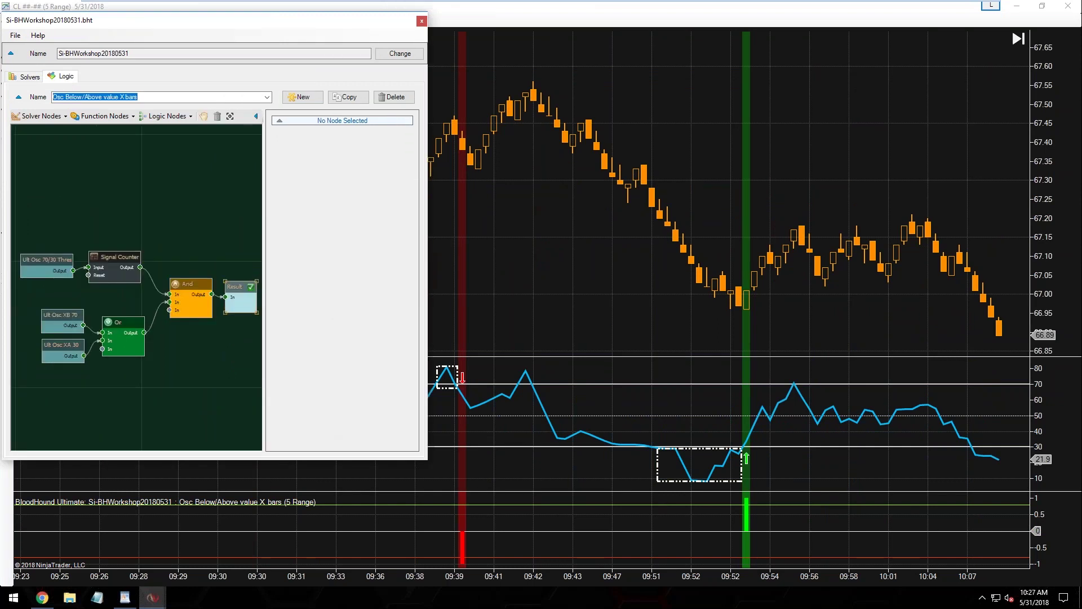
{"action": "left_click", "coordinate": [112, 257]}
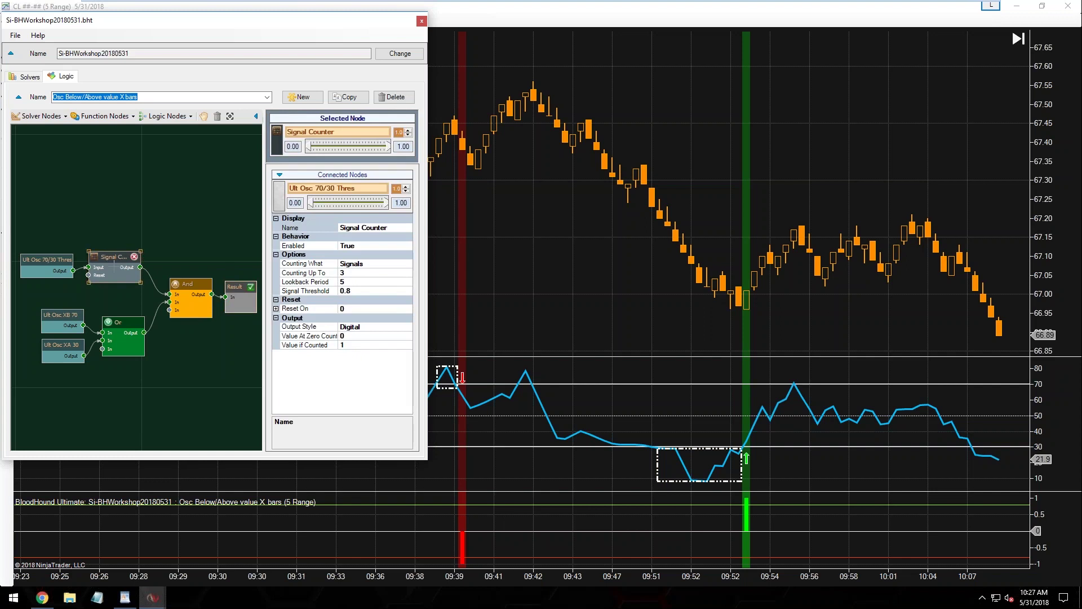
Set the Signal Counter's Lookback Period to 3, keeping Counting Up To at 3.
{"action": "left_click", "coordinate": [348, 273]}
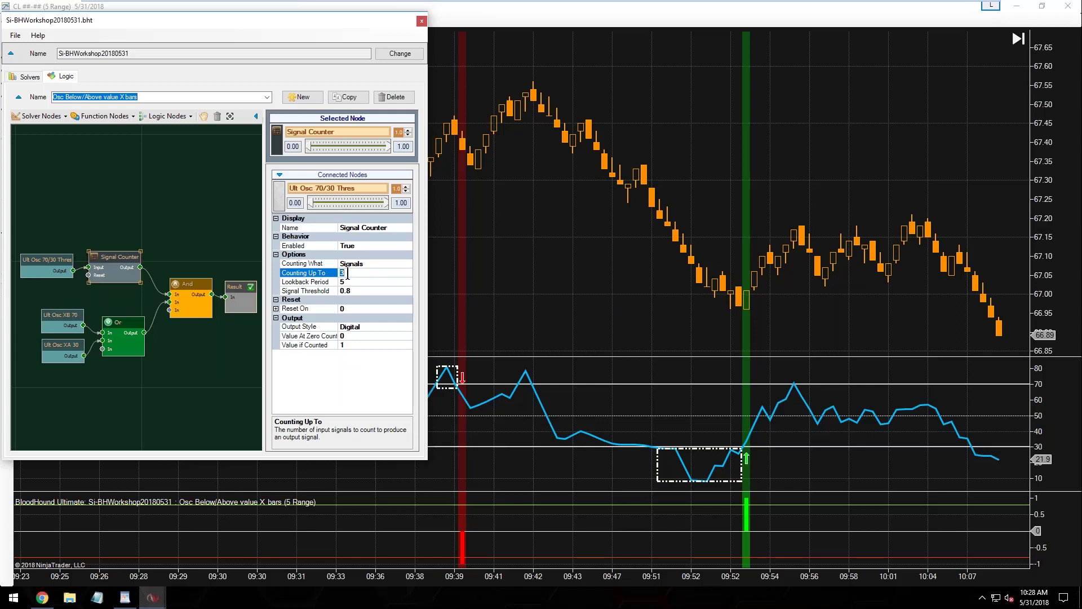
{"action": "key", "text": "Down"}
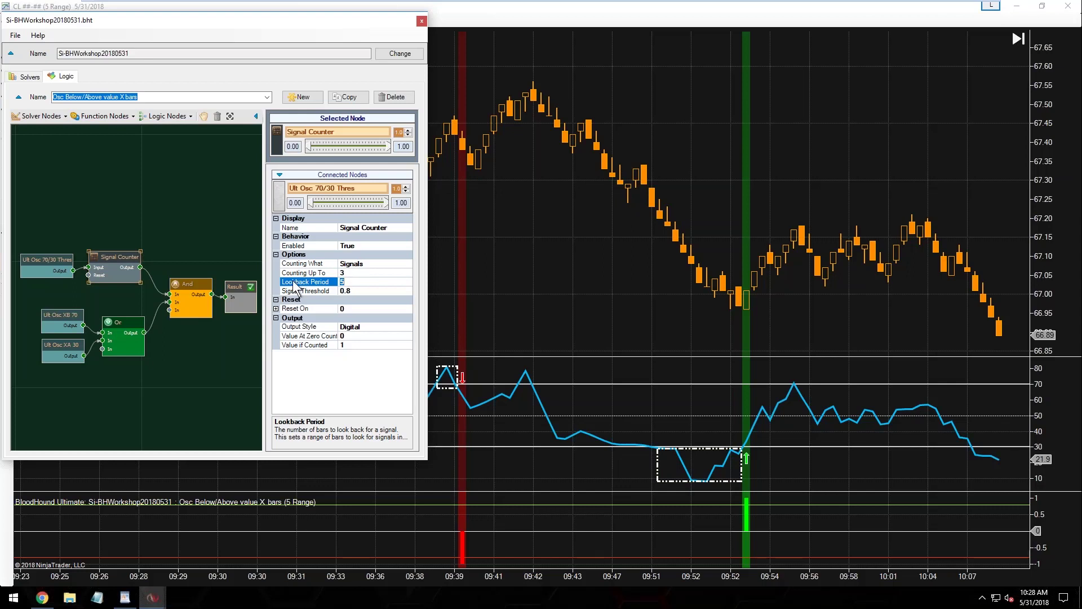
{"action": "left_click", "coordinate": [355, 273]}
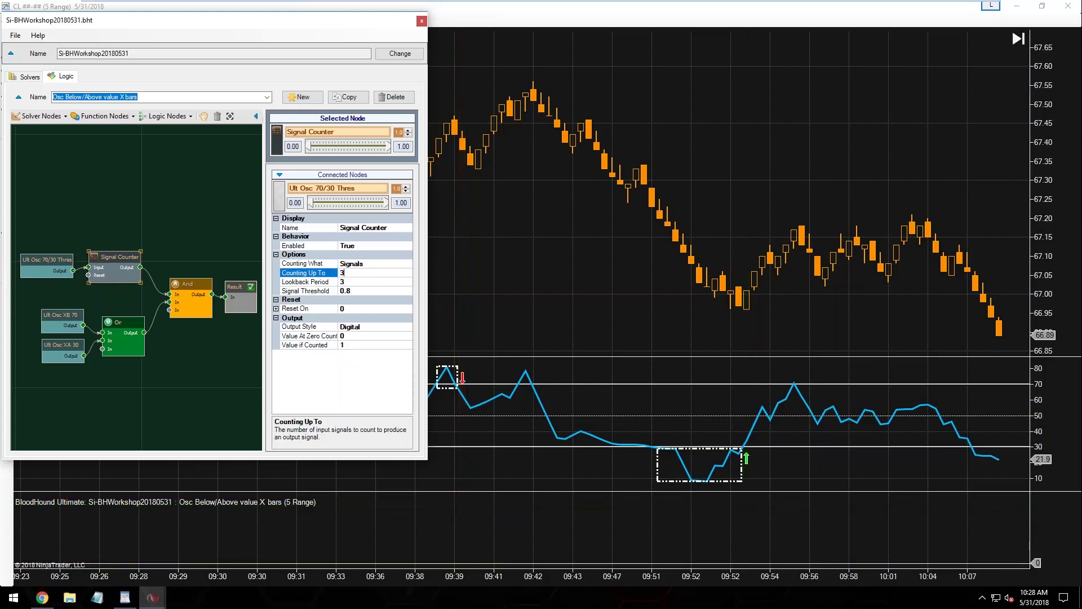
{"action": "left_click", "coordinate": [356, 282]}
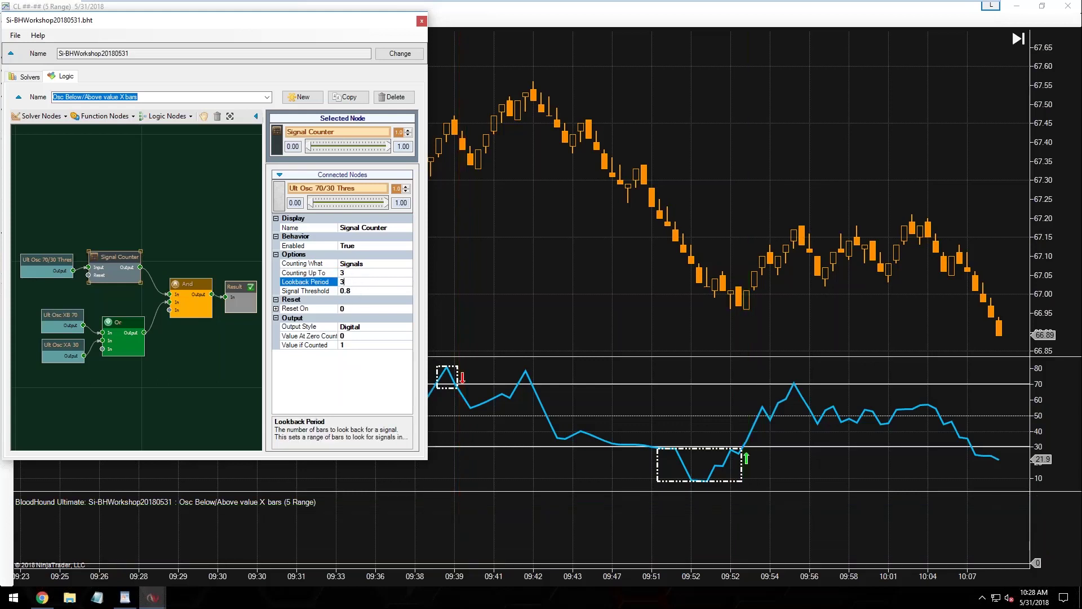
{"action": "left_click", "coordinate": [349, 274]}
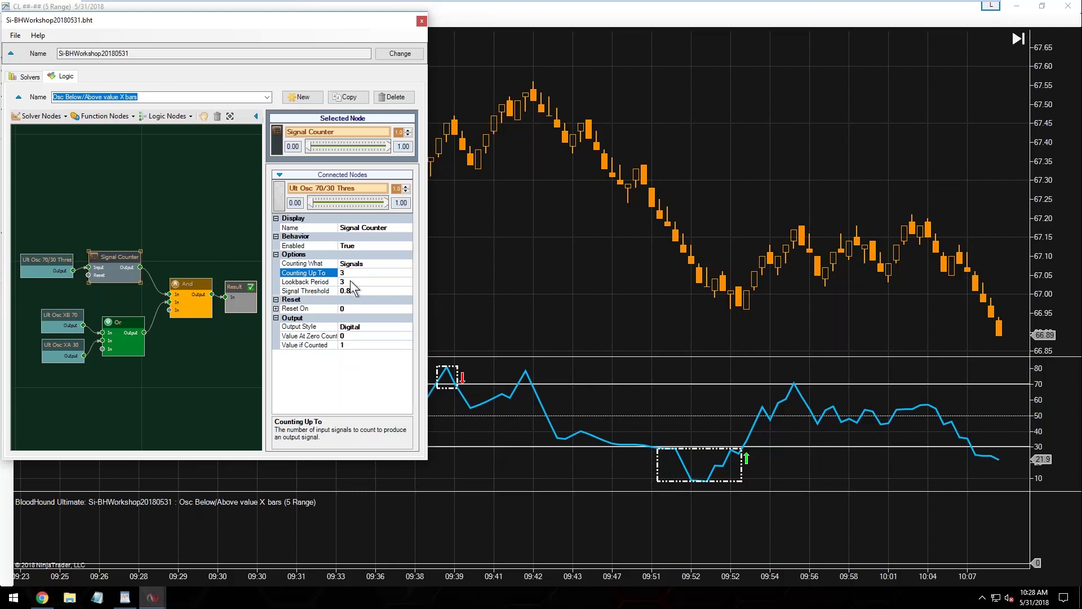
{"action": "left_click", "coordinate": [347, 281]}
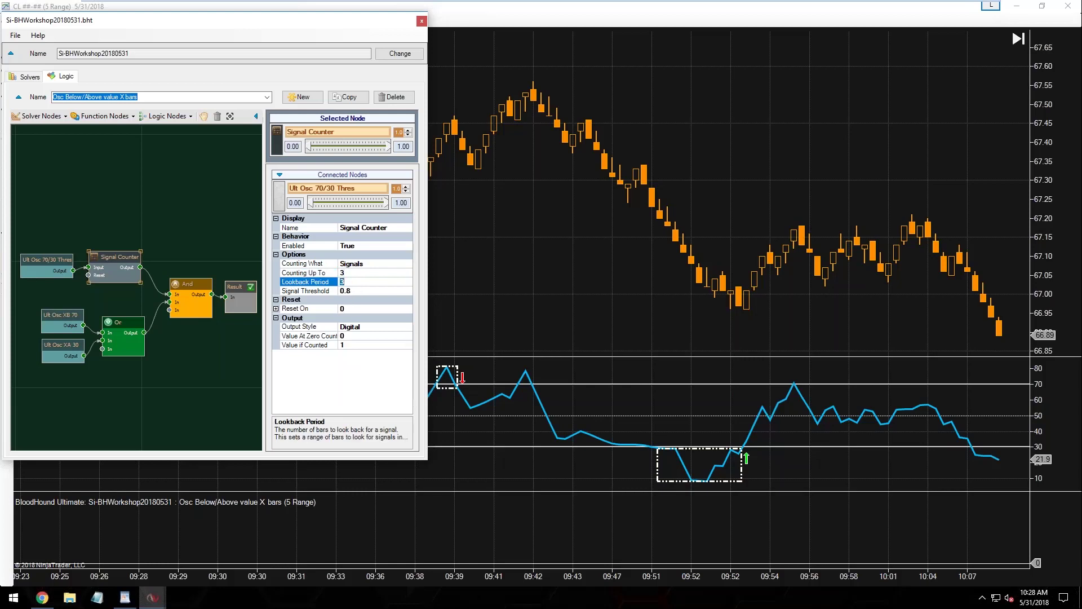
Restore the chart window's size, move And and Result apart, connect Signal Counter directly to Result and check its signals on the chart.
{"action": "left_click", "coordinate": [554, 322]}
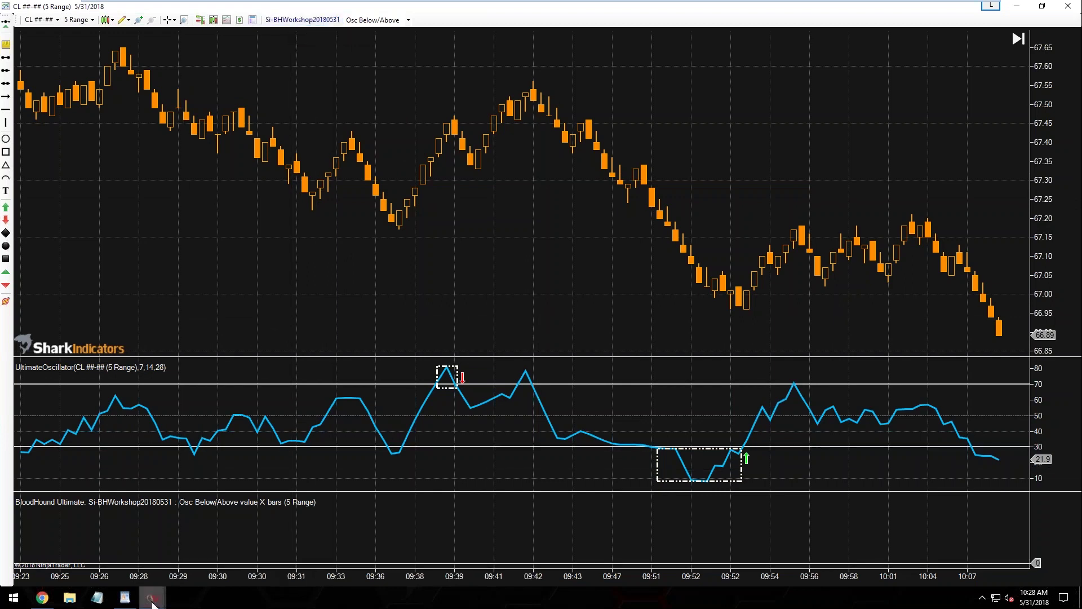
{"action": "left_click", "coordinate": [1042, 5]}
{"action": "left_click_drag", "start_coordinate": [186, 284], "coordinate": [176, 307]}
{"action": "left_click_drag", "start_coordinate": [234, 288], "coordinate": [225, 244]}
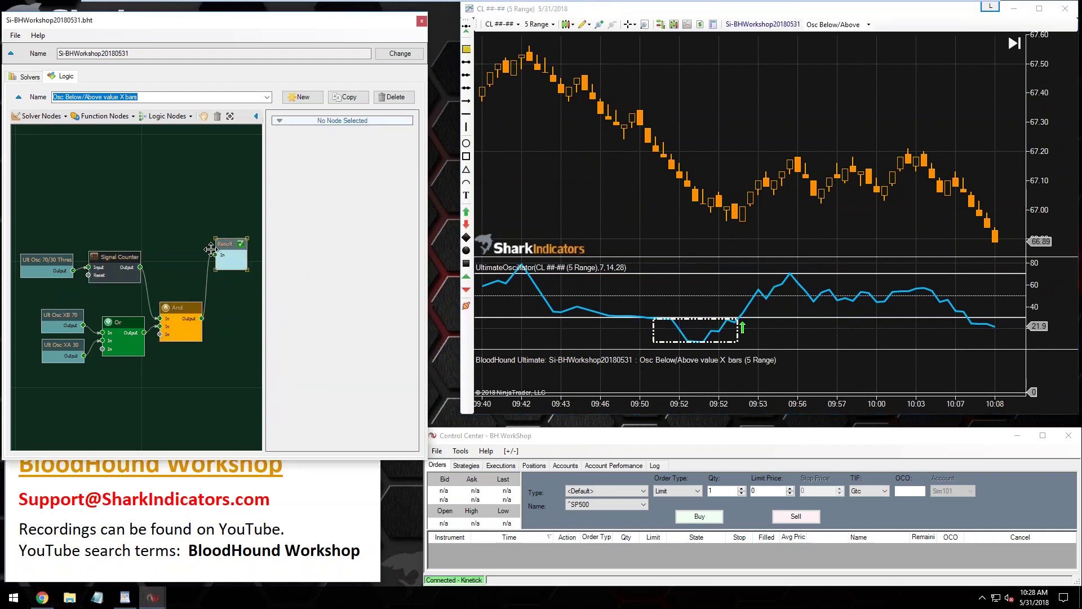
{"action": "left_click_drag", "start_coordinate": [140, 267], "coordinate": [186, 266]}
{"action": "scroll", "coordinate": [99, 309], "scroll_direction": "up", "scroll_amount": 3}
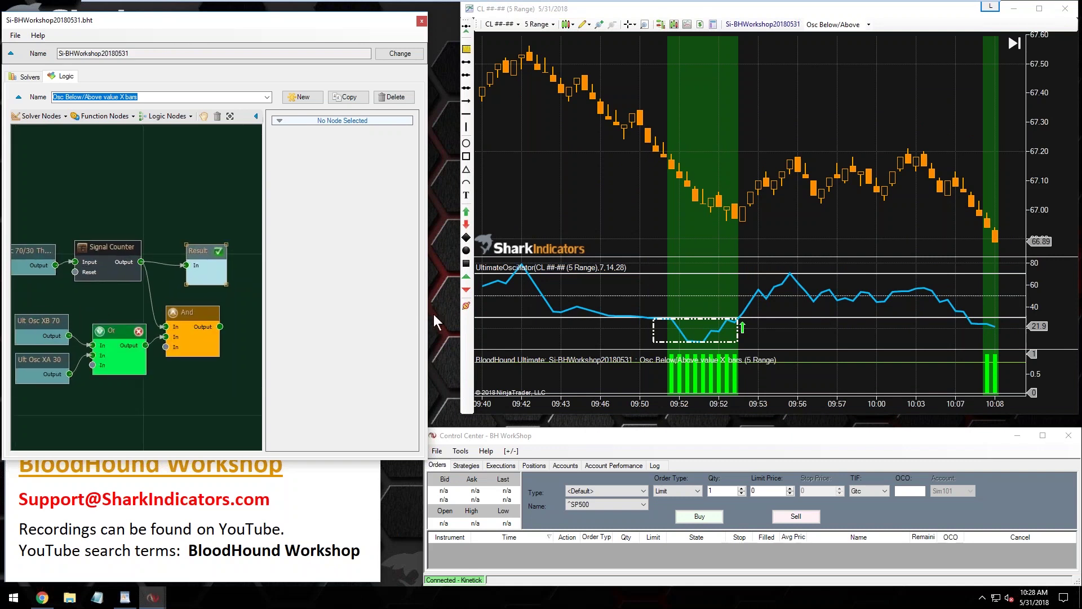
{"action": "left_click_drag", "start_coordinate": [427, 314], "coordinate": [458, 313]}
{"action": "left_click_drag", "start_coordinate": [602, 288], "coordinate": [774, 216]}
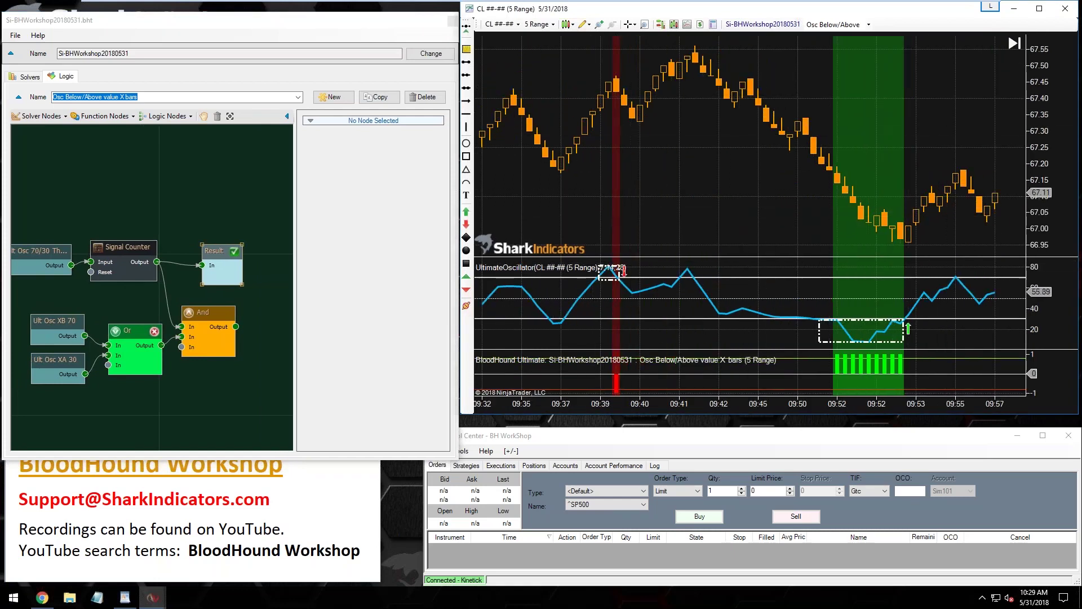
Draw an arrow line beside the green arrow marker and position it to point at the oscillator's cross back above 30.
{"action": "left_click", "coordinate": [466, 101]}
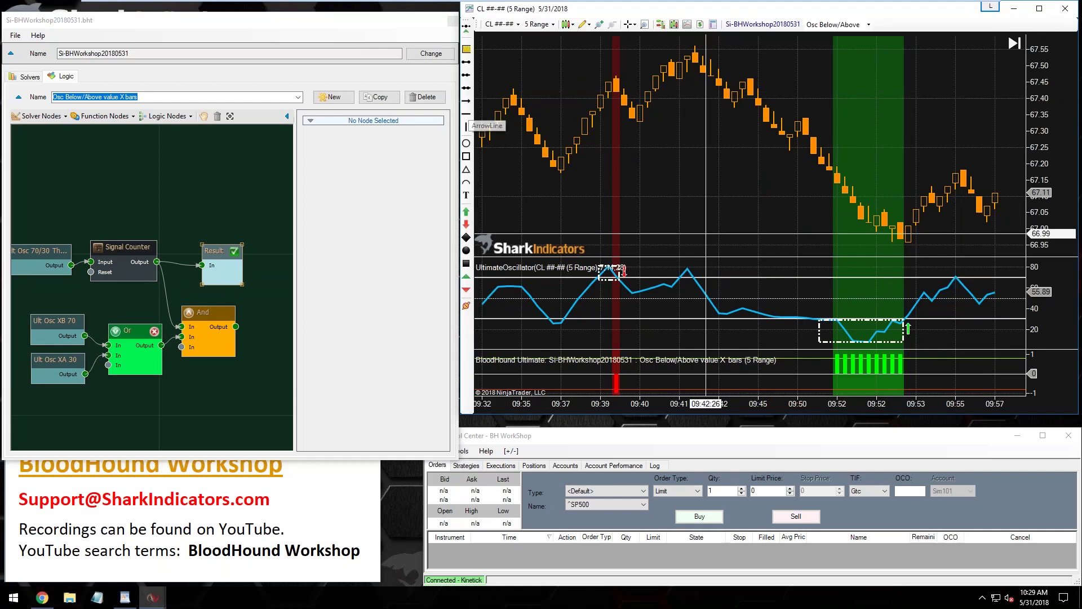
{"action": "left_click", "coordinate": [960, 340]}
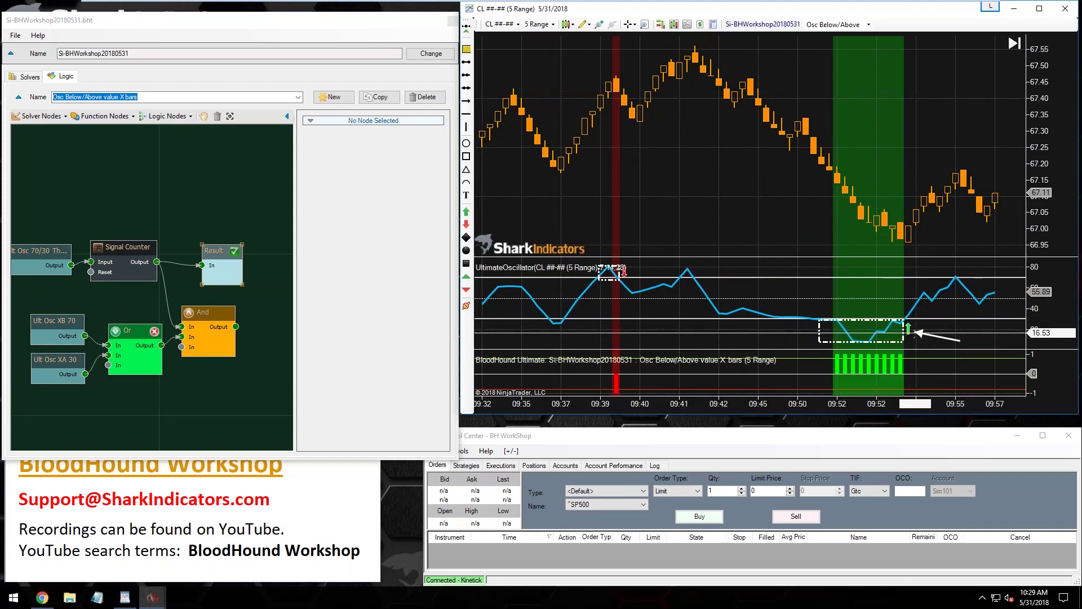
{"action": "left_click", "coordinate": [912, 332]}
{"action": "mouse_move", "coordinate": [926, 337]}
{"action": "left_mouse_down"}
{"action": "mouse_move", "coordinate": [913, 320]}
{"action": "mouse_move", "coordinate": [644, 288]}
{"action": "mouse_move", "coordinate": [929, 320]}
{"action": "left_mouse_up"}
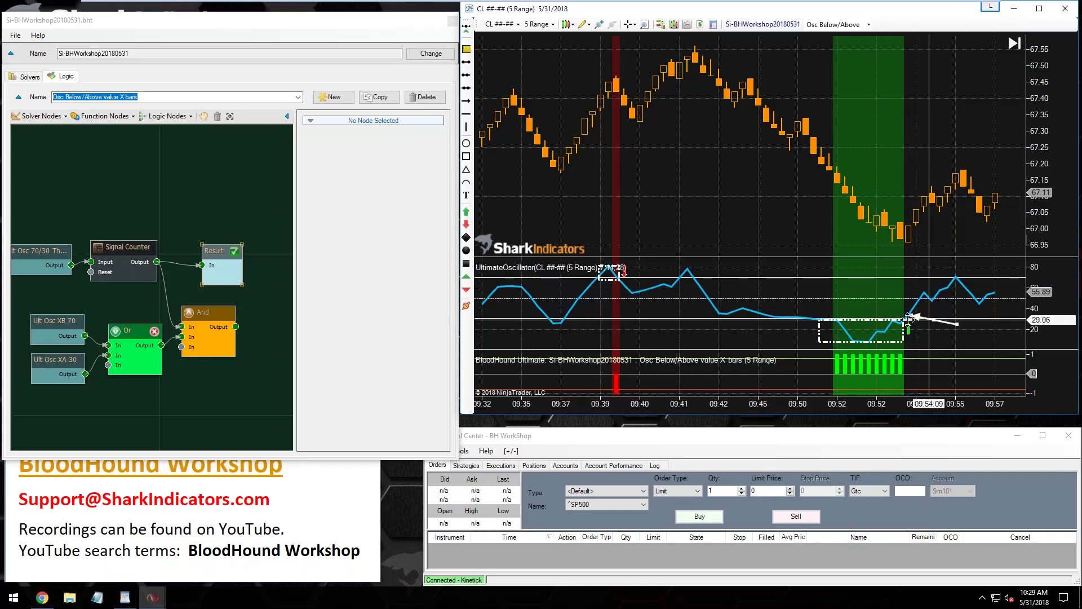
Display the Signal Counter node's settings and examine its Counting Up To and Lookback Period.
{"action": "left_click", "coordinate": [114, 249]}
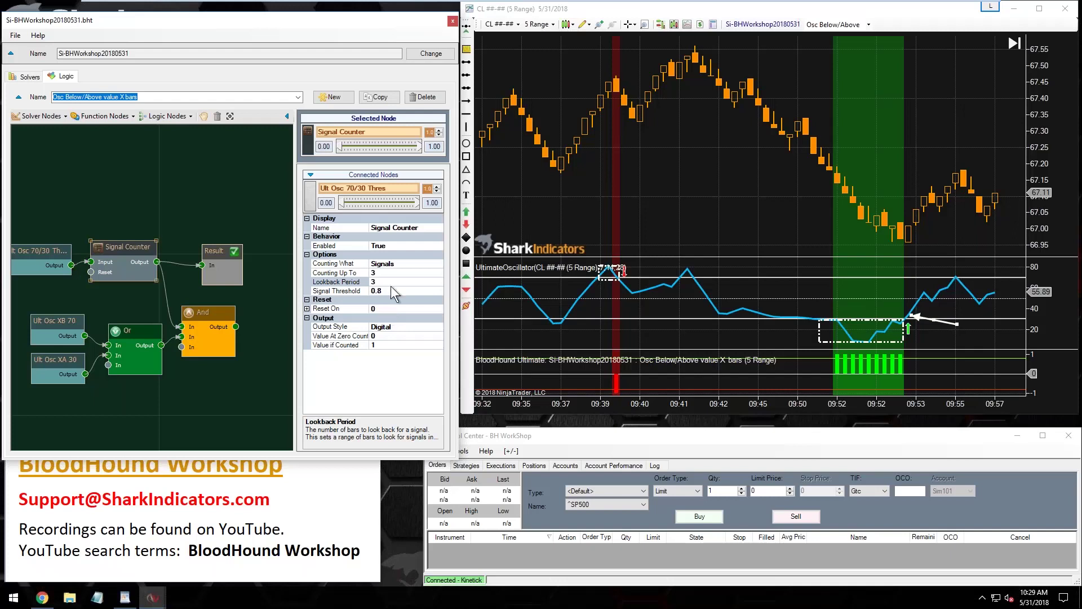
{"action": "left_click", "coordinate": [387, 282]}
{"action": "left_click", "coordinate": [339, 273]}
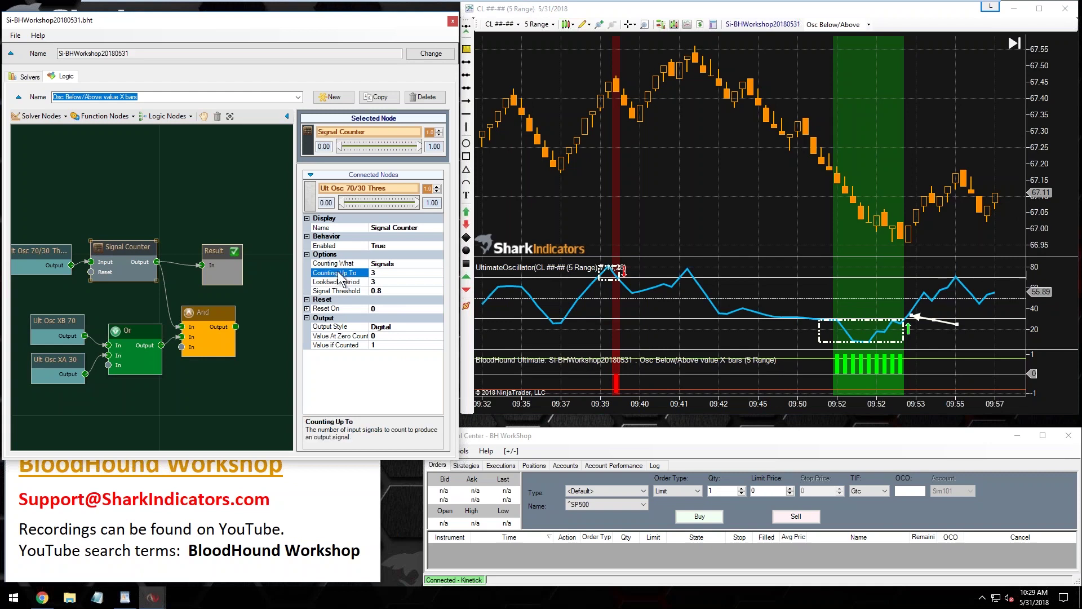
{"action": "left_click", "coordinate": [343, 280]}
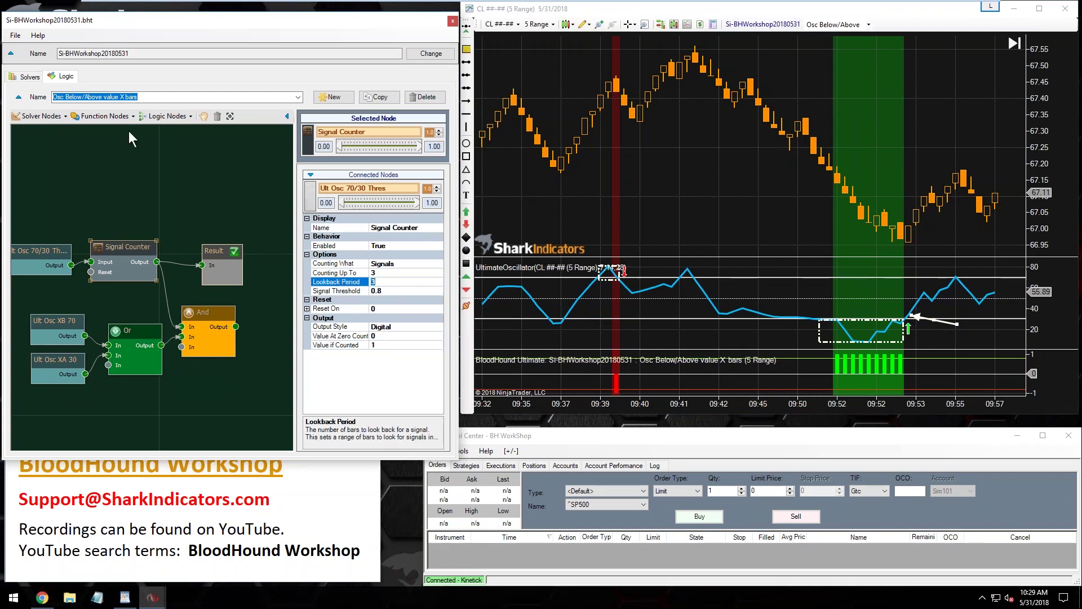
Insert a Lookback function node between Signal Counter and And, and connect And to Result.
{"action": "left_click", "coordinate": [97, 116]}
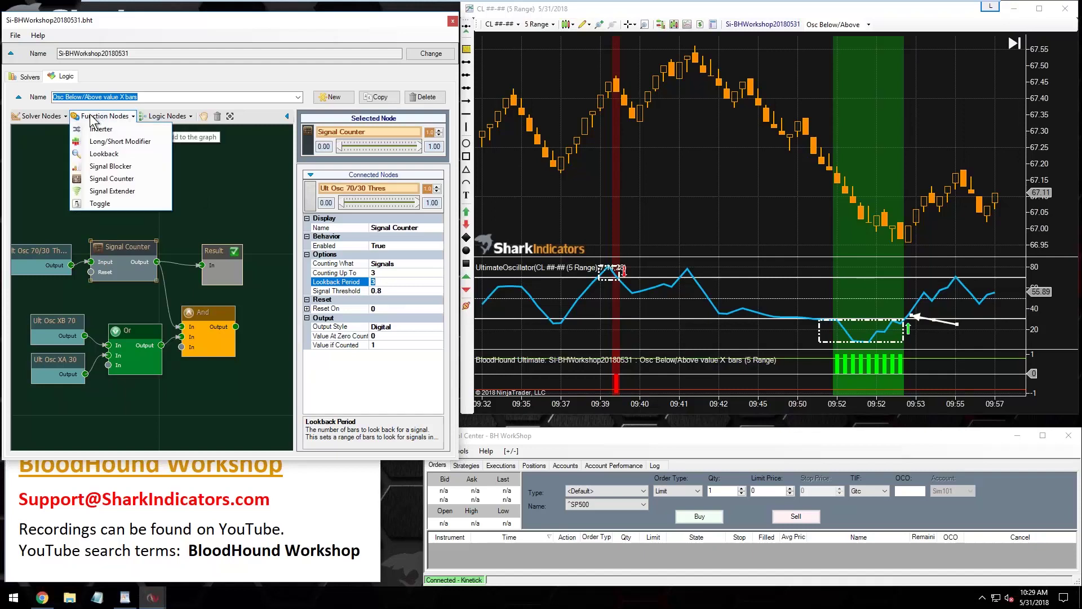
{"action": "left_click", "coordinate": [108, 153]}
{"action": "left_click_drag", "start_coordinate": [209, 250], "coordinate": [258, 265]}
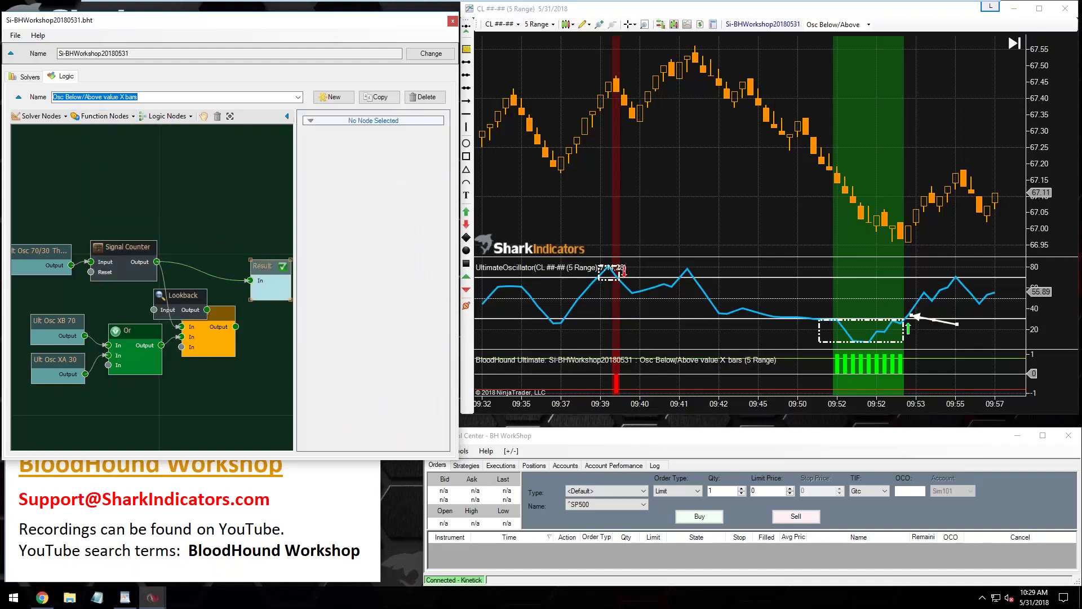
{"action": "left_click_drag", "start_coordinate": [174, 289], "coordinate": [195, 225]}
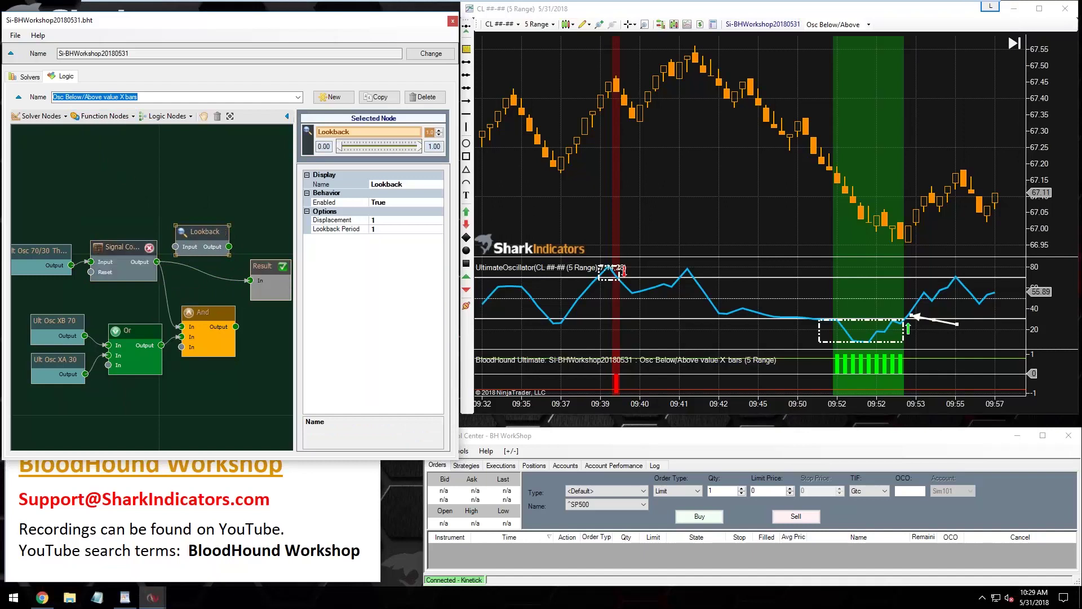
{"action": "left_click_drag", "start_coordinate": [156, 261], "coordinate": [175, 247]}
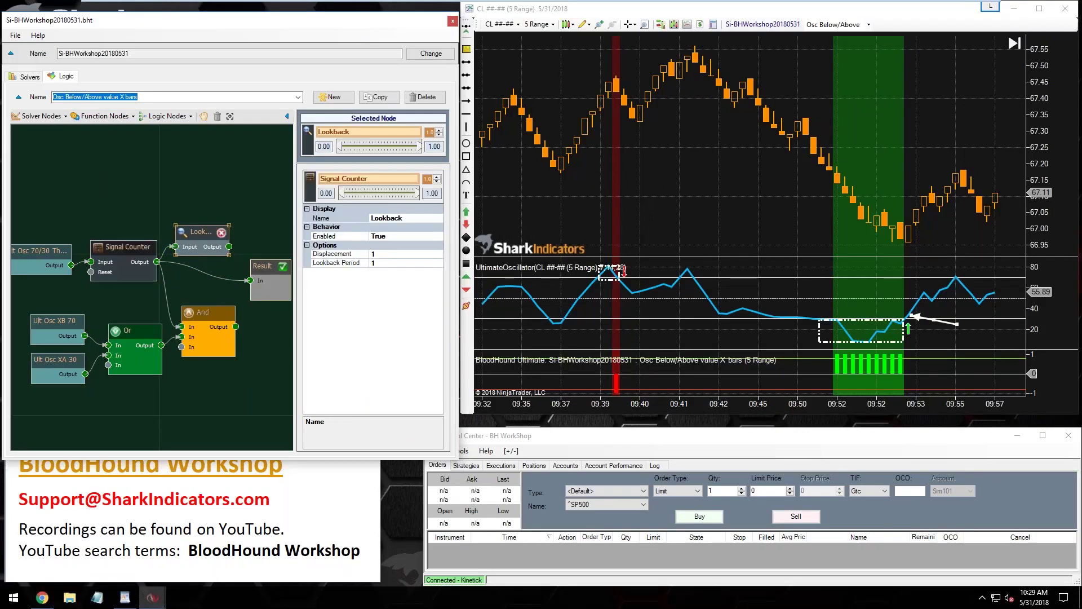
{"action": "left_click_drag", "start_coordinate": [229, 246], "coordinate": [182, 346]}
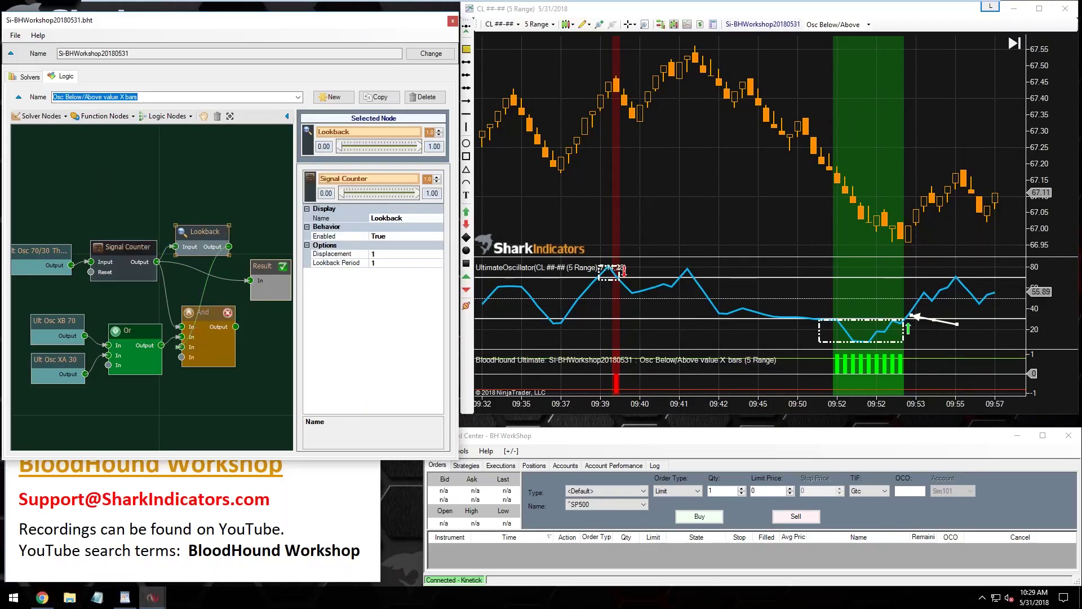
{"action": "left_click", "coordinate": [169, 294]}
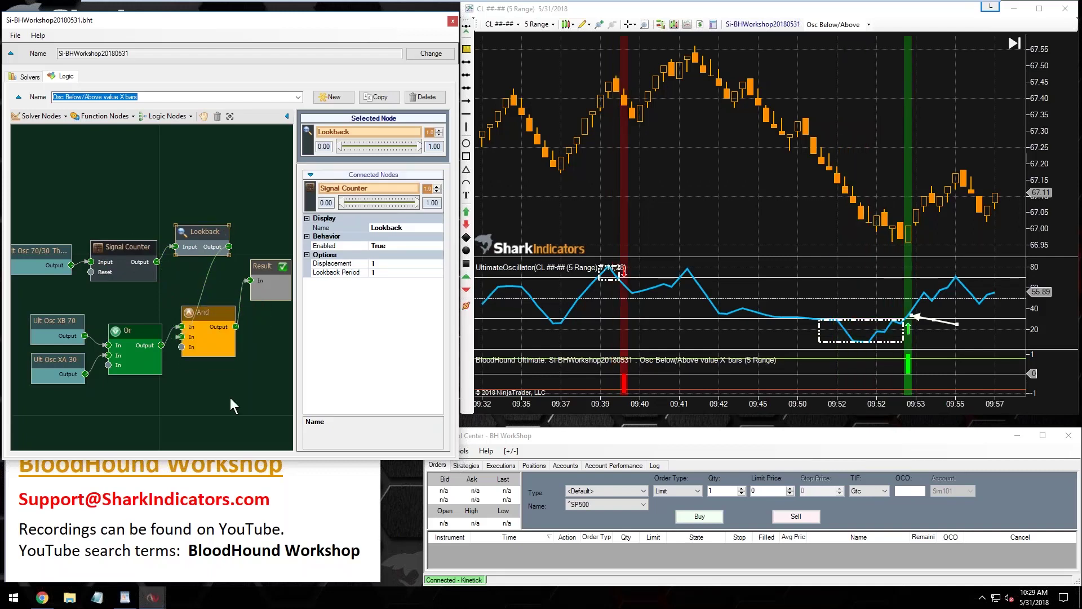
Line up Signal Counter, Lookback and Result in one row and connect Lookback directly to Result.
{"action": "left_click_drag", "start_coordinate": [204, 232], "coordinate": [202, 250]}
{"action": "left_click_drag", "start_coordinate": [208, 199], "coordinate": [71, 281]}
{"action": "mouse_move", "coordinate": [189, 250]}
{"action": "left_mouse_down"}
{"action": "mouse_move", "coordinate": [129, 250]}
{"action": "mouse_move", "coordinate": [250, 280]}
{"action": "mouse_move", "coordinate": [210, 245]}
{"action": "left_mouse_up"}
{"action": "left_click", "coordinate": [214, 250]}
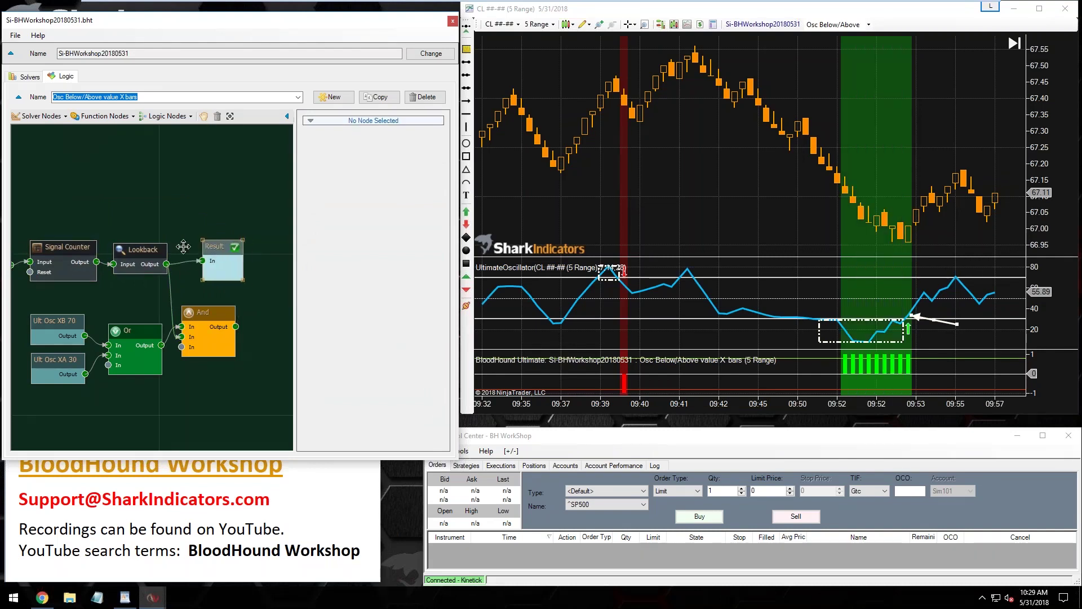
Show the Lookback node's Displacement setting and move the chart arrow to the oscillator's cross back below 70.
{"action": "left_click", "coordinate": [138, 251]}
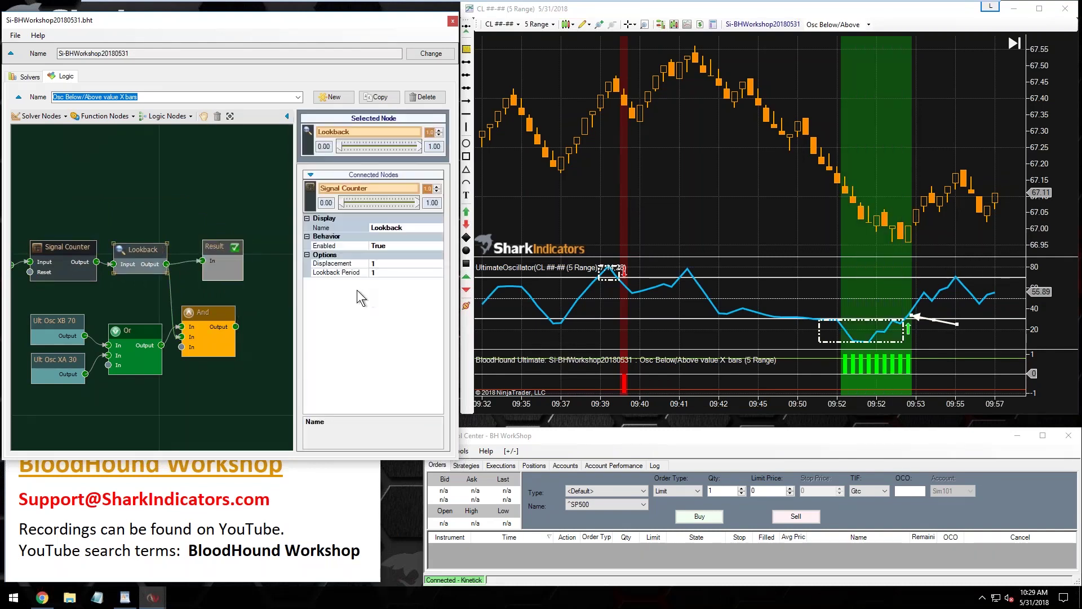
{"action": "left_click", "coordinate": [334, 266]}
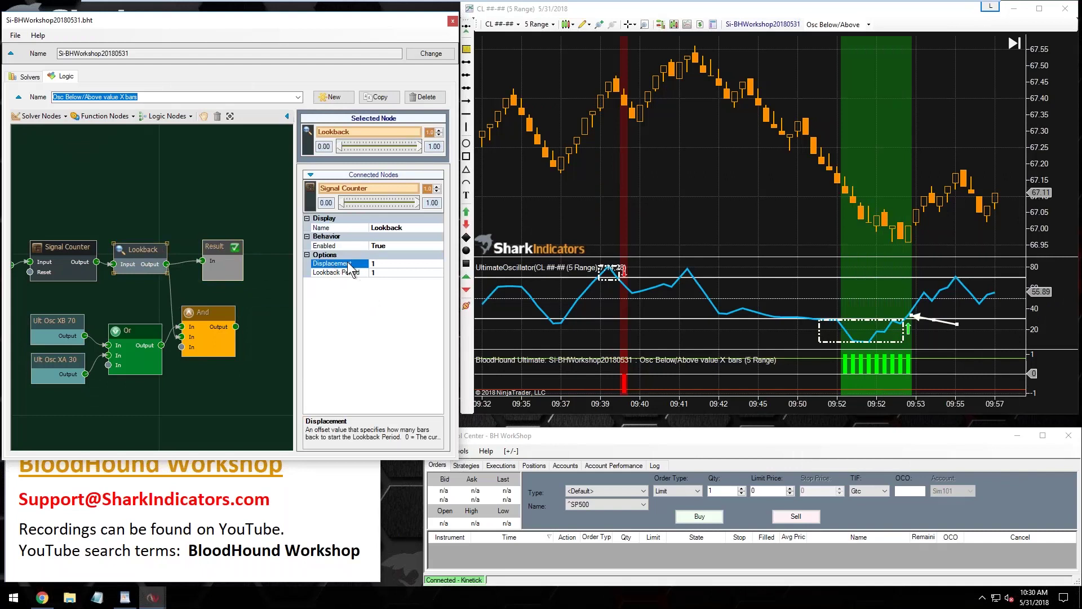
{"action": "left_click", "coordinate": [373, 263]}
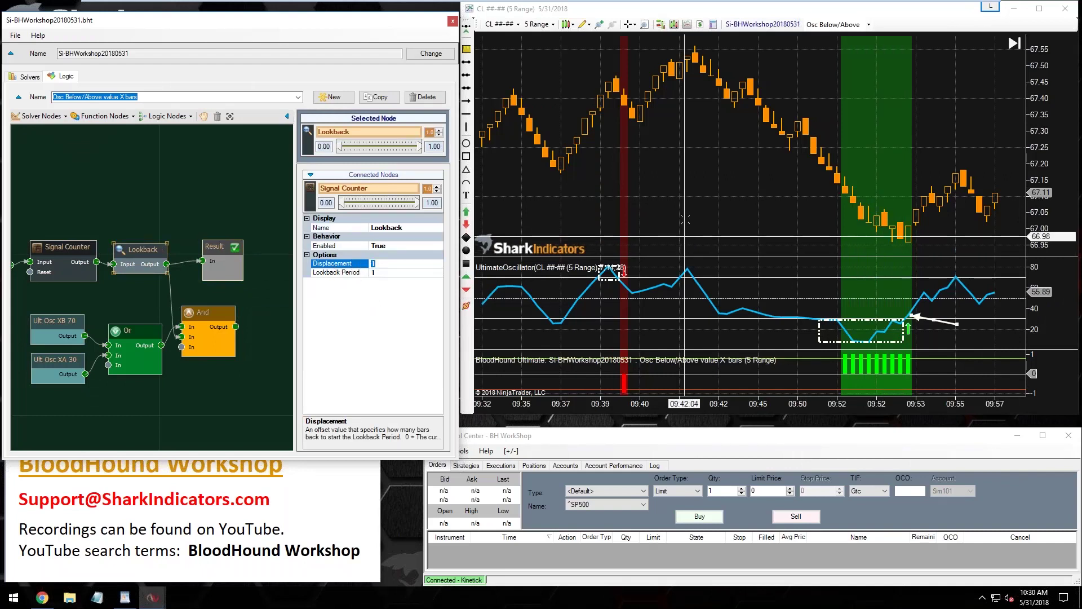
{"action": "left_click", "coordinate": [902, 320]}
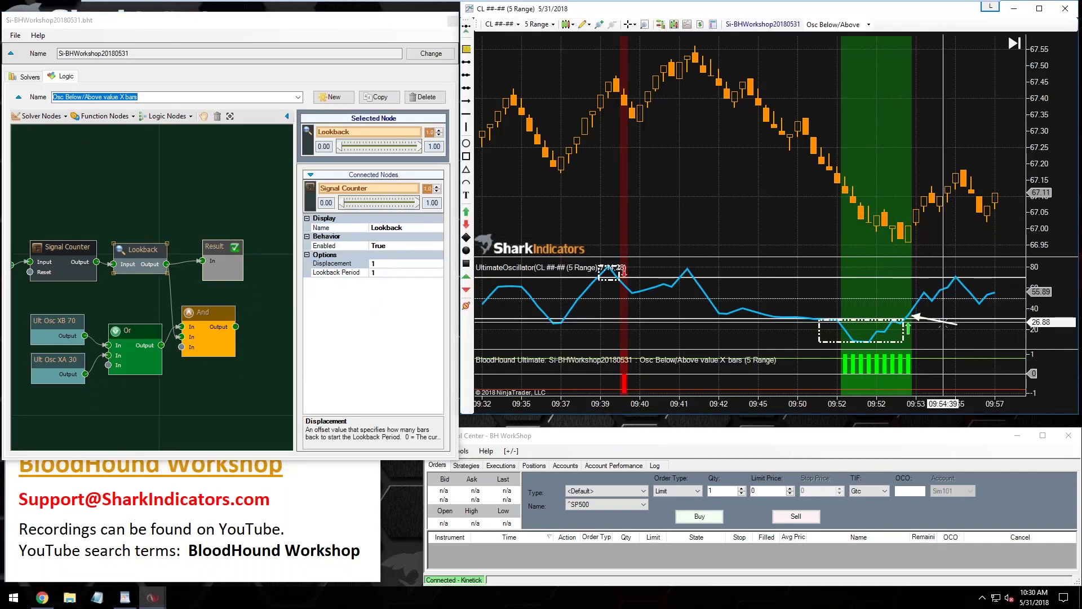
{"action": "left_click_drag", "start_coordinate": [943, 320], "coordinate": [660, 293]}
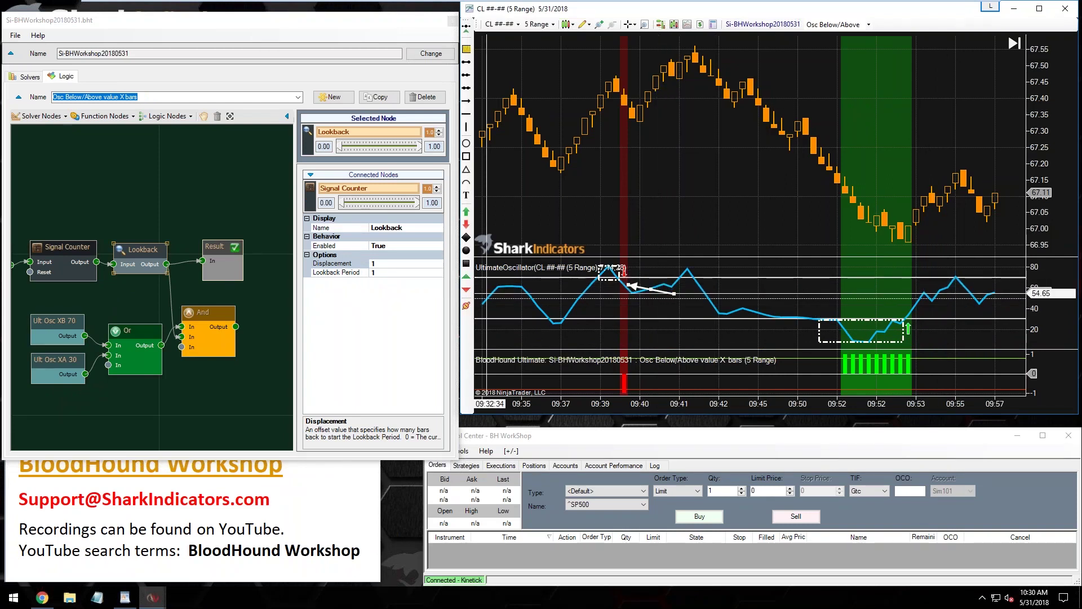
Bring the Ult Oscillator threshold solver into view, shift Signal Counter slightly and display its settings.
{"action": "left_click_drag", "start_coordinate": [93, 215], "coordinate": [165, 216]}
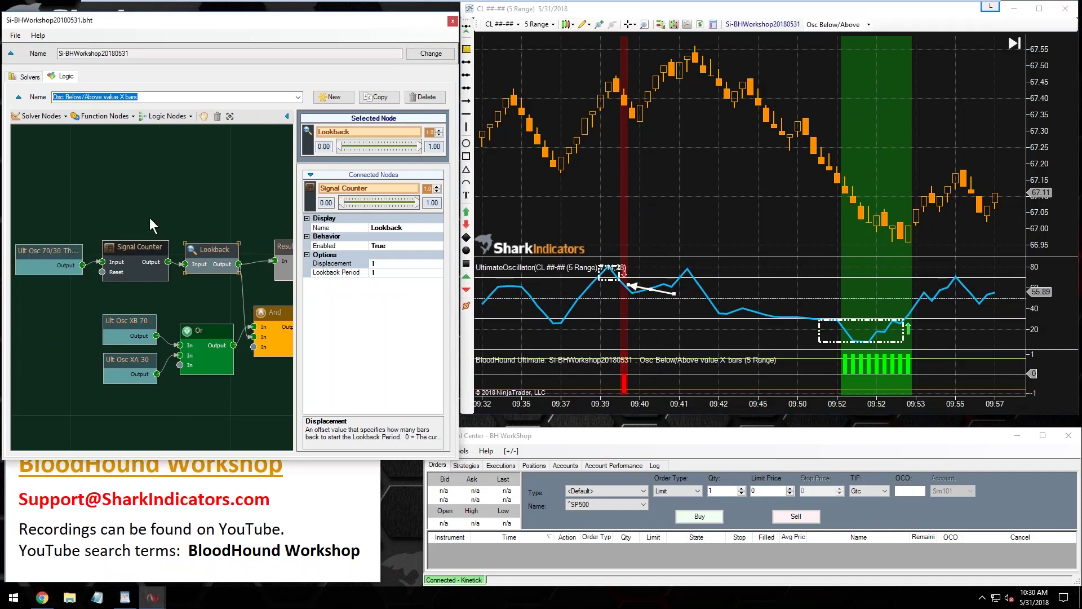
{"action": "left_click", "coordinate": [133, 248]}
{"action": "left_click_drag", "start_coordinate": [133, 247], "coordinate": [127, 247]}
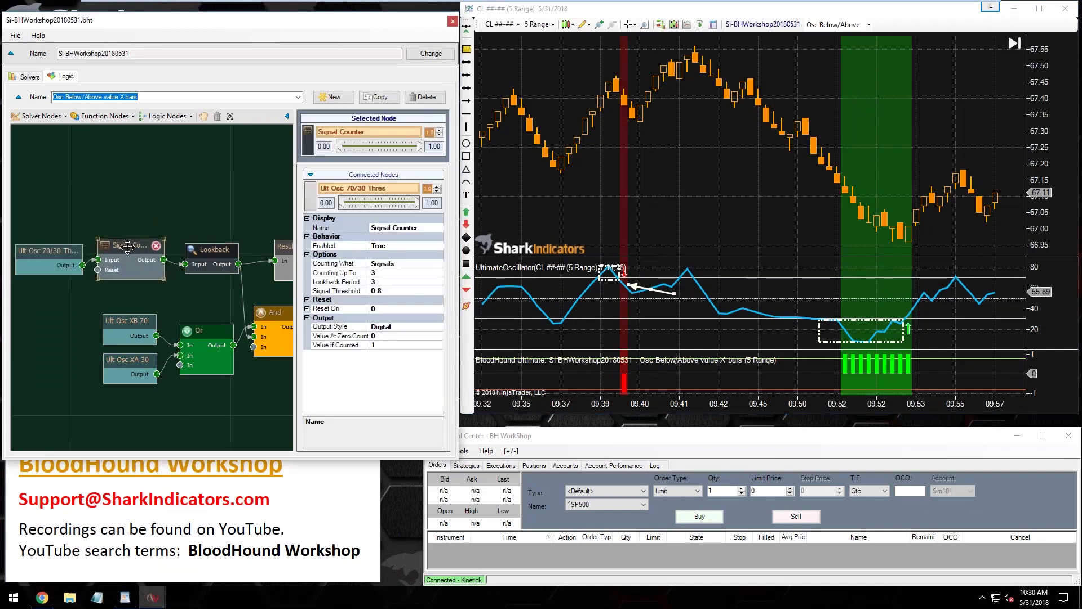
{"action": "left_click_drag", "start_coordinate": [219, 217], "coordinate": [214, 217]}
Reposition the arrow line around the short signal so it points at the bar just after the oscillator crosses below 70.
{"action": "left_click", "coordinate": [646, 286]}
{"action": "left_click_drag", "start_coordinate": [646, 287], "coordinate": [662, 294]}
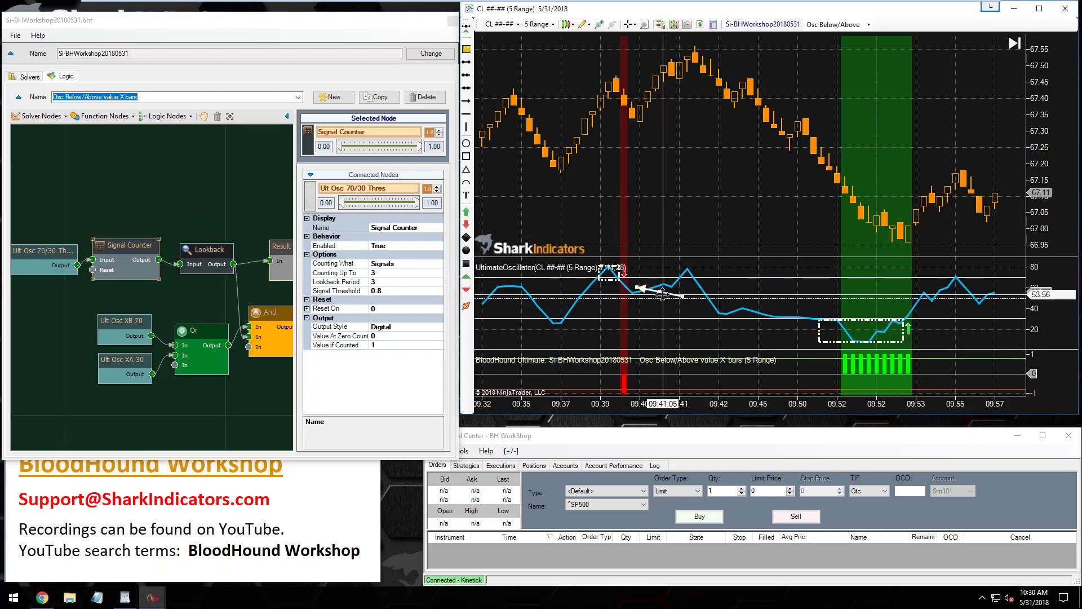
{"action": "left_click_drag", "start_coordinate": [660, 294], "coordinate": [646, 278]}
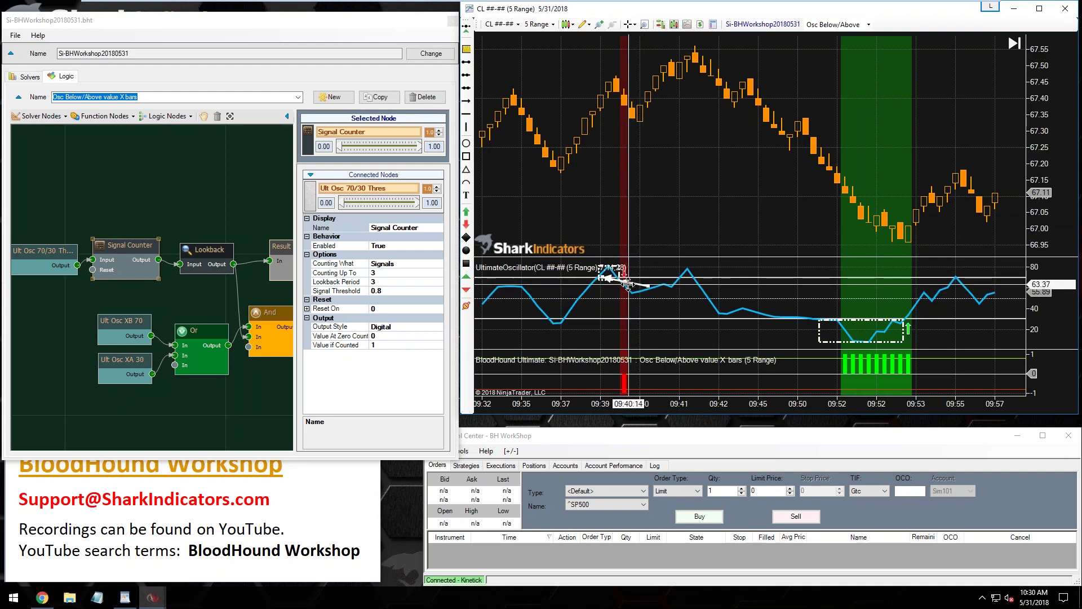
{"action": "left_click_drag", "start_coordinate": [627, 285], "coordinate": [653, 280]}
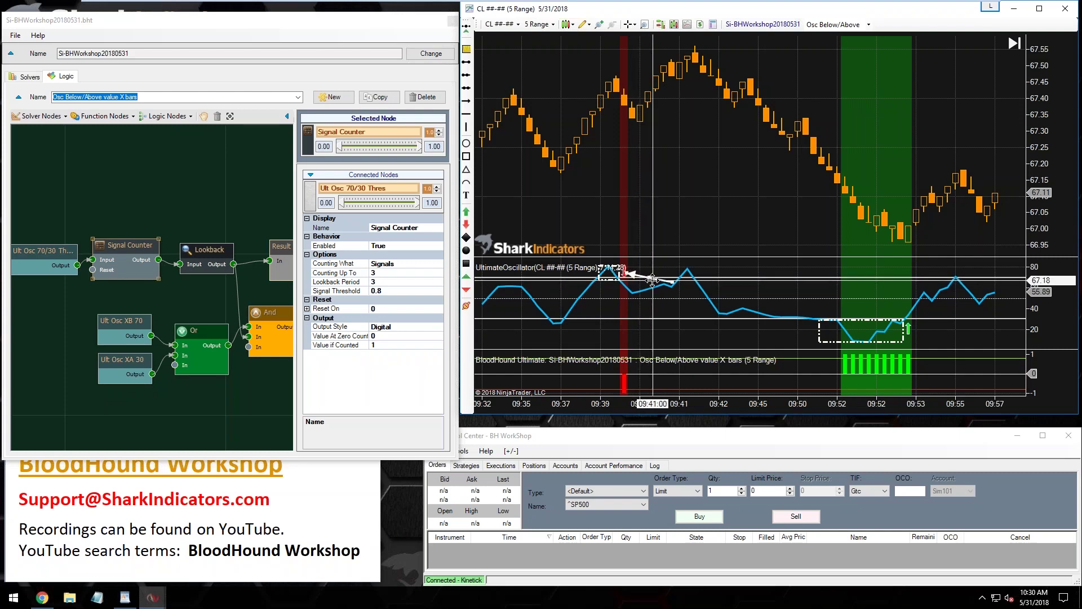
{"action": "left_click_drag", "start_coordinate": [653, 280], "coordinate": [650, 289]}
{"action": "left_click_drag", "start_coordinate": [648, 294], "coordinate": [651, 290]}
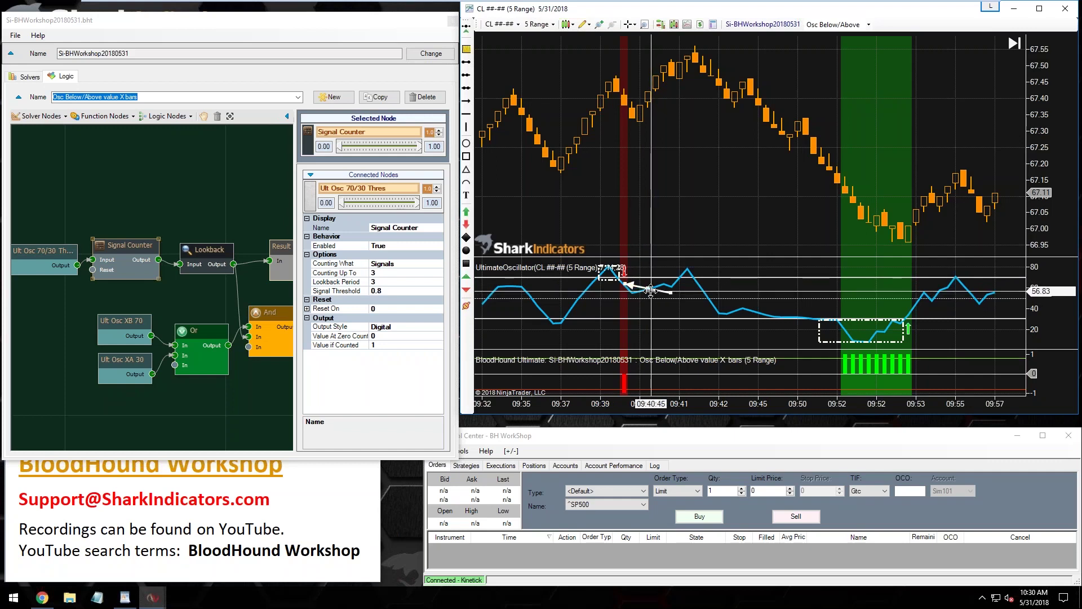
{"action": "mouse_move", "coordinate": [648, 287]}
{"action": "left_mouse_down"}
{"action": "mouse_move", "coordinate": [641, 280]}
{"action": "mouse_move", "coordinate": [905, 337]}
{"action": "mouse_move", "coordinate": [835, 329]}
{"action": "mouse_move", "coordinate": [727, 293]}
{"action": "mouse_move", "coordinate": [652, 289]}
{"action": "left_mouse_up"}
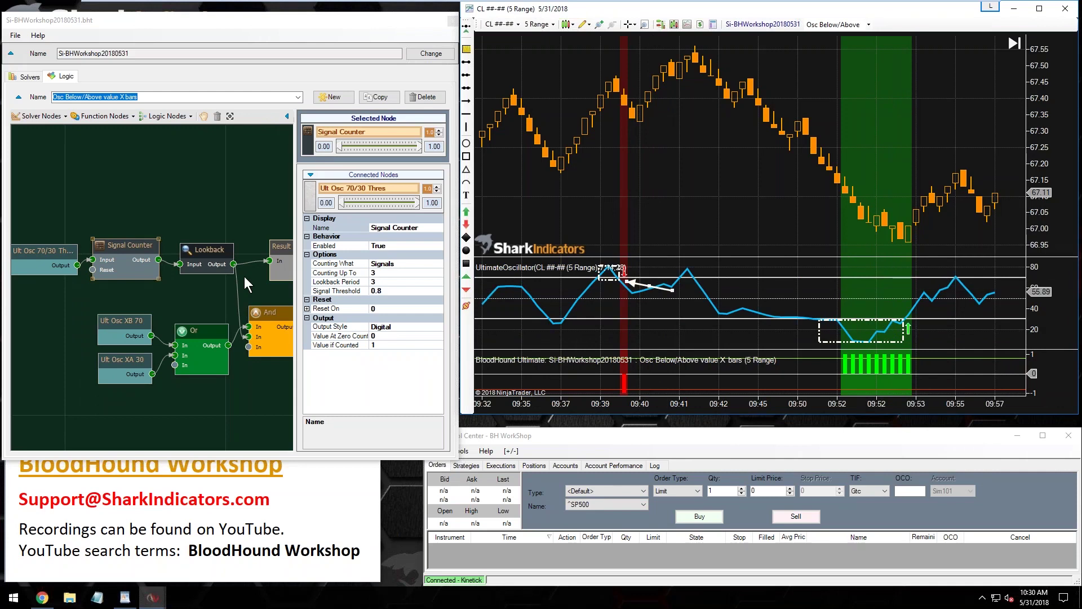
Move Lookback above the other nodes and feed And from Signal Counter instead of from Lookback.
{"action": "left_click_drag", "start_coordinate": [211, 206], "coordinate": [162, 207]}
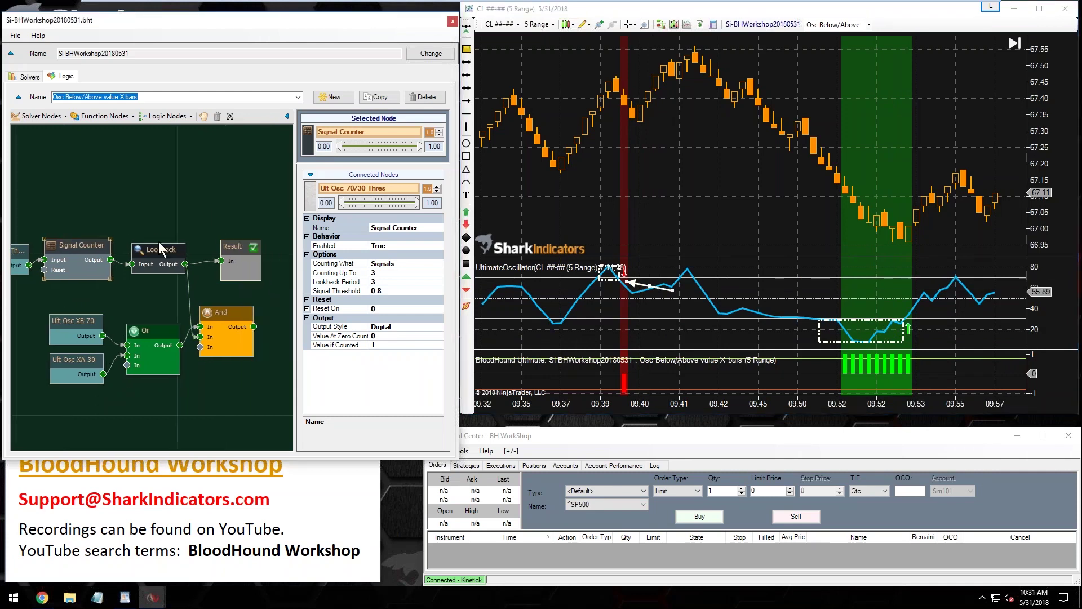
{"action": "left_click_drag", "start_coordinate": [151, 250], "coordinate": [157, 203]}
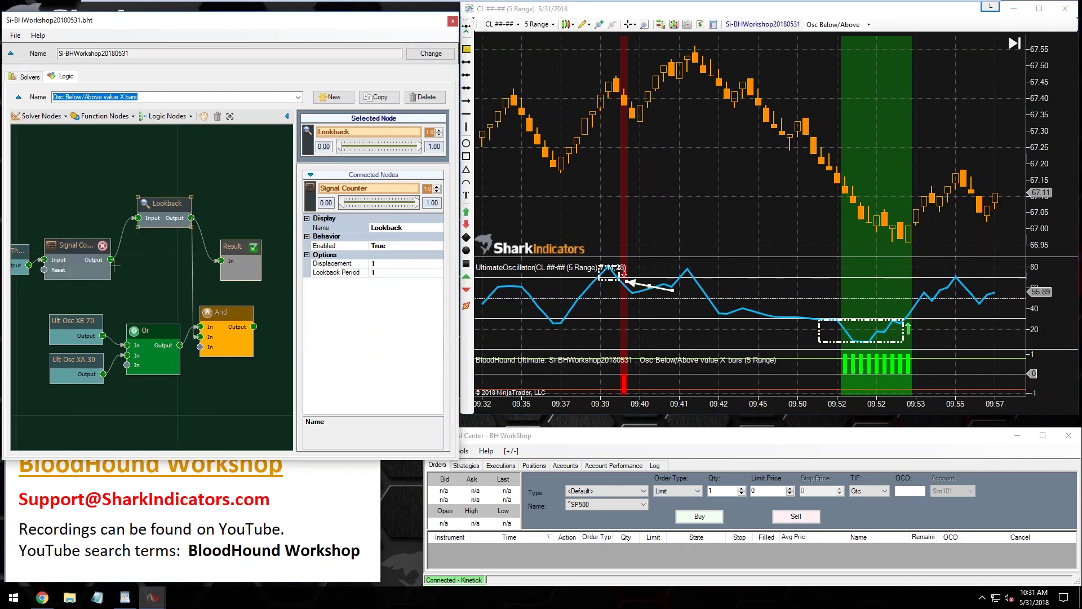
{"action": "left_click", "coordinate": [195, 277]}
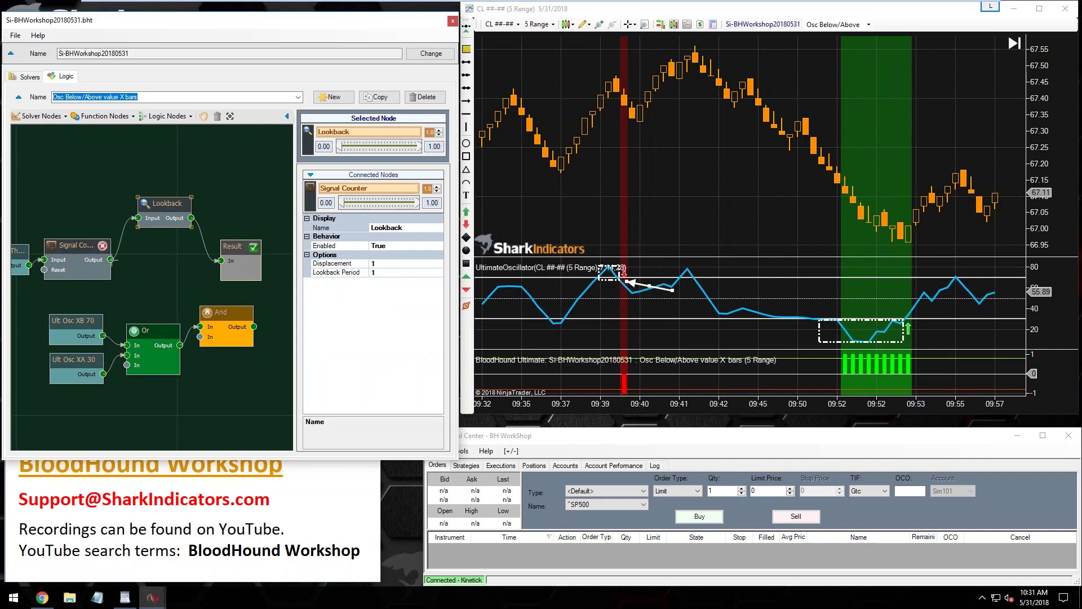
{"action": "left_click_drag", "start_coordinate": [110, 259], "coordinate": [225, 334]}
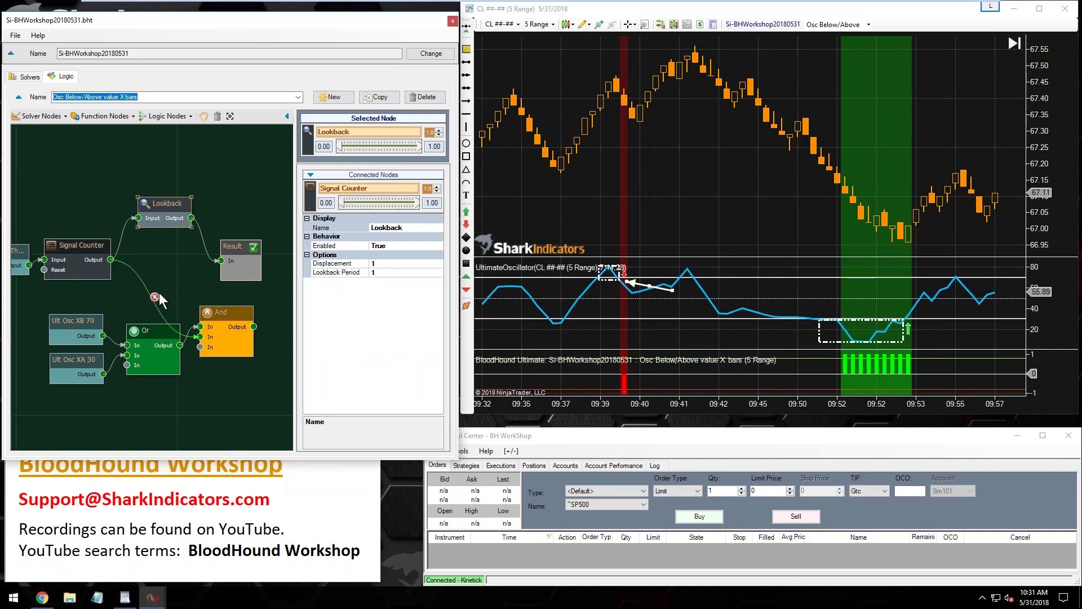
Inspect the Or node's connected solvers and the Signal Counter's Lookback Period setting.
{"action": "left_click", "coordinate": [148, 327]}
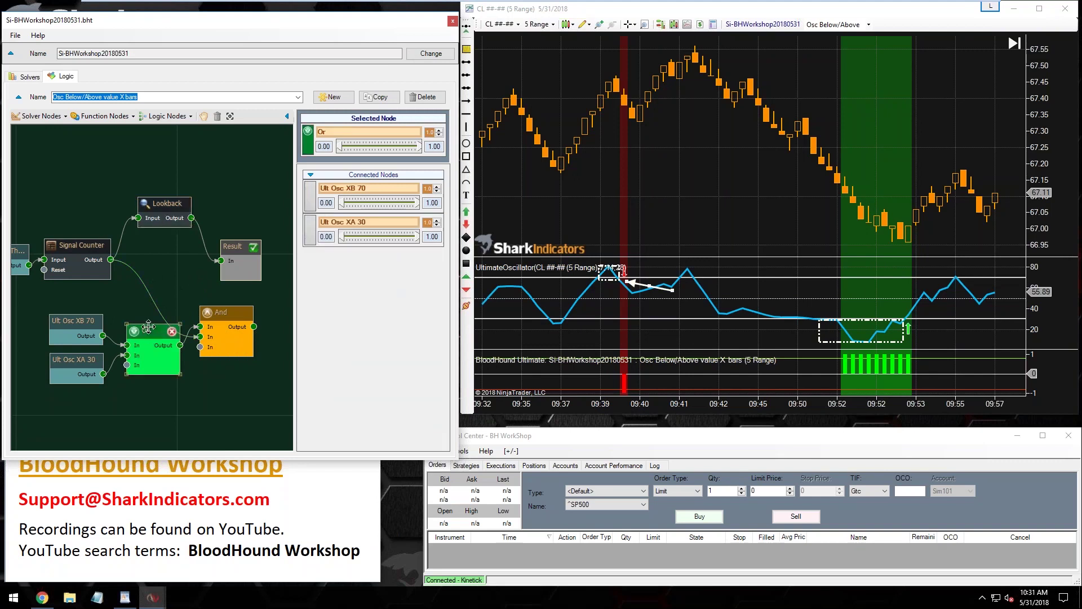
{"action": "left_click", "coordinate": [69, 247]}
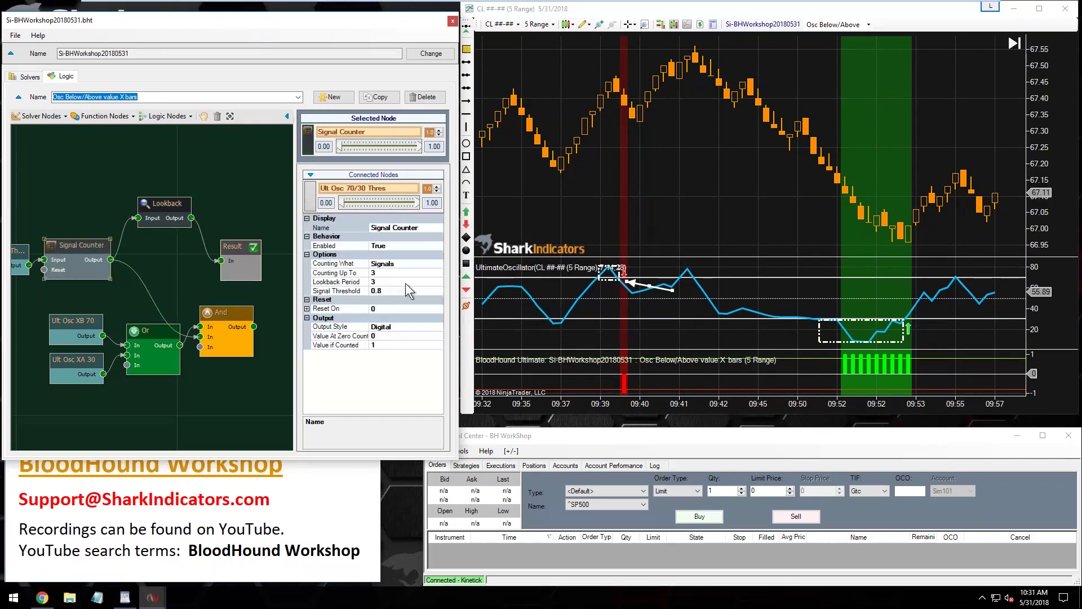
{"action": "left_click", "coordinate": [373, 282]}
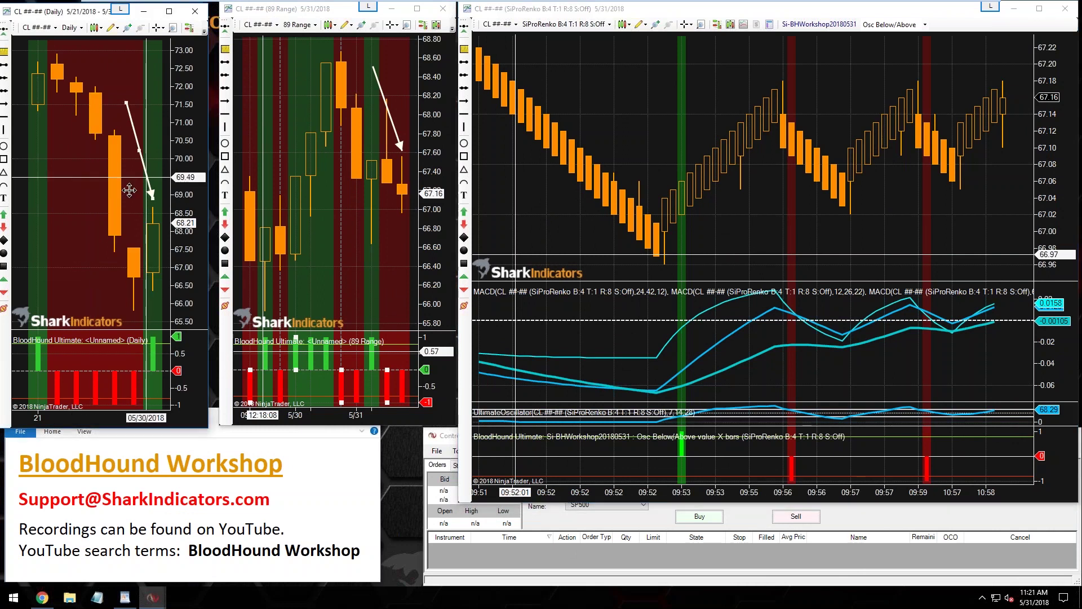
Move the arrows on the CL Daily and 89 Range charts to point at each chart's second-to-last candle.
{"action": "mouse_move", "coordinate": [148, 185]}
{"action": "left_mouse_down"}
{"action": "mouse_move", "coordinate": [117, 212]}
{"action": "mouse_move", "coordinate": [125, 221]}
{"action": "left_mouse_up"}
{"action": "left_click_drag", "start_coordinate": [106, 146], "coordinate": [131, 141]}
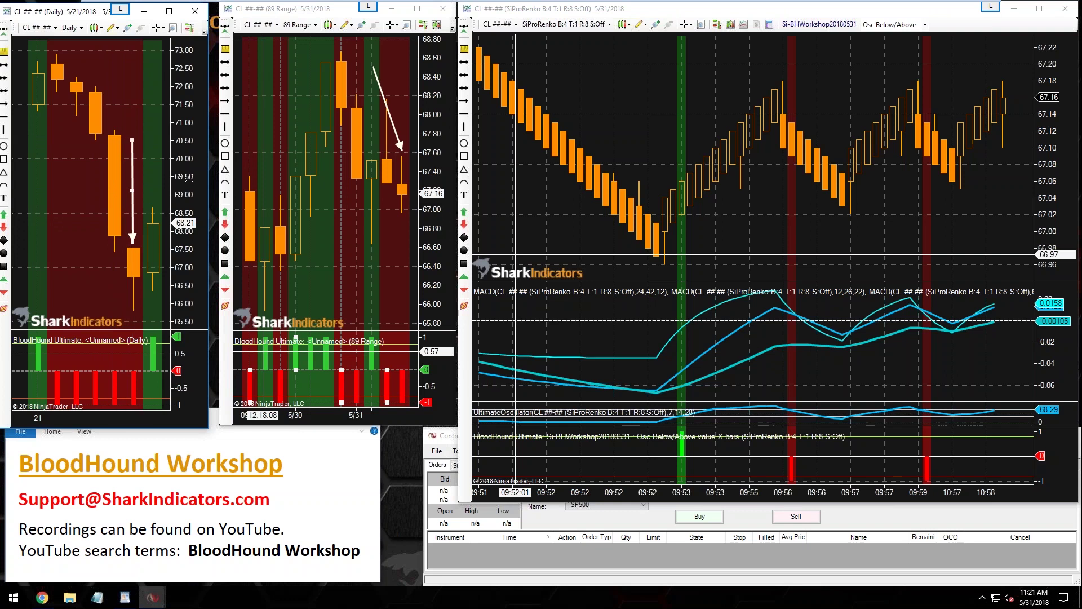
{"action": "left_click", "coordinate": [390, 119]}
{"action": "left_click_drag", "start_coordinate": [390, 120], "coordinate": [375, 114]}
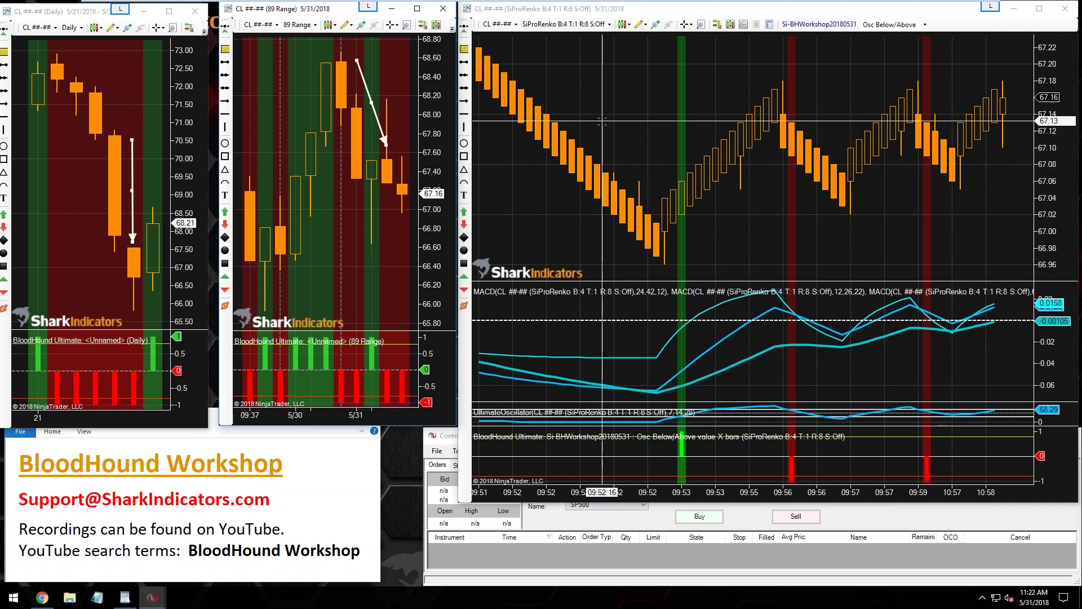
Draw an ellipse around a group of bars midway down the initial decline on the CL SiProRenko chart.
{"action": "left_click", "coordinate": [477, 155]}
{"action": "scroll", "coordinate": [477, 155], "scroll_direction": "up", "scroll_amount": 3}
{"action": "left_click", "coordinate": [463, 143]}
{"action": "left_click", "coordinate": [535, 97]}
{"action": "left_click", "coordinate": [598, 173]}
{"action": "left_click", "coordinate": [605, 181]}
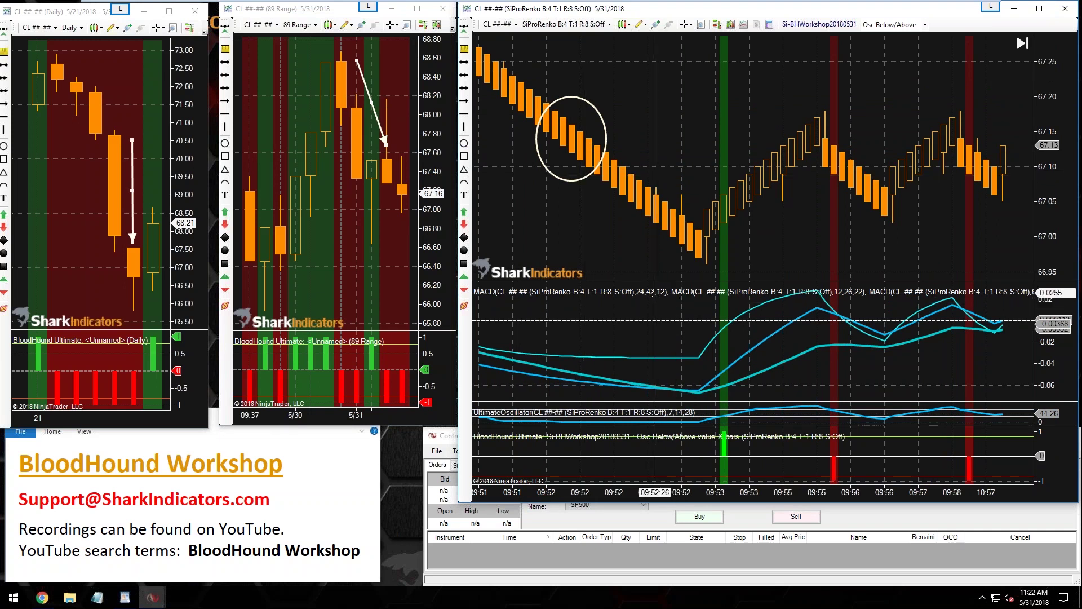
Draw an arrow in the CL SiProRenko chart's MACD panel, pointing down along the declining lines below the circled bars.
{"action": "scroll", "coordinate": [660, 345], "scroll_direction": "up", "scroll_amount": 5}
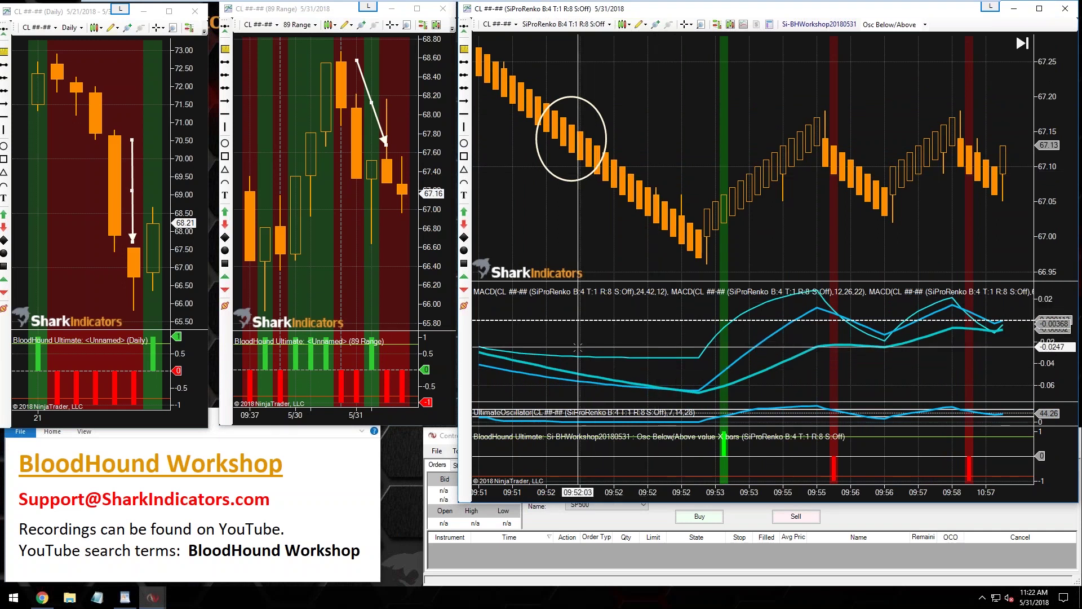
{"action": "left_click", "coordinate": [669, 363]}
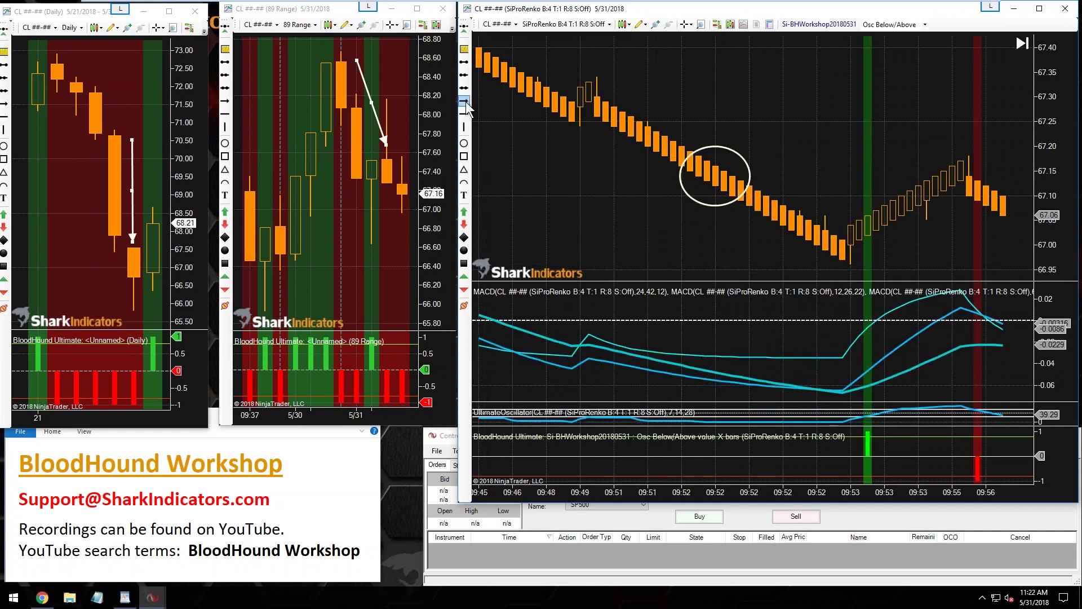
{"action": "left_click", "coordinate": [624, 336]}
{"action": "left_click", "coordinate": [699, 364]}
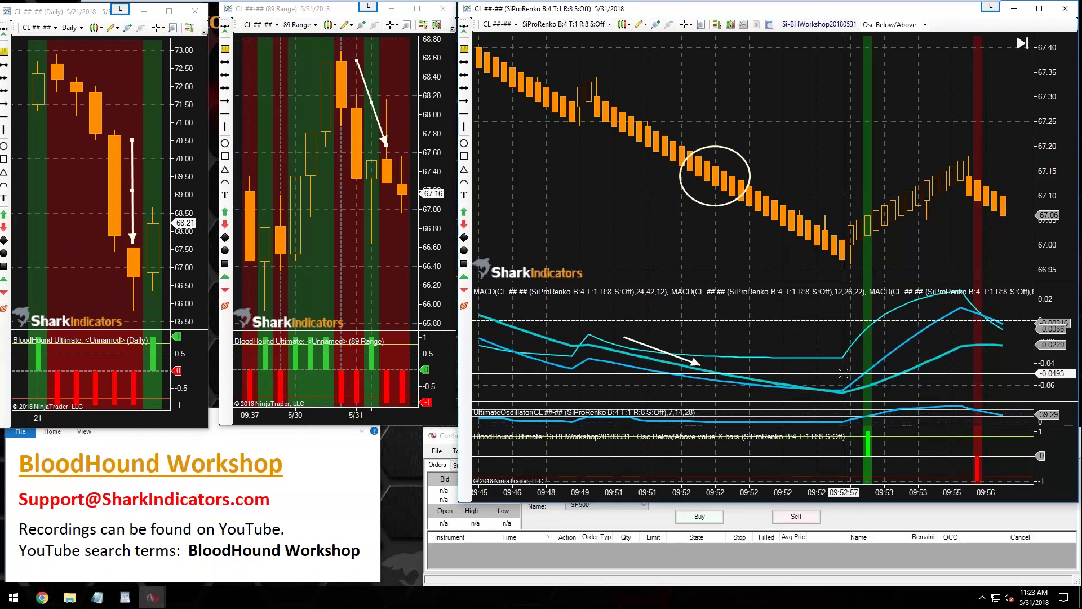
Draw a narrow rectangle around the MACD lines where they turn up at the low, just before the green signal.
{"action": "left_click", "coordinate": [463, 156]}
{"action": "left_click", "coordinate": [844, 342]}
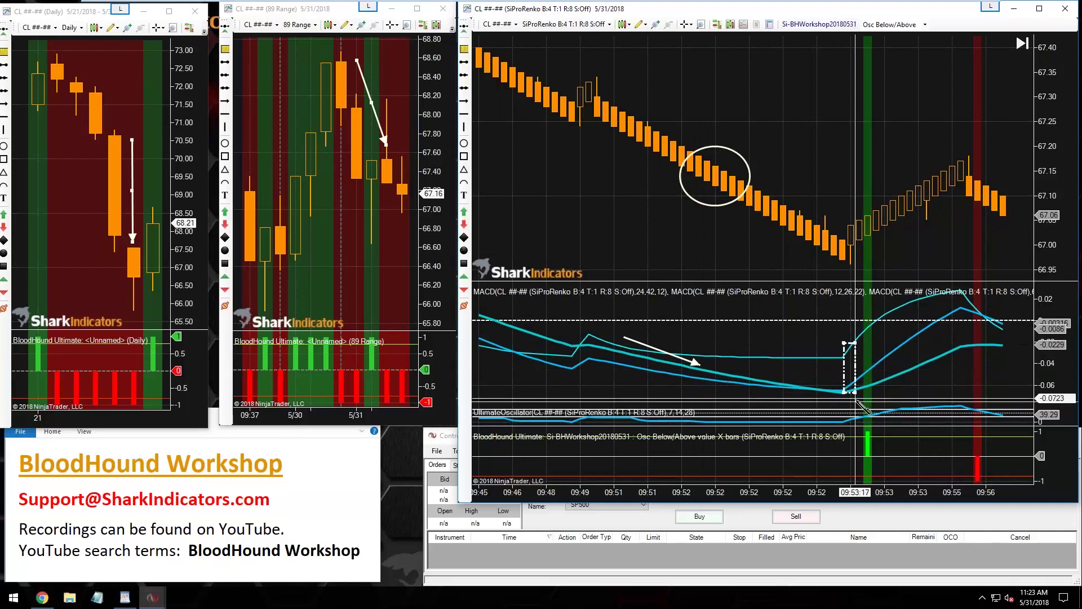
{"action": "left_click", "coordinate": [857, 390]}
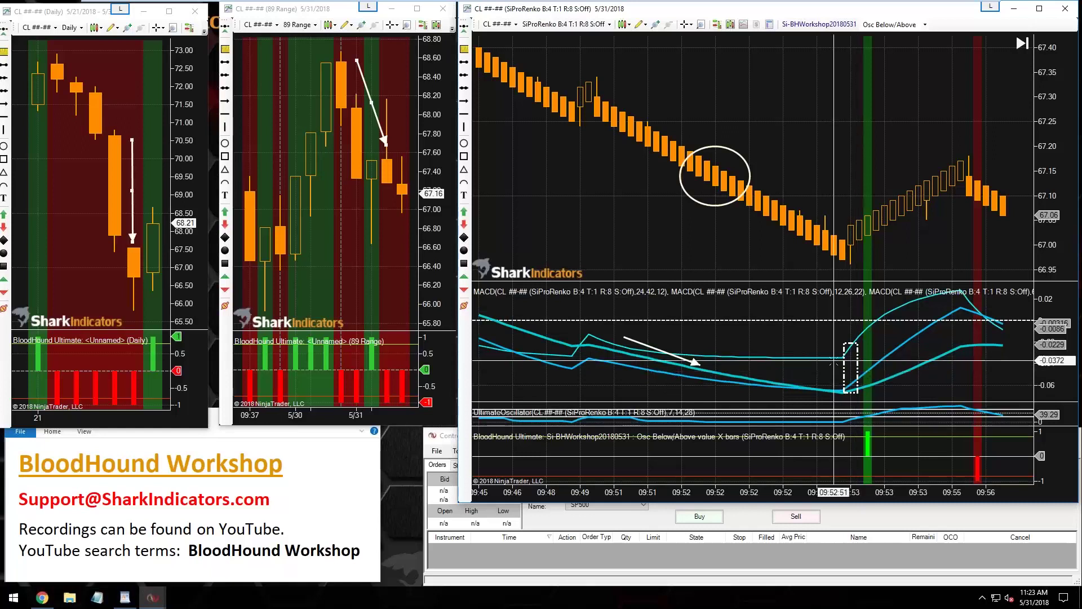
Mark the MACD turning points near 09:35 with a green up arrow under the slowest line and red down arrows above the other two.
{"action": "scroll", "coordinate": [834, 361], "scroll_direction": "up", "scroll_amount": 5}
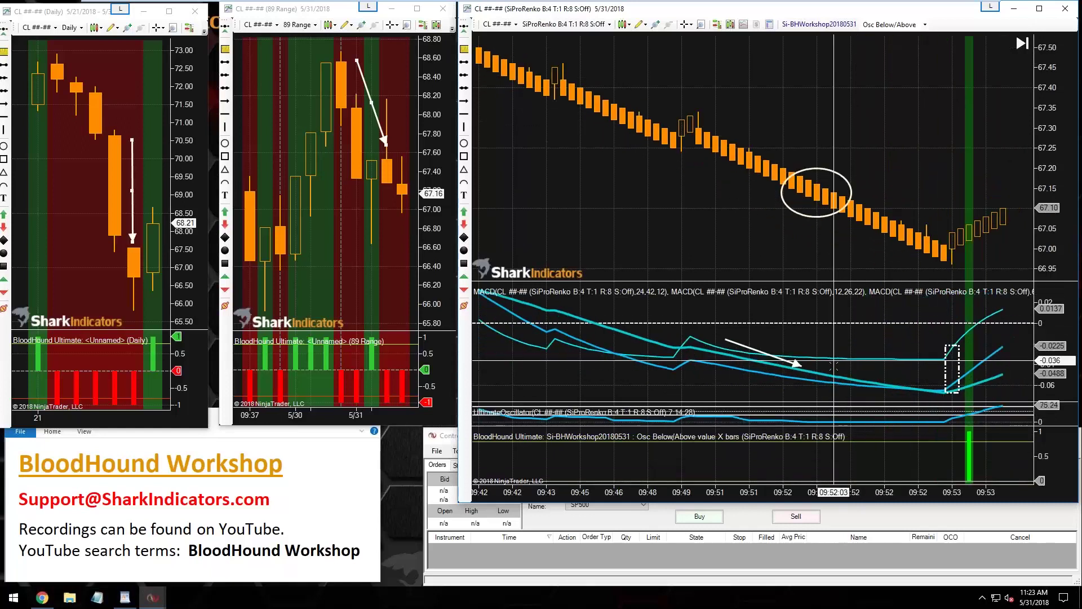
{"action": "scroll", "coordinate": [834, 375], "scroll_direction": "up", "scroll_amount": 3}
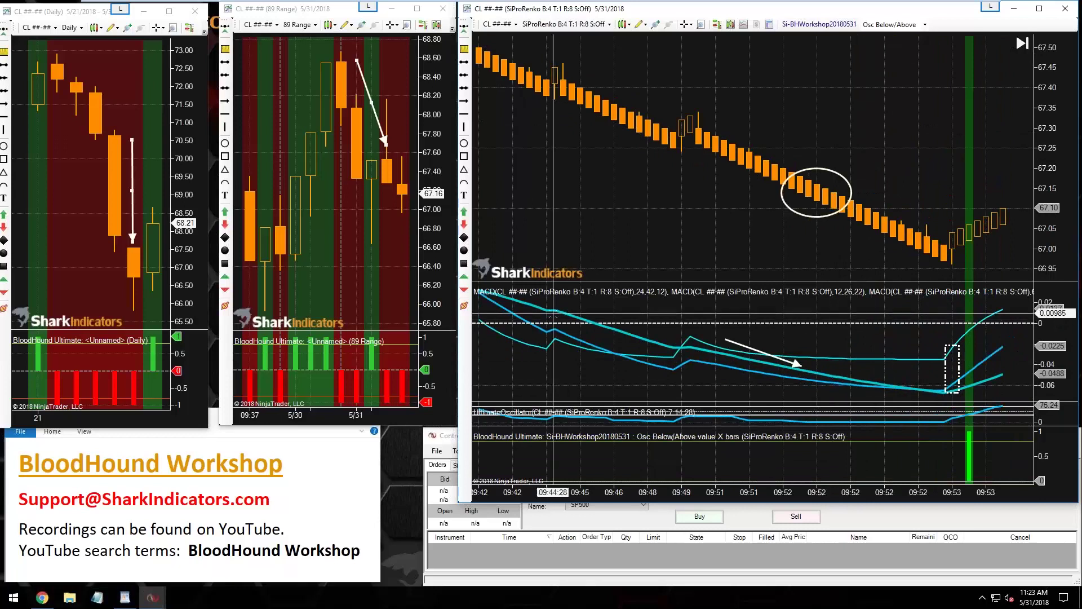
{"action": "scroll", "coordinate": [562, 324], "scroll_direction": "up", "scroll_amount": 5}
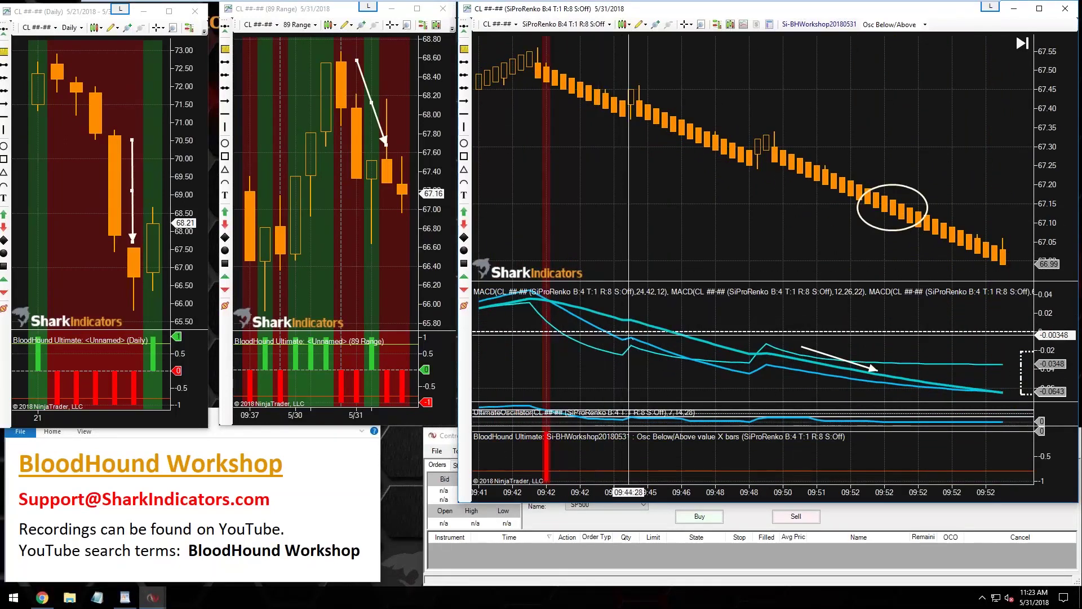
{"action": "scroll", "coordinate": [631, 337], "scroll_direction": "up", "scroll_amount": 10}
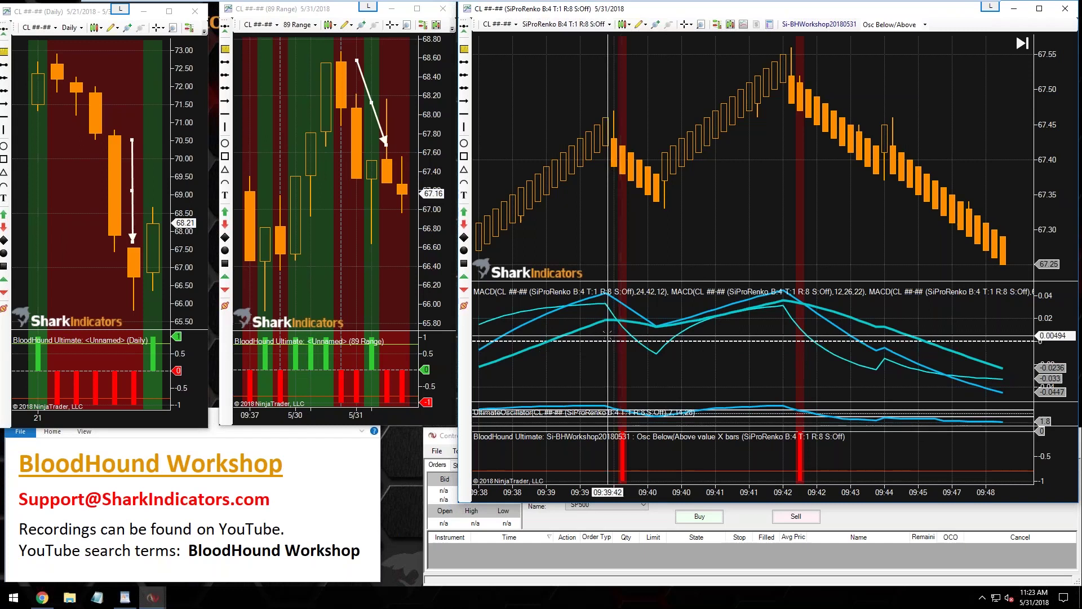
{"action": "scroll", "coordinate": [768, 334], "scroll_direction": "up", "scroll_amount": 5}
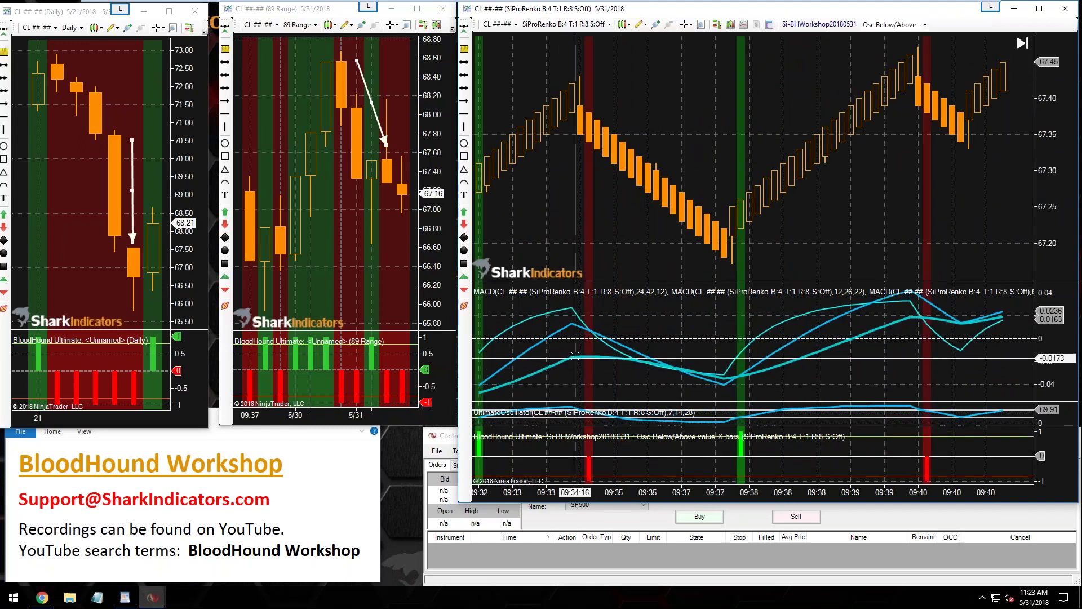
{"action": "scroll", "coordinate": [574, 377], "scroll_direction": "up", "scroll_amount": 3}
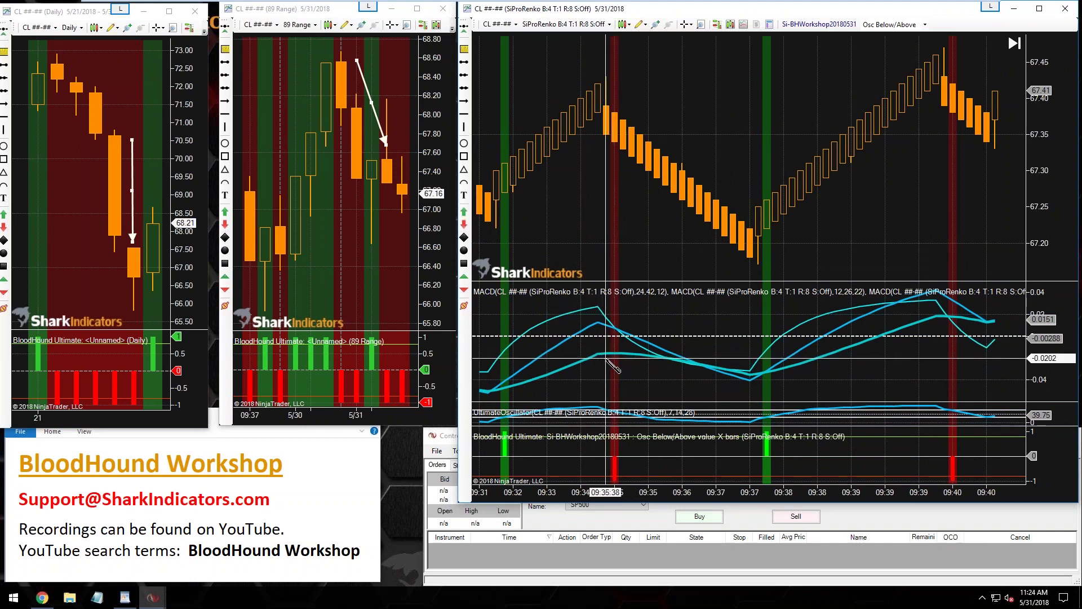
{"action": "left_click", "coordinate": [607, 357]}
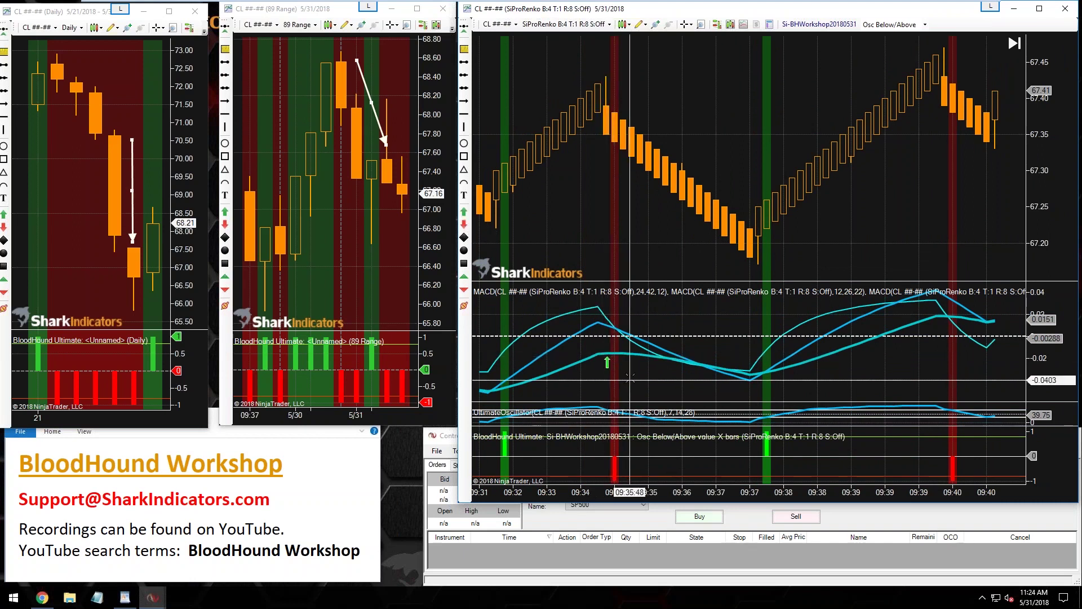
{"action": "left_click", "coordinate": [466, 225]}
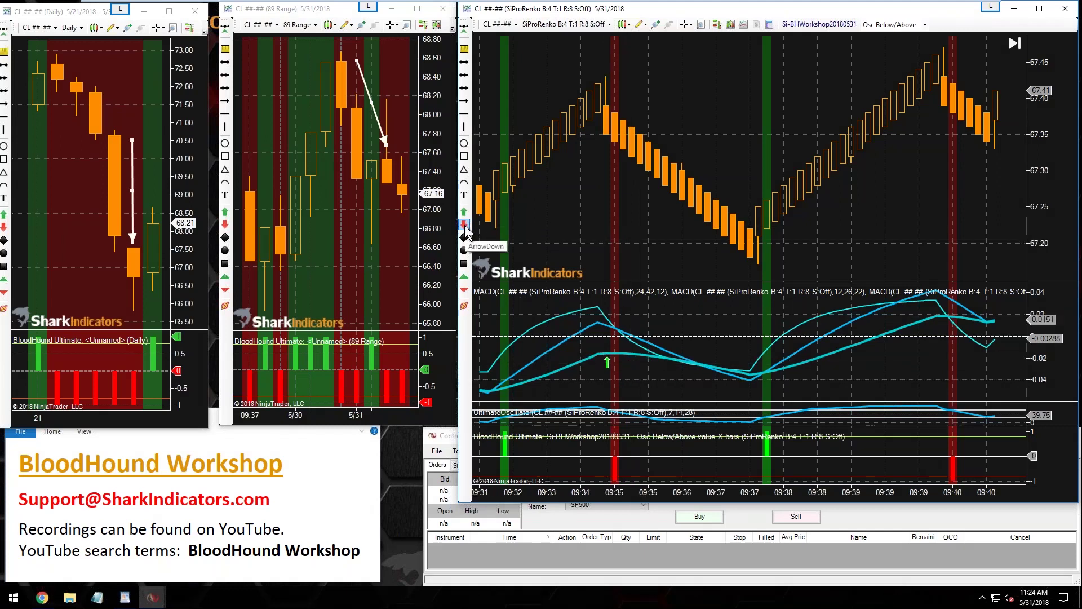
{"action": "left_click", "coordinate": [605, 320]}
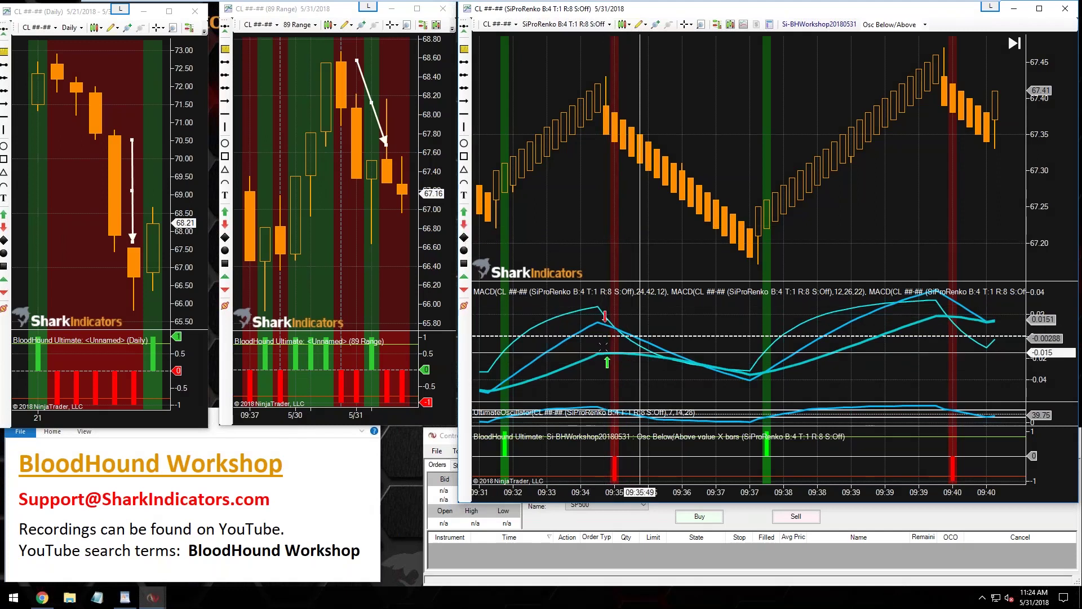
{"action": "left_click", "coordinate": [465, 226]}
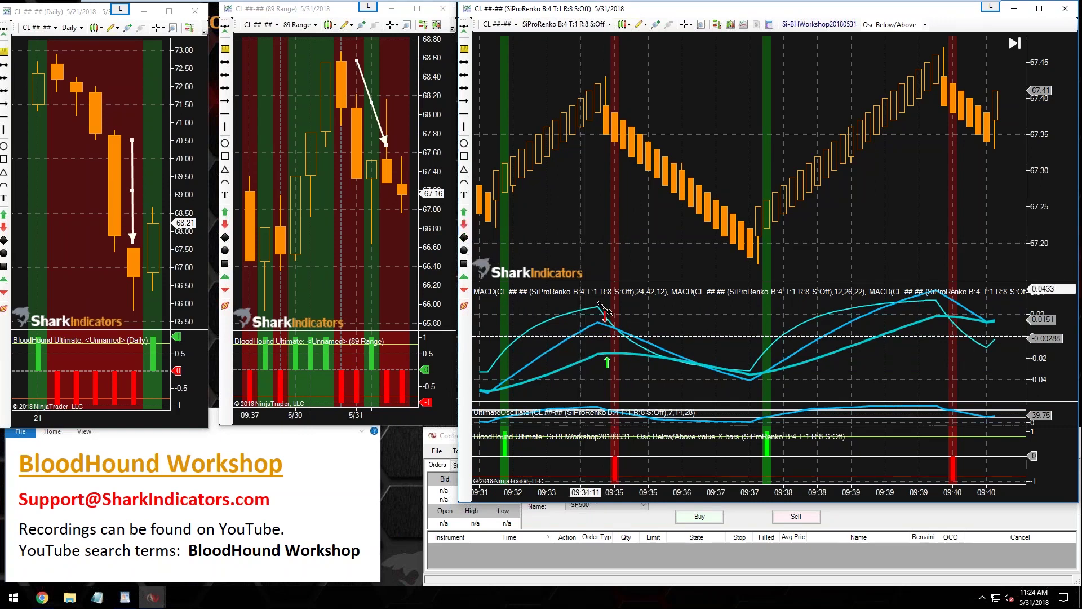
{"action": "left_click", "coordinate": [601, 304]}
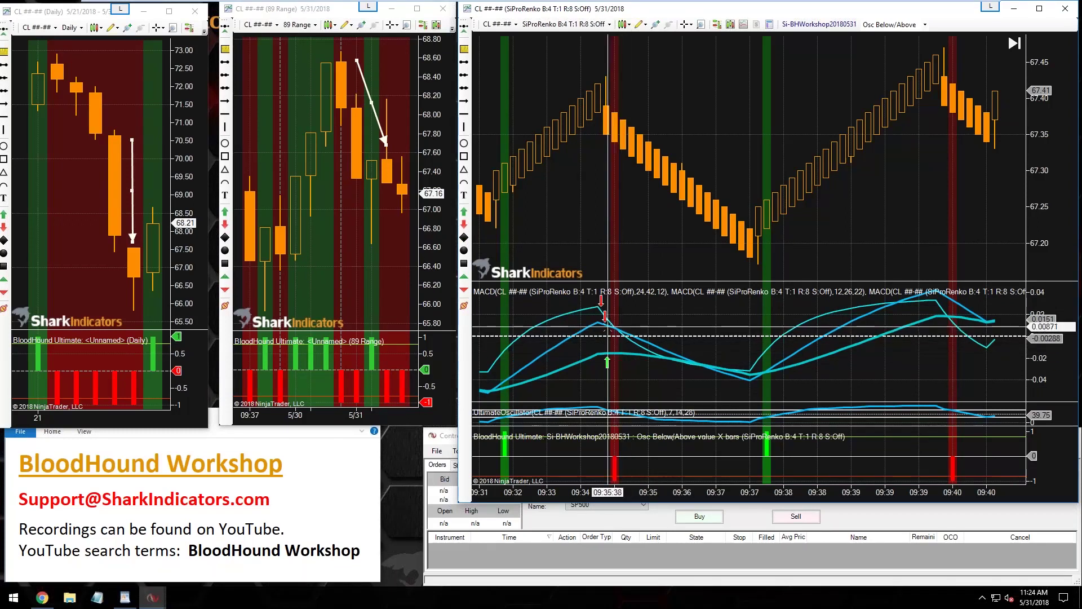
Set the SiProRenko chart's data series to load 10 days and apply it.
{"action": "left_click_drag", "start_coordinate": [619, 363], "coordinate": [677, 377]}
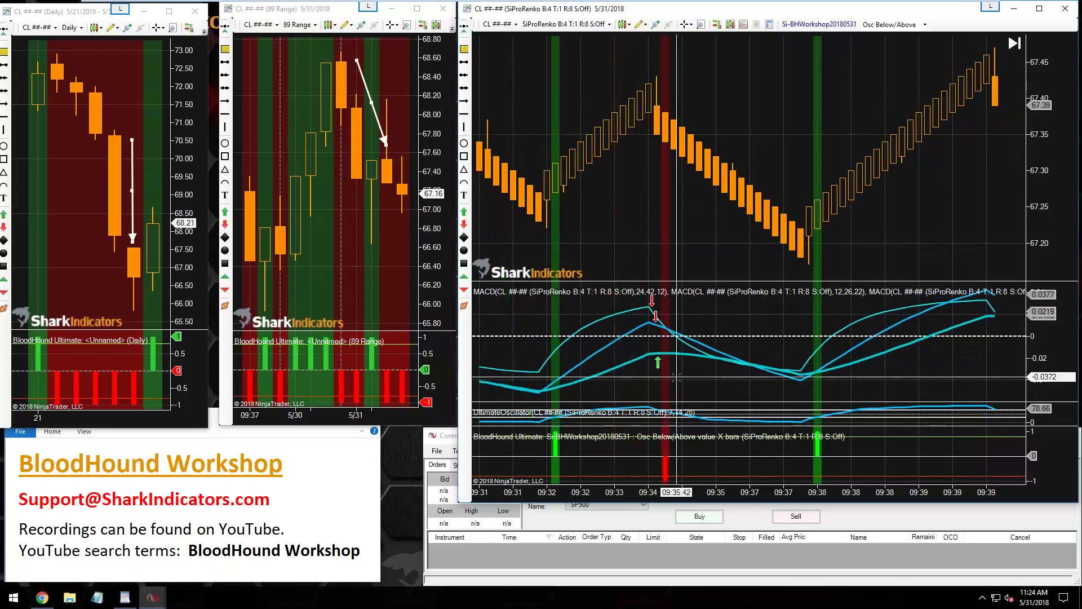
{"action": "scroll", "coordinate": [676, 376], "scroll_direction": "down", "scroll_amount": 15}
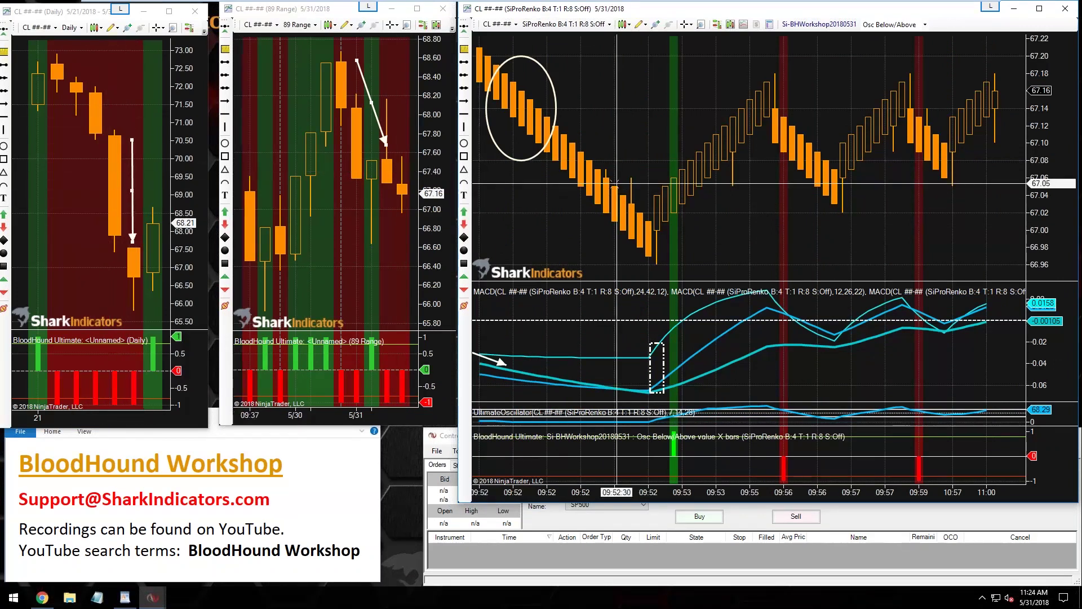
{"action": "key", "text": "ctrl+f"}
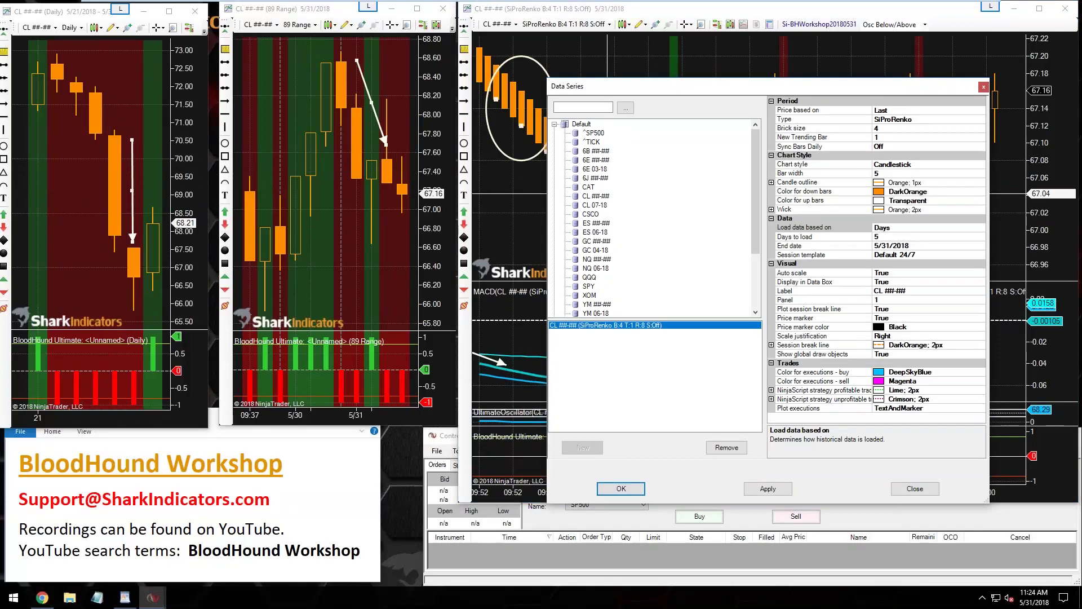
{"action": "left_click_drag", "start_coordinate": [726, 92], "coordinate": [405, 80]}
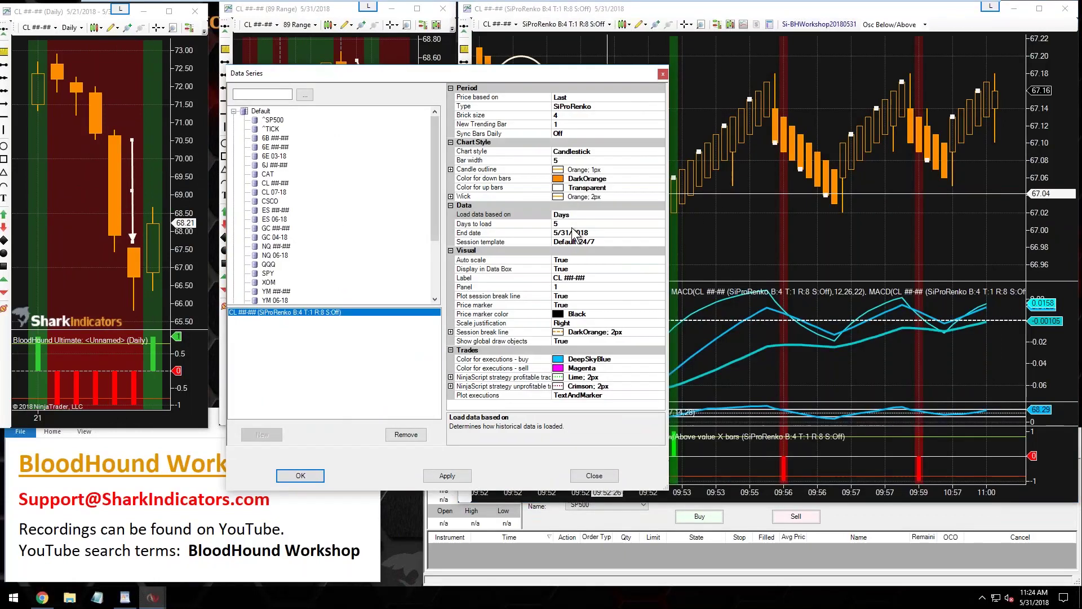
{"action": "left_click", "coordinate": [568, 226]}
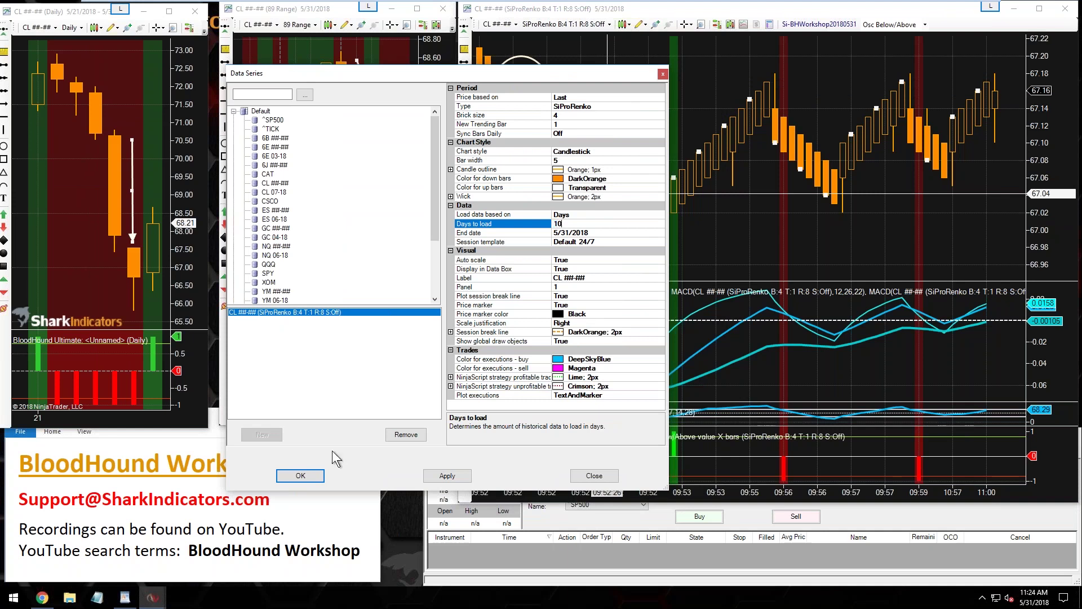
{"action": "left_click", "coordinate": [313, 478]}
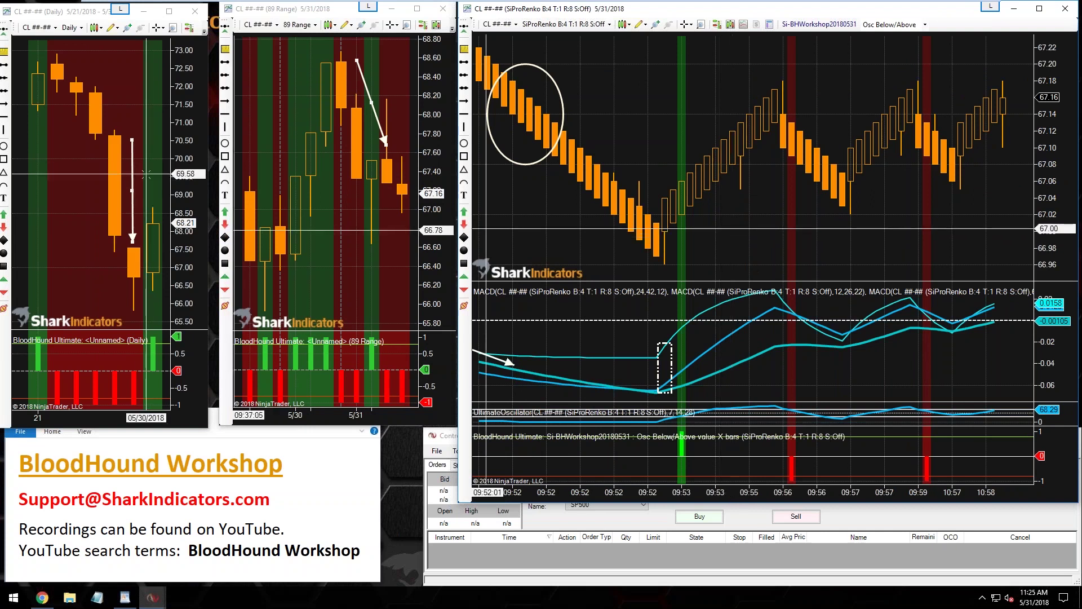
Widen the CL Daily chart and draw a rectangle around the candles preceding the first BloodHound signal.
{"action": "left_click_drag", "start_coordinate": [207, 177], "coordinate": [881, 182]}
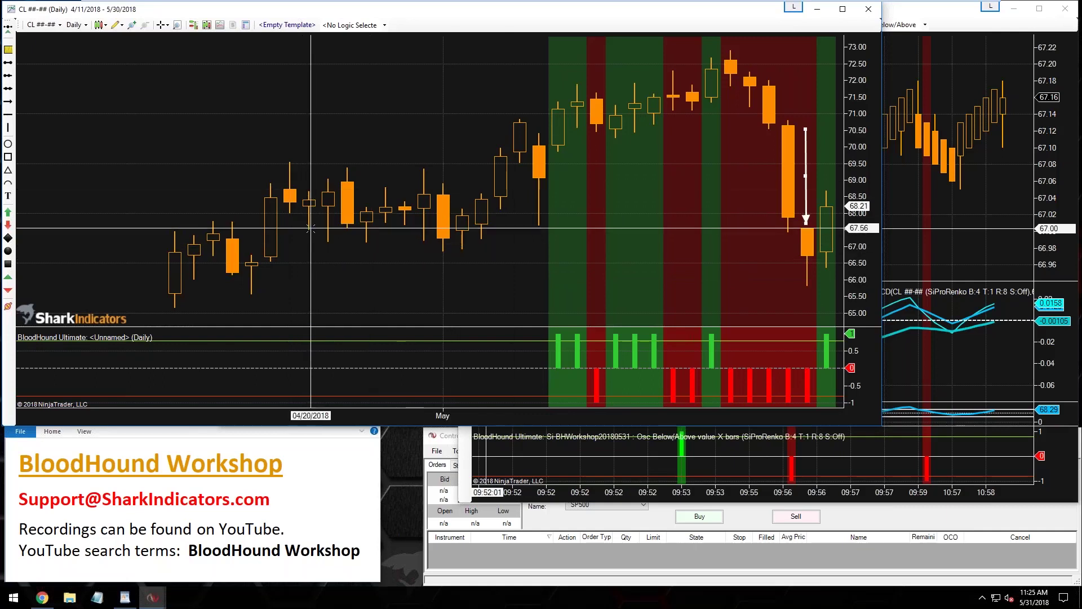
{"action": "mouse_move", "coordinate": [169, 293]}
{"action": "left_mouse_down"}
{"action": "mouse_move", "coordinate": [310, 232]}
{"action": "mouse_move", "coordinate": [539, 176]}
{"action": "mouse_move", "coordinate": [547, 115]}
{"action": "left_mouse_up"}
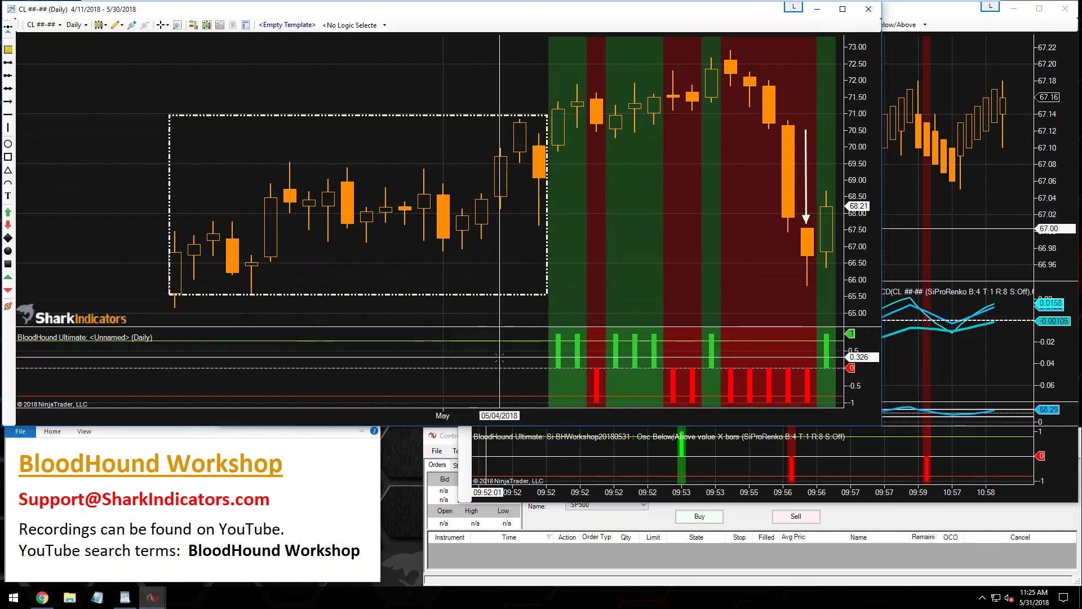
{"action": "left_click", "coordinate": [505, 294]}
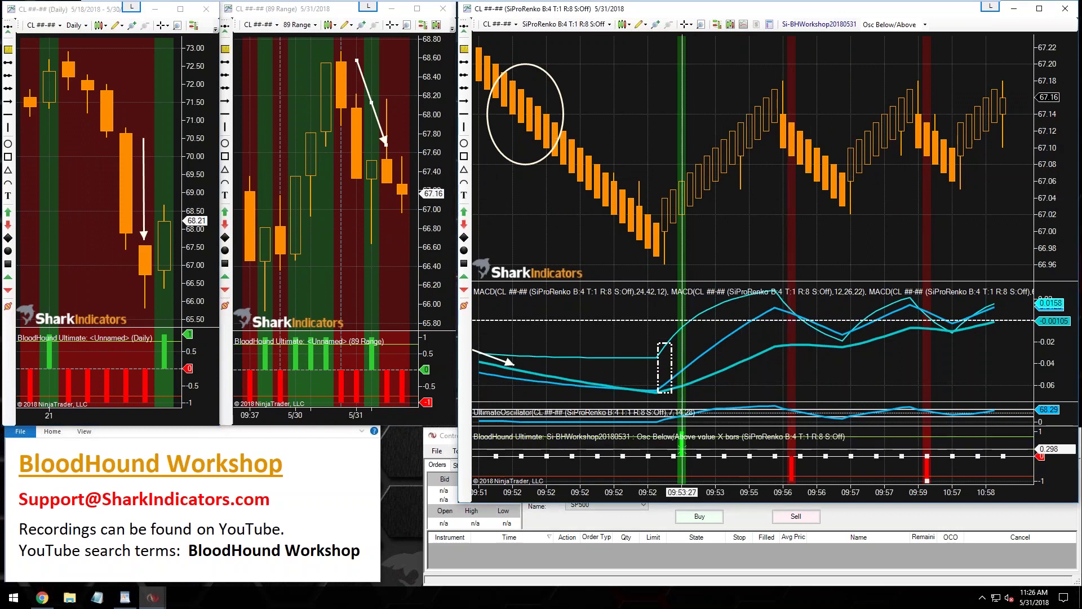
Set Days to load to 25 in the SiProRenko chart's data series.
{"action": "middle_click", "coordinate": [746, 164]}
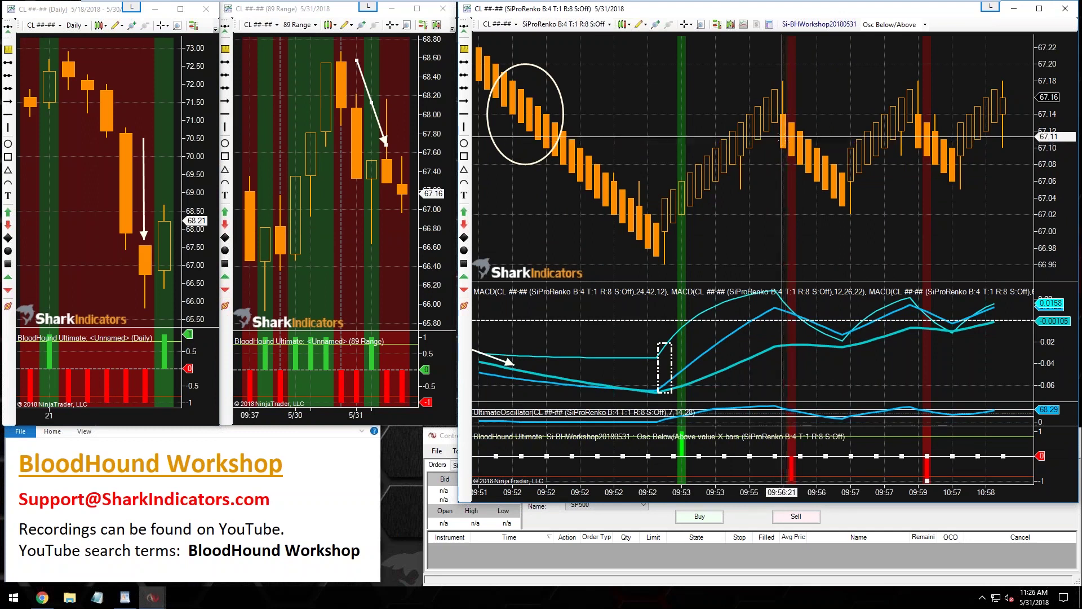
{"action": "right_click", "coordinate": [727, 100]}
{"action": "left_click", "coordinate": [764, 123]}
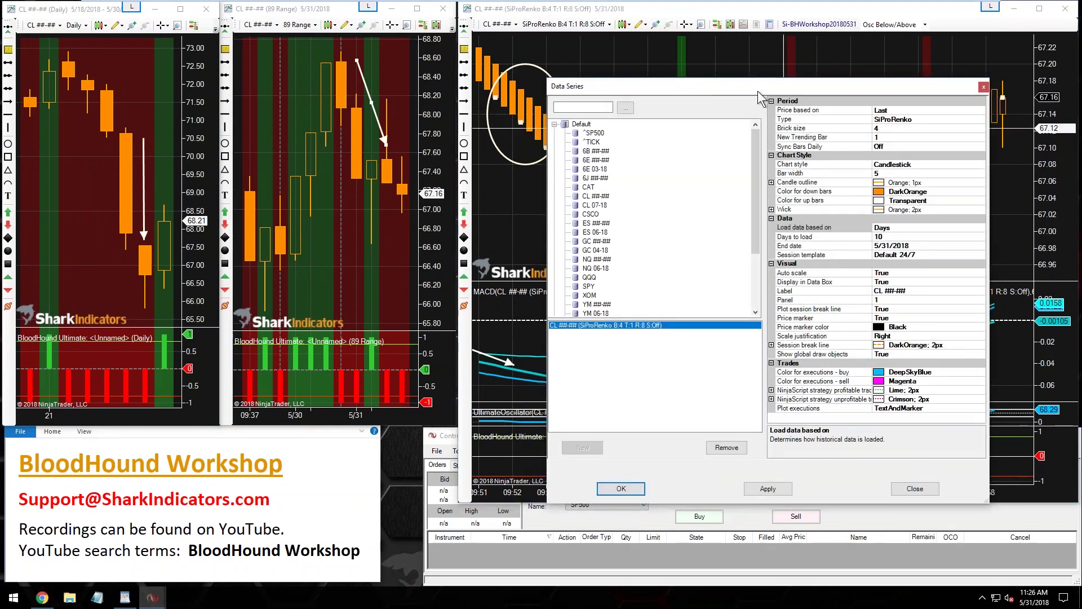
{"action": "left_click_drag", "start_coordinate": [758, 91], "coordinate": [696, 79]}
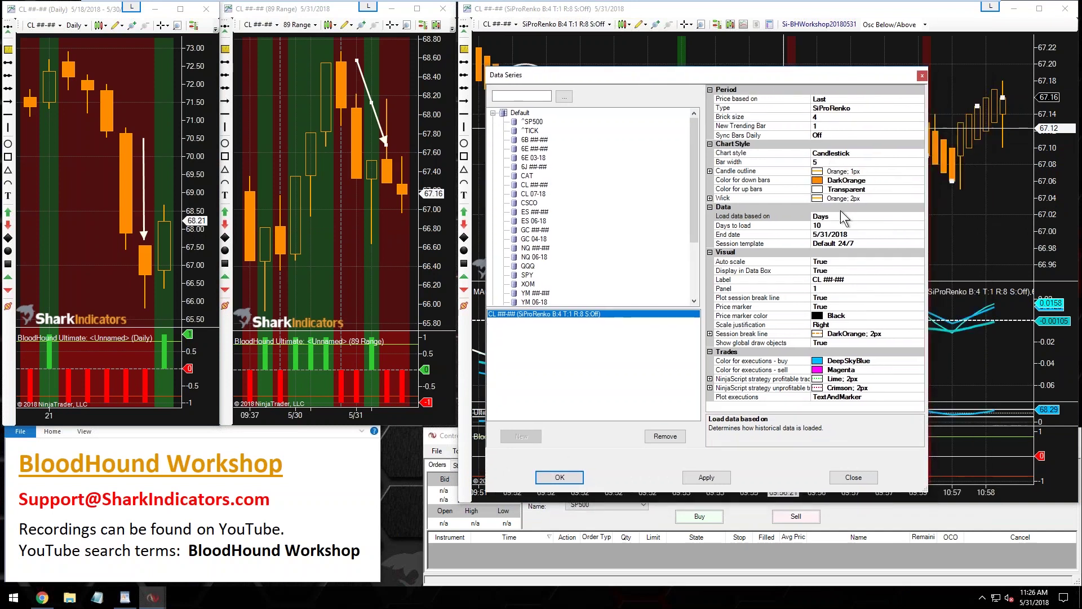
{"action": "left_click", "coordinate": [833, 227]}
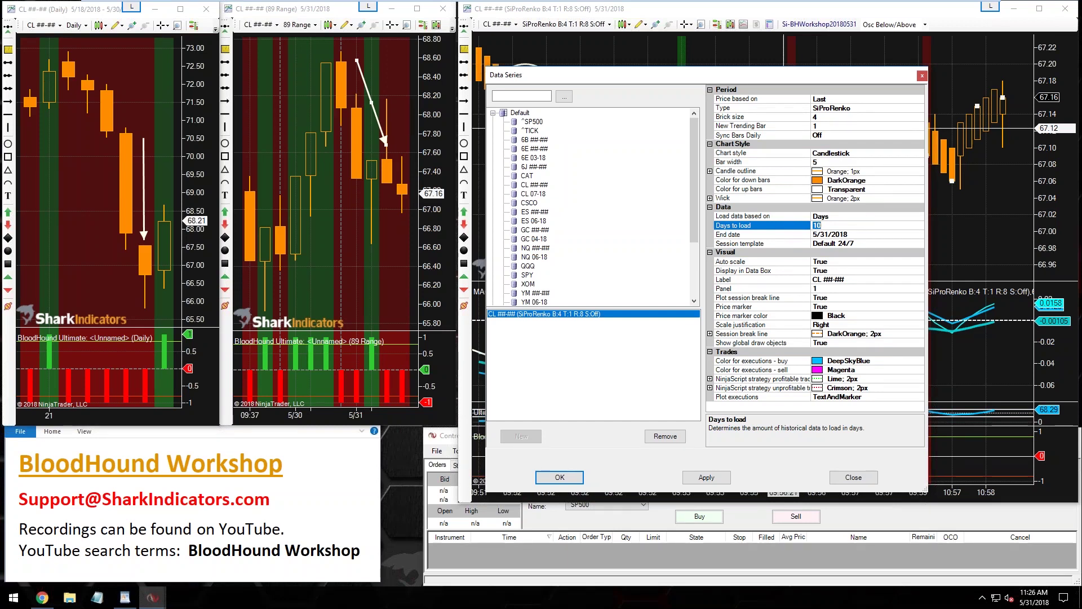
{"action": "type", "text": "25"}
{"action": "left_click_drag", "start_coordinate": [817, 225], "coordinate": [834, 224]}
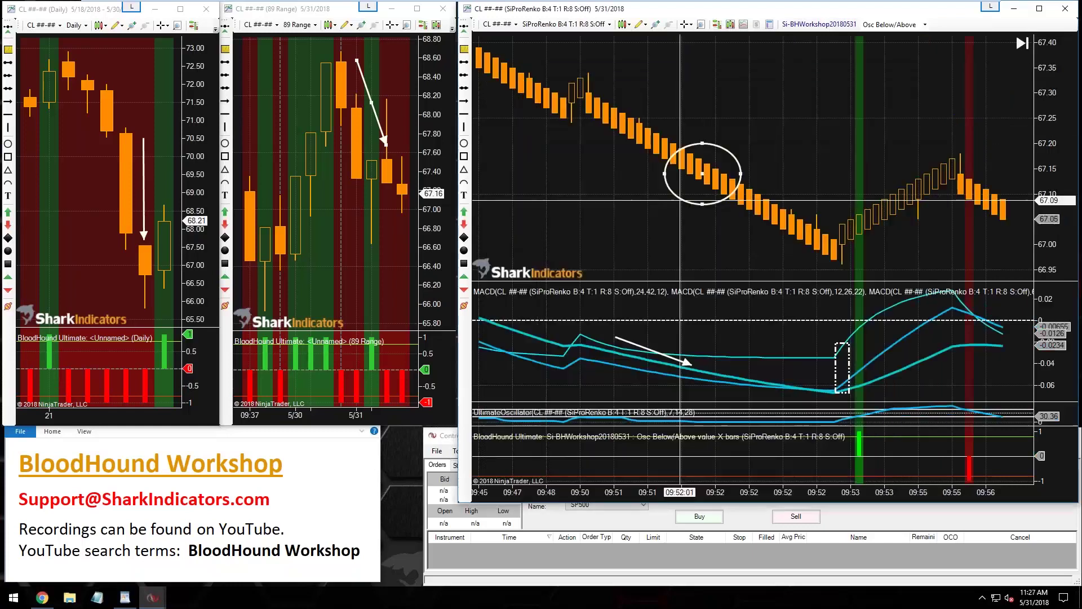
Delete the ellipse around the declining bars on the SiProRenko chart.
{"action": "key", "text": "Delete"}
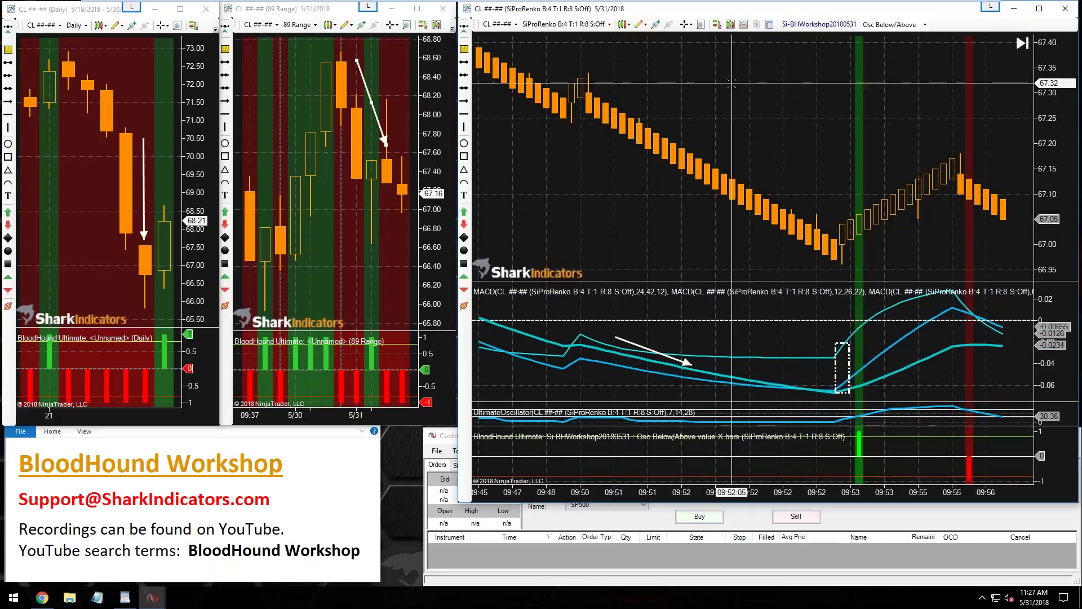
Open the BloodHound template editor, enlarge it, and add a chart timeframe of type Day with value 1.
{"action": "left_click", "coordinate": [806, 25]}
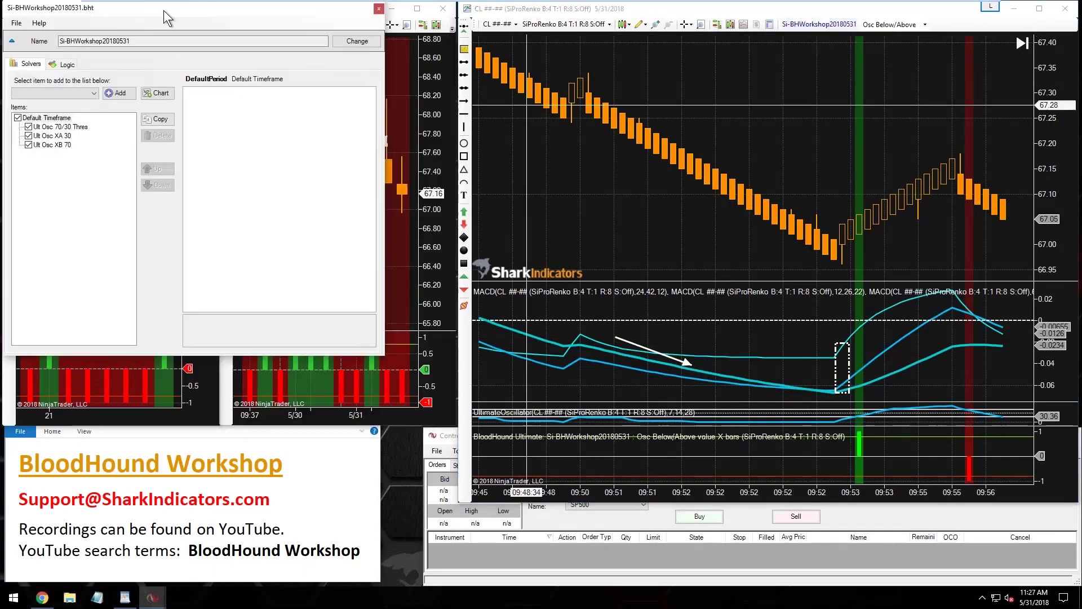
{"action": "left_click_drag", "start_coordinate": [380, 354], "coordinate": [496, 483]}
{"action": "left_click", "coordinate": [214, 95]}
{"action": "left_click", "coordinate": [29, 156]}
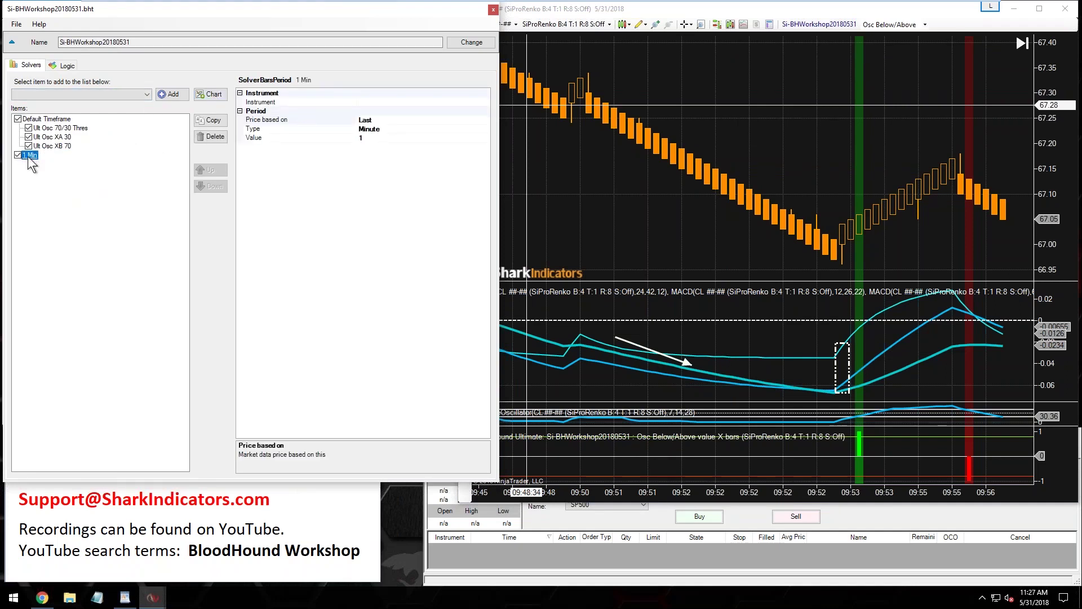
{"action": "left_click", "coordinate": [389, 129]}
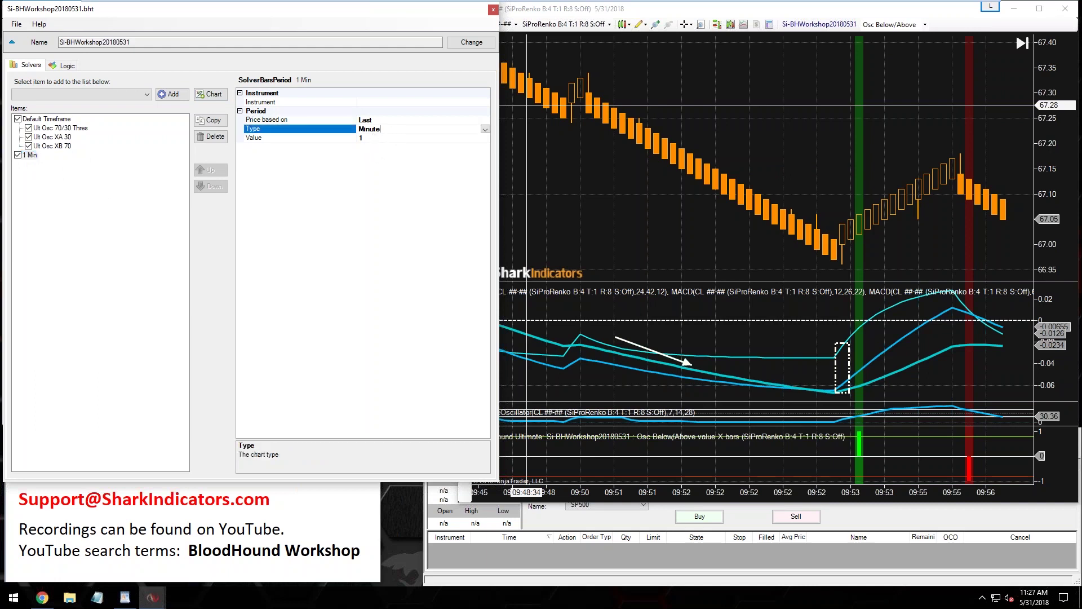
{"action": "left_click", "coordinate": [423, 130]}
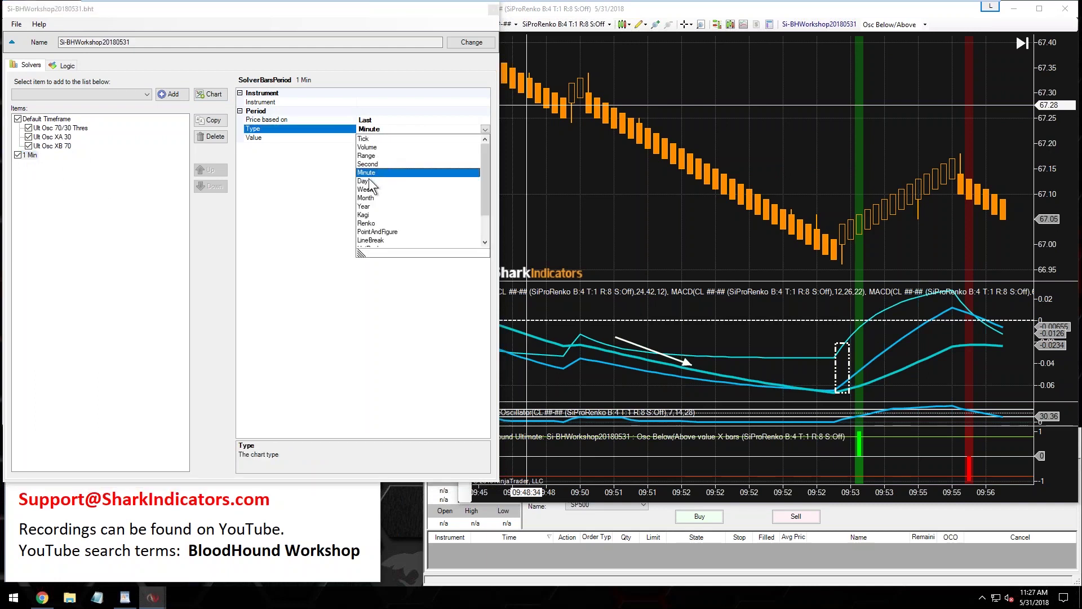
{"action": "left_click", "coordinate": [372, 181]}
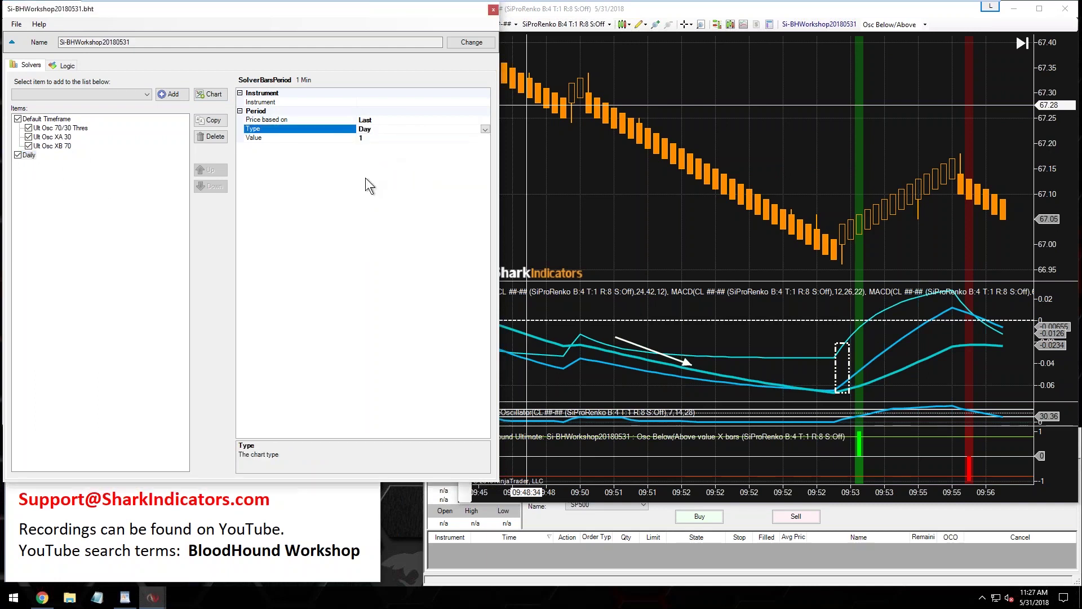
{"action": "left_click", "coordinate": [373, 139]}
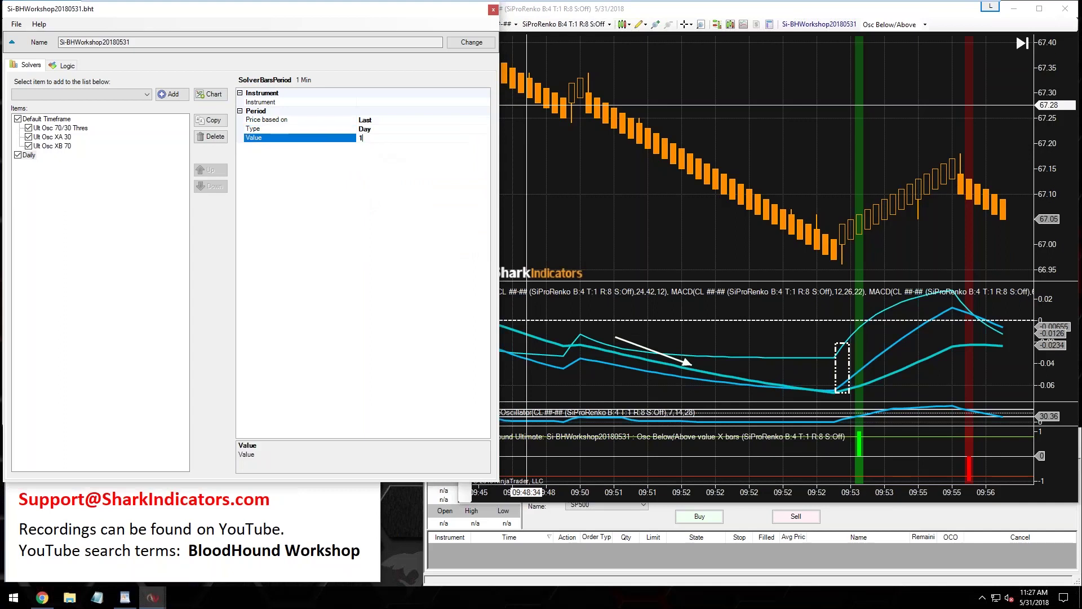
Add another chart timeframe to the solvers, with type Range and value 89.
{"action": "left_click", "coordinate": [213, 96]}
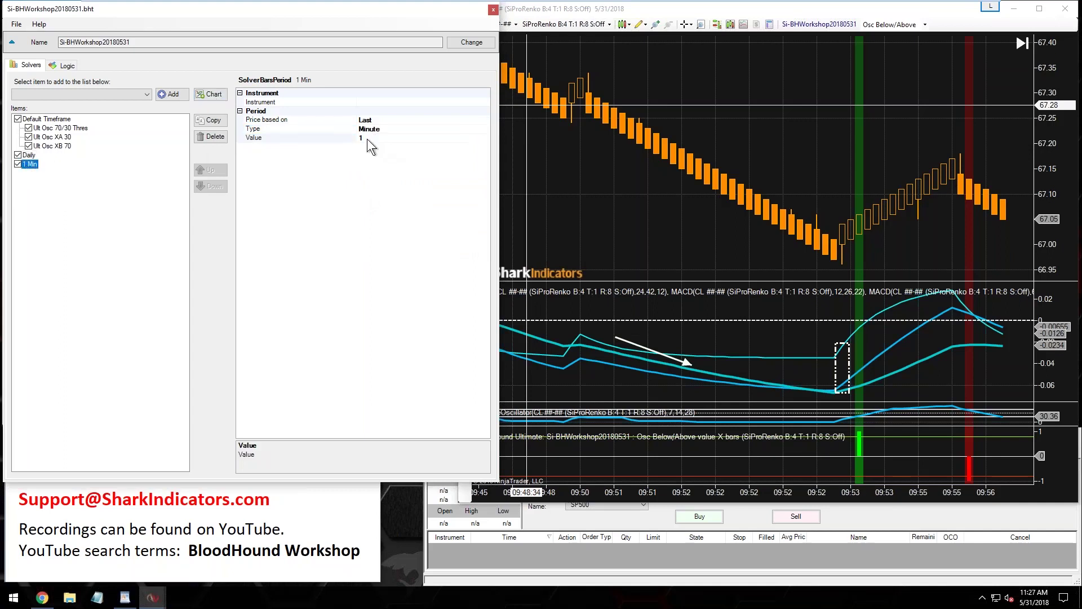
{"action": "left_click", "coordinate": [458, 129]}
{"action": "left_click", "coordinate": [485, 129]}
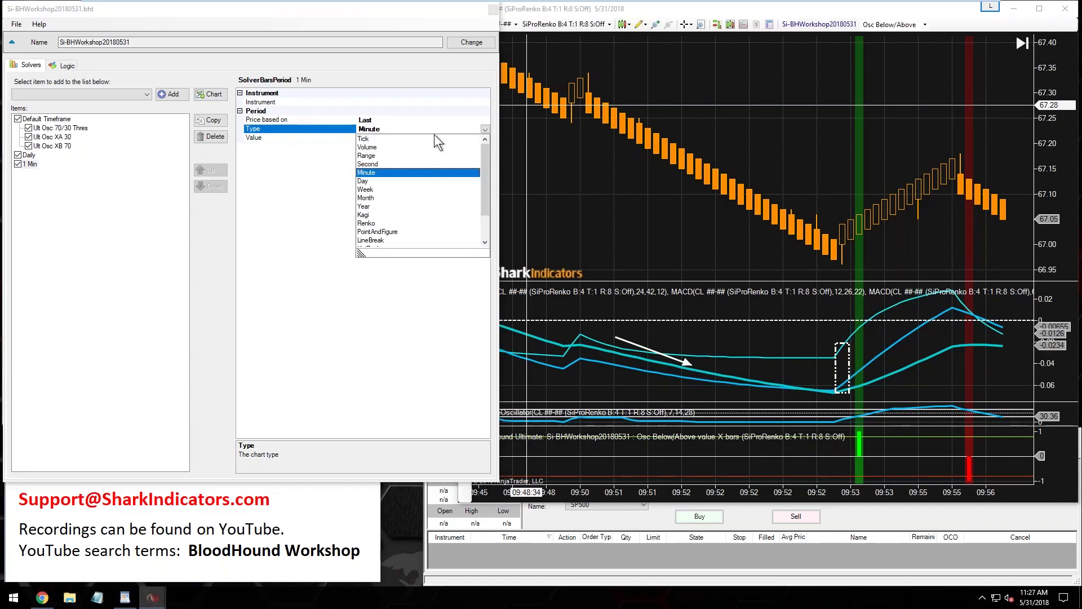
{"action": "left_click", "coordinate": [366, 156]}
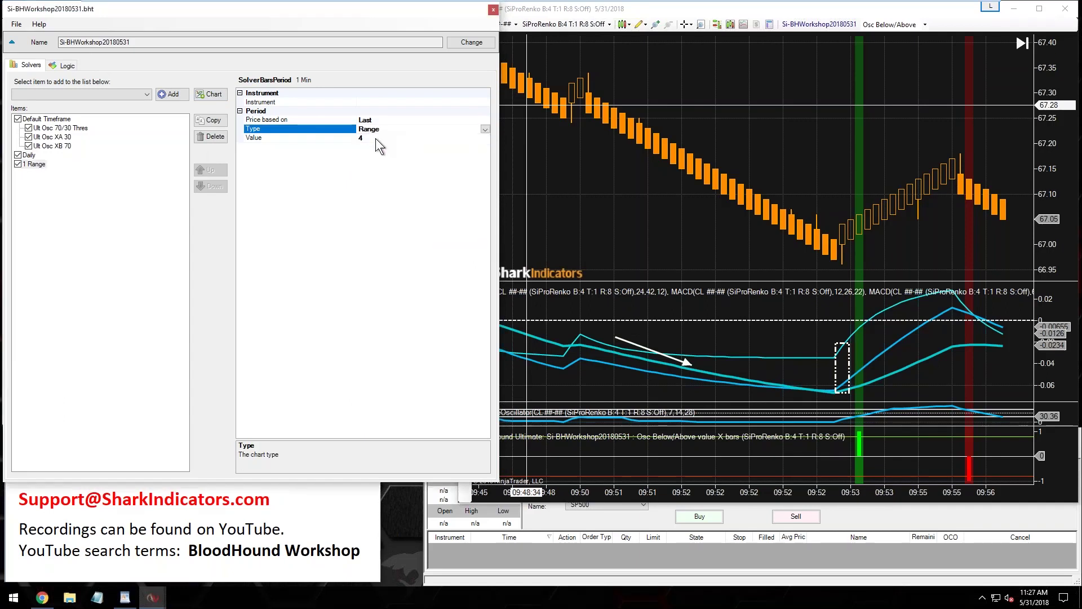
{"action": "left_click", "coordinate": [372, 137]}
{"action": "type", "text": "4"}
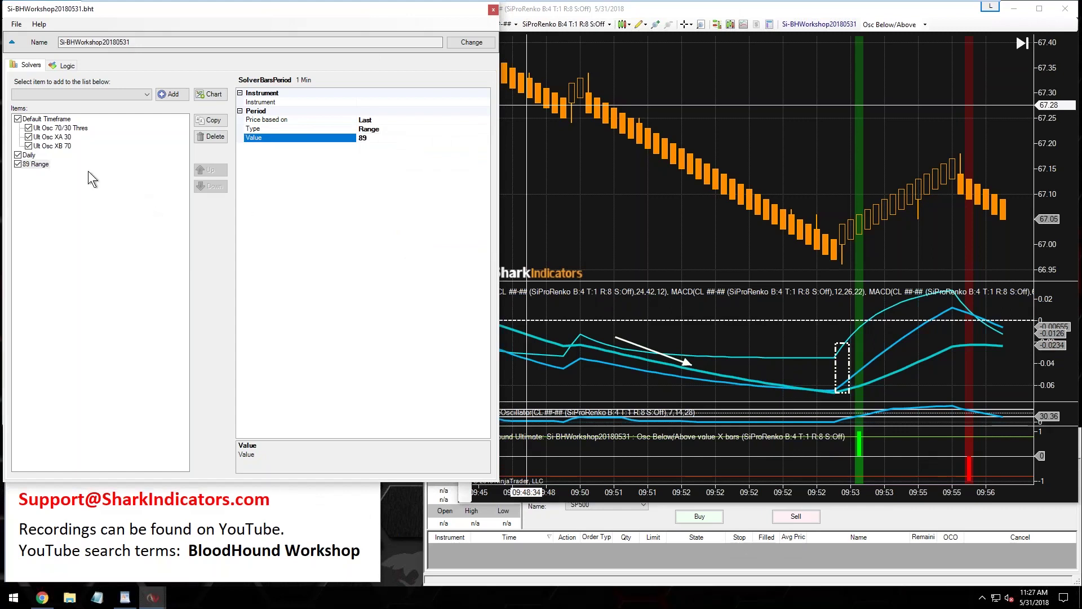
{"action": "left_click", "coordinate": [28, 155]}
{"action": "left_click", "coordinate": [36, 164]}
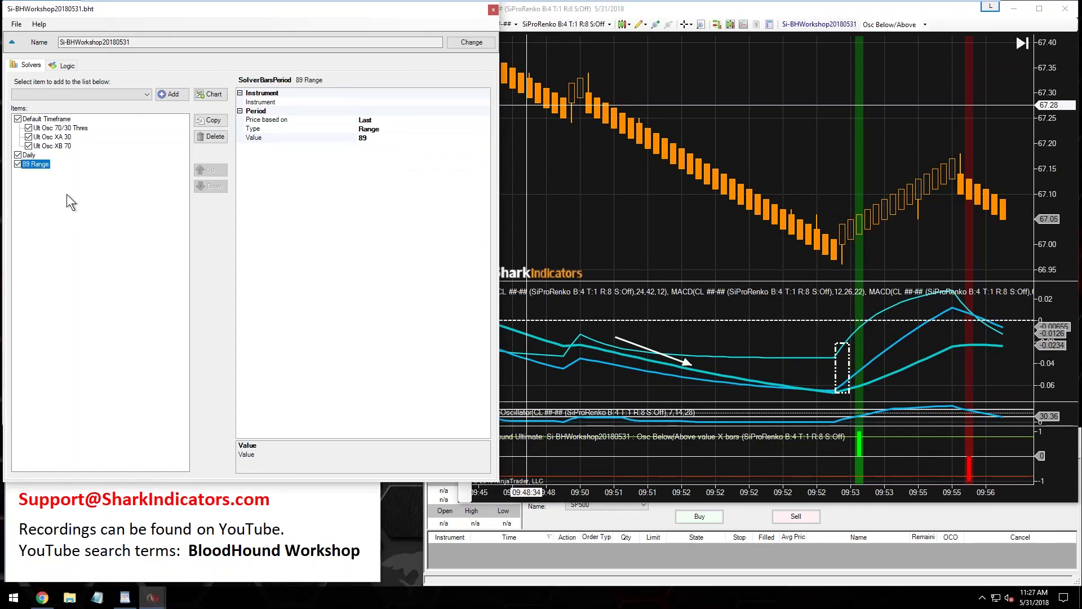
Check the Daily and 89 Range timeframes in the solvers list and reload the SiProRenko chart to update BloodHound.
{"action": "left_click", "coordinate": [67, 65]}
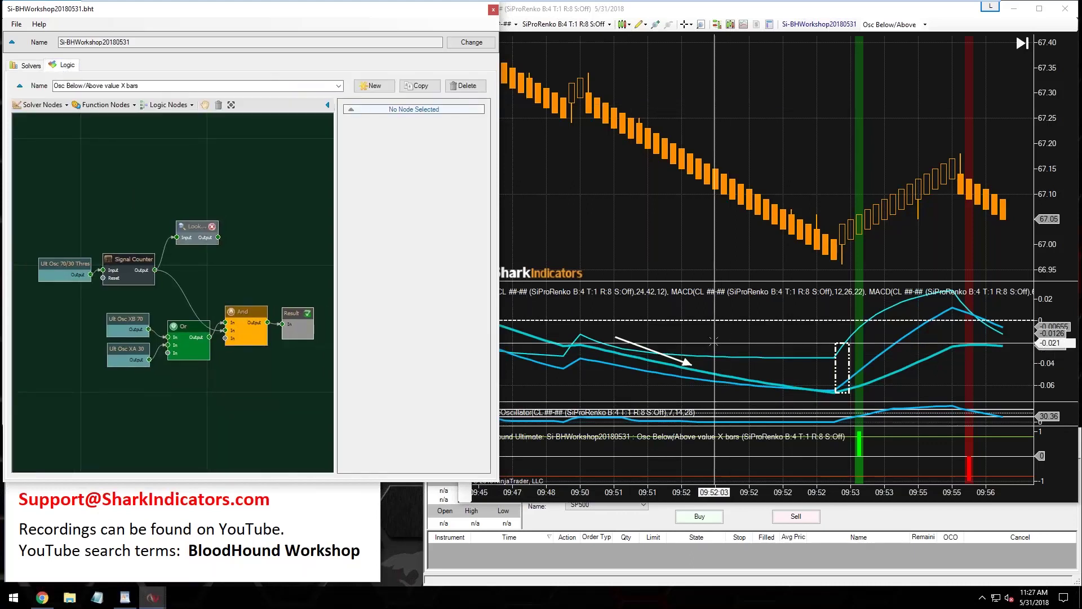
{"action": "left_click", "coordinate": [28, 66]}
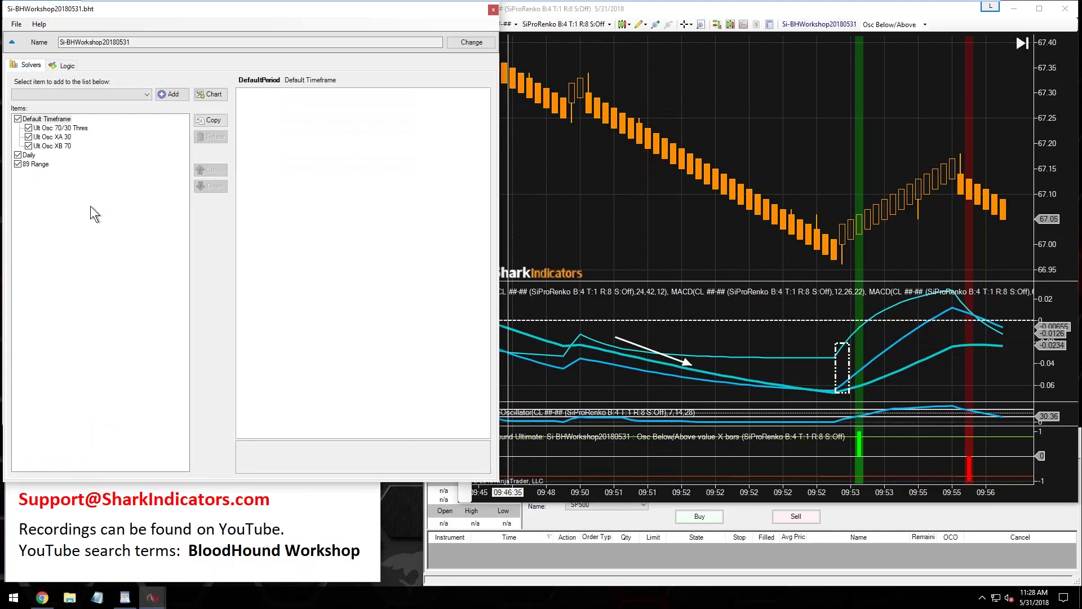
{"action": "left_click", "coordinate": [41, 165]}
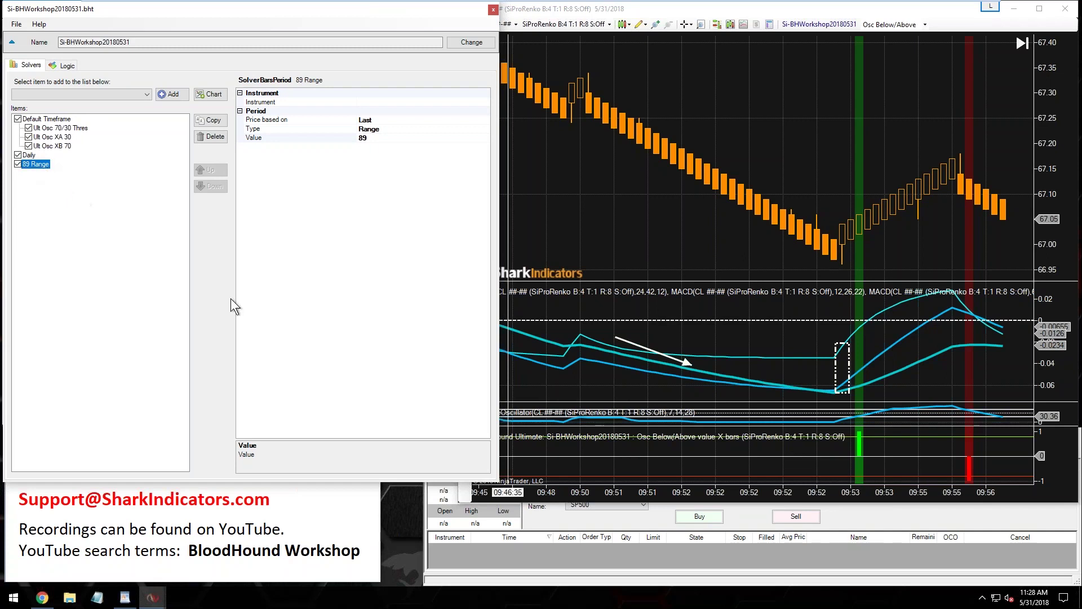
{"action": "left_click", "coordinate": [747, 337]}
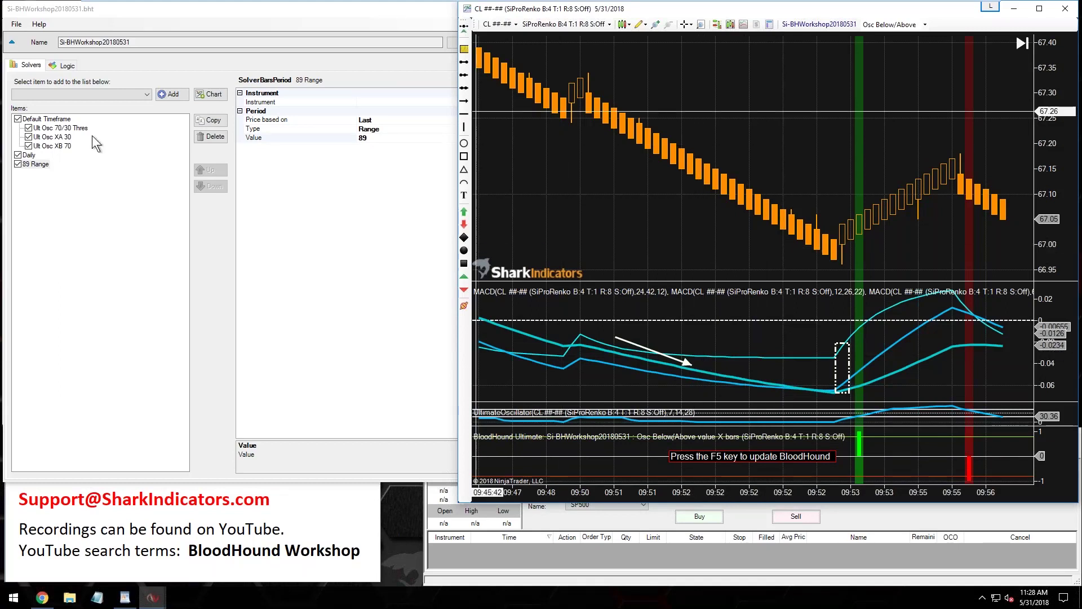
{"action": "left_click", "coordinate": [42, 167]}
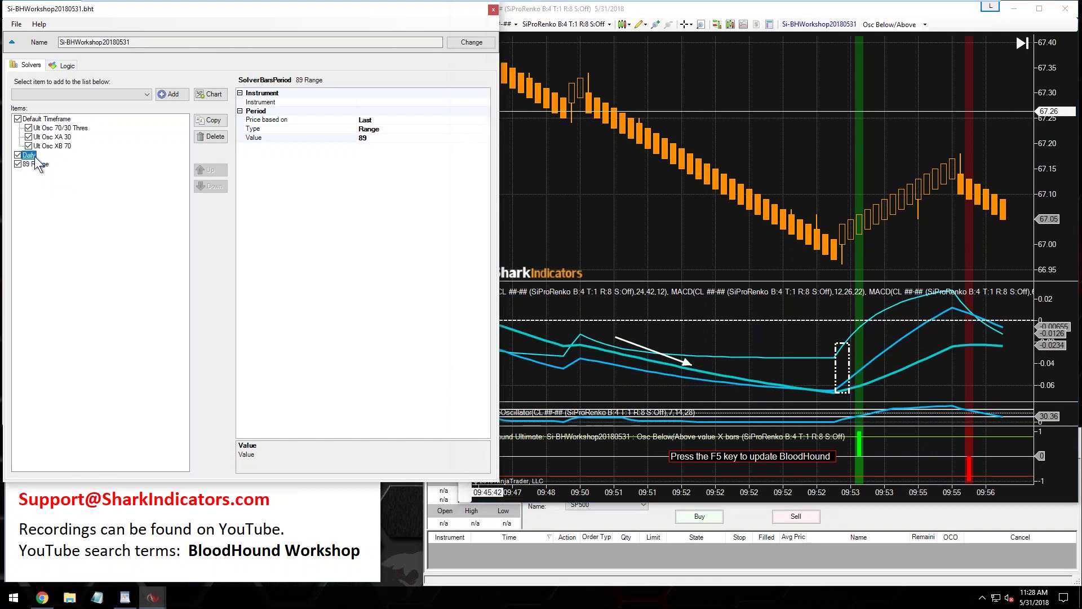
{"action": "left_click", "coordinate": [29, 155]}
{"action": "left_click", "coordinate": [36, 164]}
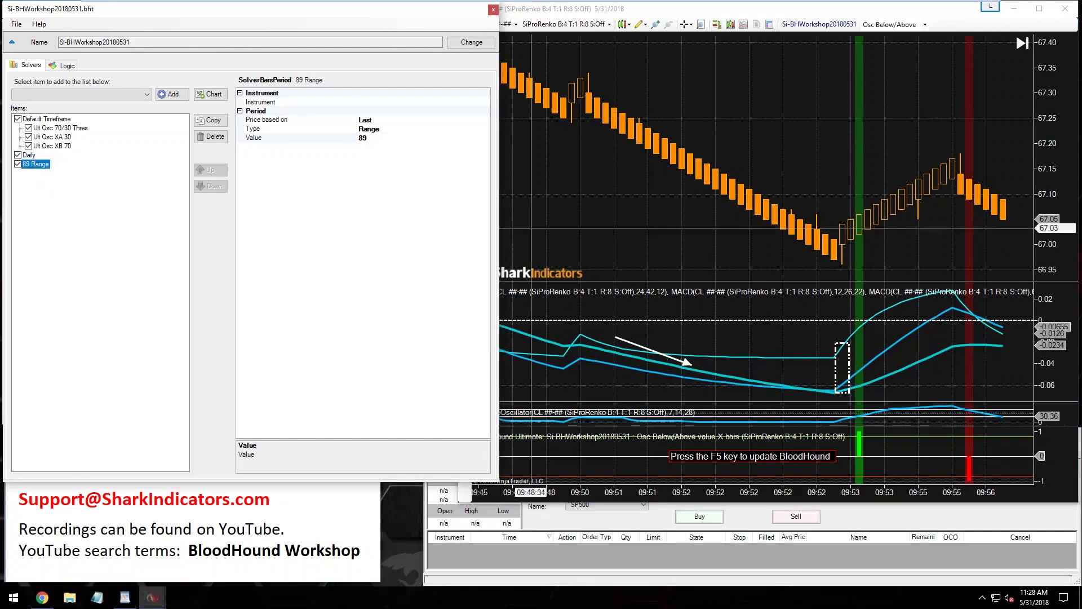
{"action": "left_click", "coordinate": [592, 225]}
{"action": "key", "text": "F5"}
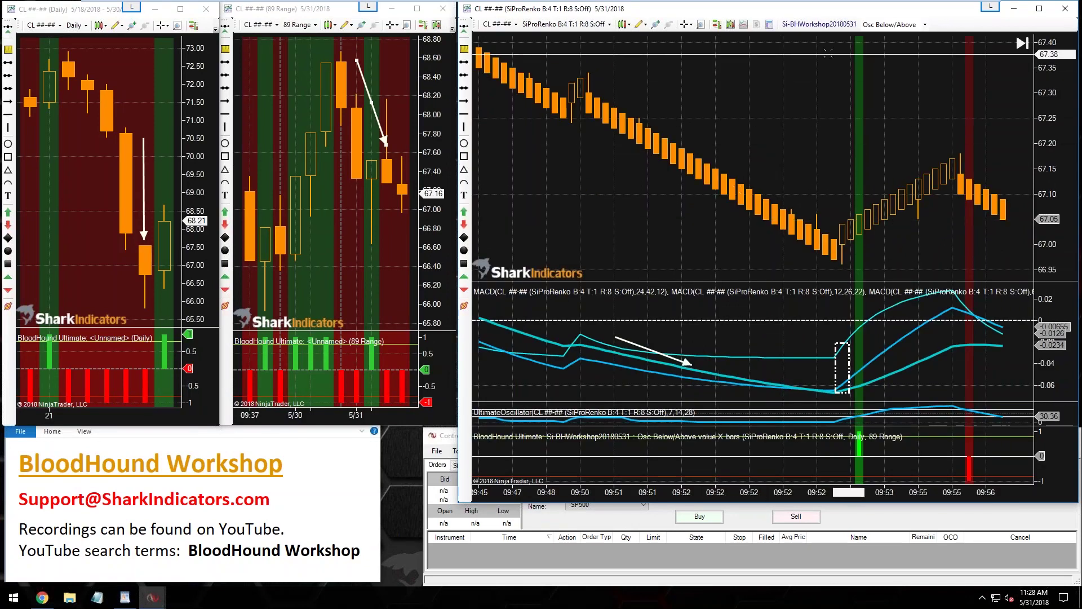
Create a new logic named "3 TF & 3 MACD signal" and move the editor clear of the Daily and 89 Range charts.
{"action": "left_click_drag", "start_coordinate": [246, 108], "coordinate": [139, 7]}
{"action": "left_click", "coordinate": [60, 65]}
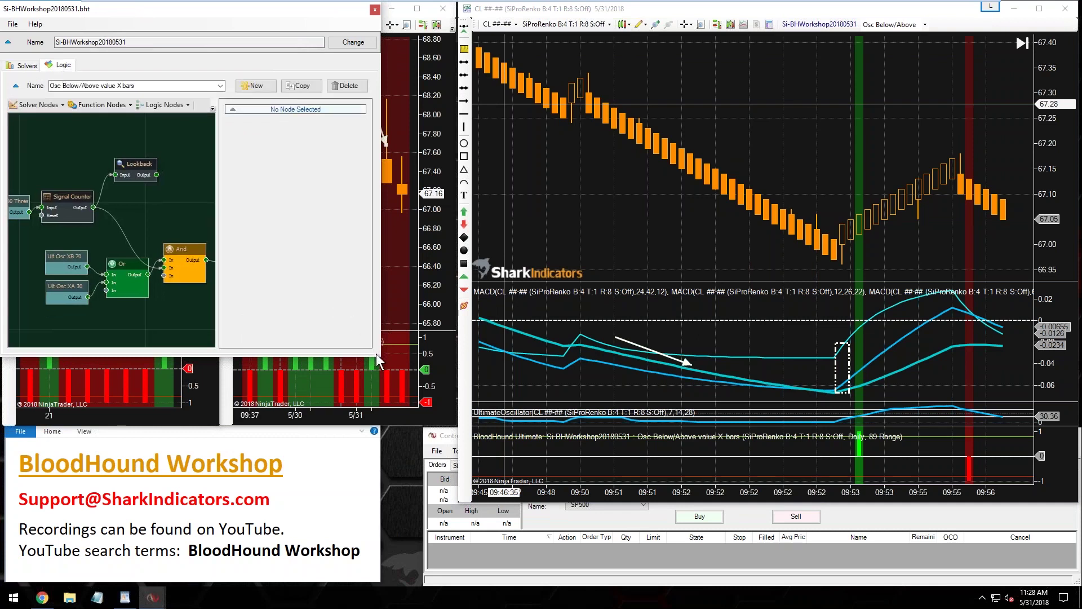
{"action": "left_click_drag", "start_coordinate": [382, 366], "coordinate": [518, 468]}
{"action": "left_click", "coordinate": [389, 85]}
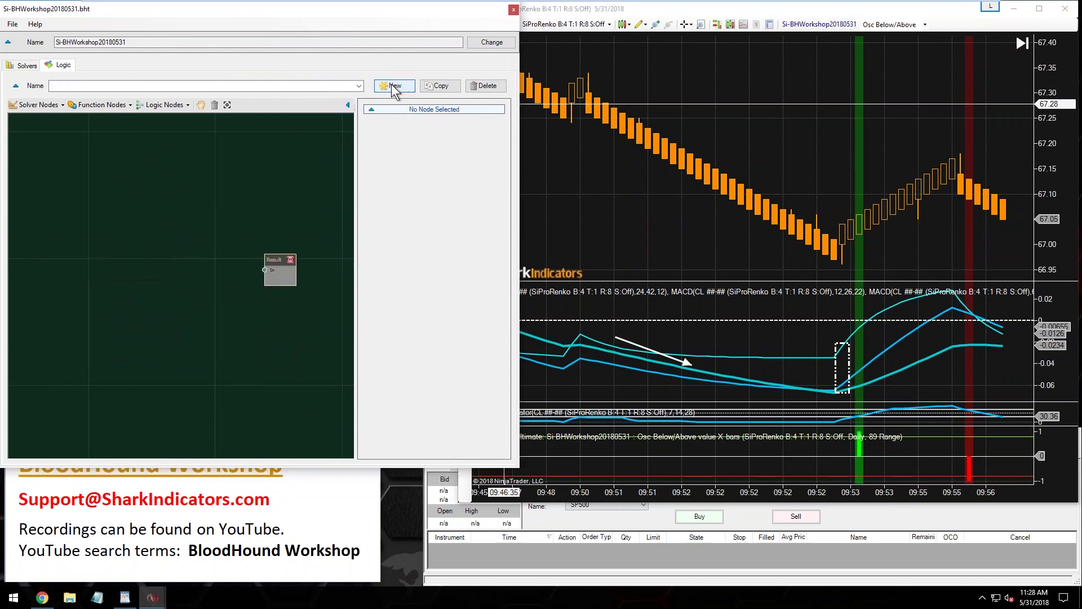
{"action": "left_click", "coordinate": [88, 85]}
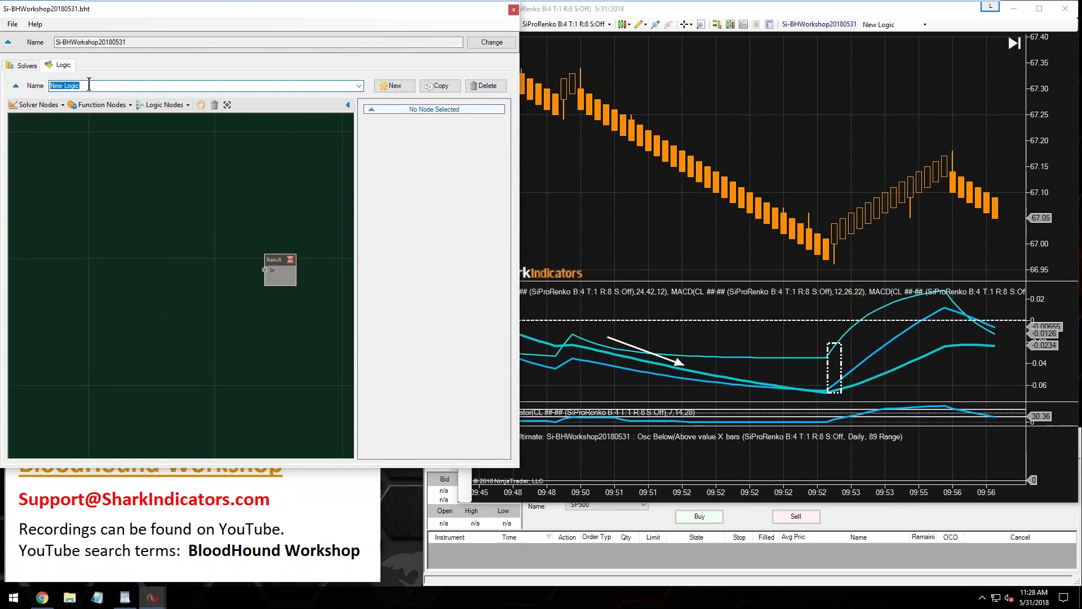
{"action": "type", "text": "3 TF & 3 MACD signal"}
{"action": "left_click", "coordinate": [38, 104]}
{"action": "mouse_move", "coordinate": [53, 121]}
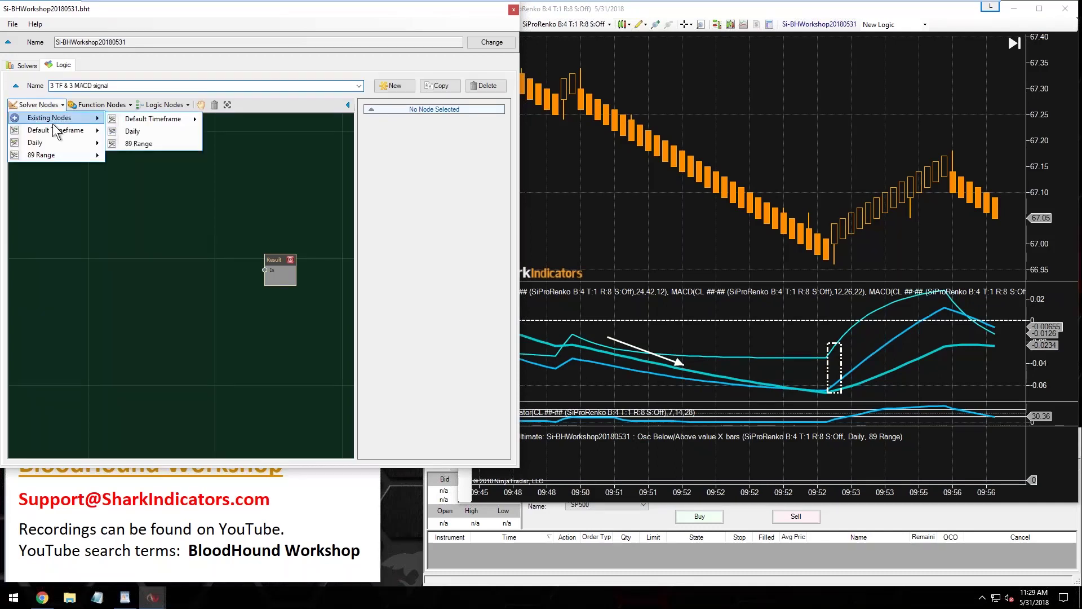
{"action": "left_click_drag", "start_coordinate": [117, 9], "coordinate": [554, 67]}
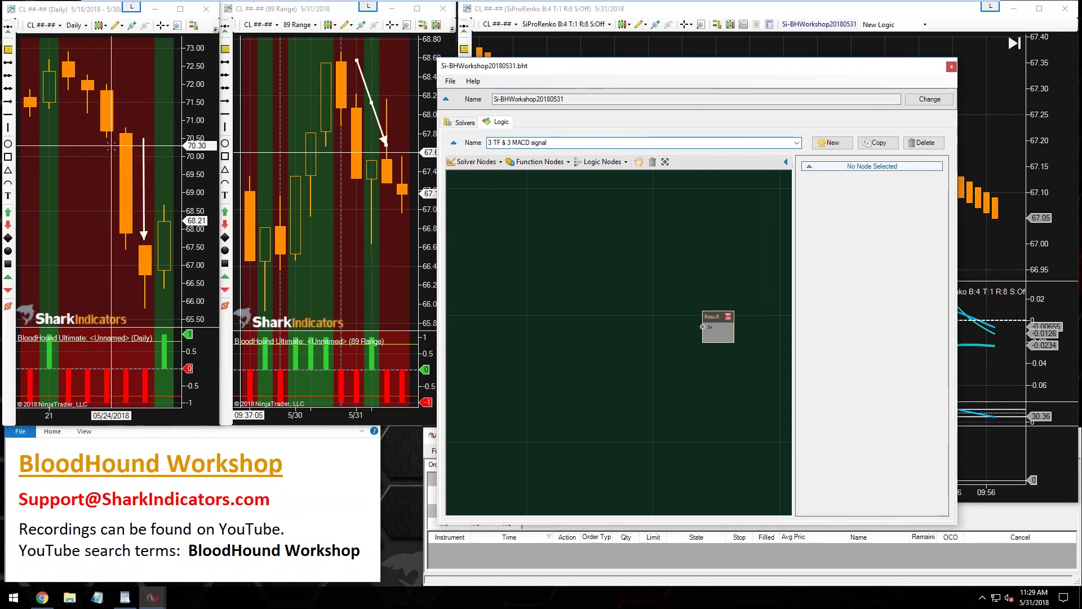
{"action": "left_click", "coordinate": [488, 163]}
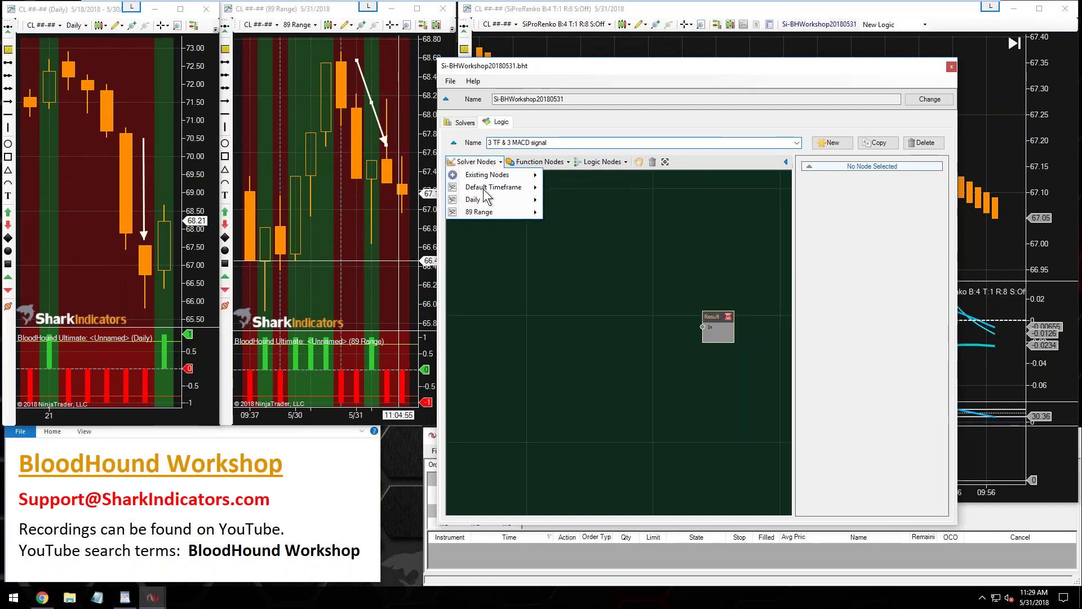
{"action": "mouse_move", "coordinate": [479, 199]}
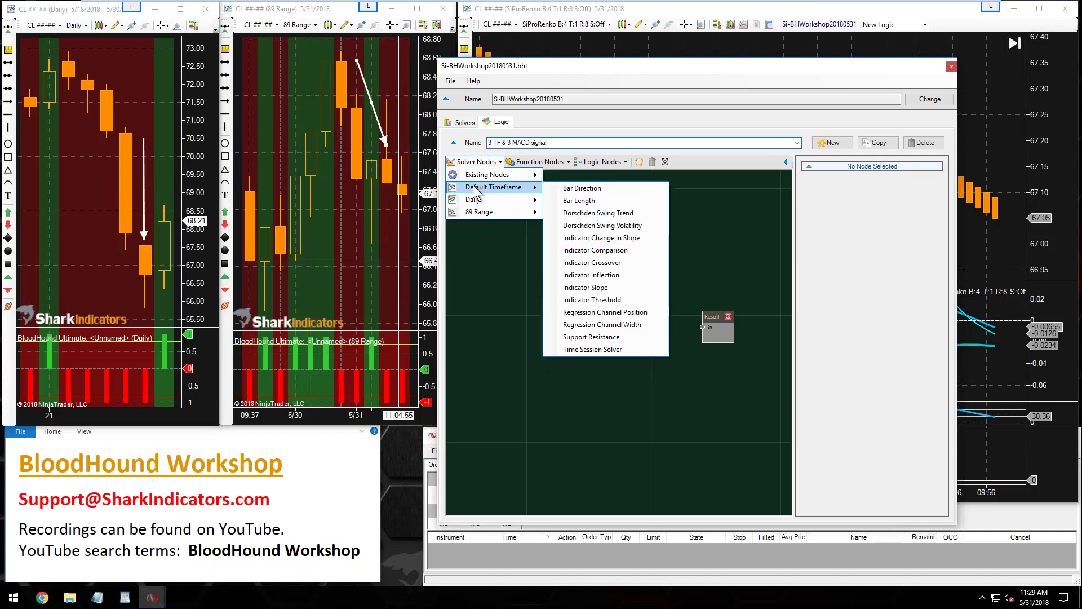
{"action": "key", "text": "Escape"}
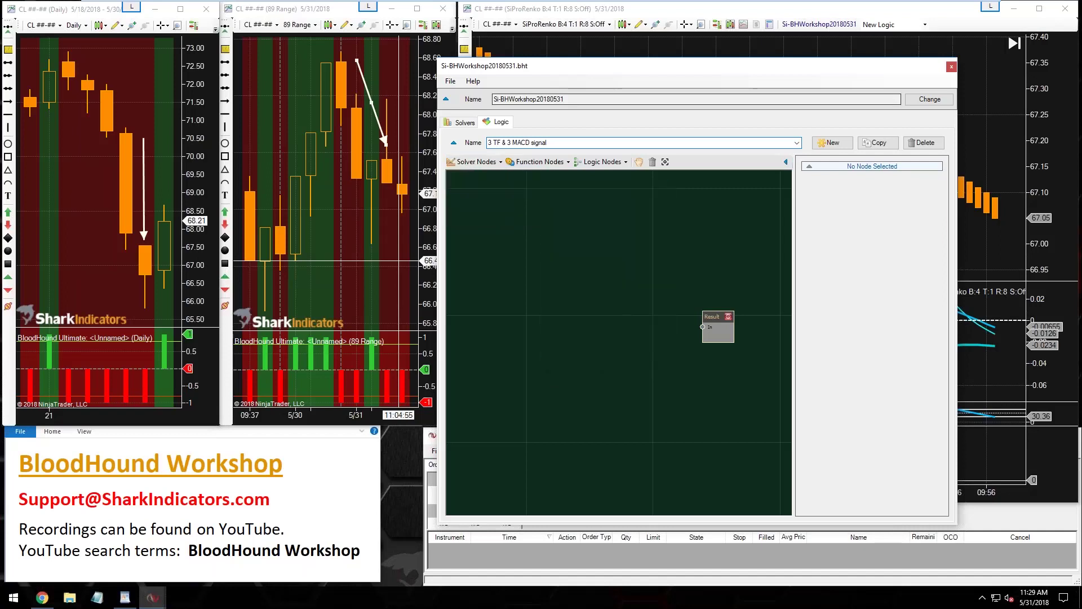
Add a Bar Direction solver node on the Daily timeframe and connect its output to the Result node.
{"action": "left_click", "coordinate": [482, 163]}
{"action": "mouse_move", "coordinate": [482, 192]}
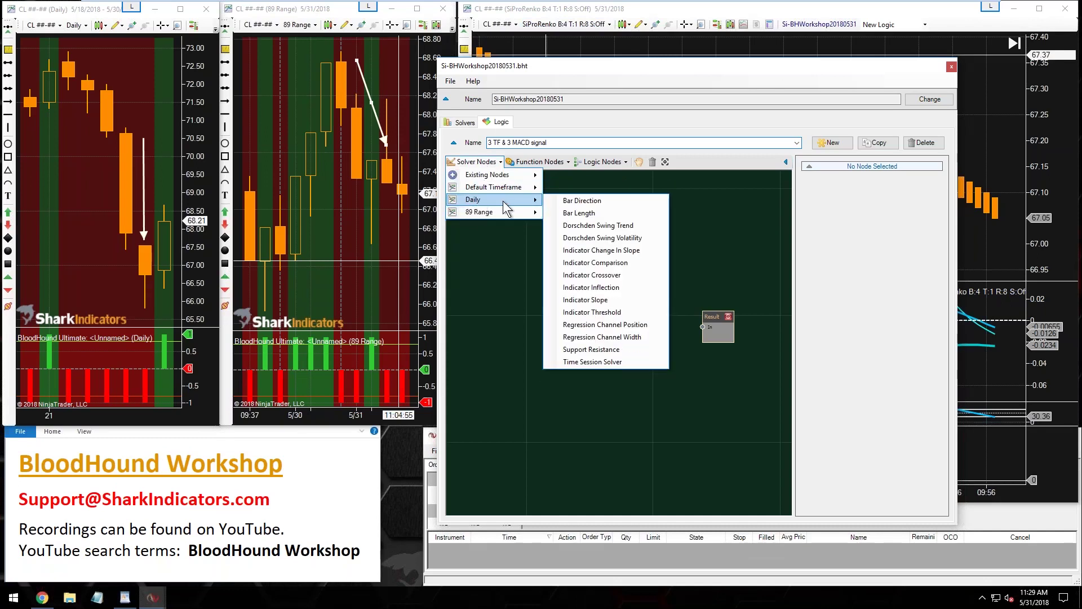
{"action": "left_click", "coordinate": [584, 201]}
{"action": "left_click_drag", "start_coordinate": [626, 352], "coordinate": [702, 327]}
{"action": "left_click", "coordinate": [603, 302]}
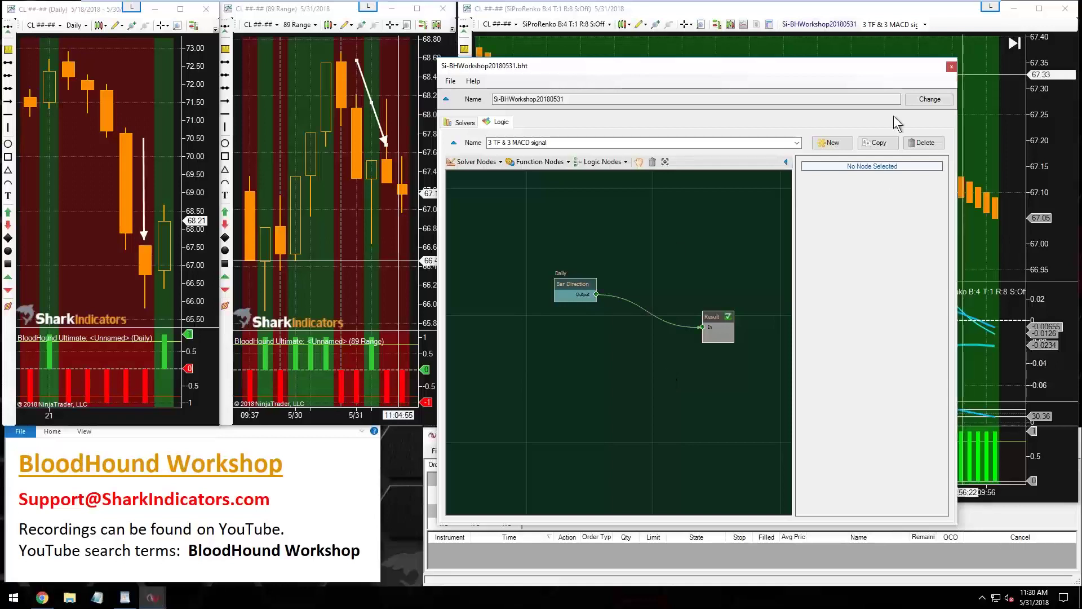
Close the BloodHound editor and examine the Bar Direction signals on earlier SiProRenko bars.
{"action": "left_click", "coordinate": [951, 66]}
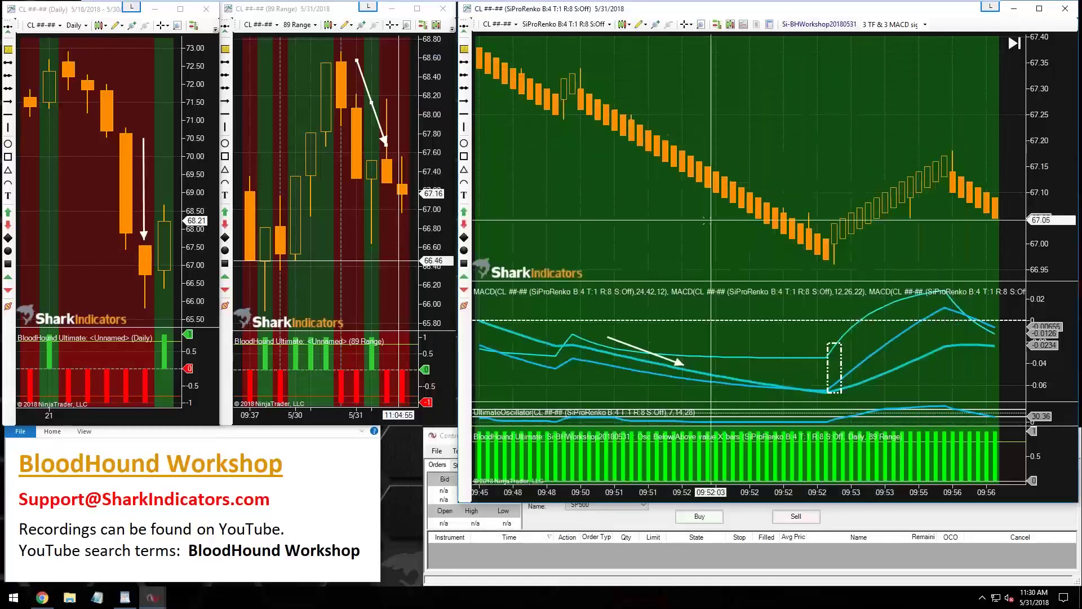
{"action": "scroll", "coordinate": [707, 220], "scroll_direction": "up", "scroll_amount": 10}
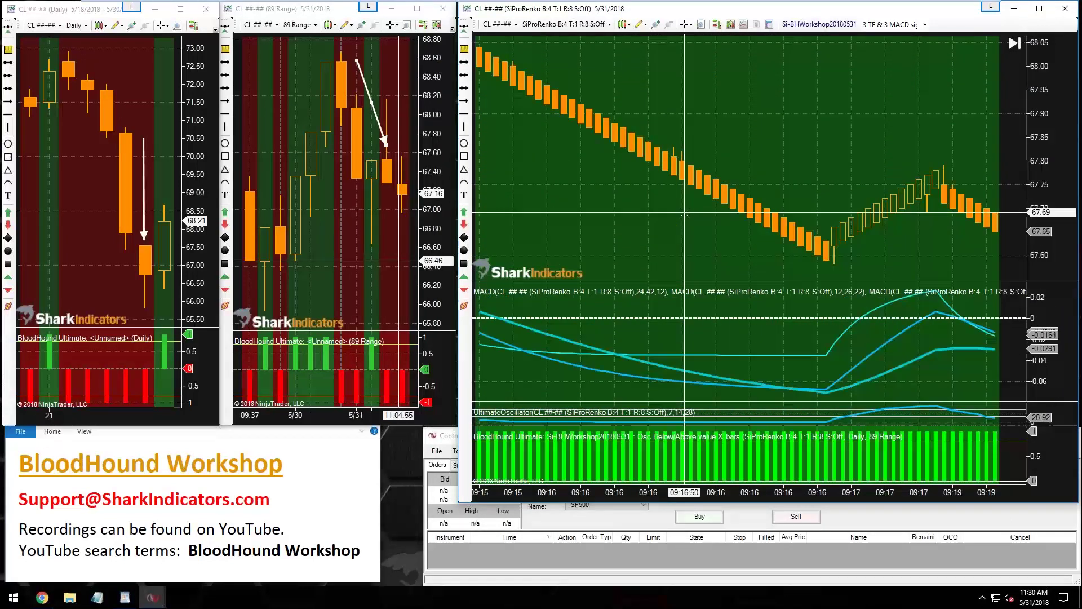
{"action": "scroll", "coordinate": [684, 212], "scroll_direction": "up", "scroll_amount": 10}
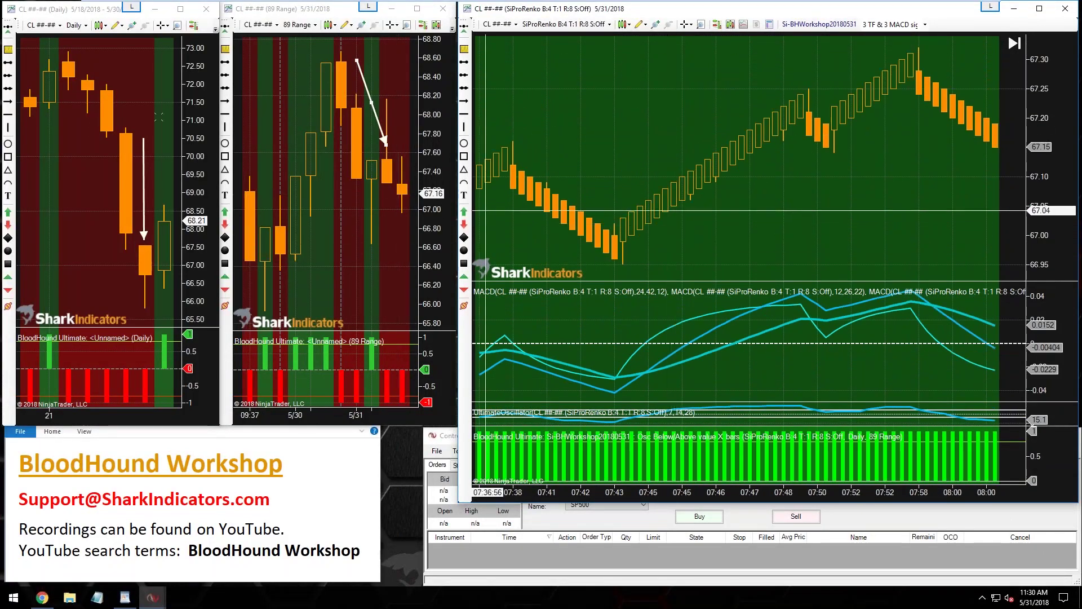
Set the session template of the Daily chart's data series to Default 24/7.
{"action": "right_click", "coordinate": [138, 111]}
{"action": "left_click", "coordinate": [129, 136]}
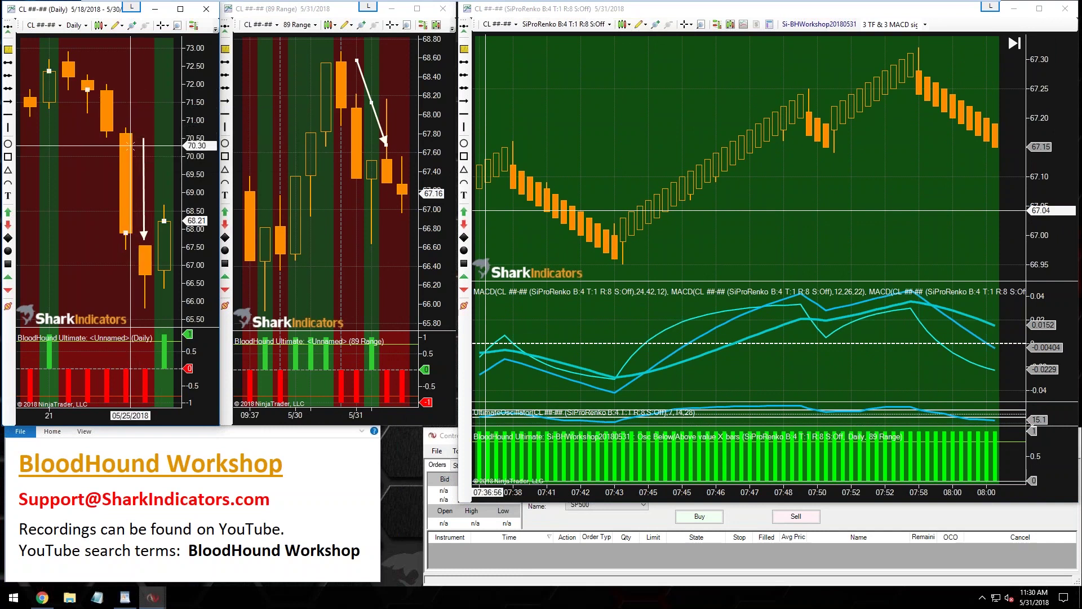
{"action": "double_click", "coordinate": [130, 145]}
{"action": "left_click", "coordinate": [265, 200]}
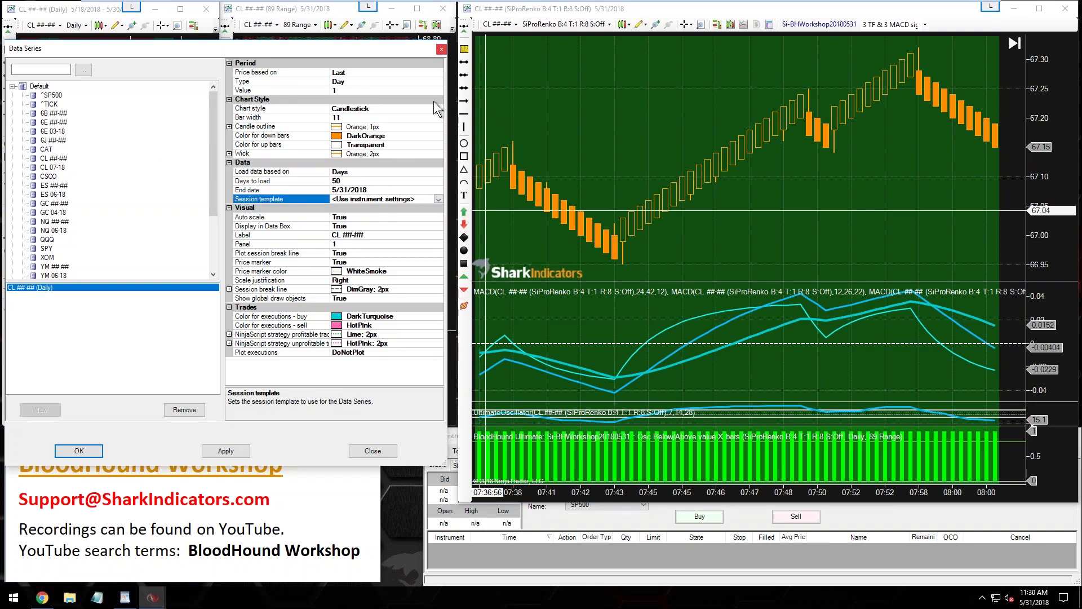
{"action": "left_click", "coordinate": [438, 199]}
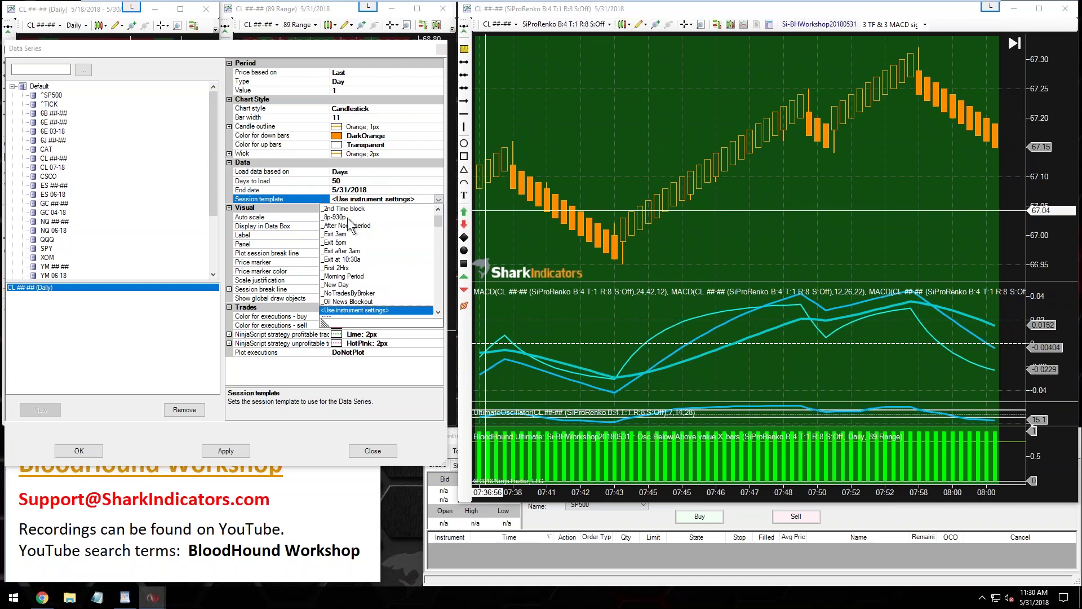
{"action": "scroll", "coordinate": [372, 279], "scroll_direction": "down", "scroll_amount": 5}
{"action": "scroll", "coordinate": [367, 313], "scroll_direction": "down", "scroll_amount": 1}
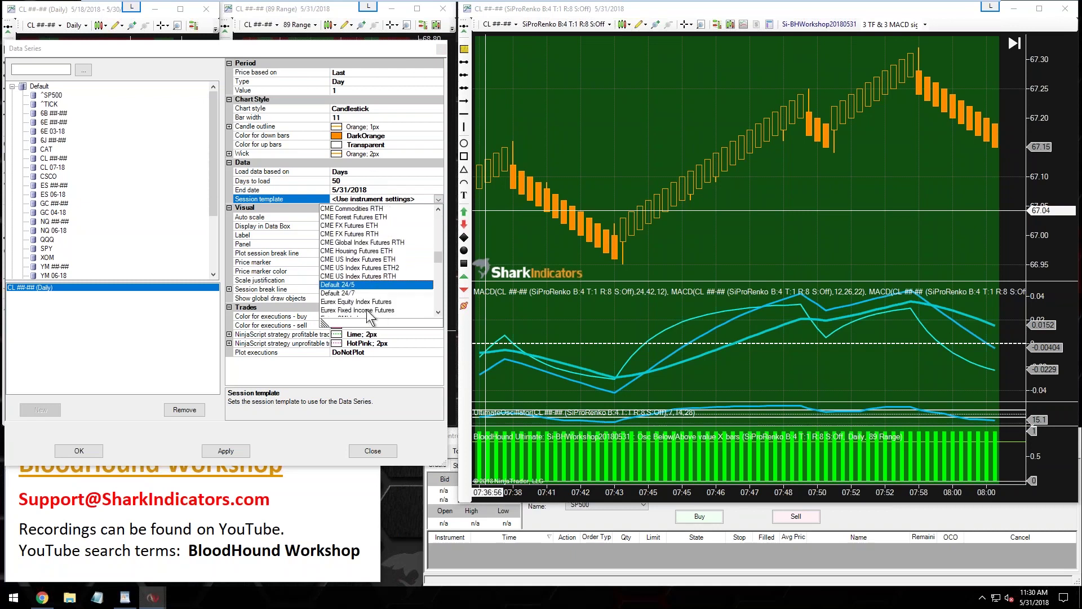
{"action": "left_click", "coordinate": [347, 295]}
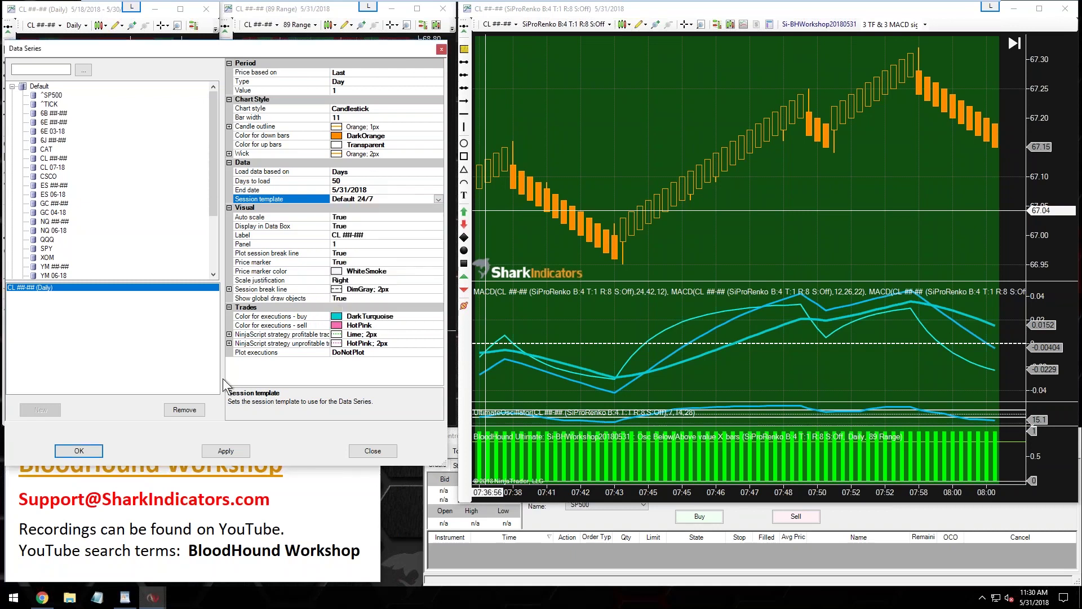
{"action": "left_click", "coordinate": [82, 451]}
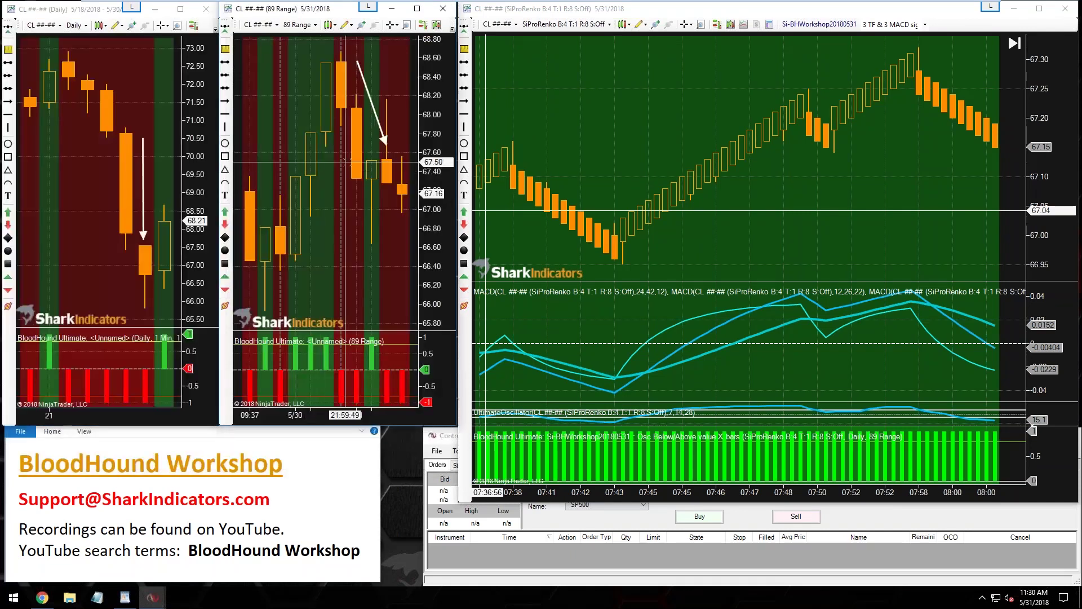
Check the session template in the data series settings of the 89 Range and SiProRenko charts.
{"action": "double_click", "coordinate": [387, 179]}
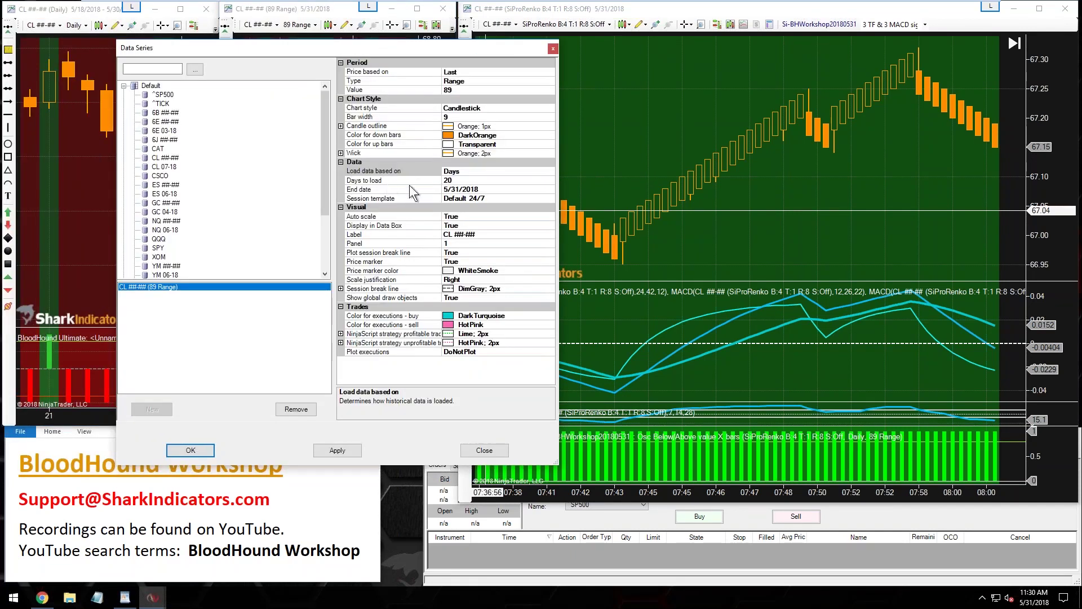
{"action": "left_click", "coordinate": [492, 197]}
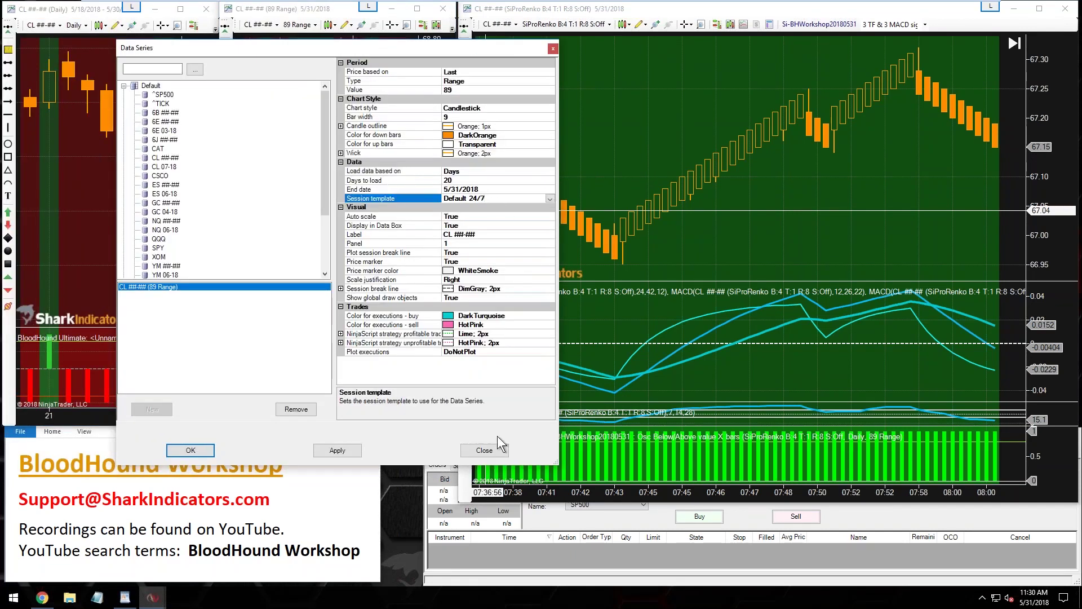
{"action": "left_click", "coordinate": [485, 451]}
{"action": "double_click", "coordinate": [605, 236]}
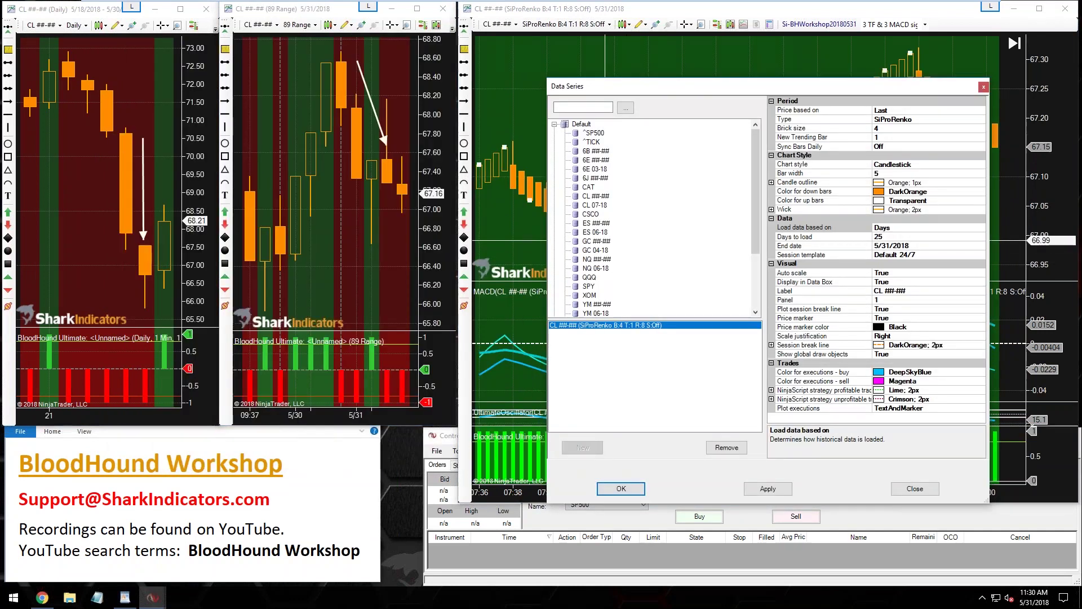
{"action": "left_click", "coordinate": [916, 255]}
{"action": "left_click_drag", "start_coordinate": [916, 254], "coordinate": [873, 254]}
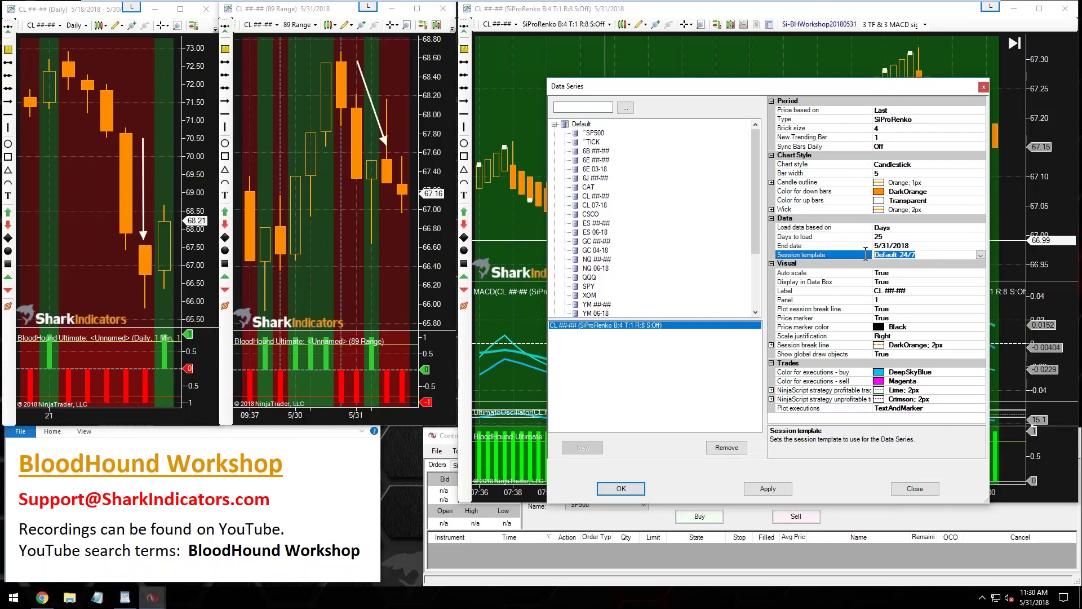
{"action": "left_click_drag", "start_coordinate": [761, 89], "coordinate": [634, 58]}
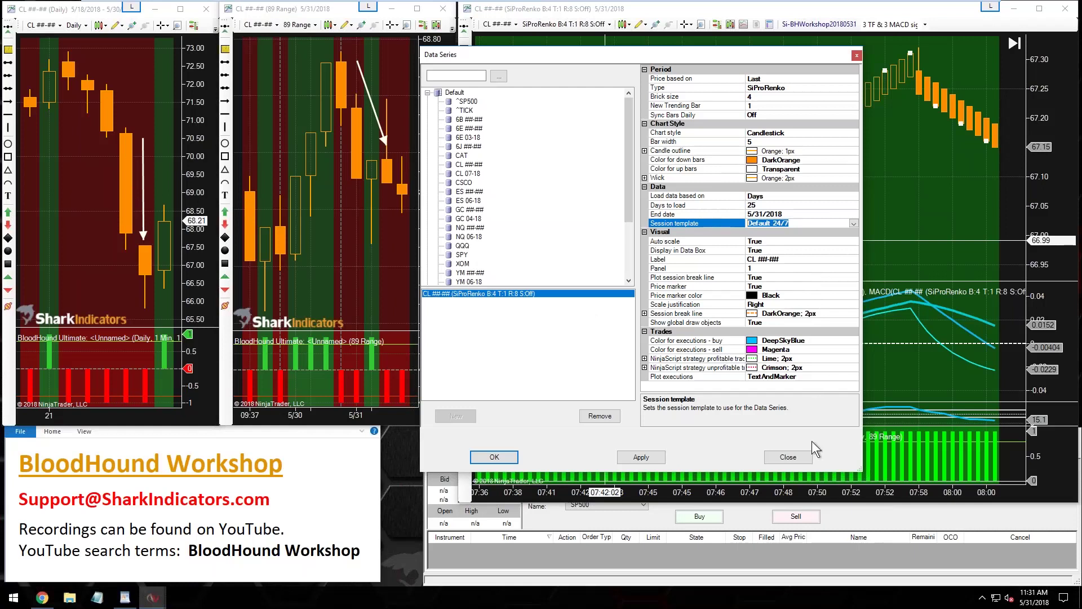
{"action": "left_click", "coordinate": [803, 456]}
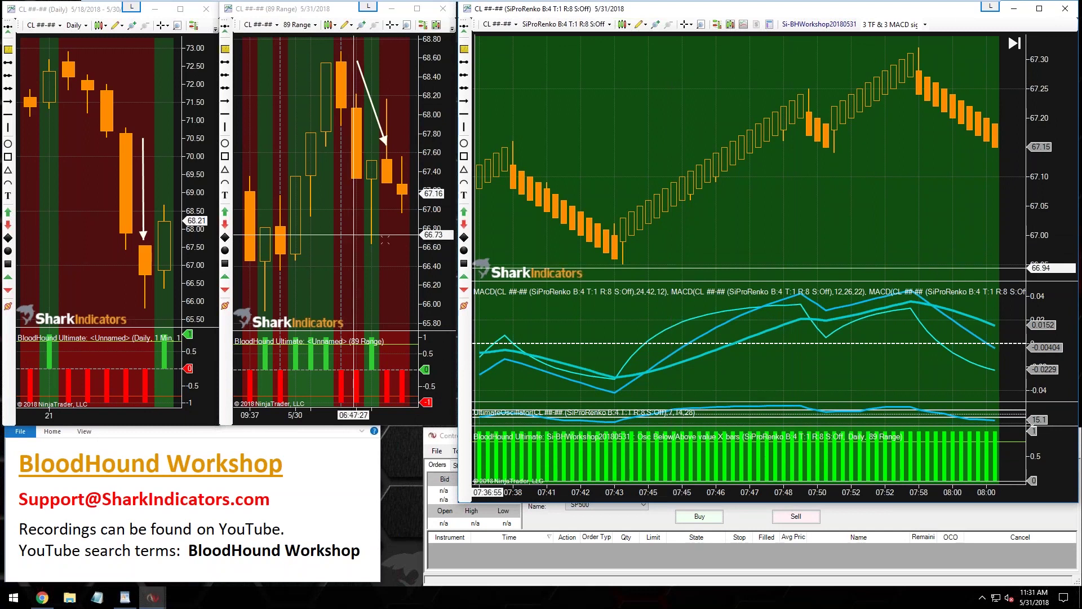
Examine the Daily Bar Direction signals on the SiProRenko chart around the 5/30 to 5/31 session break against the Daily bars.
{"action": "scroll", "coordinate": [582, 223], "scroll_direction": "up", "scroll_amount": 3}
{"action": "scroll", "coordinate": [581, 222], "scroll_direction": "up", "scroll_amount": 15}
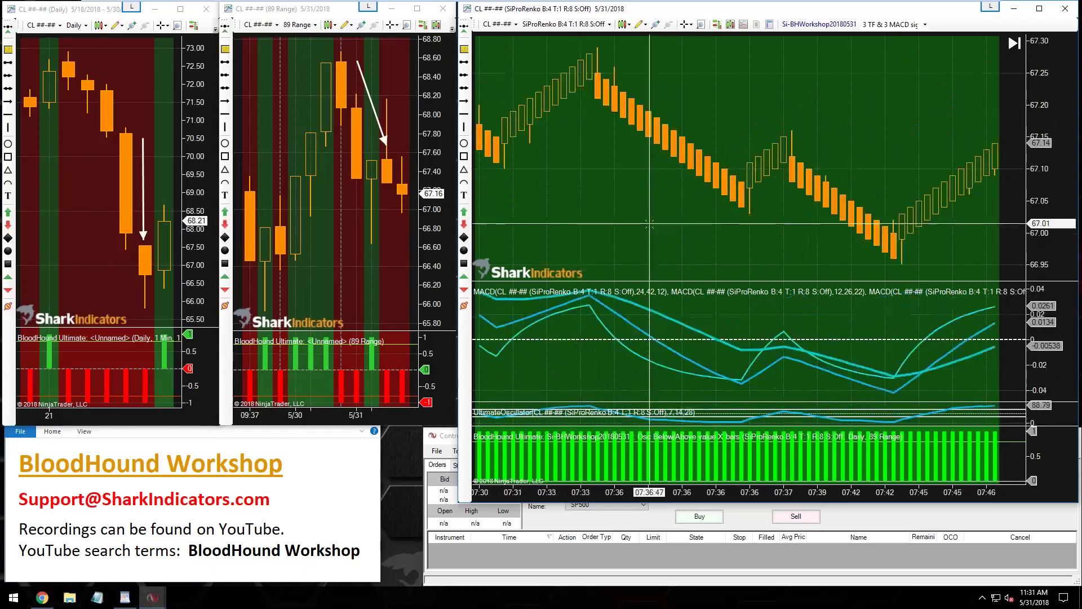
{"action": "scroll", "coordinate": [629, 226], "scroll_direction": "up", "scroll_amount": 15}
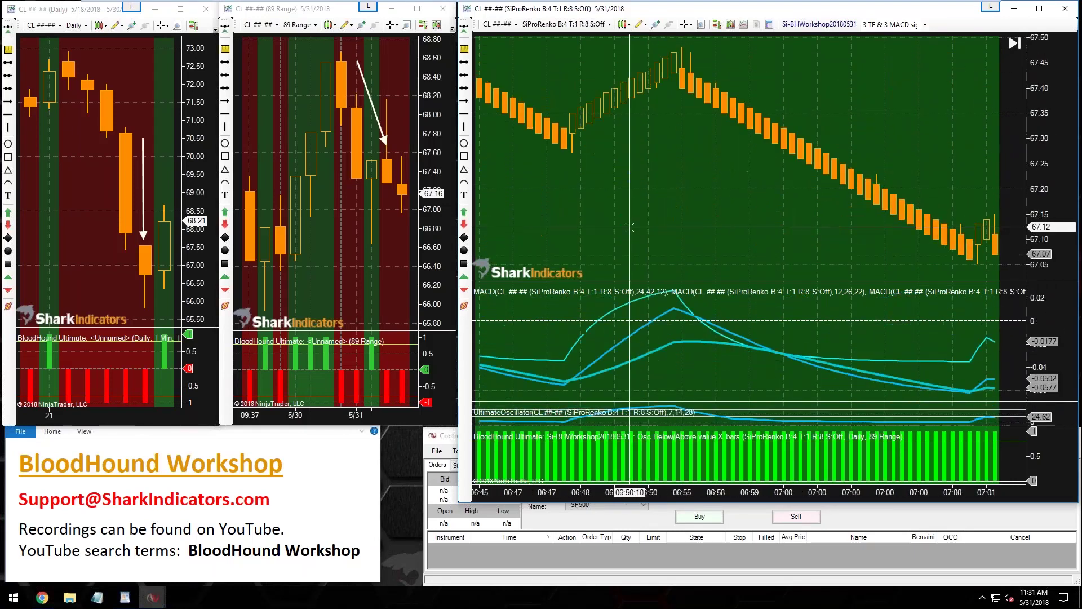
{"action": "scroll", "coordinate": [631, 233], "scroll_direction": "up", "scroll_amount": 15}
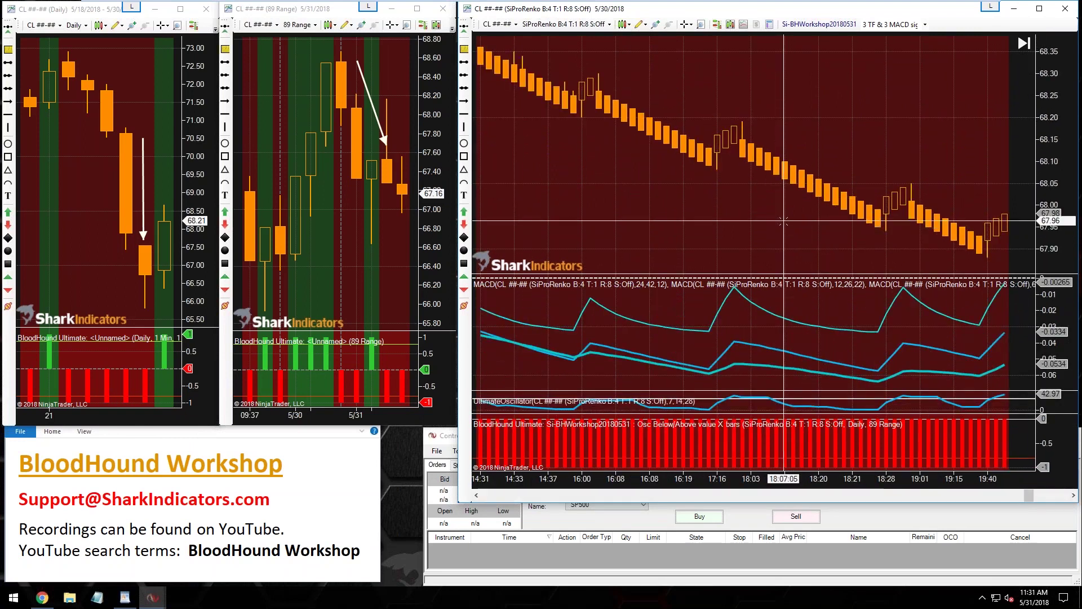
{"action": "scroll", "coordinate": [783, 221], "scroll_direction": "down", "scroll_amount": 15}
{"action": "scroll", "coordinate": [754, 217], "scroll_direction": "up", "scroll_amount": 10}
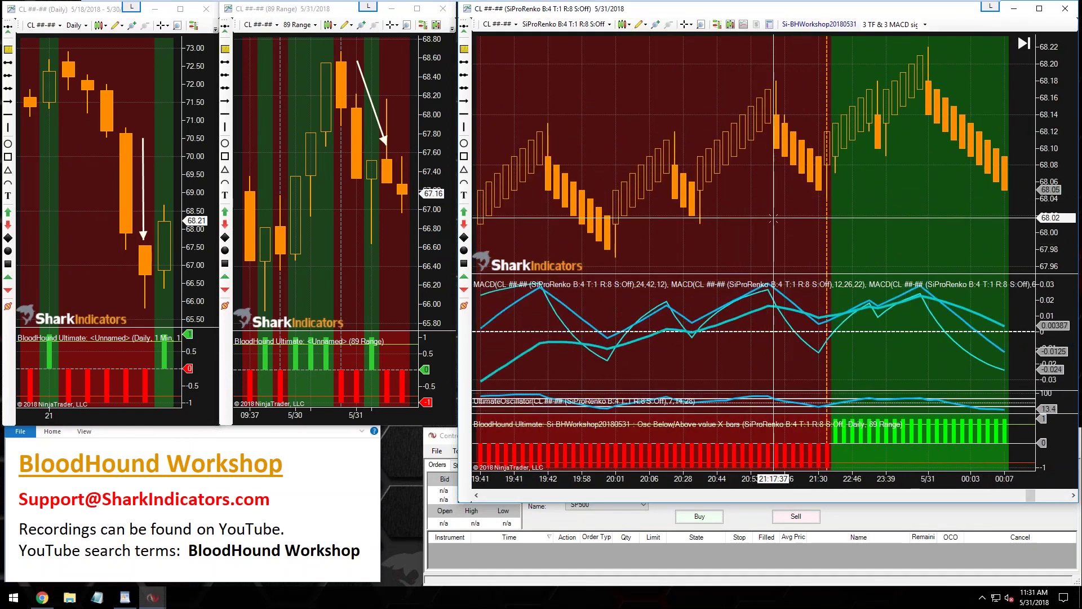
{"action": "scroll", "coordinate": [748, 226], "scroll_direction": "down", "scroll_amount": 2}
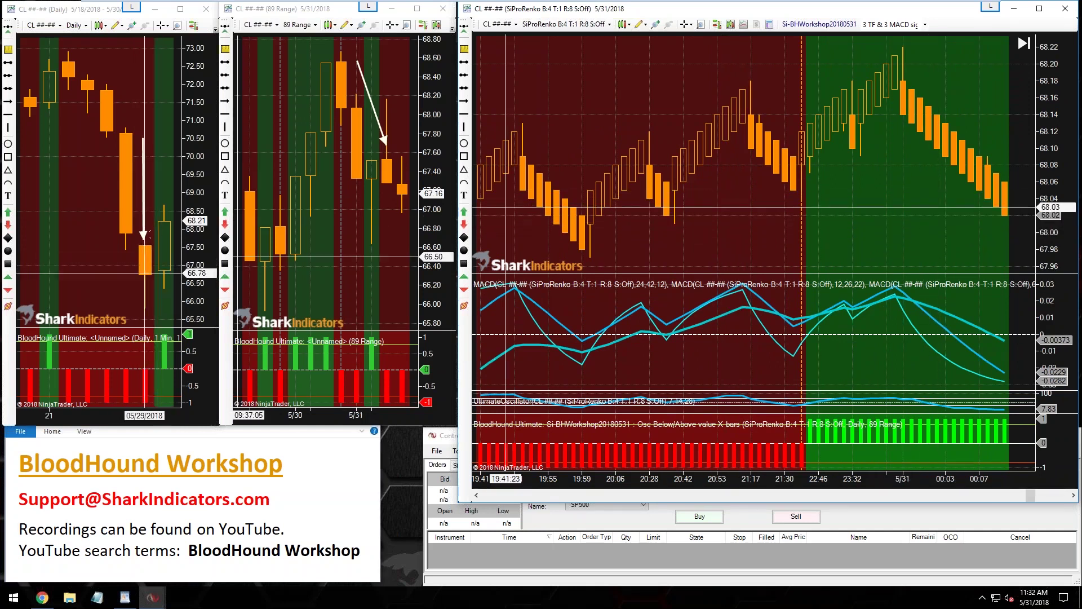
{"action": "mouse_move", "coordinate": [144, 225]}
{"action": "left_mouse_down"}
{"action": "mouse_move", "coordinate": [143, 214]}
{"action": "mouse_move", "coordinate": [163, 221]}
{"action": "mouse_move", "coordinate": [144, 224]}
{"action": "left_mouse_up"}
{"action": "scroll", "coordinate": [648, 242], "scroll_direction": "up", "scroll_amount": 8}
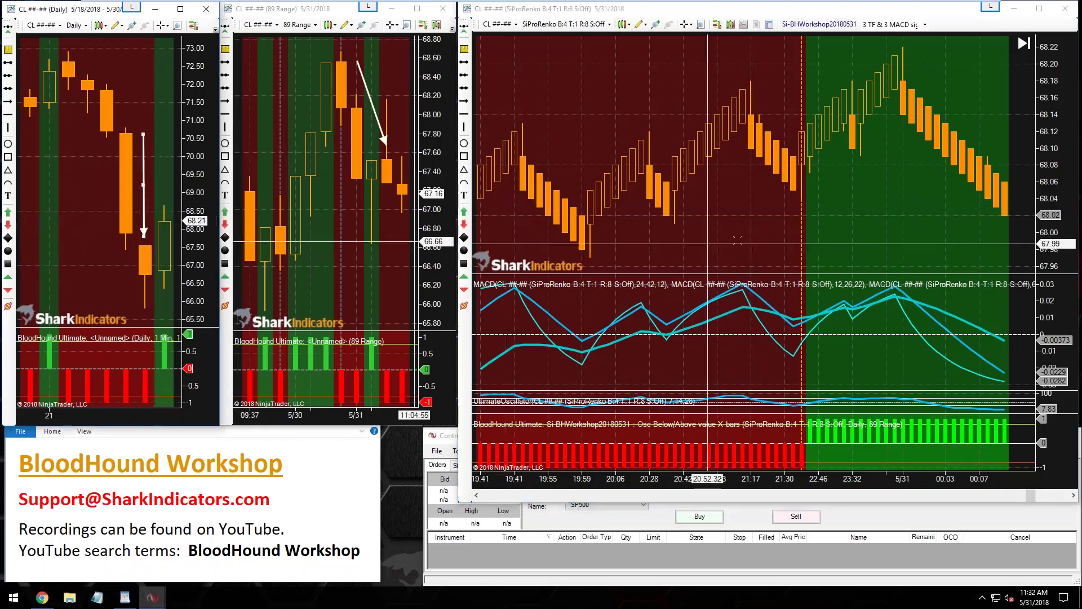
{"action": "scroll", "coordinate": [722, 241], "scroll_direction": "down", "scroll_amount": 10}
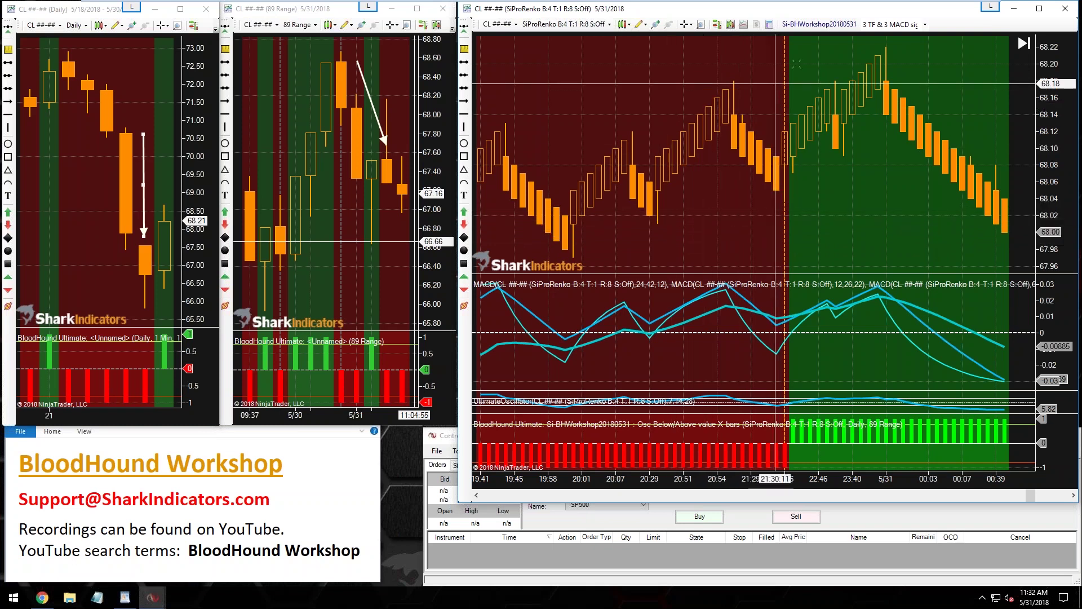
Reopen the BloodHound editor on the 3 TF & 3 MACD signal logic and enlarge its window to show the whole node graph.
{"action": "left_click", "coordinate": [807, 25]}
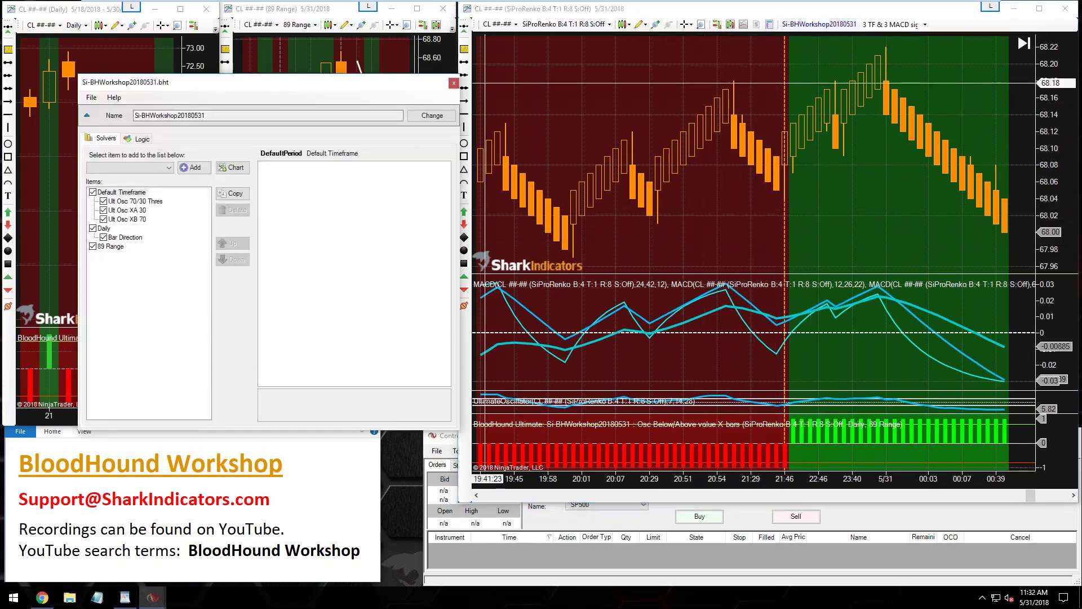
{"action": "left_click_drag", "start_coordinate": [282, 84], "coordinate": [215, 47]}
{"action": "left_click", "coordinate": [74, 201]}
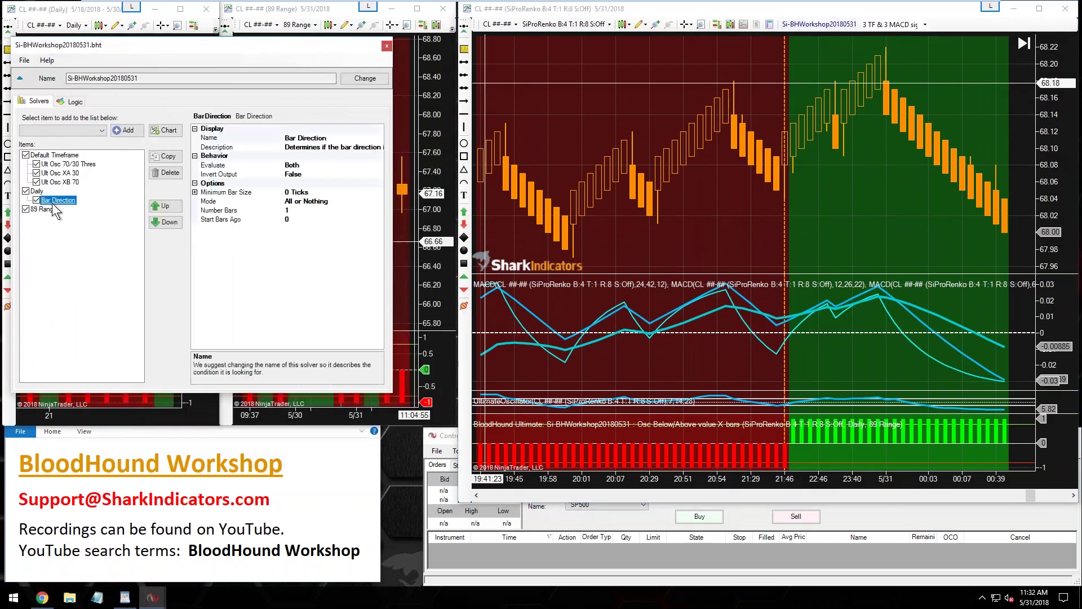
{"action": "left_click", "coordinate": [75, 102]}
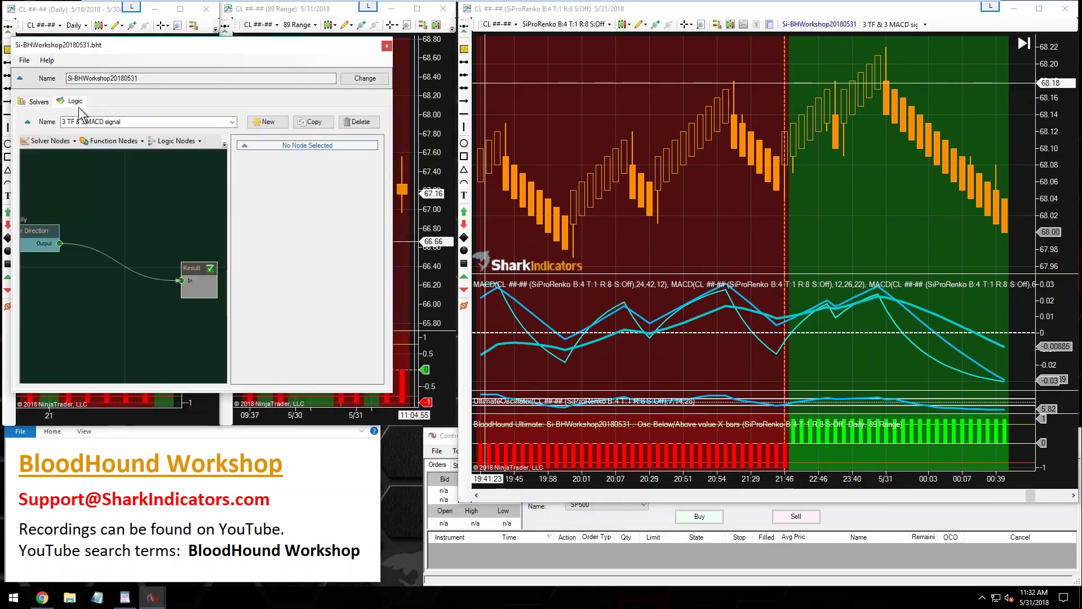
{"action": "left_click_drag", "start_coordinate": [408, 409], "coordinate": [519, 465]}
{"action": "left_click", "coordinate": [97, 265]}
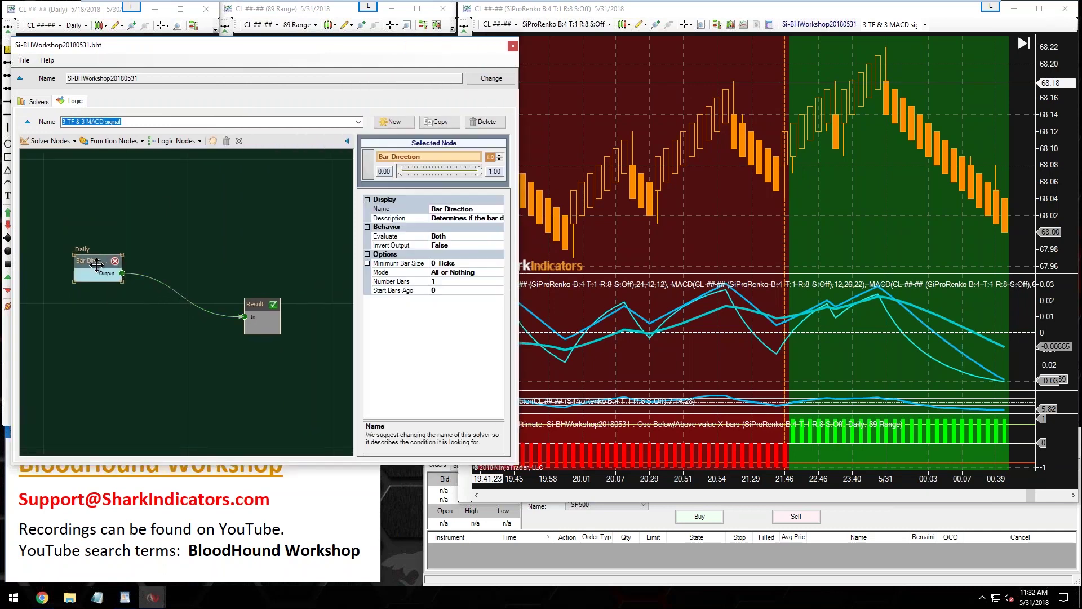
Add a Bar Direction solver node on the 89 Range timeframe and place it below the Daily node.
{"action": "left_click", "coordinate": [65, 143]}
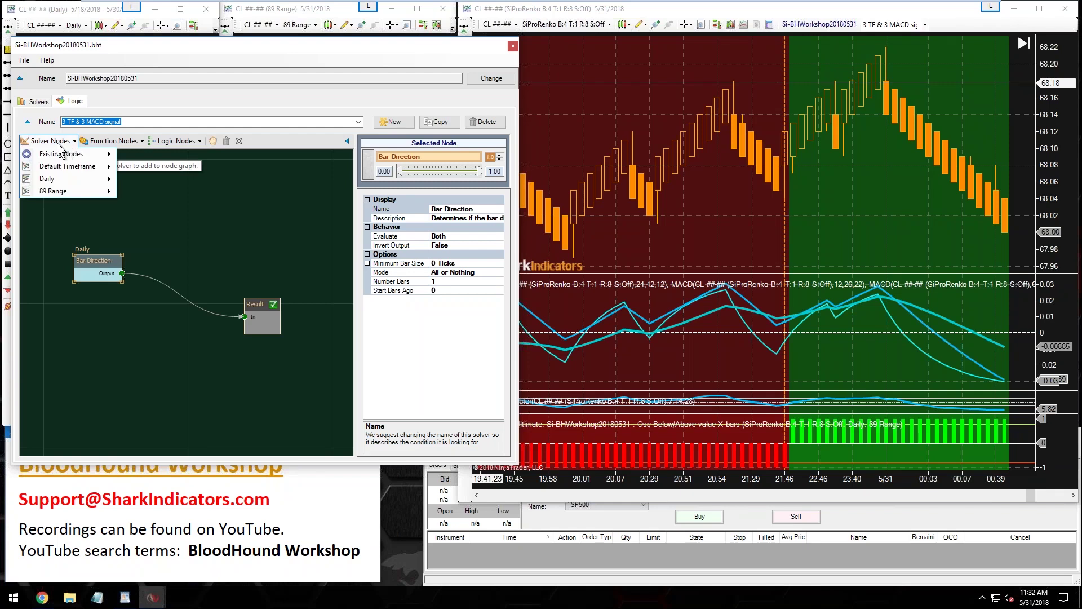
{"action": "mouse_move", "coordinate": [52, 193]}
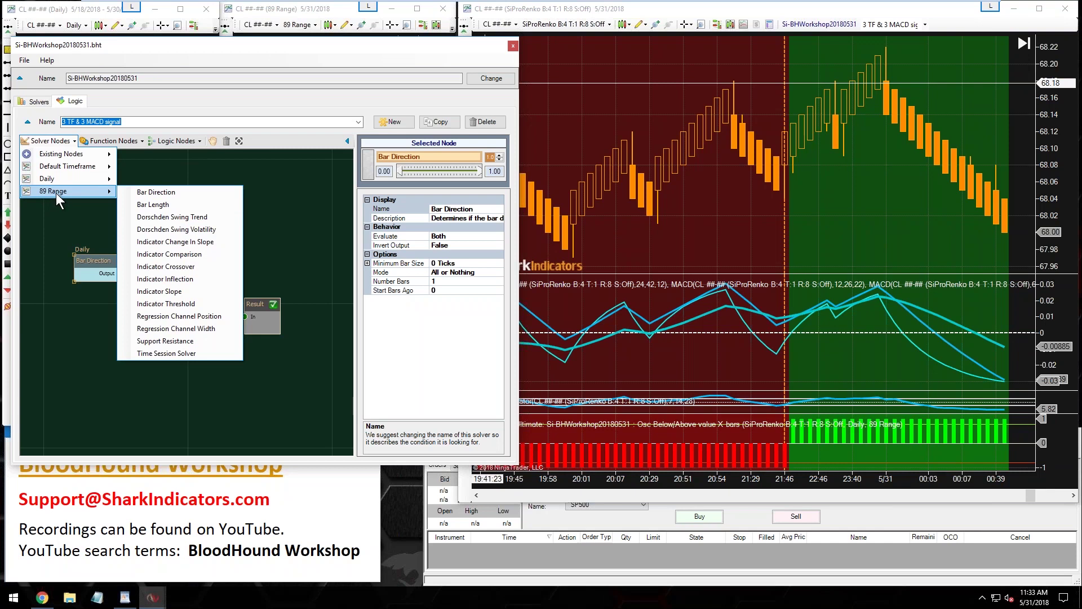
{"action": "left_click", "coordinate": [165, 192]}
{"action": "left_click_drag", "start_coordinate": [163, 191], "coordinate": [102, 315]}
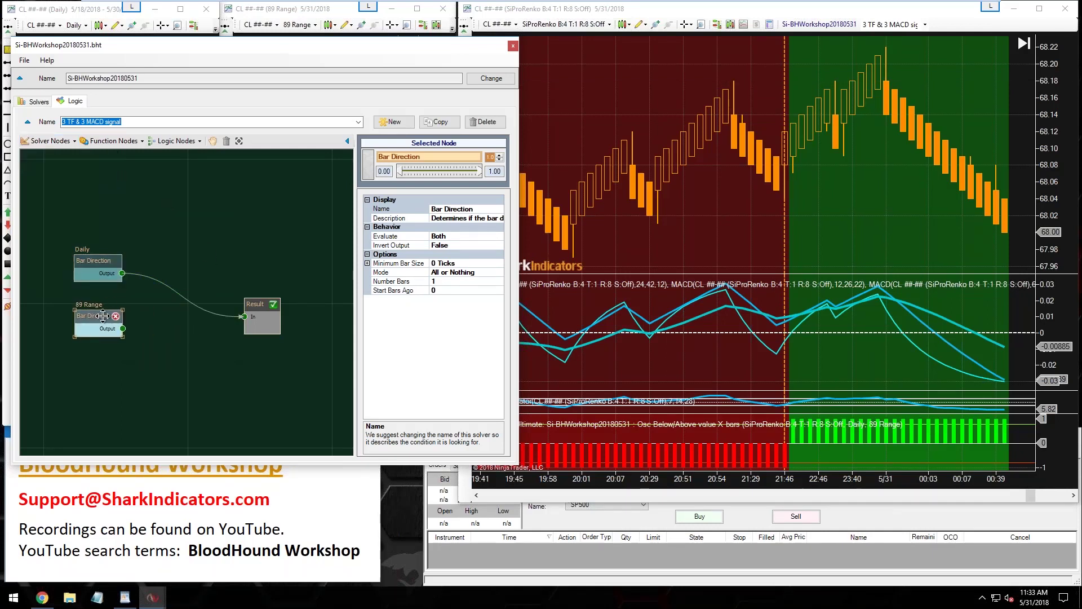
Connect the 89 Range Bar Direction output to the Result node in place of the Daily one and align the nodes.
{"action": "scroll", "coordinate": [148, 339], "scroll_direction": "up", "scroll_amount": 3}
{"action": "left_click_drag", "start_coordinate": [107, 334], "coordinate": [257, 319]}
{"action": "left_click_drag", "start_coordinate": [140, 394], "coordinate": [67, 259]}
{"action": "left_click_drag", "start_coordinate": [68, 260], "coordinate": [140, 274]}
{"action": "left_click", "coordinate": [256, 232]}
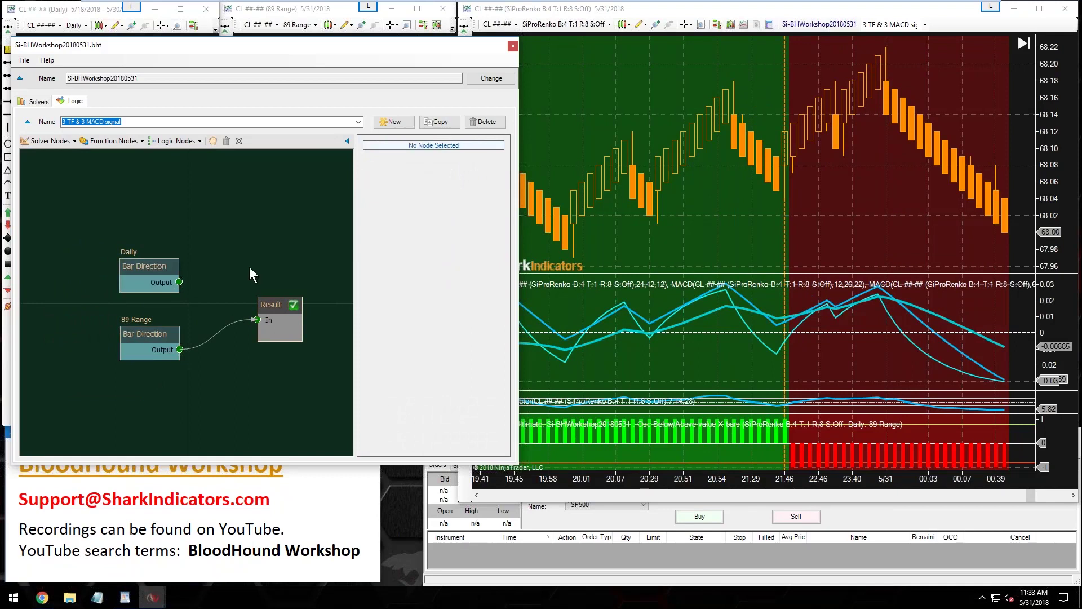
Close the BloodHound editor, briefly reopening it to check which Bar Direction node feeds the Result node.
{"action": "left_click", "coordinate": [516, 31]}
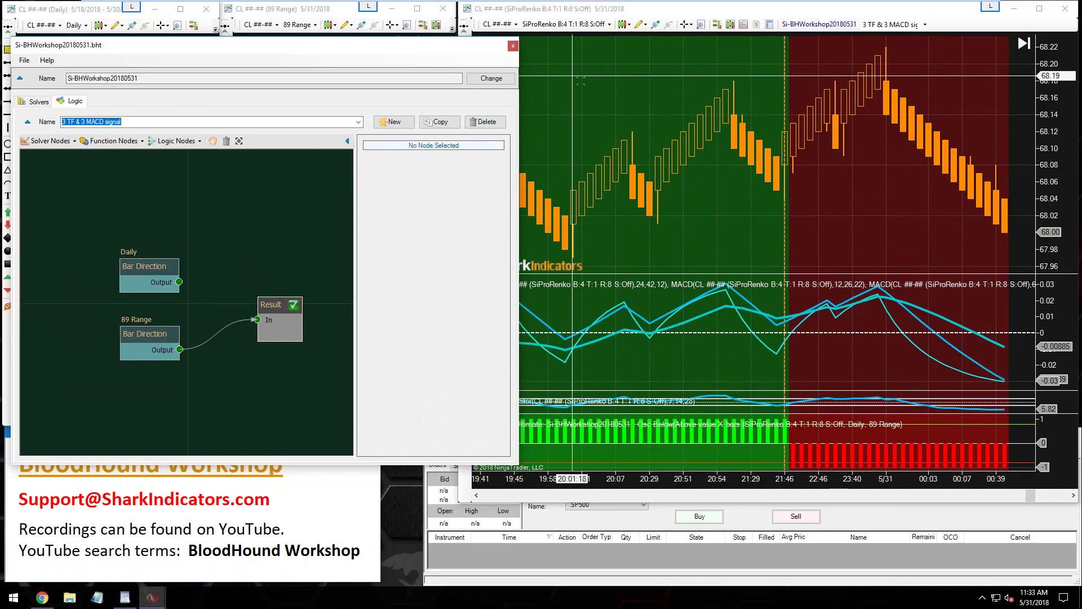
{"action": "left_click", "coordinate": [413, 50]}
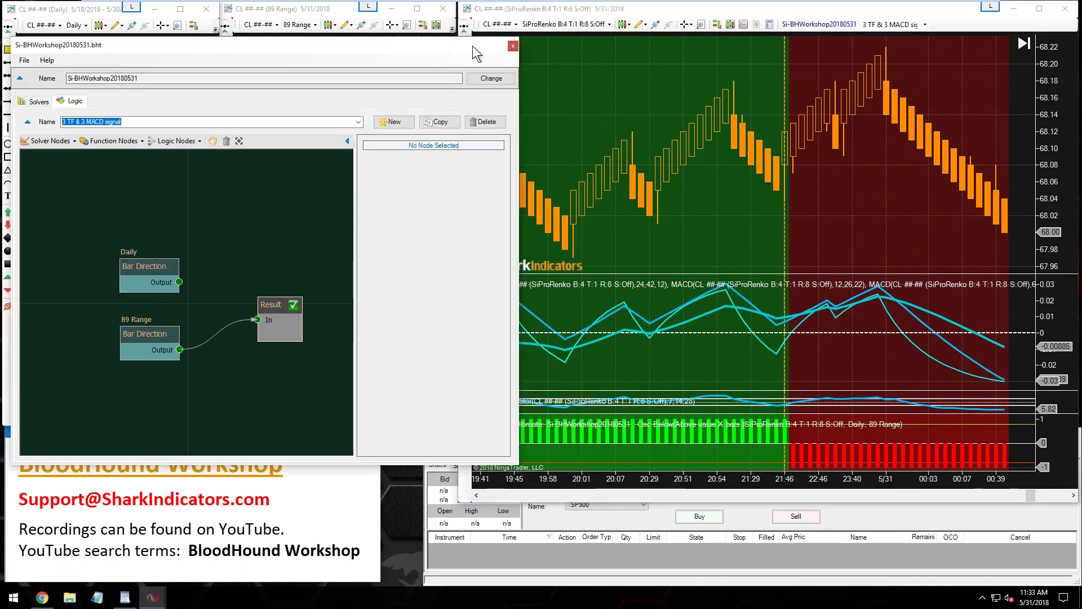
{"action": "left_click", "coordinate": [512, 45]}
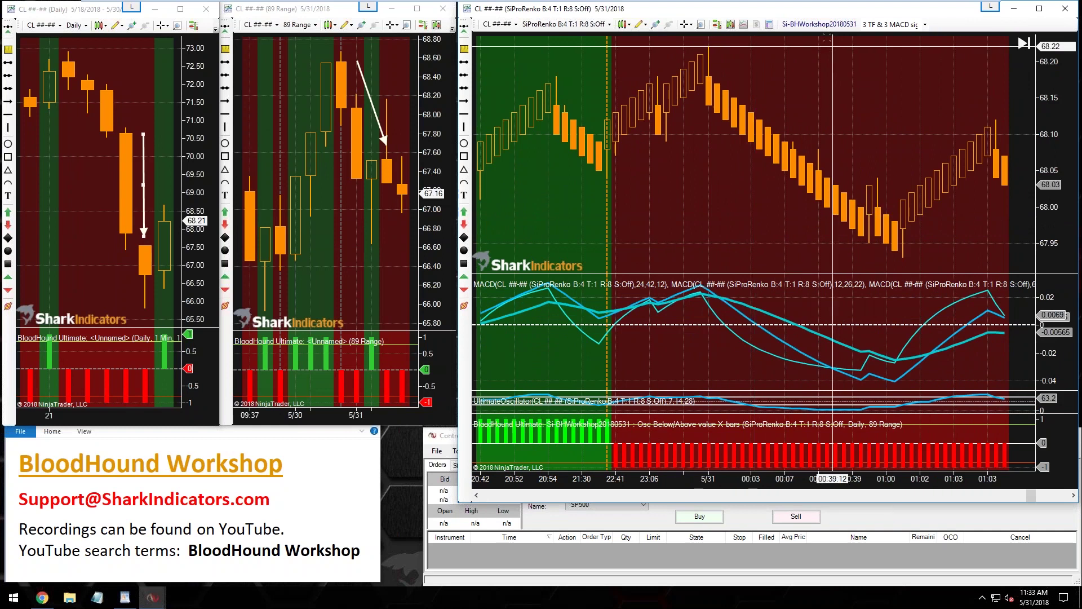
{"action": "left_click", "coordinate": [819, 25]}
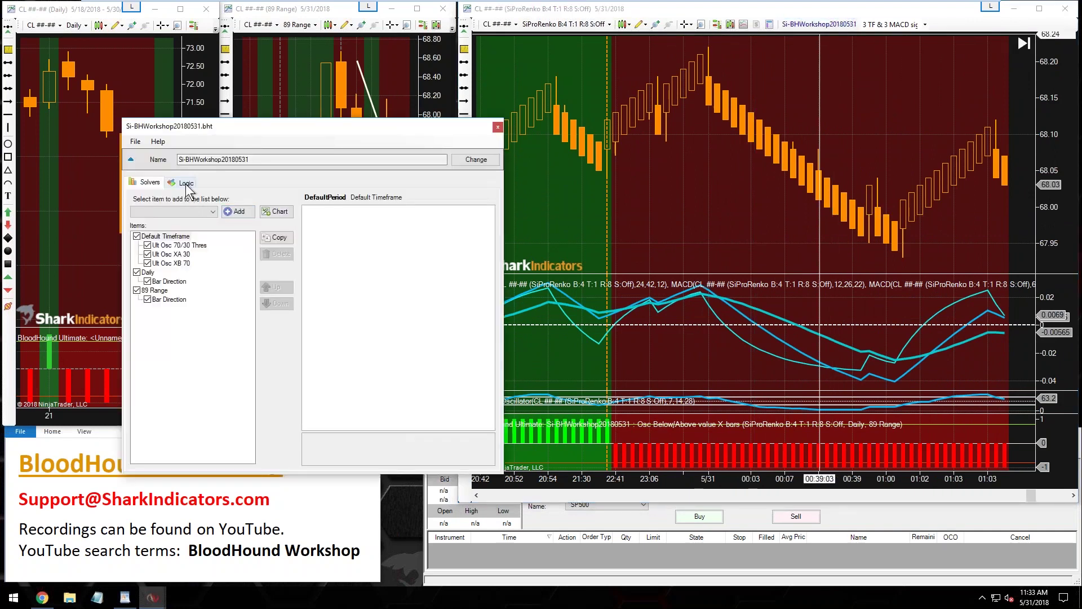
{"action": "left_click", "coordinate": [185, 182]}
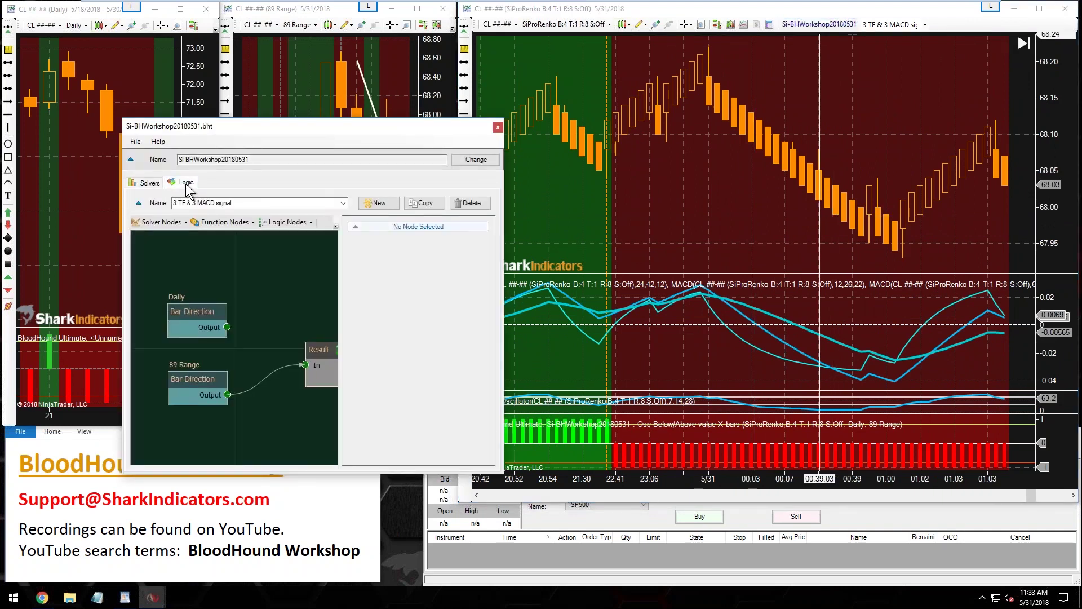
{"action": "left_click", "coordinate": [501, 128]}
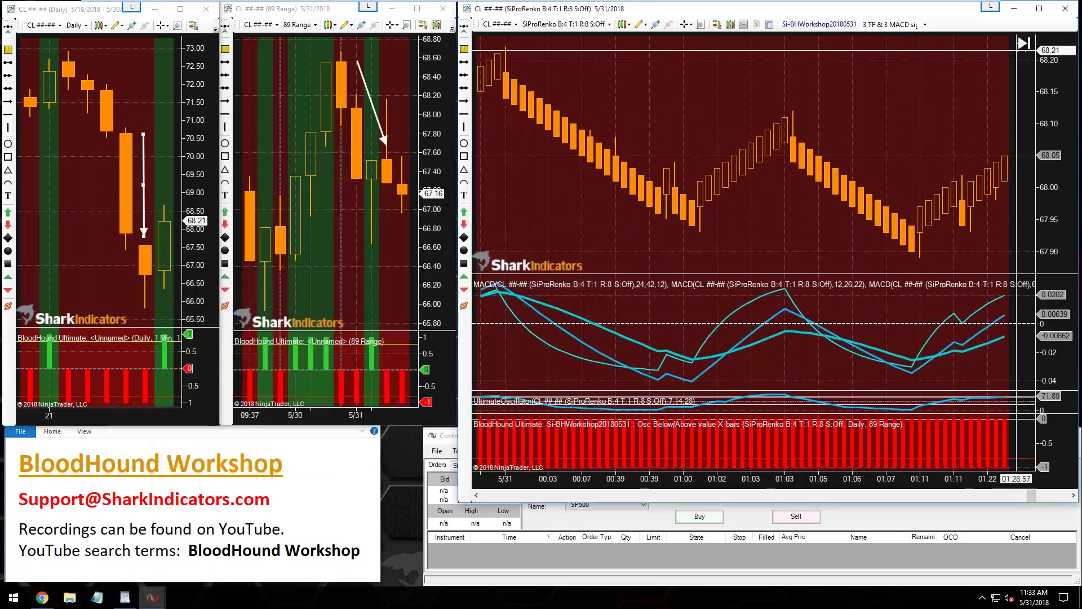
Examine the 89 Range Bar Direction signals across the 5/30 and 5/31 SiProRenko bars.
{"action": "scroll", "coordinate": [749, 211], "scroll_direction": "up", "scroll_amount": 5}
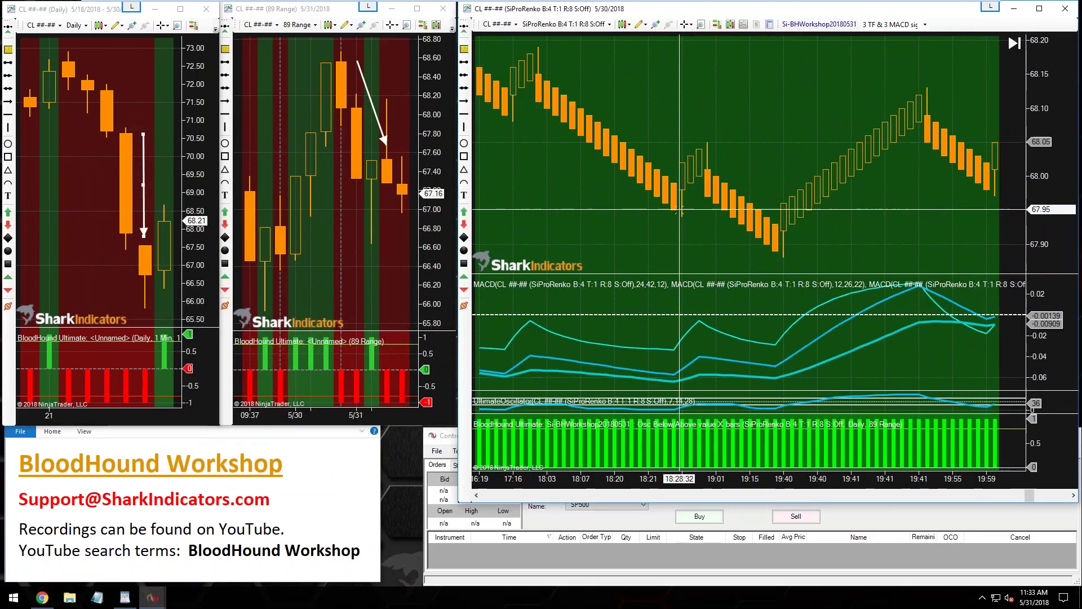
{"action": "scroll", "coordinate": [679, 210], "scroll_direction": "down", "scroll_amount": 5}
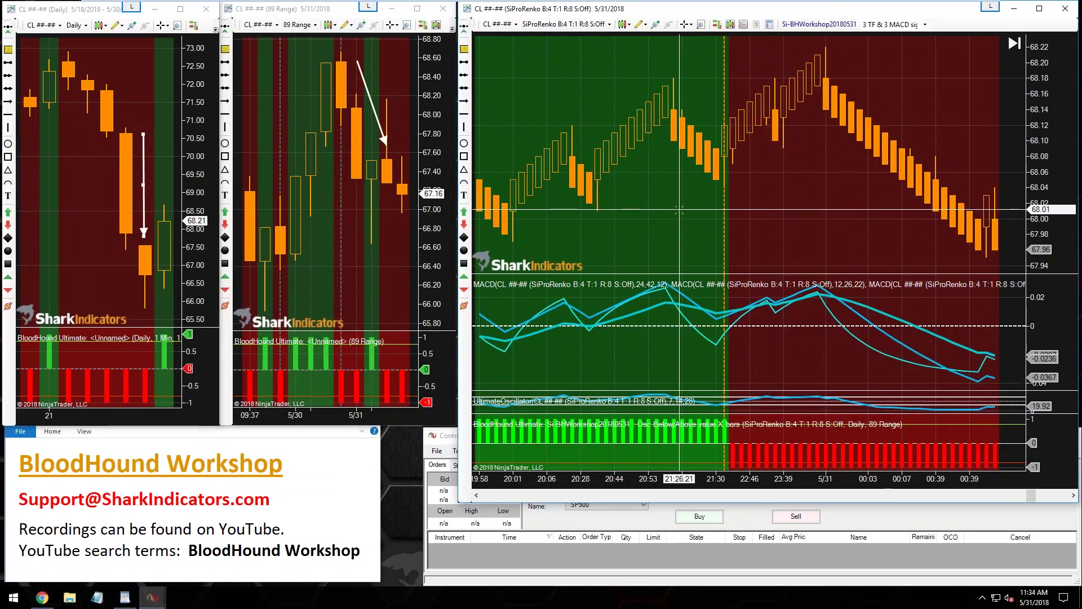
{"action": "scroll", "coordinate": [679, 209], "scroll_direction": "down", "scroll_amount": 10}
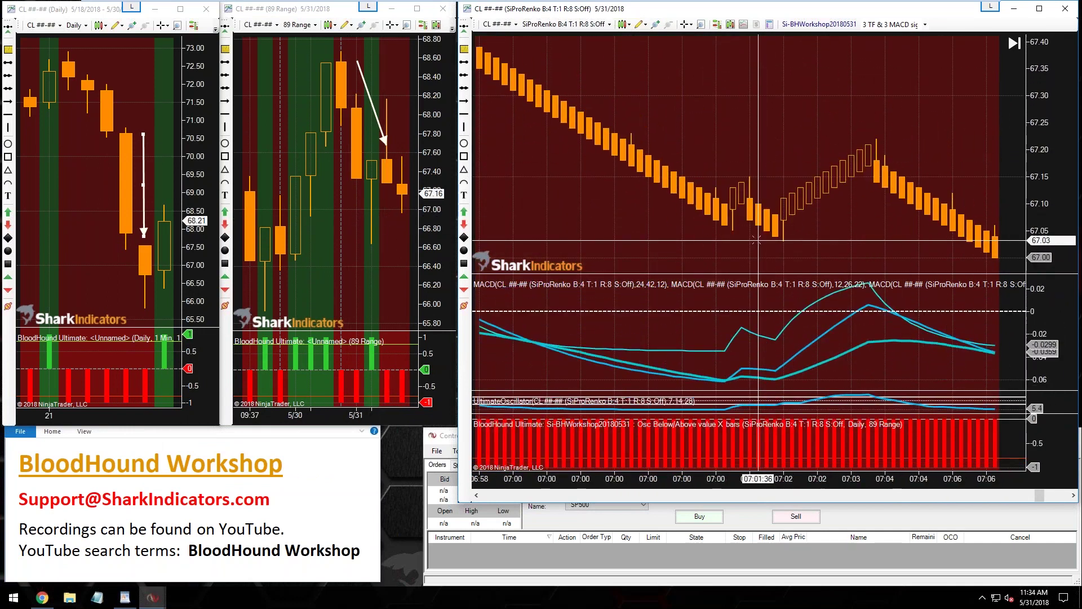
{"action": "scroll", "coordinate": [753, 241], "scroll_direction": "down", "scroll_amount": 10}
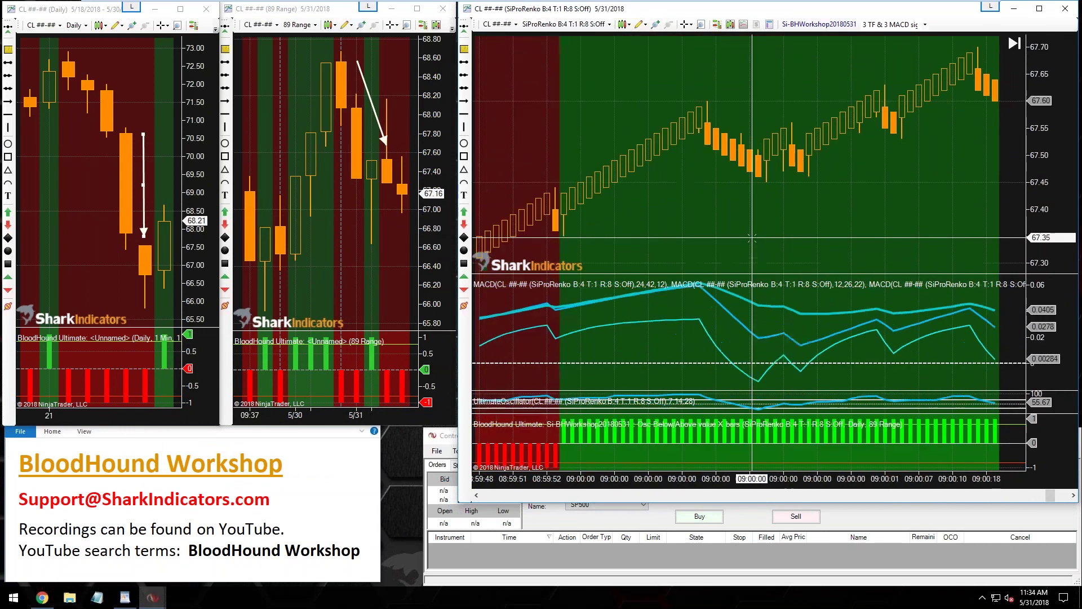
{"action": "scroll", "coordinate": [750, 239], "scroll_direction": "up", "scroll_amount": 5}
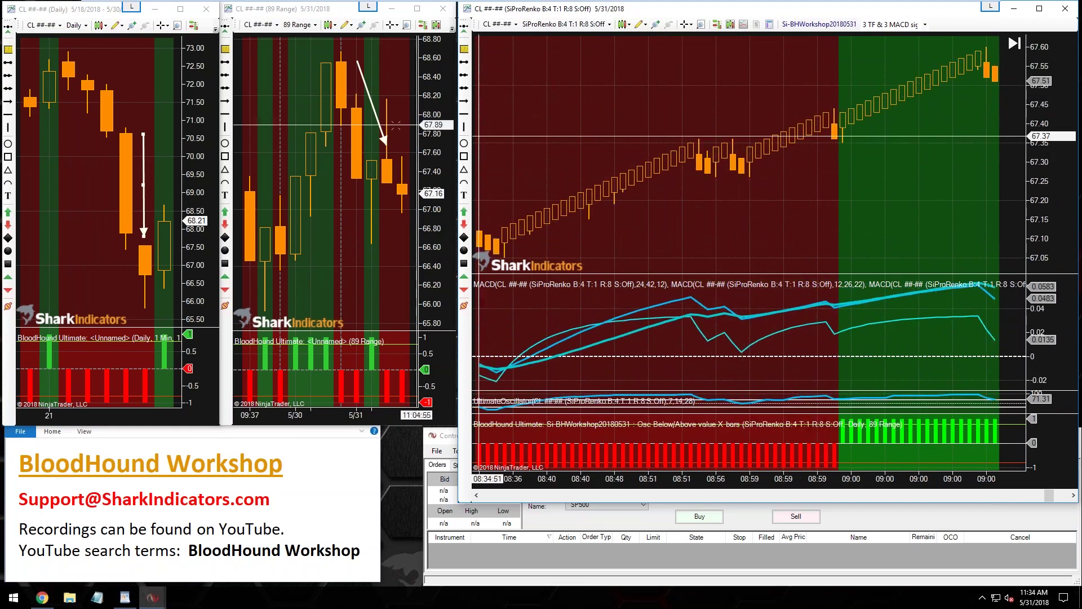
Move the arrow on the 89 Range chart to the 5/31 06:47:27 bar and display that bar's price data.
{"action": "left_click", "coordinate": [373, 117]}
{"action": "left_click_drag", "start_coordinate": [372, 118], "coordinate": [342, 117]}
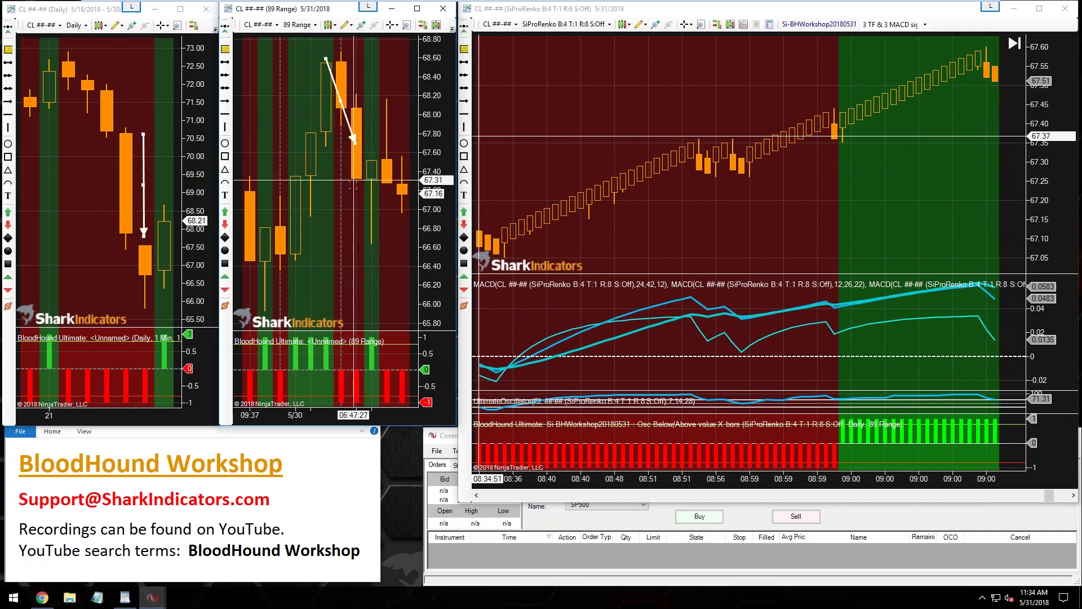
{"action": "scroll", "coordinate": [355, 189], "scroll_direction": "up", "scroll_amount": 3}
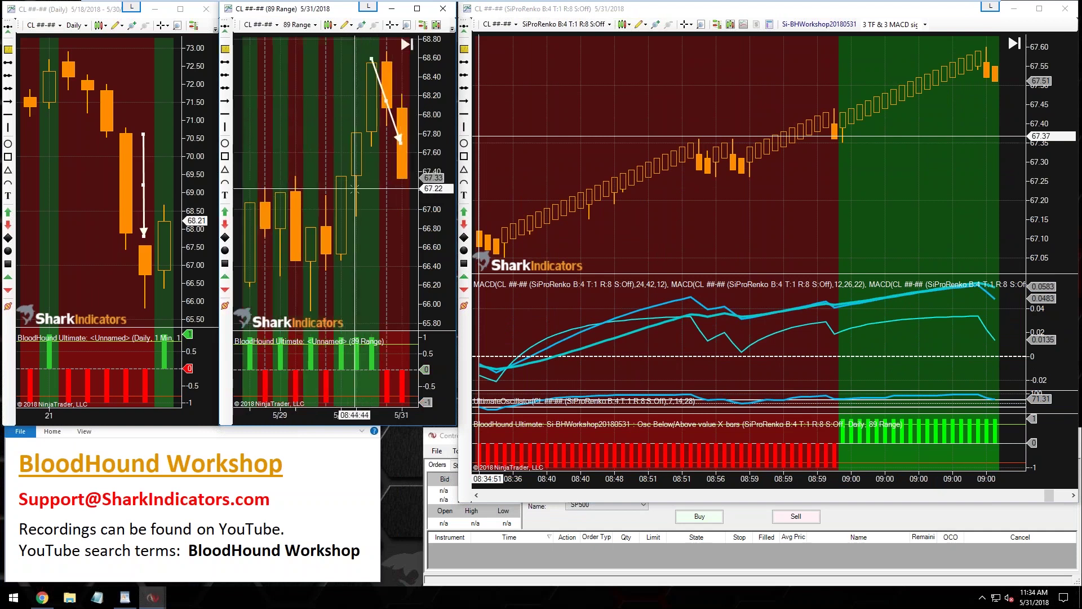
{"action": "left_click", "coordinate": [406, 43]}
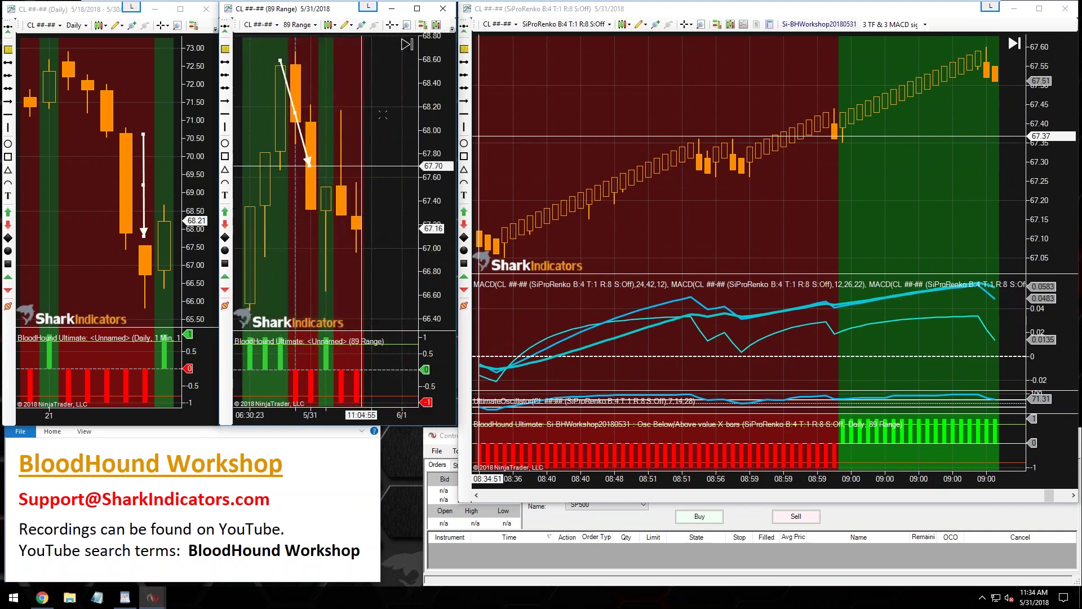
{"action": "scroll", "coordinate": [360, 169], "scroll_direction": "up", "scroll_amount": 3}
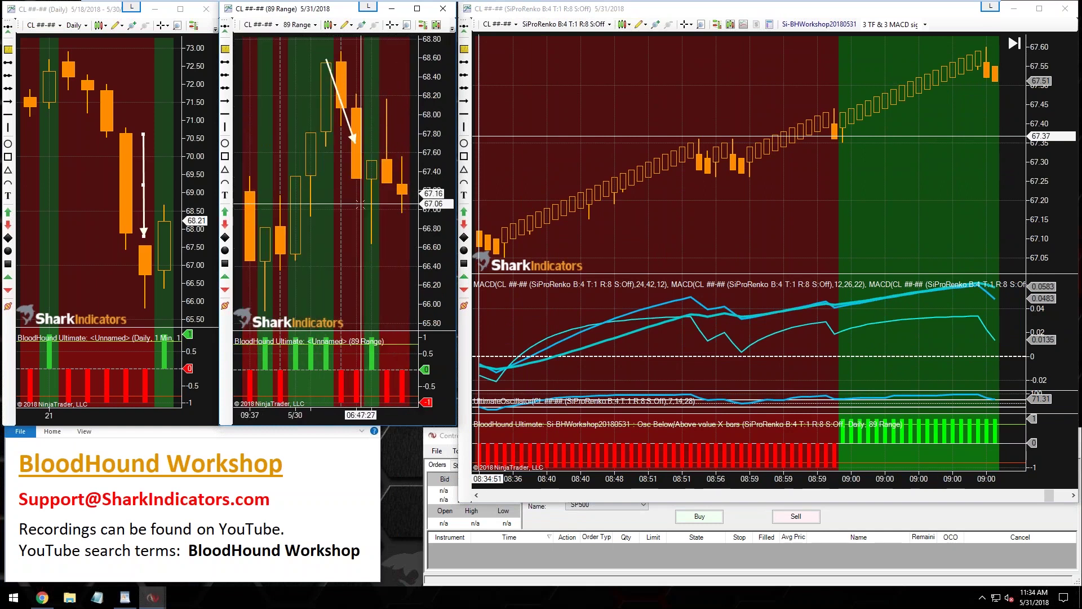
{"action": "middle_click", "coordinate": [355, 199]}
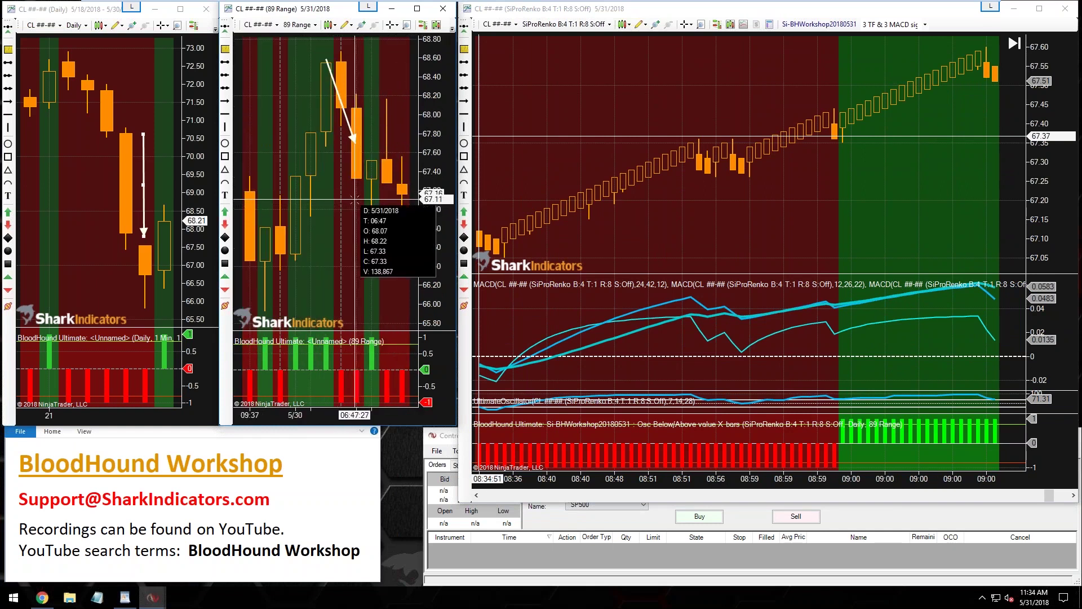
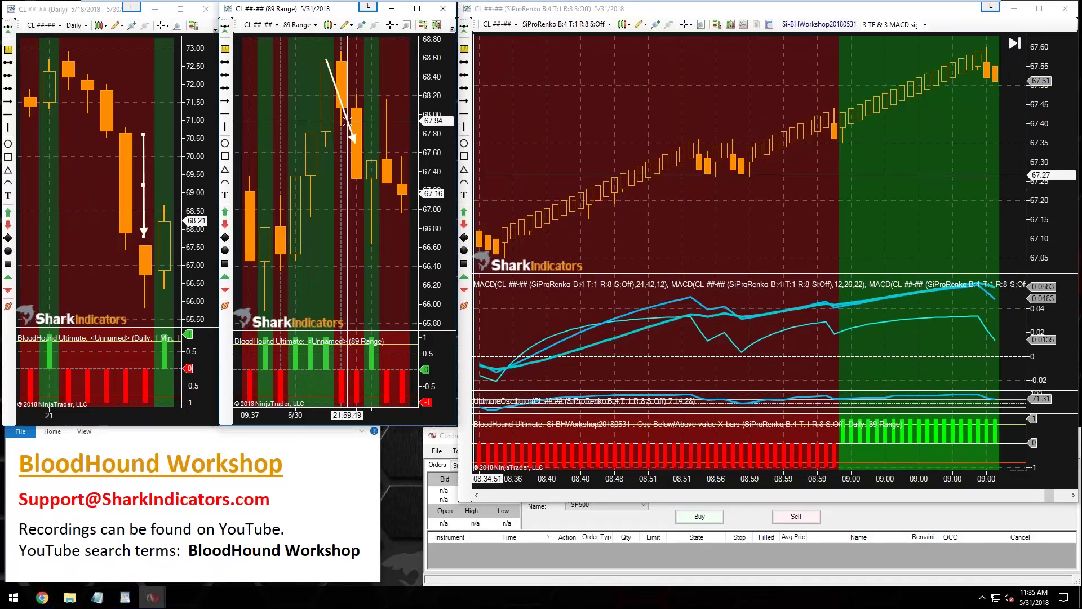
Point the 89 Range arrow at the 09:00:00 bar and draw a rectangle from about 67.35 to 67.28 below the SiProRenko chart's green zone.
{"action": "left_click_drag", "start_coordinate": [347, 121], "coordinate": [363, 135]}
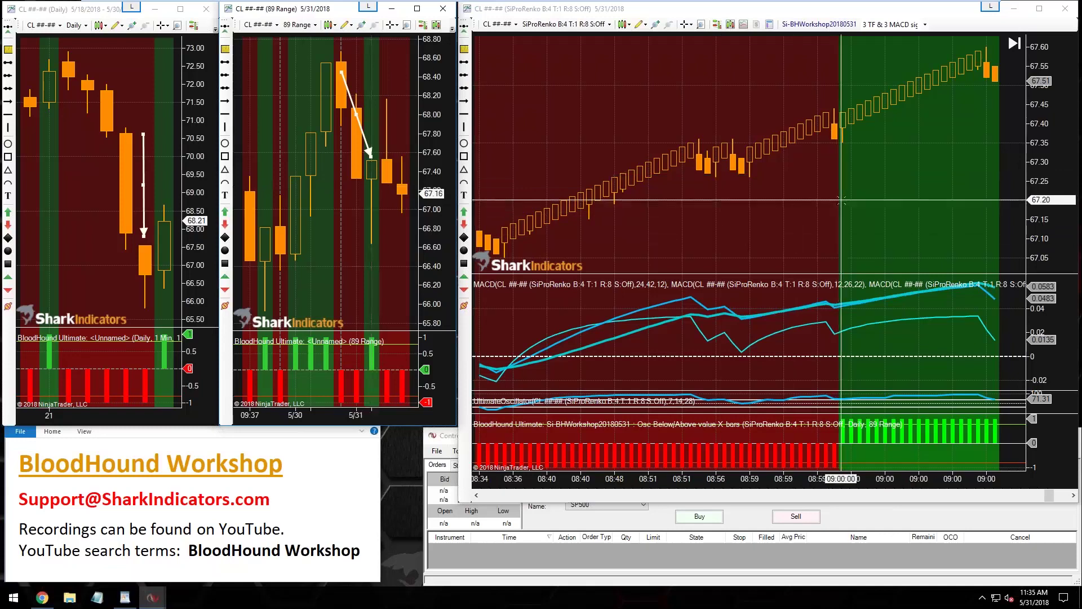
{"action": "left_click_drag", "start_coordinate": [841, 200], "coordinate": [765, 206]}
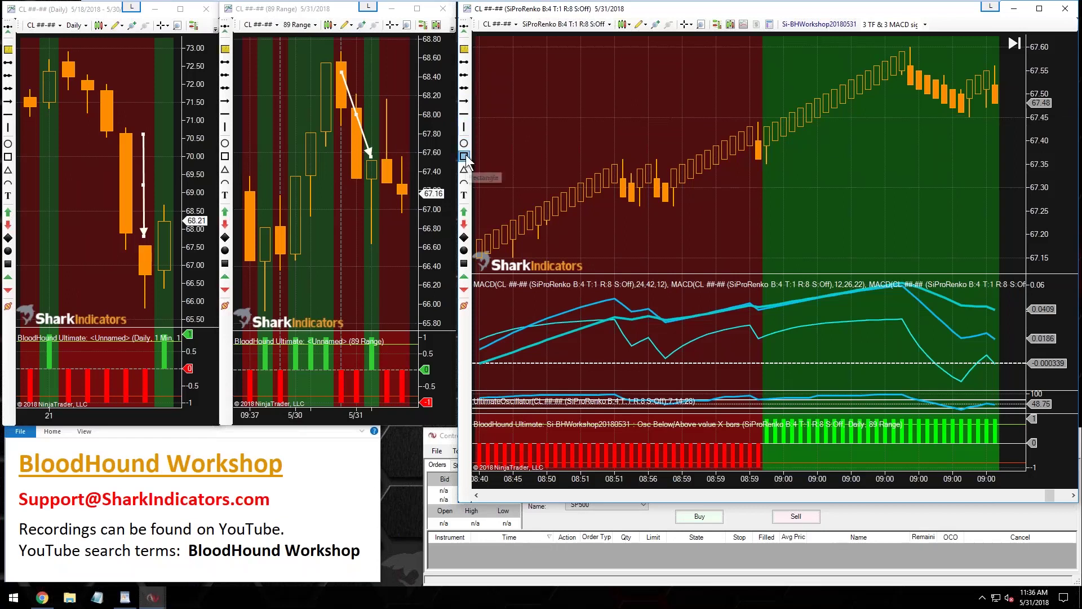
{"action": "mouse_move", "coordinate": [766, 164]}
{"action": "left_mouse_down"}
{"action": "mouse_move", "coordinate": [958, 178]}
{"action": "mouse_move", "coordinate": [975, 183]}
{"action": "mouse_move", "coordinate": [974, 197]}
{"action": "left_mouse_up"}
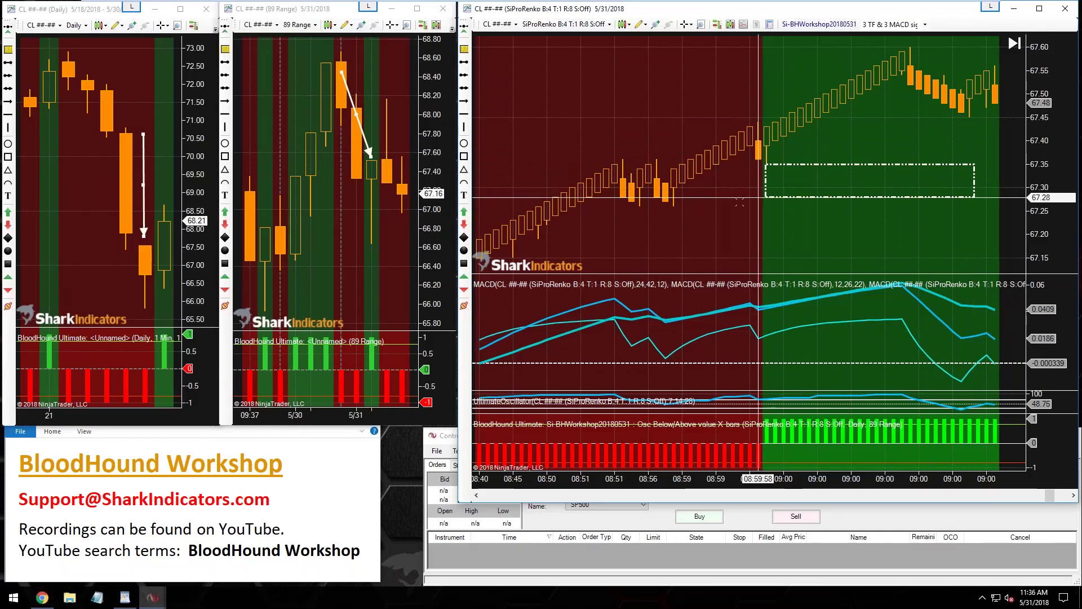
Reshape the 89 Range chart's arrow so it points vertically down at the 09:00:00 bar.
{"action": "left_click", "coordinate": [364, 138]}
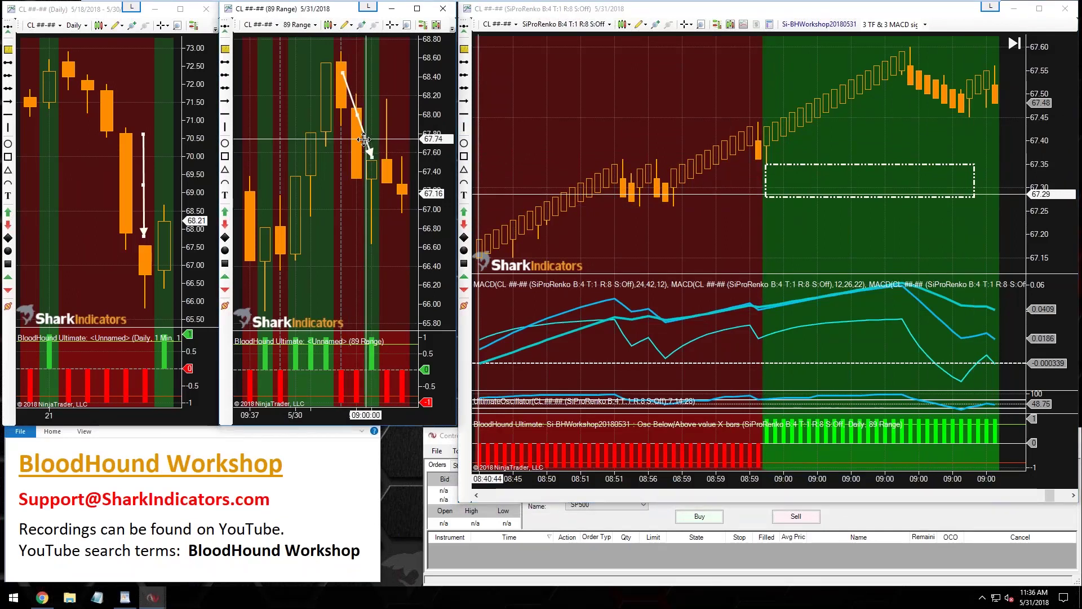
{"action": "left_click_drag", "start_coordinate": [339, 79], "coordinate": [370, 70]}
{"action": "left_click_drag", "start_coordinate": [370, 127], "coordinate": [373, 127]}
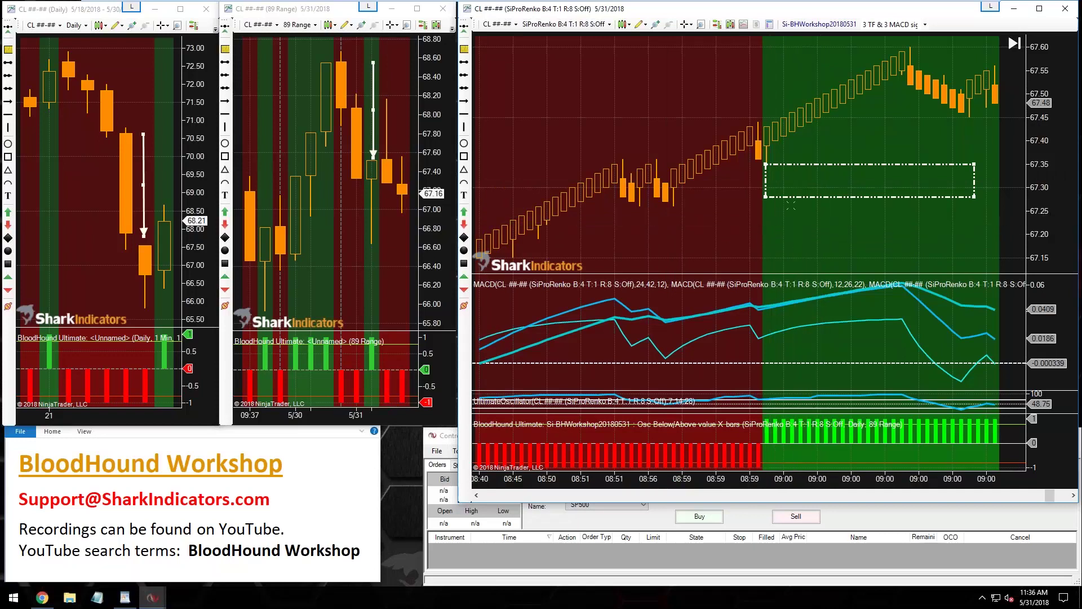
{"action": "left_click_drag", "start_coordinate": [791, 206], "coordinate": [748, 236]}
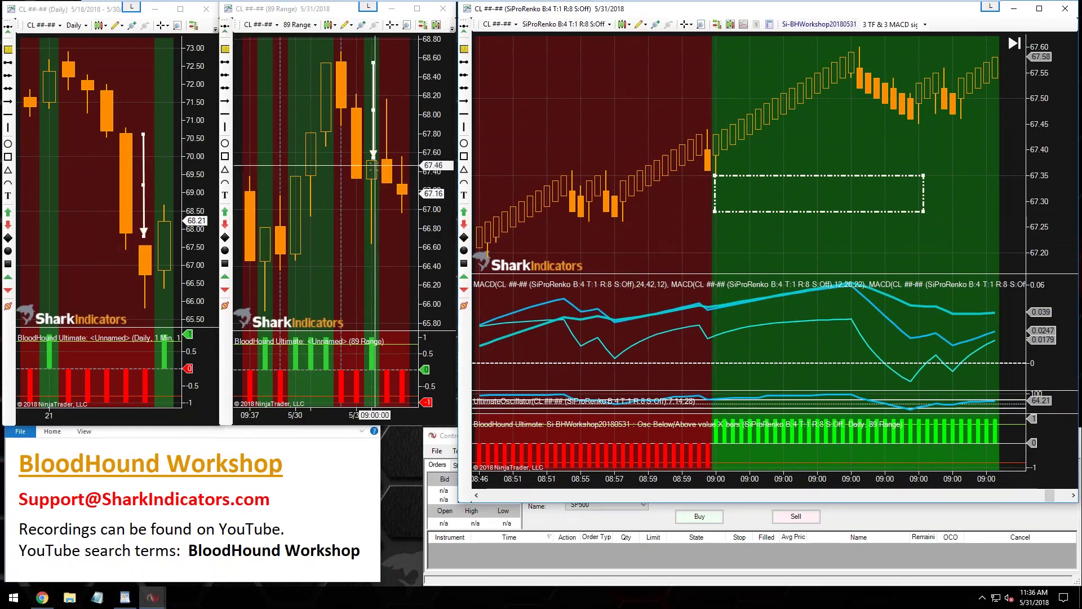
{"action": "scroll", "coordinate": [677, 233], "scroll_direction": "up", "scroll_amount": 3}
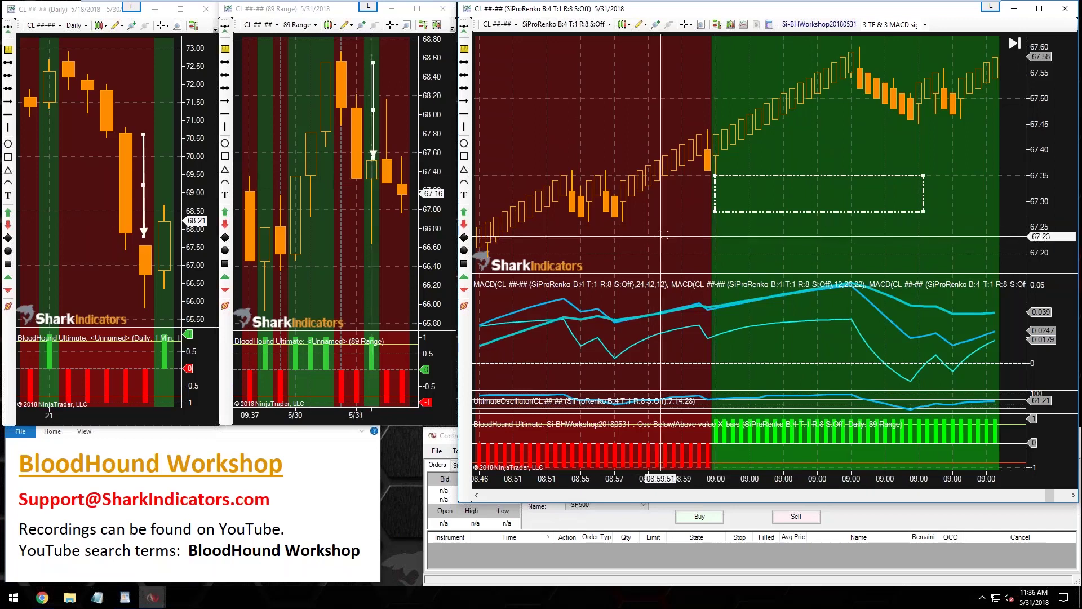
{"action": "scroll", "coordinate": [688, 233], "scroll_direction": "up", "scroll_amount": 1}
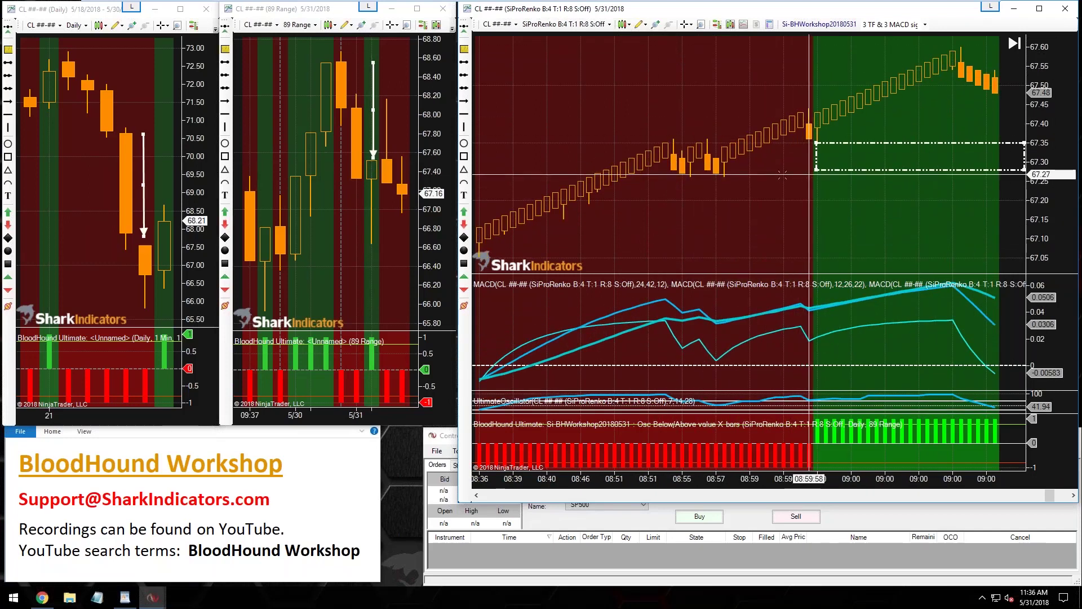
{"action": "scroll", "coordinate": [619, 191], "scroll_direction": "up", "scroll_amount": 2}
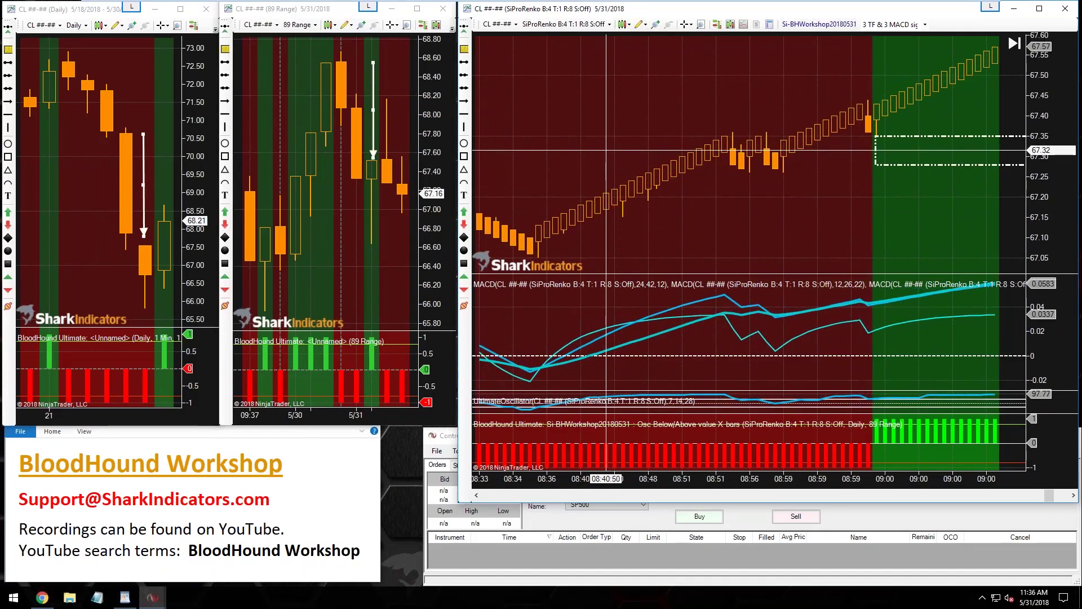
{"action": "left_click", "coordinate": [371, 134]}
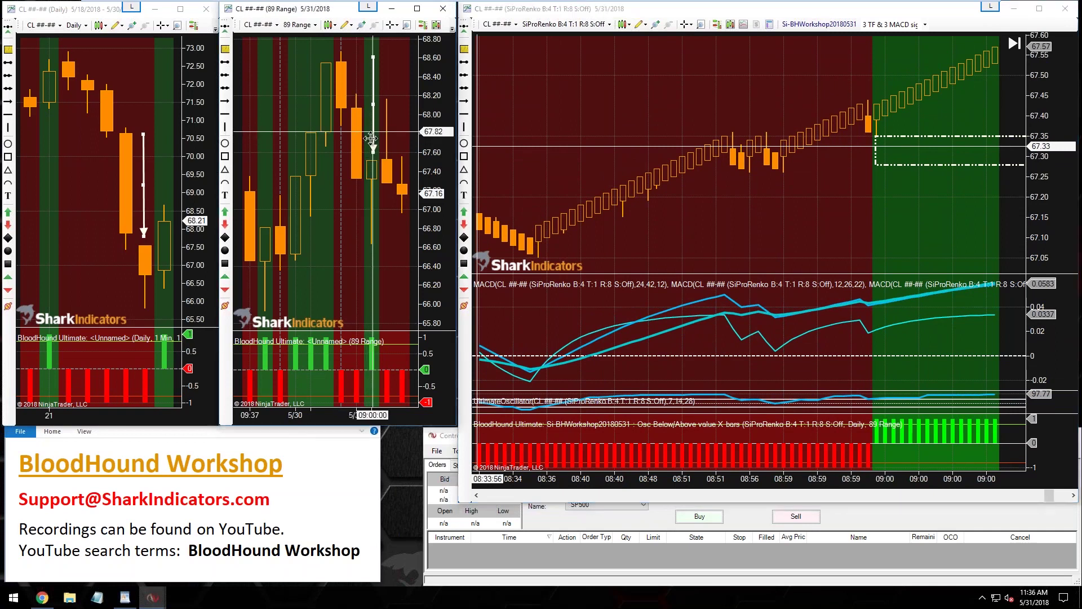
{"action": "left_click_drag", "start_coordinate": [371, 133], "coordinate": [371, 138]}
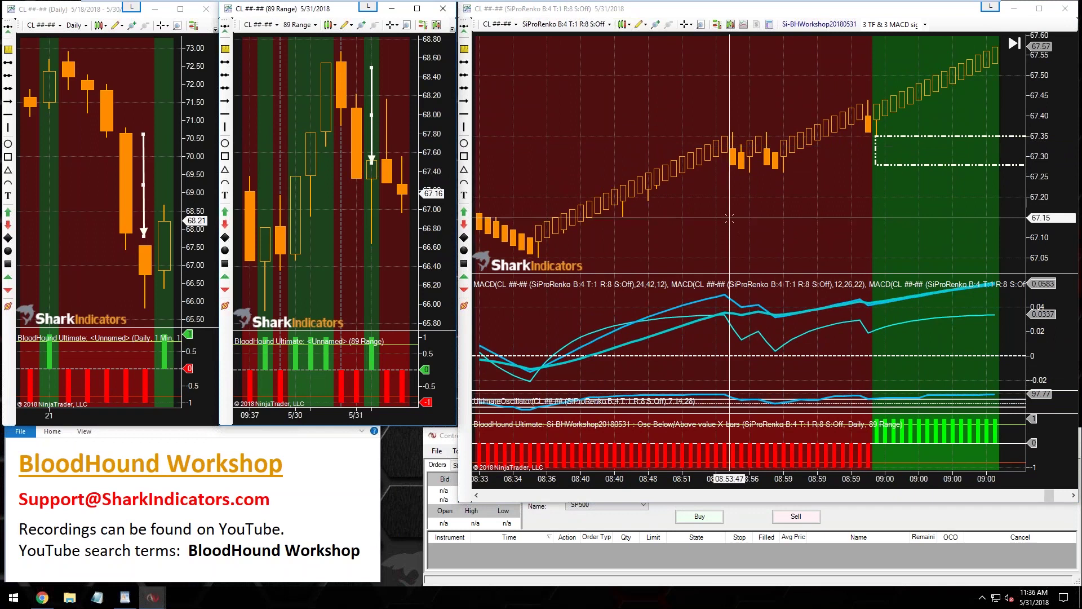
Draw an ellipse around the SiProRenko pullback candles that precede the 09:00 green zone.
{"action": "left_click", "coordinate": [814, 218]}
{"action": "scroll", "coordinate": [814, 219], "scroll_direction": "up", "scroll_amount": 2}
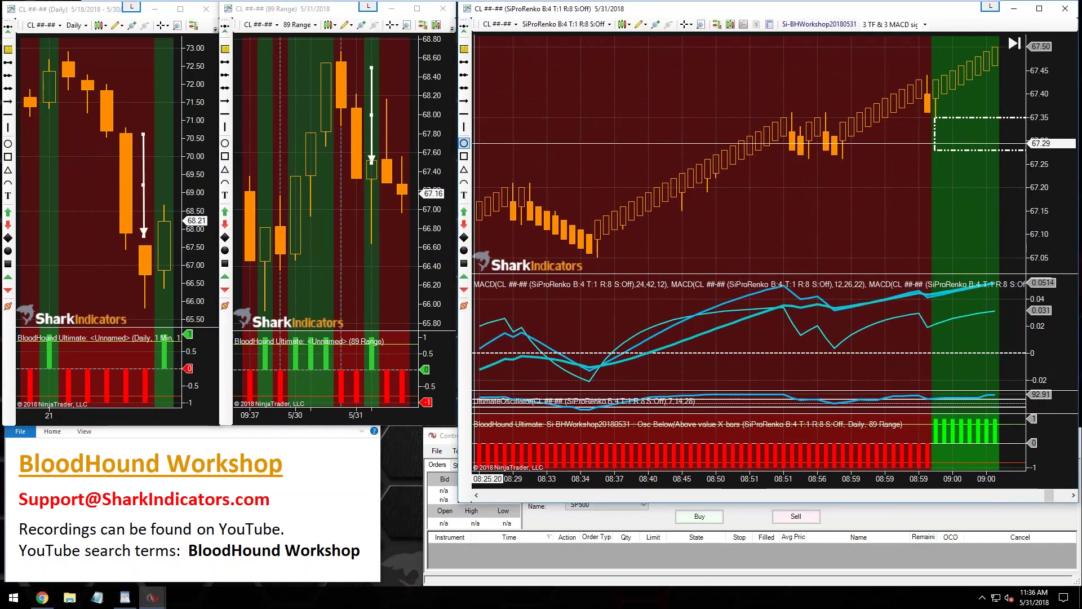
{"action": "left_click", "coordinate": [464, 144]}
{"action": "left_click_drag", "start_coordinate": [862, 79], "coordinate": [912, 104]}
{"action": "left_click_drag", "start_coordinate": [758, 175], "coordinate": [709, 190]}
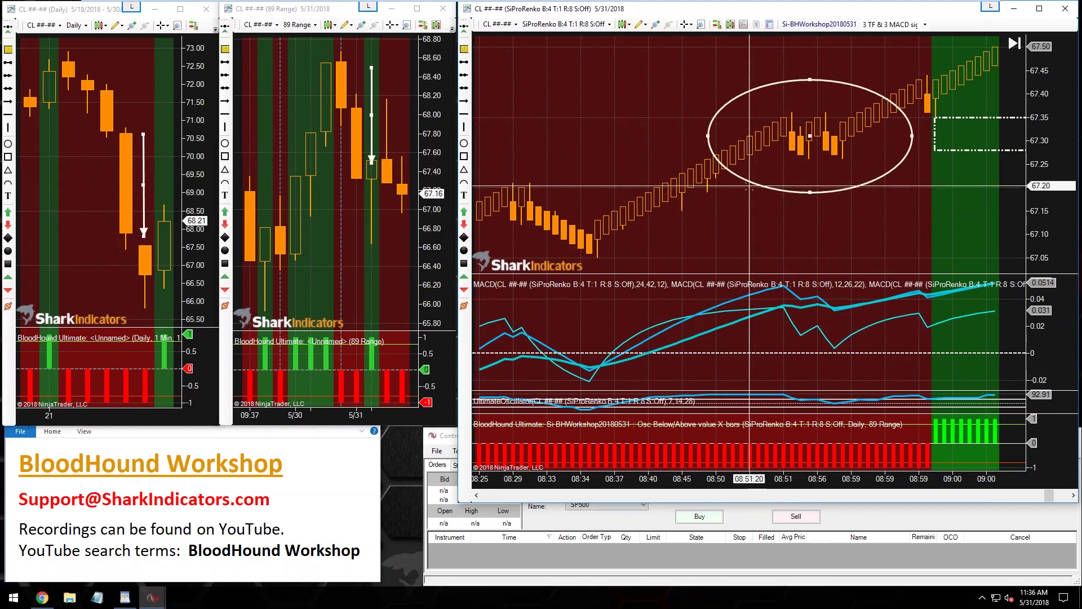
Reposition the ellipse around the SiProRenko pullback candles and raise the 89 Range arrow slightly above the 09:00:00 bar.
{"action": "left_click_drag", "start_coordinate": [752, 181], "coordinate": [750, 175]}
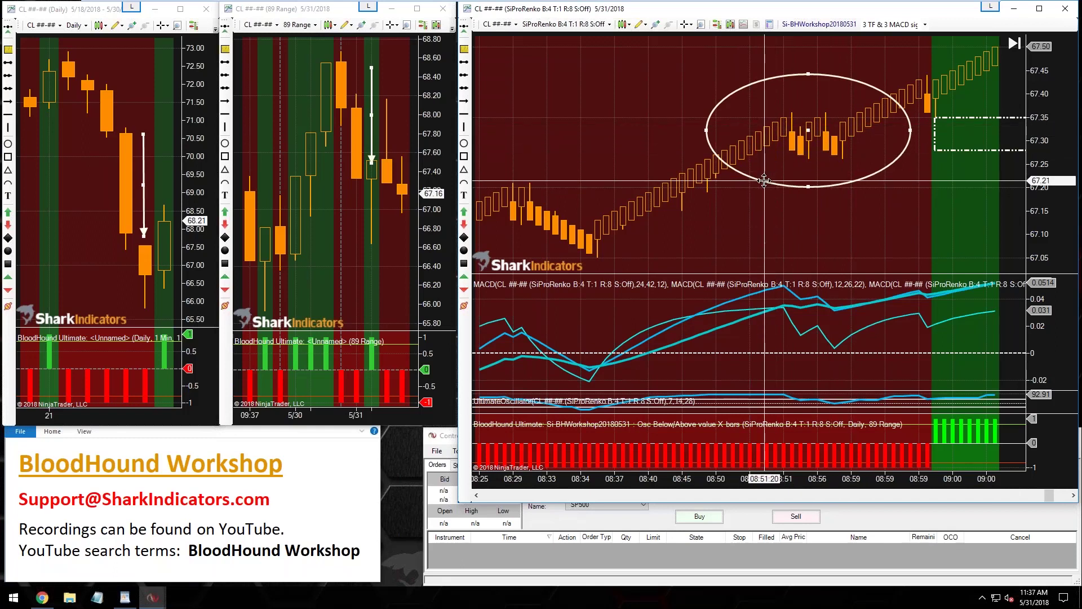
{"action": "mouse_move", "coordinate": [767, 169]}
{"action": "left_mouse_down"}
{"action": "mouse_move", "coordinate": [821, 179]}
{"action": "mouse_move", "coordinate": [684, 205]}
{"action": "mouse_move", "coordinate": [724, 203]}
{"action": "left_mouse_up"}
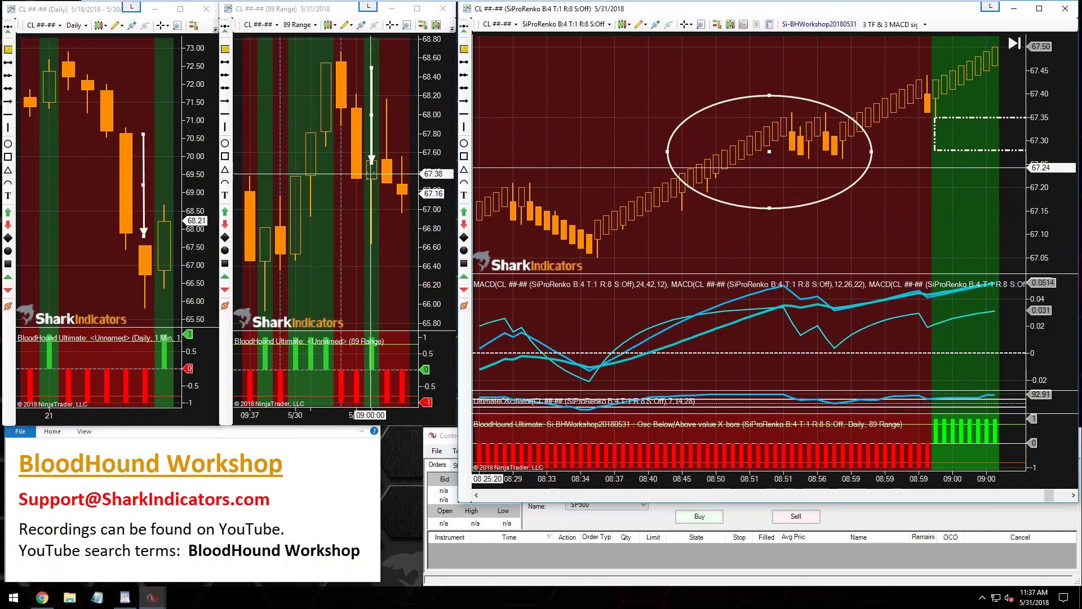
{"action": "left_click_drag", "start_coordinate": [726, 204], "coordinate": [747, 185]}
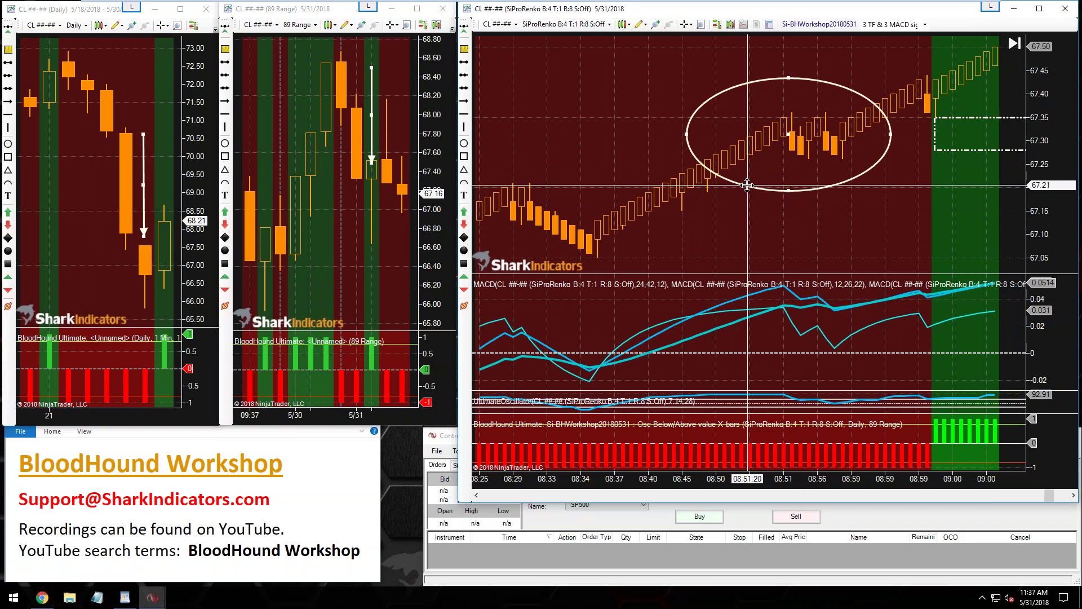
{"action": "left_click_drag", "start_coordinate": [747, 185], "coordinate": [754, 185]}
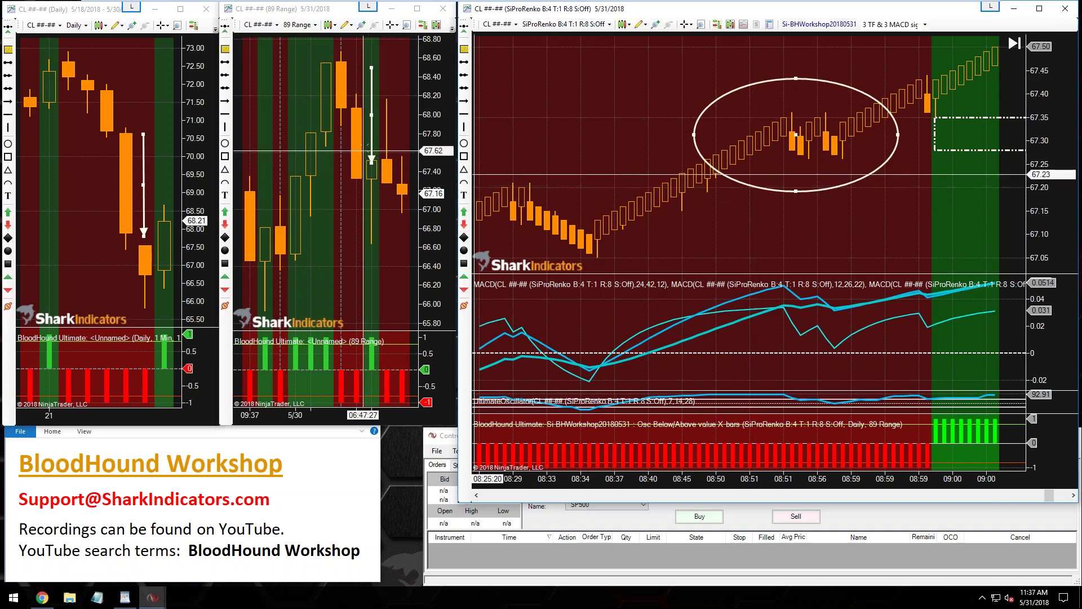
{"action": "left_click_drag", "start_coordinate": [371, 150], "coordinate": [372, 141]}
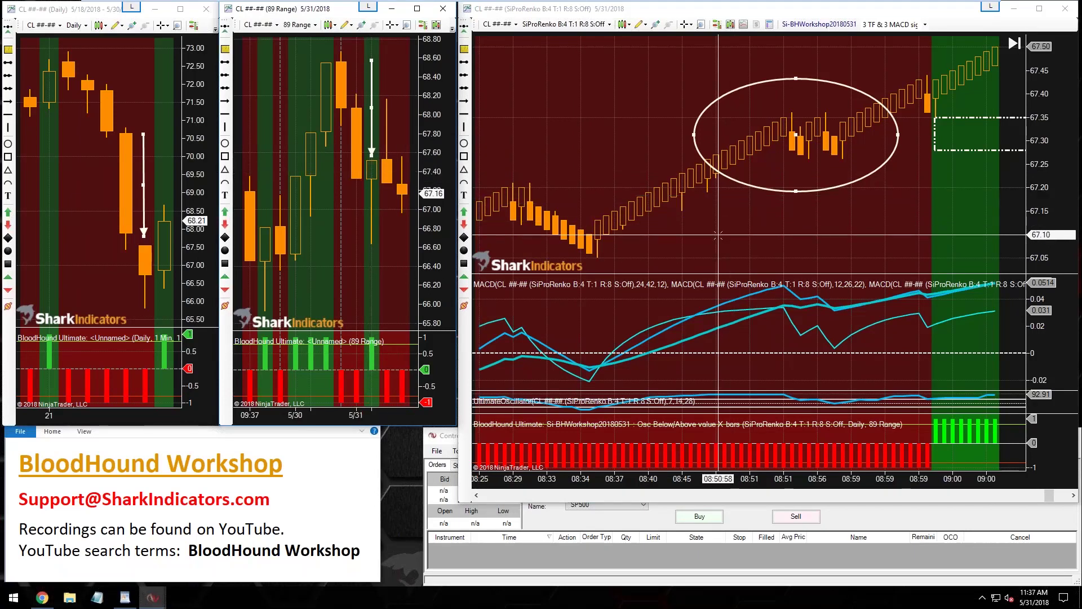
Bring up the Control Center's list of data connections and go to Market Replay Connection.
{"action": "scroll", "coordinate": [718, 236], "scroll_direction": "down", "scroll_amount": 4}
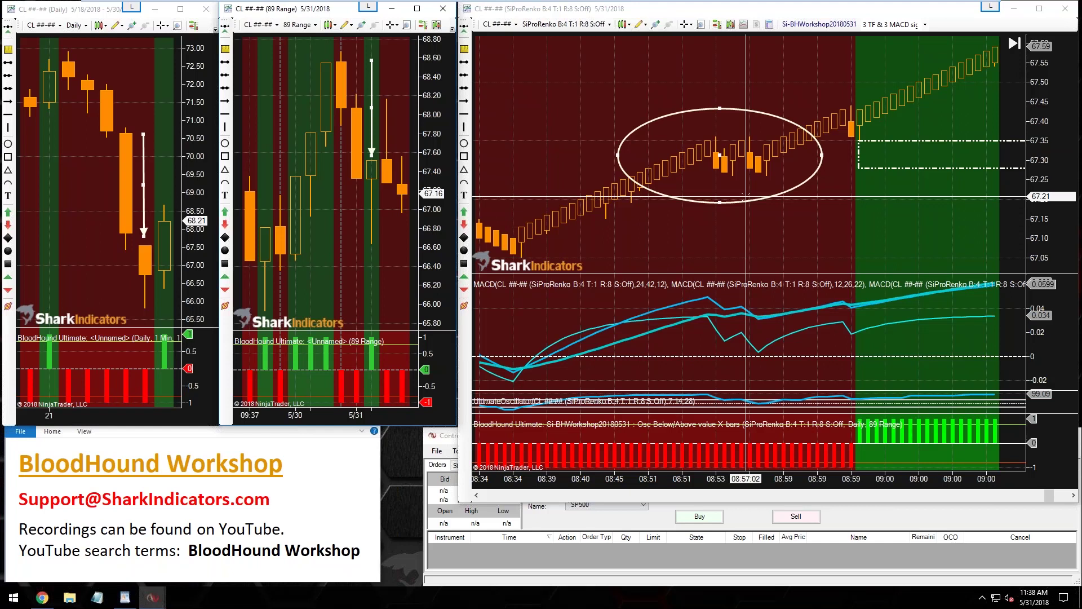
{"action": "left_click", "coordinate": [472, 564]}
{"action": "left_click", "coordinate": [438, 452]}
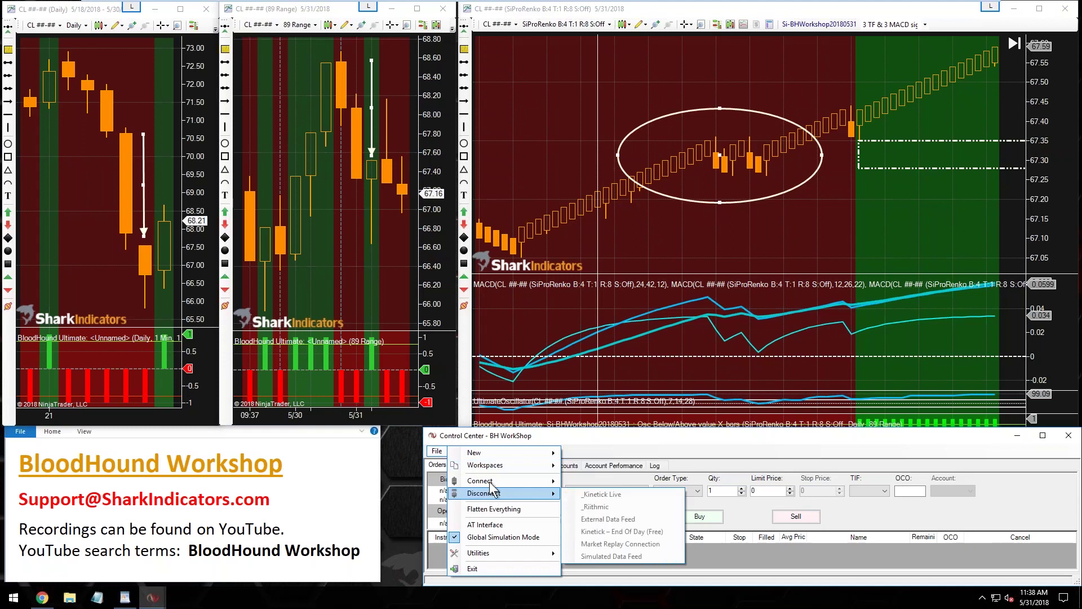
{"action": "mouse_move", "coordinate": [496, 480]}
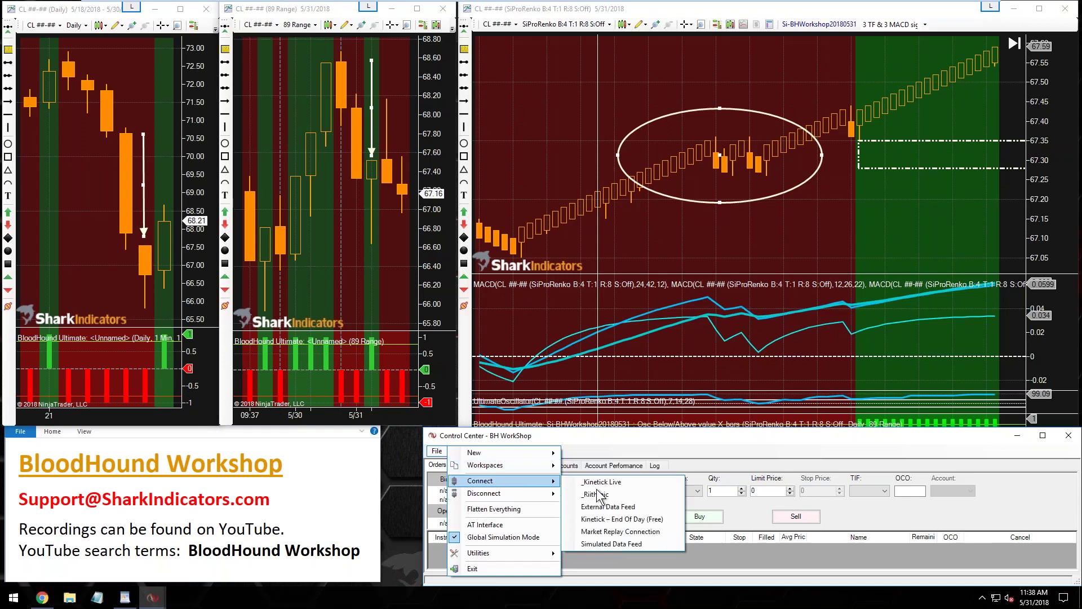
{"action": "left_click", "coordinate": [633, 530]}
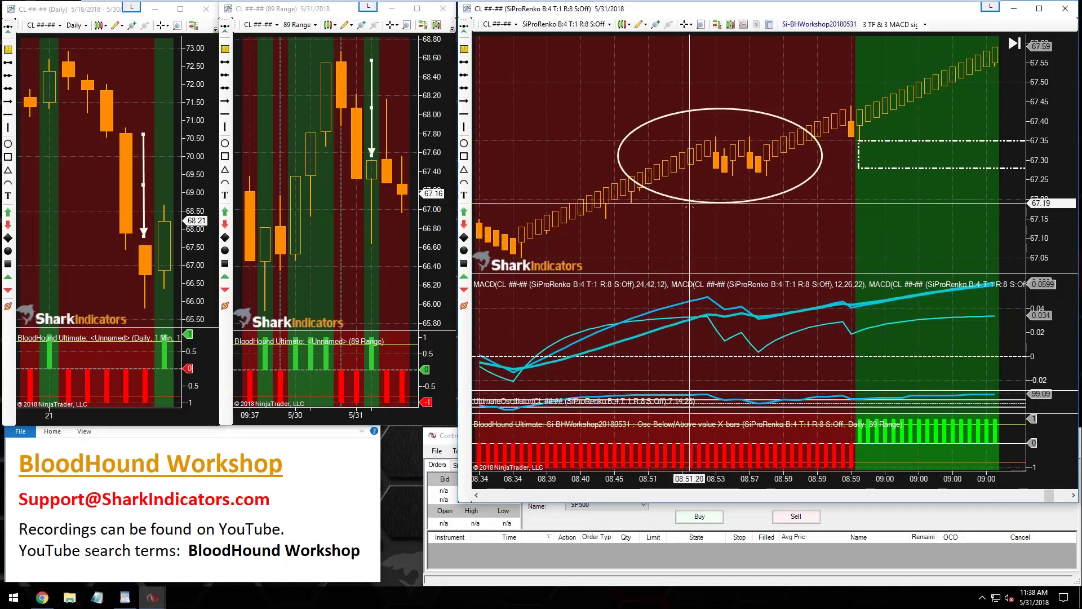
Delete the ellipse from the SiProRenko chart and examine the candles from 09:00:00 onward.
{"action": "left_click", "coordinate": [690, 198]}
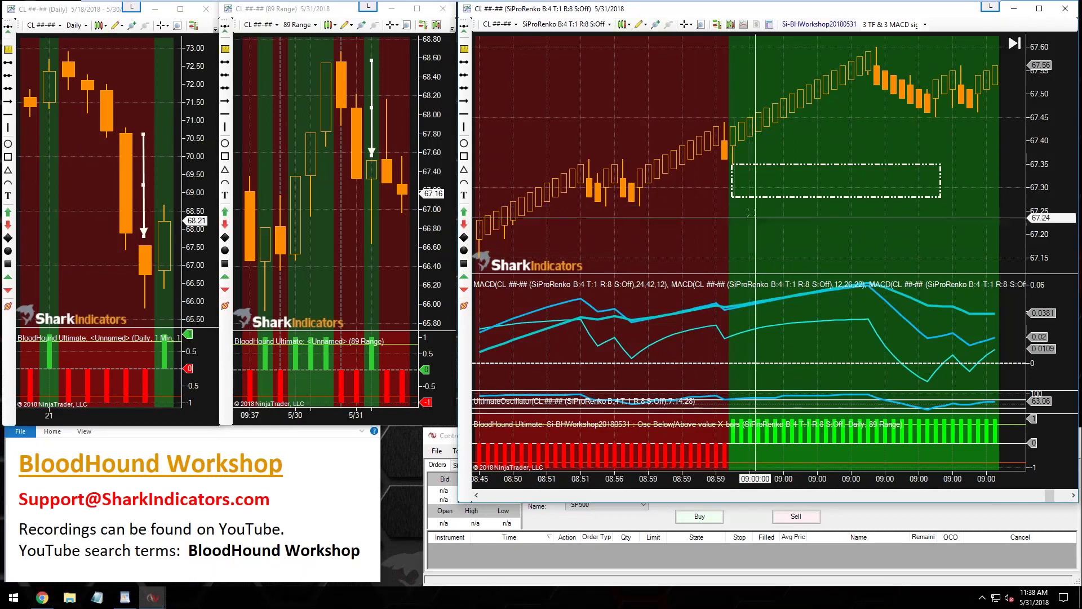
{"action": "left_click", "coordinate": [374, 140]}
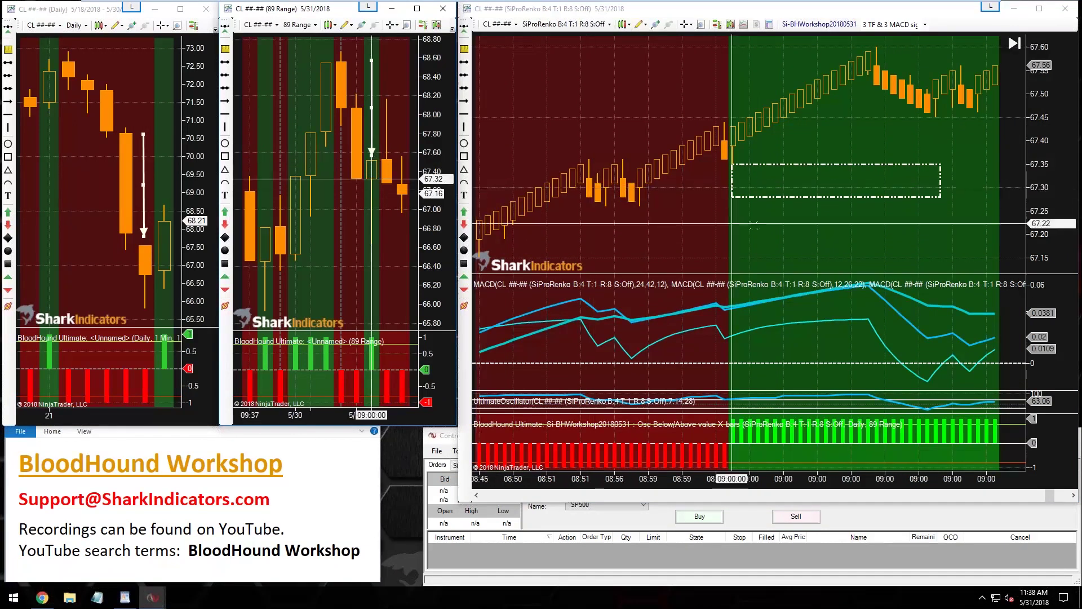
{"action": "left_click", "coordinate": [725, 191]}
{"action": "scroll", "coordinate": [857, 183], "scroll_direction": "down", "scroll_amount": 5}
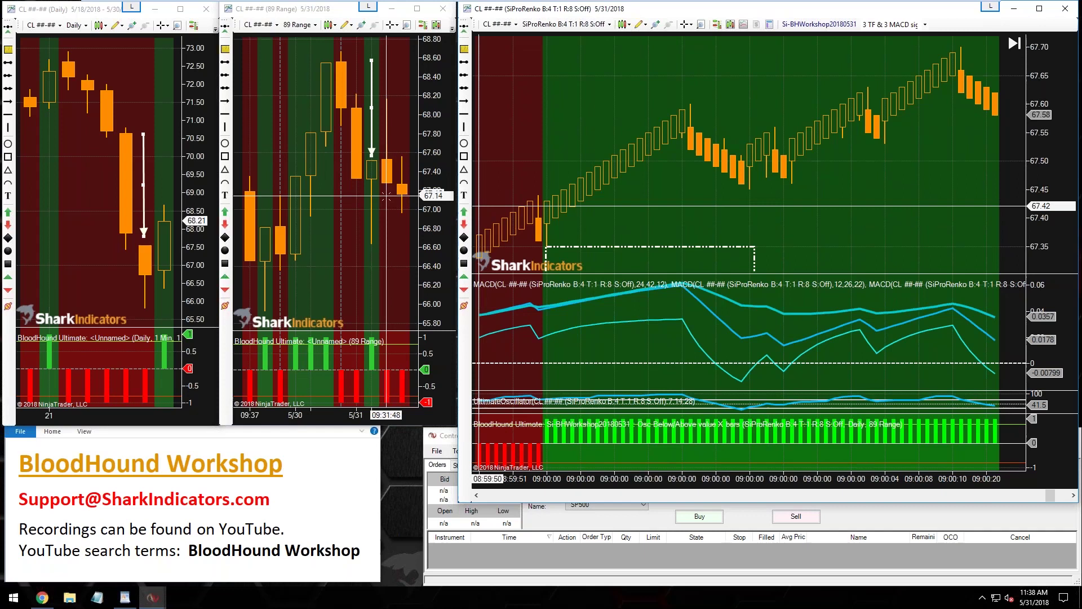
Move the 89 Range arrow over the 09:31:48 bar and examine the zone change around 09:31 on the SiProRenko chart.
{"action": "left_click_drag", "start_coordinate": [372, 158], "coordinate": [385, 159]}
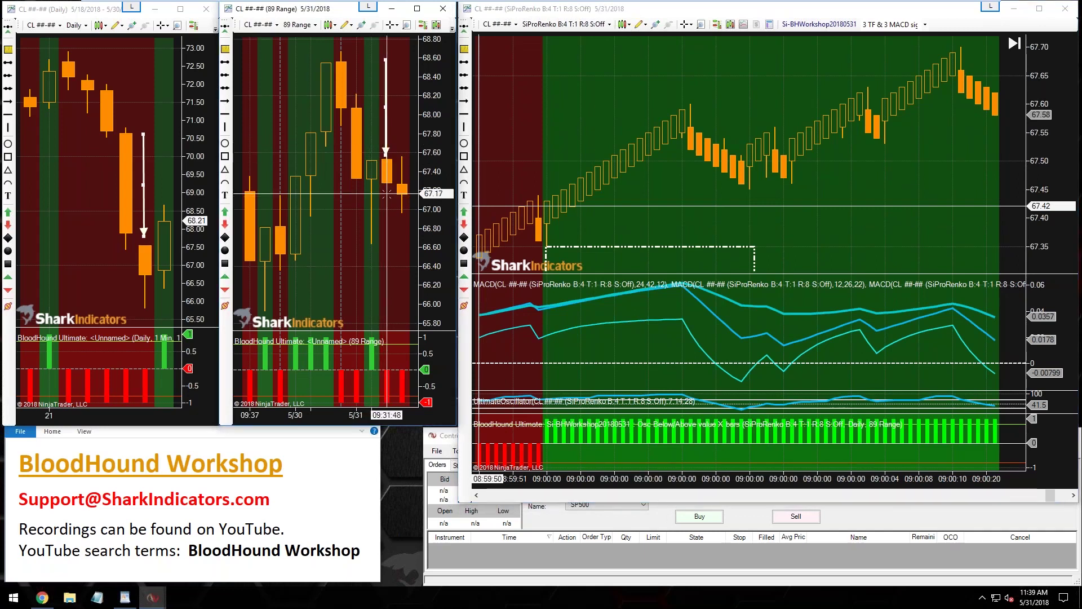
{"action": "scroll", "coordinate": [806, 243], "scroll_direction": "down", "scroll_amount": 10}
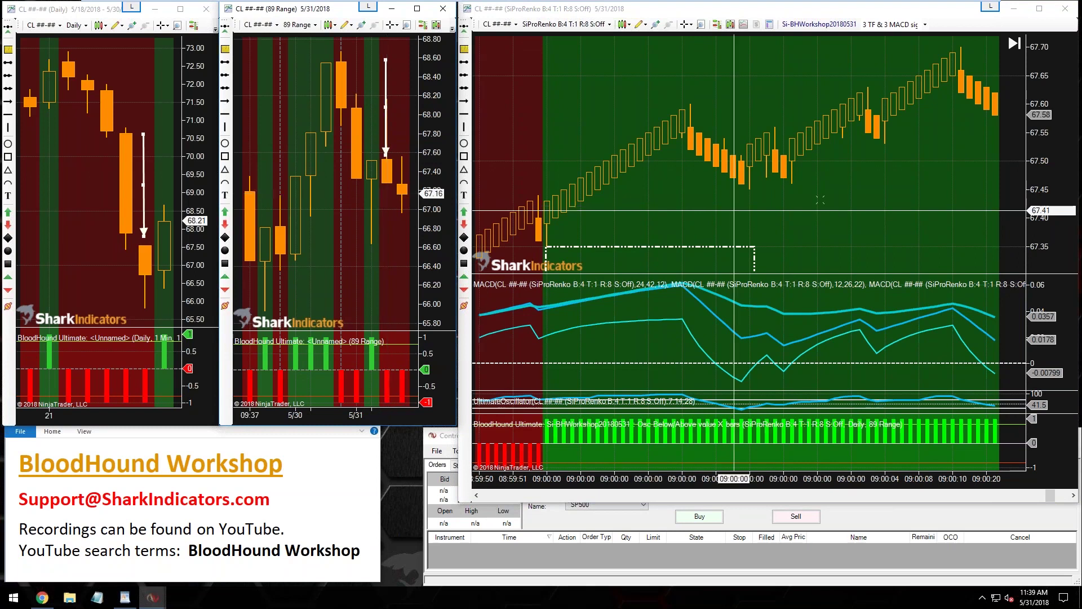
{"action": "scroll", "coordinate": [806, 244], "scroll_direction": "down", "scroll_amount": 15}
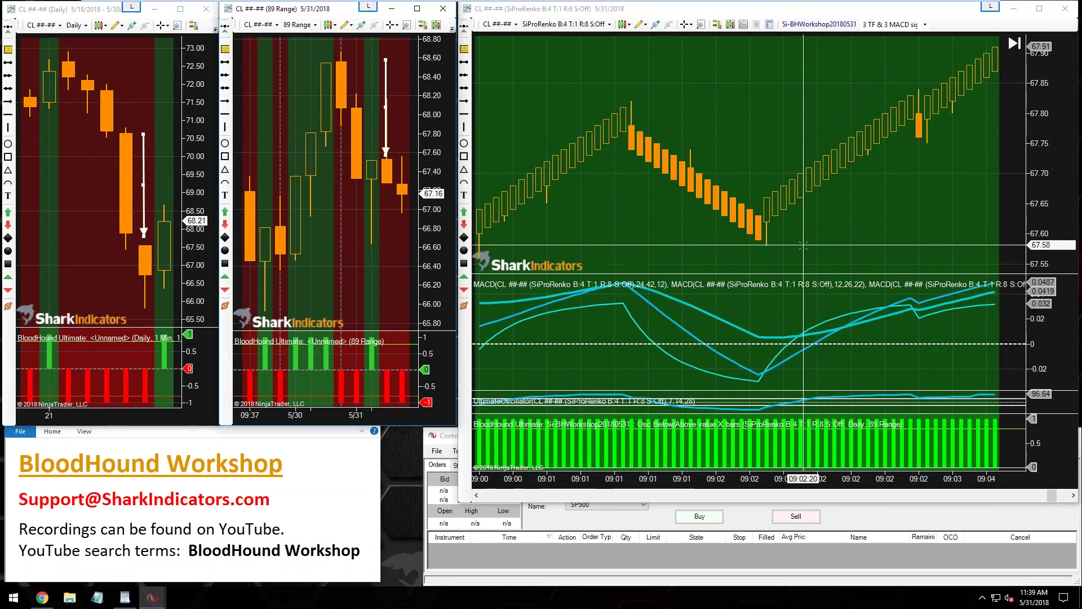
{"action": "scroll", "coordinate": [766, 254], "scroll_direction": "down", "scroll_amount": 20}
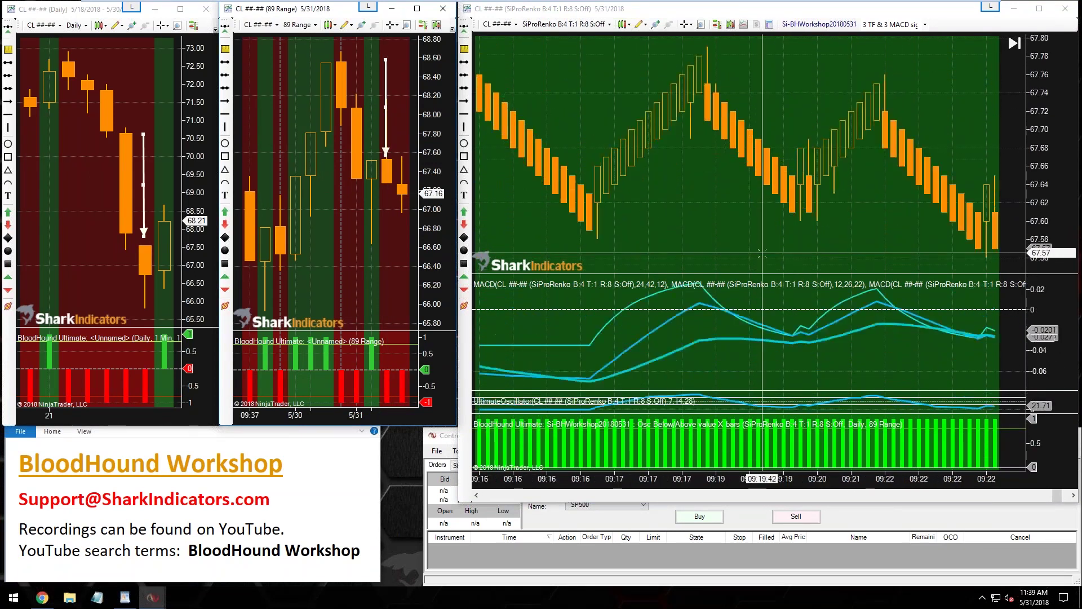
{"action": "scroll", "coordinate": [762, 255], "scroll_direction": "up", "scroll_amount": 10}
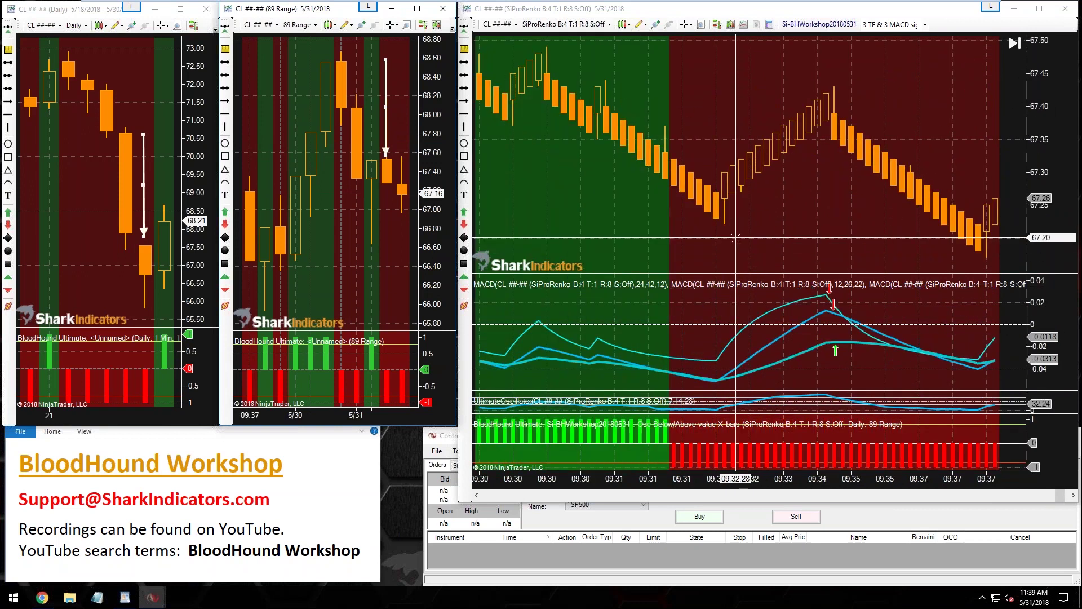
{"action": "middle_click", "coordinate": [665, 221]}
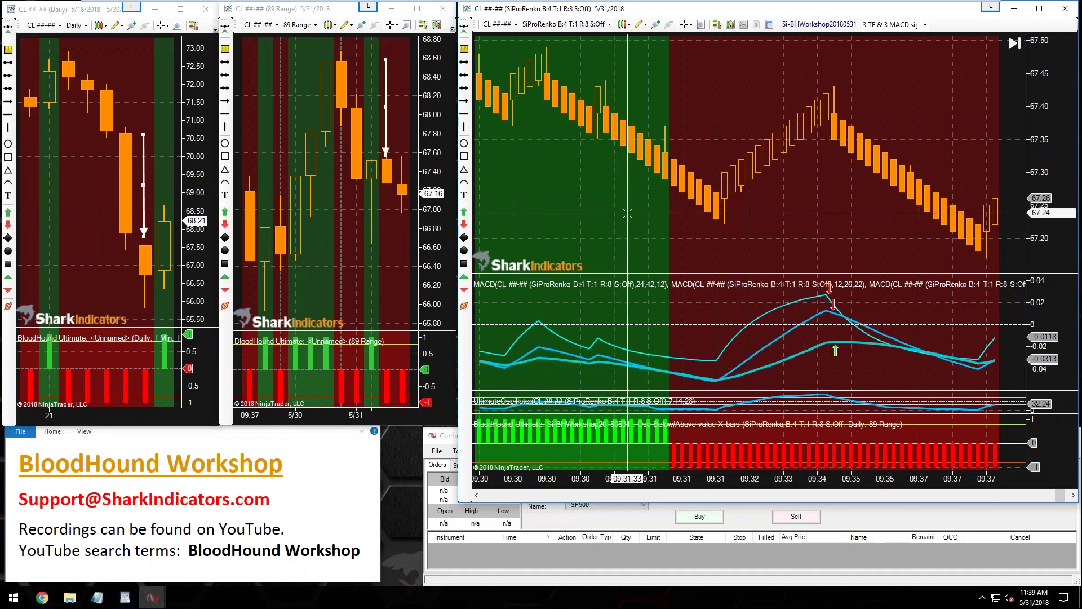
Open the Si-BHWorkshop20180531 template and display the node graph of the 3 TF & 3 MACD signal logic.
{"action": "left_click", "coordinate": [806, 27]}
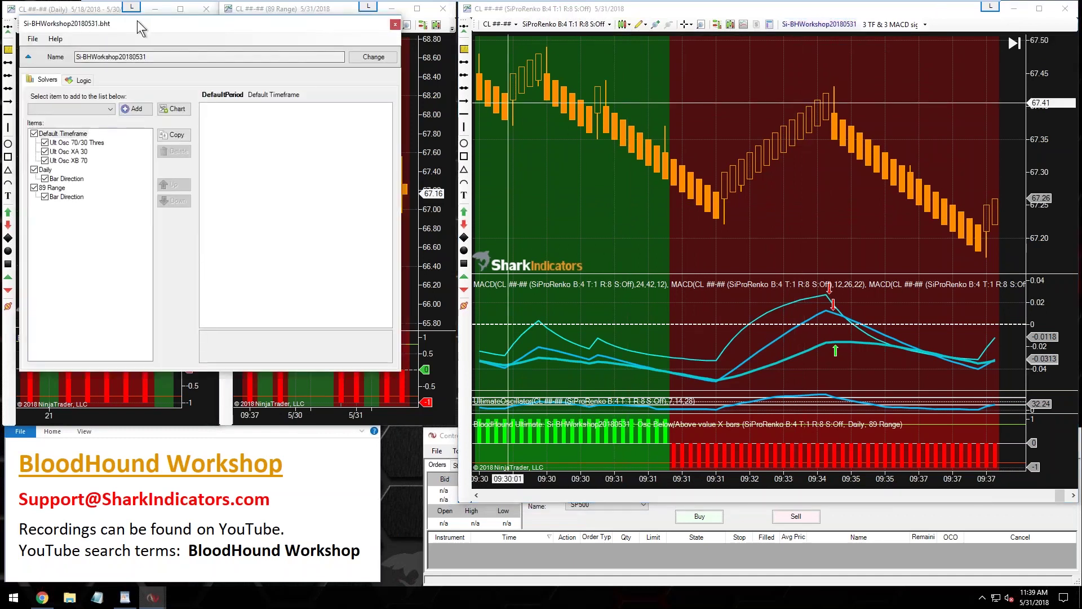
{"action": "left_click_drag", "start_coordinate": [137, 21], "coordinate": [124, 10]}
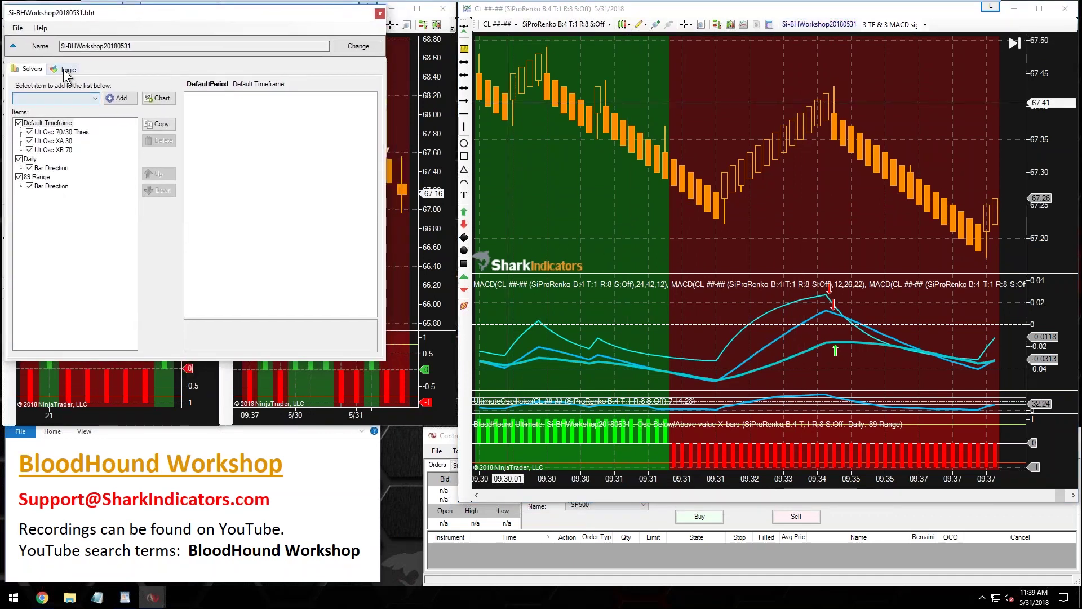
{"action": "left_click", "coordinate": [68, 70]}
{"action": "scroll", "coordinate": [154, 315], "scroll_direction": "down", "scroll_amount": 4}
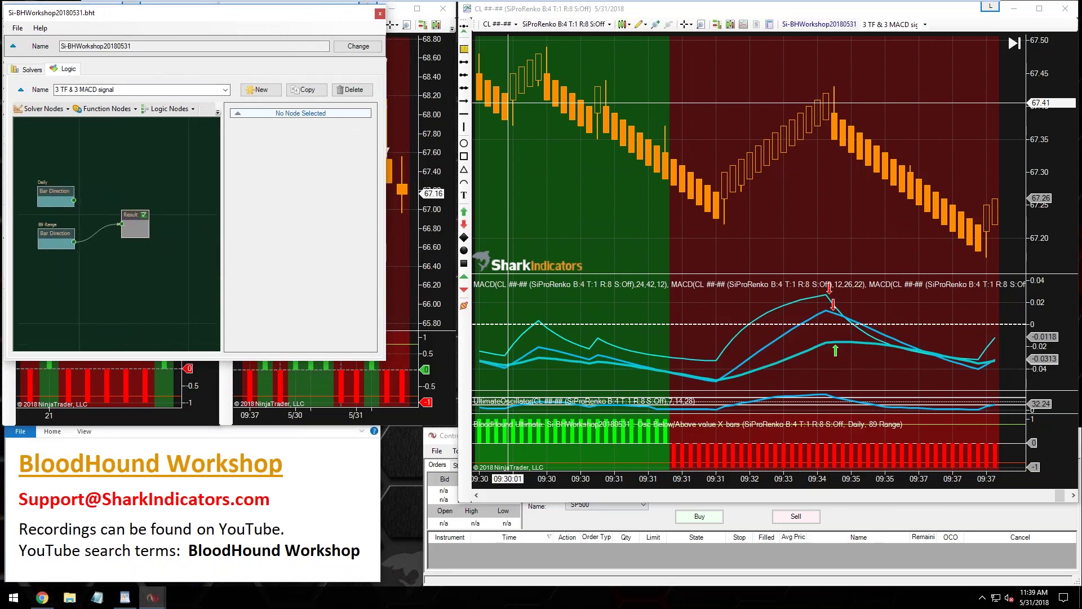
Add an And node beside the Daily and 89 Range Bar Direction nodes, feed both into it, and tidy the Daily node's position.
{"action": "left_click", "coordinate": [161, 110]}
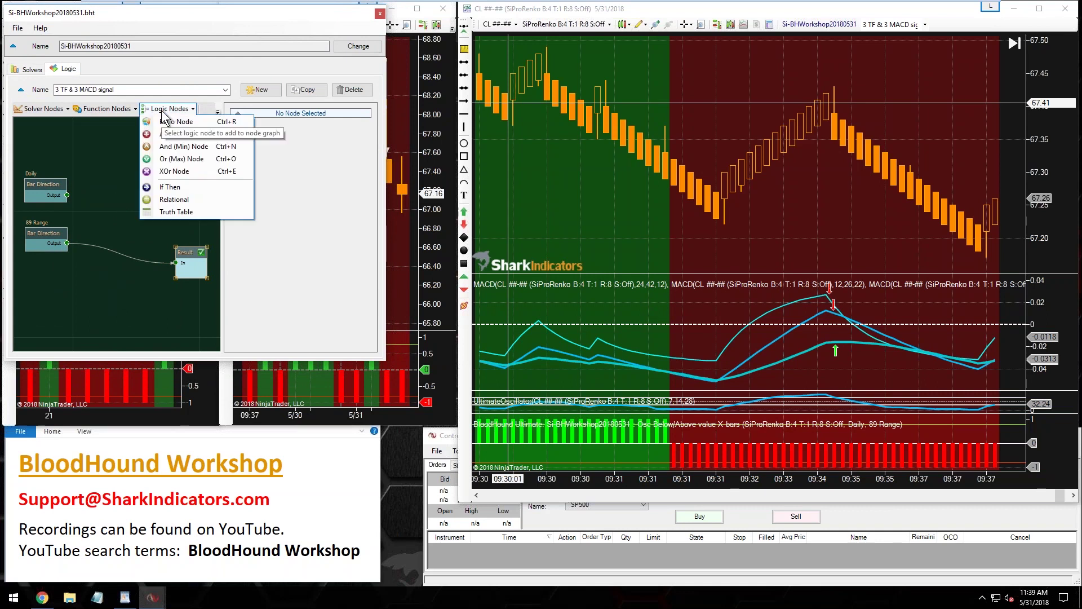
{"action": "left_click", "coordinate": [173, 147]}
{"action": "left_click_drag", "start_coordinate": [127, 239], "coordinate": [104, 211]}
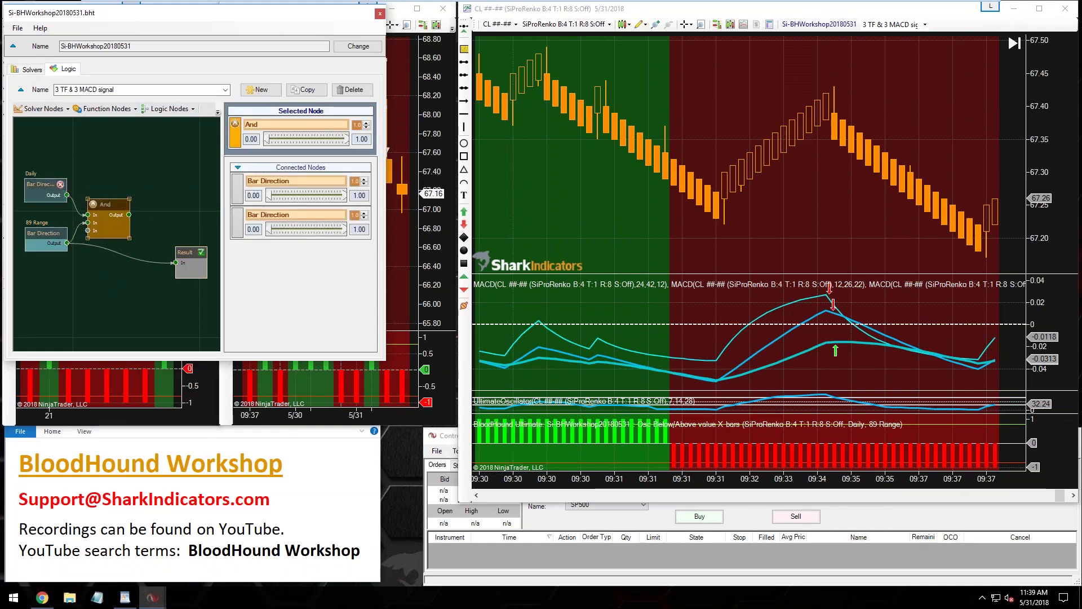
{"action": "left_click_drag", "start_coordinate": [40, 184], "coordinate": [44, 195]}
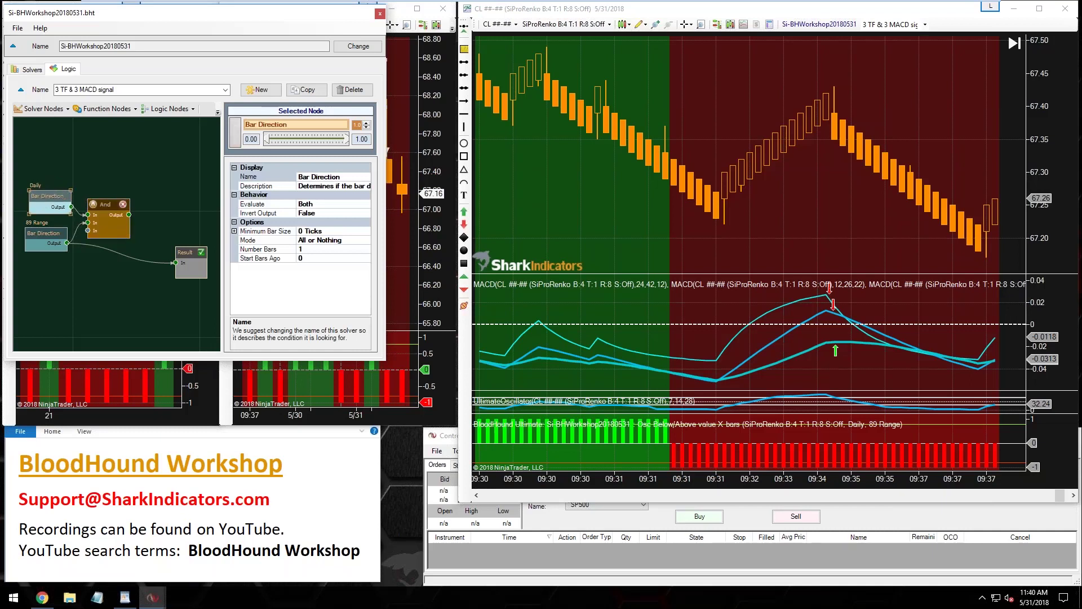
{"action": "left_click", "coordinate": [107, 208]}
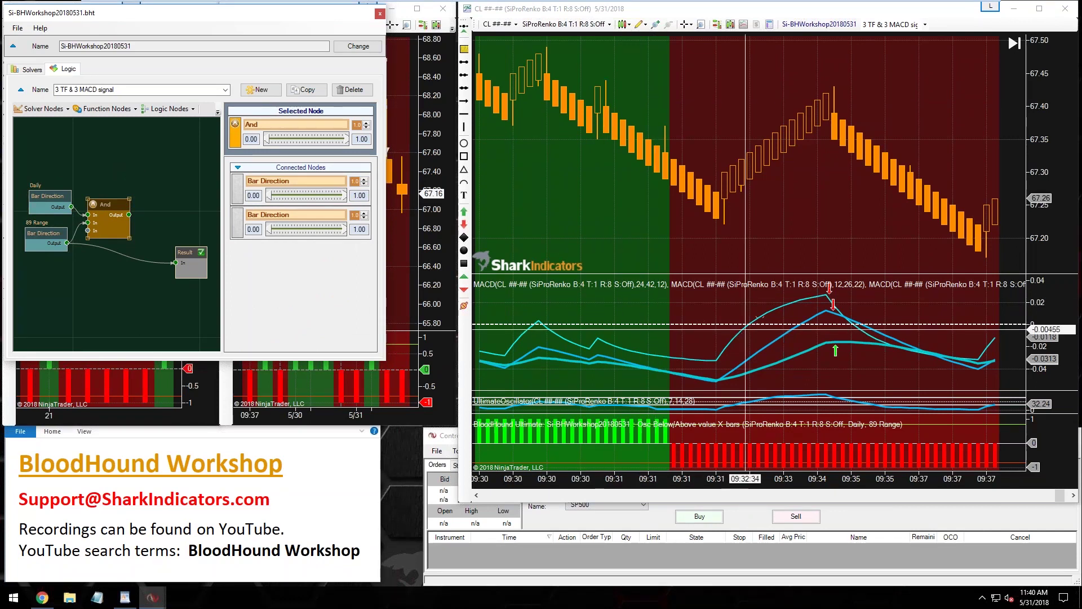
Select the slowest MACD line on the chart, add a Default Timeframe Indicator Slope solver node, and connect its output to Result.
{"action": "left_click", "coordinate": [763, 316]}
{"action": "left_click", "coordinate": [776, 359]}
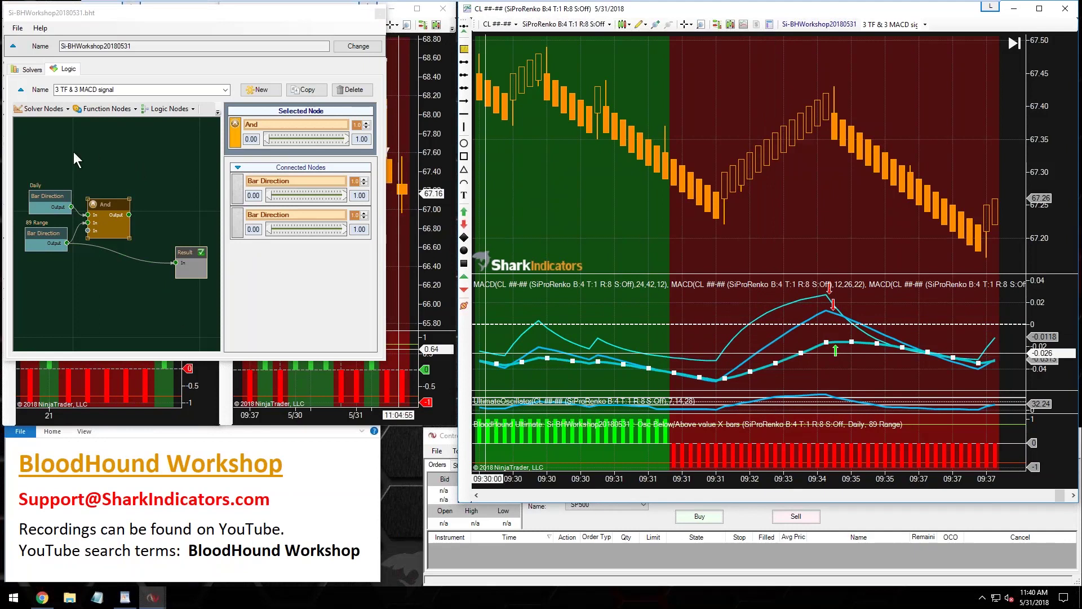
{"action": "left_click", "coordinate": [32, 110]}
{"action": "left_click", "coordinate": [50, 110]}
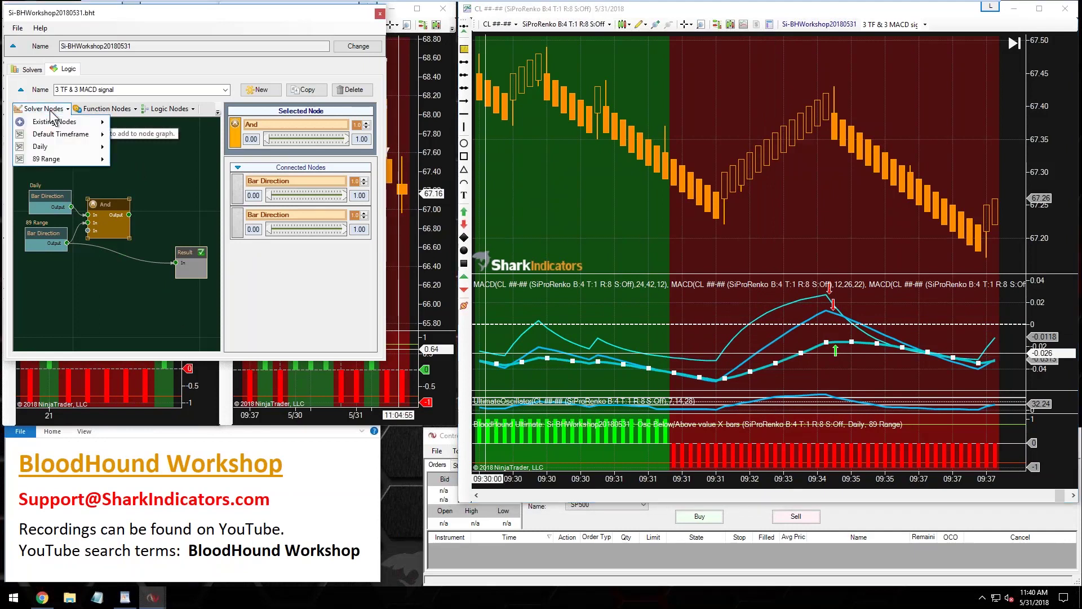
{"action": "mouse_move", "coordinate": [53, 141]}
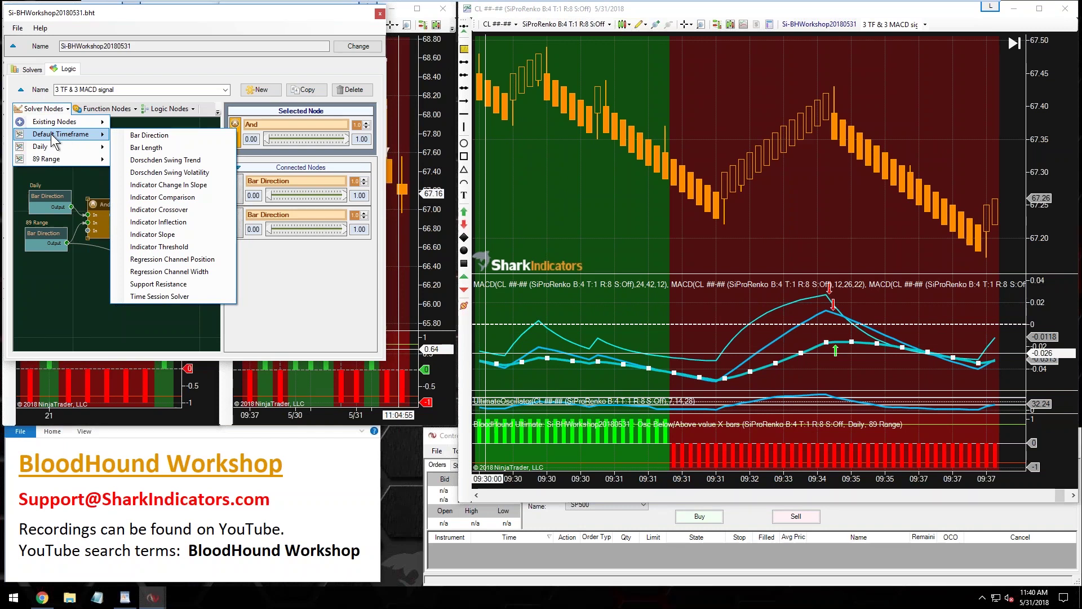
{"action": "left_click", "coordinate": [169, 234]}
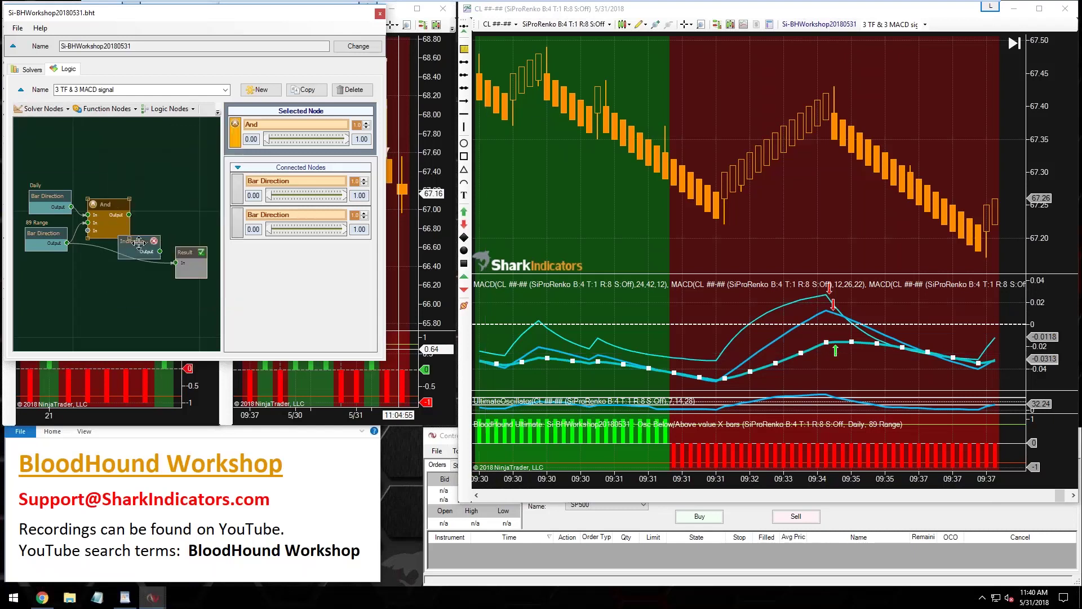
{"action": "left_click", "coordinate": [70, 284]}
{"action": "left_click_drag", "start_coordinate": [69, 284], "coordinate": [176, 263]}
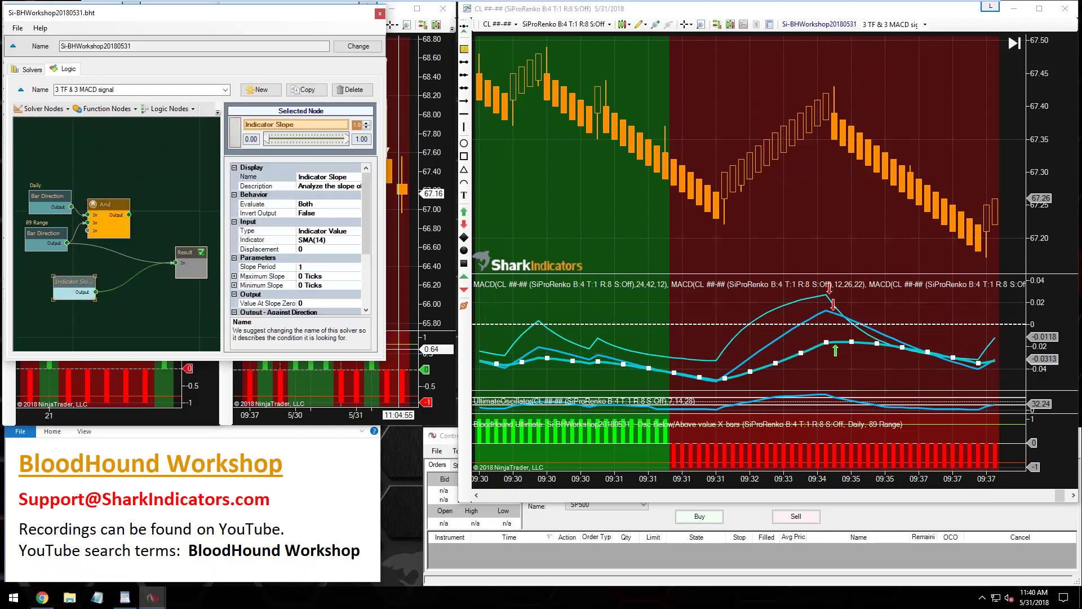
Rename the Indicator Slope node to MACD24,42,12 Slope.
{"action": "left_click", "coordinate": [248, 177]}
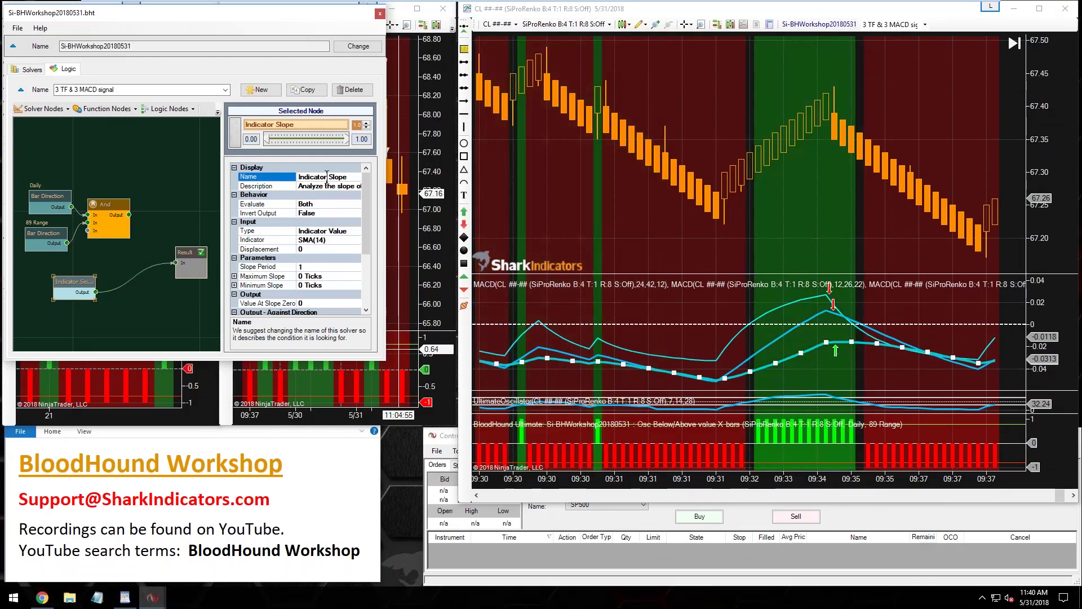
{"action": "key", "text": "BackSpace"}
{"action": "key", "text": "BackSpace"}
{"action": "key", "text": "BackSpace"}
{"action": "key", "text": "BackSpace"}
{"action": "key", "text": "BackSpace"}
{"action": "key", "text": "BackSpace"}
{"action": "key", "text": "BackSpace"}
{"action": "key", "text": "BackSpace"}
{"action": "type", "text": "MACD24,42,12 Slop"}
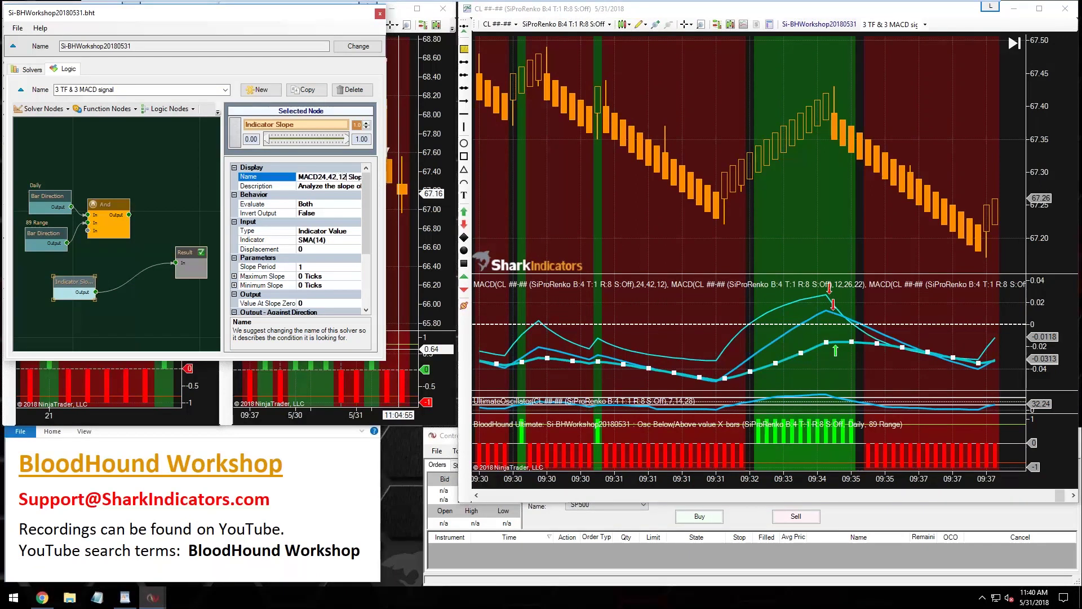
{"action": "key", "text": "Return"}
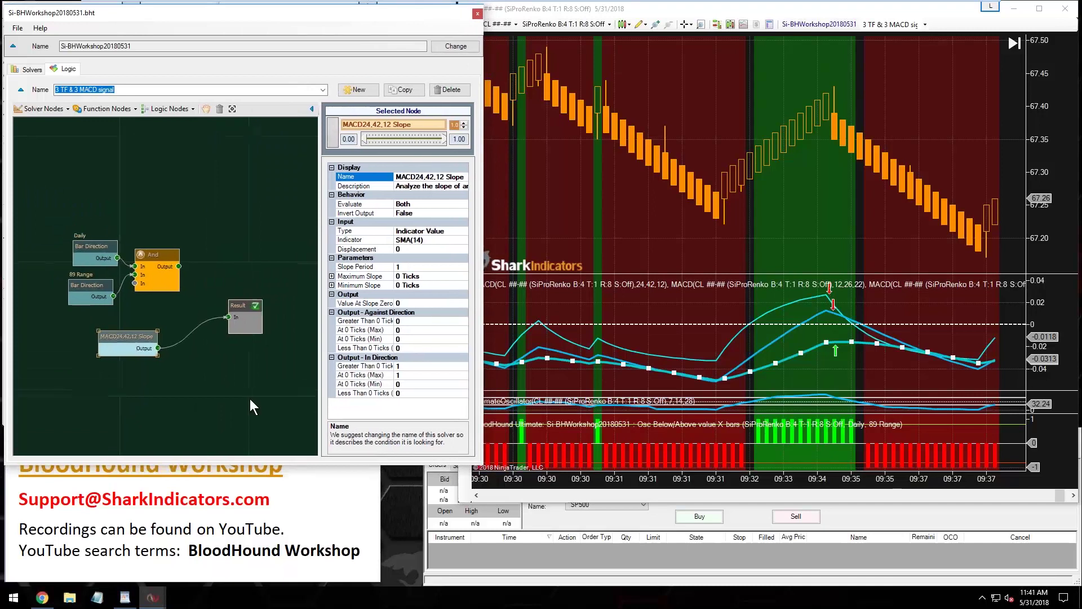
Open the indicator selection for the MACD24,42,12 Slope node and choose MACD from the indicator list.
{"action": "left_click", "coordinate": [410, 239]}
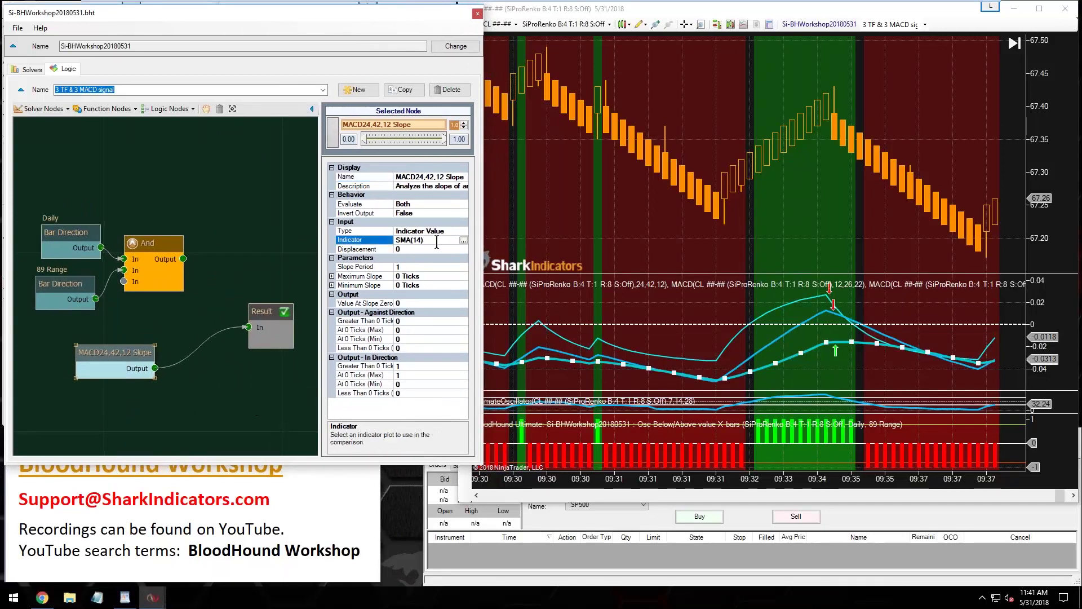
{"action": "left_click", "coordinate": [464, 239]}
{"action": "left_click_drag", "start_coordinate": [309, 62], "coordinate": [276, 200]}
{"action": "left_click", "coordinate": [80, 361]}
{"action": "key", "text": "m"}
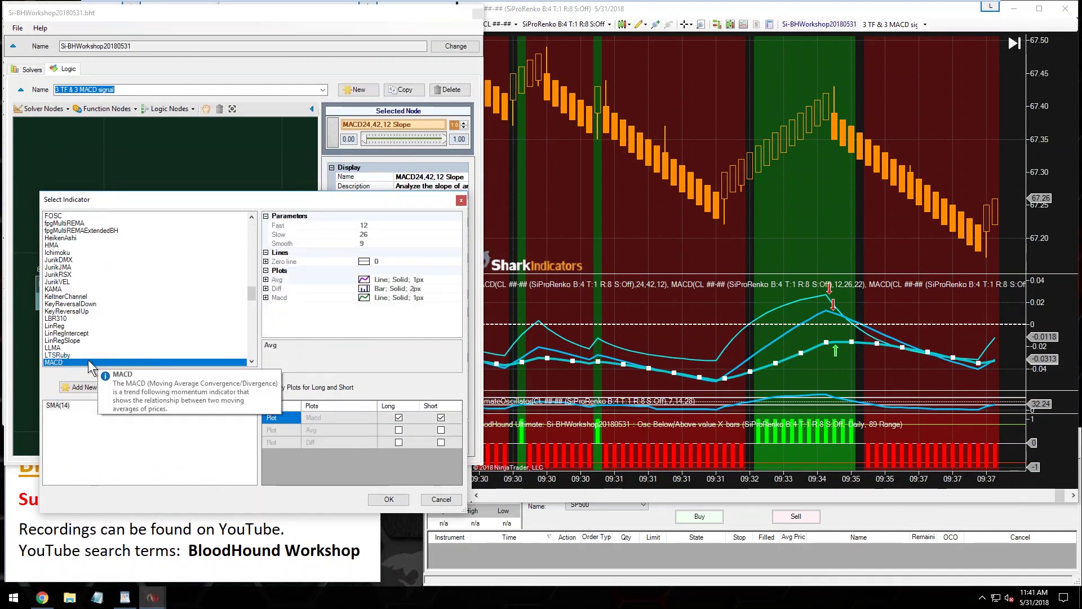
Set the MACD to Fast 24, Slow 42 and Smooth 12, and apply it with the Macd plot used for Long and Short.
{"action": "key", "text": "Tab"}
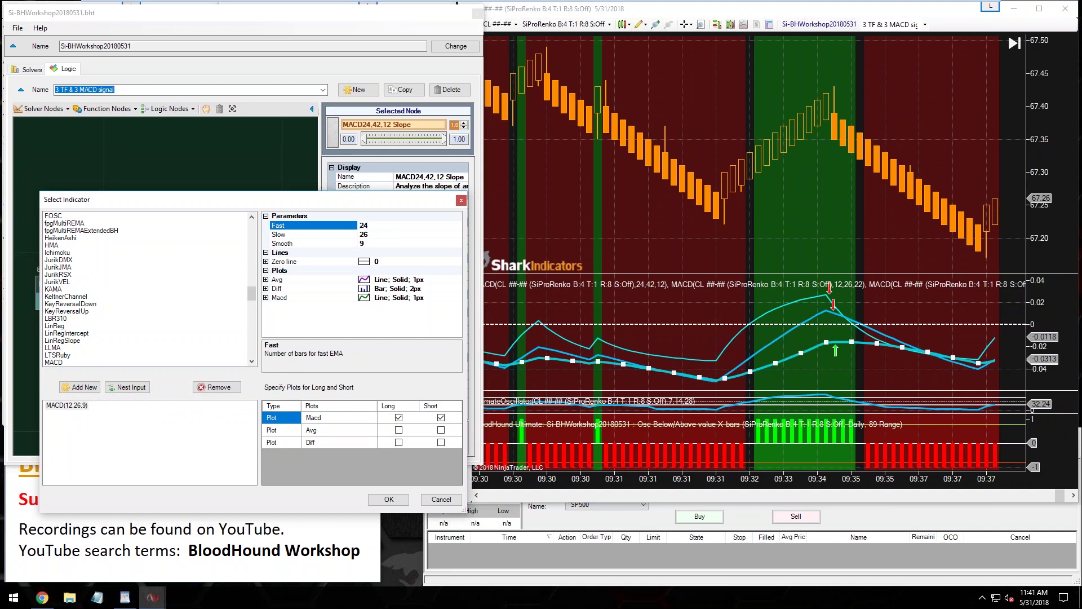
{"action": "key", "text": "Tab"}
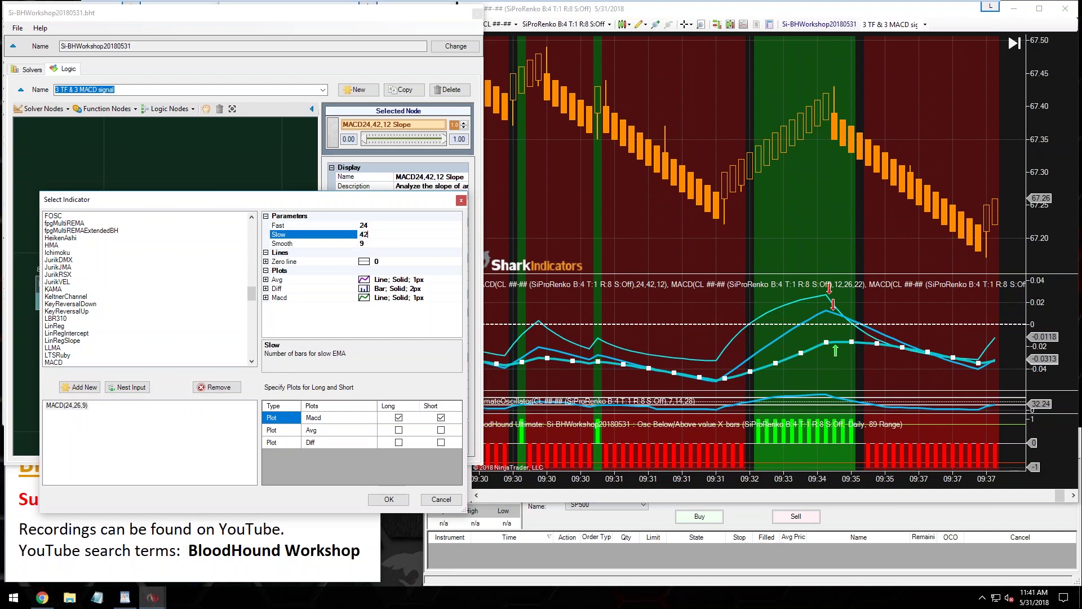
{"action": "key", "text": "Tab"}
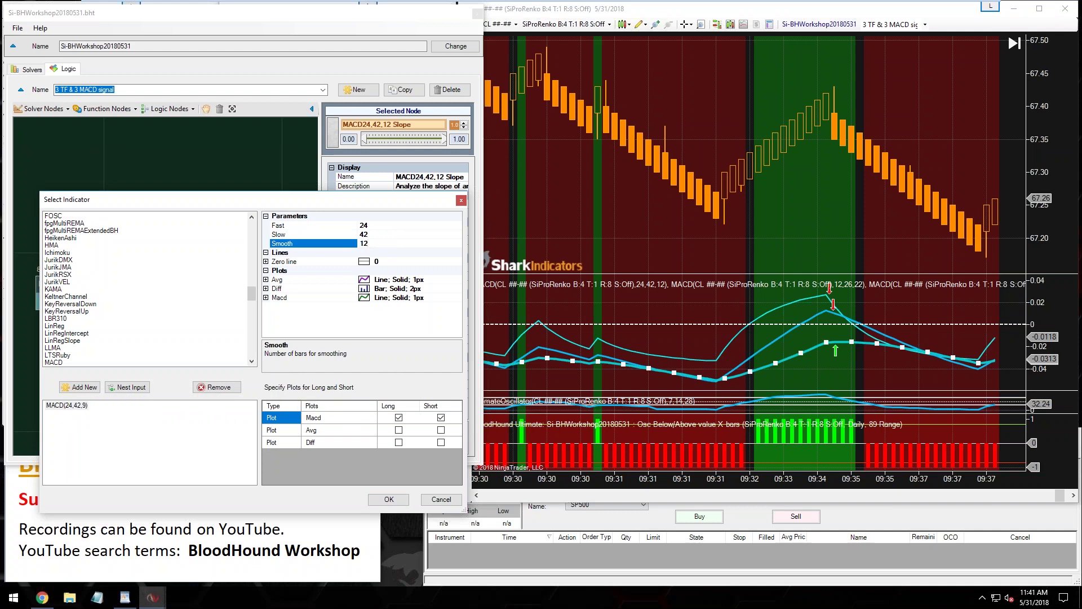
{"action": "type", "text": "12"}
{"action": "key", "text": "Tab"}
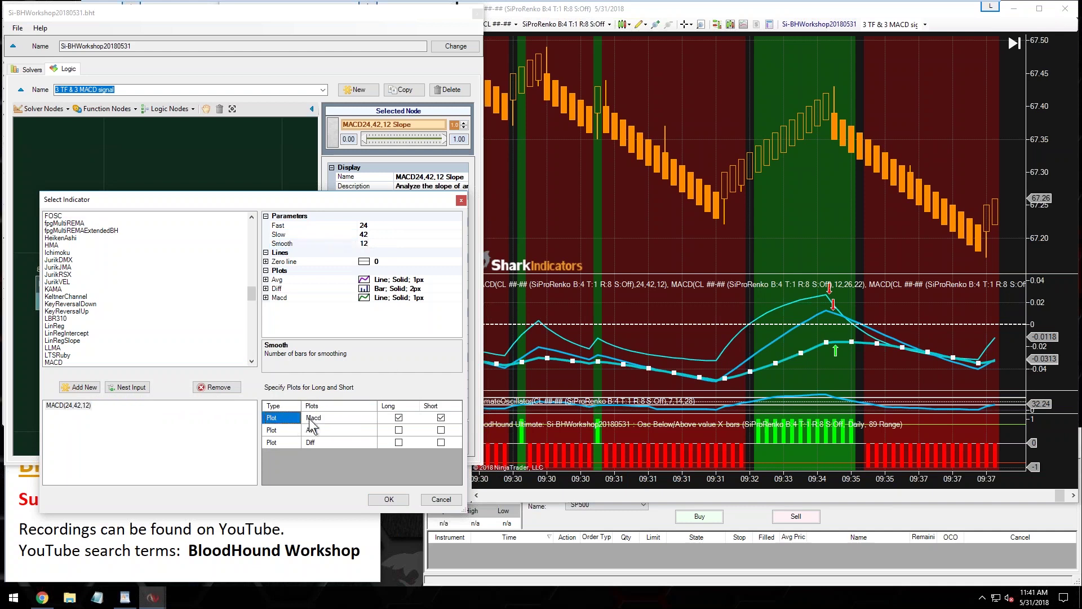
{"action": "left_click", "coordinate": [389, 418]}
{"action": "left_click", "coordinate": [427, 419]}
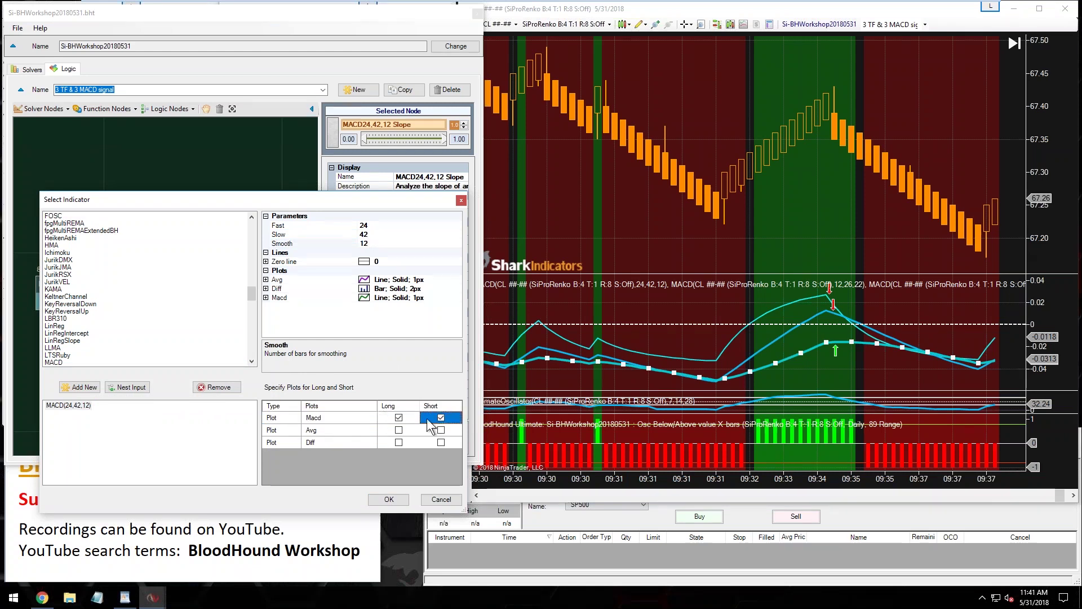
{"action": "left_click", "coordinate": [386, 499]}
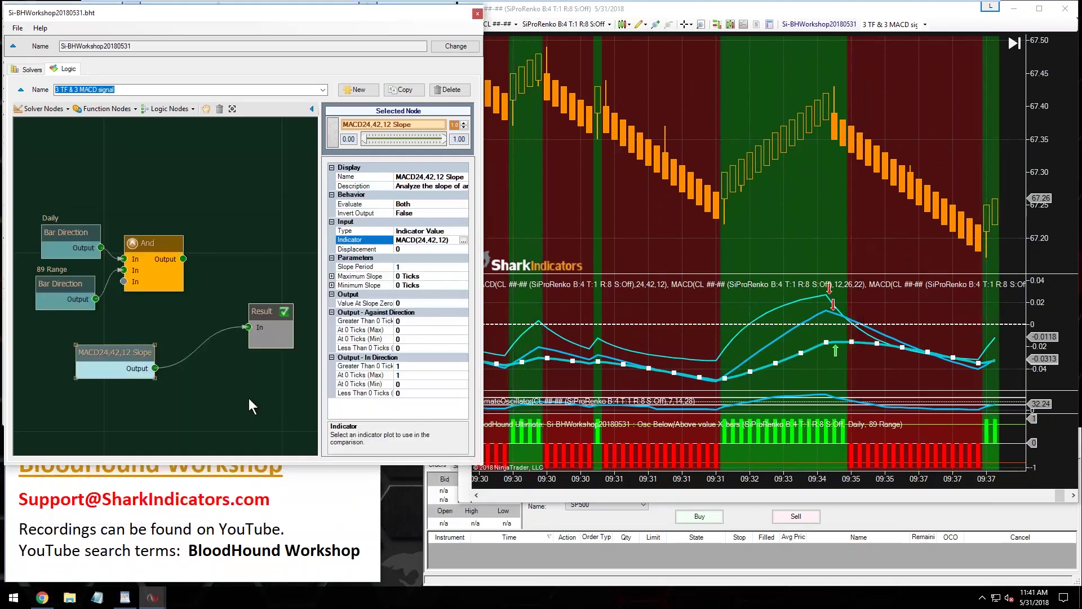
Shift the MACD24,42,12 Slope node farther from Result and compare its signal zones with the slowest MACD line on the SiProRenko chart.
{"action": "left_click_drag", "start_coordinate": [138, 352], "coordinate": [129, 352]}
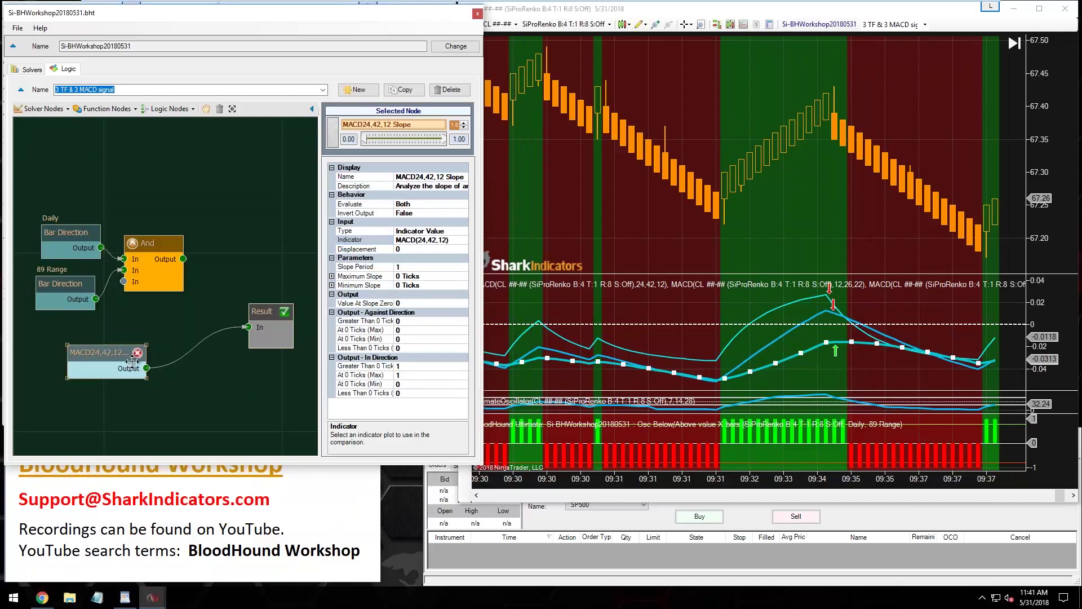
{"action": "left_click", "coordinate": [801, 363]}
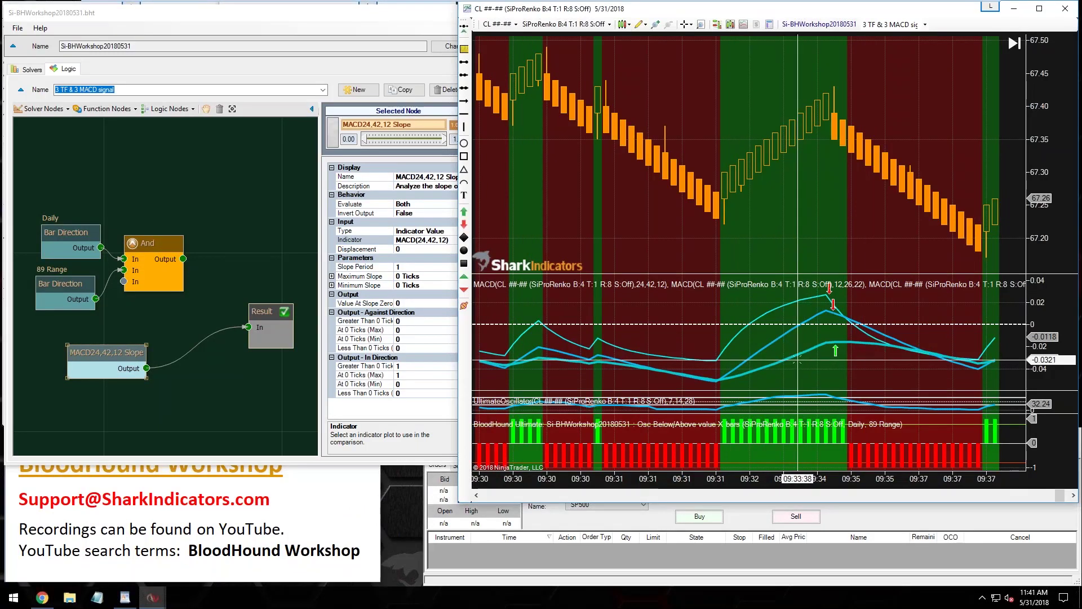
{"action": "left_click", "coordinate": [613, 367]}
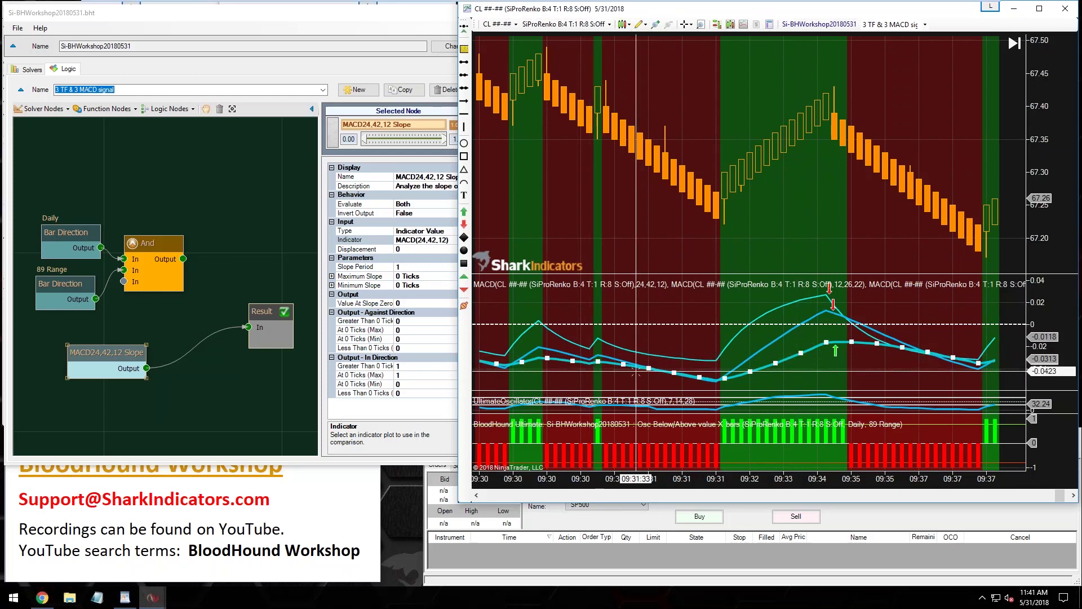
{"action": "scroll", "coordinate": [635, 370], "scroll_direction": "left", "scroll_amount": 1}
{"action": "scroll", "coordinate": [636, 371], "scroll_direction": "left", "scroll_amount": 1}
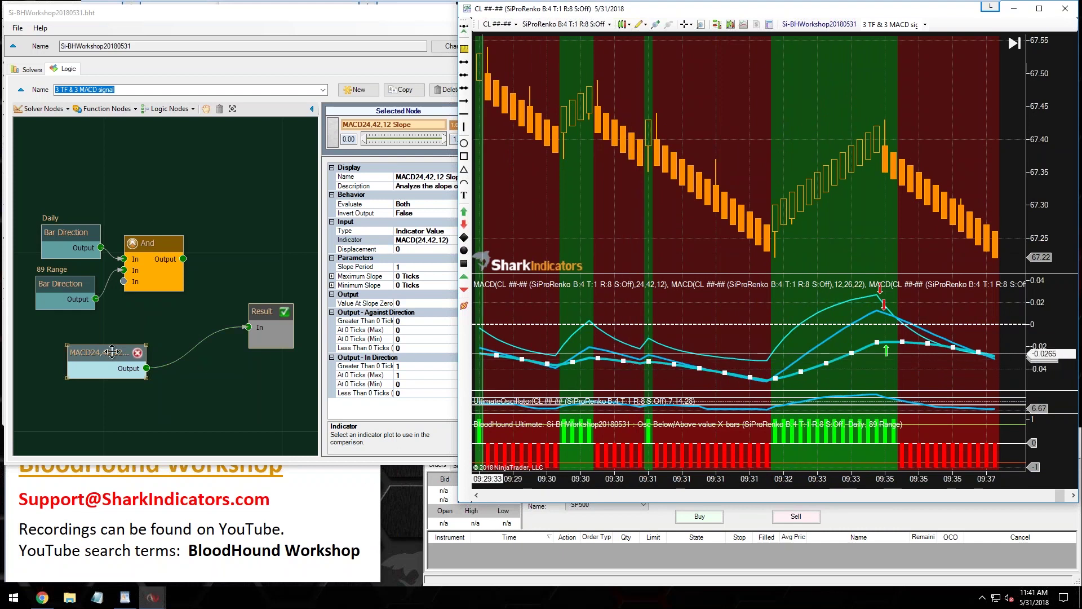
{"action": "left_click_drag", "start_coordinate": [106, 354], "coordinate": [94, 352]}
Duplicate the MACD24,42,12 Slope solver in the Default Timeframe and rename the copy MACD12,26,22 Slope.
{"action": "left_click", "coordinate": [42, 108]}
{"action": "mouse_move", "coordinate": [39, 124]}
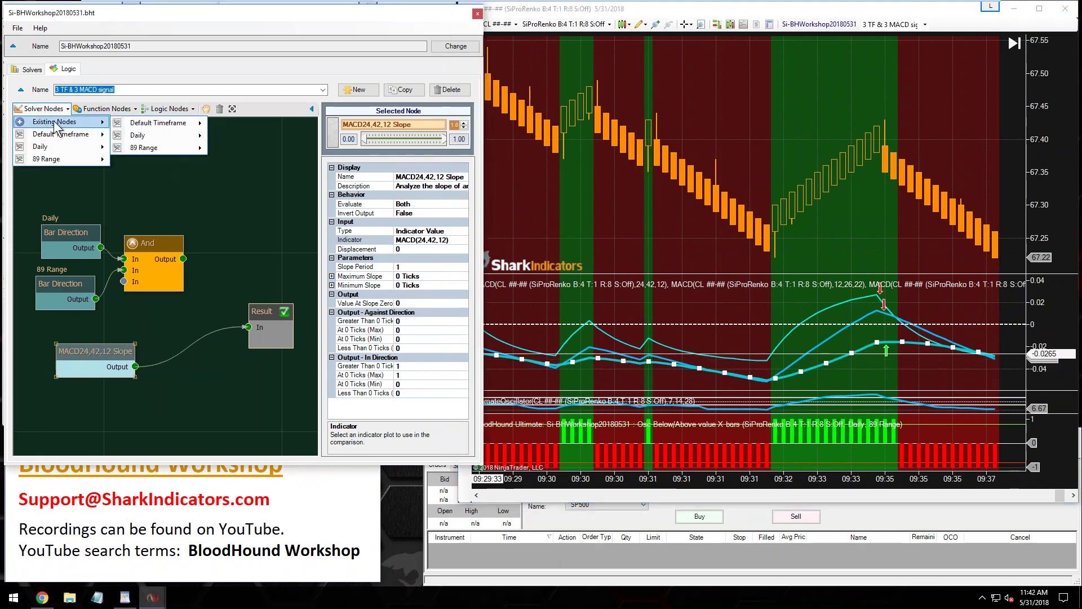
{"action": "left_click", "coordinate": [34, 69]}
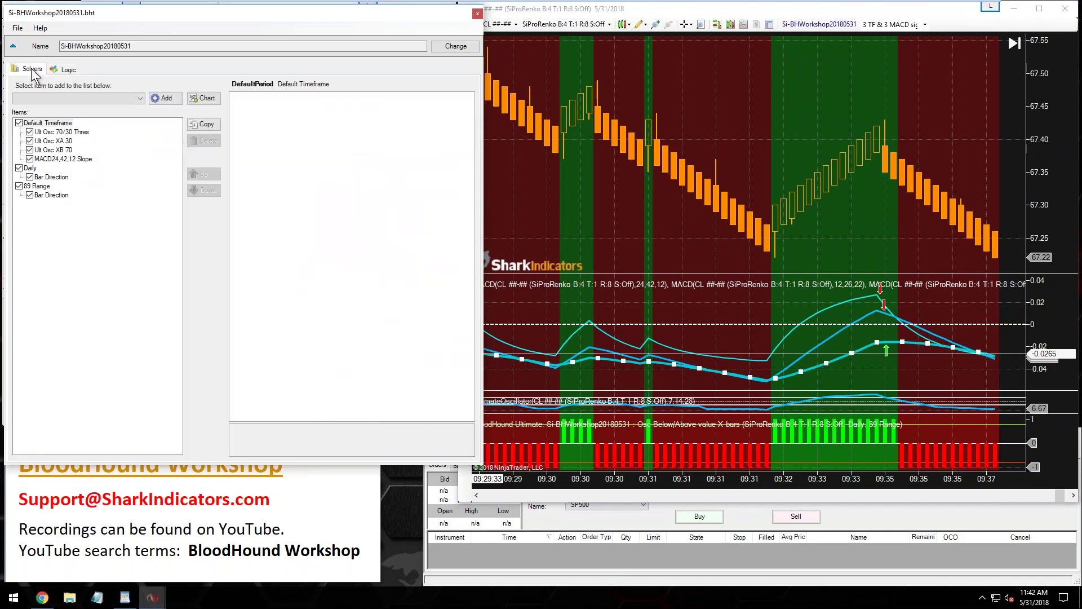
{"action": "left_click", "coordinate": [48, 159]}
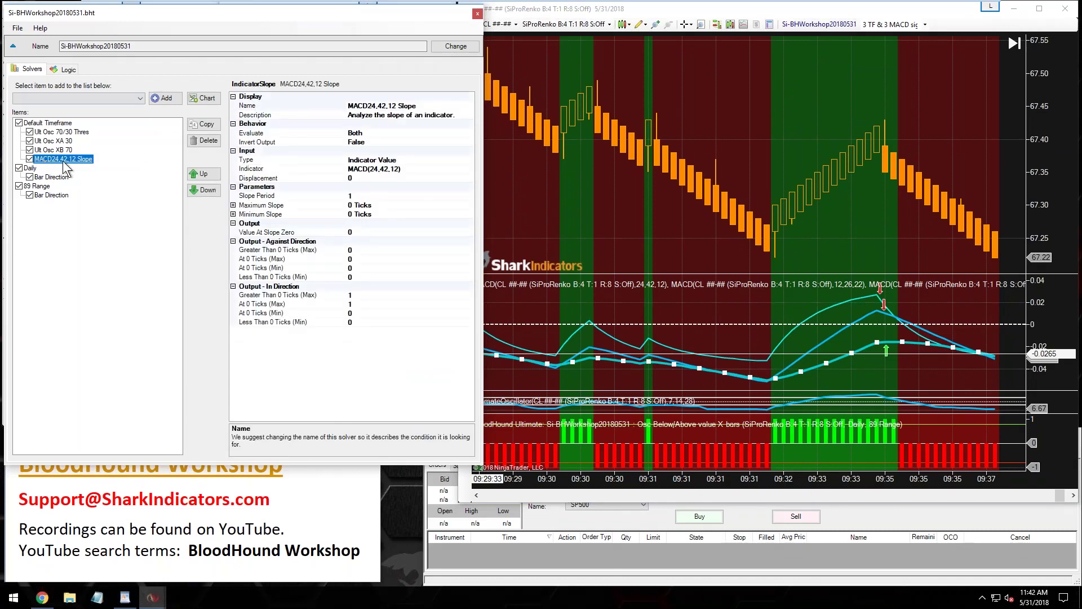
{"action": "left_click", "coordinate": [207, 125]}
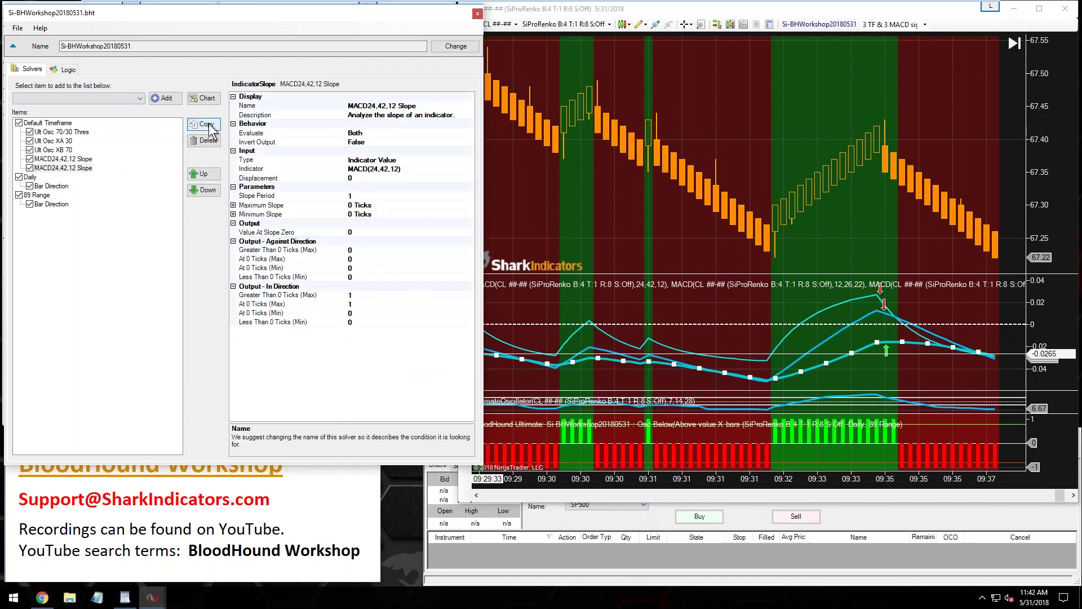
{"action": "left_click", "coordinate": [53, 168]}
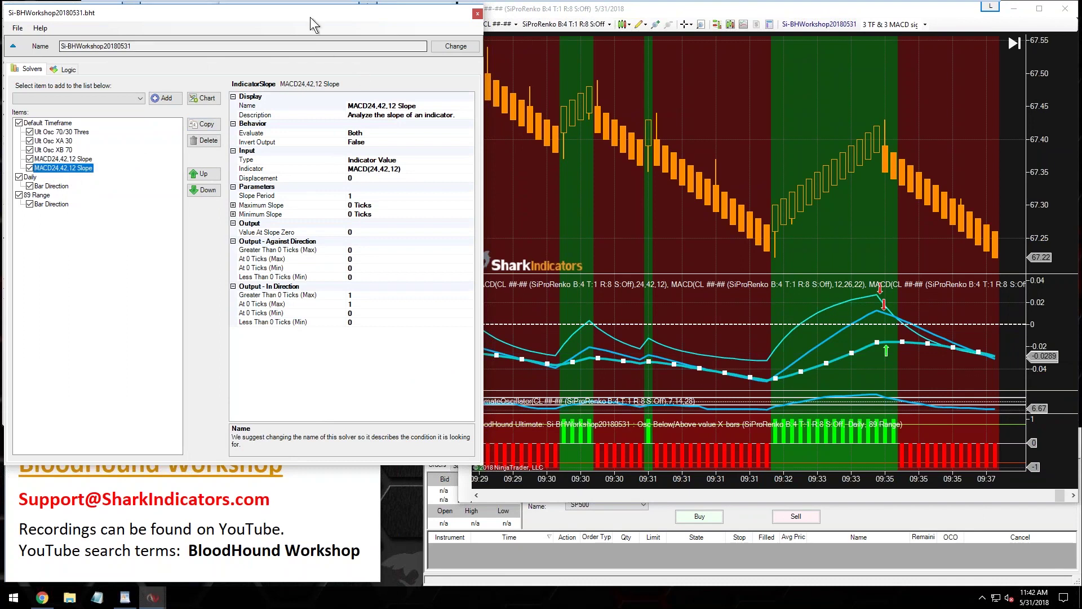
{"action": "left_click", "coordinate": [372, 109]}
{"action": "left_click_drag", "start_coordinate": [368, 106], "coordinate": [395, 106]}
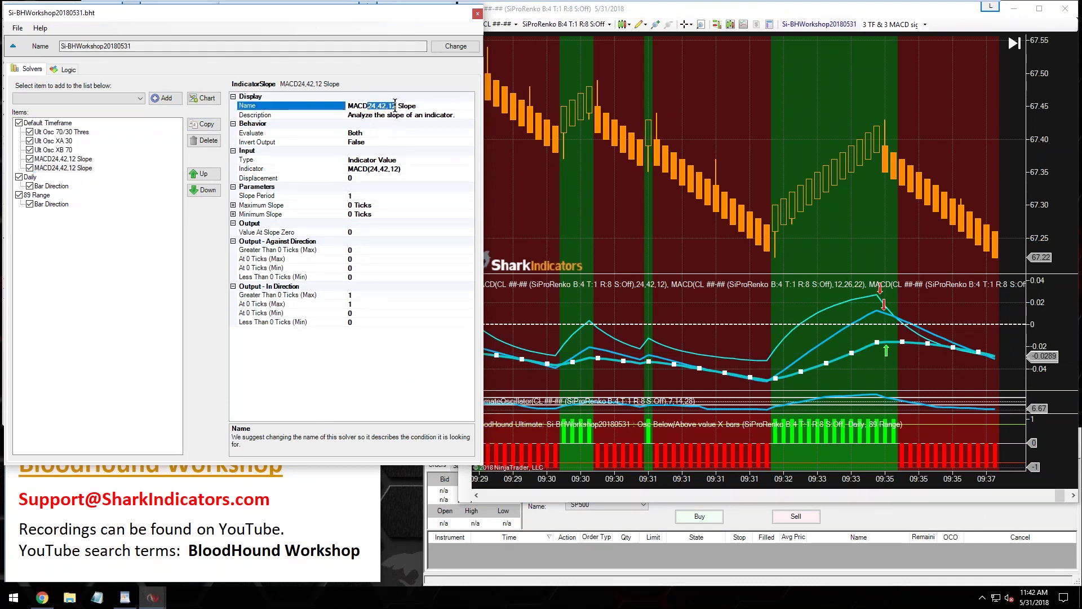
{"action": "type", "text": "12,26,22"}
Set the MACD indicator of the MACD12,26,22 Slope solver to Fast 12, Slow 26 and Smooth 22.
{"action": "left_click", "coordinate": [363, 169]}
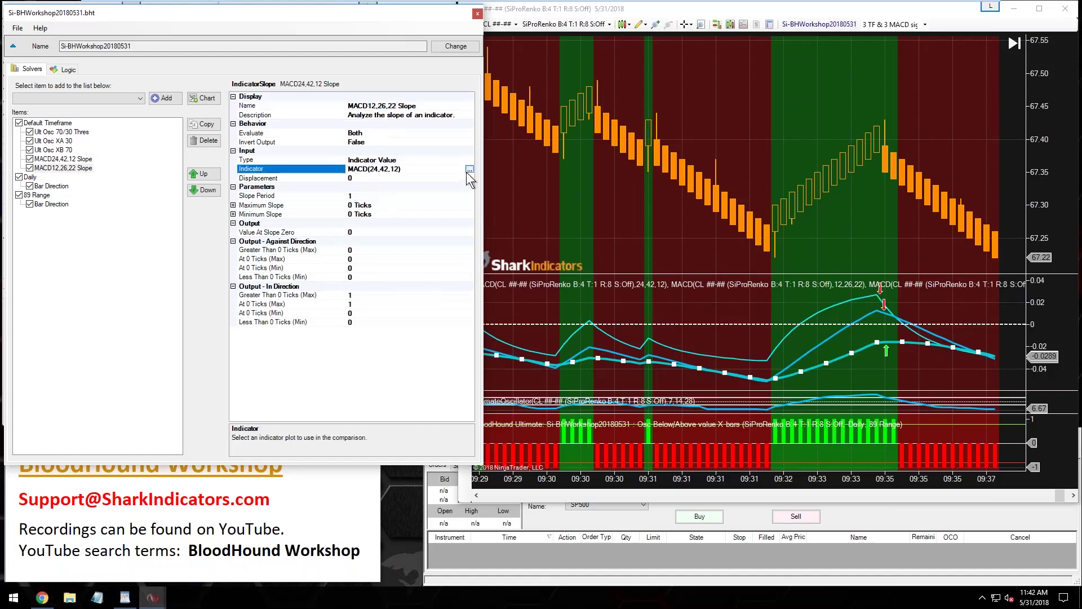
{"action": "left_click", "coordinate": [469, 170]}
{"action": "left_click_drag", "start_coordinate": [309, 59], "coordinate": [305, 149]}
{"action": "left_click", "coordinate": [369, 168]}
{"action": "type", "text": "12"}
{"action": "key", "text": "Tab"}
{"action": "type", "text": "26"}
{"action": "key", "text": "Tab"}
{"action": "type", "text": "22"}
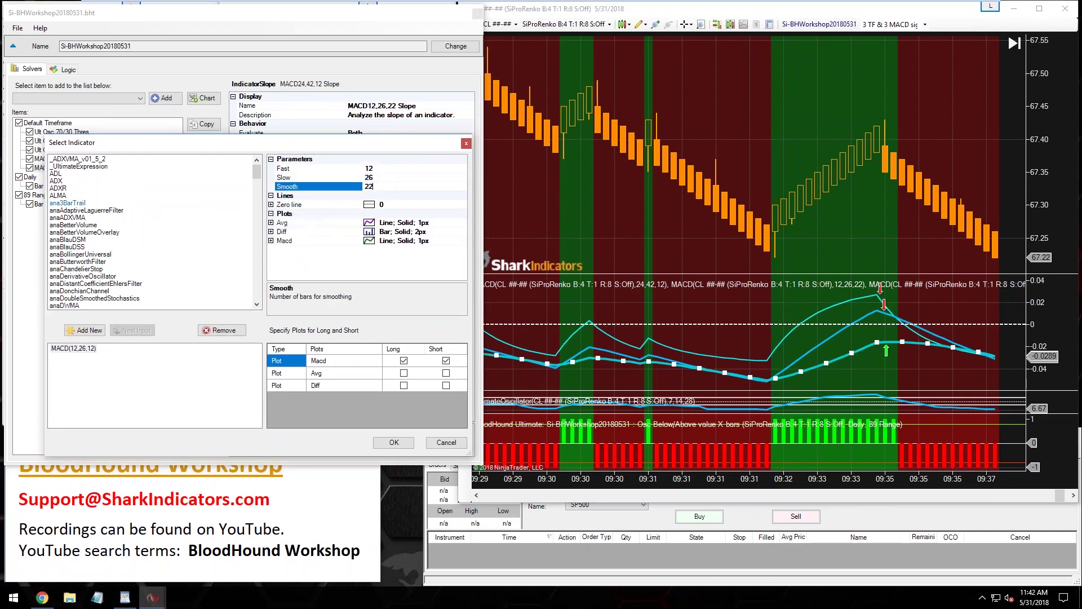
{"action": "left_click", "coordinate": [394, 443]}
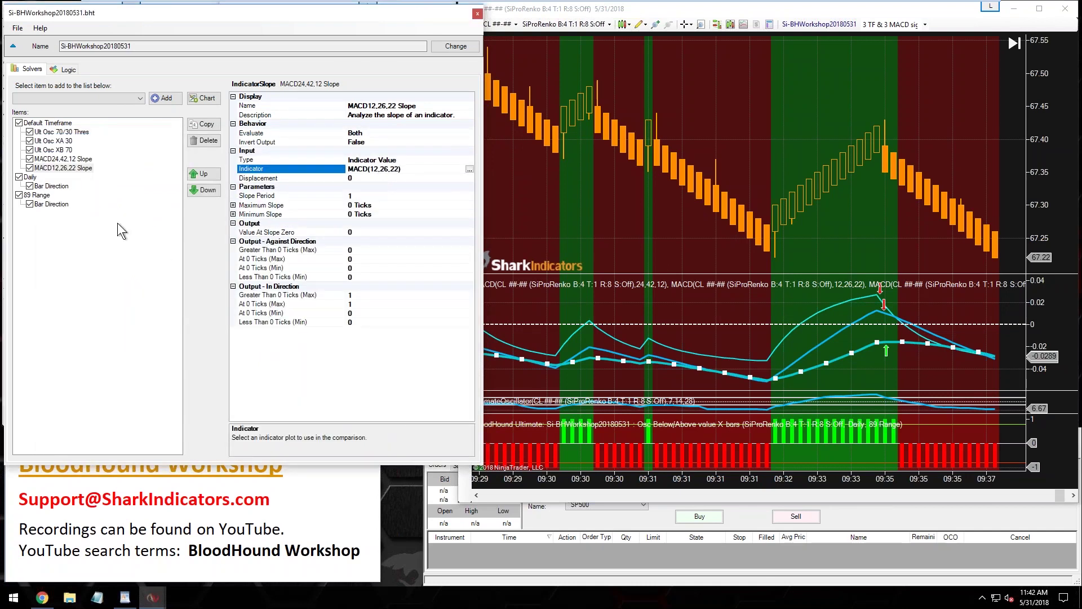
Duplicate the MACD12,26,22 Slope solver and rename the copy MACD6,13,11 Slope.
{"action": "left_click", "coordinate": [93, 169]}
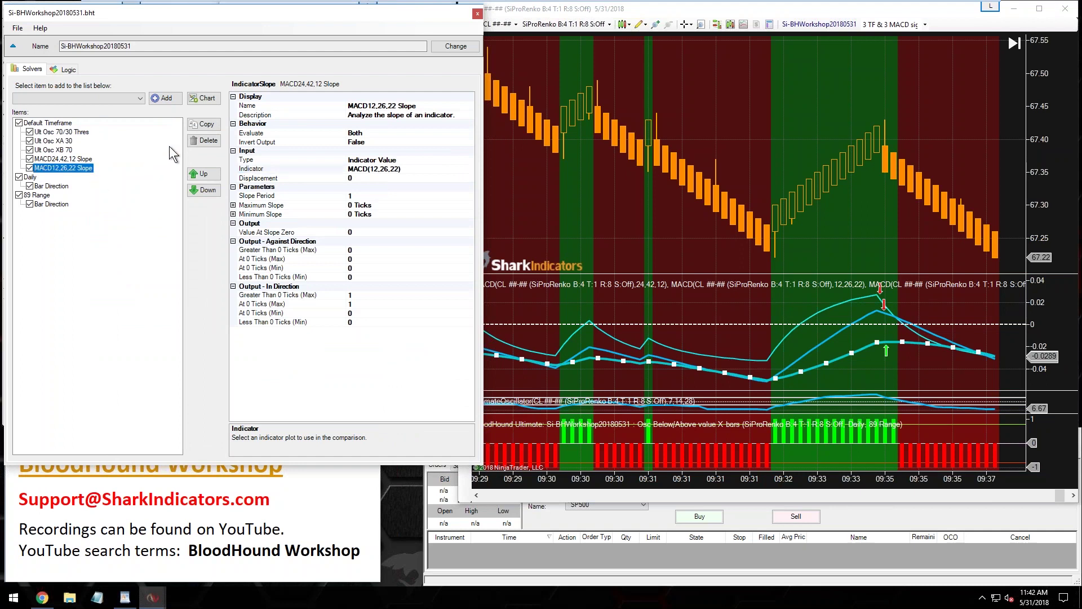
{"action": "left_click", "coordinate": [203, 124]}
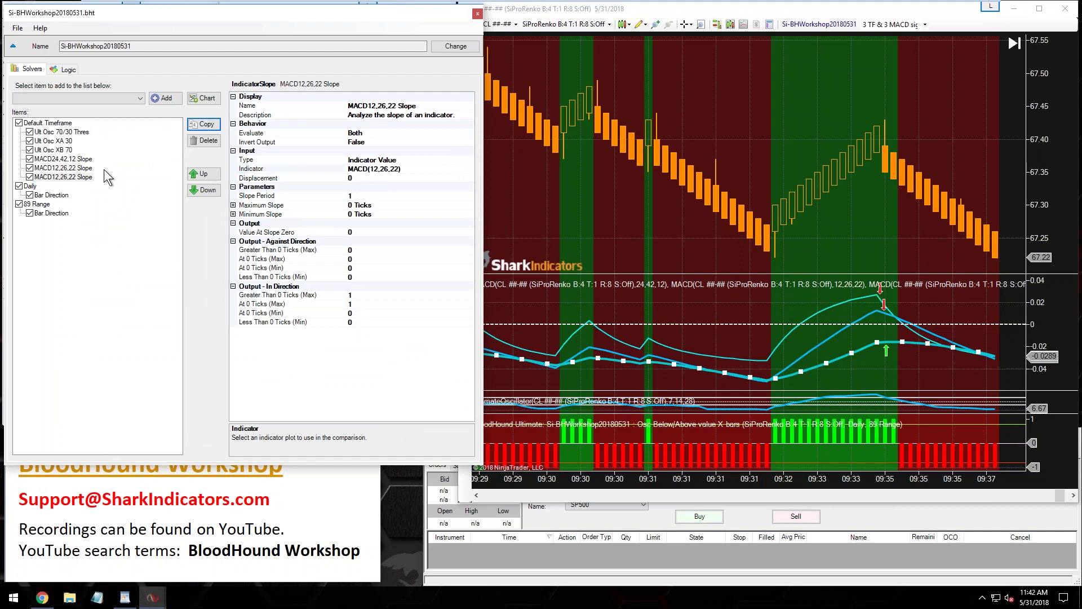
{"action": "left_click", "coordinate": [62, 176]}
{"action": "left_click", "coordinate": [368, 105]}
{"action": "left_click_drag", "start_coordinate": [367, 105], "coordinate": [397, 105]}
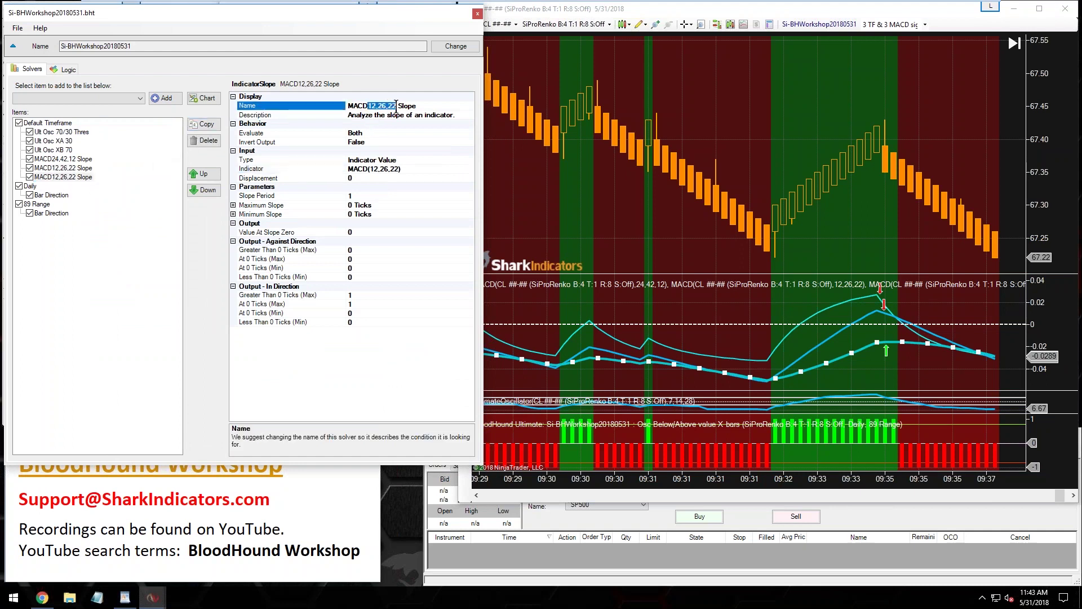
{"action": "type", "text": "6,13,11"}
Set the MACD6,13,11 Slope solver's indicator to Fast 6, Slow 13 and Smooth 11, and check the MACD slope solvers' settings.
{"action": "left_click", "coordinate": [372, 169]}
{"action": "left_click", "coordinate": [469, 169]}
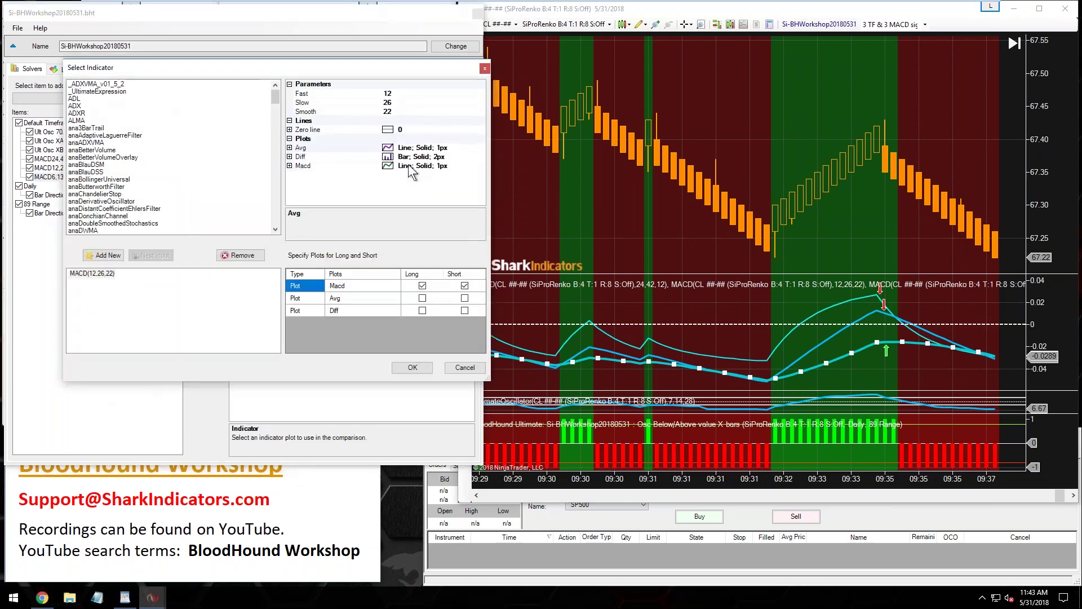
{"action": "left_click", "coordinate": [406, 93]}
{"action": "type", "text": "6"}
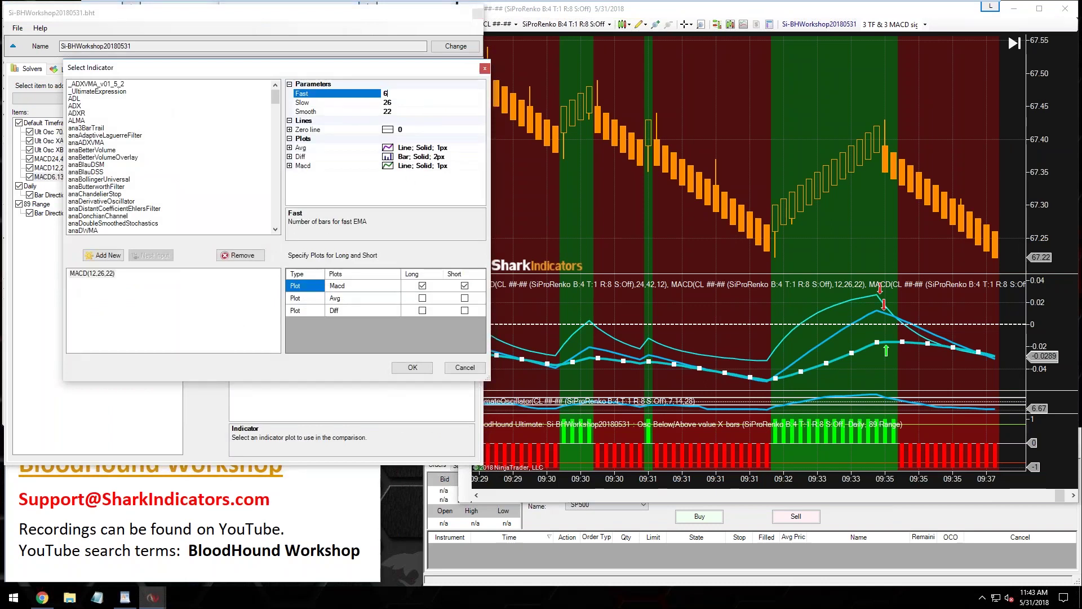
{"action": "left_click", "coordinate": [401, 101]}
{"action": "type", "text": "13"}
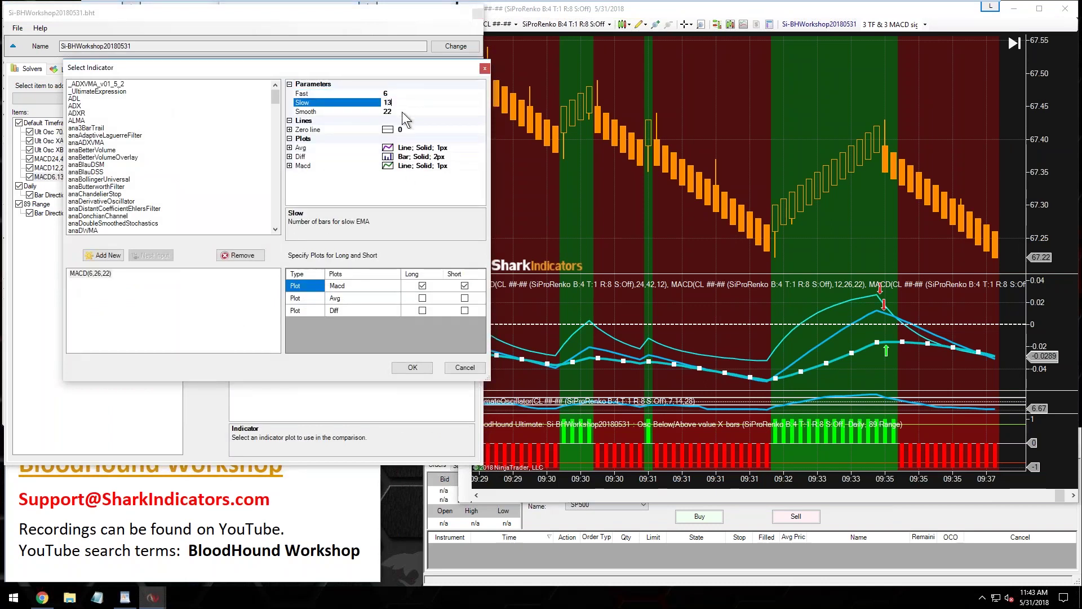
{"action": "left_click", "coordinate": [401, 112]}
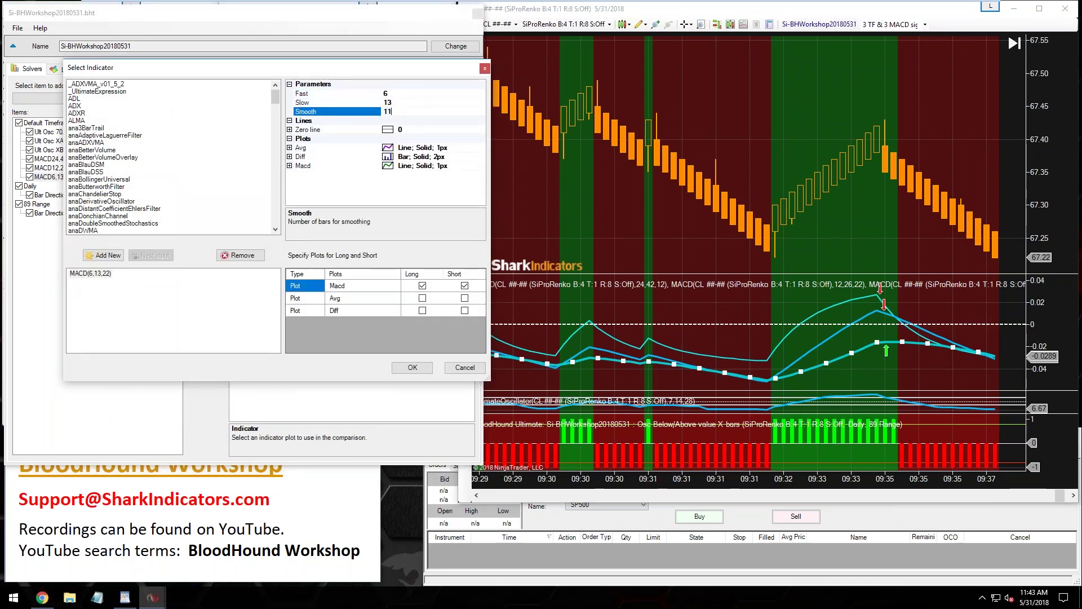
{"action": "left_click", "coordinate": [412, 367]}
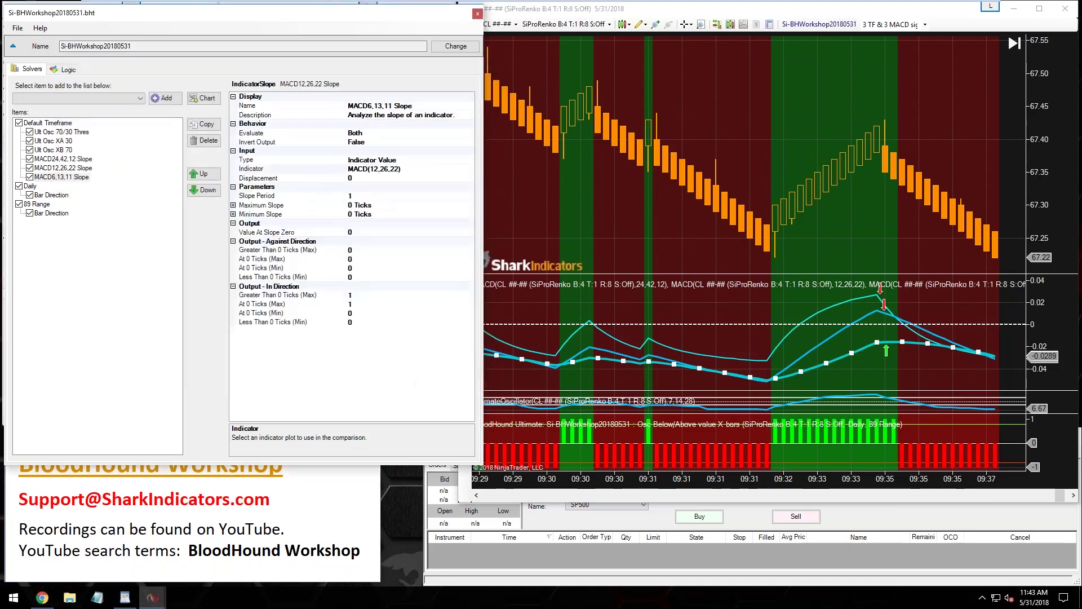
{"action": "left_click", "coordinate": [63, 167]}
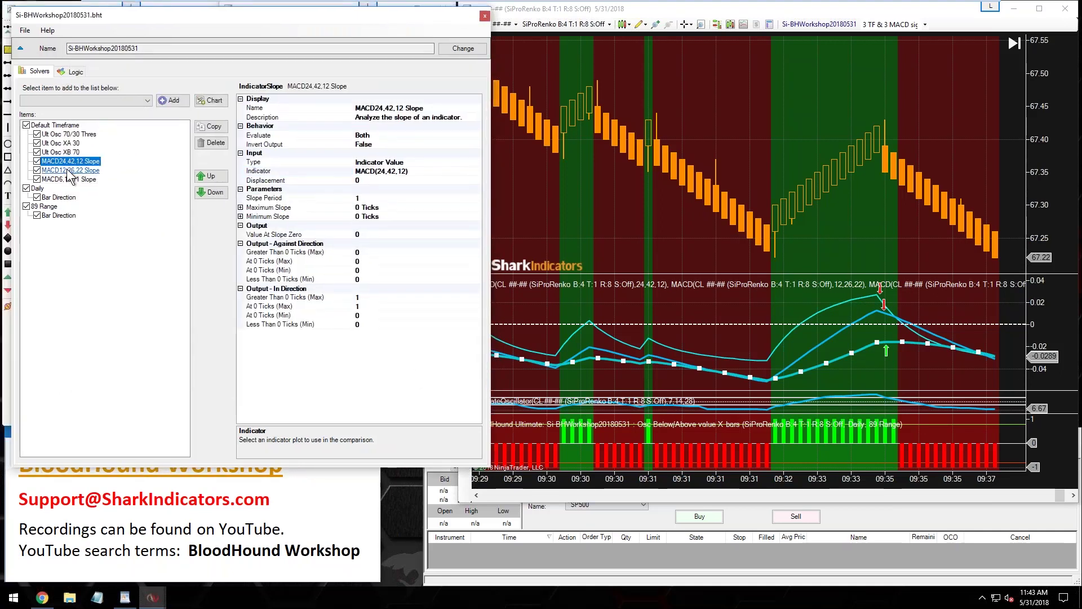
{"action": "left_click", "coordinate": [69, 179]}
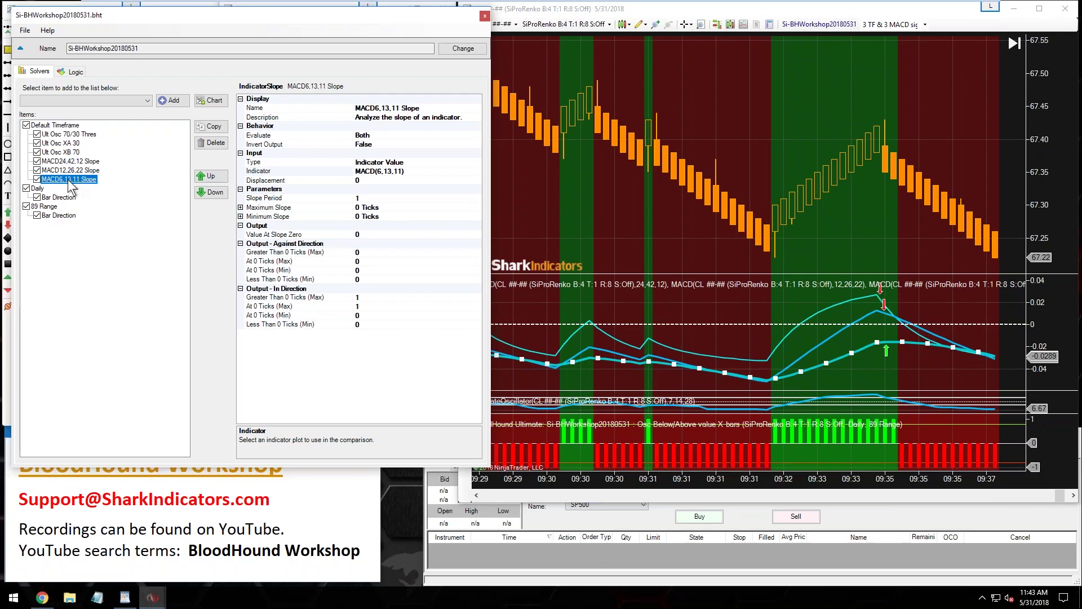
Add the existing Default Timeframe solvers MACD12,26,22 Slope and MACD6,13,11 Slope to the 3 TF & 3 MACD signal logic.
{"action": "left_click", "coordinate": [75, 72]}
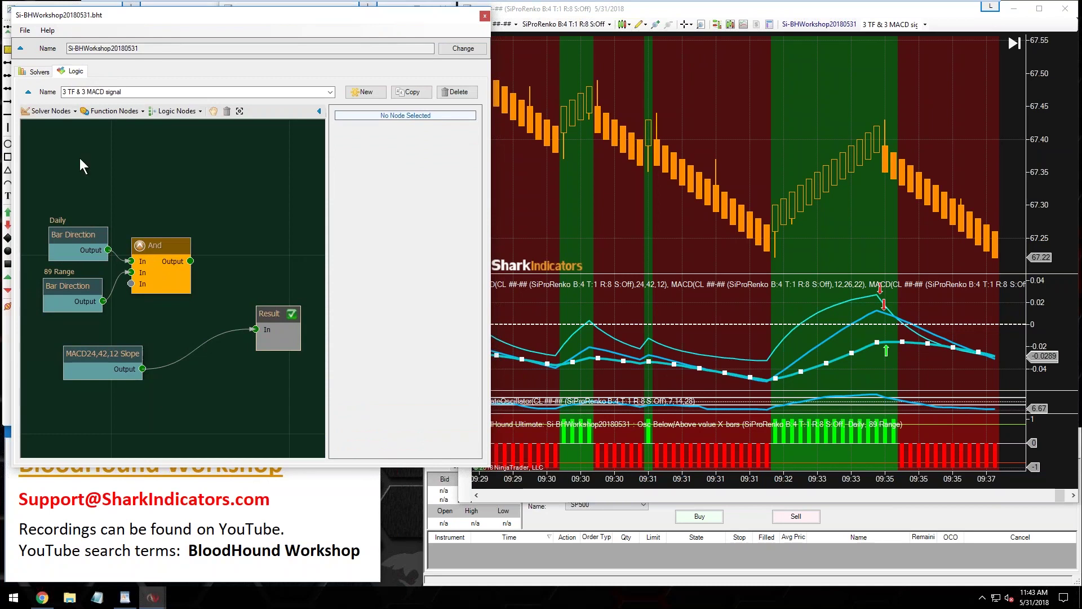
{"action": "left_click", "coordinate": [39, 113]}
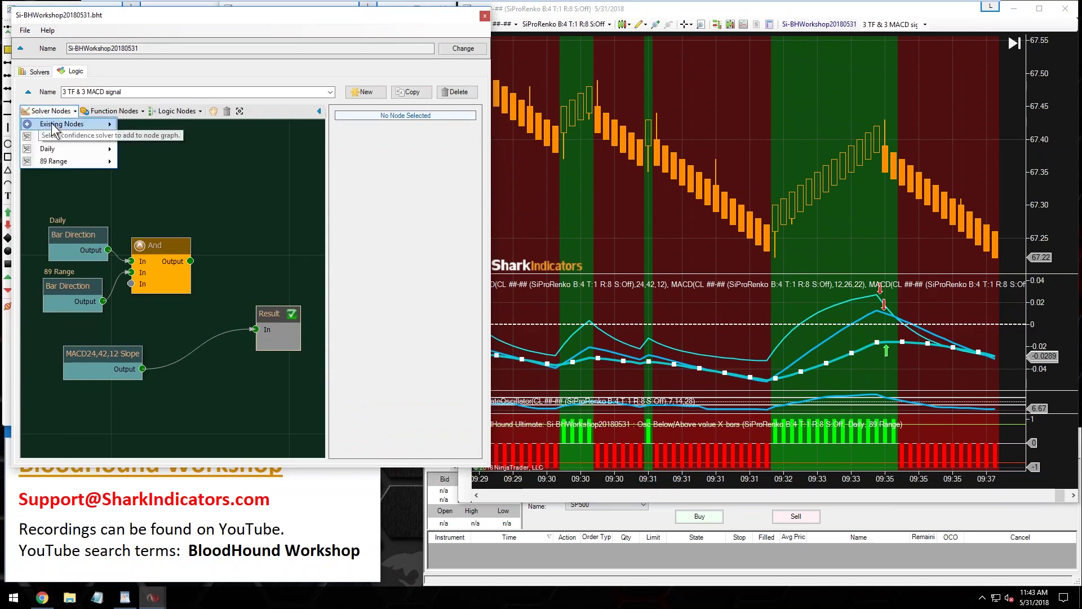
{"action": "mouse_move", "coordinate": [67, 125]}
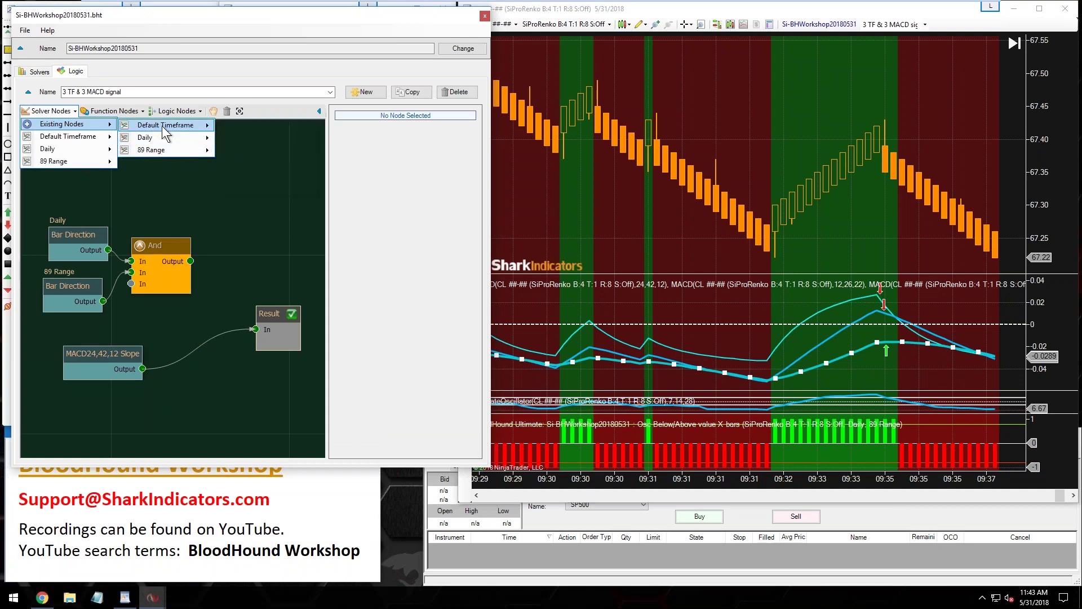
{"action": "mouse_move", "coordinate": [167, 124]}
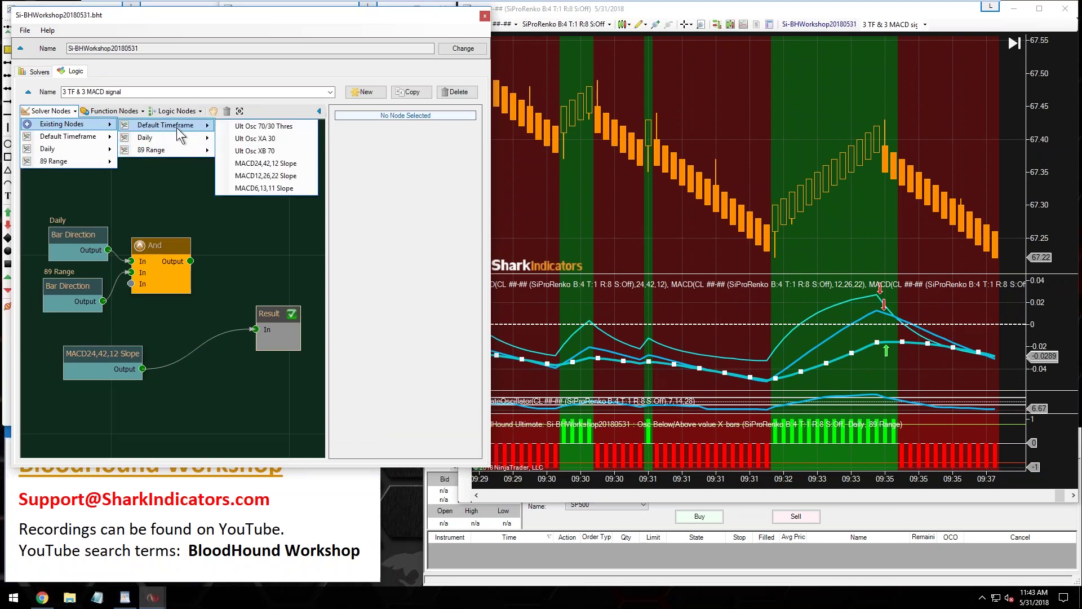
{"action": "left_click", "coordinate": [245, 176]}
{"action": "left_click", "coordinate": [72, 111]}
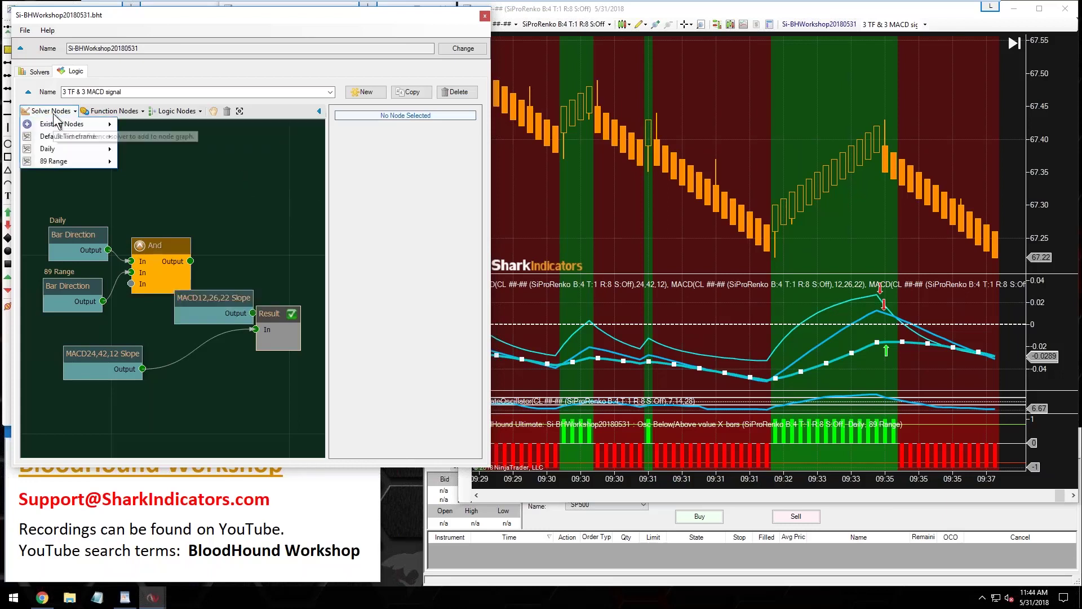
{"action": "mouse_move", "coordinate": [85, 124]}
{"action": "mouse_move", "coordinate": [162, 127]}
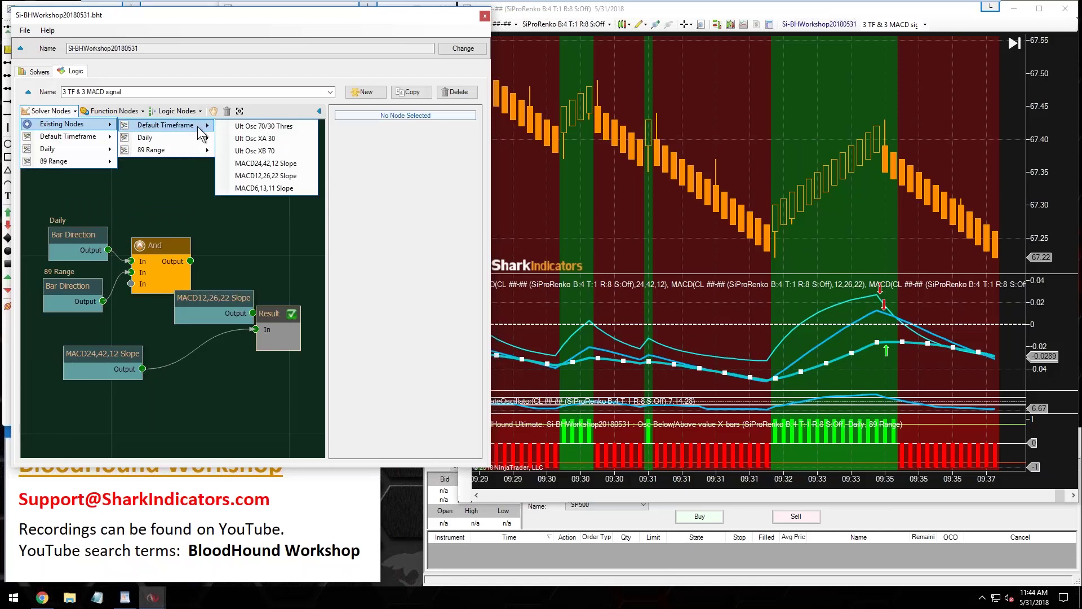
{"action": "left_click", "coordinate": [247, 188]}
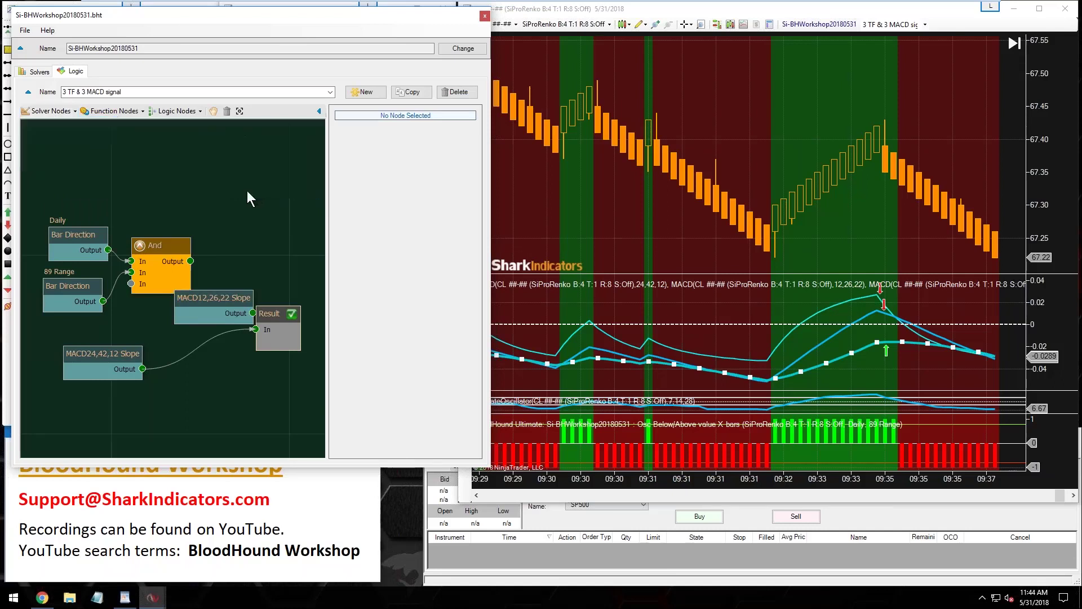
Stack the MACD12,26,22 Slope and MACD6,13,11 Slope nodes in a column below the MACD24,42,12 Slope node.
{"action": "left_click_drag", "start_coordinate": [223, 285], "coordinate": [121, 371]}
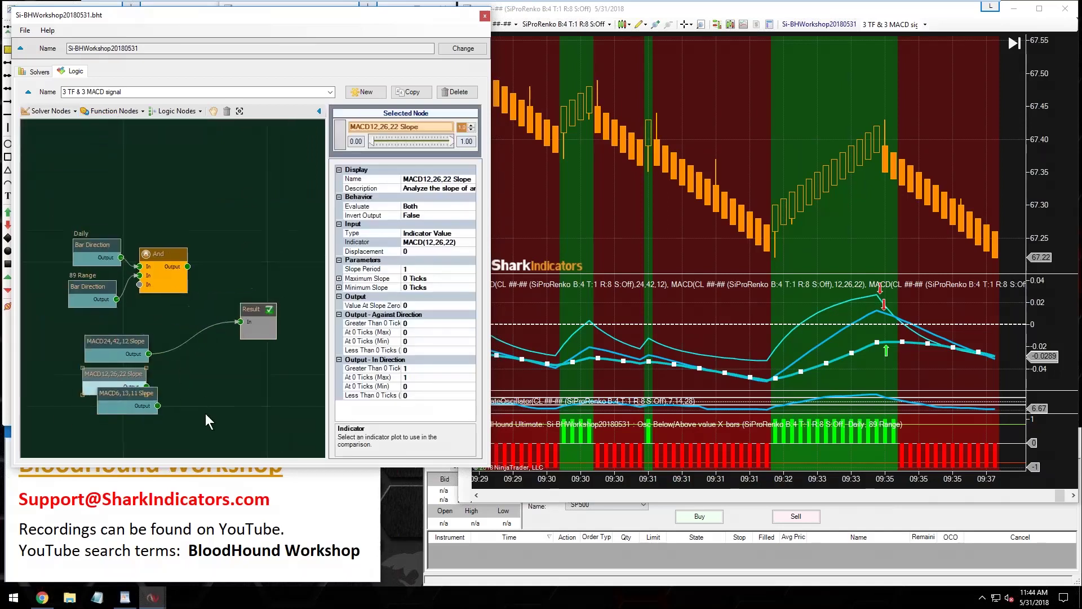
{"action": "left_click", "coordinate": [81, 323]}
{"action": "left_click_drag", "start_coordinate": [81, 323], "coordinate": [86, 324]}
{"action": "left_click_drag", "start_coordinate": [90, 399], "coordinate": [94, 396]}
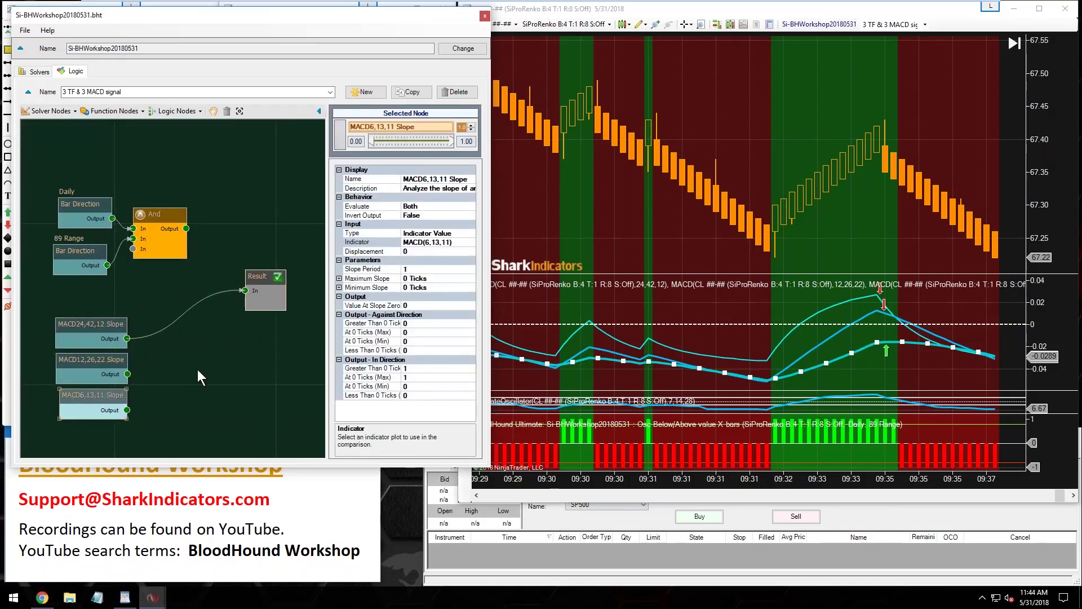
Add an And (Min) node beside the MACD slope nodes, feed all three into it, and connect its output to Result.
{"action": "left_click", "coordinate": [177, 111]}
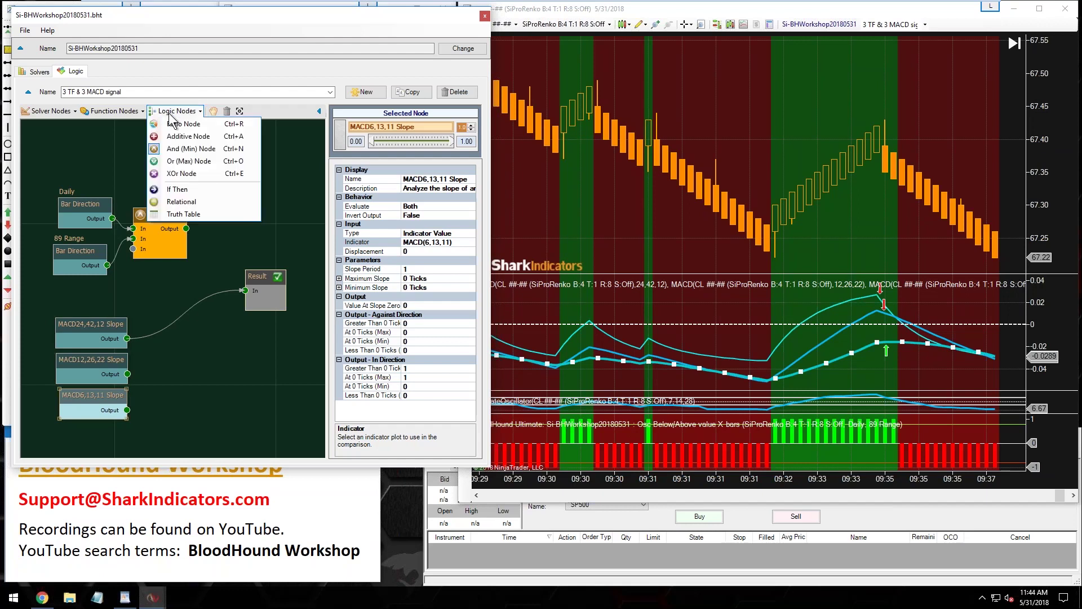
{"action": "left_click", "coordinate": [187, 149]}
{"action": "left_click_drag", "start_coordinate": [193, 297], "coordinate": [152, 374]}
{"action": "left_click_drag", "start_coordinate": [127, 410], "coordinate": [244, 290]}
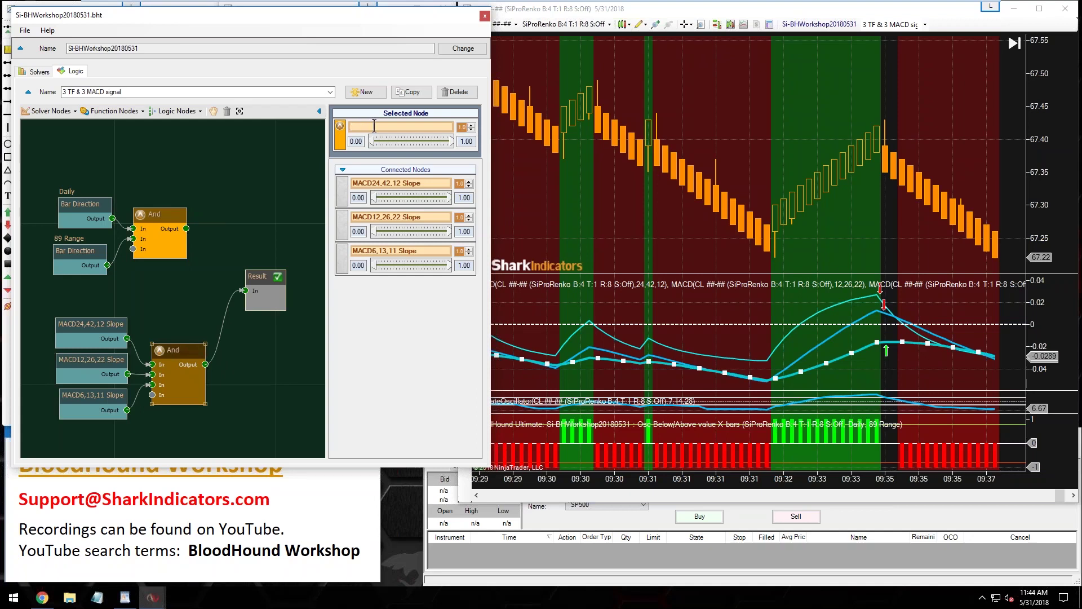
Name the new And node All 3 MACD in Alignment and review its signal zones on the SiProRenko chart.
{"action": "type", "text": "All 3 MACD"}
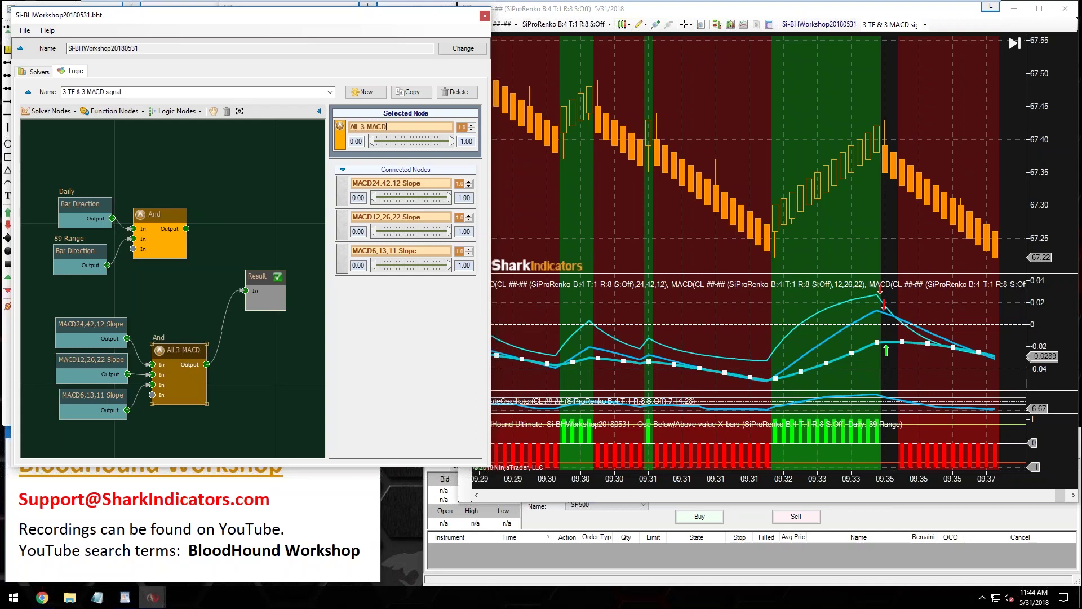
{"action": "type", "text": " in "}
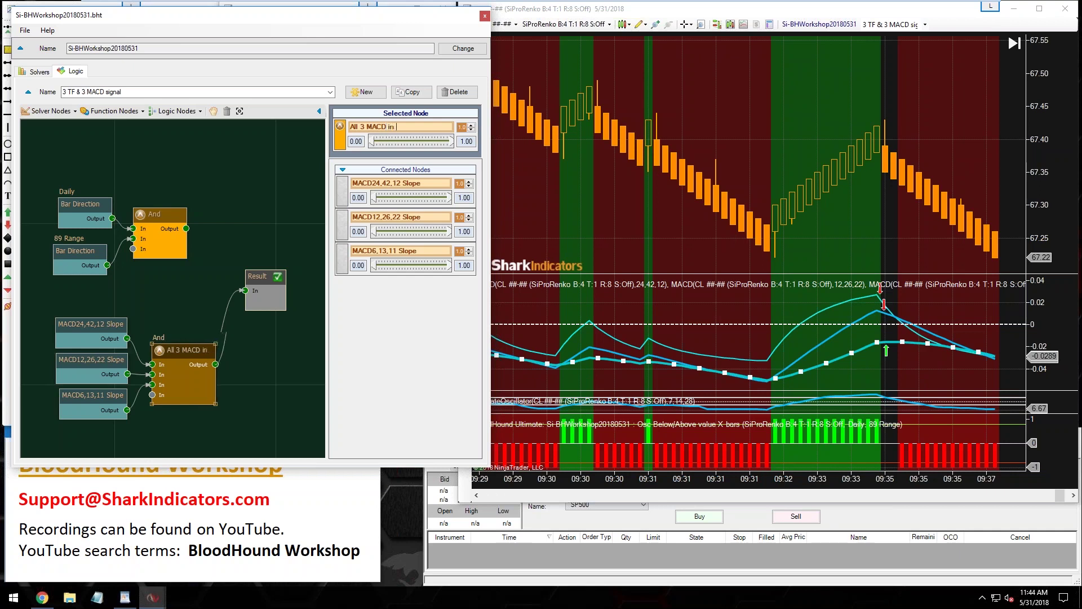
{"action": "type", "text": "Alig"}
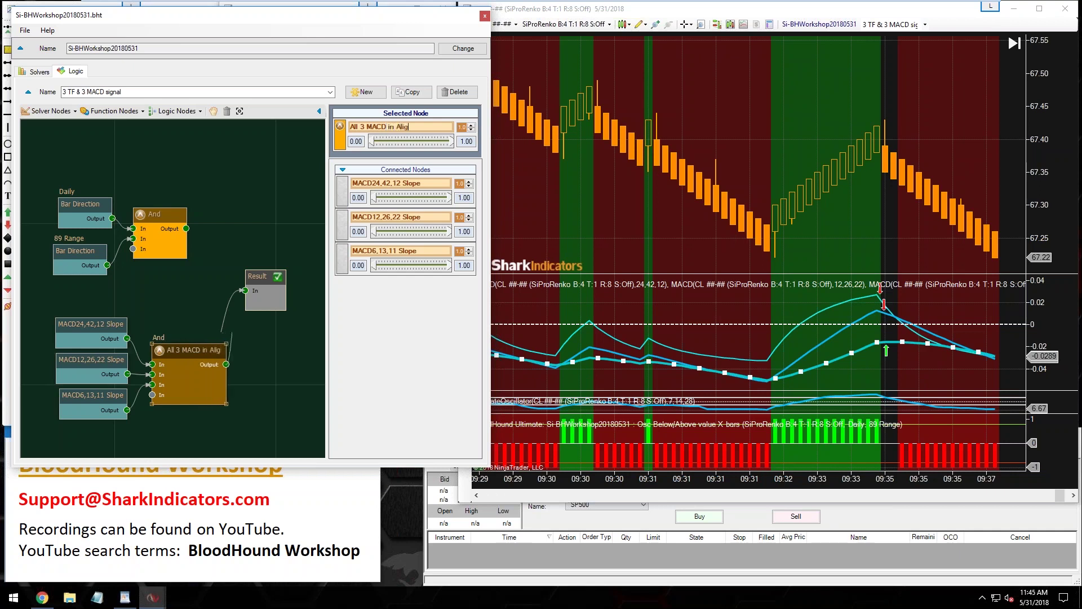
{"action": "type", "text": "nment"}
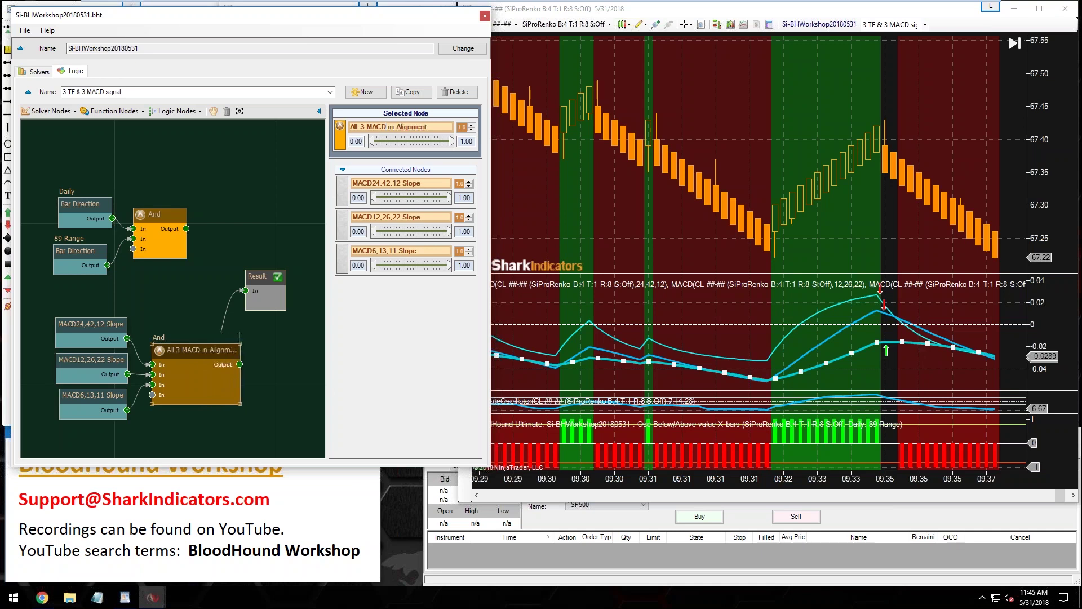
{"action": "left_click", "coordinate": [704, 239]}
{"action": "scroll", "coordinate": [713, 239], "scroll_direction": "up", "scroll_amount": 4}
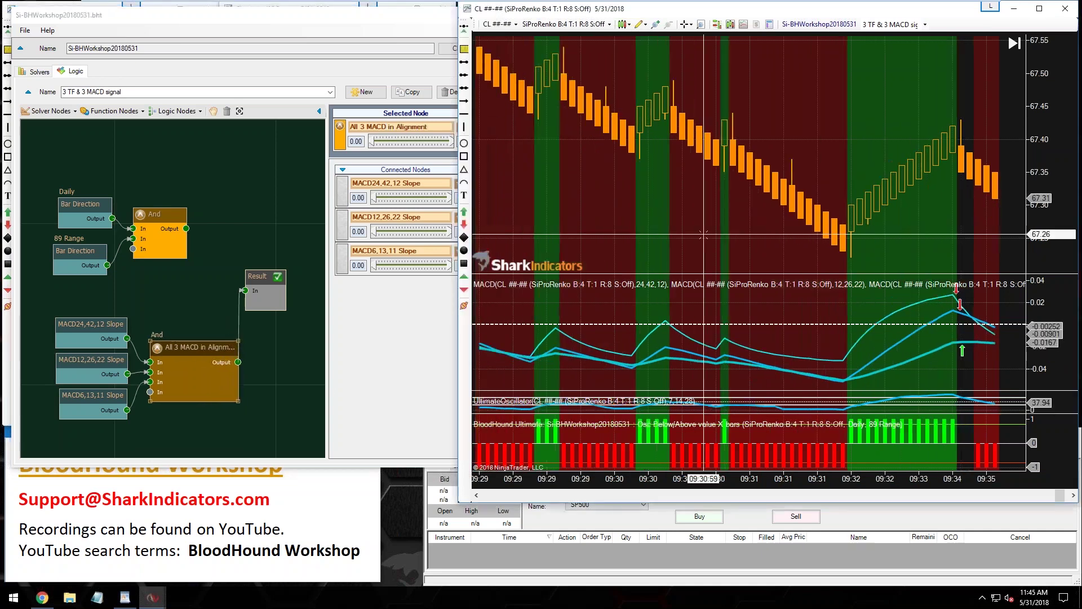
Examine the signal zones of the three aligned MACD slopes on earlier bars of the SiProRenko chart.
{"action": "scroll", "coordinate": [720, 239], "scroll_direction": "up", "scroll_amount": 7}
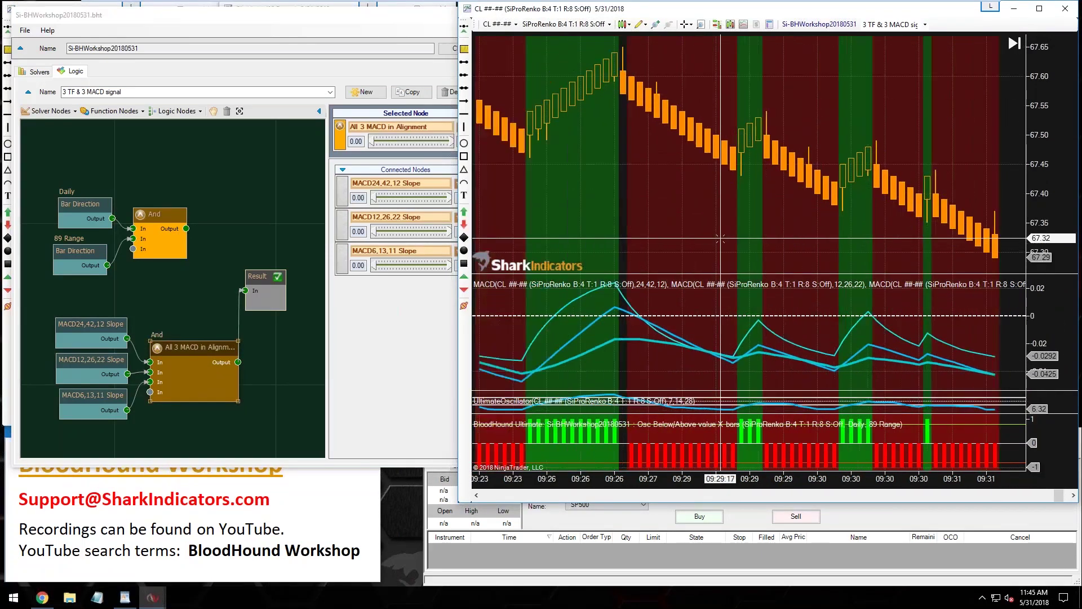
{"action": "scroll", "coordinate": [720, 229], "scroll_direction": "up", "scroll_amount": 2}
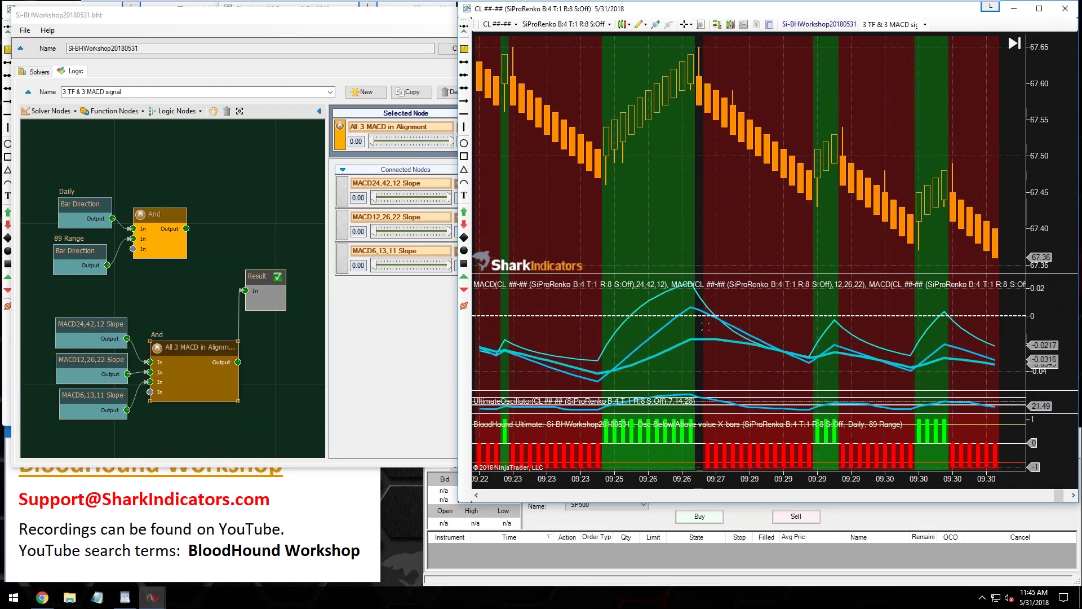
{"action": "scroll", "coordinate": [705, 343], "scroll_direction": "up", "scroll_amount": 8}
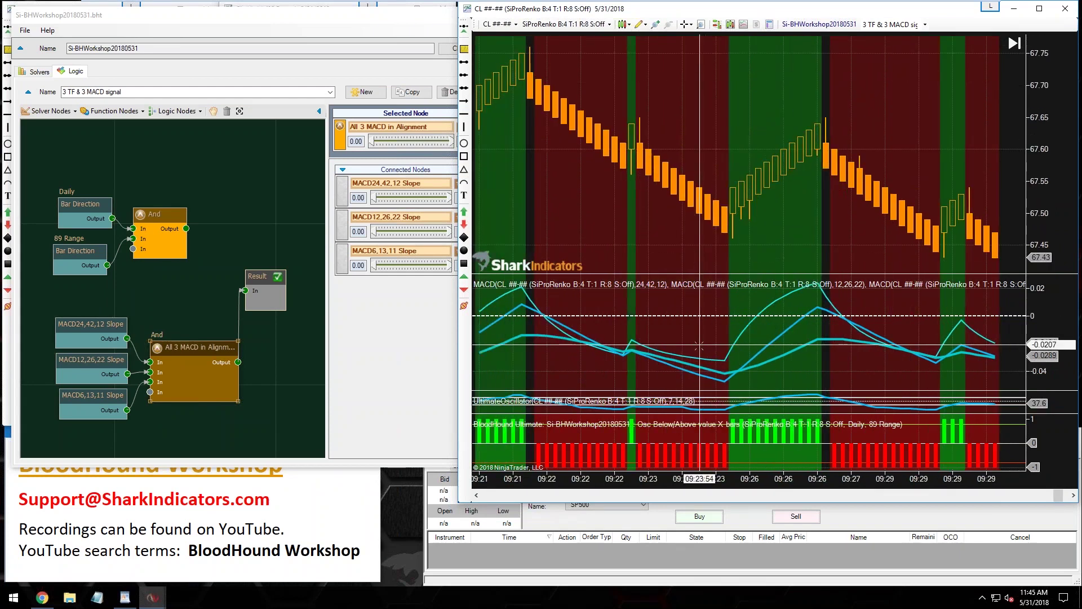
{"action": "scroll", "coordinate": [699, 345], "scroll_direction": "up", "scroll_amount": 3}
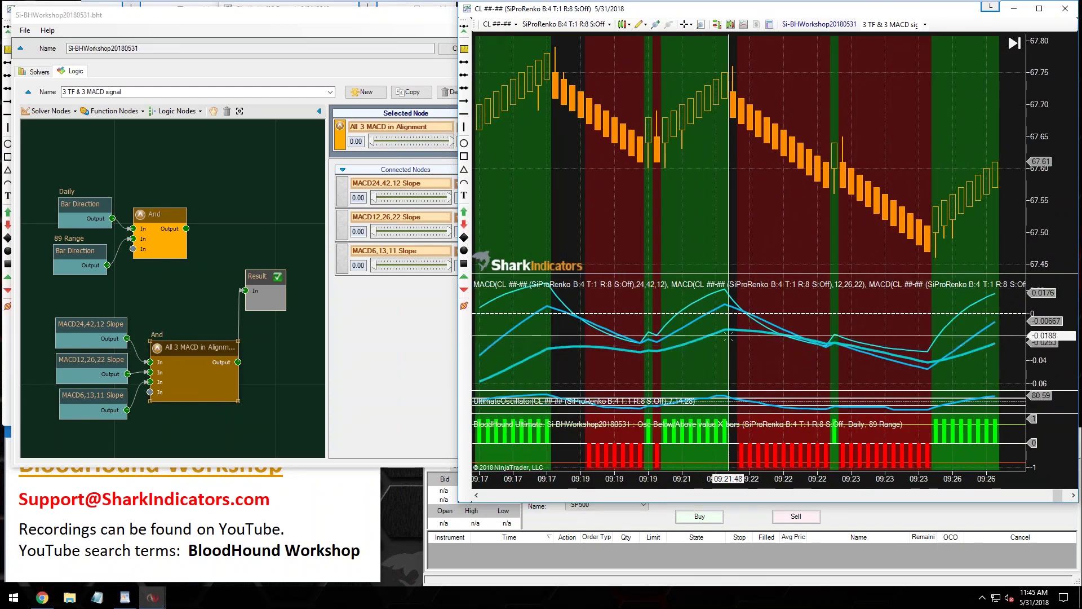
{"action": "scroll", "coordinate": [699, 327], "scroll_direction": "up", "scroll_amount": 5}
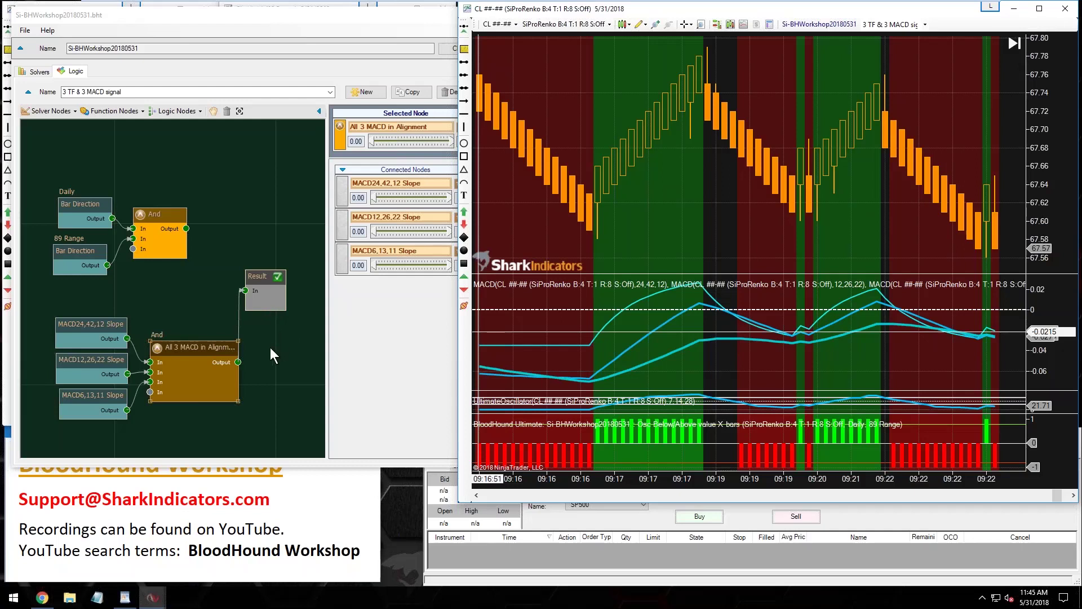
Move the All 3 MACD in Alignment node farther from its MACD slope inputs and shift the Result node beyond it.
{"action": "scroll", "coordinate": [269, 353], "scroll_direction": "down", "scroll_amount": 5}
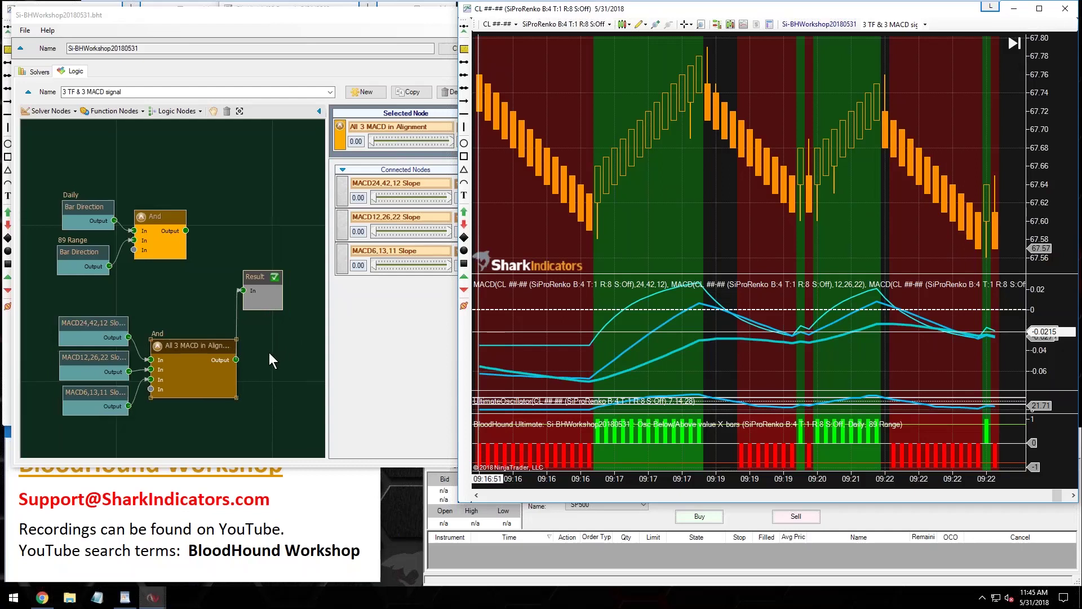
{"action": "left_click", "coordinate": [275, 384]}
{"action": "scroll", "coordinate": [265, 339], "scroll_direction": "up", "scroll_amount": 5}
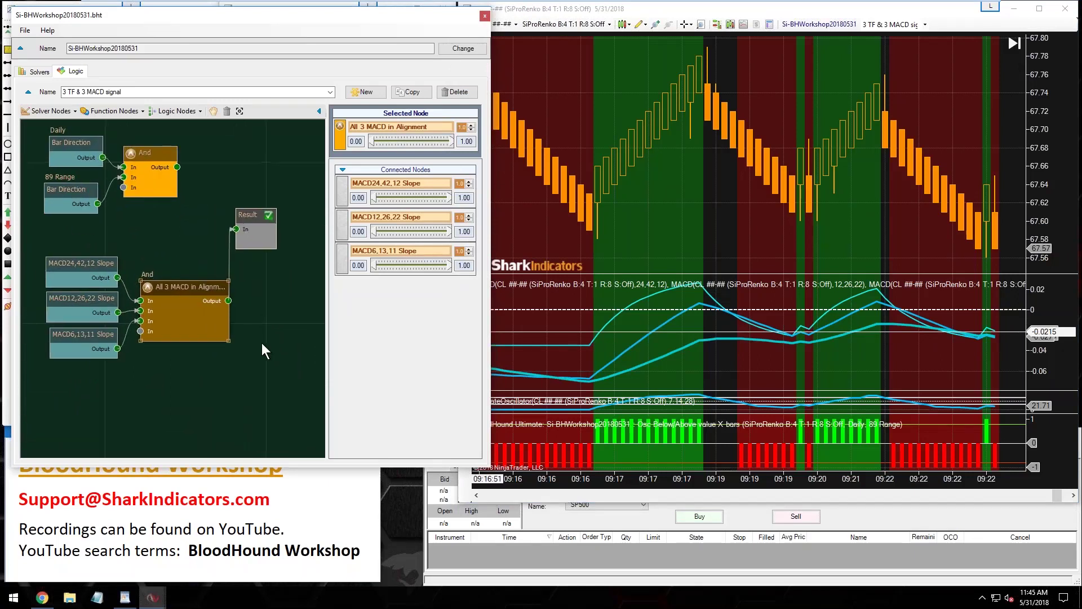
{"action": "left_click_drag", "start_coordinate": [182, 288], "coordinate": [202, 276]}
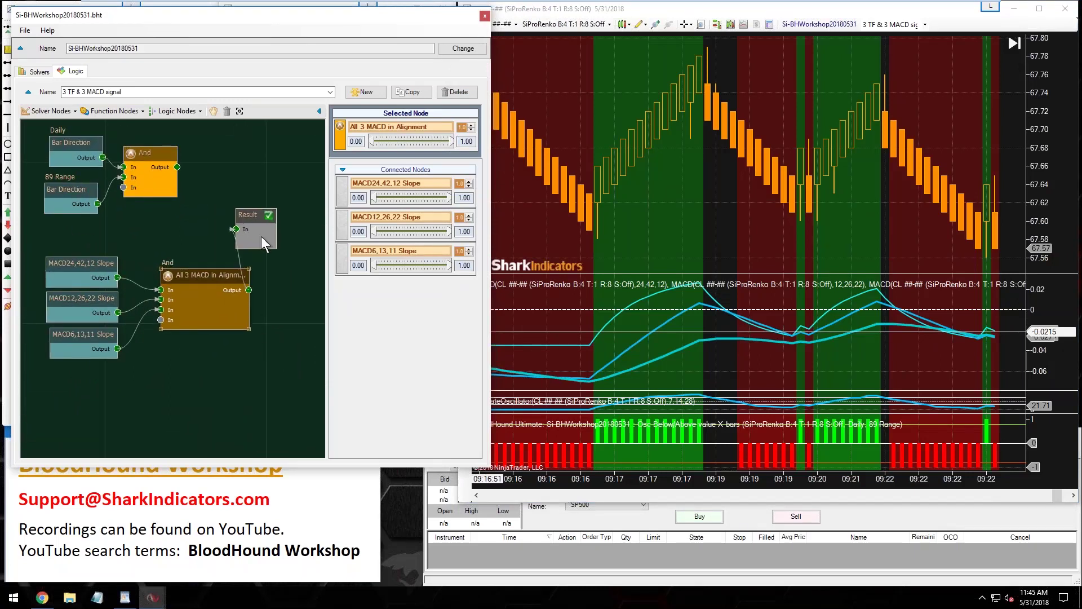
{"action": "left_click_drag", "start_coordinate": [264, 229], "coordinate": [296, 244]}
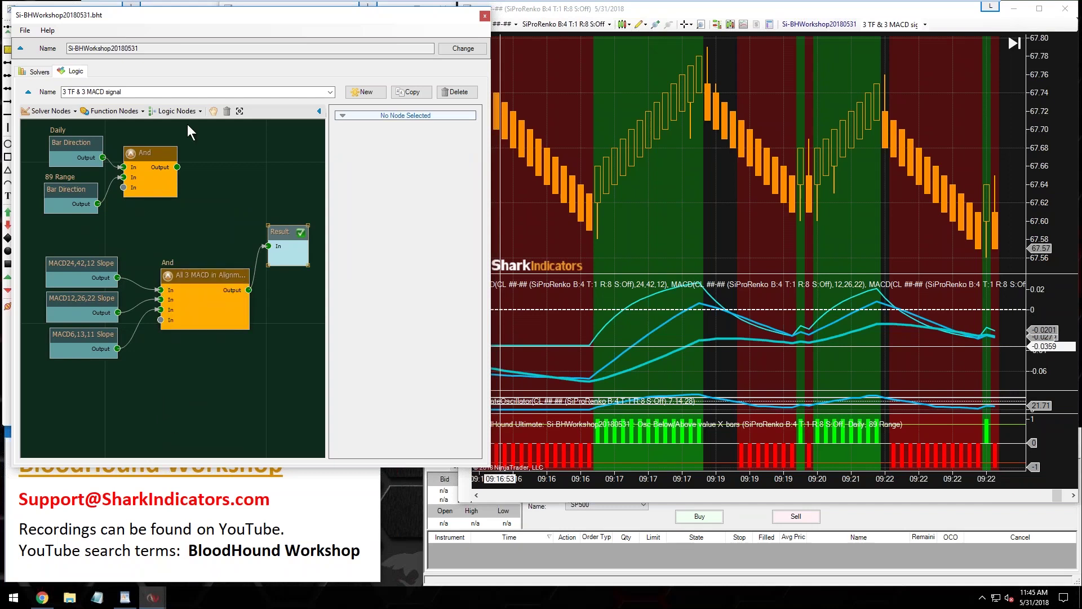
Add an Additive logic node and place it below the All 3 MACD in Alignment node.
{"action": "left_click", "coordinate": [175, 111]}
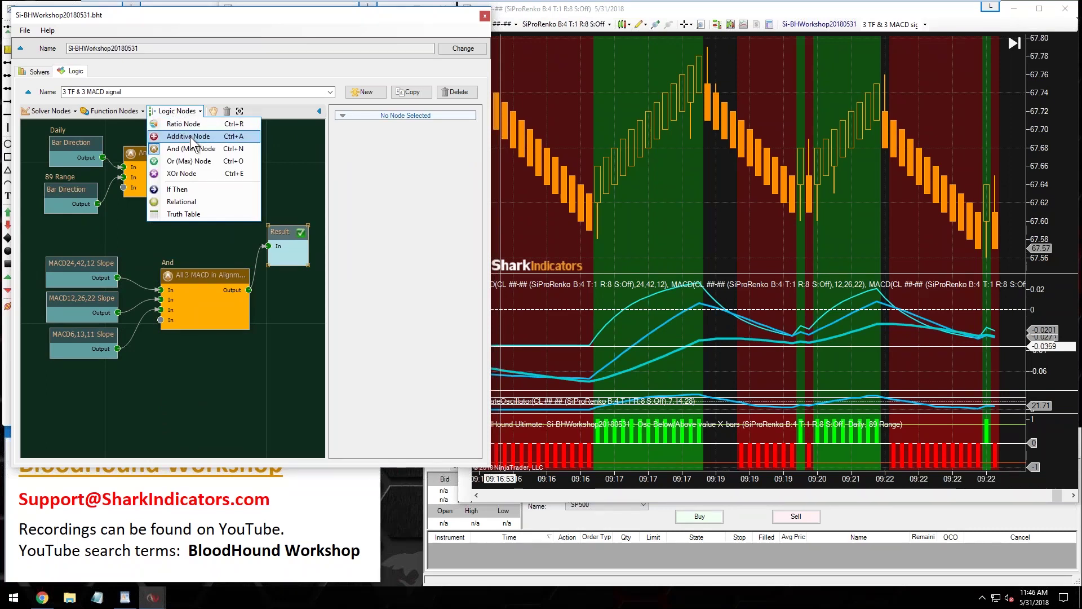
{"action": "left_click", "coordinate": [188, 136]}
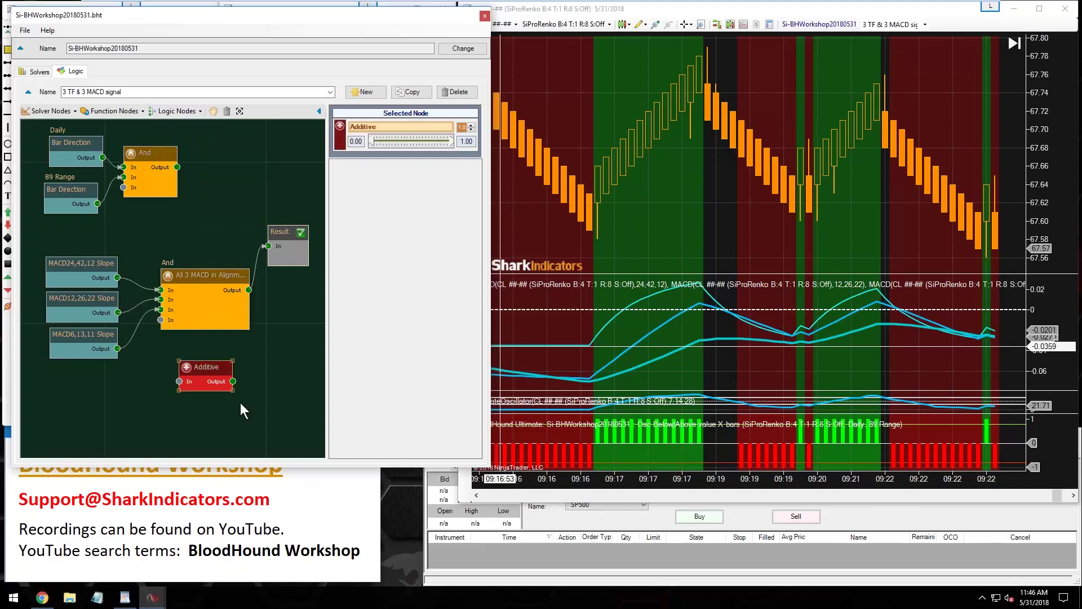
{"action": "scroll", "coordinate": [240, 403], "scroll_direction": "down", "scroll_amount": 2}
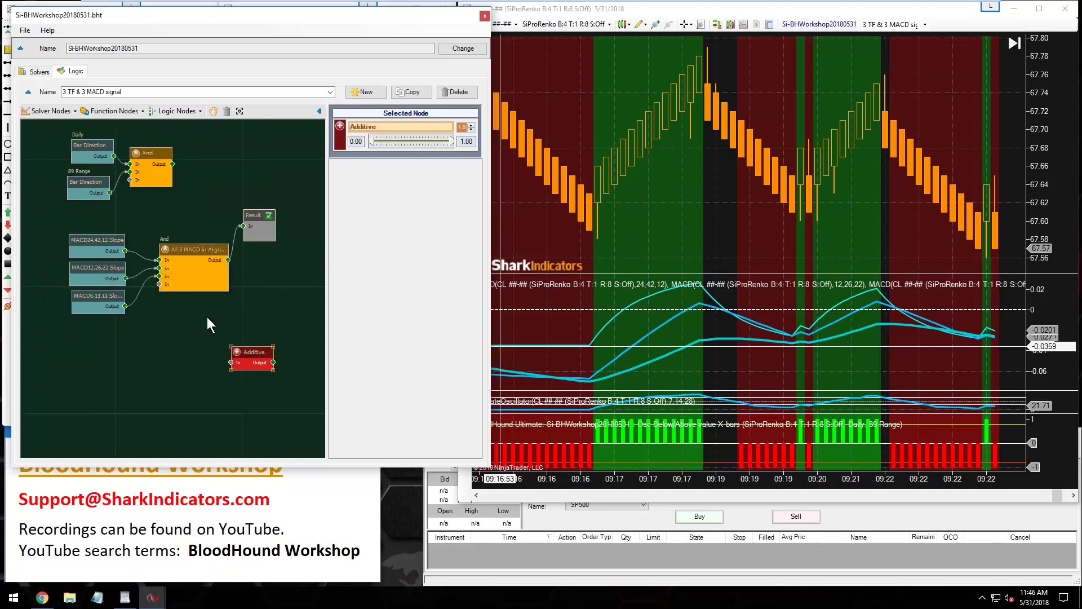
{"action": "left_click", "coordinate": [188, 251]}
{"action": "left_click_drag", "start_coordinate": [188, 251], "coordinate": [188, 256]}
{"action": "left_click_drag", "start_coordinate": [237, 349], "coordinate": [193, 323]}
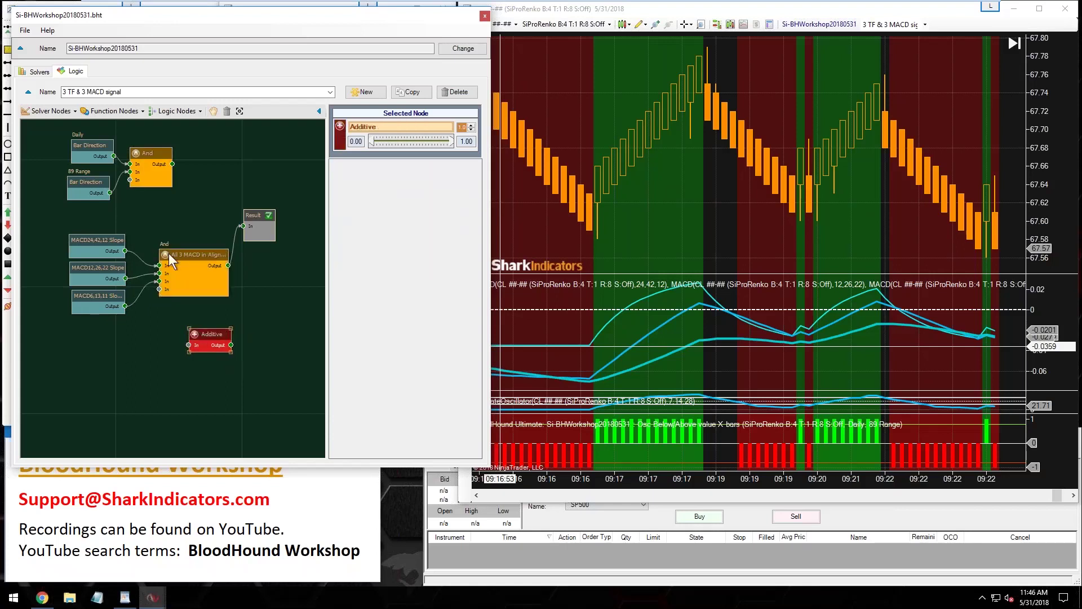
{"action": "left_click_drag", "start_coordinate": [211, 332], "coordinate": [211, 337]}
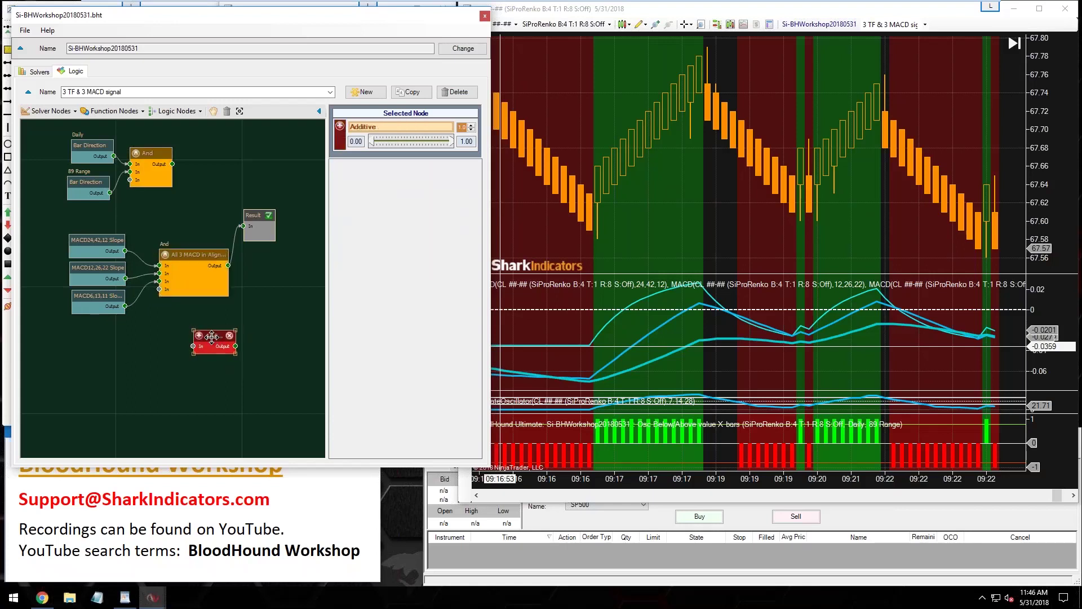
Add an Or (Max) node beside the Additive node and feed the MACD24,42,12 Slope output into it.
{"action": "left_click", "coordinate": [170, 111]}
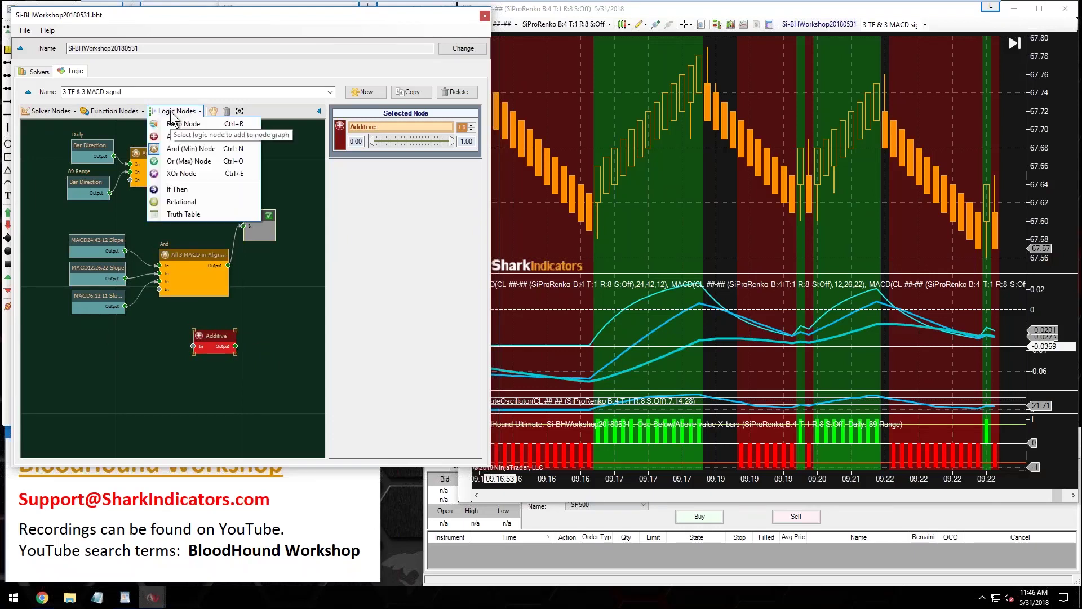
{"action": "left_click", "coordinate": [186, 161]}
{"action": "left_click_drag", "start_coordinate": [195, 299], "coordinate": [243, 345]}
{"action": "left_click", "coordinate": [172, 332]}
{"action": "left_click_drag", "start_coordinate": [172, 325], "coordinate": [169, 323]}
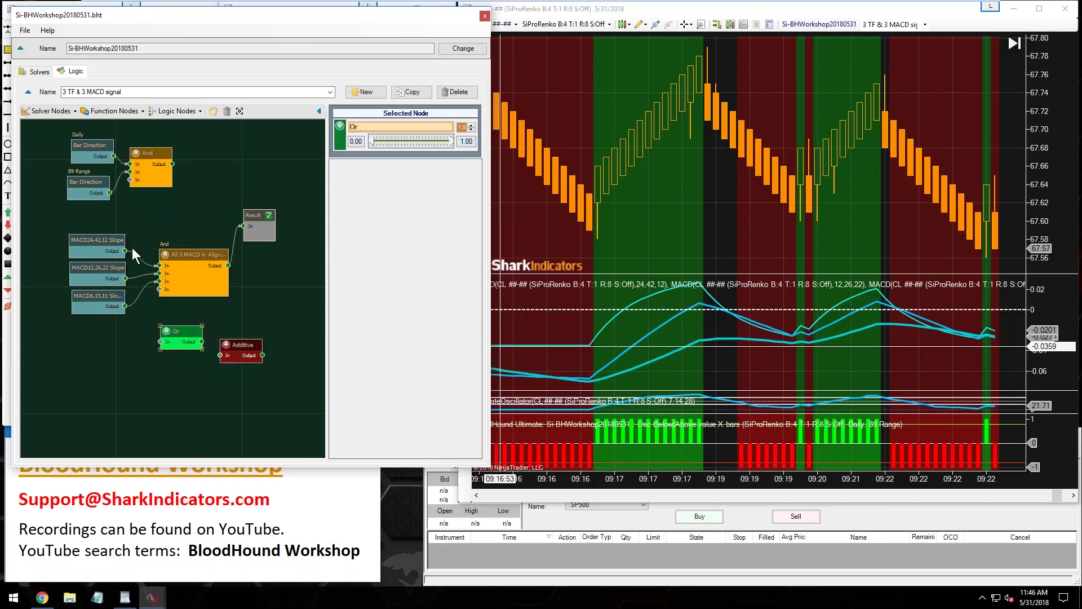
{"action": "left_click_drag", "start_coordinate": [125, 250], "coordinate": [161, 342]}
Add a second Or (Max) node under the first and feed the MACD12,26,22 Slope output into it.
{"action": "left_click", "coordinate": [171, 114]}
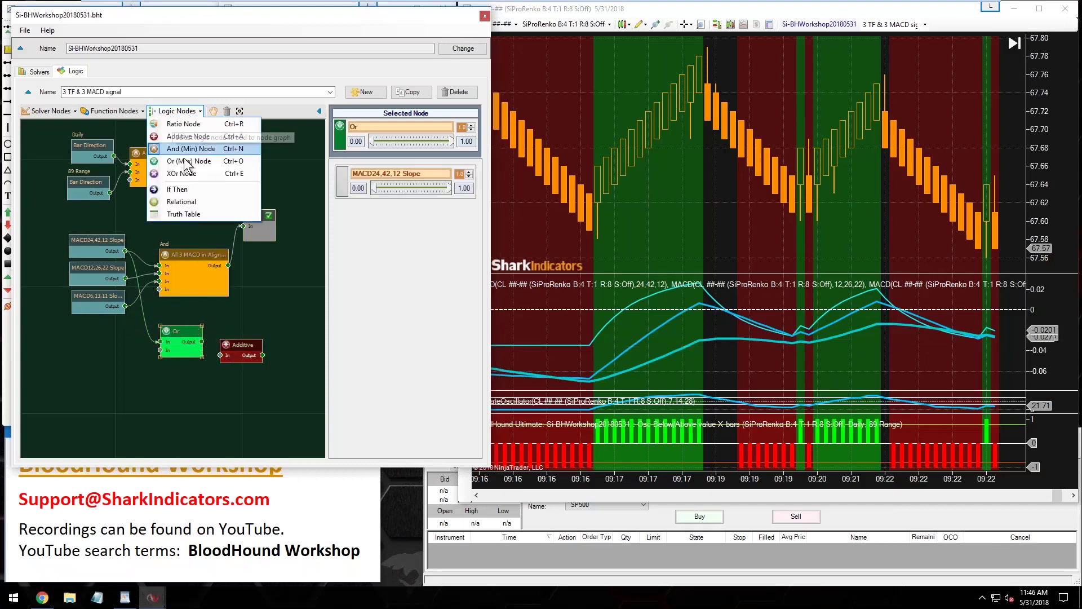
{"action": "left_click", "coordinate": [184, 161]}
{"action": "left_click_drag", "start_coordinate": [186, 294], "coordinate": [171, 359]}
{"action": "left_click_drag", "start_coordinate": [125, 278], "coordinate": [160, 381]}
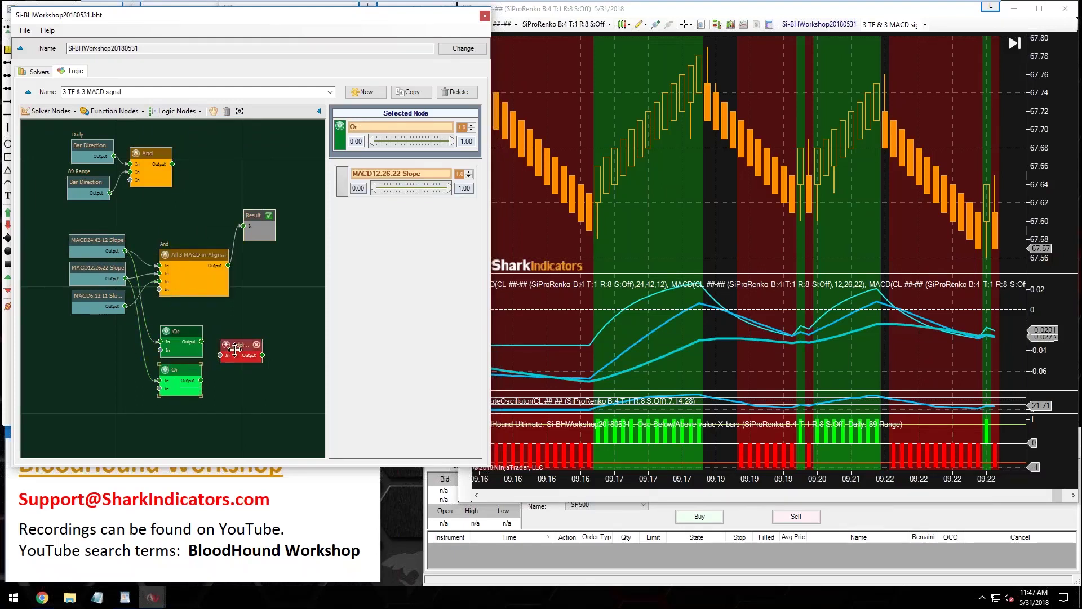
{"action": "left_click_drag", "start_coordinate": [234, 345], "coordinate": [243, 342]}
Add a third Or (Max) node at the bottom of the column and feed the MACD6,13,11 Slope output into it.
{"action": "left_click", "coordinate": [175, 111]}
{"action": "left_click", "coordinate": [181, 131]}
{"action": "left_click", "coordinate": [182, 420]}
{"action": "left_click_drag", "start_coordinate": [125, 251], "coordinate": [161, 421]}
Rename the uppermost Or node MACD24,42,12, reusing the text from its connected slope solver's name.
{"action": "left_click", "coordinate": [384, 179]}
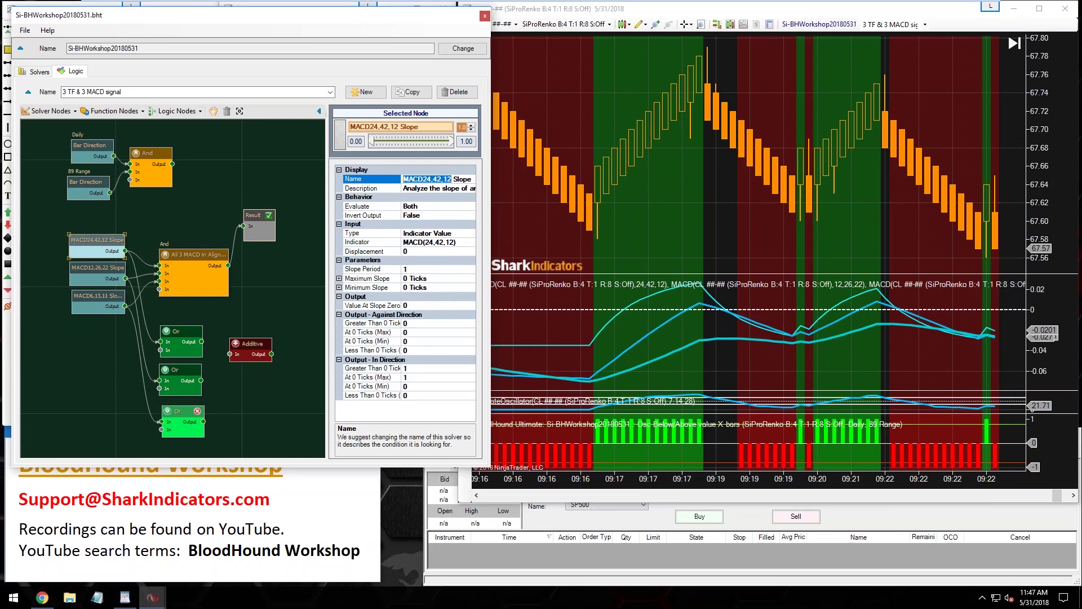
{"action": "mouse_move", "coordinate": [96, 297]}
{"action": "left_click", "coordinate": [182, 334]}
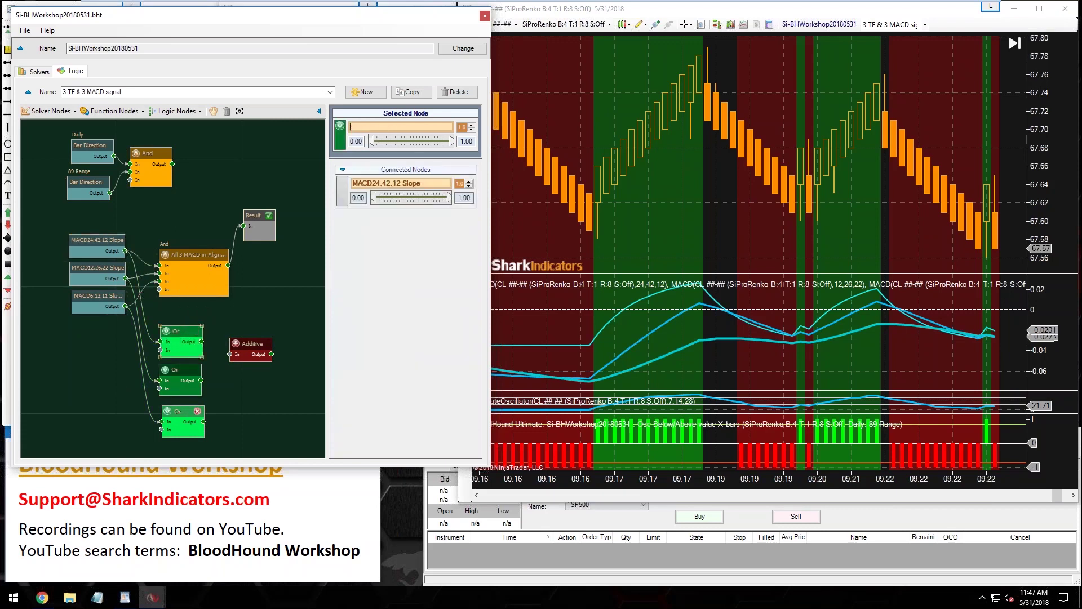
Rename the middle Or node MACD12,26,22, copying the text from its connected slope solver's name.
{"action": "left_click", "coordinate": [95, 270]}
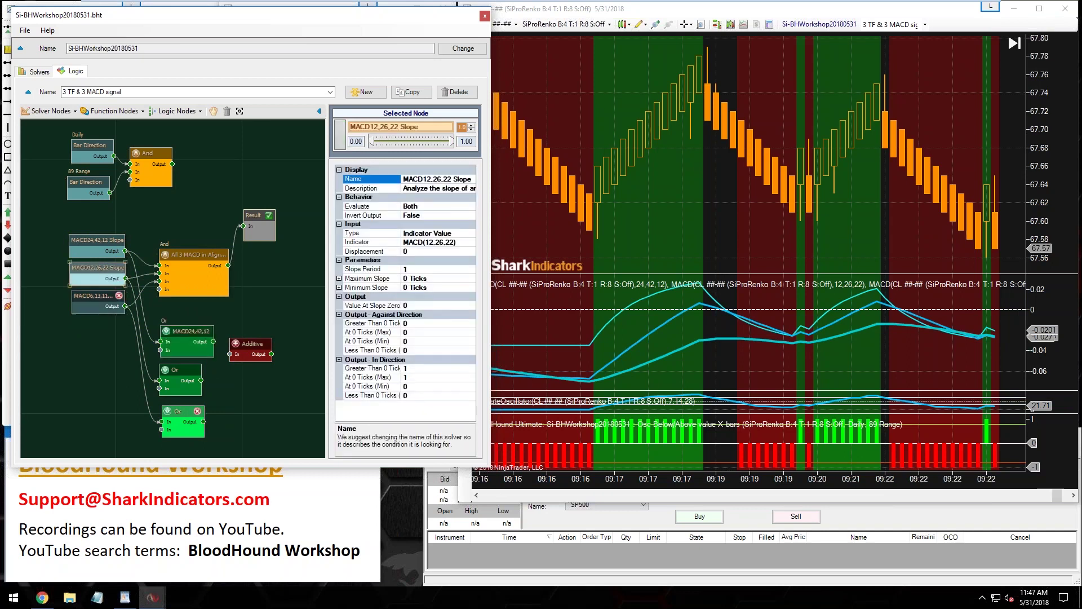
{"action": "left_click_drag", "start_coordinate": [97, 297], "coordinate": [92, 271]}
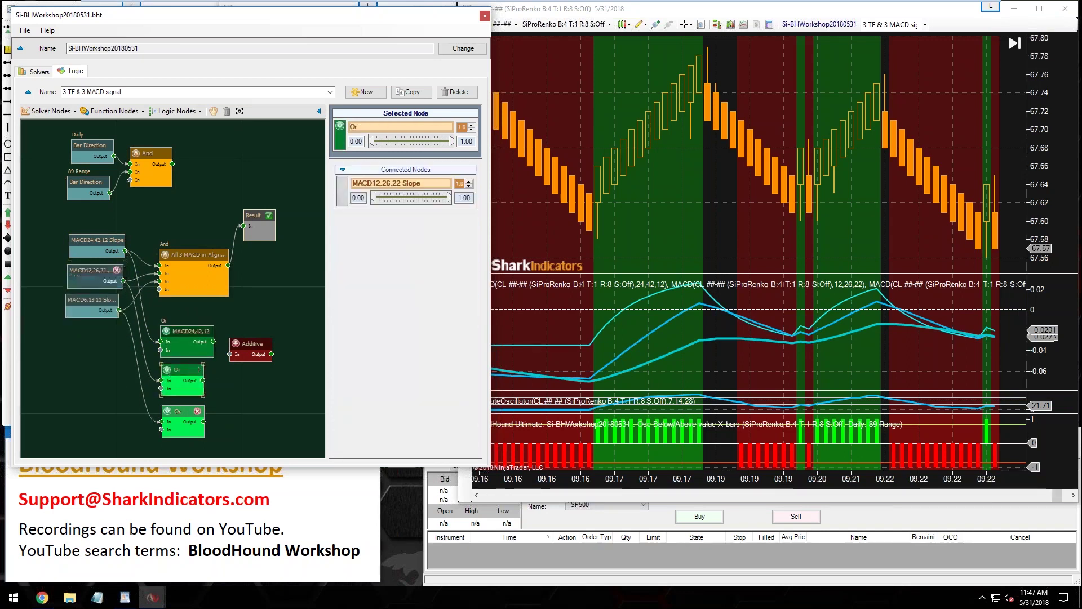
{"action": "left_click", "coordinate": [445, 178]}
{"action": "left_click_drag", "start_coordinate": [445, 178], "coordinate": [403, 178]}
{"action": "key", "text": "ctrl+c"}
{"action": "left_click", "coordinate": [182, 370]}
{"action": "key", "text": "ctrl+v"}
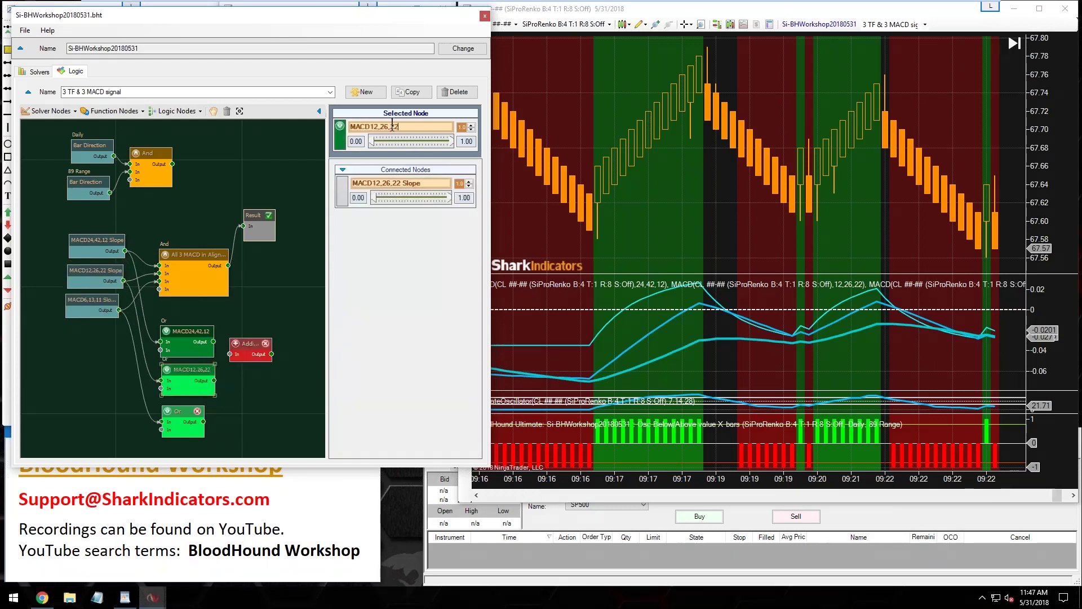
Rename the lowest Or node MACD6,13,11, copying the text from its connected slope solver's name.
{"action": "left_click", "coordinate": [91, 305]}
{"action": "left_click_drag", "start_coordinate": [446, 178], "coordinate": [402, 179]}
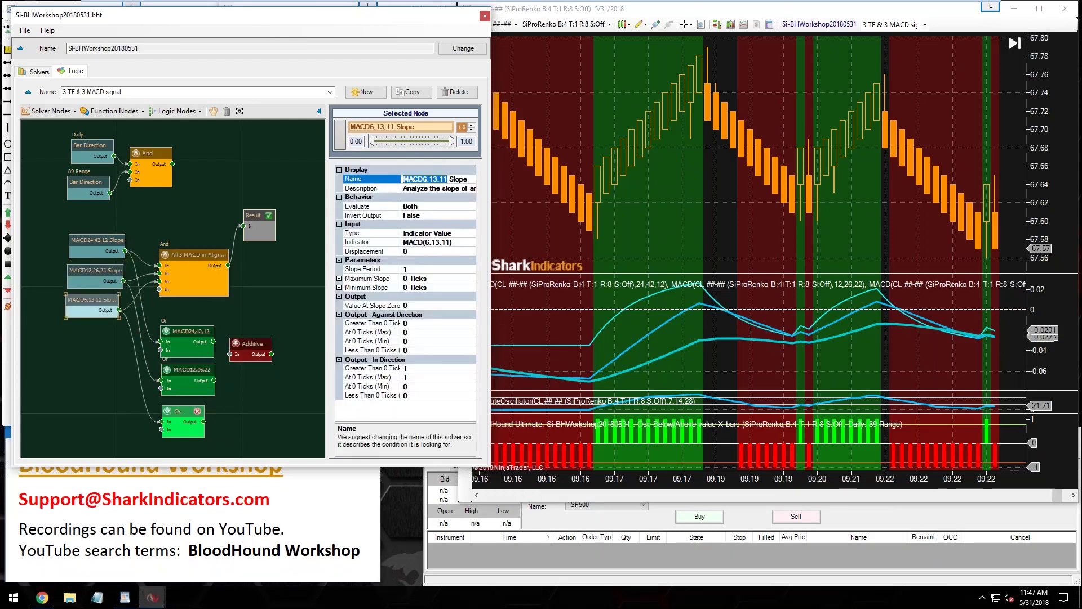
{"action": "left_click", "coordinate": [182, 420]}
{"action": "key", "text": "ctrl+v"}
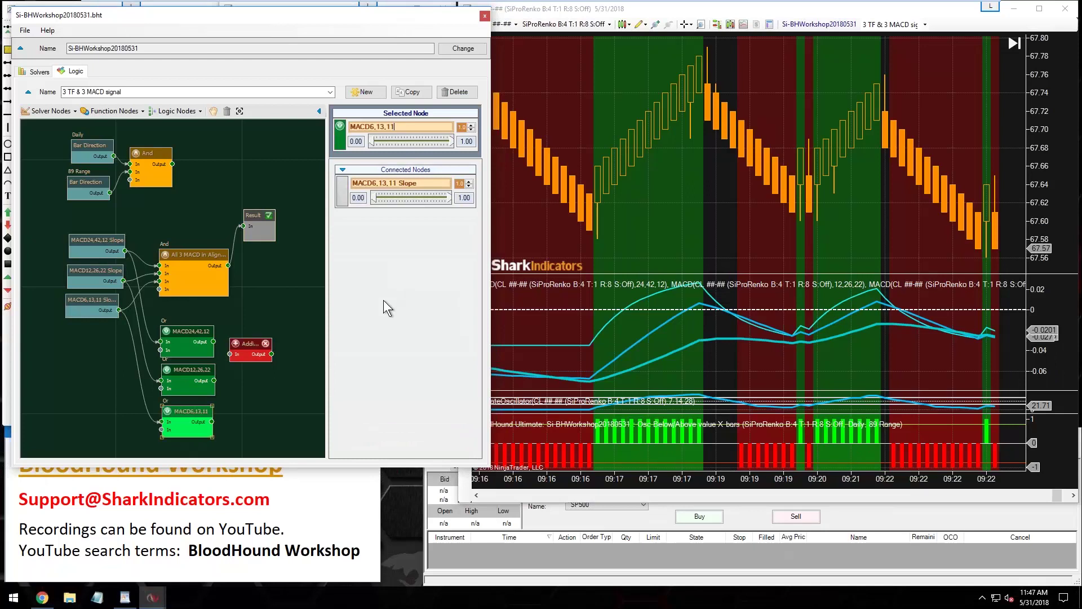
{"action": "left_click", "coordinate": [248, 373]}
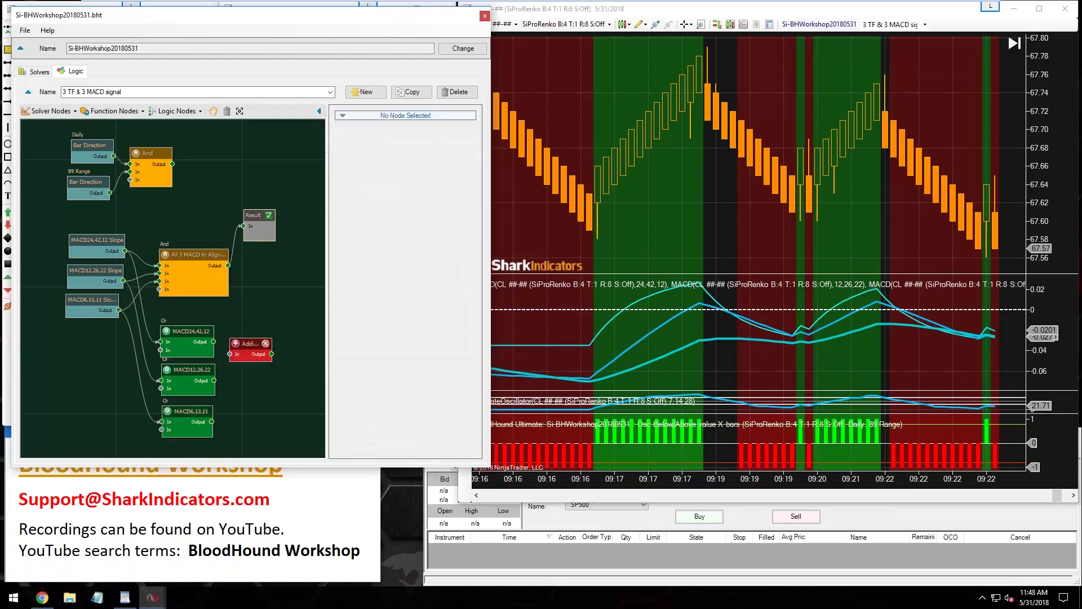
Feed the MACD24,42,12, MACD12,26,22 and MACD6,13,11 Or nodes into the Additive node.
{"action": "left_click", "coordinate": [245, 347]}
{"action": "left_click_drag", "start_coordinate": [245, 348], "coordinate": [213, 342]}
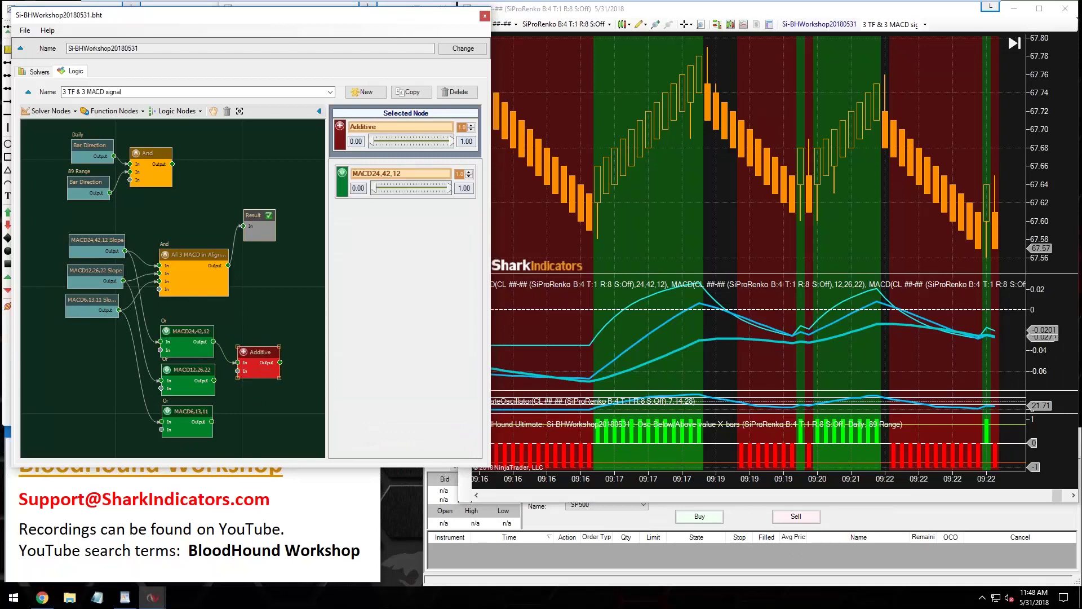
{"action": "left_click_drag", "start_coordinate": [214, 381], "coordinate": [237, 371]}
{"action": "left_click_drag", "start_coordinate": [212, 422], "coordinate": [238, 387]}
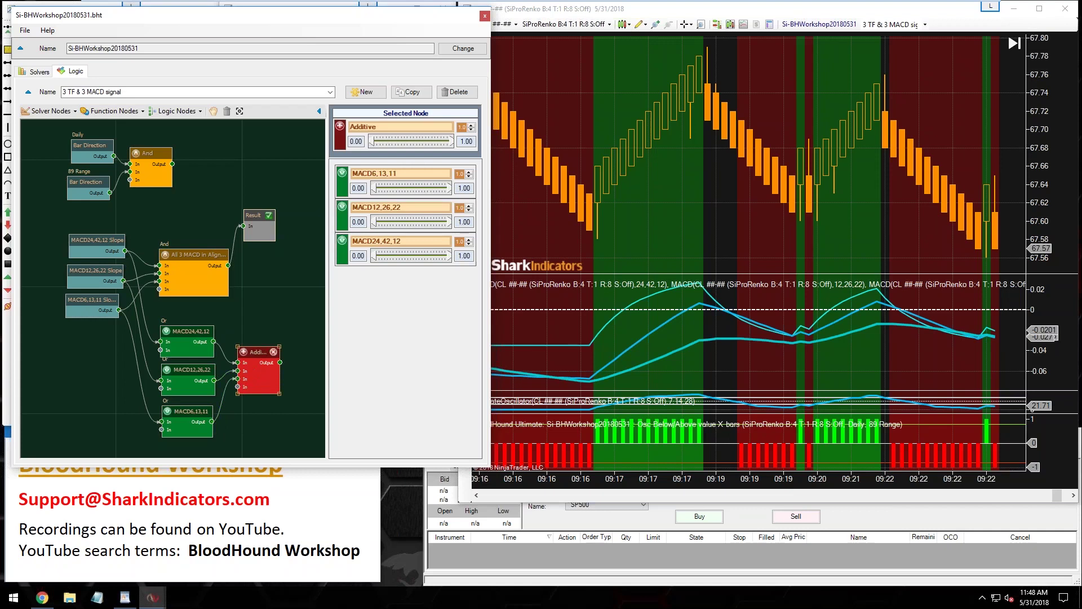
Space out the Additive node, the MACD24,42,12 Or node and the three MACD slope solvers so the connections are readable.
{"action": "left_click_drag", "start_coordinate": [258, 353], "coordinate": [258, 363]}
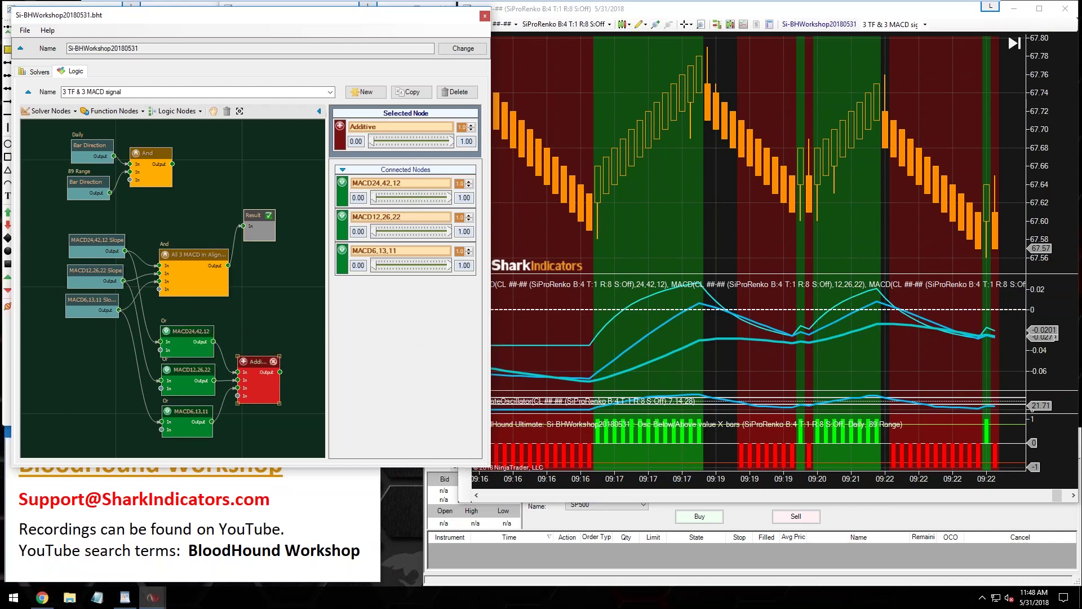
{"action": "left_click_drag", "start_coordinate": [255, 362], "coordinate": [257, 363]}
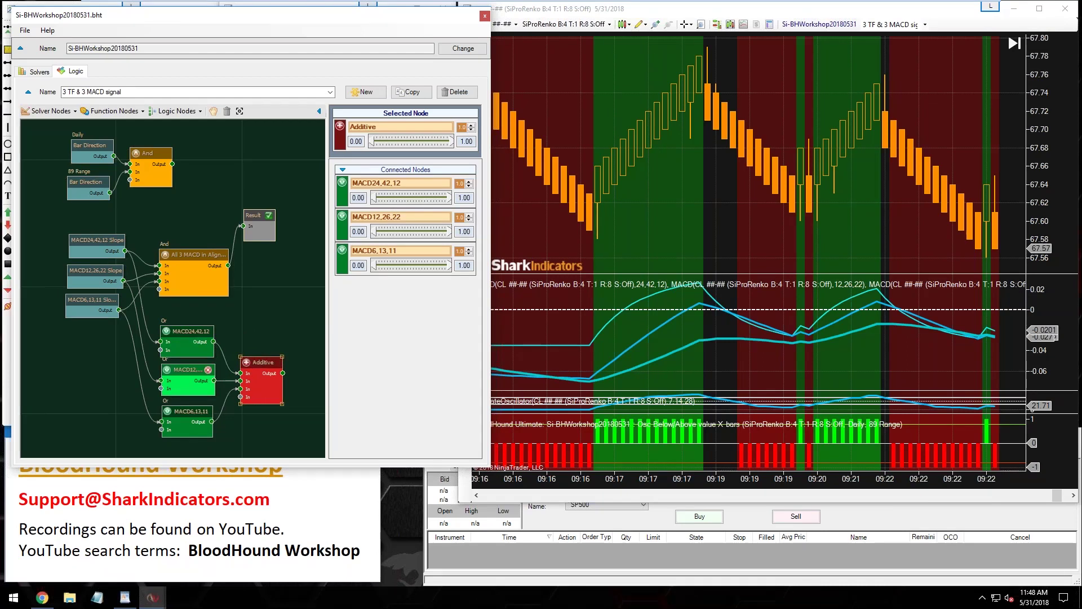
{"action": "left_click", "coordinate": [183, 413]}
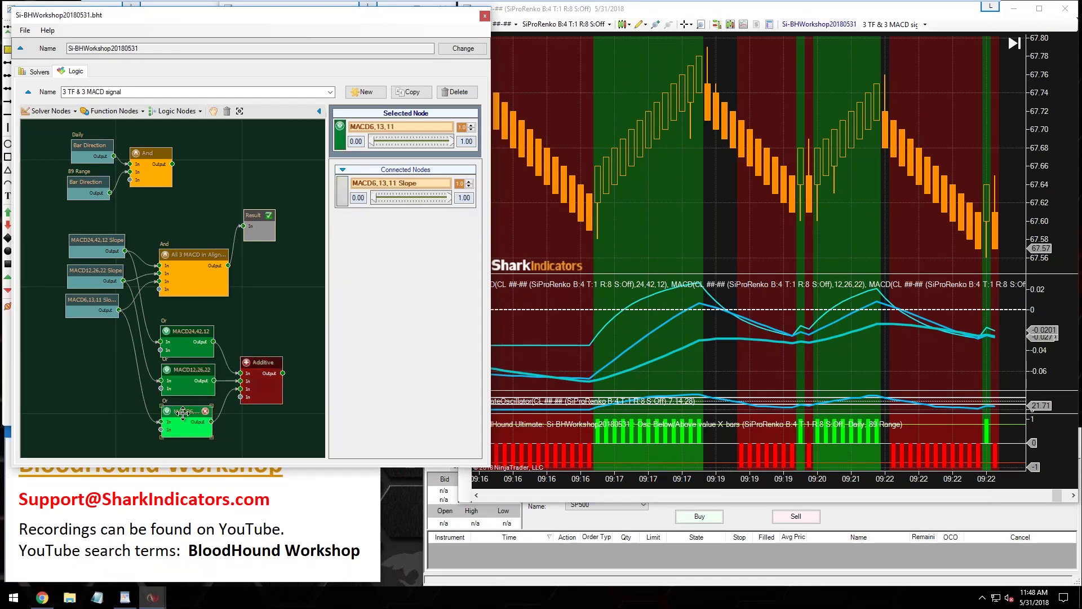
{"action": "left_click_drag", "start_coordinate": [186, 339], "coordinate": [186, 332]}
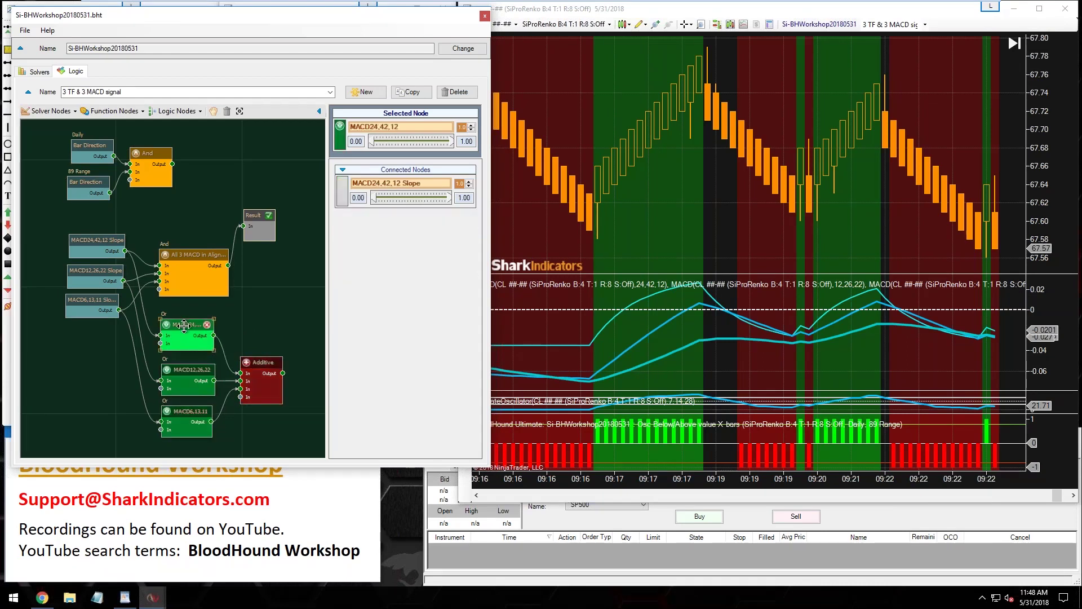
{"action": "left_click_drag", "start_coordinate": [258, 364], "coordinate": [263, 366]}
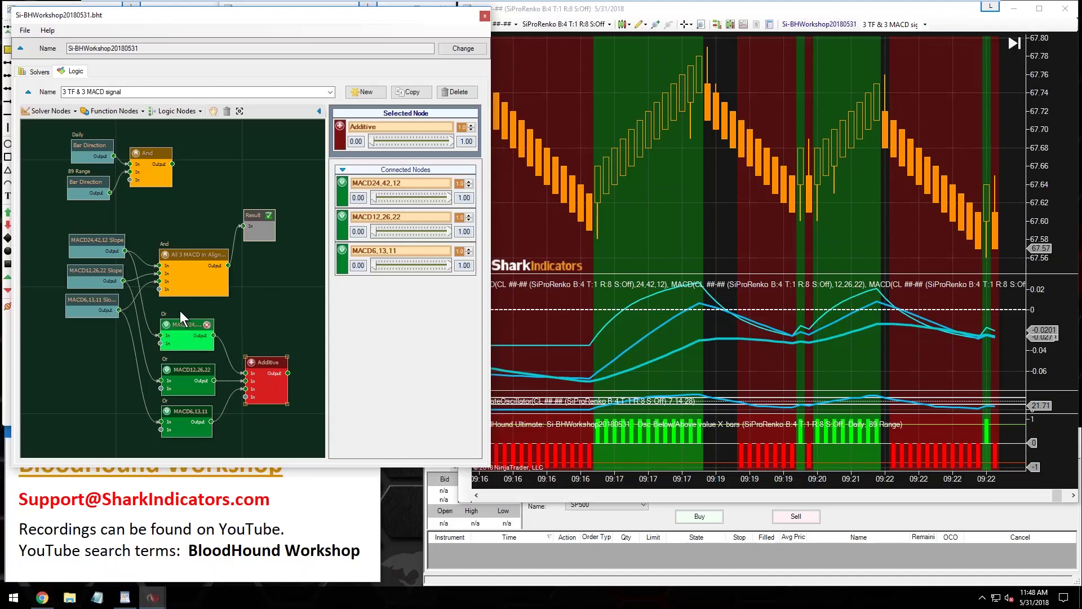
{"action": "left_click_drag", "start_coordinate": [99, 218], "coordinate": [78, 298]}
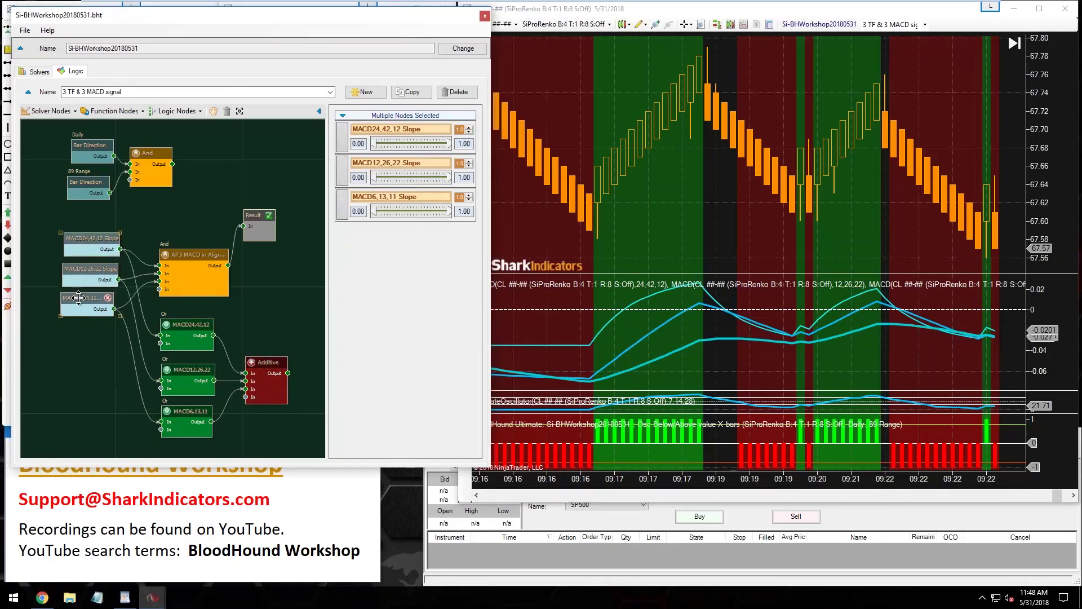
{"action": "left_click", "coordinate": [264, 367]}
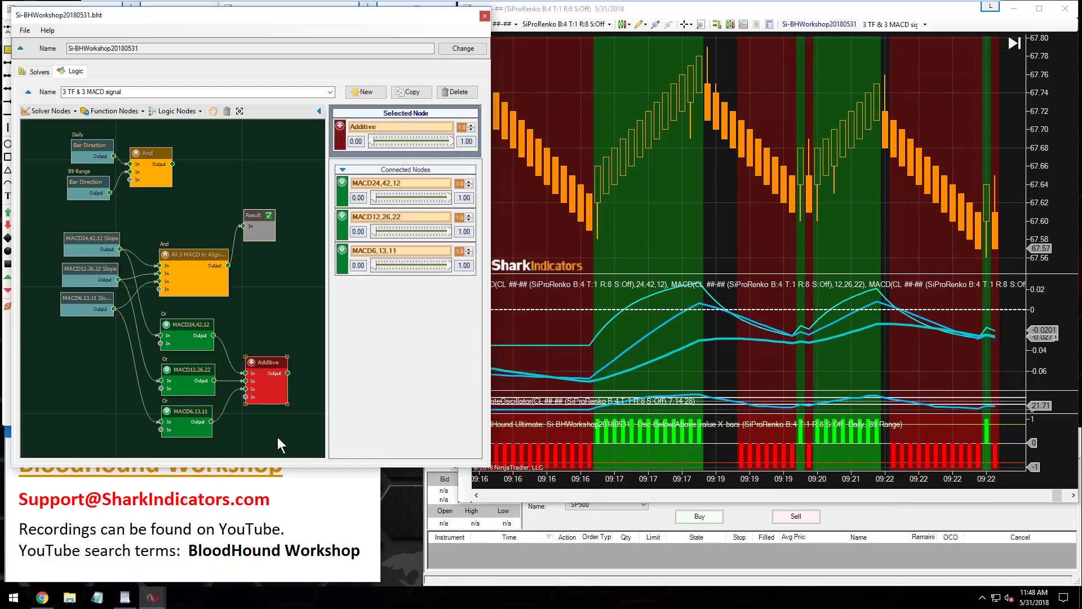
Examine the Additive node and the slope solver connected to each of the three MACD Or nodes.
{"action": "scroll", "coordinate": [277, 438], "scroll_direction": "up", "scroll_amount": 3}
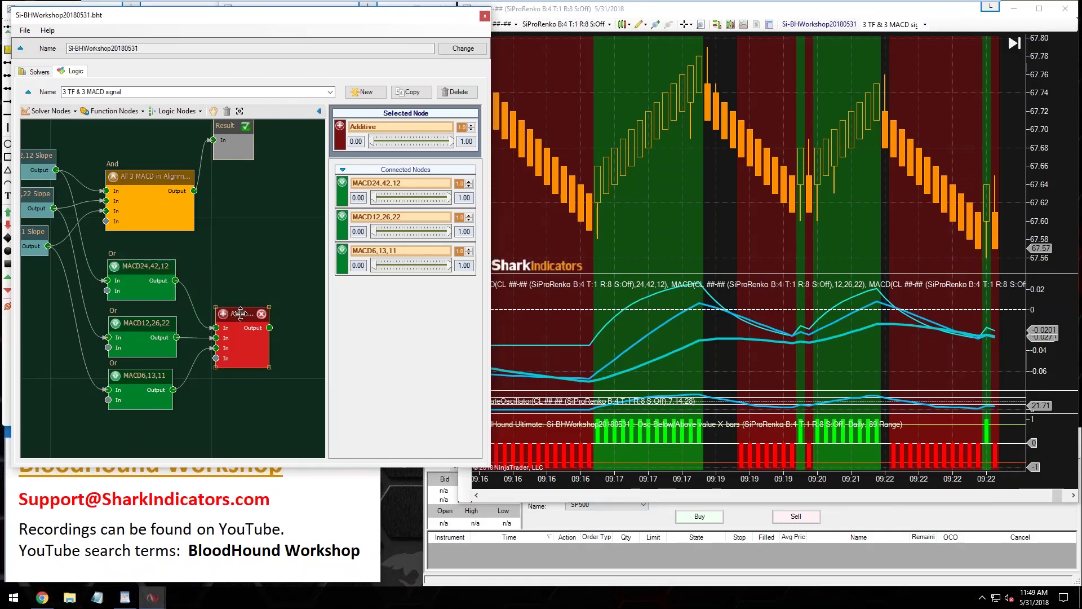
{"action": "left_click_drag", "start_coordinate": [240, 317], "coordinate": [243, 310]}
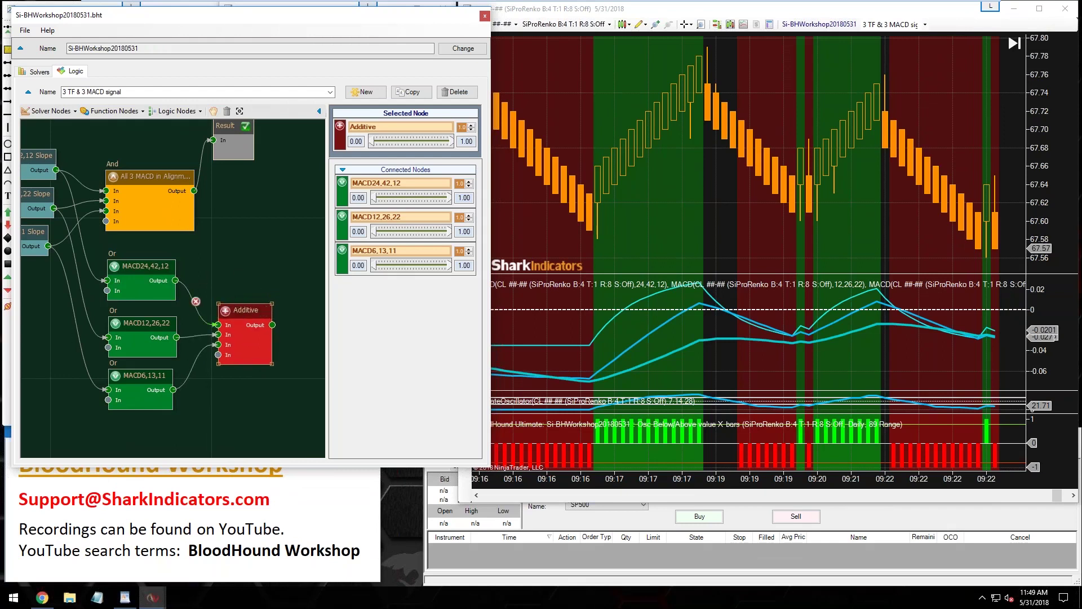
{"action": "left_click_drag", "start_coordinate": [246, 310], "coordinate": [245, 315]}
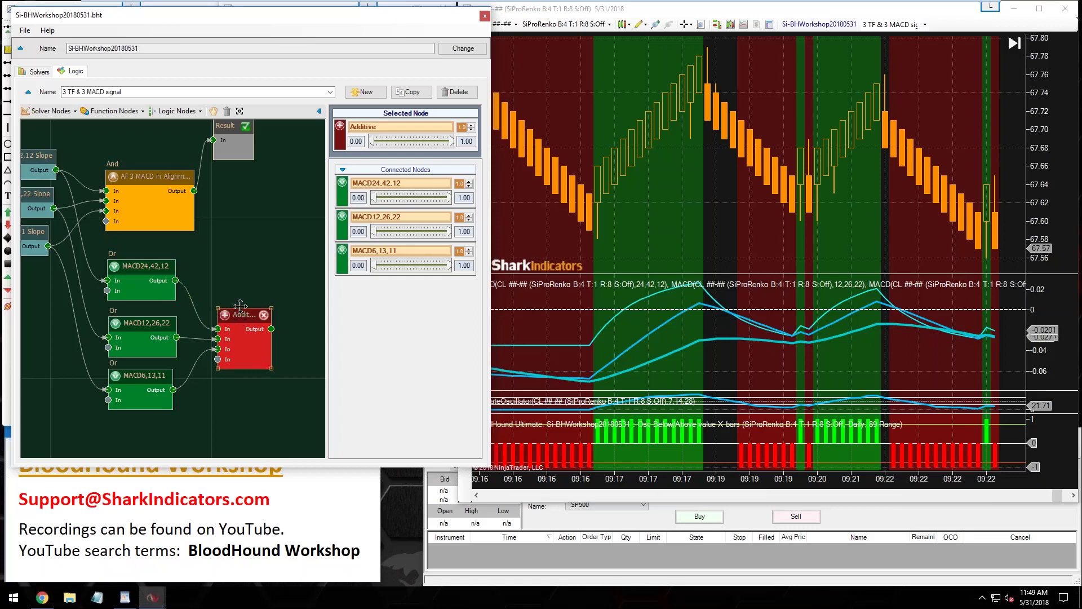
{"action": "left_click", "coordinate": [143, 271]}
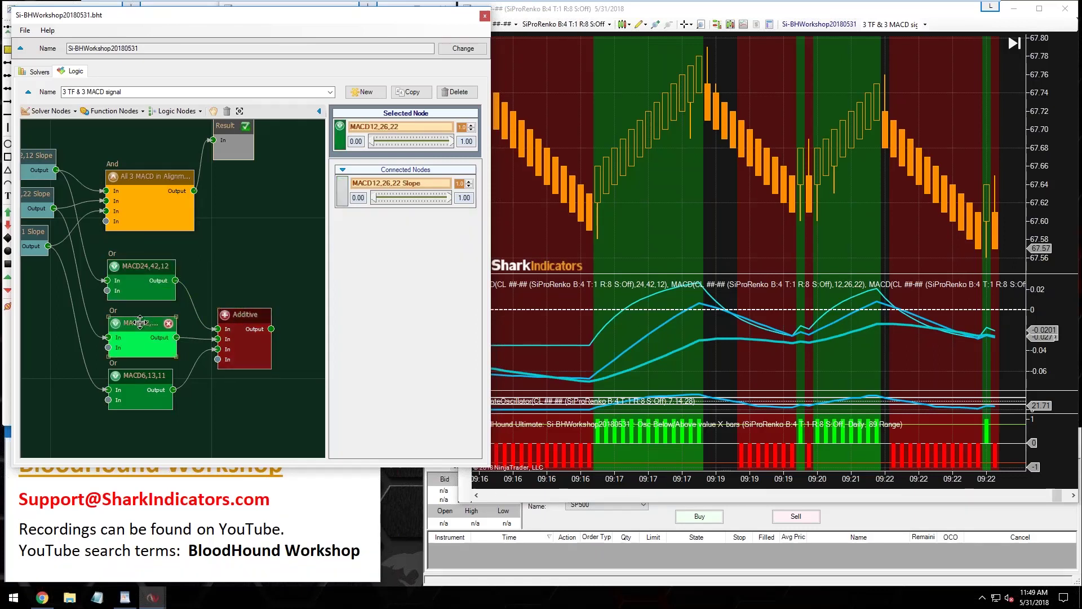
{"action": "left_click", "coordinate": [140, 384]}
{"action": "left_click", "coordinate": [140, 269]}
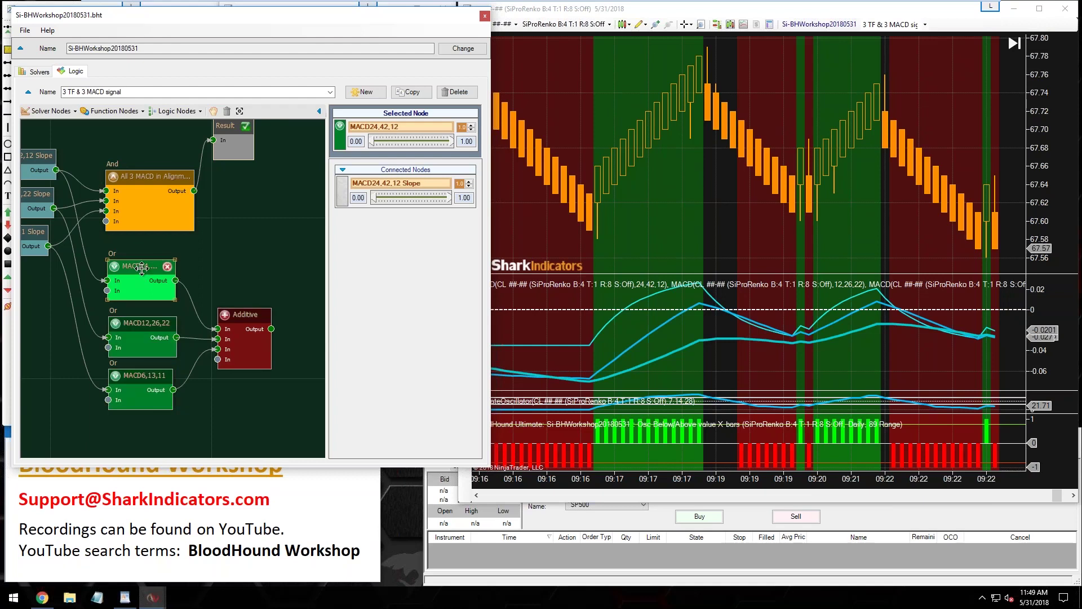
{"action": "left_click", "coordinate": [142, 325]}
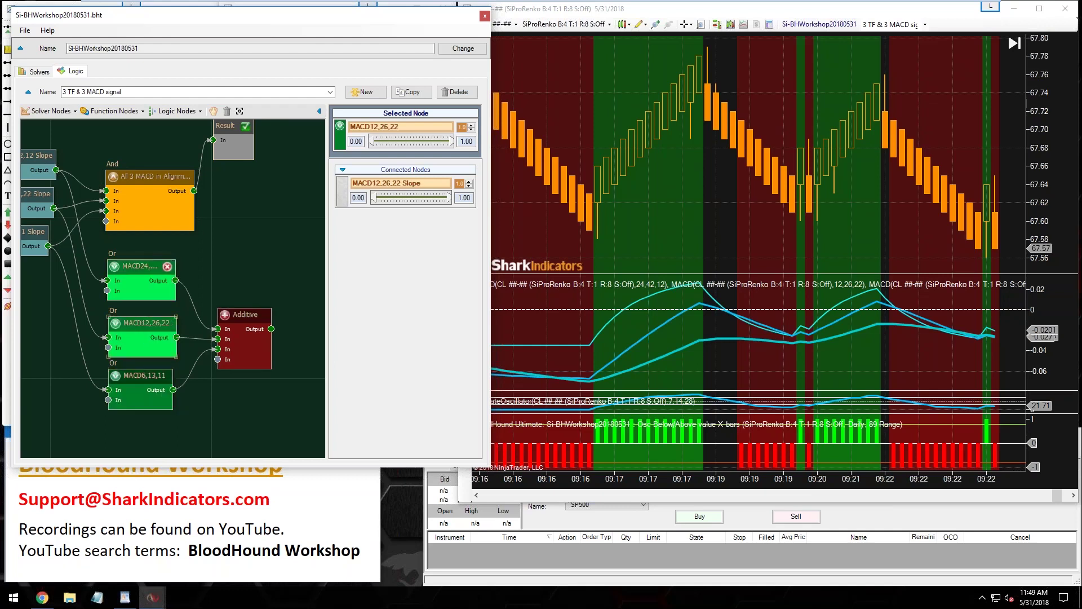
{"action": "left_click", "coordinate": [139, 269]}
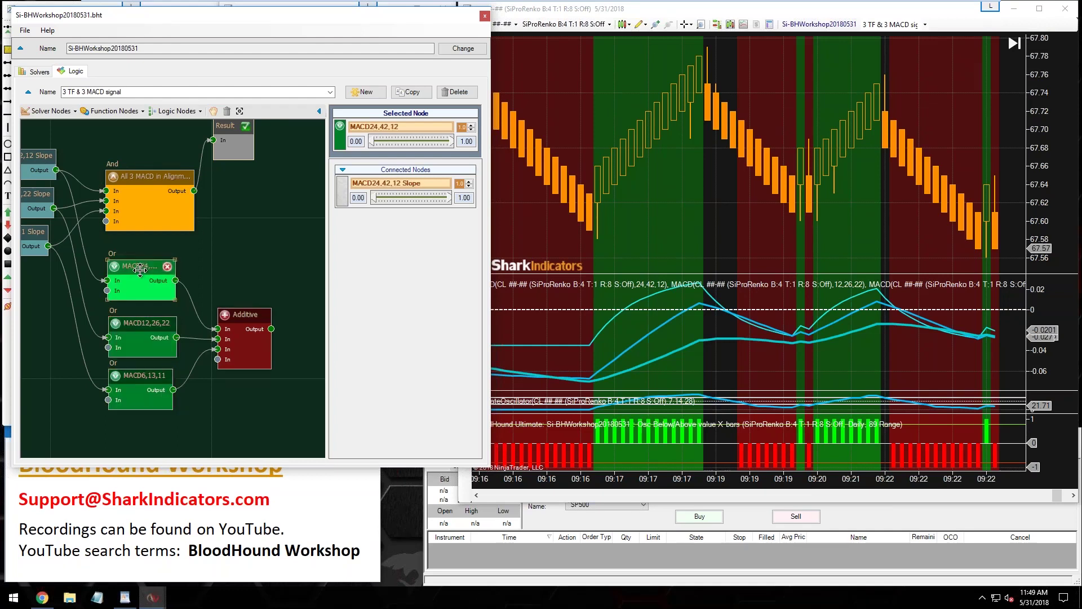
{"action": "left_click", "coordinate": [144, 327]}
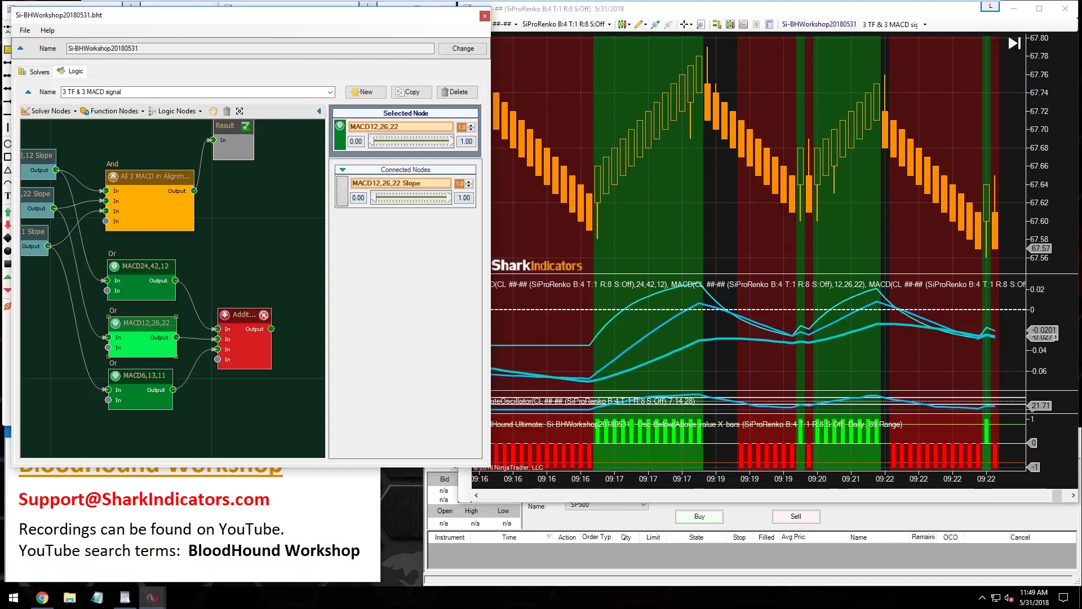
Set the upper limit of the Additive node's MACD24,42,12, MACD12,26,22 and MACD6,13,11 inputs to 0.50 each.
{"action": "left_click_drag", "start_coordinate": [240, 319], "coordinate": [238, 317]}
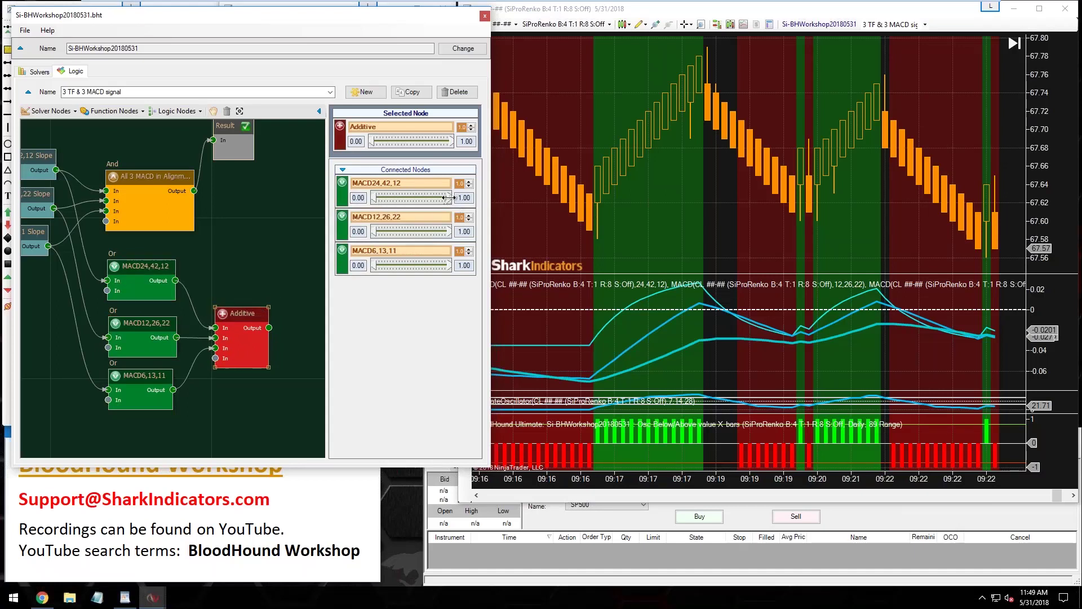
{"action": "left_click_drag", "start_coordinate": [448, 198], "coordinate": [420, 198]}
{"action": "left_click_drag", "start_coordinate": [417, 198], "coordinate": [414, 198]}
{"action": "key", "text": "BackSpace"}
{"action": "left_click", "coordinate": [471, 231]}
{"action": "type", "text": ".5"}
{"action": "left_click", "coordinate": [470, 263]}
{"action": "key", "text": "BackSpace"}
{"action": "type", "text": ".5"}
{"action": "left_click", "coordinate": [242, 319]}
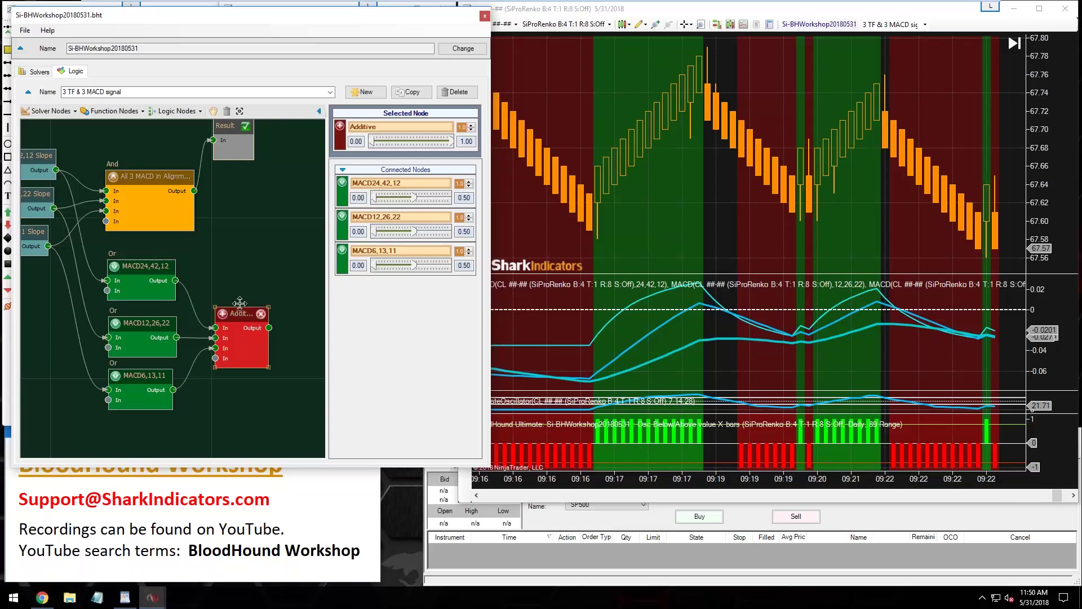
Feed the Additive node into the Result node and place the Result node beside it.
{"action": "left_click_drag", "start_coordinate": [269, 328], "coordinate": [213, 139]}
{"action": "left_click_drag", "start_coordinate": [261, 188], "coordinate": [261, 203]}
{"action": "left_click_drag", "start_coordinate": [244, 160], "coordinate": [304, 335]}
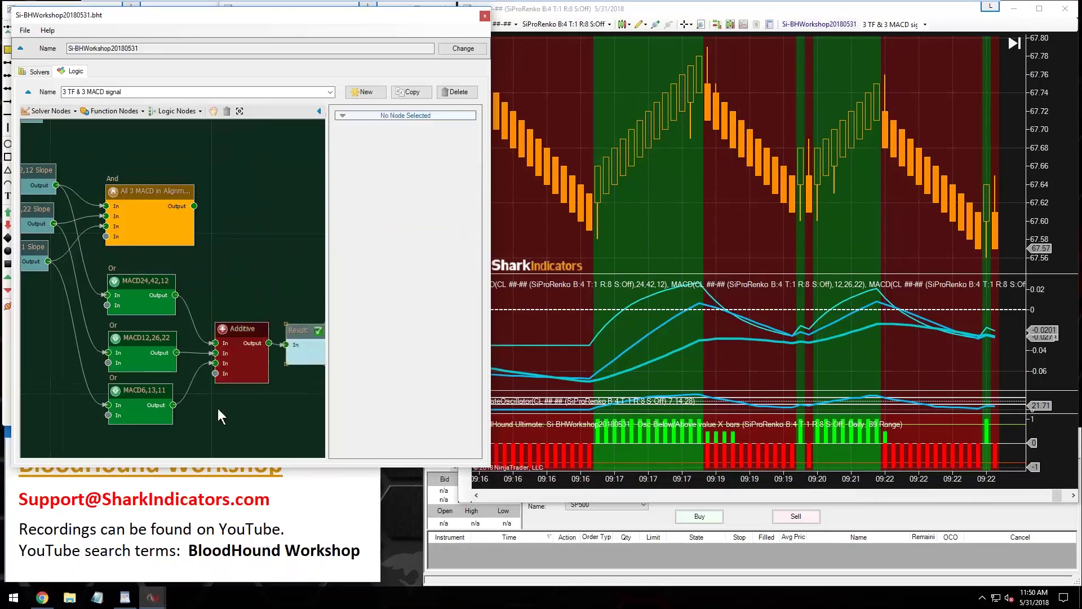
{"action": "scroll", "coordinate": [305, 335], "scroll_direction": "down", "scroll_amount": 2}
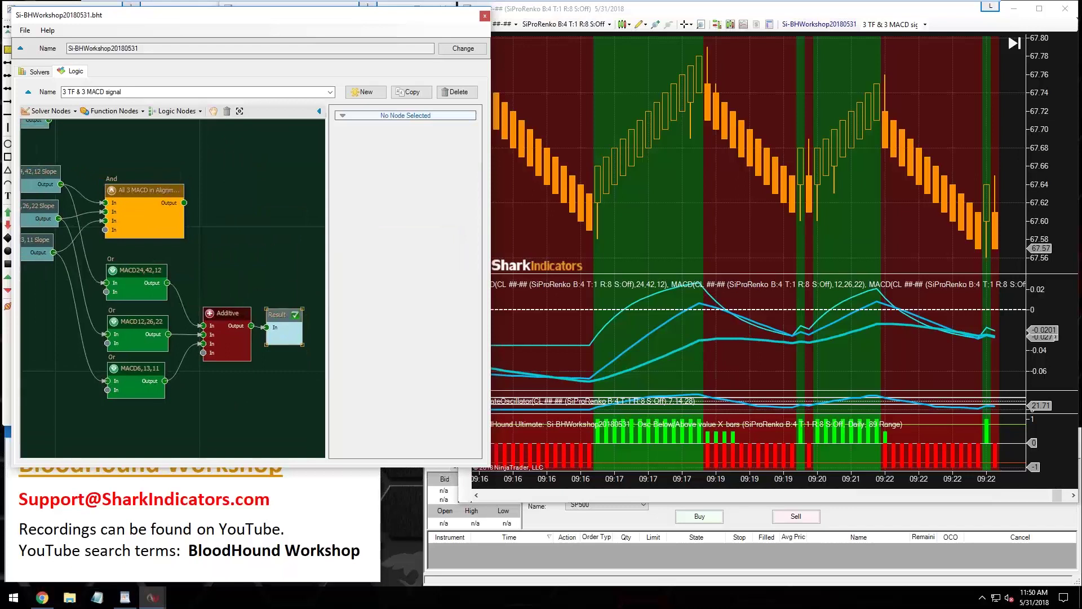
{"action": "scroll", "coordinate": [169, 298], "scroll_direction": "up", "scroll_amount": 1}
Enlarge the BloodHound pane on the chart and draw an arrow pointing at the short green bars near 09:19.
{"action": "left_click", "coordinate": [760, 158]}
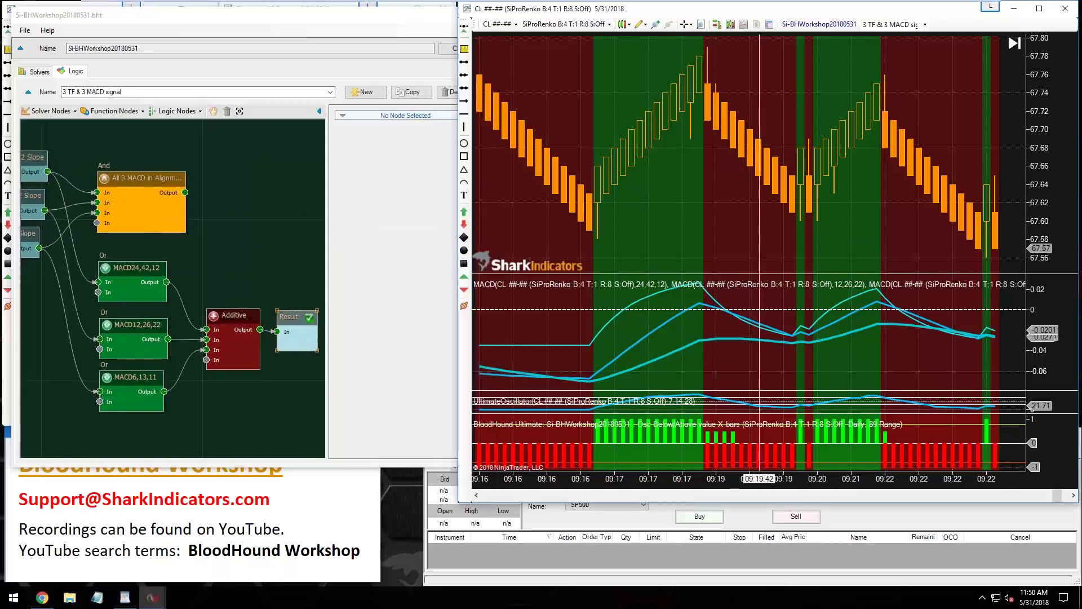
{"action": "left_click_drag", "start_coordinate": [760, 413], "coordinate": [755, 389]}
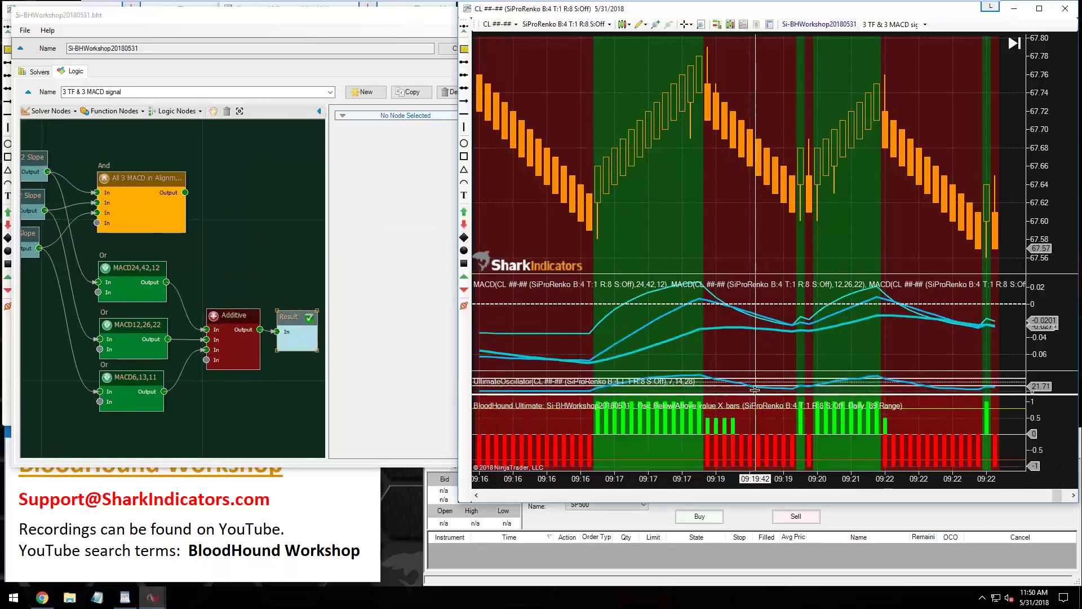
{"action": "left_click", "coordinate": [465, 102]}
{"action": "left_click", "coordinate": [774, 418]}
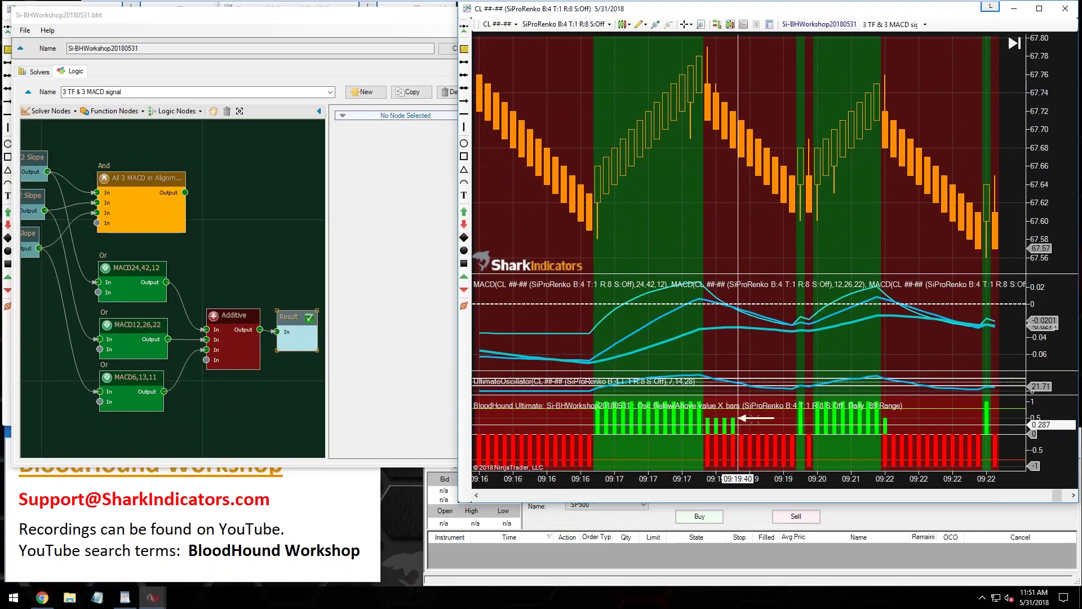
{"action": "left_click", "coordinate": [739, 418]}
{"action": "mouse_move", "coordinate": [755, 418]}
{"action": "left_mouse_down"}
{"action": "mouse_move", "coordinate": [751, 450]}
{"action": "mouse_move", "coordinate": [756, 421]}
{"action": "mouse_move", "coordinate": [745, 422]}
{"action": "mouse_move", "coordinate": [756, 417]}
{"action": "left_mouse_up"}
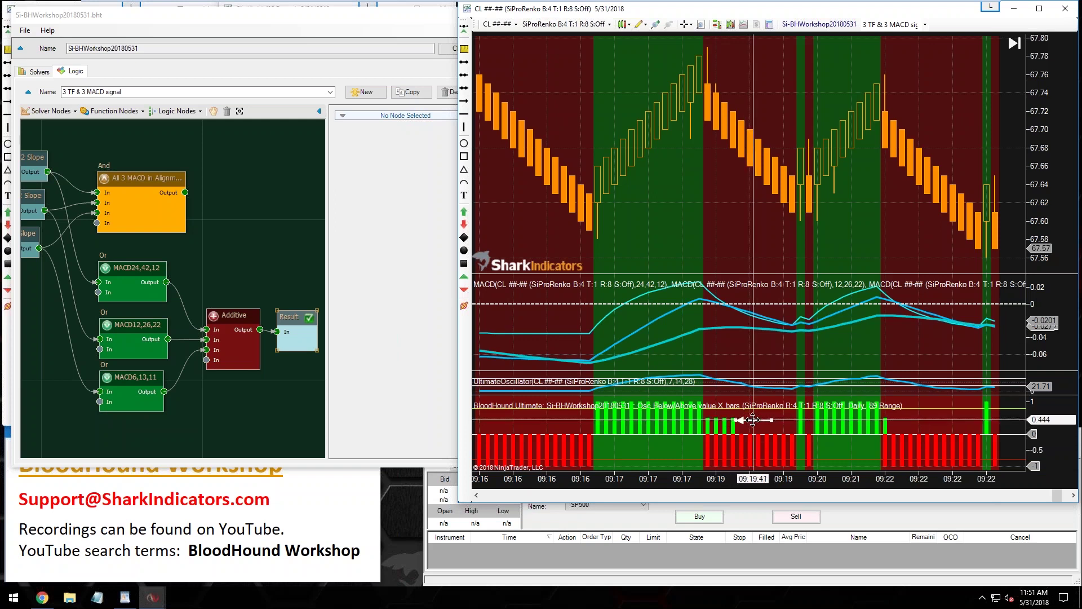
Point the arrow at the short green bar near 09:22 and remove it from the chart.
{"action": "left_click_drag", "start_coordinate": [757, 418], "coordinate": [909, 425]}
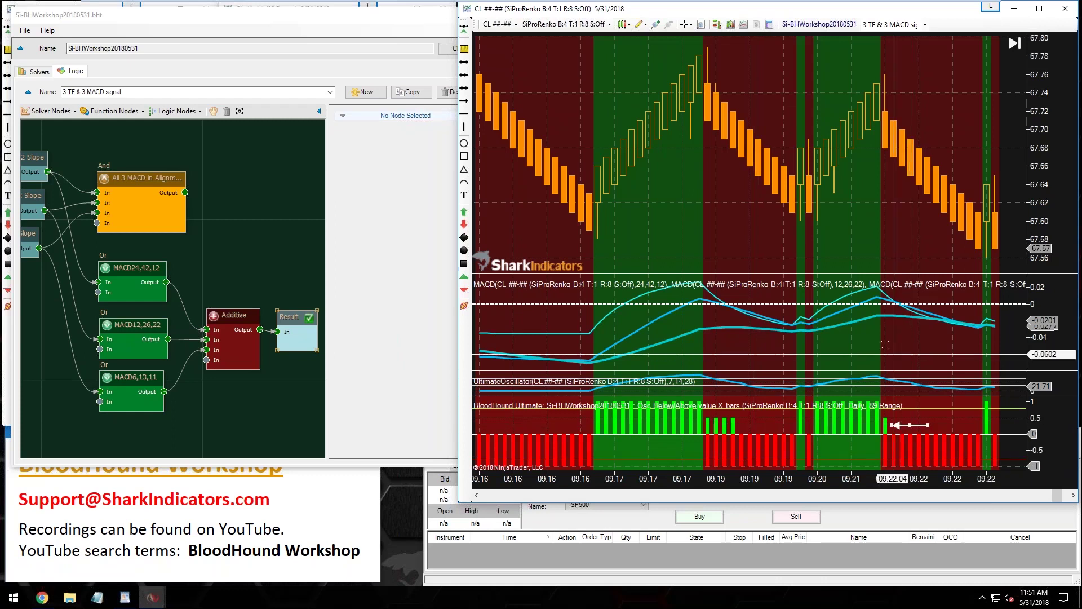
{"action": "left_click", "coordinate": [879, 316]}
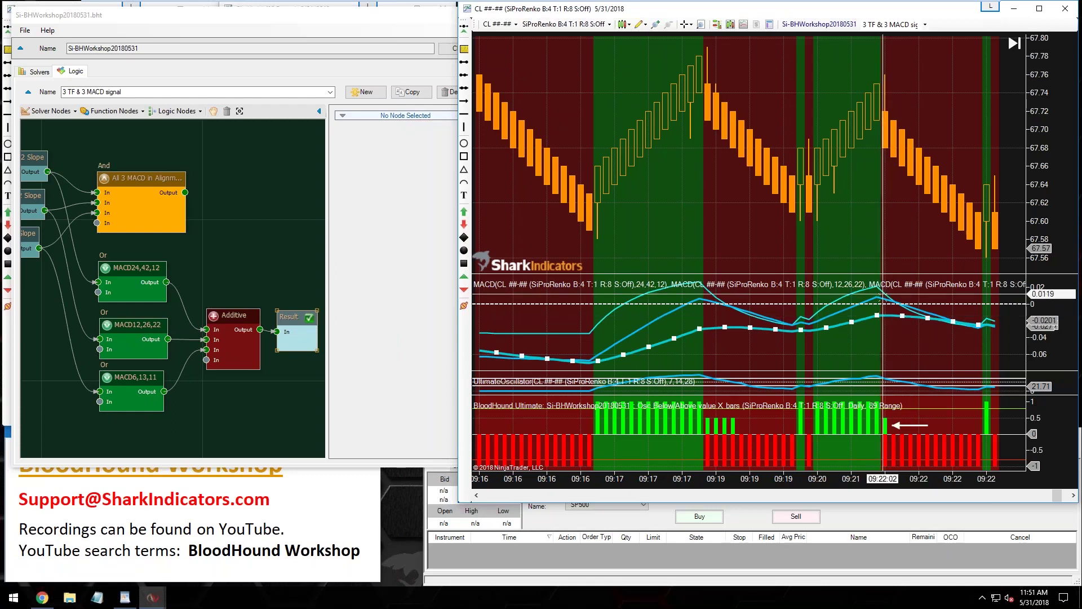
{"action": "left_click_drag", "start_coordinate": [910, 426], "coordinate": [909, 423]}
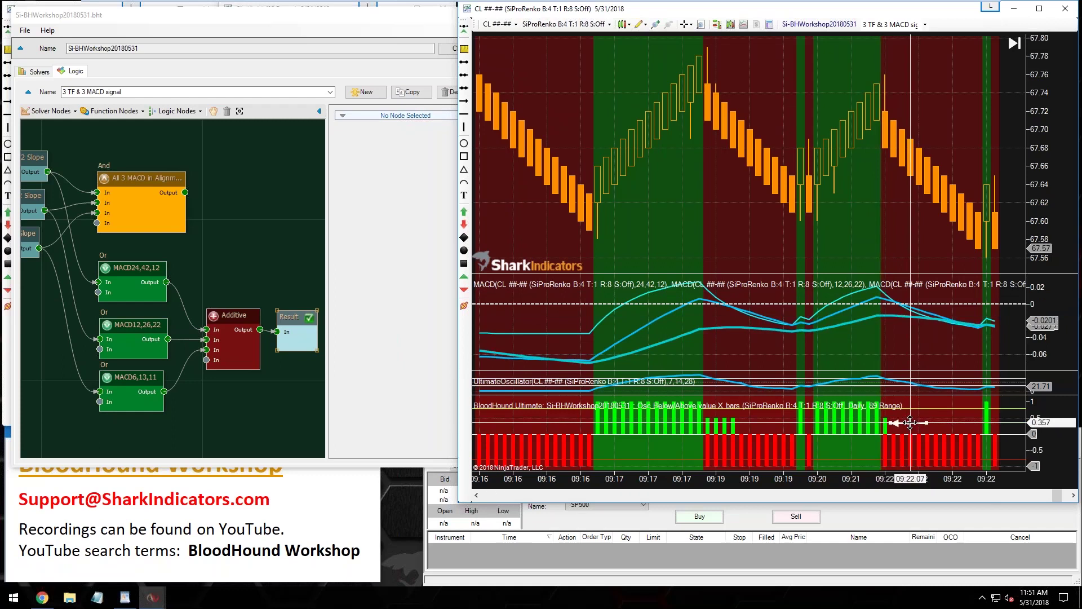
{"action": "mouse_move", "coordinate": [910, 423]}
{"action": "left_mouse_down"}
{"action": "mouse_move", "coordinate": [912, 444]}
{"action": "mouse_move", "coordinate": [913, 404]}
{"action": "left_mouse_up"}
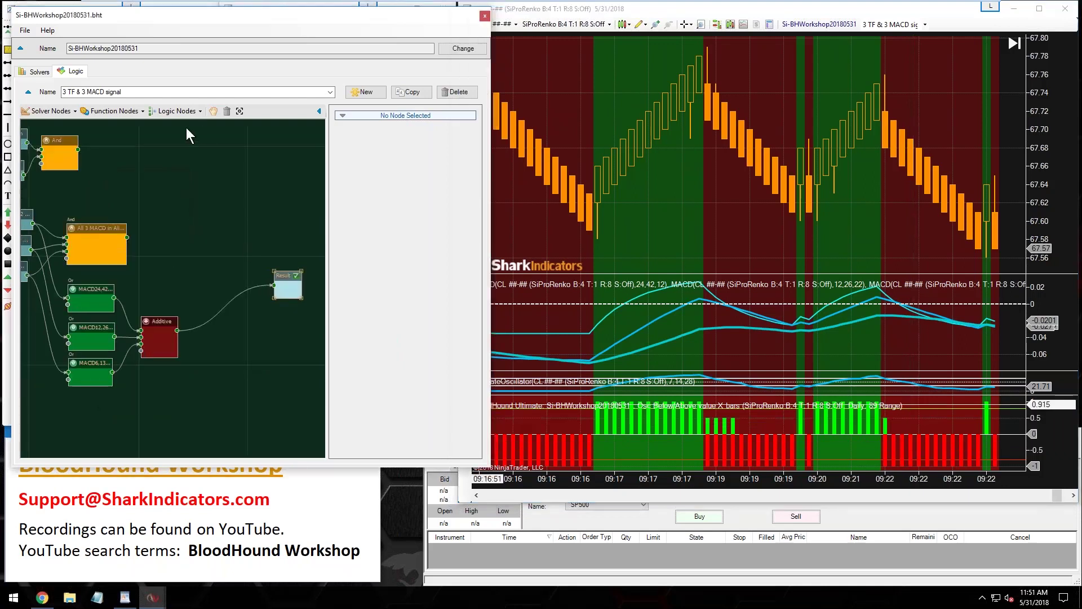
Add an And node in the empty area above the Result node and feed All 3 MACD in Alignment into the Result node.
{"action": "left_click", "coordinate": [172, 115]}
{"action": "left_click", "coordinate": [183, 151]}
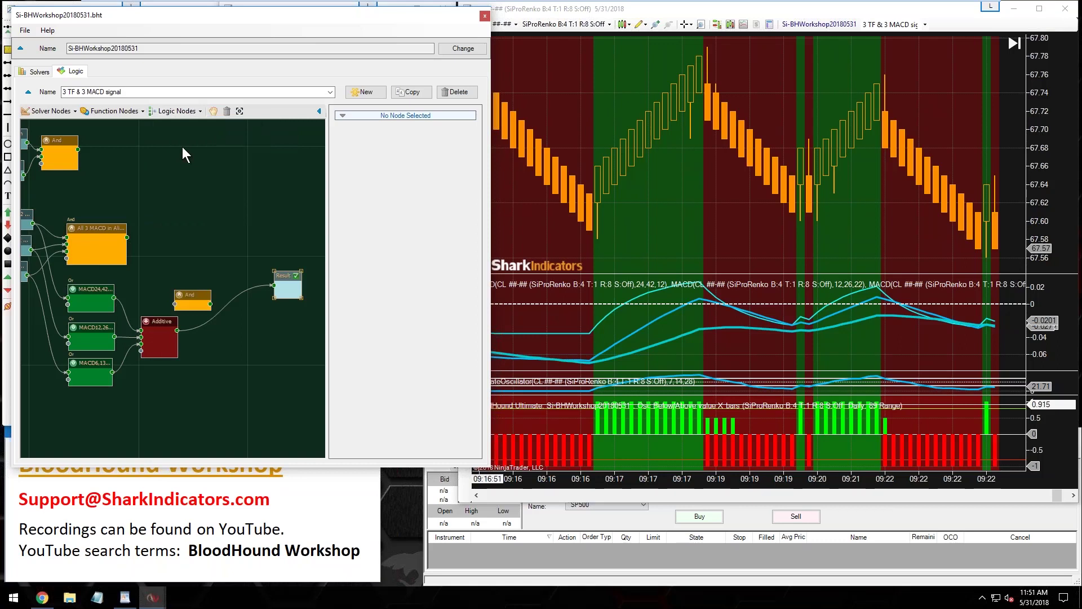
{"action": "left_click_drag", "start_coordinate": [192, 298], "coordinate": [222, 177]}
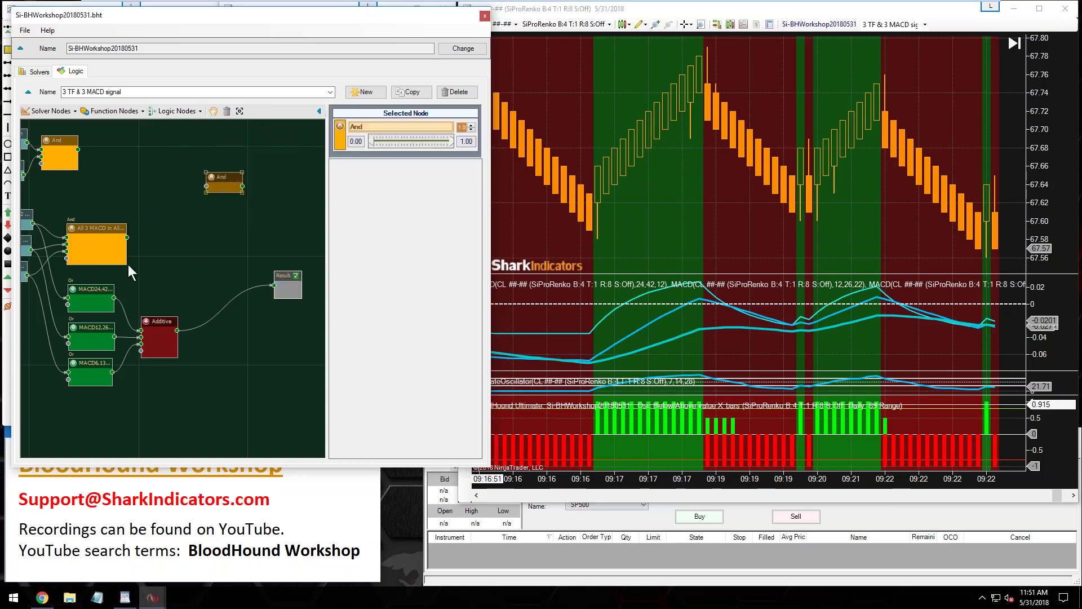
{"action": "left_click_drag", "start_coordinate": [127, 237], "coordinate": [274, 284]}
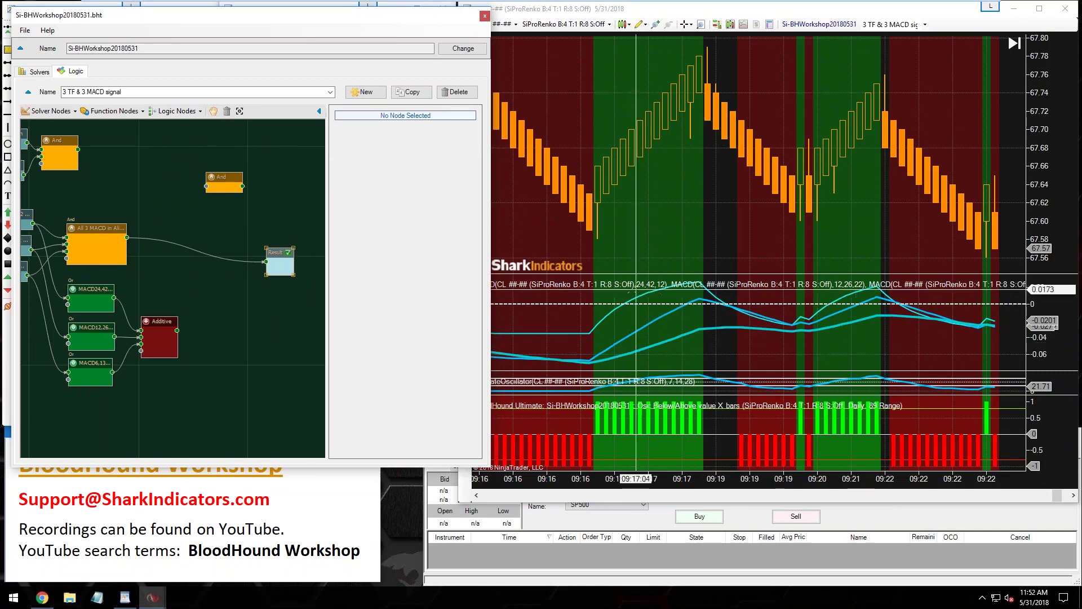
{"action": "left_click", "coordinate": [650, 323]}
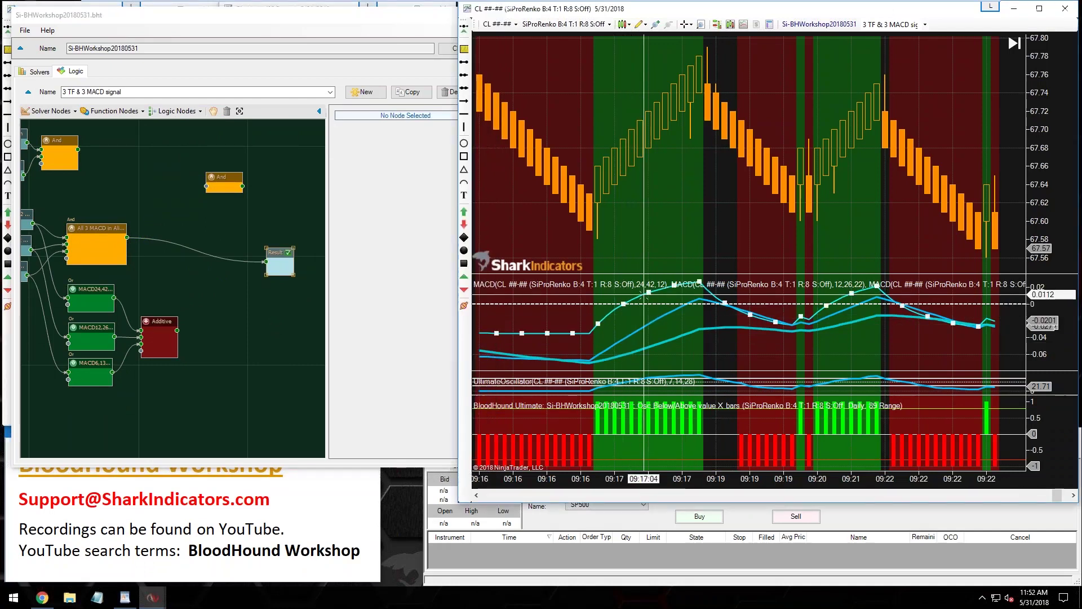
{"action": "left_click", "coordinate": [663, 342]}
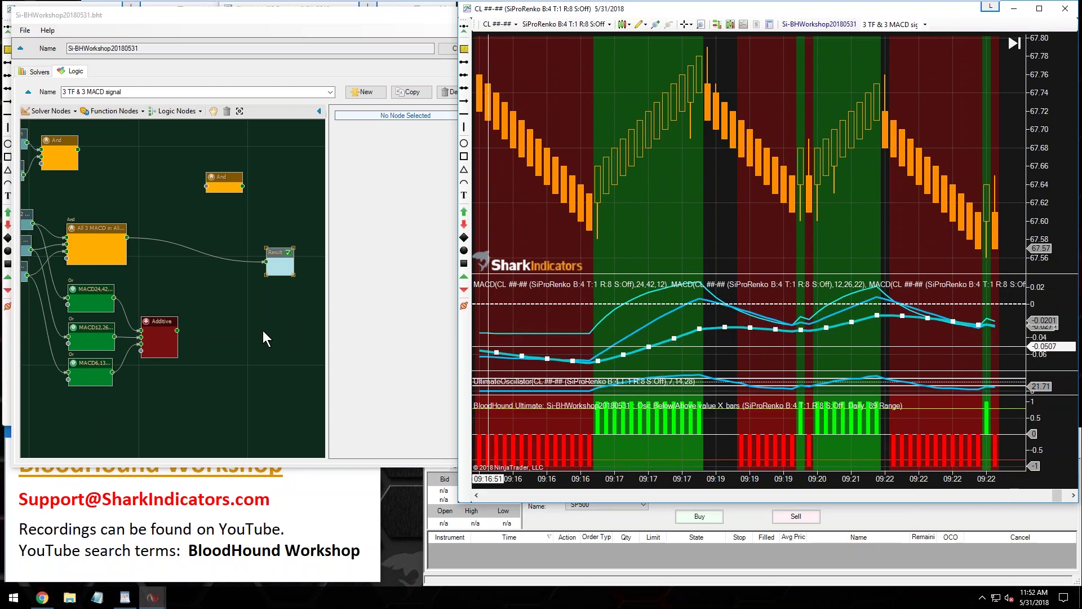
Feed the Additive node into the Result node to compare its signal, and undo that connection.
{"action": "left_click", "coordinate": [158, 327]}
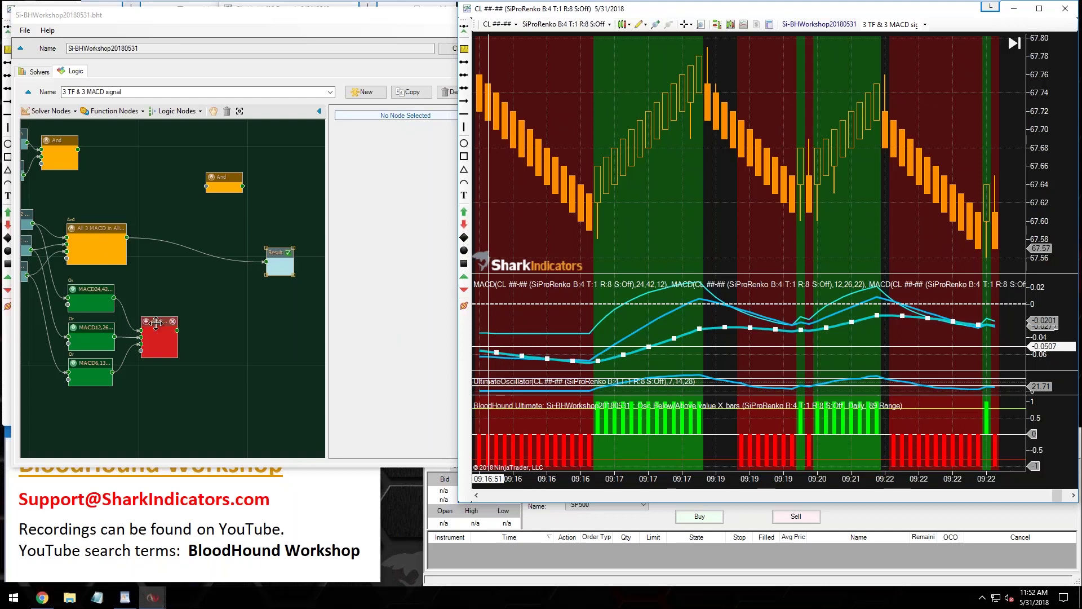
{"action": "left_click_drag", "start_coordinate": [155, 327], "coordinate": [267, 262]}
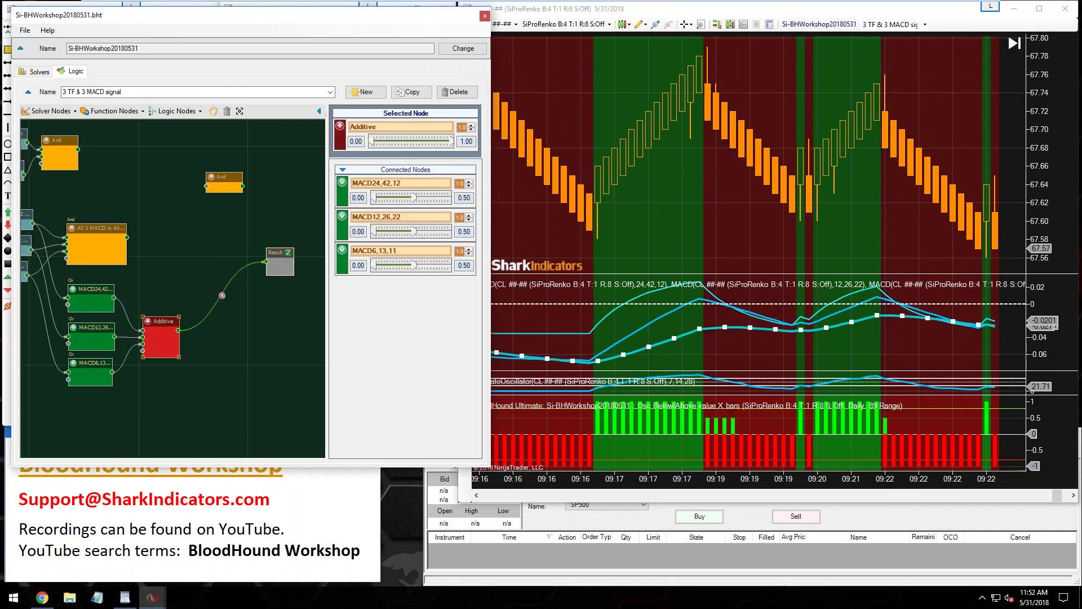
{"action": "key", "text": "ctrl+z"}
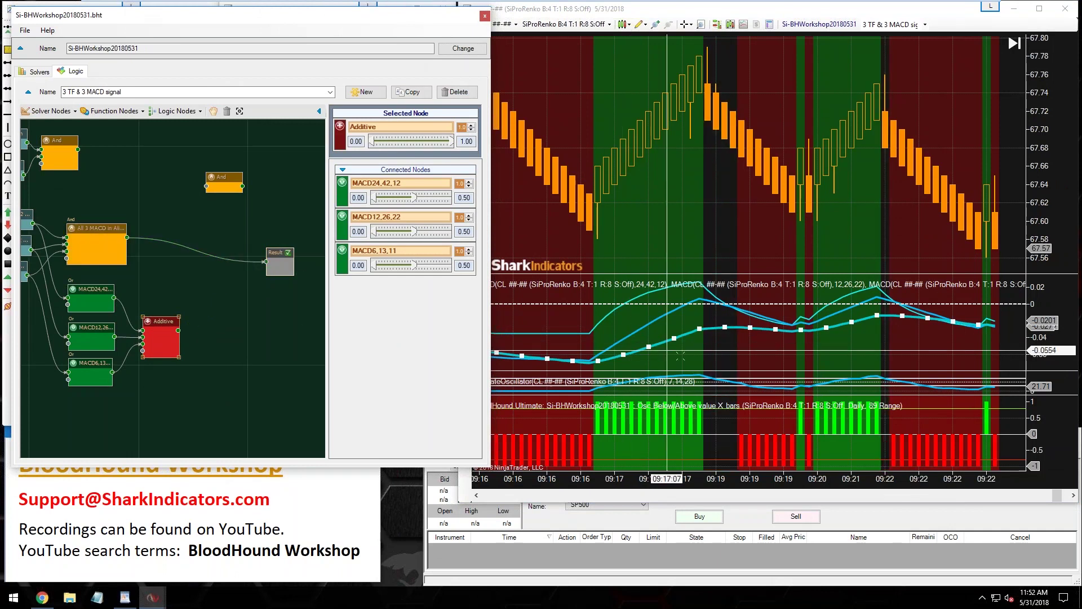
Draw a rectangle in the BloodHound pane around the first green signal bars, extending across the gap to about 09:19:40.
{"action": "left_click", "coordinate": [682, 355]}
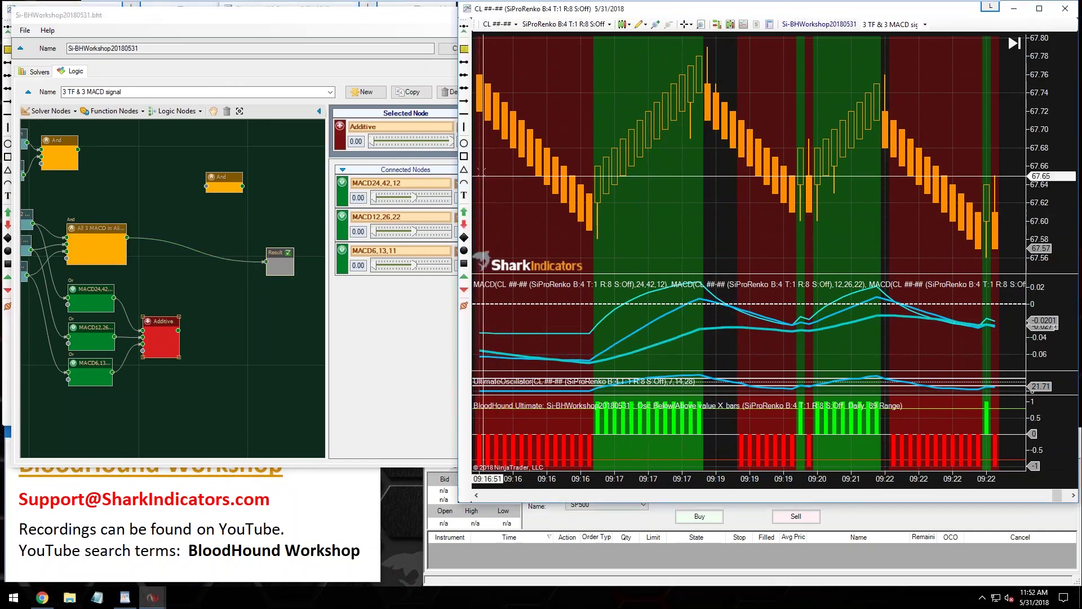
{"action": "left_click_drag", "start_coordinate": [596, 402], "coordinate": [732, 434]}
{"action": "left_click", "coordinate": [736, 434]}
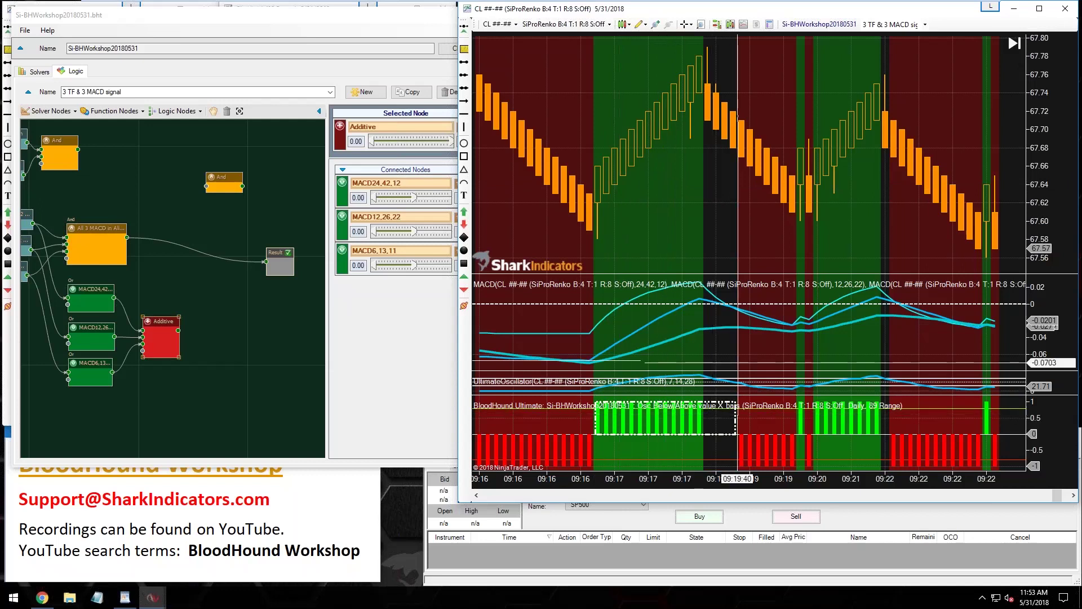
{"action": "left_click", "coordinate": [712, 294]}
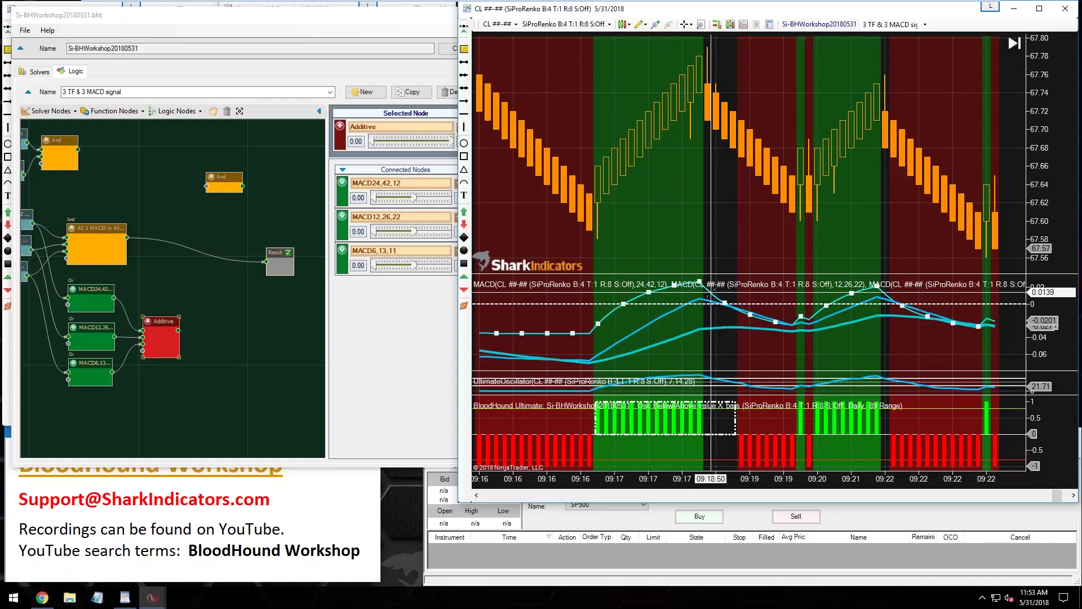
{"action": "left_click", "coordinate": [710, 349]}
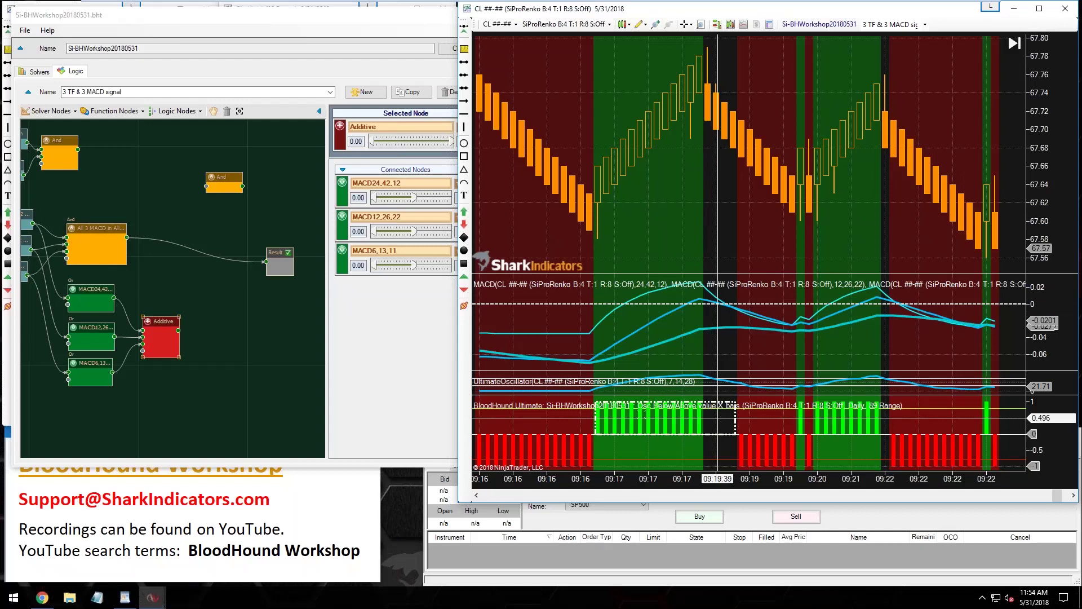
Add a Toggle function node between All 3 MACD in Alignment and Result, fed by the All 3 MACD in Alignment output.
{"action": "left_click", "coordinate": [103, 114]}
{"action": "left_click", "coordinate": [103, 113]}
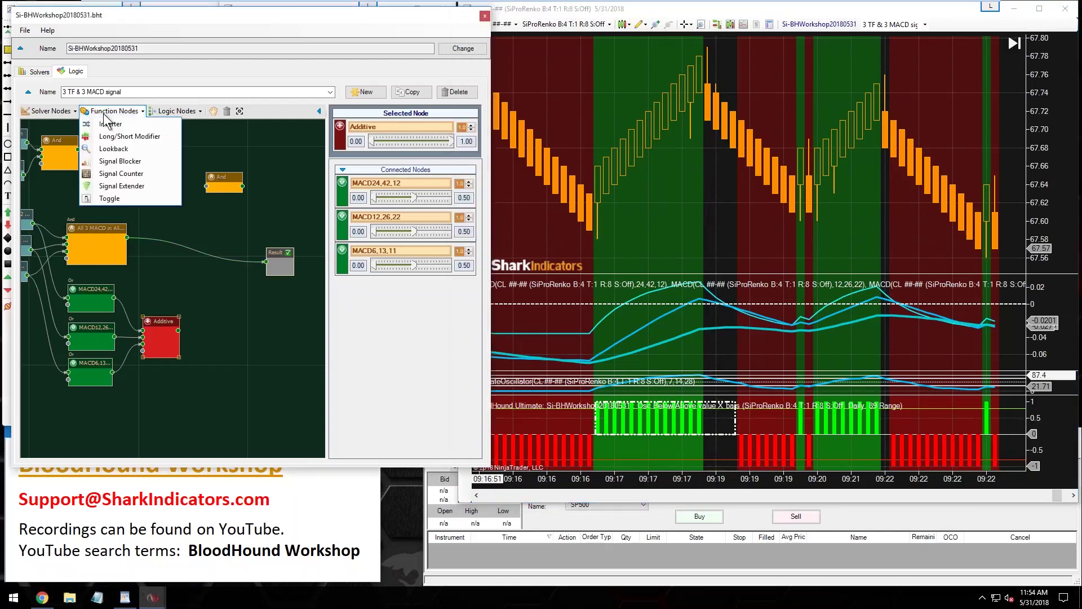
{"action": "left_click", "coordinate": [114, 201]}
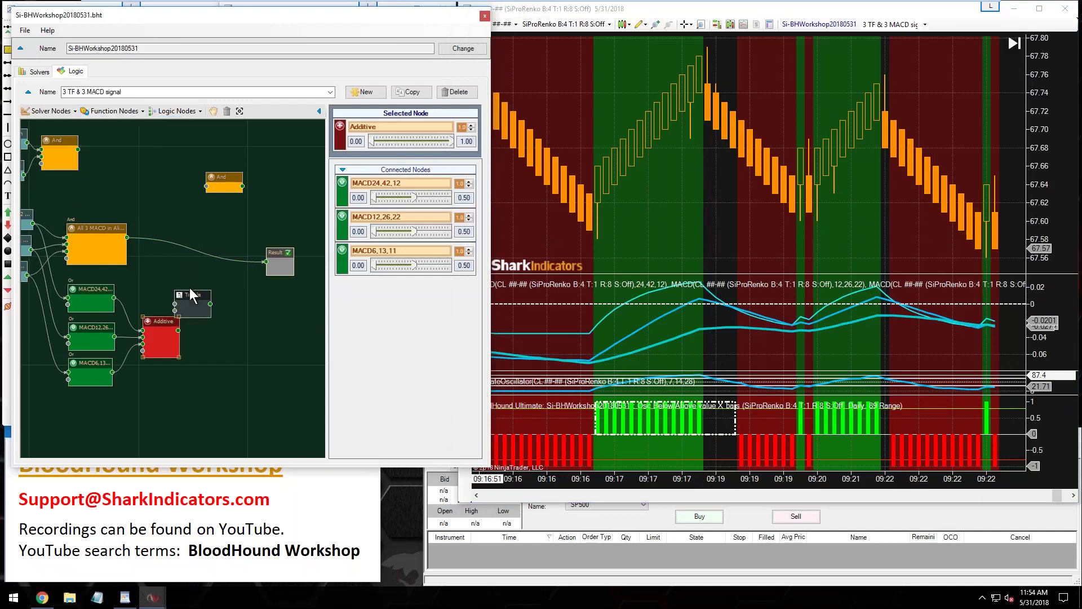
{"action": "left_click", "coordinate": [189, 293]}
{"action": "left_click_drag", "start_coordinate": [187, 295], "coordinate": [165, 259]}
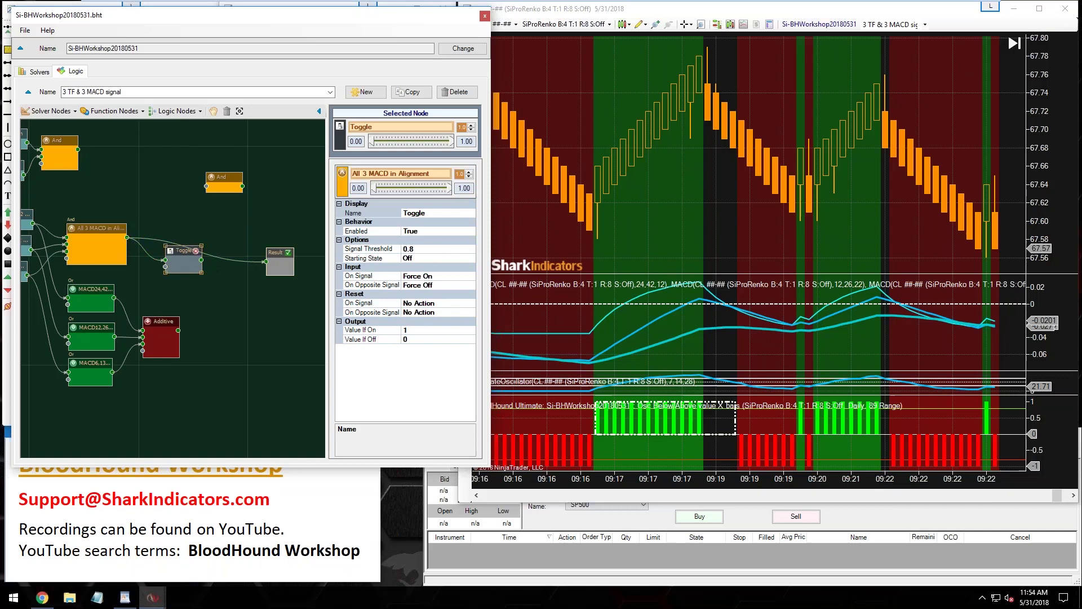
Feed the Toggle output into the Result node and draw a second rectangle below the zero line, spanning the gap from about 09:18:50.
{"action": "left_click_drag", "start_coordinate": [263, 262], "coordinate": [266, 261]}
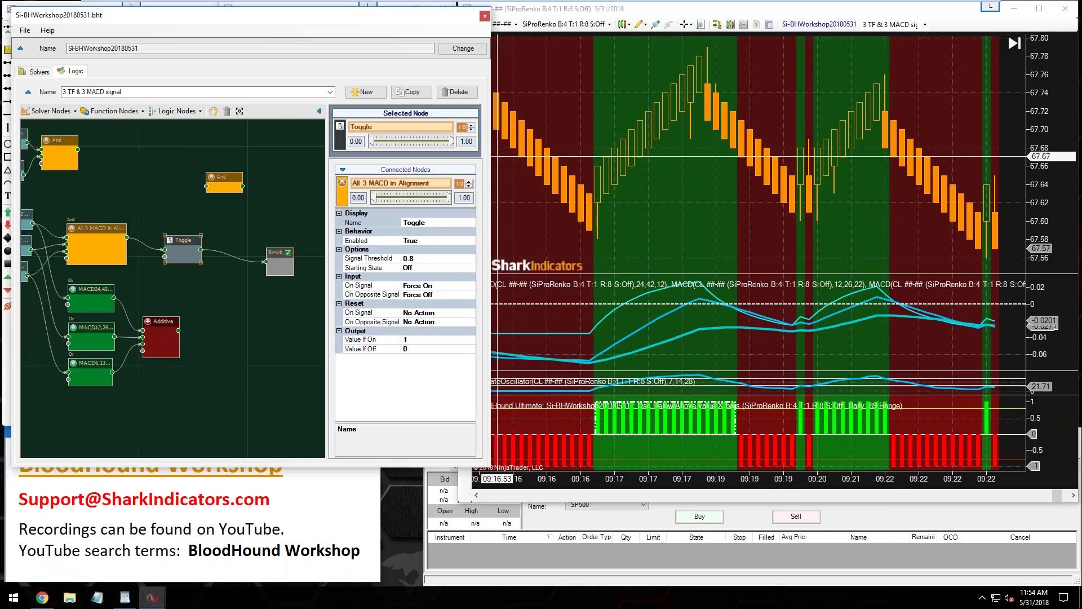
{"action": "left_click", "coordinate": [514, 196]}
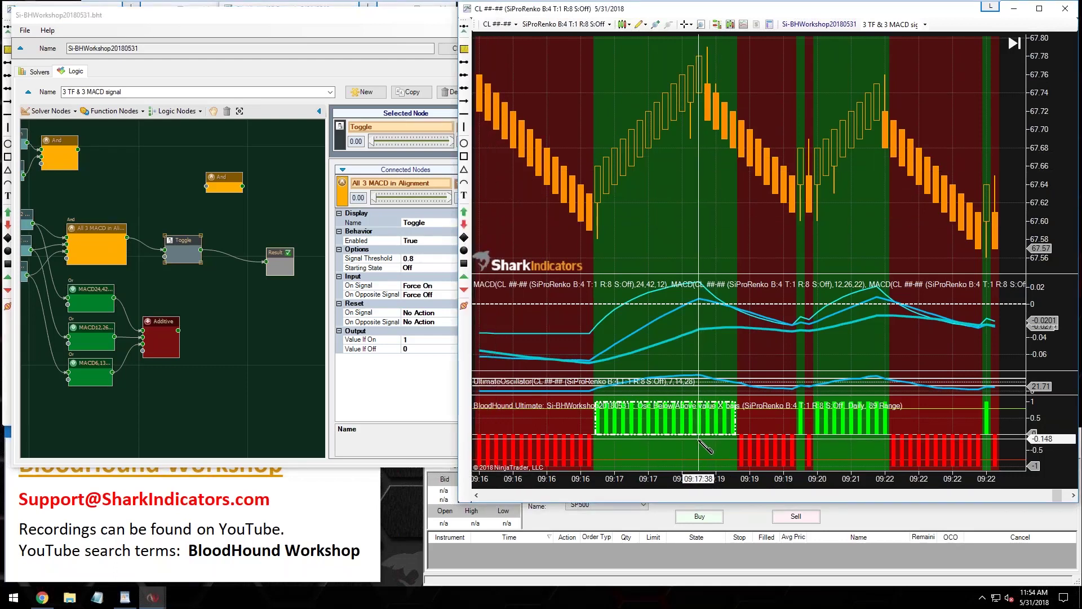
{"action": "left_click_drag", "start_coordinate": [698, 439], "coordinate": [734, 451]}
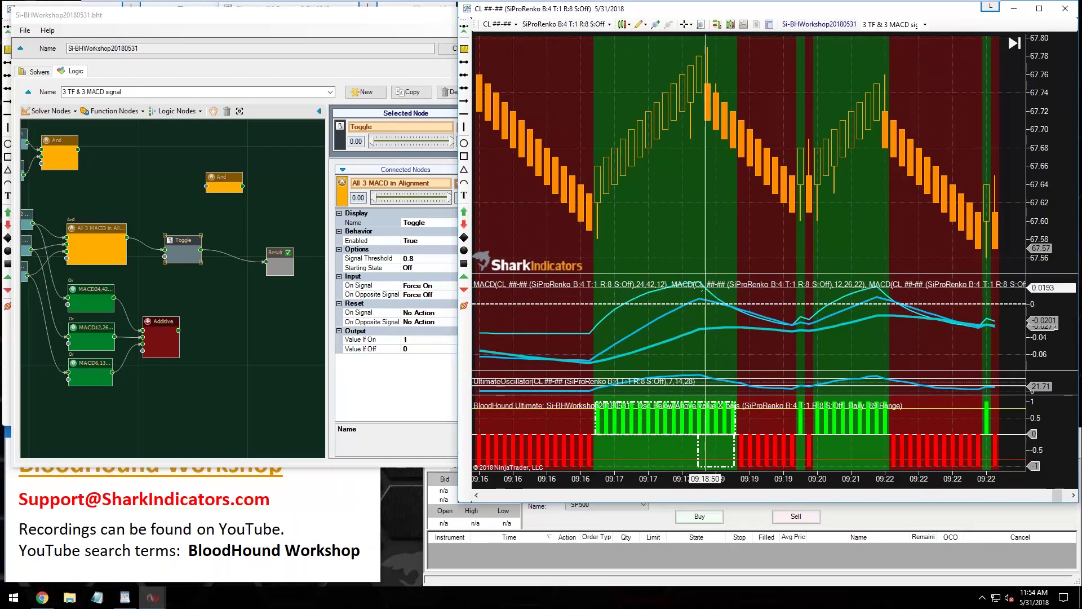
{"action": "left_click", "coordinate": [700, 446]}
{"action": "left_click_drag", "start_coordinate": [704, 445], "coordinate": [706, 446]}
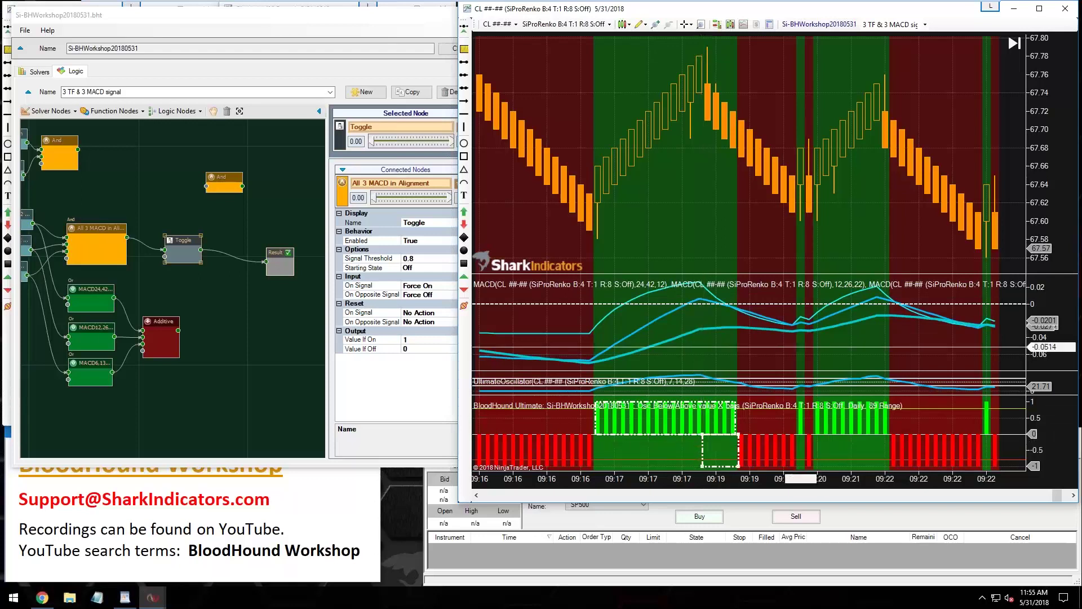
Move and resize the second rectangle so it covers the gap's green signal bars above the zero line.
{"action": "left_click_drag", "start_coordinate": [709, 246], "coordinate": [879, 244]}
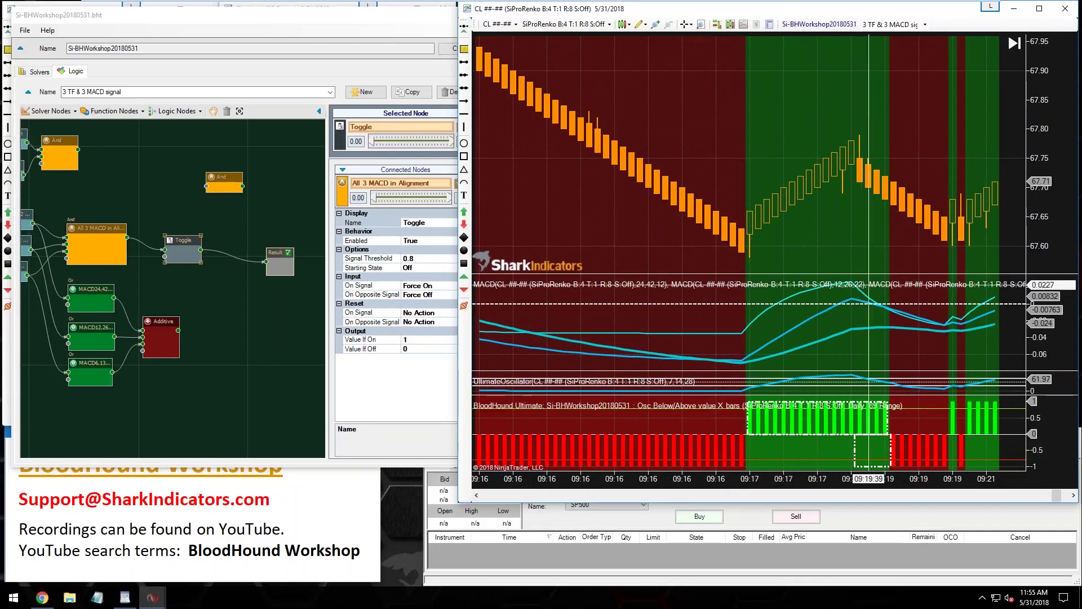
{"action": "scroll", "coordinate": [934, 243], "scroll_direction": "up", "scroll_amount": 3}
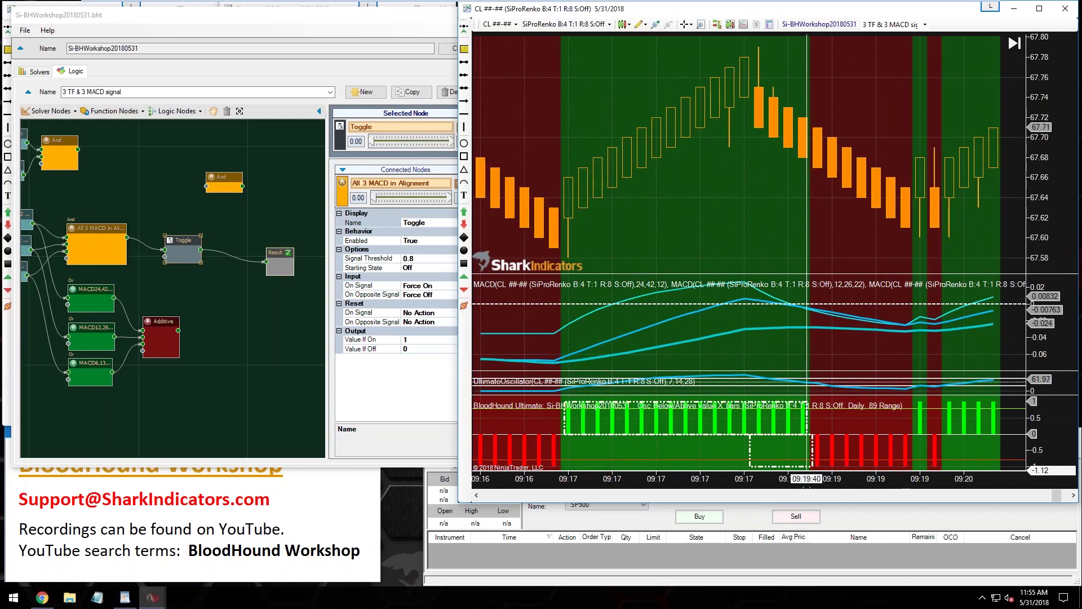
{"action": "left_click_drag", "start_coordinate": [752, 449], "coordinate": [753, 426]}
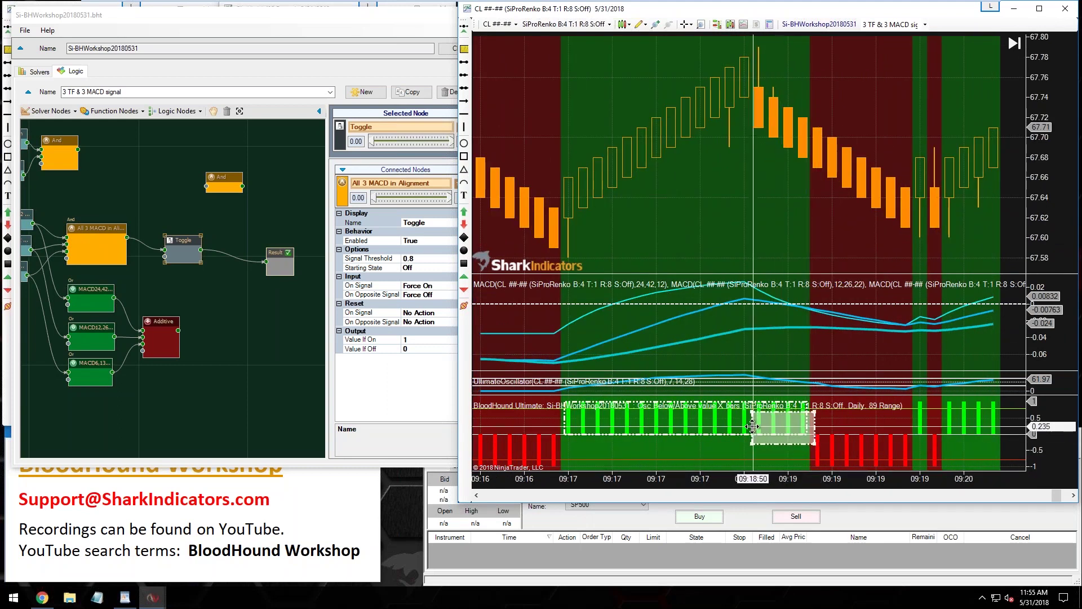
{"action": "left_click_drag", "start_coordinate": [814, 443], "coordinate": [812, 445]}
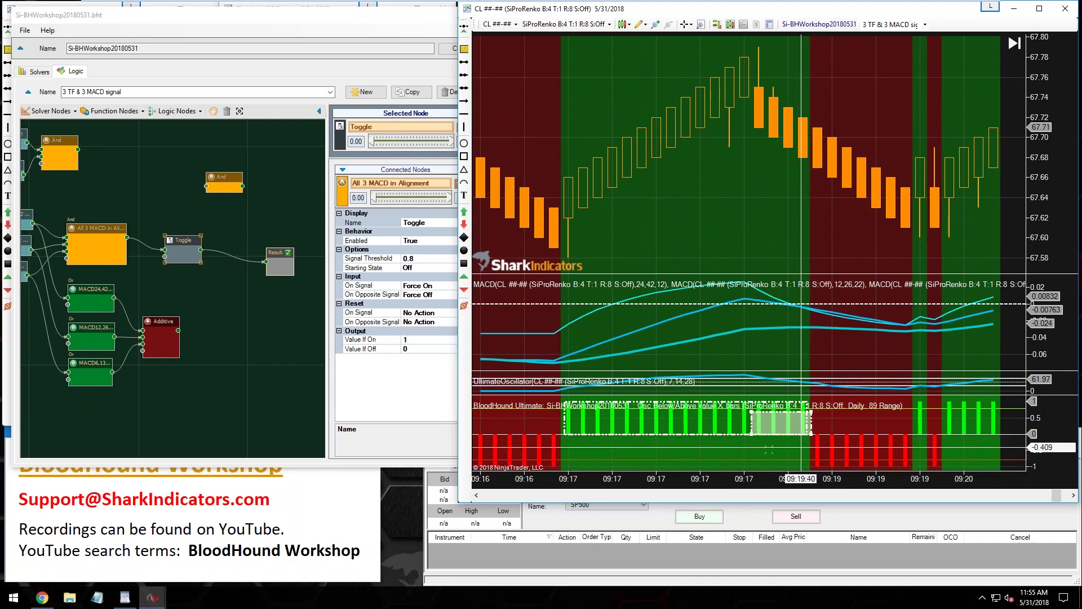
{"action": "left_click_drag", "start_coordinate": [771, 420], "coordinate": [772, 426]}
Feed All 3 MACD in Alignment directly into the Result node to compare the gap's signal, and restore the Toggle connection.
{"action": "left_click_drag", "start_coordinate": [176, 240], "coordinate": [179, 231]}
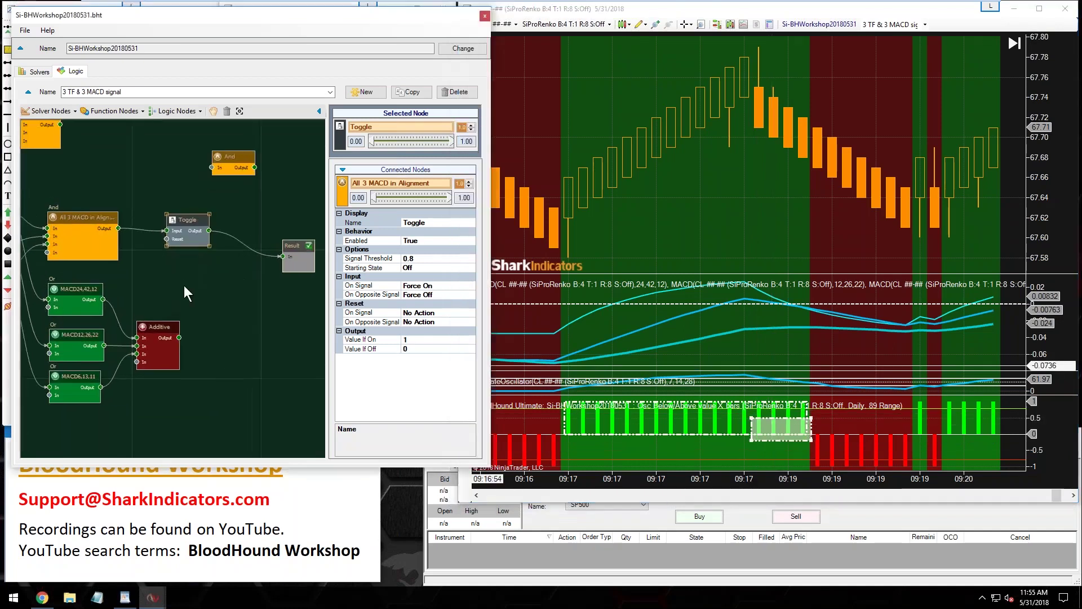
{"action": "scroll", "coordinate": [184, 285], "scroll_direction": "up", "scroll_amount": 3}
{"action": "left_click_drag", "start_coordinate": [293, 248], "coordinate": [240, 252]}
{"action": "left_click", "coordinate": [189, 214]}
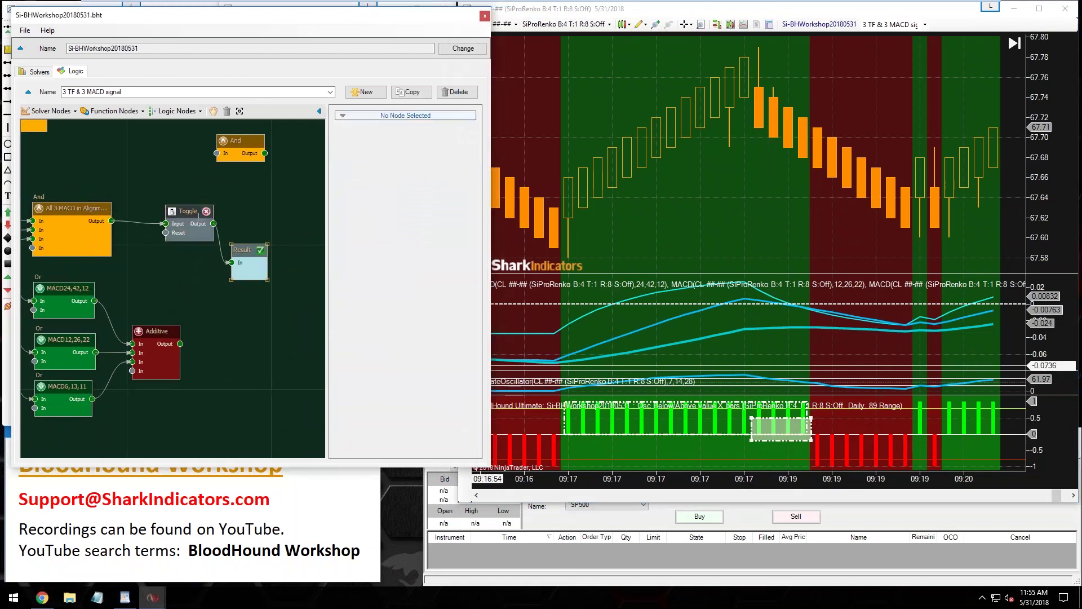
{"action": "left_click_drag", "start_coordinate": [189, 214], "coordinate": [231, 262]}
{"action": "left_click_drag", "start_coordinate": [157, 195], "coordinate": [163, 187]}
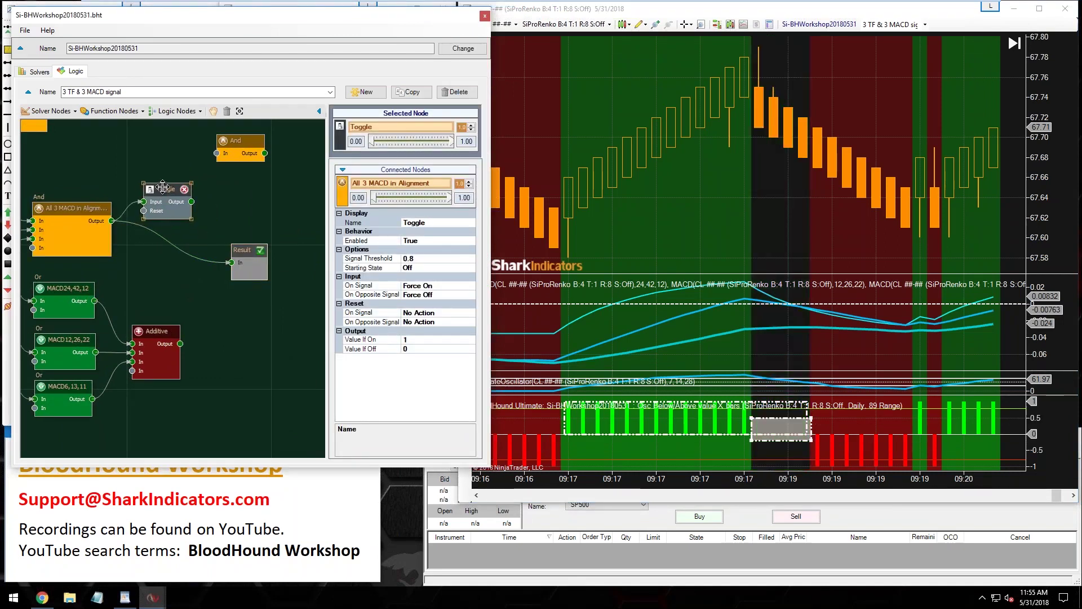
{"action": "left_click", "coordinate": [771, 454]}
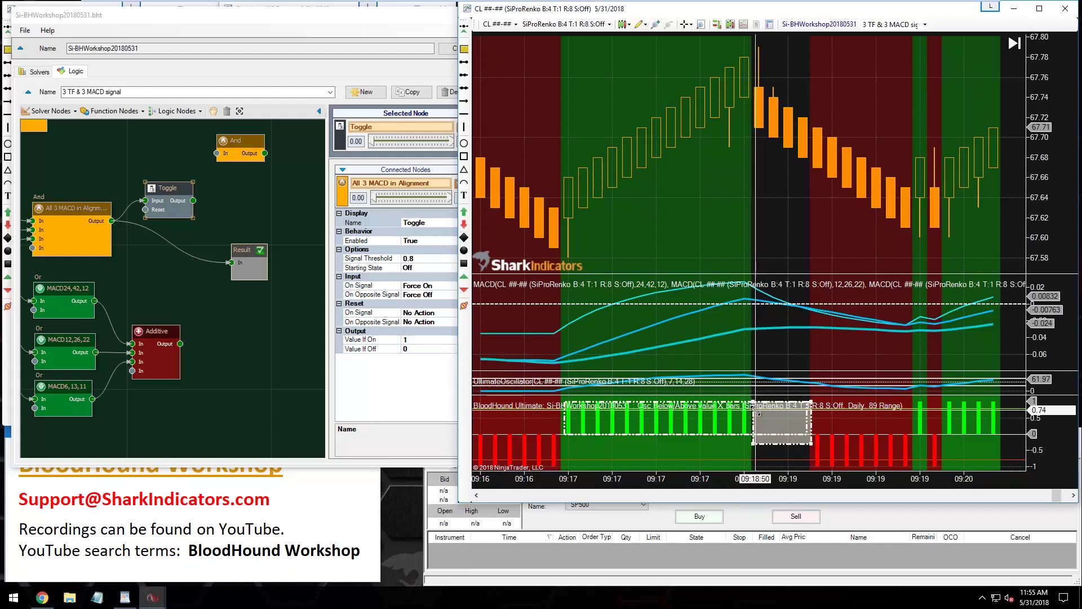
{"action": "left_click_drag", "start_coordinate": [155, 193], "coordinate": [151, 215]}
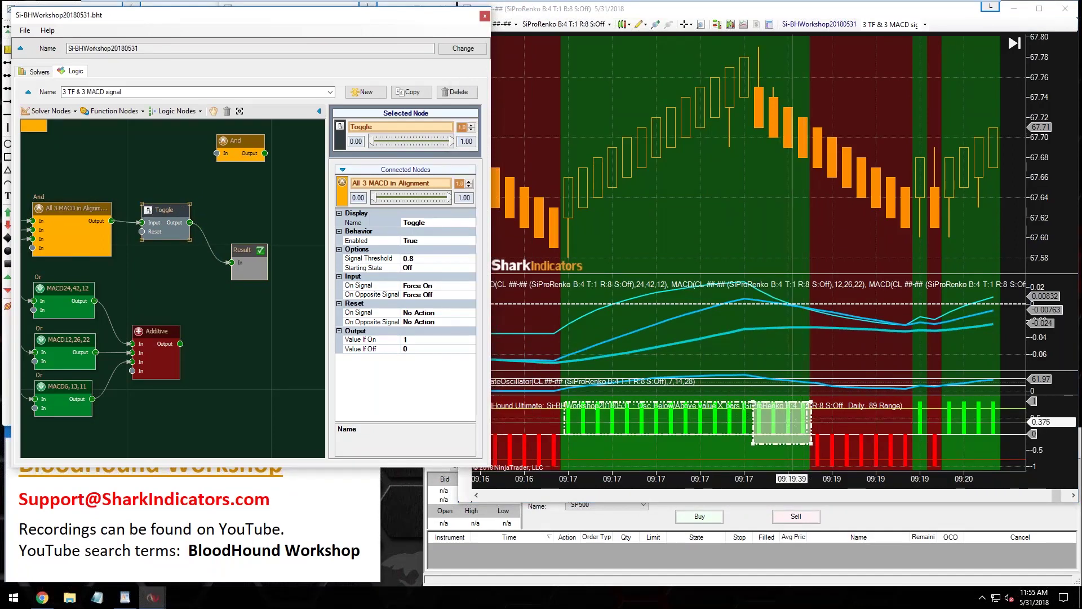
Feed the Additive node into the Result node and move the second rectangle down over the gap's negative signal bars.
{"action": "left_click_drag", "start_coordinate": [164, 210], "coordinate": [167, 214]}
{"action": "mouse_move", "coordinate": [155, 336]}
{"action": "left_mouse_down"}
{"action": "mouse_move", "coordinate": [186, 329]}
{"action": "mouse_move", "coordinate": [231, 262]}
{"action": "left_mouse_up"}
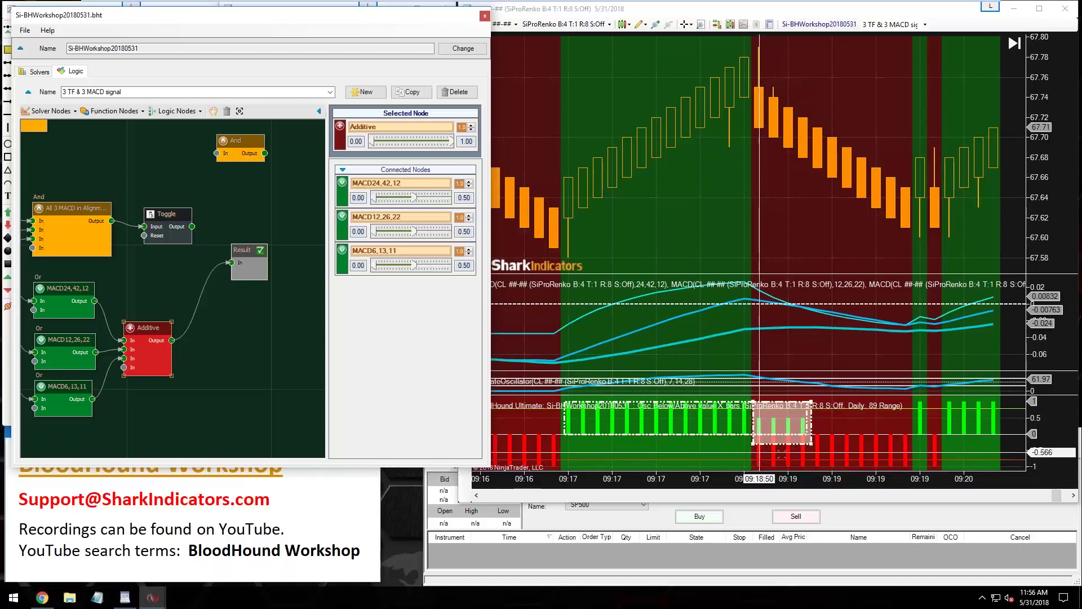
{"action": "left_click", "coordinate": [786, 443]}
{"action": "left_click_drag", "start_coordinate": [787, 443], "coordinate": [785, 467]}
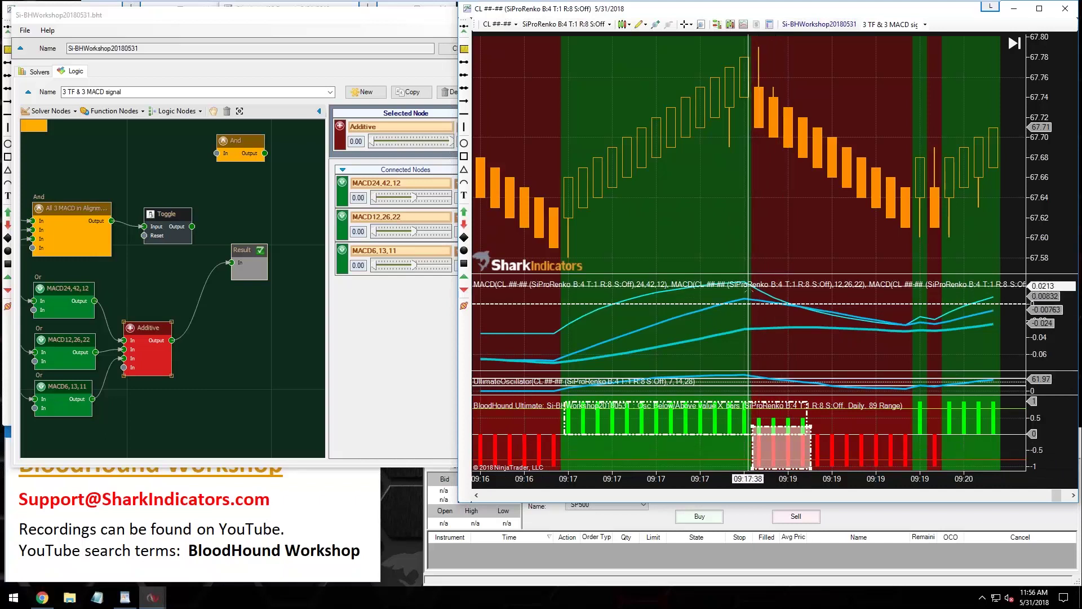
Examine the slopes of the two faster MACD lines at the start of the gap, selecting each line in turn.
{"action": "left_click", "coordinate": [757, 291]}
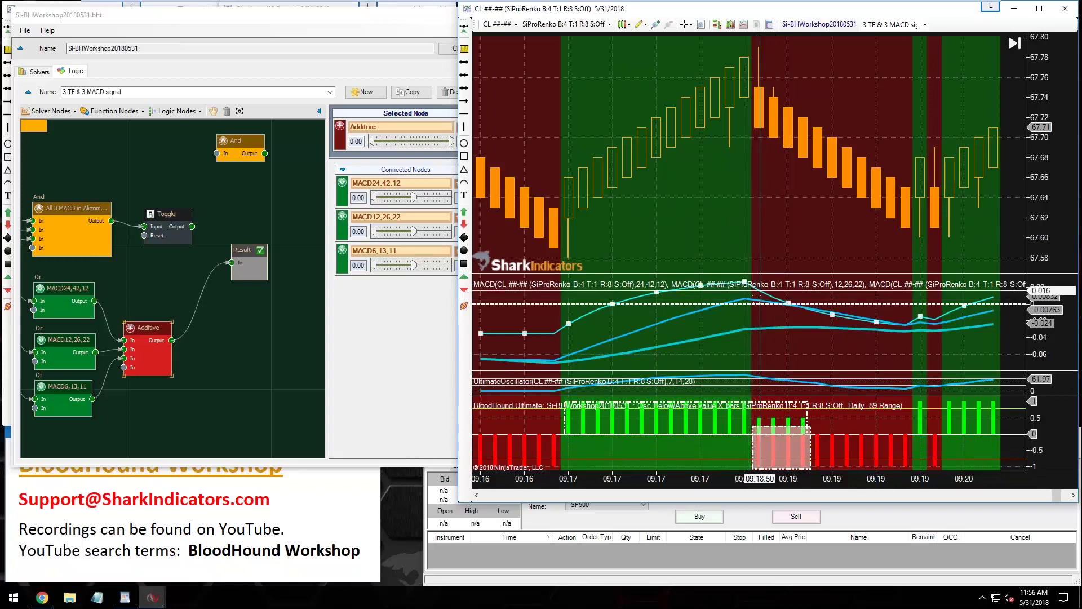
{"action": "left_click", "coordinate": [756, 296]}
{"action": "left_click", "coordinate": [760, 310]}
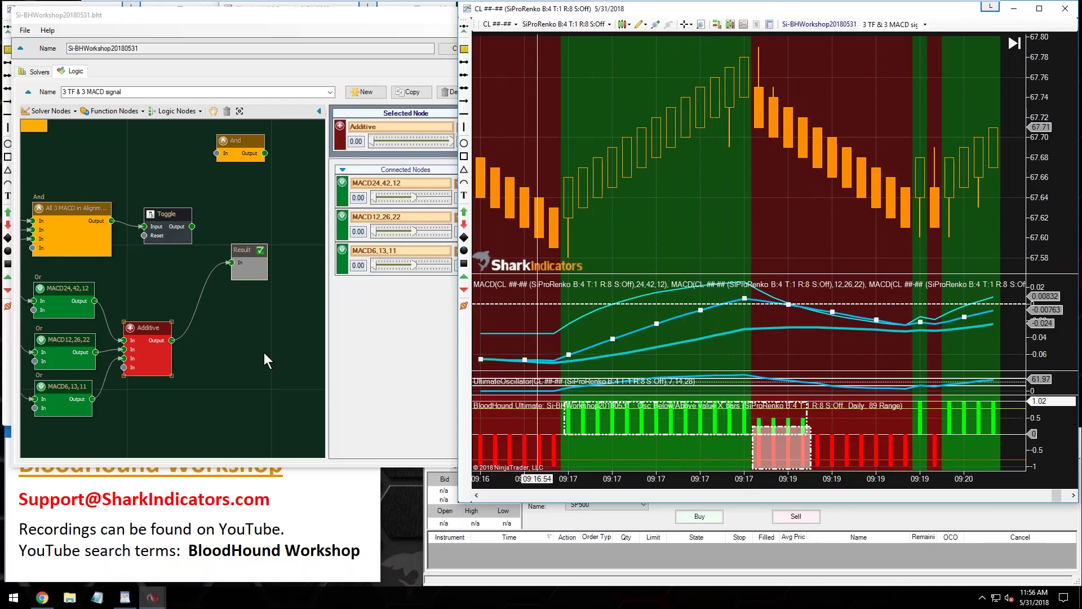
Connect the Additive output to the Toggle's Reset input and feed the Toggle output into the Result node.
{"action": "left_click", "coordinate": [159, 328]}
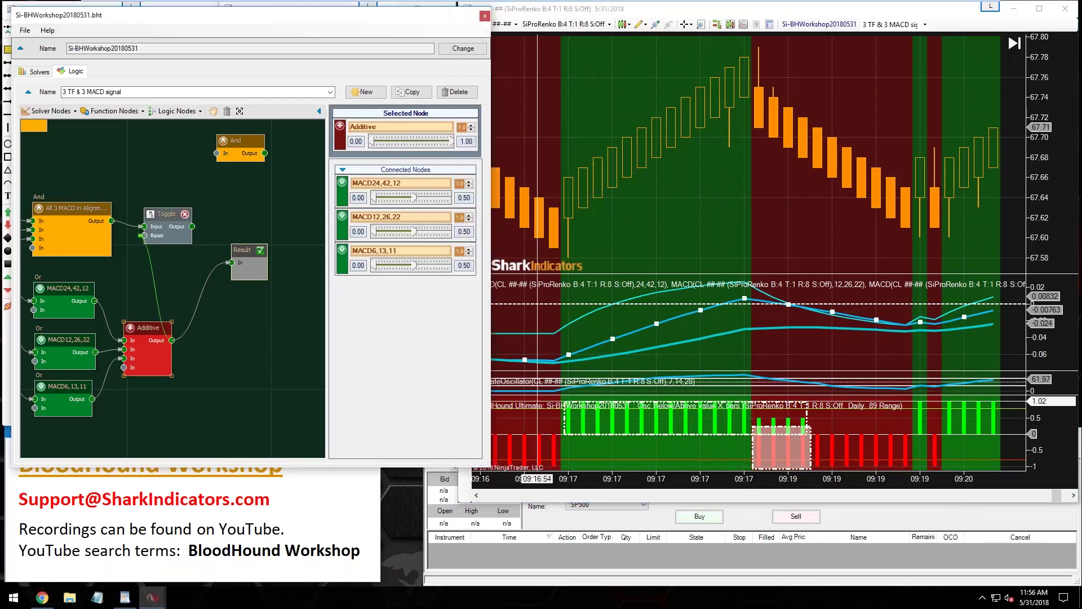
{"action": "mouse_move", "coordinate": [191, 226]}
{"action": "left_mouse_down"}
{"action": "mouse_move", "coordinate": [231, 262]}
{"action": "mouse_move", "coordinate": [244, 251]}
{"action": "mouse_move", "coordinate": [240, 226]}
{"action": "left_mouse_up"}
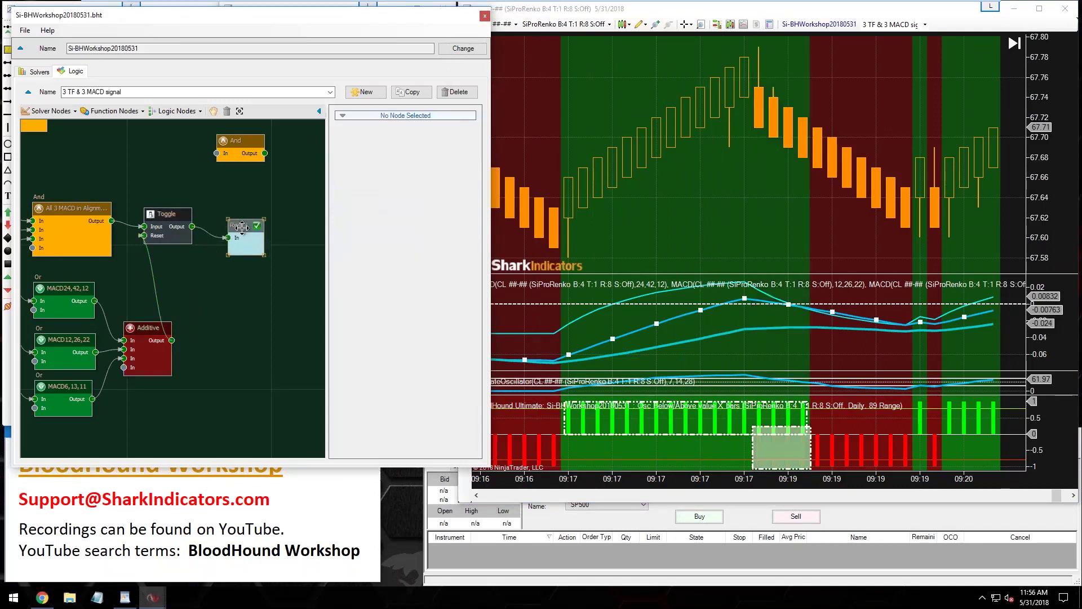
Read the descriptions of the Toggle's Reset On Signal and On Opposite Signal options, widening the node properties area to fit.
{"action": "left_click_drag", "start_coordinate": [163, 214], "coordinate": [166, 216]}
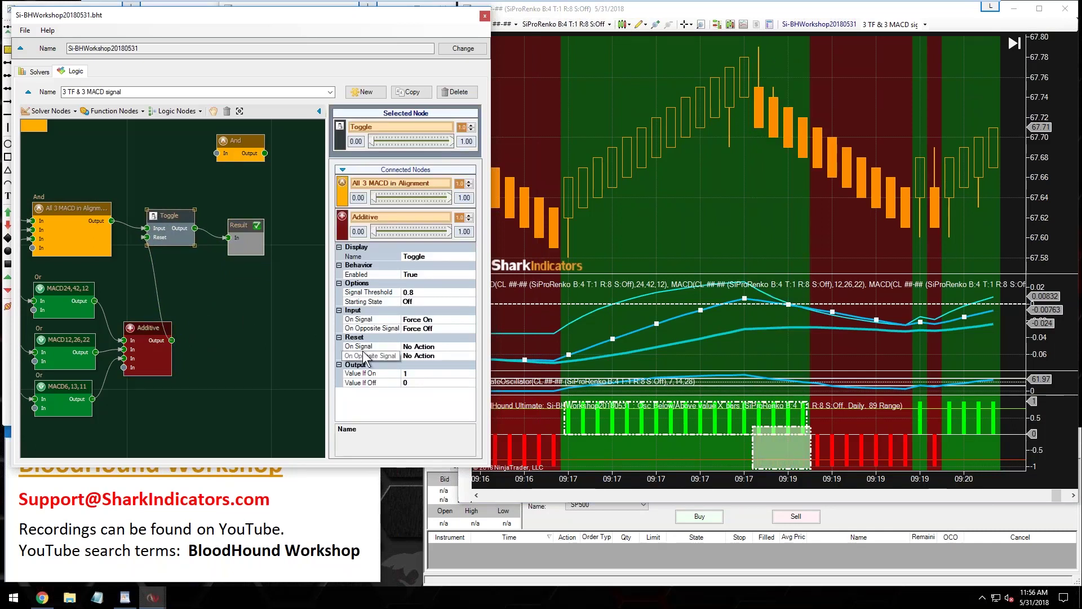
{"action": "left_click", "coordinate": [361, 337]}
{"action": "left_click", "coordinate": [364, 356]}
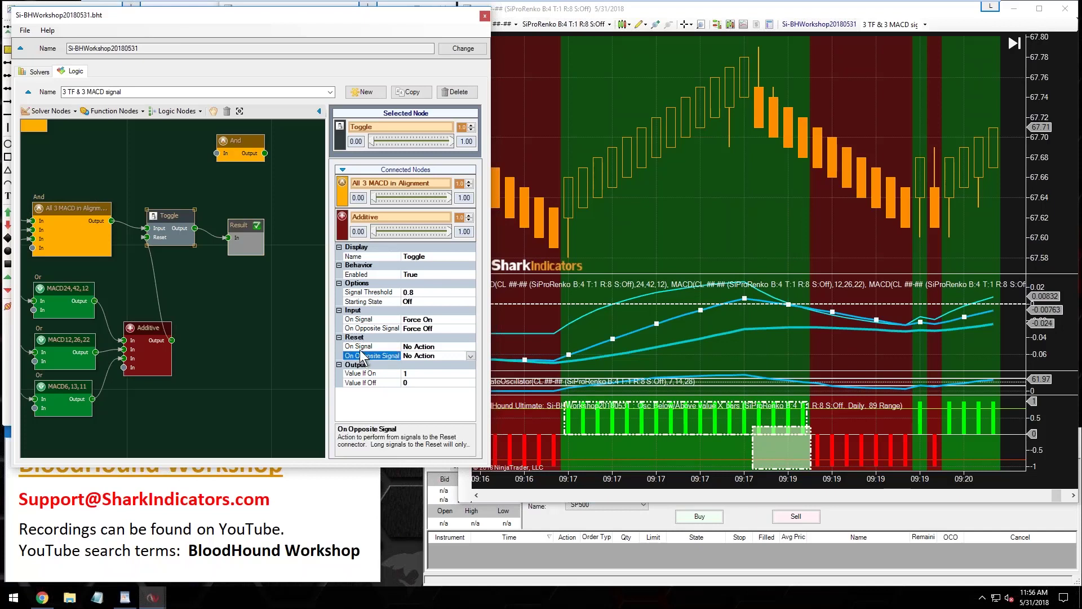
{"action": "left_click", "coordinate": [363, 347]}
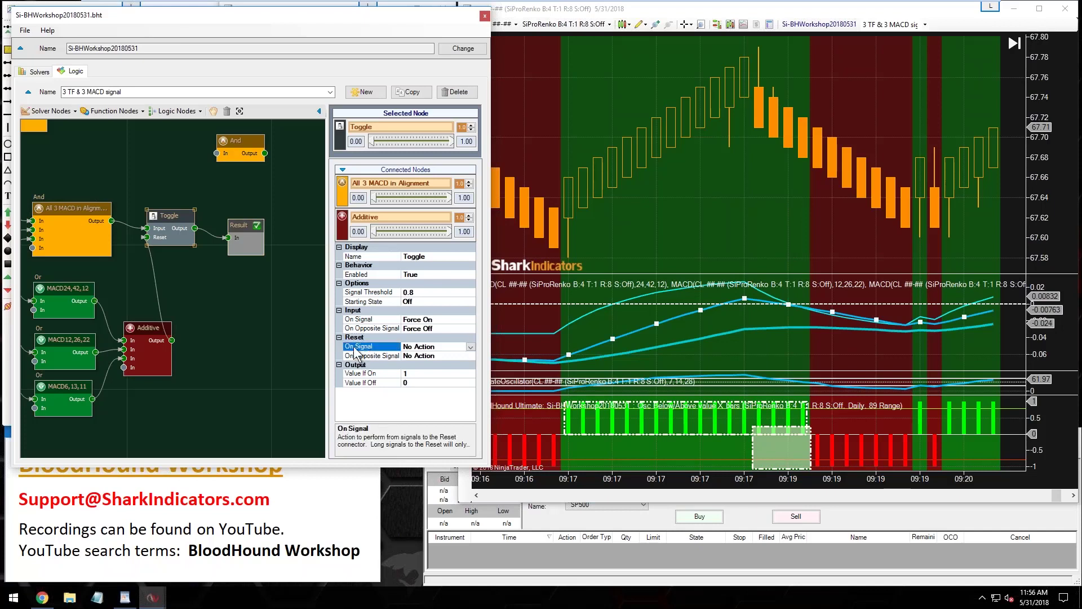
{"action": "left_click_drag", "start_coordinate": [328, 354], "coordinate": [306, 355]}
{"action": "left_click", "coordinate": [340, 356]}
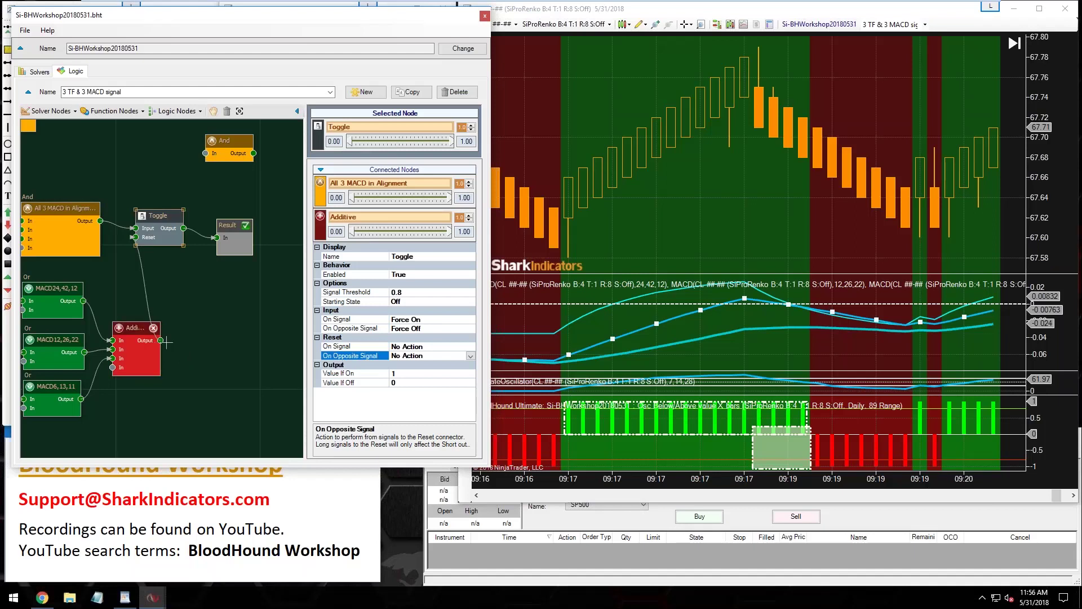
Feed the Additive node into the Result node to review its opposite signals in the gap, and reconnect Result to the Toggle.
{"action": "left_click_drag", "start_coordinate": [161, 340], "coordinate": [207, 323]}
{"action": "left_click", "coordinate": [136, 332]}
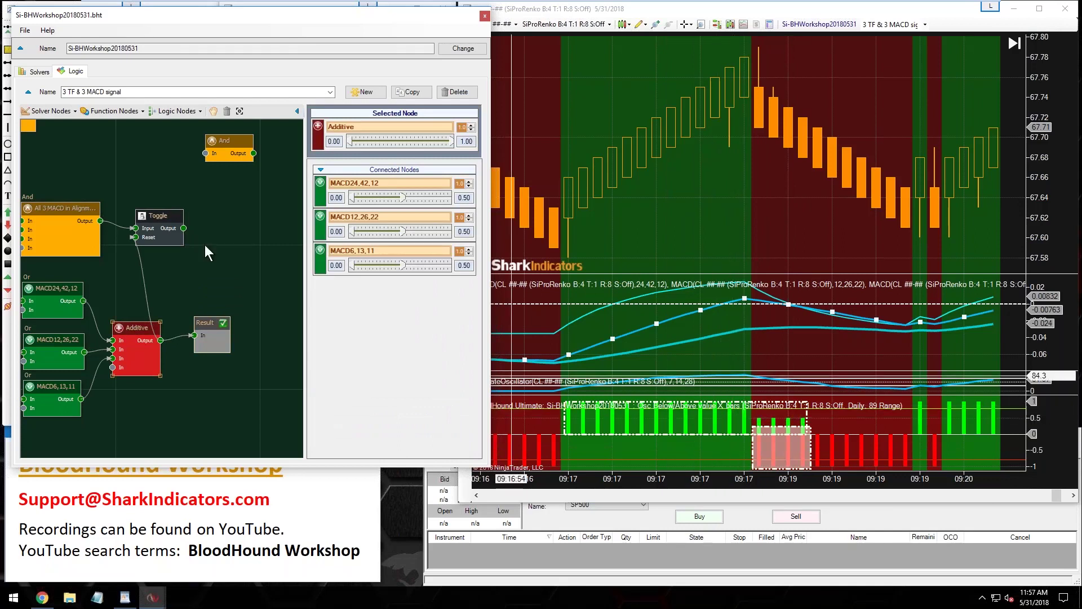
{"action": "mouse_move", "coordinate": [164, 227]}
{"action": "left_click_drag", "start_coordinate": [184, 228], "coordinate": [219, 223]}
Set the Toggle's Reset On Opposite Signal to Force Off and line up the Result node beside the Toggle.
{"action": "left_click", "coordinate": [161, 226]}
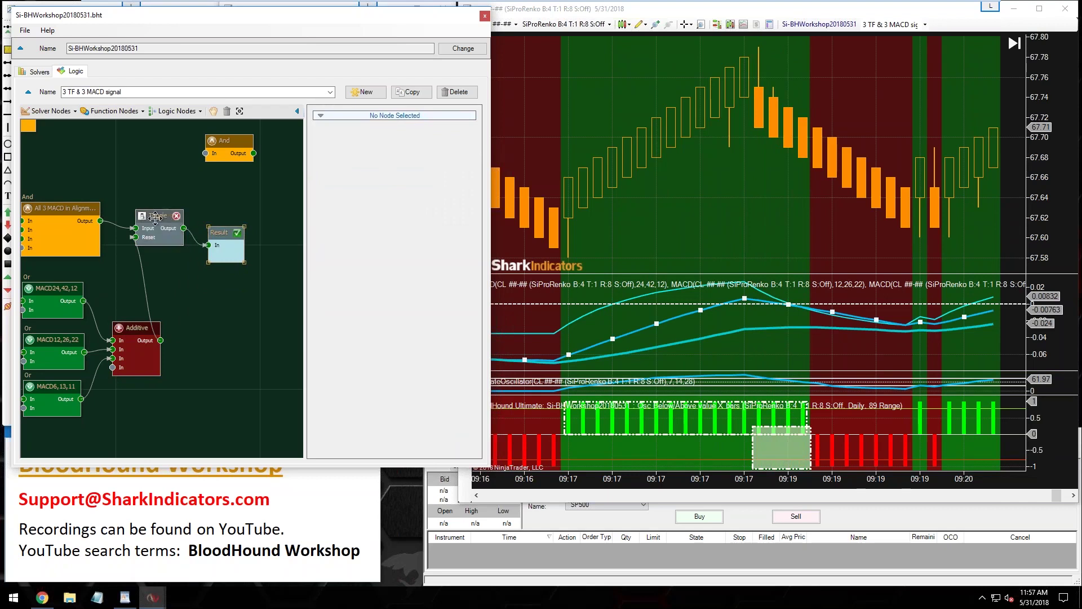
{"action": "left_click", "coordinate": [345, 356]}
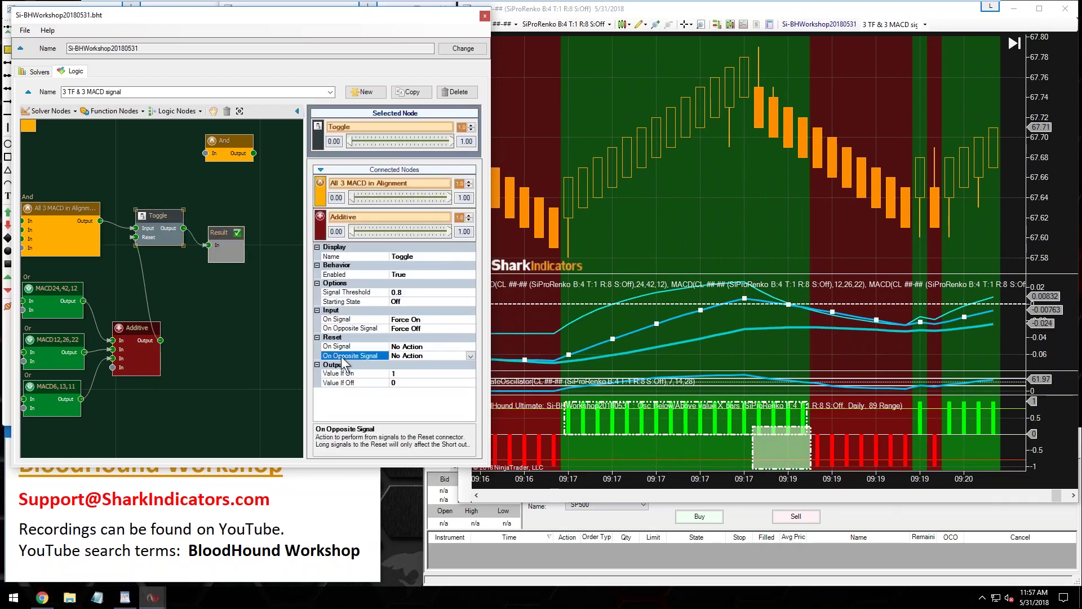
{"action": "left_click", "coordinate": [470, 356]}
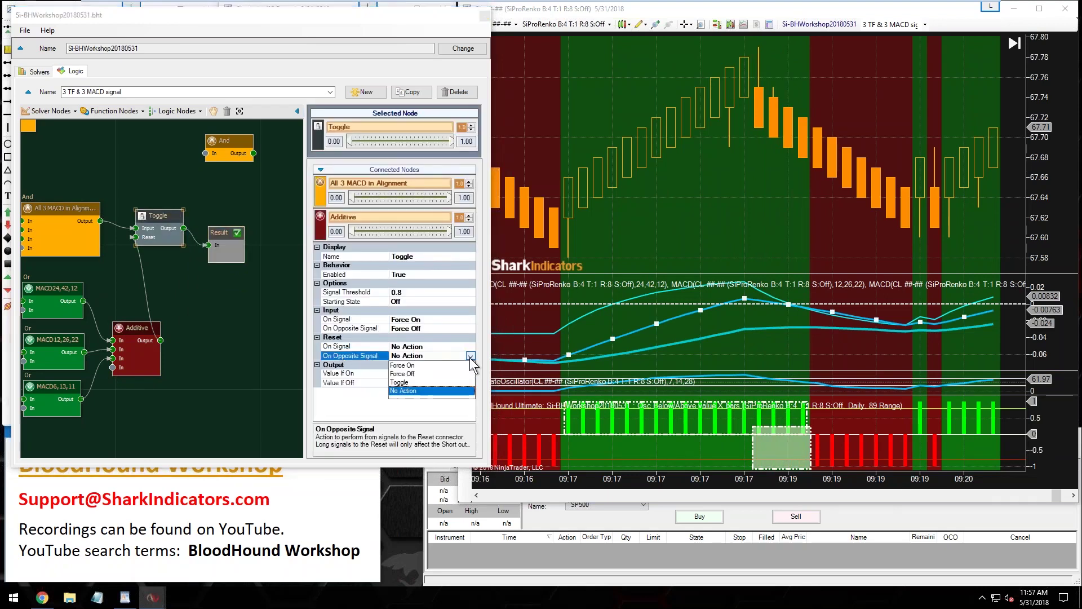
{"action": "left_click", "coordinate": [417, 374]}
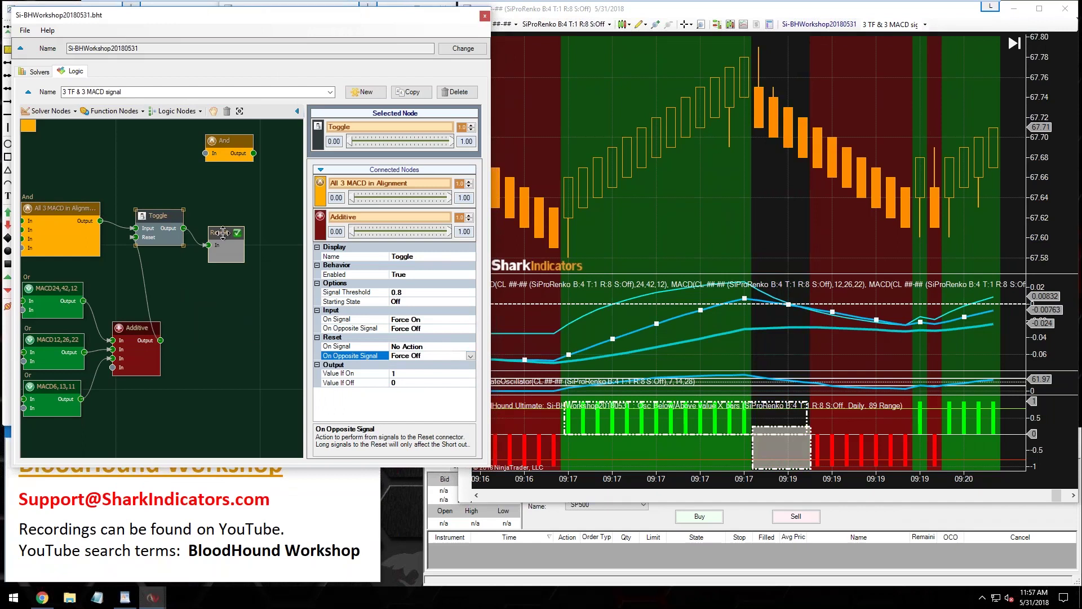
{"action": "left_click_drag", "start_coordinate": [224, 232], "coordinate": [225, 217]}
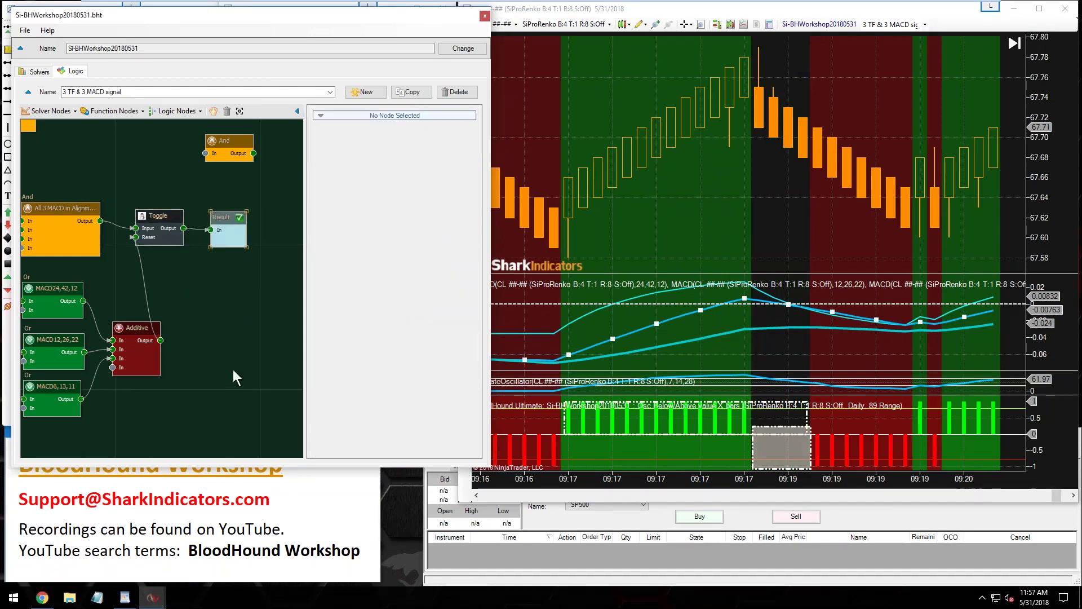
Maximize the logic window and rename the And node fed by the two Bar Direction solvers as HTF Bars.
{"action": "scroll", "coordinate": [235, 377], "scroll_direction": "down", "scroll_amount": 4}
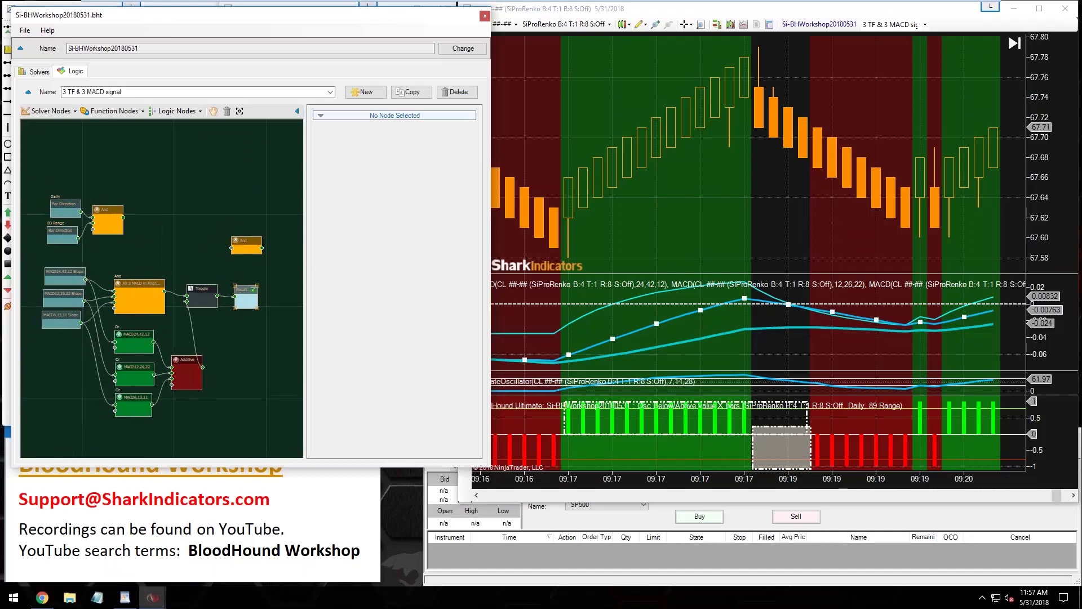
{"action": "double_click", "coordinate": [390, 15]}
{"action": "scroll", "coordinate": [610, 440], "scroll_direction": "up", "scroll_amount": 5}
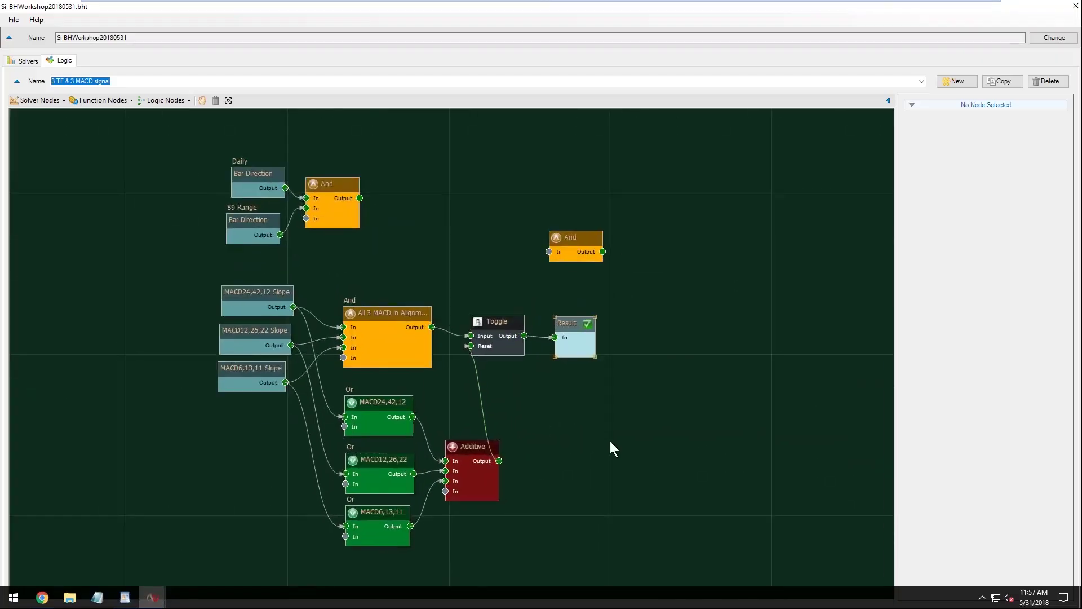
{"action": "left_click_drag", "start_coordinate": [243, 135], "coordinate": [240, 138]}
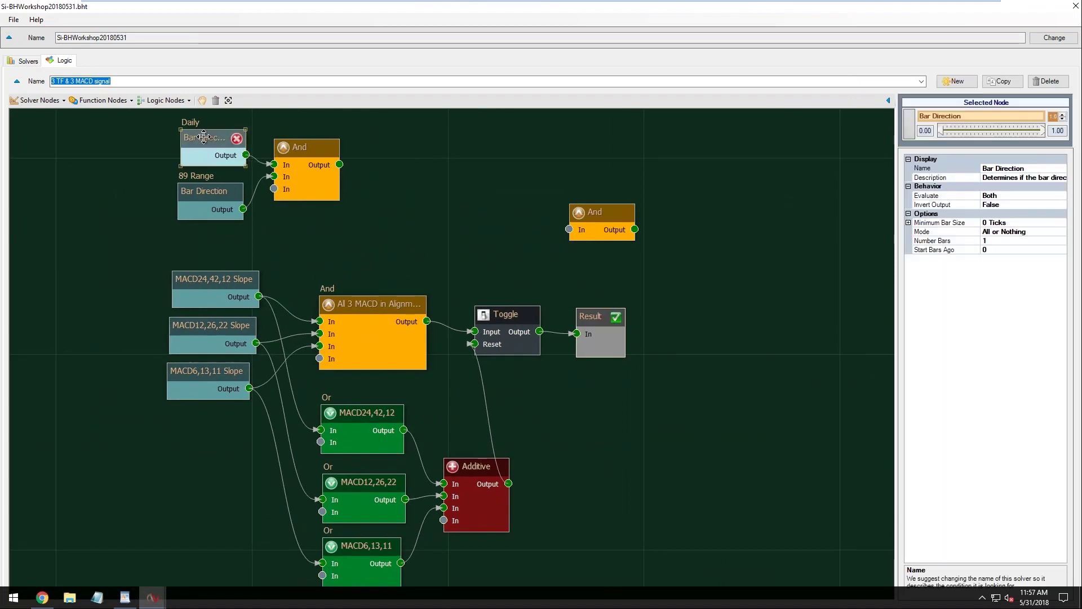
{"action": "left_click", "coordinate": [327, 147]}
{"action": "double_click", "coordinate": [938, 115]}
{"action": "key", "text": "BackSpace"}
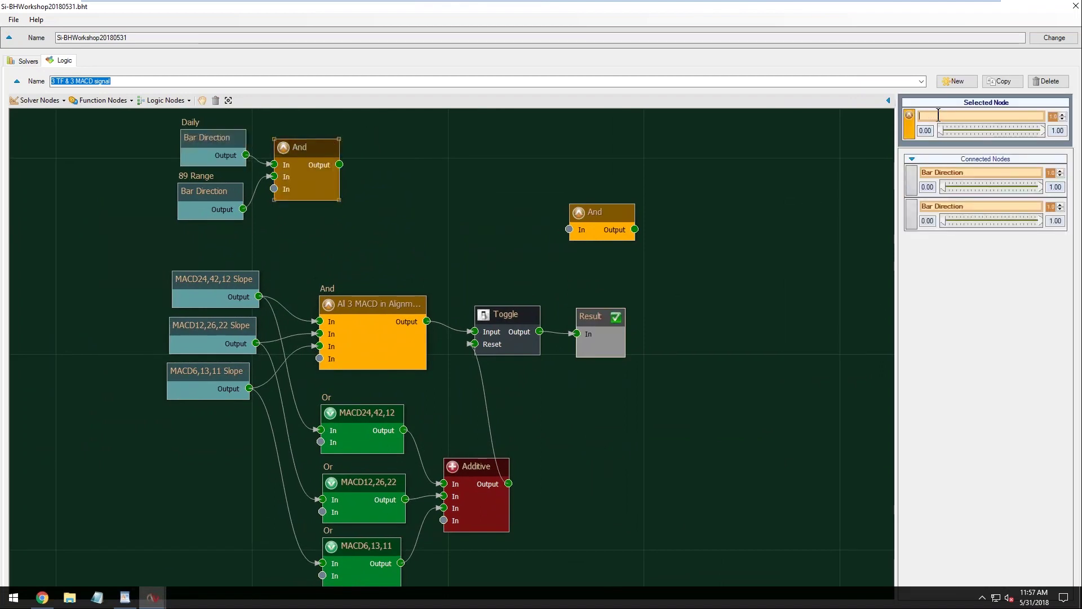
{"action": "type", "text": "HTF Bars"}
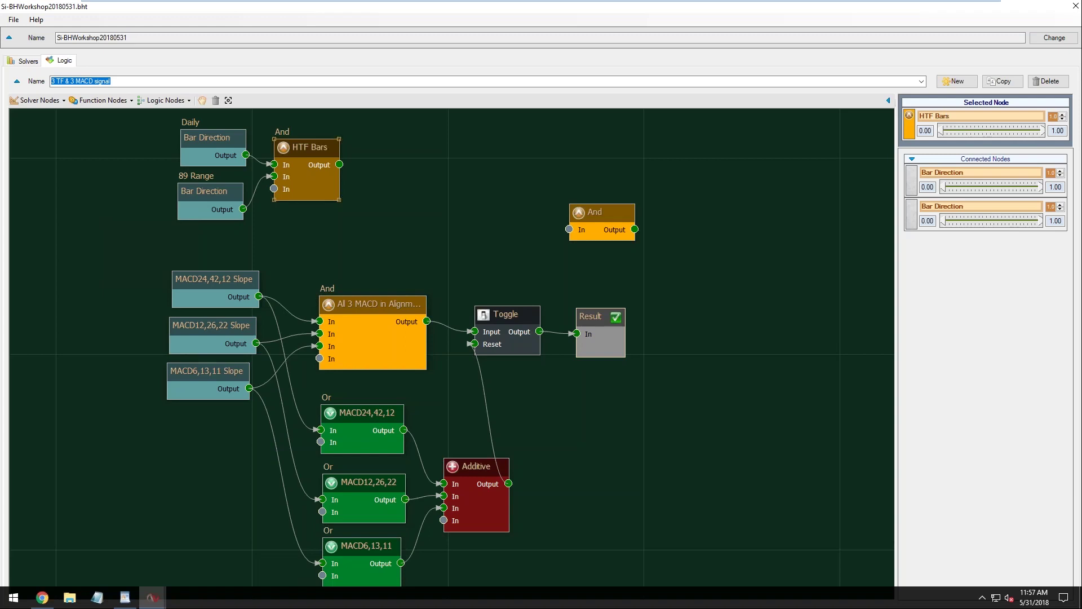
Move the three MACD Slope solvers lower on the canvas to make room beneath the Bar Direction solvers.
{"action": "left_click_drag", "start_coordinate": [401, 140], "coordinate": [173, 224]}
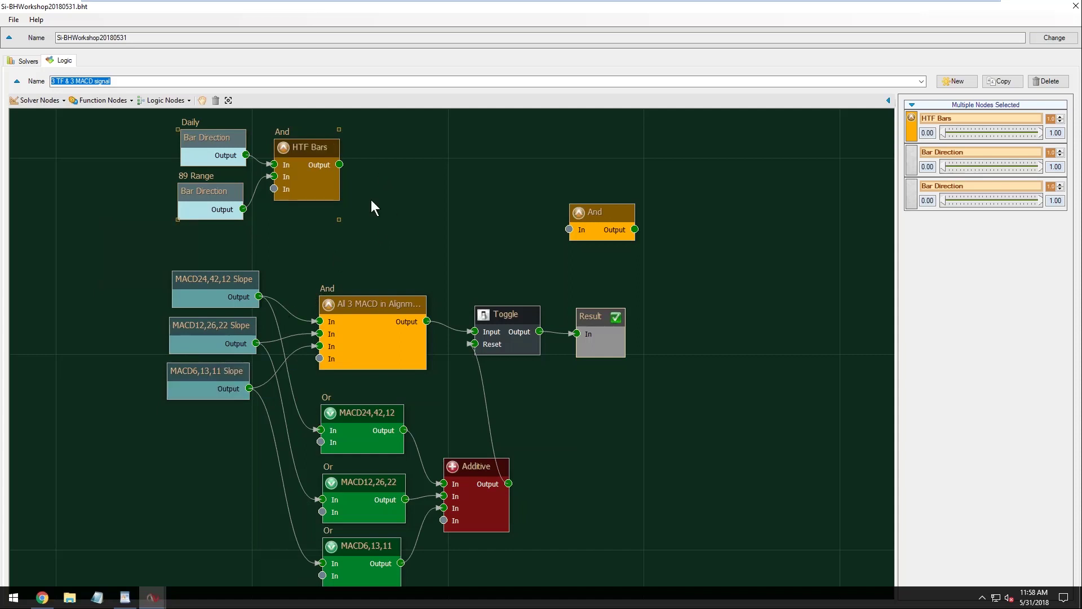
{"action": "left_click_drag", "start_coordinate": [147, 251], "coordinate": [260, 413]}
{"action": "left_click_drag", "start_coordinate": [190, 370], "coordinate": [183, 394]}
{"action": "left_click", "coordinate": [93, 245]}
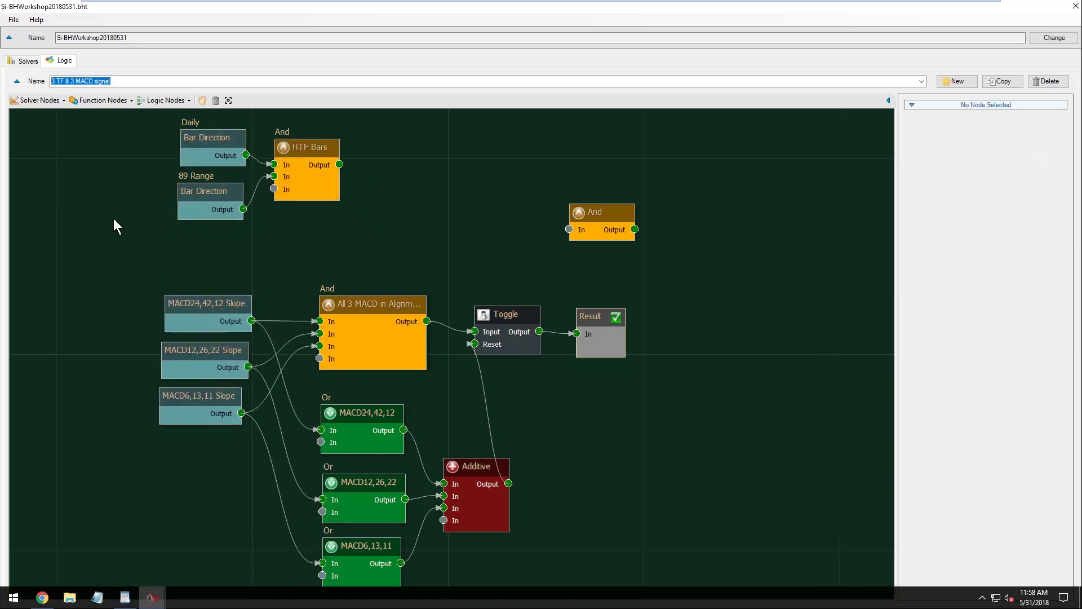
Add a Default Timeframe Bar Direction solver below the 89 Range one and feed it into the HTF Bars node.
{"action": "left_click", "coordinate": [38, 100]}
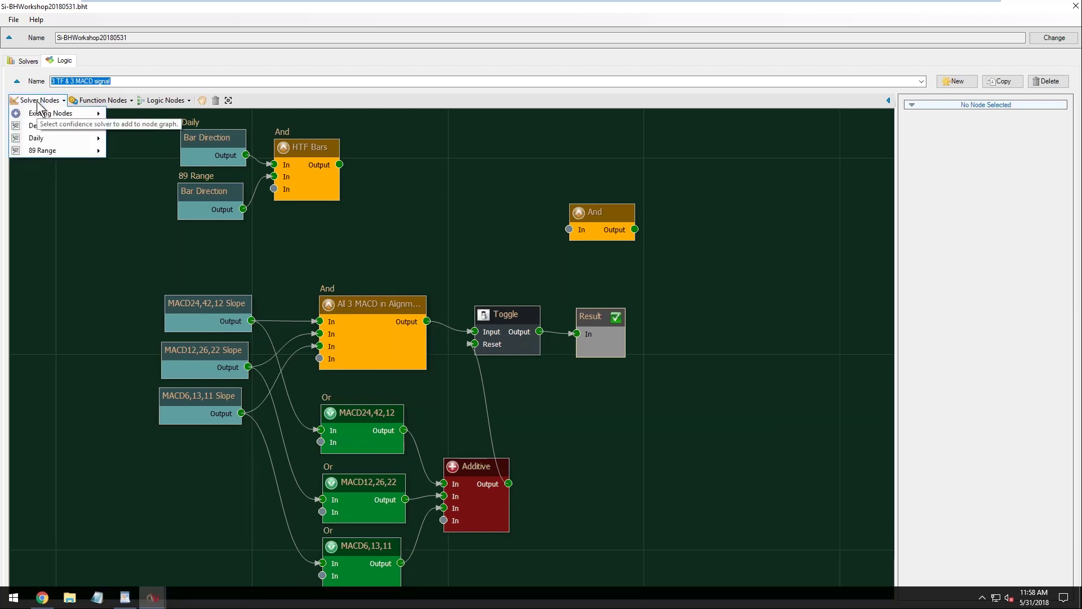
{"action": "mouse_move", "coordinate": [62, 119]}
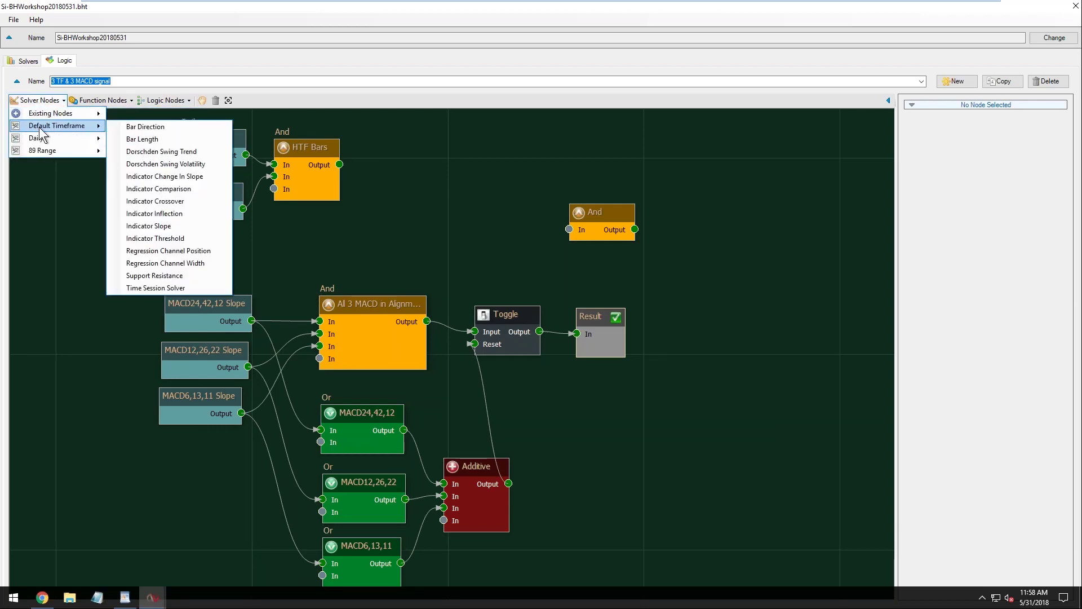
{"action": "left_click", "coordinate": [145, 127]}
{"action": "left_click_drag", "start_coordinate": [312, 286], "coordinate": [274, 188]}
{"action": "left_click_drag", "start_coordinate": [300, 147], "coordinate": [300, 168]}
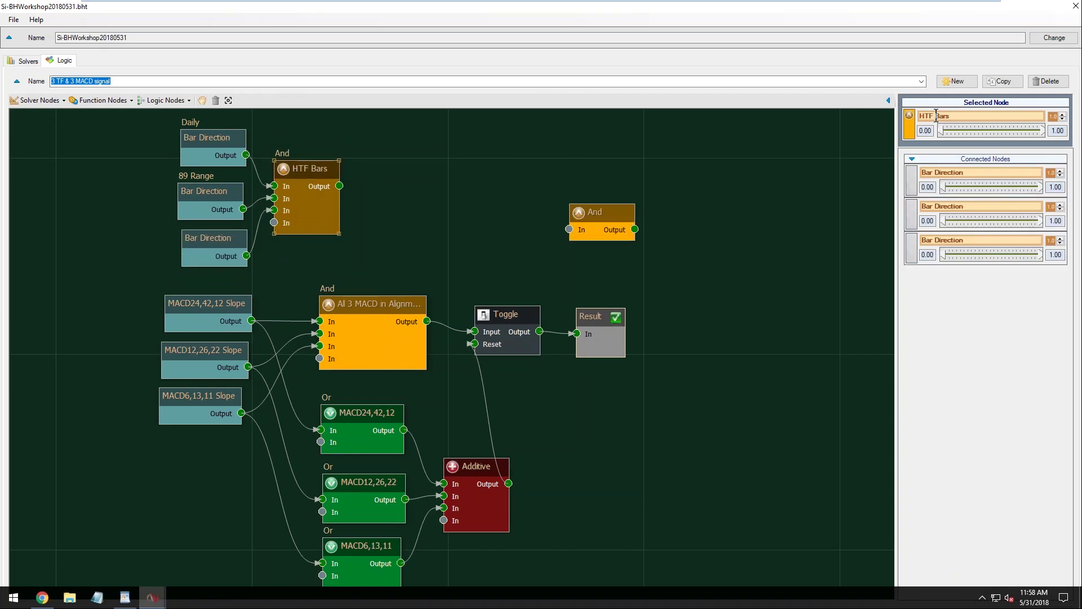
Rename the HTF Bars node as All Bar Directions.
{"action": "left_click_drag", "start_coordinate": [934, 115], "coordinate": [904, 116]}
{"action": "type", "text": "All"}
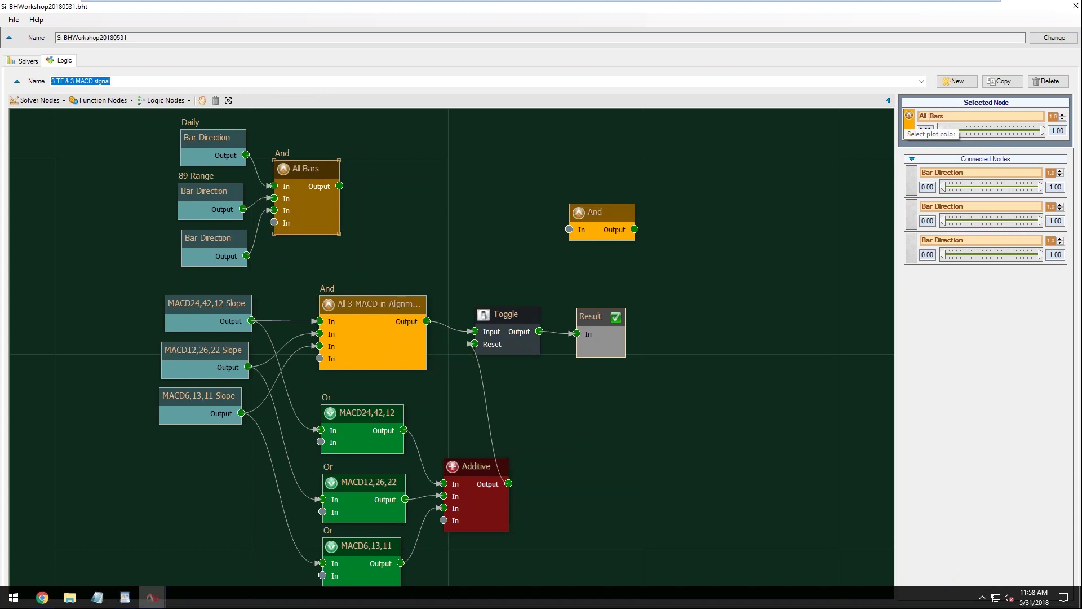
{"action": "key", "text": "BackSpace"}
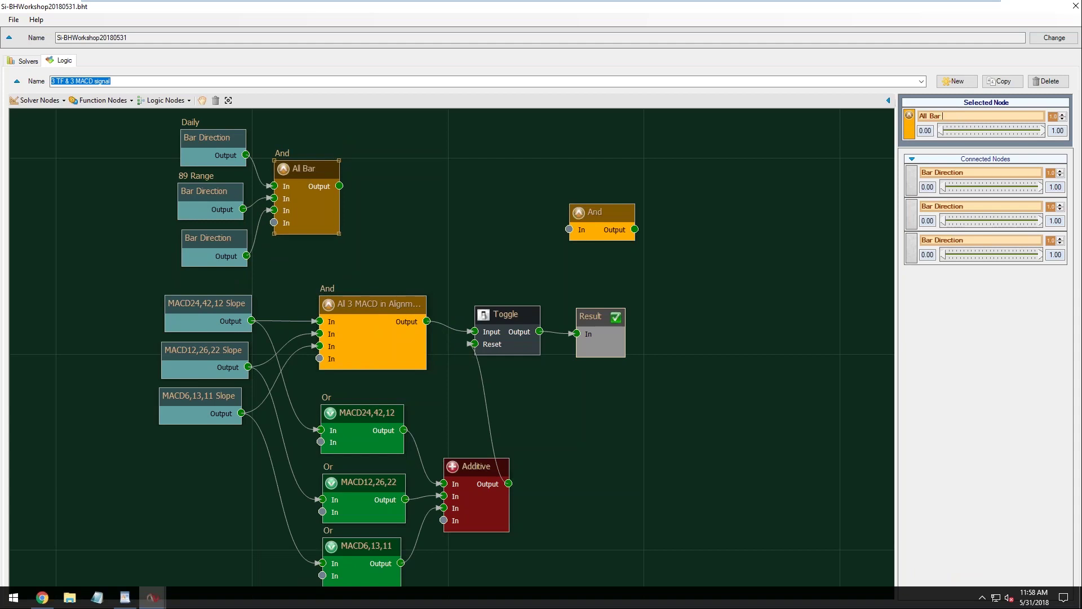
{"action": "type", "text": "Direc"}
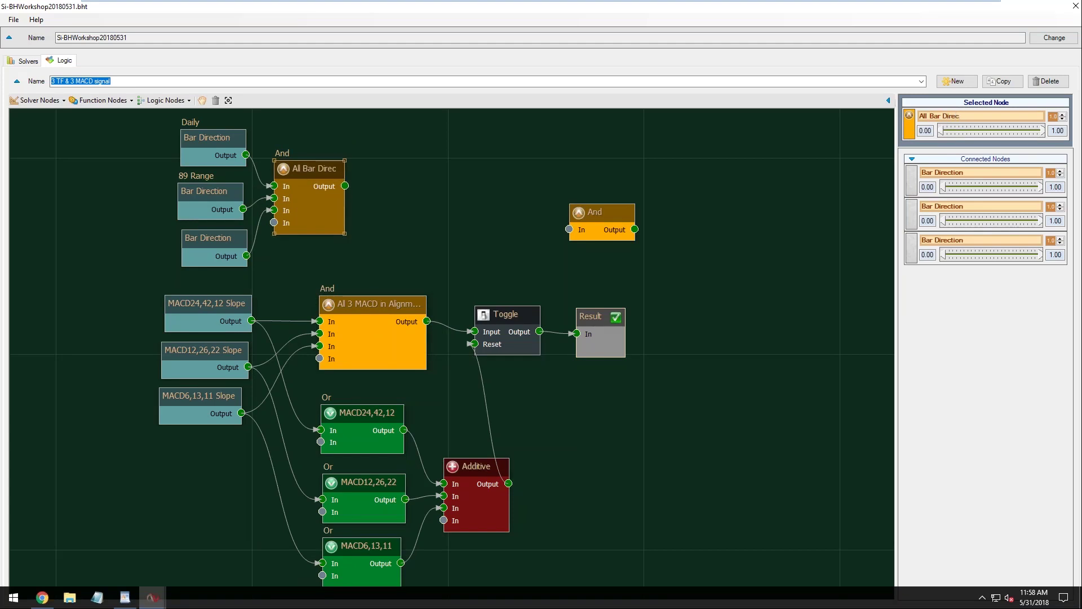
{"action": "type", "text": "tions"}
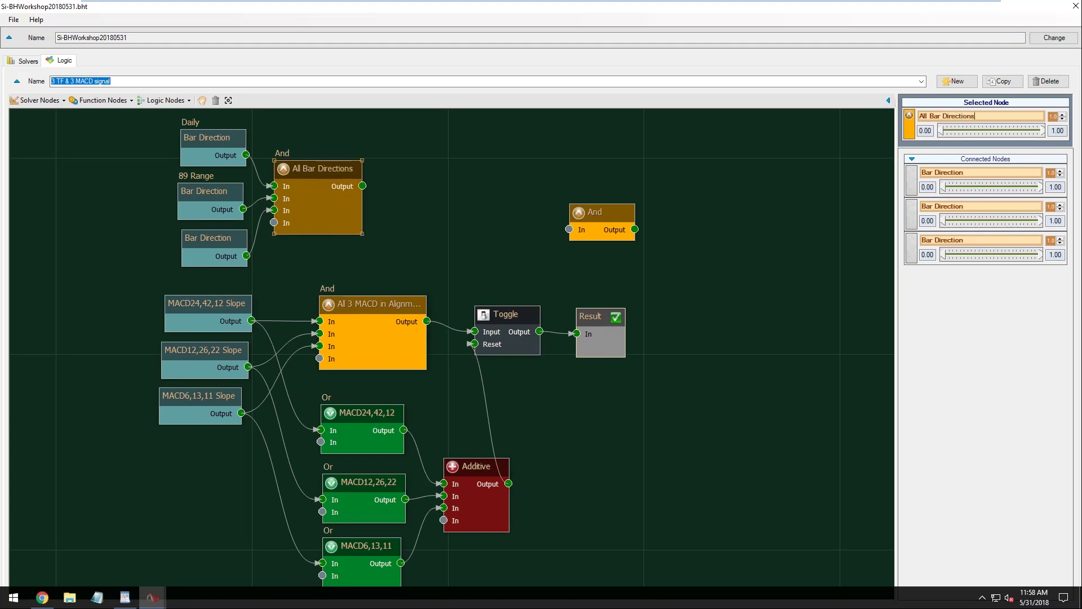
Space out the All Bar Directions and Toggle nodes and move Result well away from the Toggle.
{"action": "left_click_drag", "start_coordinate": [314, 169], "coordinate": [333, 170]}
{"action": "left_click_drag", "start_coordinate": [590, 316], "coordinate": [744, 309]}
{"action": "left_click", "coordinate": [504, 314]}
{"action": "left_click_drag", "start_coordinate": [504, 316], "coordinate": [521, 316]}
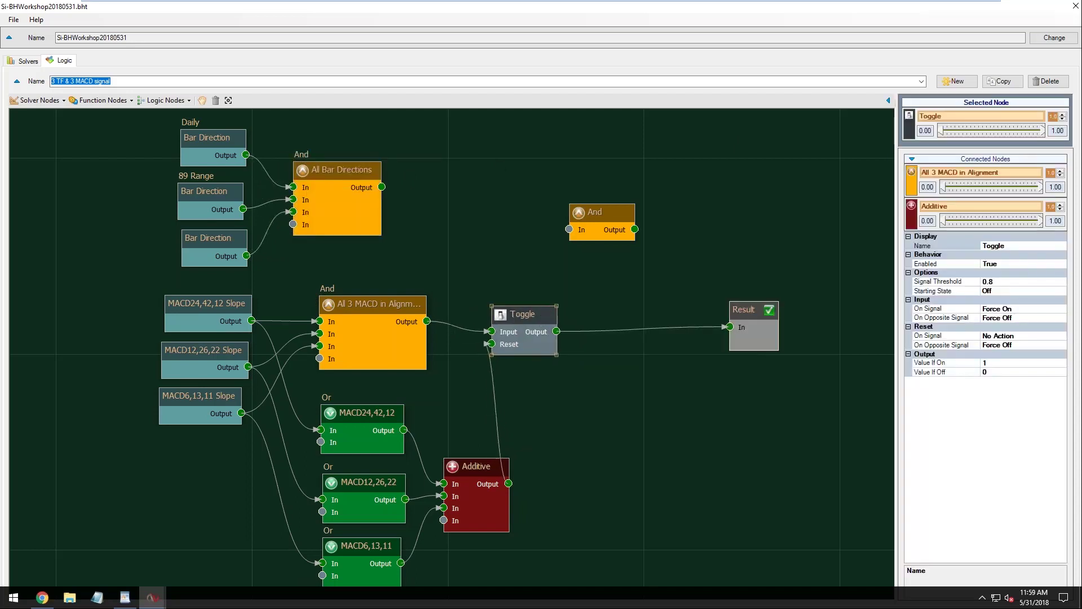
Rename the Toggle node as MACD logic and nudge it slightly toward the Result node.
{"action": "left_click", "coordinate": [1014, 246]}
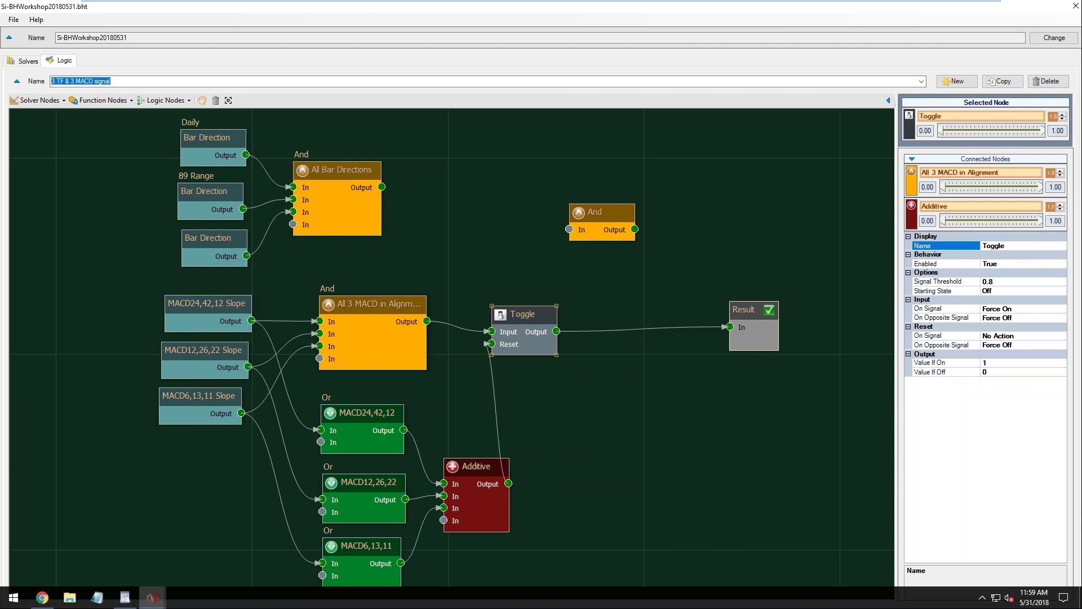
{"action": "key", "text": "BackSpace"}
{"action": "key", "text": "BackSpace"}
{"action": "key", "text": "BackSpace"}
{"action": "key", "text": "BackSpace"}
{"action": "key", "text": "BackSpace"}
{"action": "key", "text": "Return"}
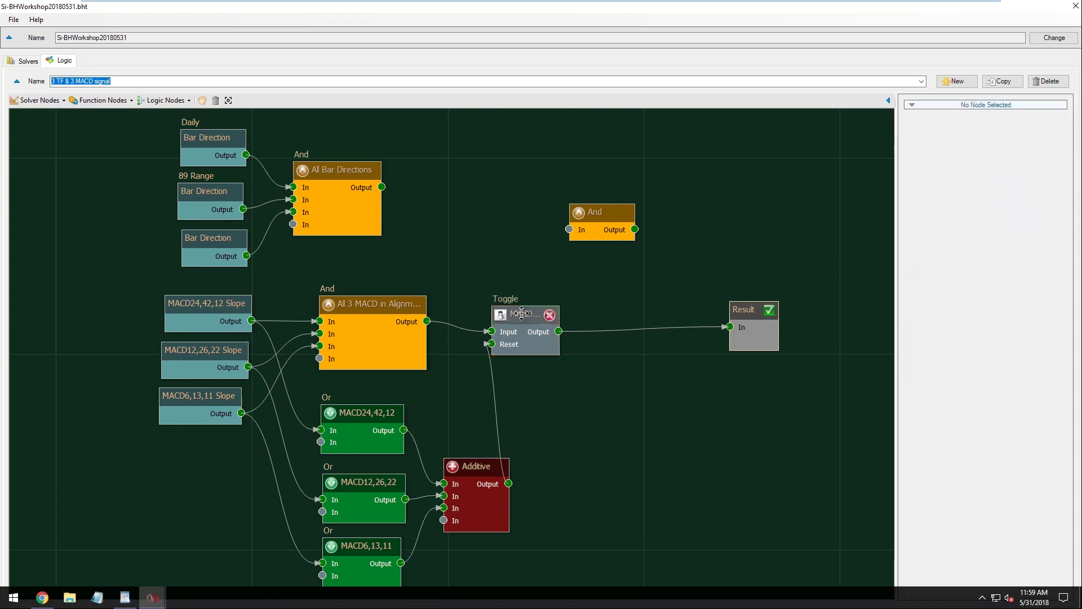
{"action": "left_click", "coordinate": [548, 319]}
{"action": "left_click_drag", "start_coordinate": [525, 320], "coordinate": [532, 321]}
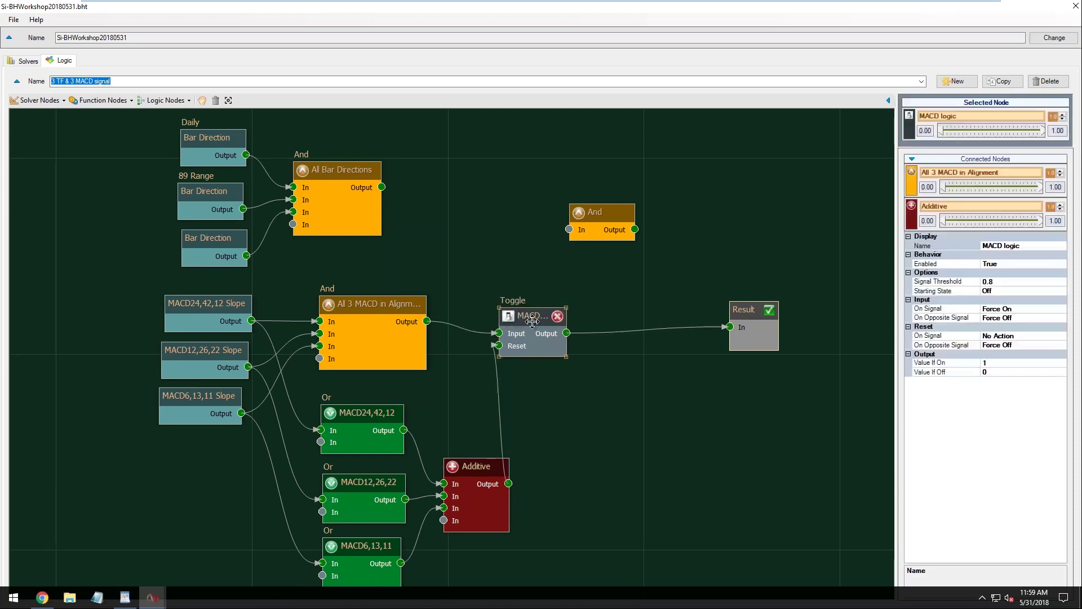
Move the three Or nodes and the Additive node together, closer beneath the All 3 MACD in Alignment node.
{"action": "left_click_drag", "start_coordinate": [475, 420], "coordinate": [367, 560]}
{"action": "left_click_drag", "start_coordinate": [496, 450], "coordinate": [465, 430]}
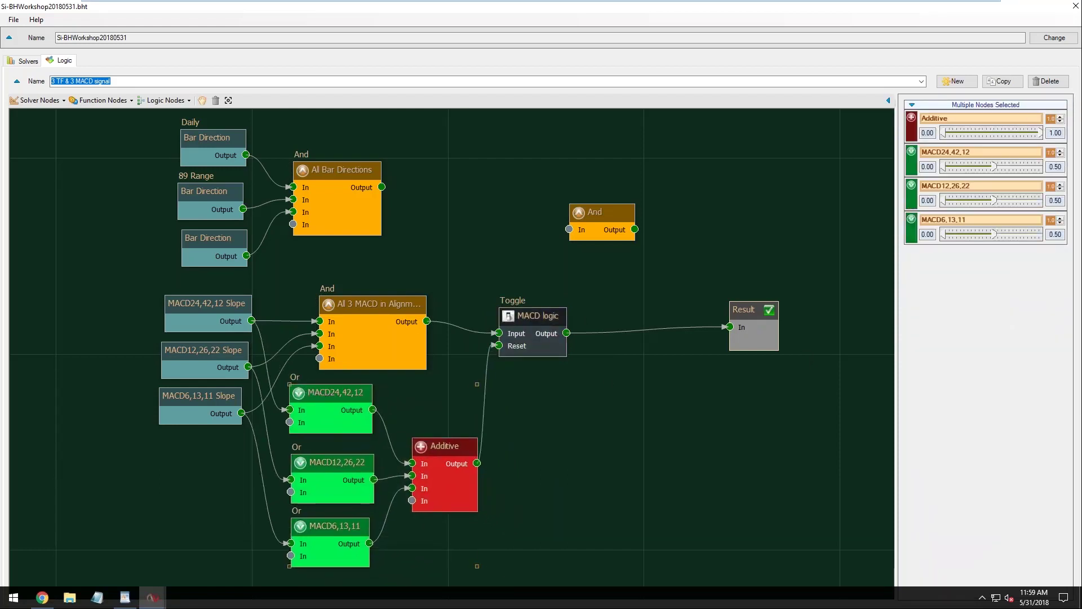
{"action": "left_click", "coordinate": [565, 423]}
Feed the All Bar Directions node into the spare And node and rename it All TF Bar Directions.
{"action": "left_click_drag", "start_coordinate": [589, 236], "coordinate": [633, 231]}
{"action": "left_click_drag", "start_coordinate": [387, 187], "coordinate": [613, 226]}
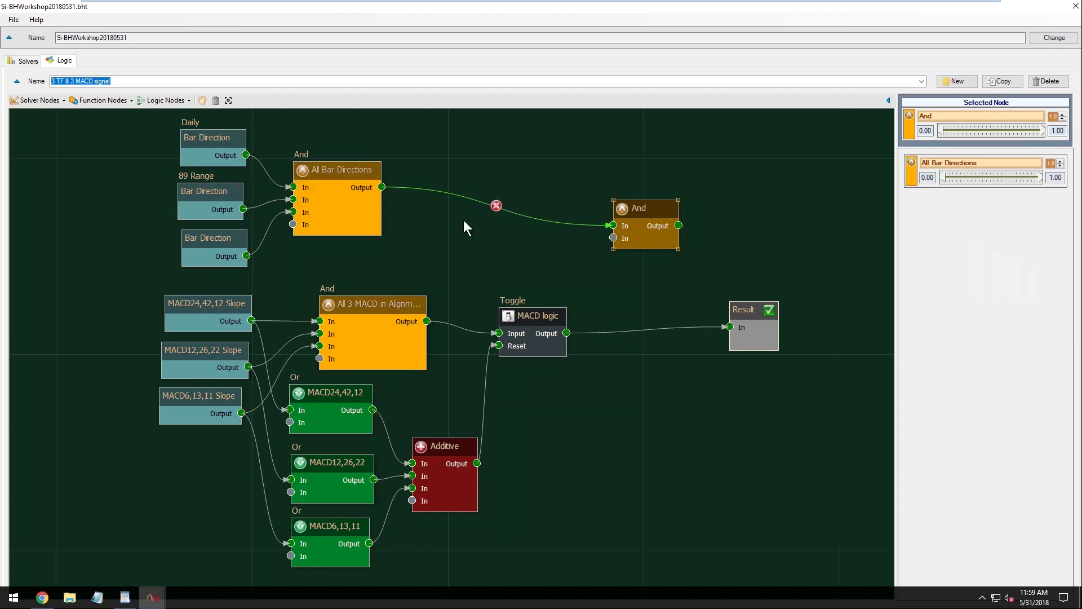
{"action": "left_click", "coordinate": [361, 169]}
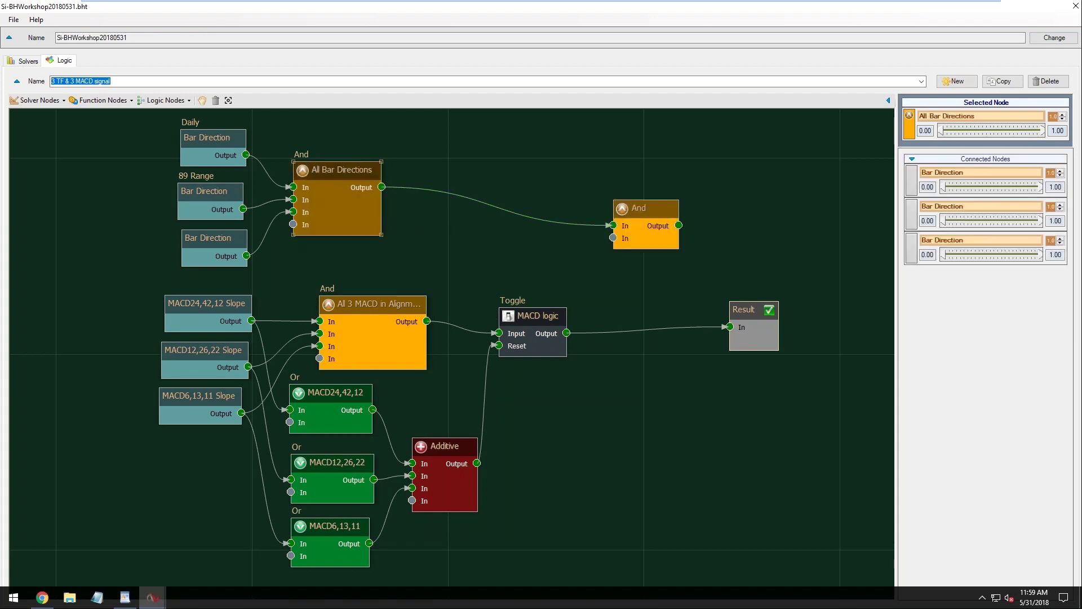
{"action": "type", "text": "TF"}
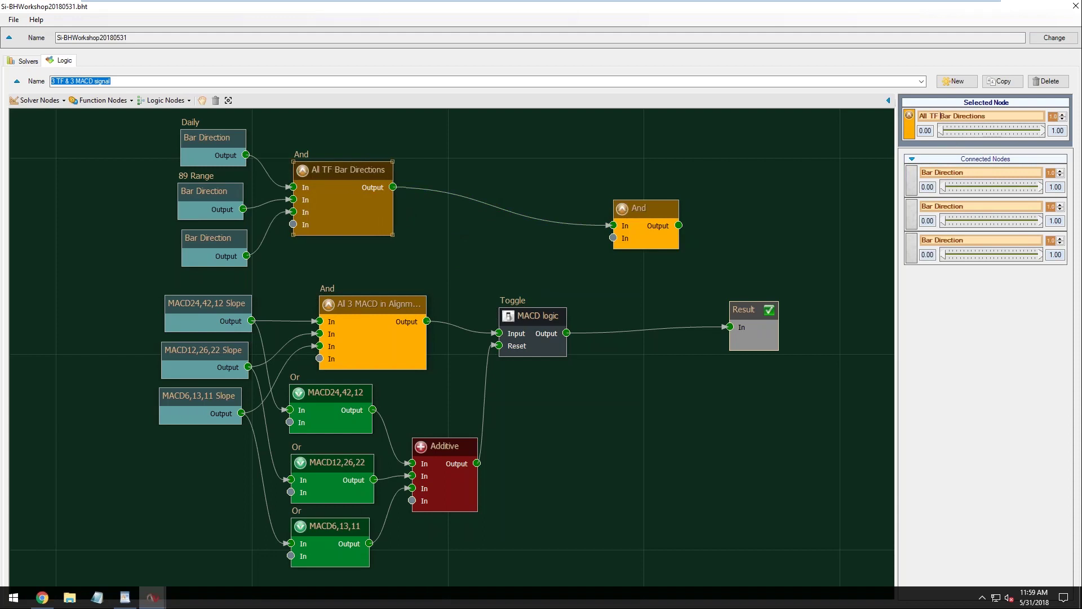
Connect MACD logic to the And node as a second input and feed the And into the Result node placed beside it.
{"action": "left_click_drag", "start_coordinate": [645, 213], "coordinate": [640, 237]}
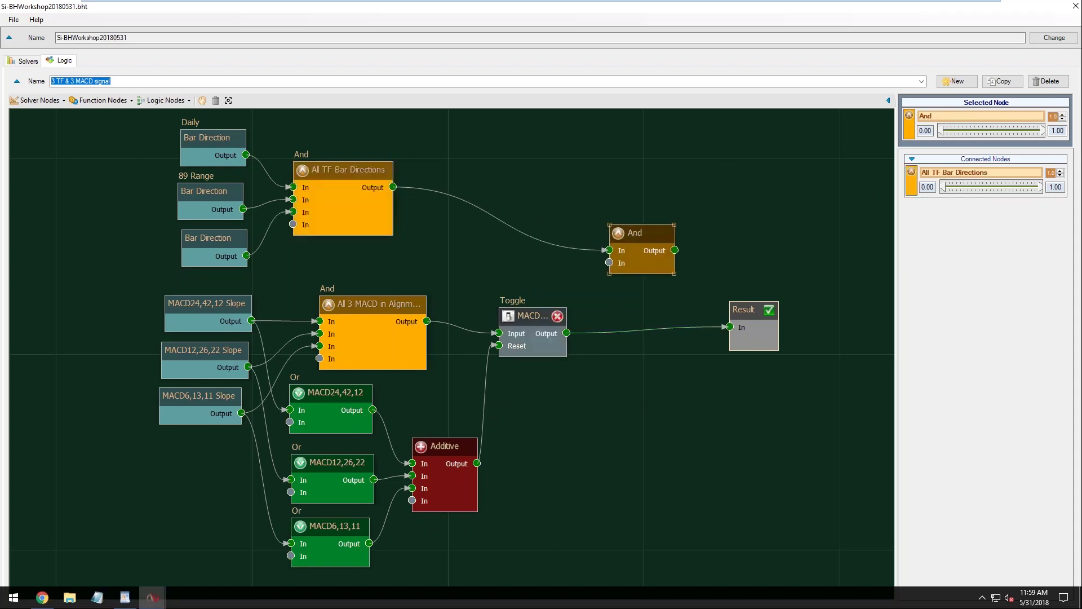
{"action": "left_click_drag", "start_coordinate": [567, 333], "coordinate": [609, 263]}
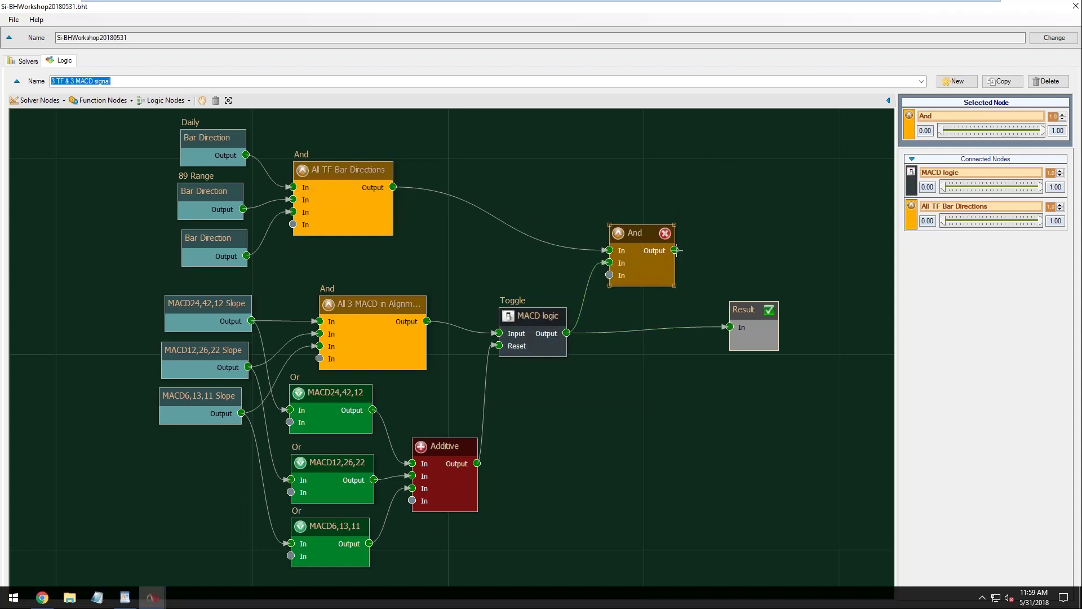
{"action": "left_click_drag", "start_coordinate": [674, 249], "coordinate": [716, 239]}
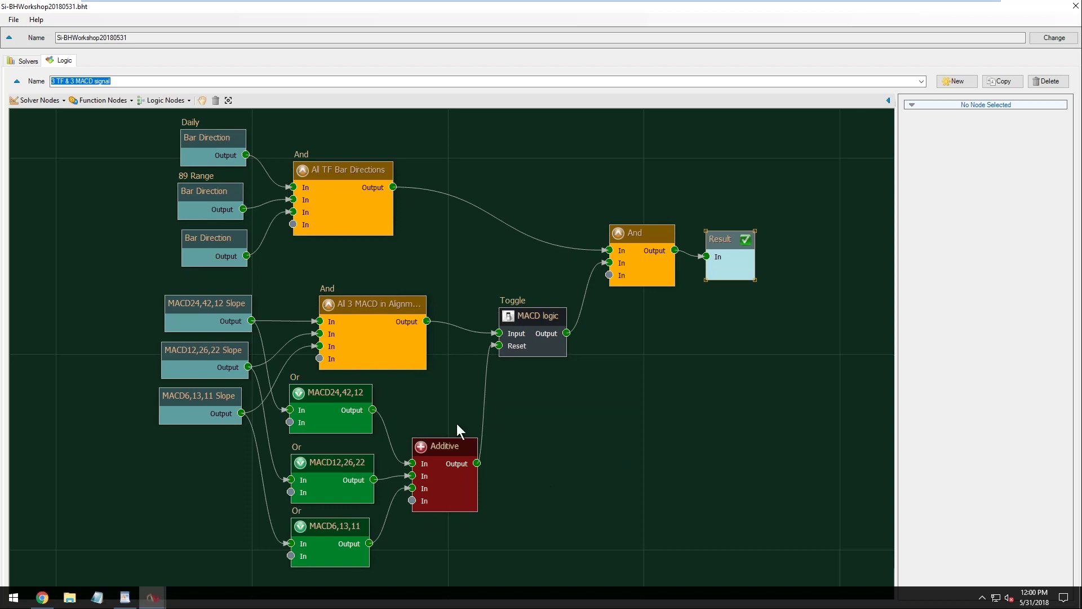
Review the output range limits of the Or nodes feeding Additive and compare them with the MACD24,42,12 Slope solver.
{"action": "left_click_drag", "start_coordinate": [406, 404], "coordinate": [340, 536]}
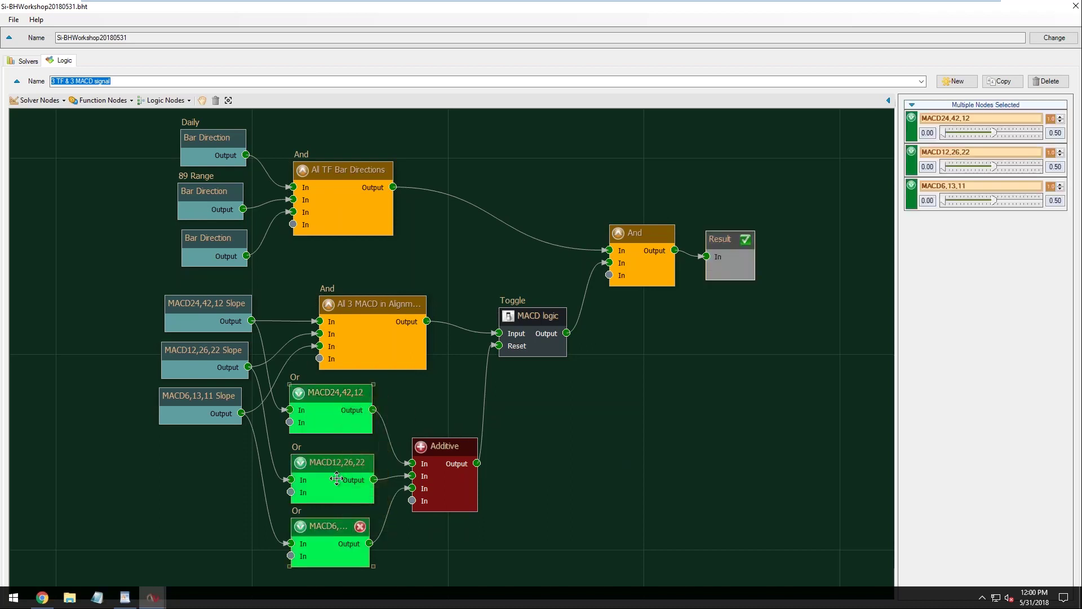
{"action": "left_click_drag", "start_coordinate": [330, 465], "coordinate": [335, 468]}
{"action": "left_click", "coordinate": [569, 493]}
{"action": "left_click", "coordinate": [443, 448]}
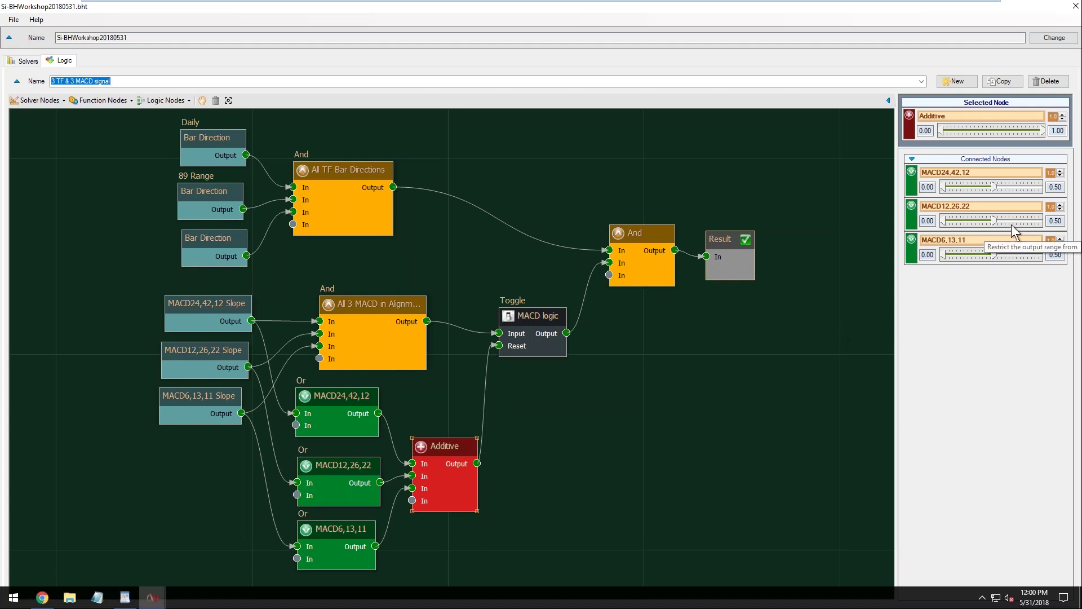
{"action": "left_click_drag", "start_coordinate": [1063, 221], "coordinate": [1050, 220]}
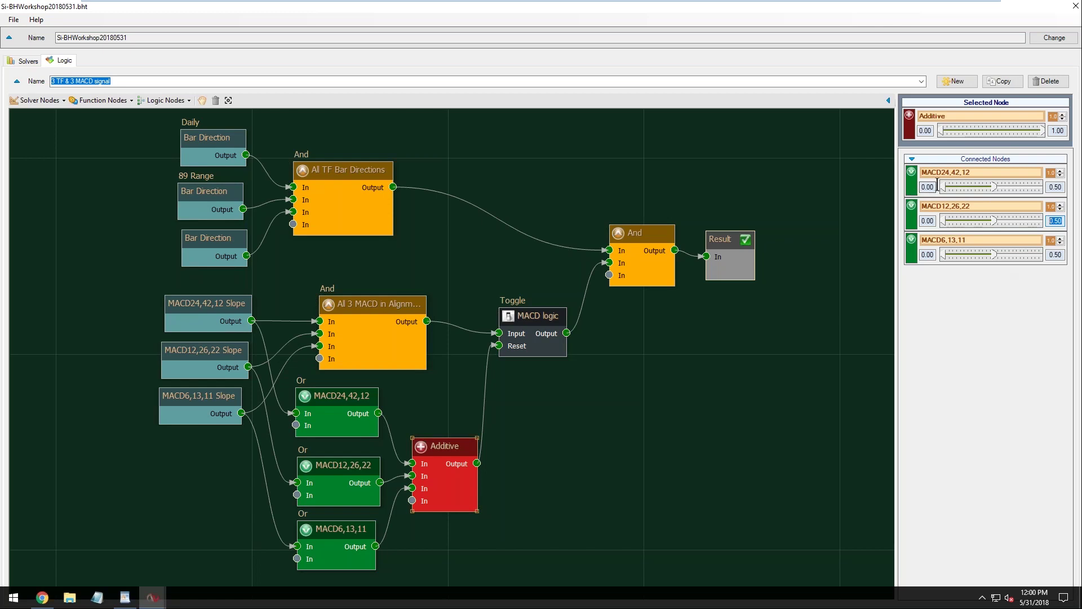
{"action": "left_click_drag", "start_coordinate": [975, 172], "coordinate": [921, 172]}
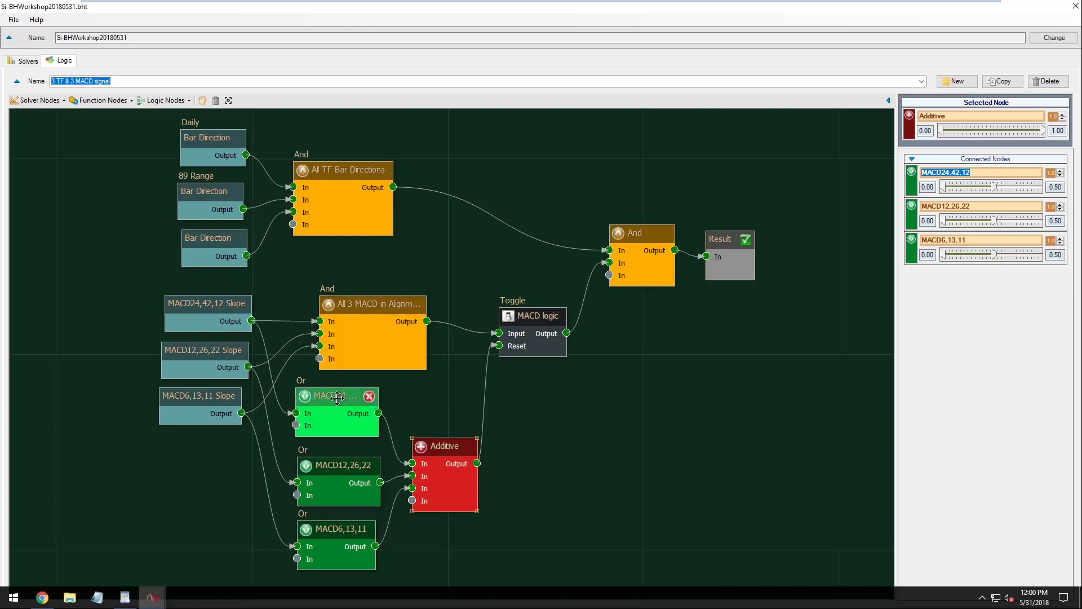
{"action": "left_click_drag", "start_coordinate": [337, 397], "coordinate": [338, 403]}
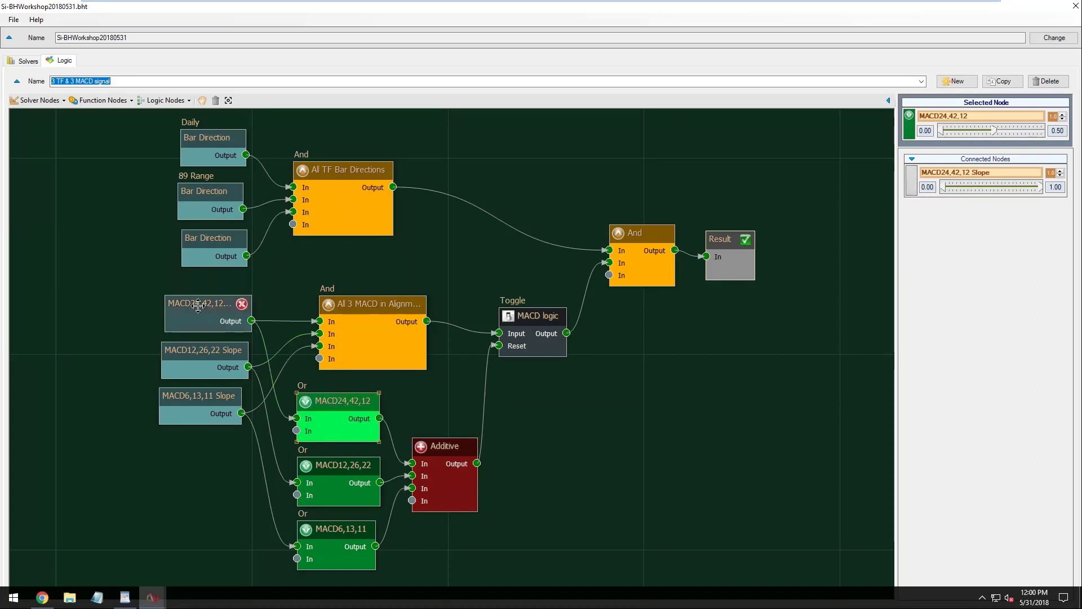
{"action": "left_click", "coordinate": [198, 305]}
{"action": "left_click_drag", "start_coordinate": [198, 305], "coordinate": [194, 303]}
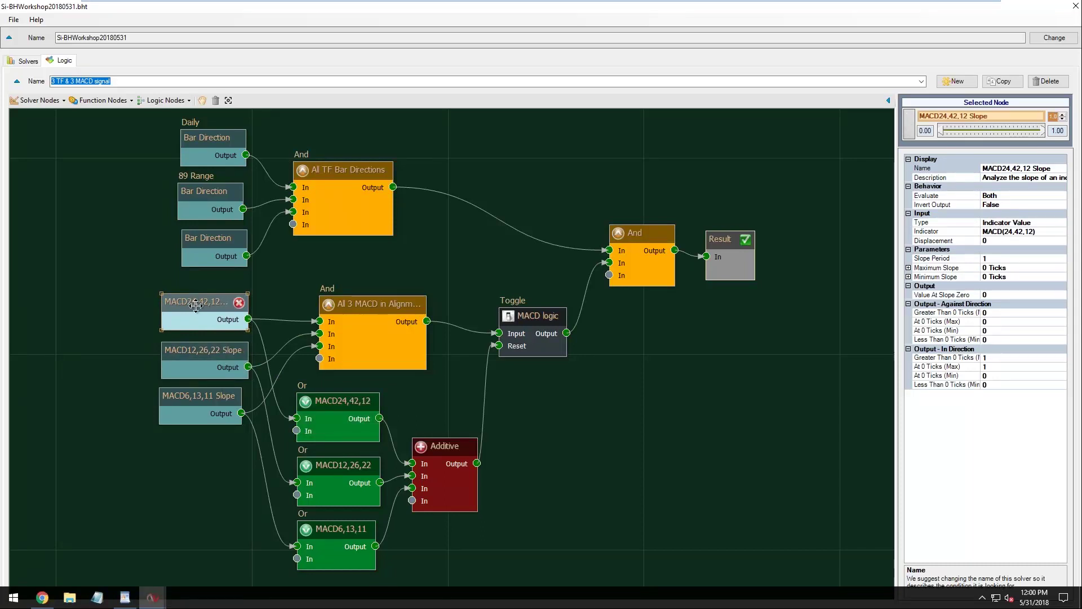
{"action": "left_click_drag", "start_coordinate": [440, 458], "coordinate": [443, 458]}
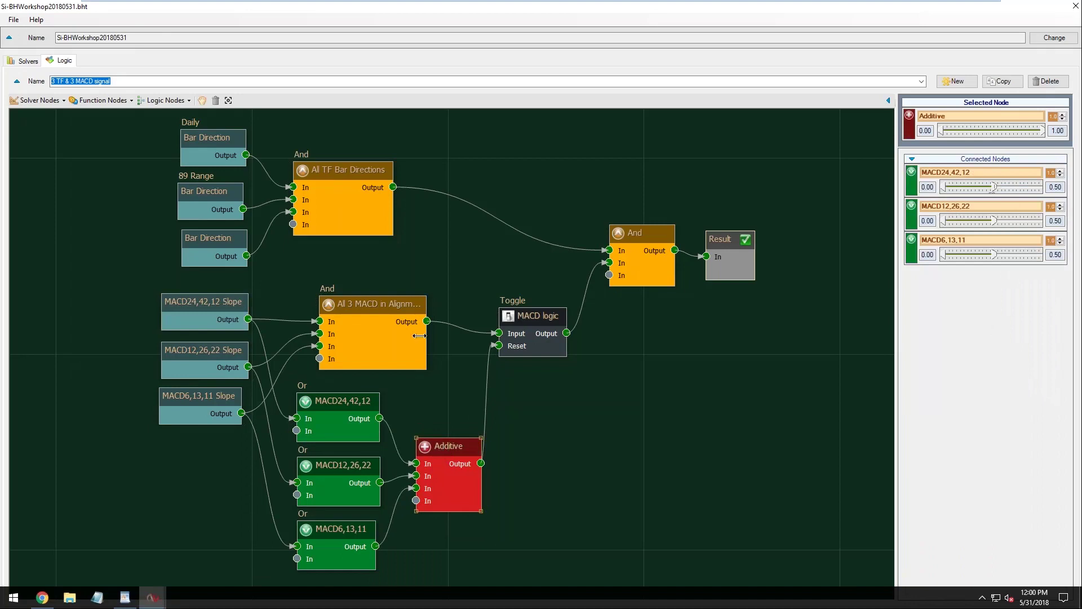
Align the three MACD Slope solvers and move the All 3 MACD in Alignment node above the Or nodes.
{"action": "mouse_move", "coordinate": [188, 309]}
{"action": "left_mouse_down"}
{"action": "mouse_move", "coordinate": [194, 302]}
{"action": "mouse_move", "coordinate": [179, 303]}
{"action": "left_mouse_up"}
{"action": "left_click_drag", "start_coordinate": [211, 456], "coordinate": [194, 361]}
{"action": "left_click", "coordinate": [168, 314], "text": "ctrl"}
{"action": "left_click_drag", "start_coordinate": [169, 314], "coordinate": [179, 312]}
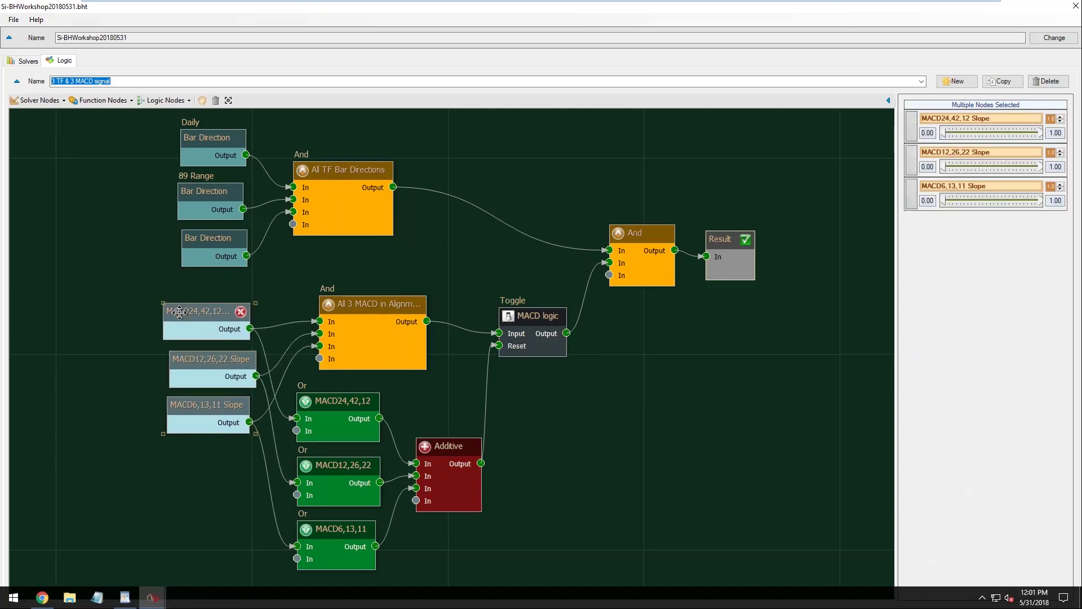
{"action": "left_click", "coordinate": [372, 361]}
{"action": "left_click_drag", "start_coordinate": [381, 296], "coordinate": [344, 304]}
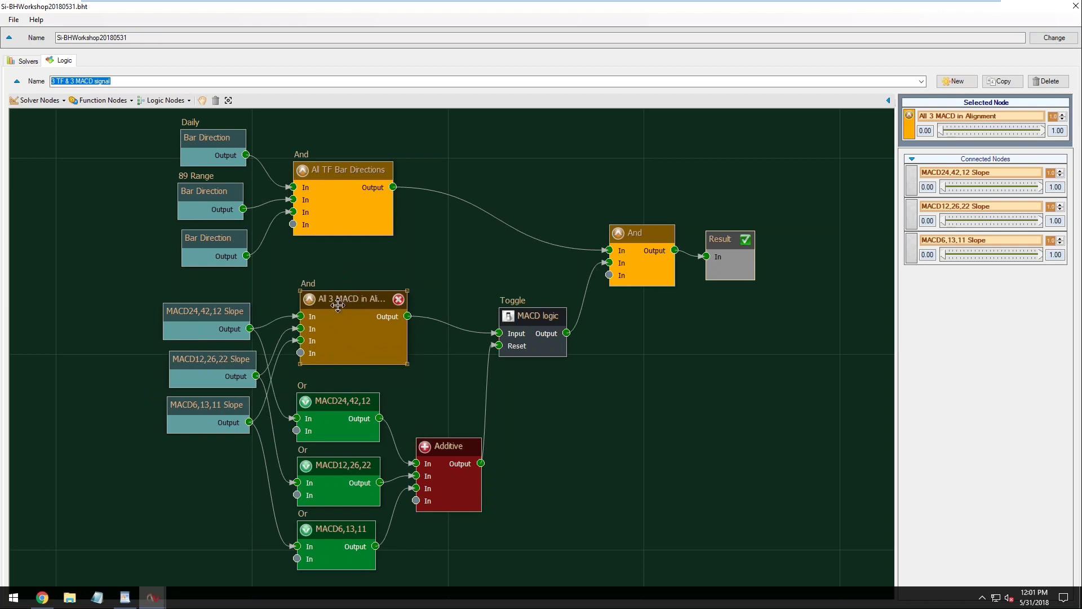
{"action": "left_click_drag", "start_coordinate": [203, 365], "coordinate": [200, 365]}
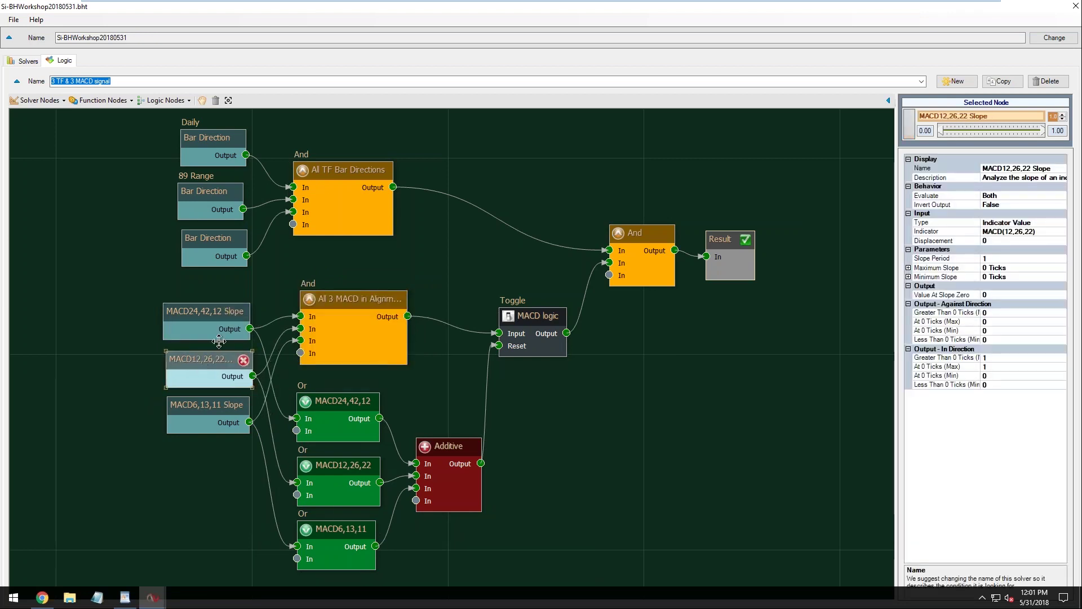
{"action": "mouse_move", "coordinate": [200, 315]}
{"action": "left_mouse_down"}
{"action": "mouse_move", "coordinate": [207, 309]}
{"action": "mouse_move", "coordinate": [201, 314]}
{"action": "left_mouse_up"}
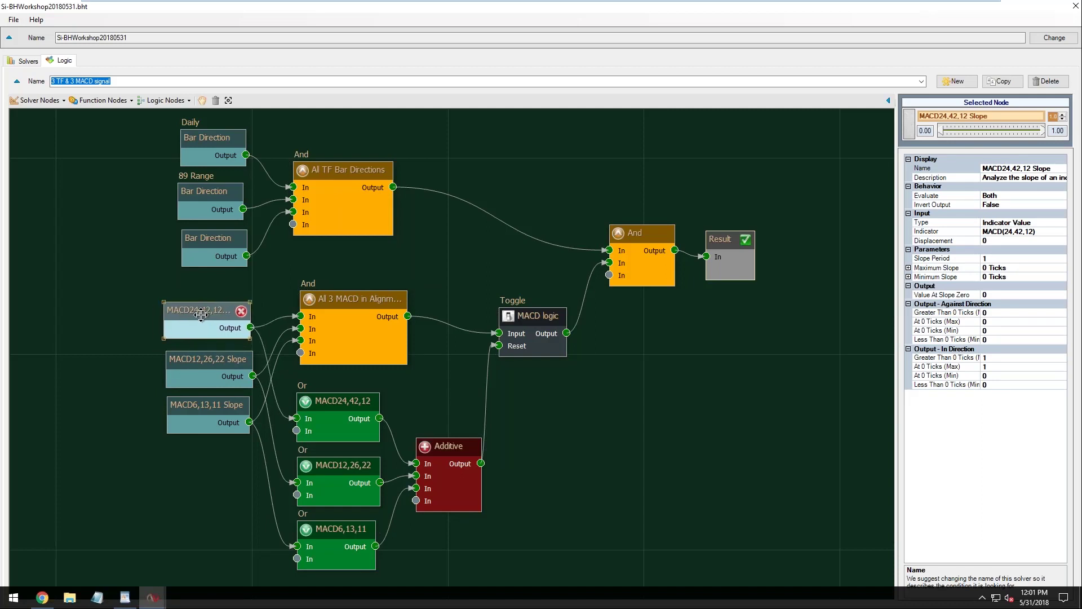
Examine the output range limits of the solvers feeding All 3 MACD in Alignment, particularly the MACD24,42,12 Slope maximum.
{"action": "left_click", "coordinate": [340, 303]}
{"action": "left_click_drag", "start_coordinate": [339, 303], "coordinate": [336, 299]}
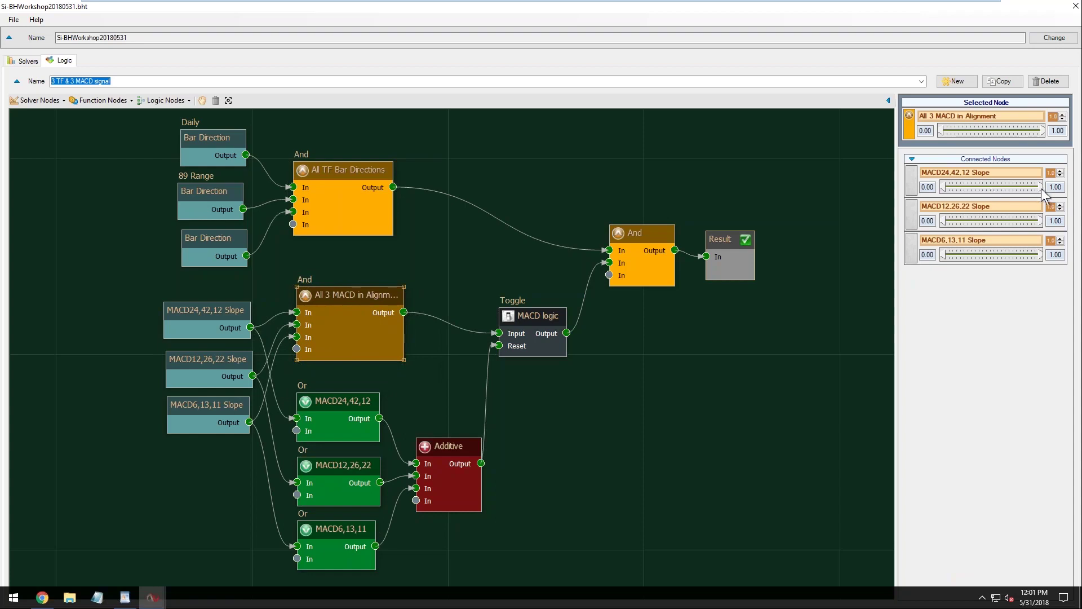
{"action": "left_click_drag", "start_coordinate": [196, 304], "coordinate": [206, 314]}
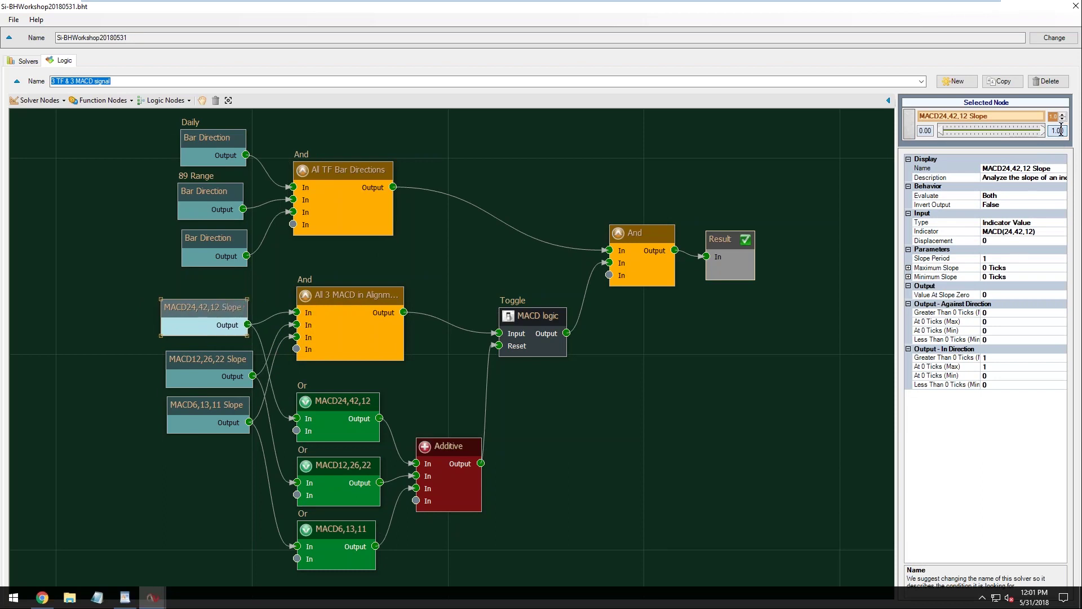
{"action": "left_click_drag", "start_coordinate": [1063, 132], "coordinate": [1051, 133]}
{"action": "left_click_drag", "start_coordinate": [990, 116], "coordinate": [914, 117]}
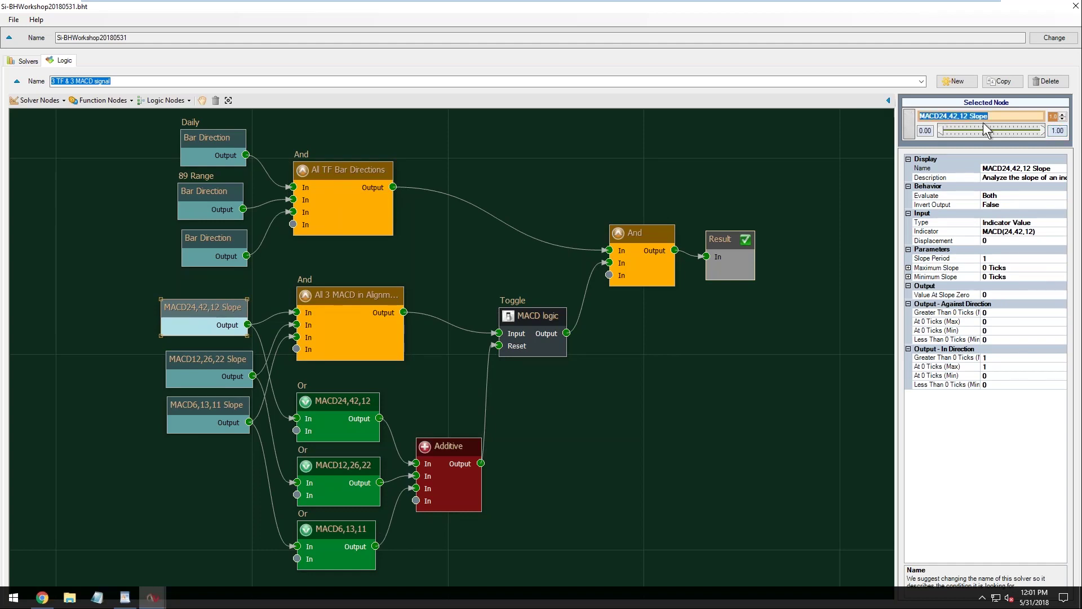
{"action": "left_click", "coordinate": [1052, 130]}
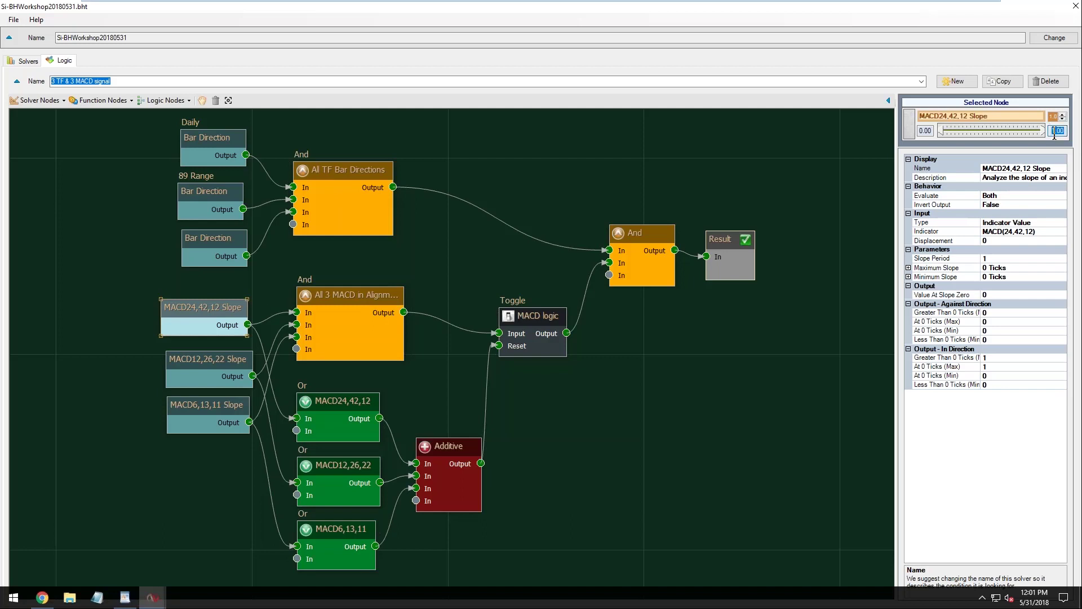
Compare the output range limits of the MACD24,42,12 Slope solver, the MACD24,42,12 Or node and the nodes feeding Additive.
{"action": "left_click", "coordinate": [202, 310]}
{"action": "left_click_drag", "start_coordinate": [202, 309], "coordinate": [202, 311]}
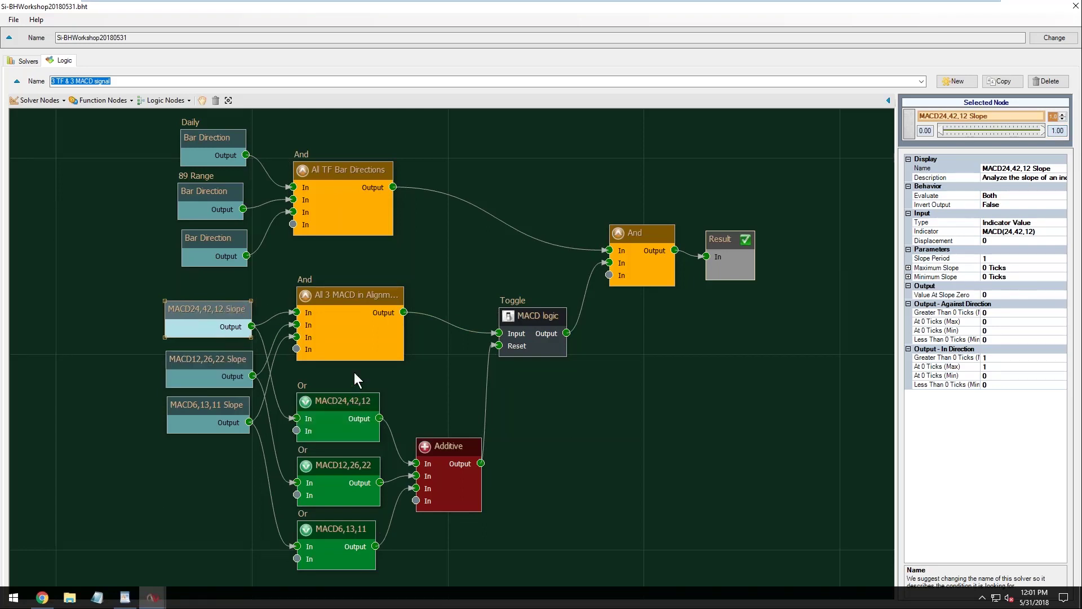
{"action": "left_click_drag", "start_coordinate": [336, 403], "coordinate": [333, 399]}
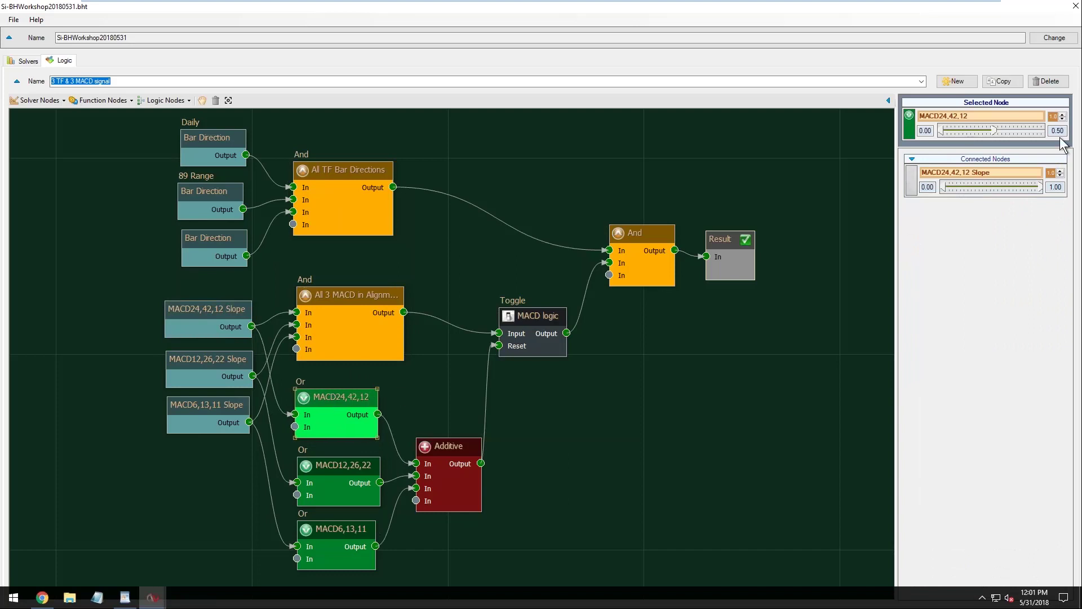
{"action": "left_click_drag", "start_coordinate": [1064, 130], "coordinate": [1050, 130]}
{"action": "left_click", "coordinate": [339, 397]}
{"action": "left_click_drag", "start_coordinate": [338, 397], "coordinate": [347, 384]}
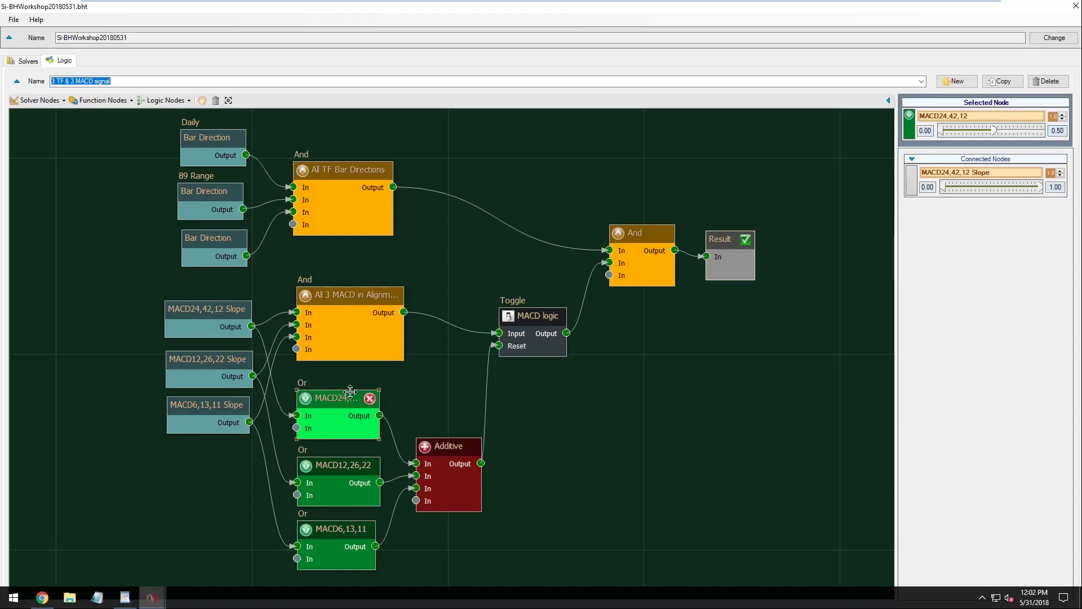
{"action": "left_click_drag", "start_coordinate": [1062, 131], "coordinate": [1052, 133]}
{"action": "left_click", "coordinate": [468, 438]}
{"action": "left_click_drag", "start_coordinate": [468, 437], "coordinate": [441, 449]}
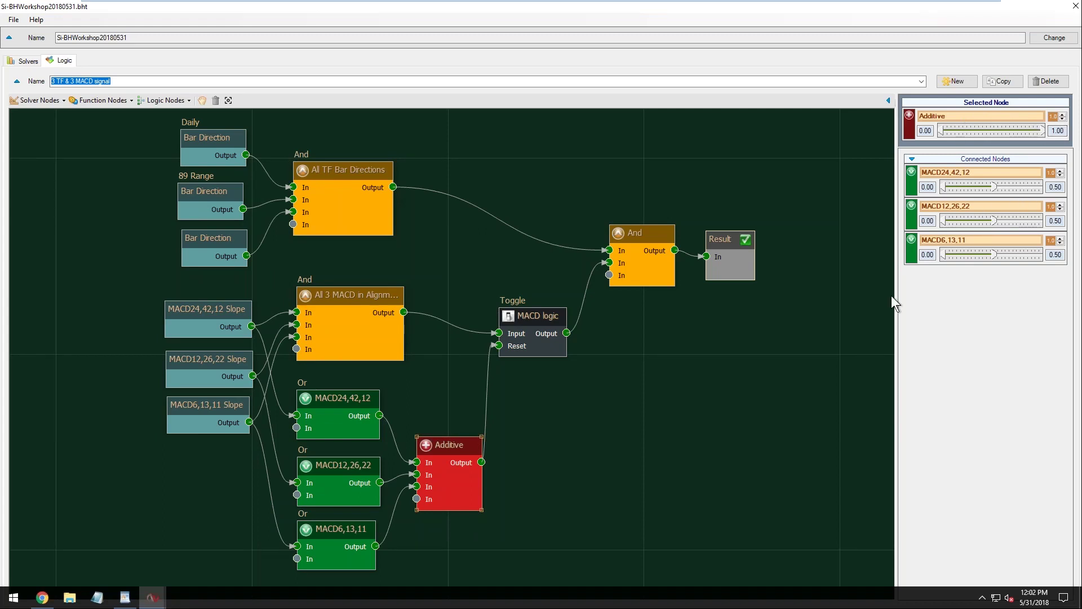
Set the maximum output of MACD24,42,12 Slope, an input of the All MACD in Alignment node, to .5.
{"action": "mouse_move", "coordinate": [338, 298]}
{"action": "mouse_move", "coordinate": [338, 299]}
{"action": "left_mouse_down"}
{"action": "mouse_move", "coordinate": [349, 305]}
{"action": "mouse_move", "coordinate": [336, 302]}
{"action": "left_mouse_up"}
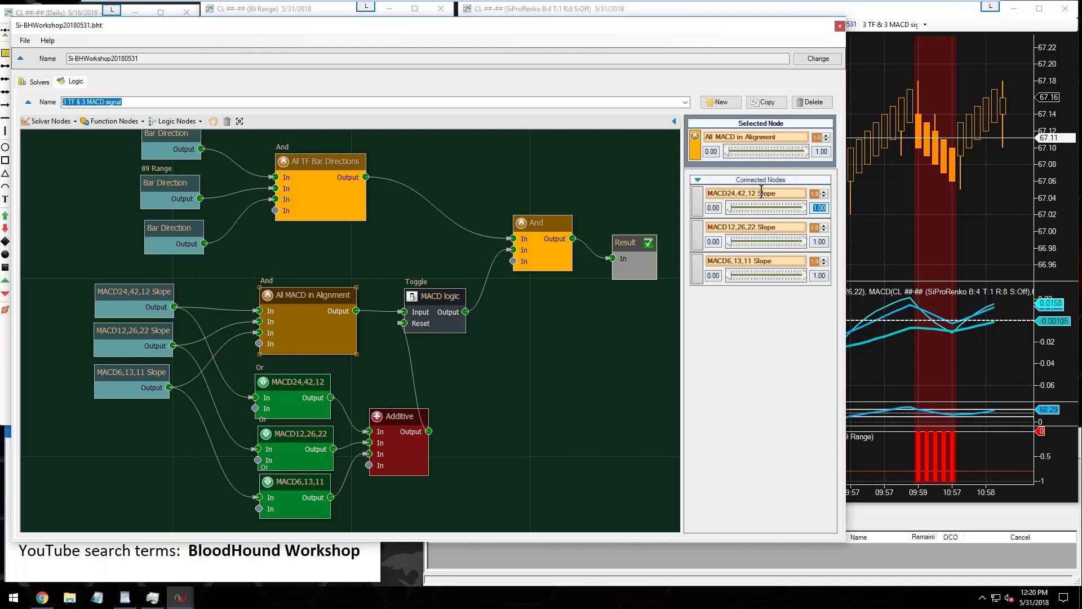
{"action": "key", "text": "BackSpace"}
{"action": "type", "text": ".5"}
{"action": "key", "text": "Return"}
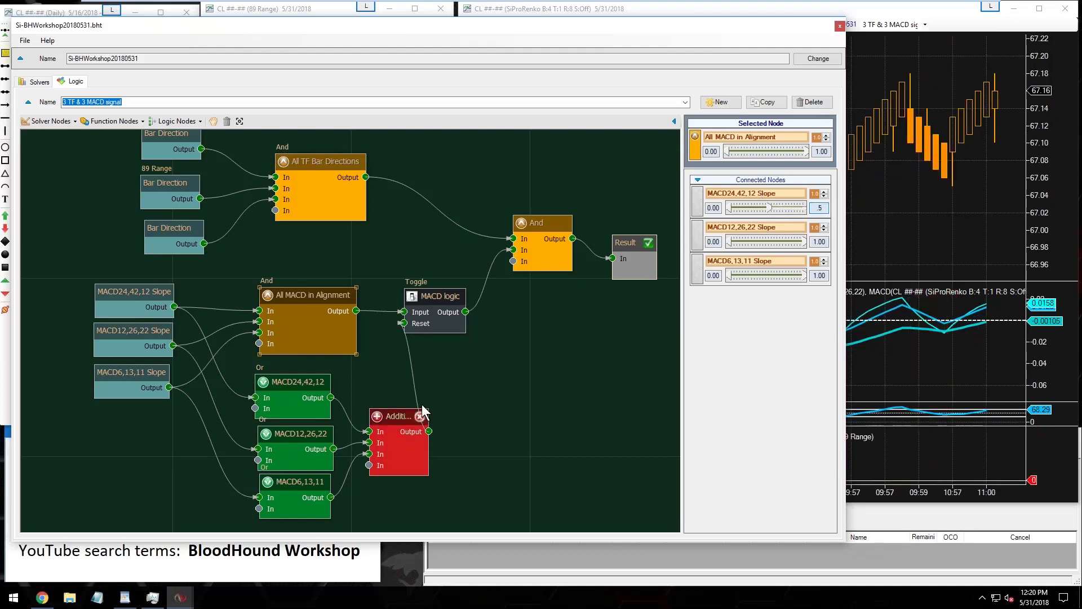
Check the maximum output limits of the three Or nodes connected to Additive.
{"action": "left_click_drag", "start_coordinate": [395, 420], "coordinate": [397, 420]}
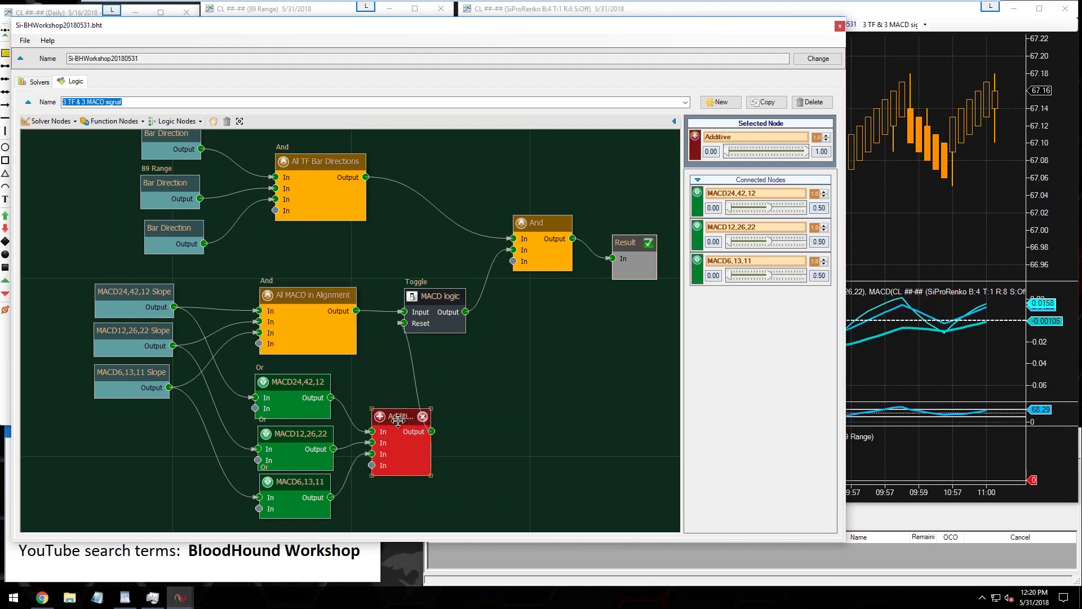
{"action": "double_click", "coordinate": [819, 208]}
{"action": "double_click", "coordinate": [819, 242]}
{"action": "double_click", "coordinate": [819, 275]}
Compare the output limits of the MACD24,42,12 Slope solver with those of the Additive and All MACD in Alignment nodes.
{"action": "left_click_drag", "start_coordinate": [404, 416], "coordinate": [407, 415]}
{"action": "left_click_drag", "start_coordinate": [256, 296], "coordinate": [249, 294]}
{"action": "mouse_move", "coordinate": [134, 293]}
{"action": "left_mouse_down"}
{"action": "mouse_move", "coordinate": [133, 283]}
{"action": "mouse_move", "coordinate": [134, 295]}
{"action": "mouse_move", "coordinate": [116, 290]}
{"action": "left_mouse_up"}
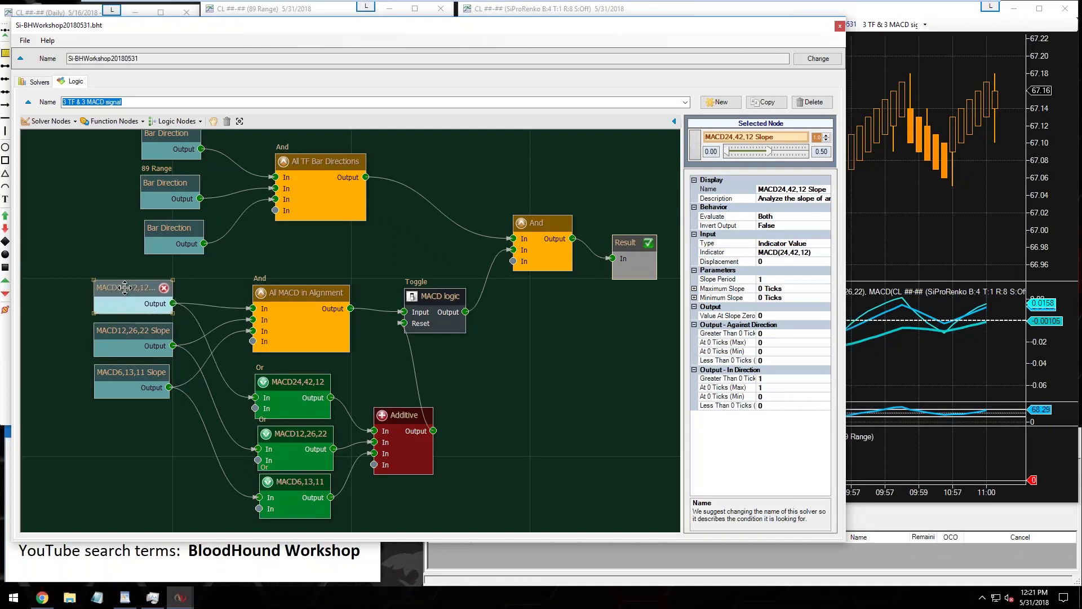
{"action": "key", "text": "ctrl+z"}
{"action": "key", "text": "ctrl+z"}
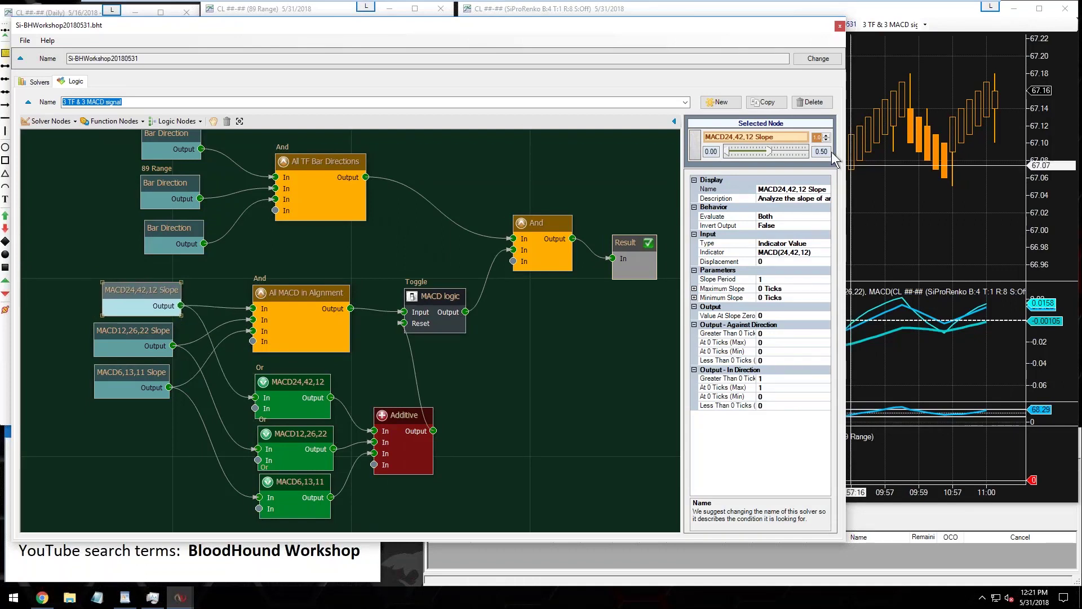
{"action": "left_click_drag", "start_coordinate": [827, 151], "coordinate": [812, 151]}
{"action": "left_click_drag", "start_coordinate": [405, 417], "coordinate": [407, 418]}
{"action": "left_click_drag", "start_coordinate": [128, 292], "coordinate": [129, 286]}
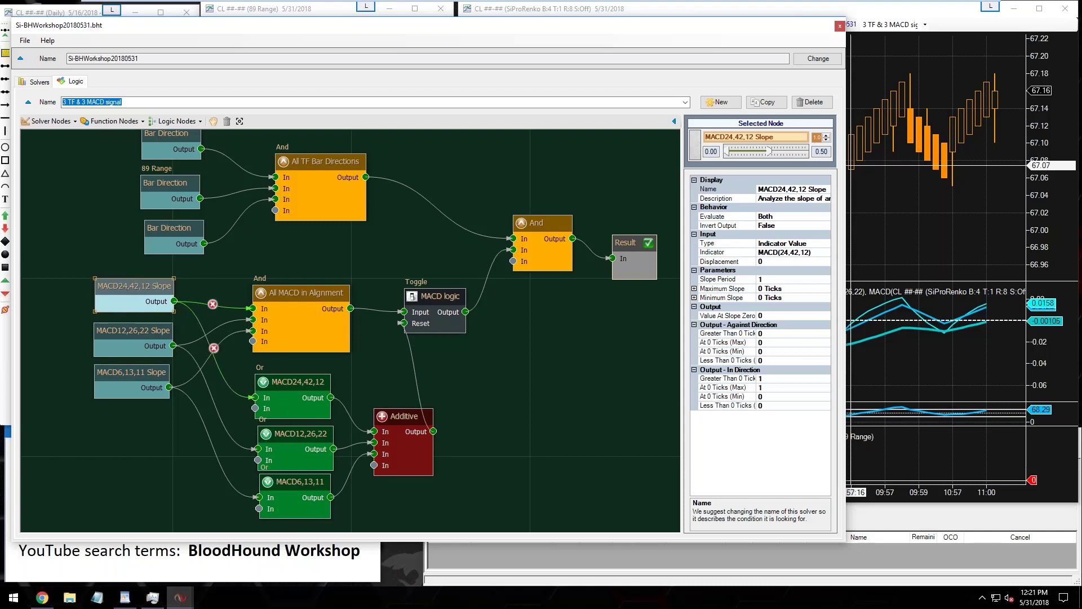
Move the Result node above All MACD in Alignment and feed MACD24,42,12 Slope directly into it.
{"action": "left_click", "coordinate": [634, 265]}
{"action": "left_click_drag", "start_coordinate": [634, 265], "coordinate": [345, 262]}
{"action": "left_click_drag", "start_coordinate": [174, 301], "coordinate": [288, 243]}
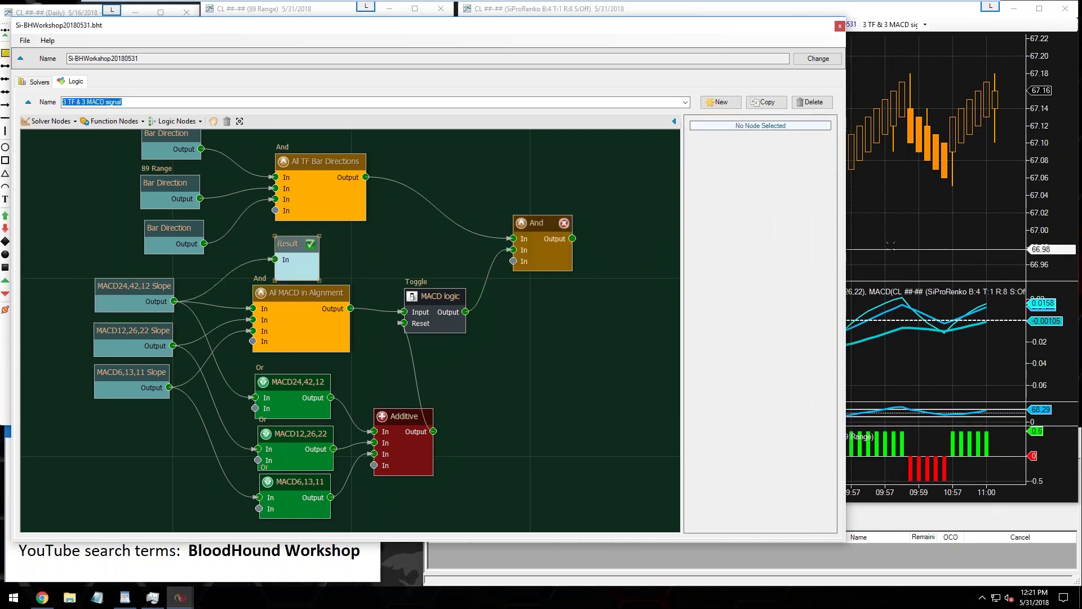
Compress the vertical scale of the BloodHound signal panel on the SiProRenko chart.
{"action": "left_click", "coordinate": [1061, 454]}
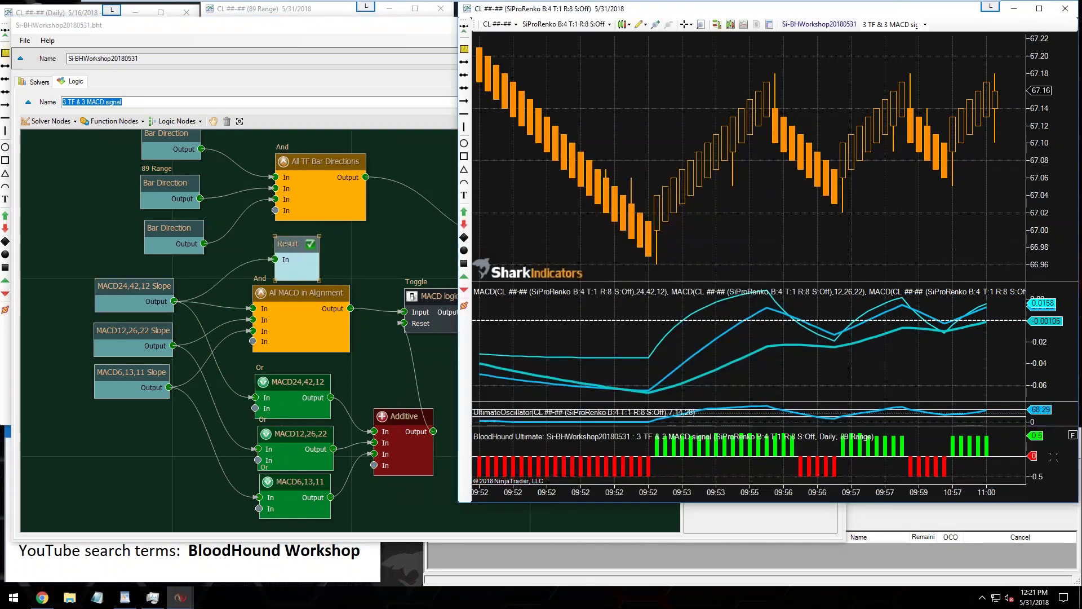
{"action": "left_click_drag", "start_coordinate": [1053, 444], "coordinate": [1055, 452]}
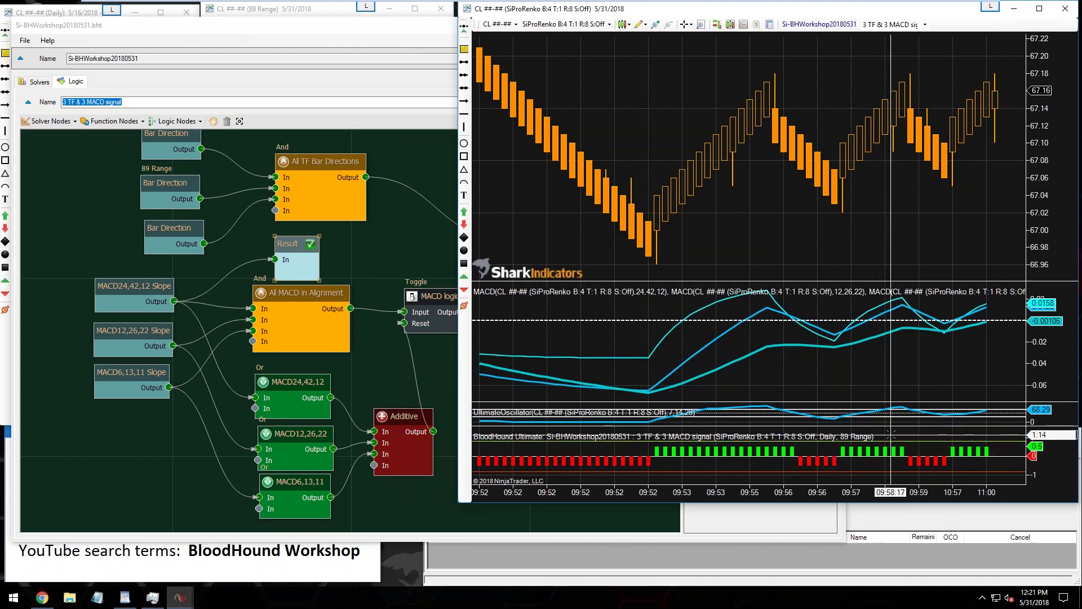
Review the output limits of the nodes connected to All MACD in Alignment, the MACD24,42,12 Or node and Additive.
{"action": "left_click_drag", "start_coordinate": [278, 293], "coordinate": [277, 297]}
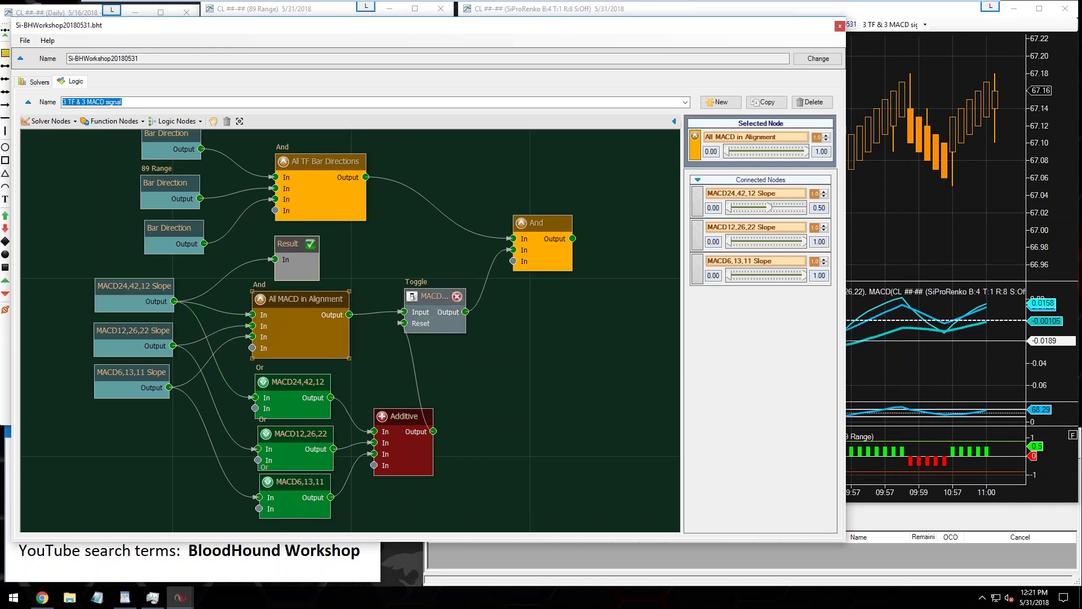
{"action": "left_click", "coordinate": [288, 383]}
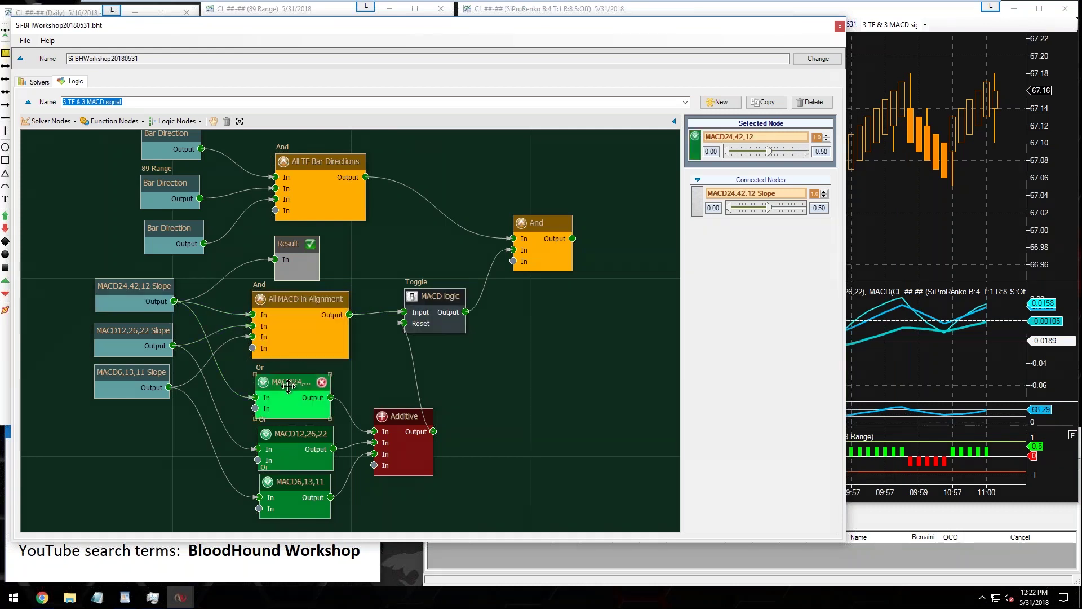
{"action": "left_click_drag", "start_coordinate": [288, 385], "coordinate": [290, 385]}
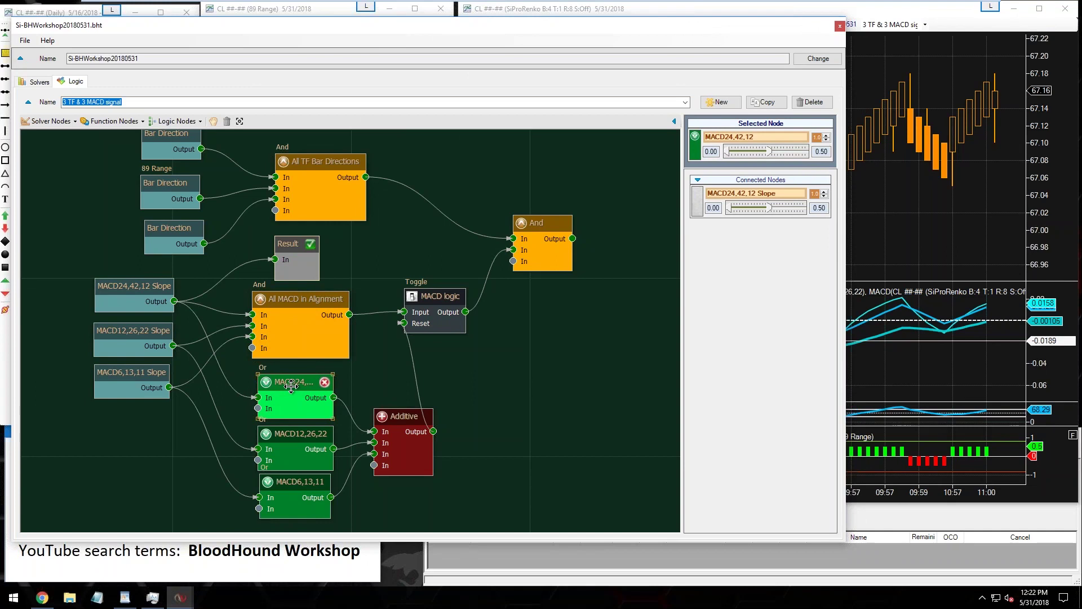
{"action": "double_click", "coordinate": [823, 208]}
{"action": "left_click_drag", "start_coordinate": [406, 416], "coordinate": [404, 422]}
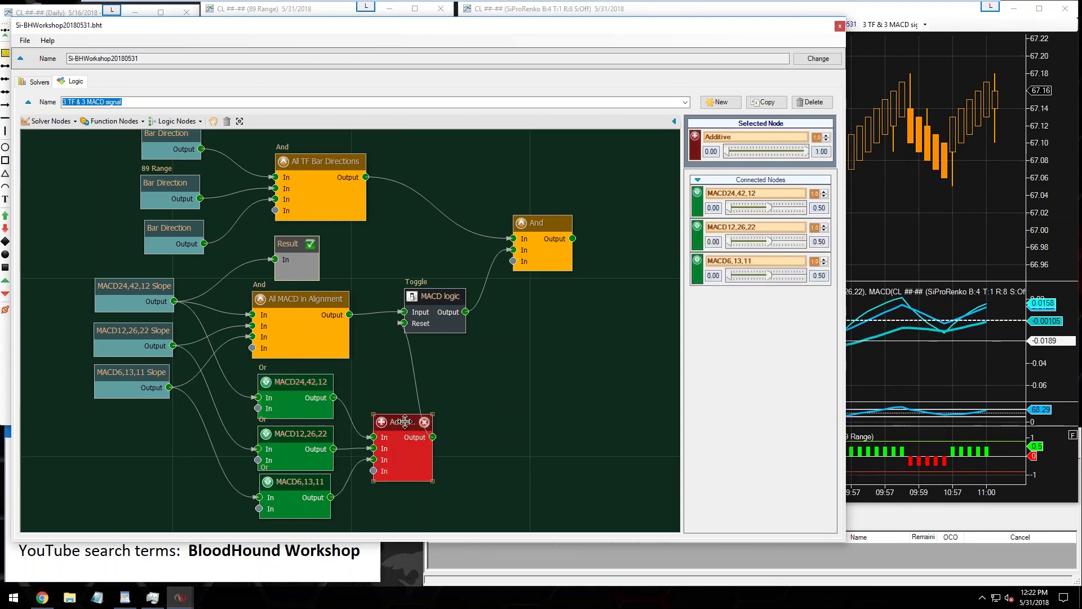
Set the MACD24,42,12 Slope solver's maximum output to 1 and inspect its signals on the SiProRenko chart.
{"action": "left_click", "coordinate": [129, 291]}
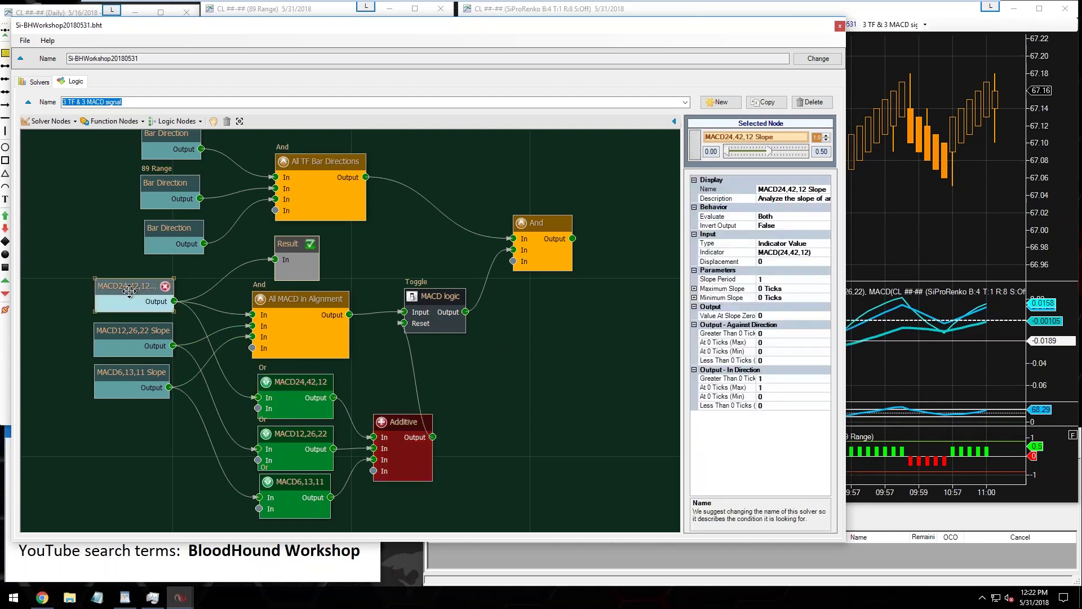
{"action": "left_click_drag", "start_coordinate": [129, 291], "coordinate": [129, 292]}
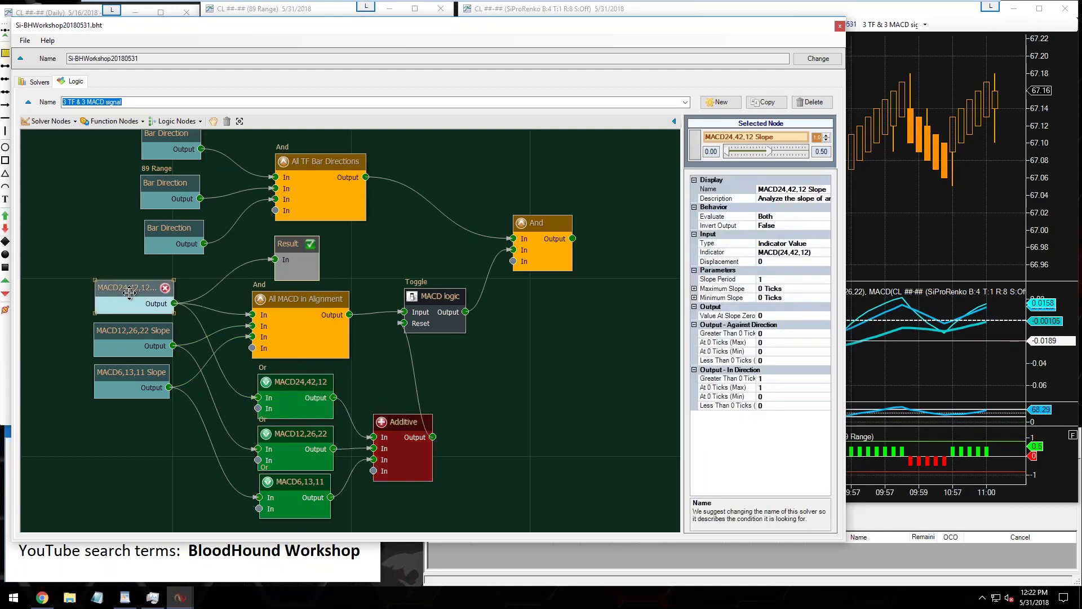
{"action": "double_click", "coordinate": [824, 155]}
{"action": "type", "text": "1"}
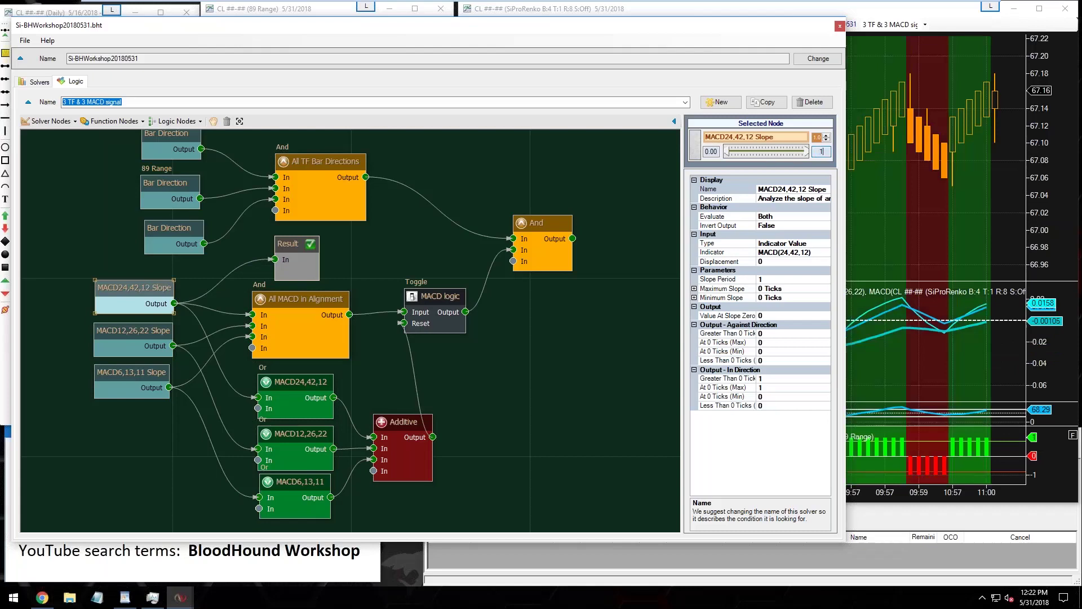
{"action": "left_click", "coordinate": [899, 447]}
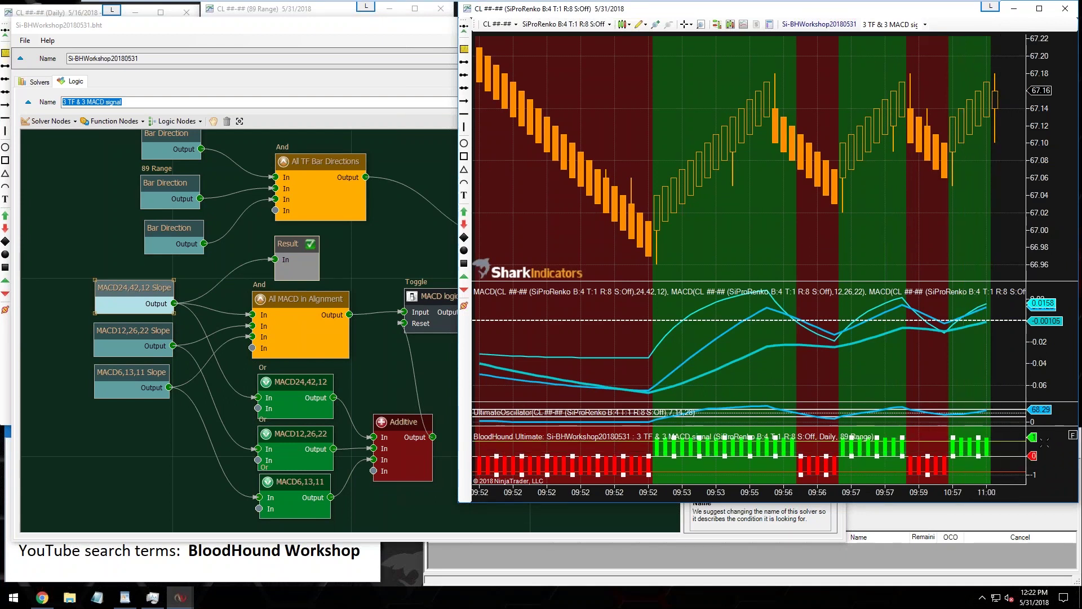
{"action": "left_click", "coordinate": [360, 264]}
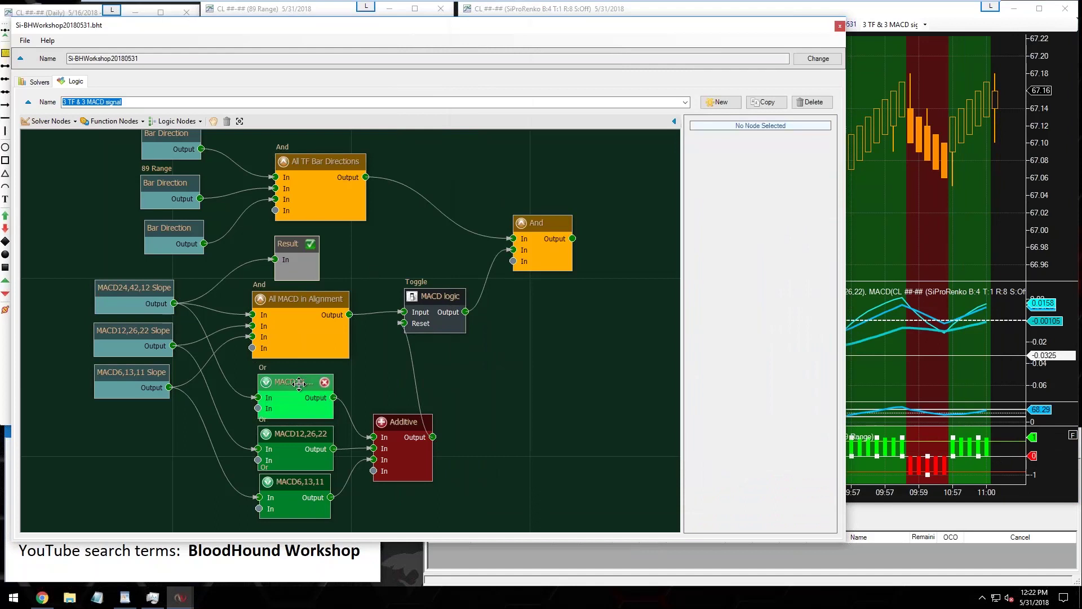
Shift the three MACD Or nodes together to line up under All MACD in Alignment.
{"action": "left_click_drag", "start_coordinate": [353, 375], "coordinate": [285, 483]}
{"action": "left_click", "coordinate": [497, 439]}
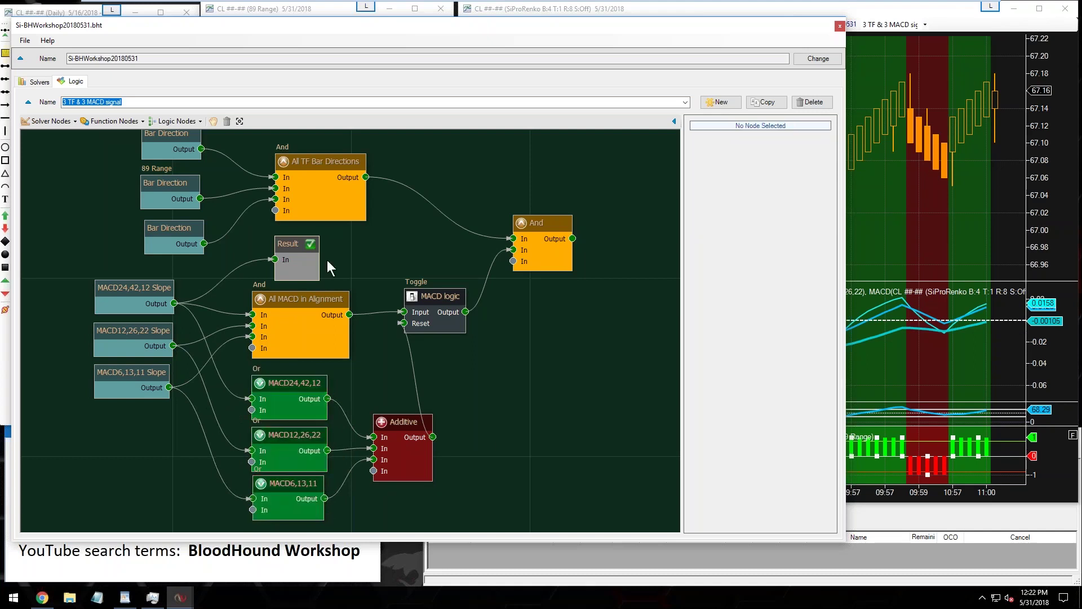
Move the Result node back beside the final And, connect the And output to it and tidy both nodes' placement.
{"action": "left_click_drag", "start_coordinate": [306, 252], "coordinate": [643, 251]}
{"action": "left_click_drag", "start_coordinate": [573, 238], "coordinate": [585, 244]}
{"action": "left_click", "coordinate": [551, 231]}
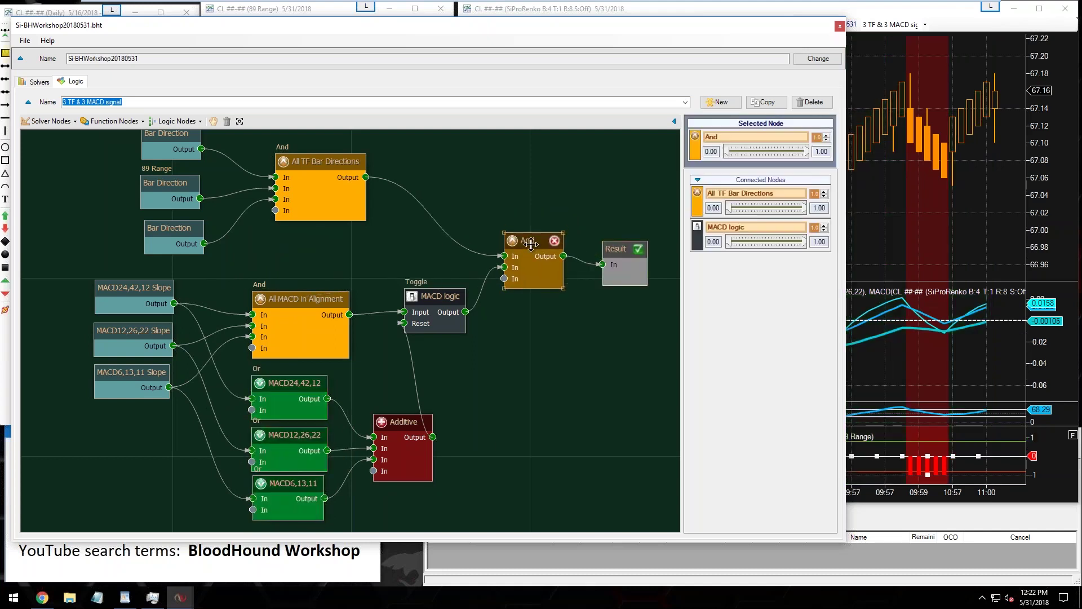
{"action": "left_click_drag", "start_coordinate": [551, 231], "coordinate": [538, 249]}
{"action": "left_click_drag", "start_coordinate": [628, 249], "coordinate": [611, 244]}
{"action": "left_click", "coordinate": [590, 326]}
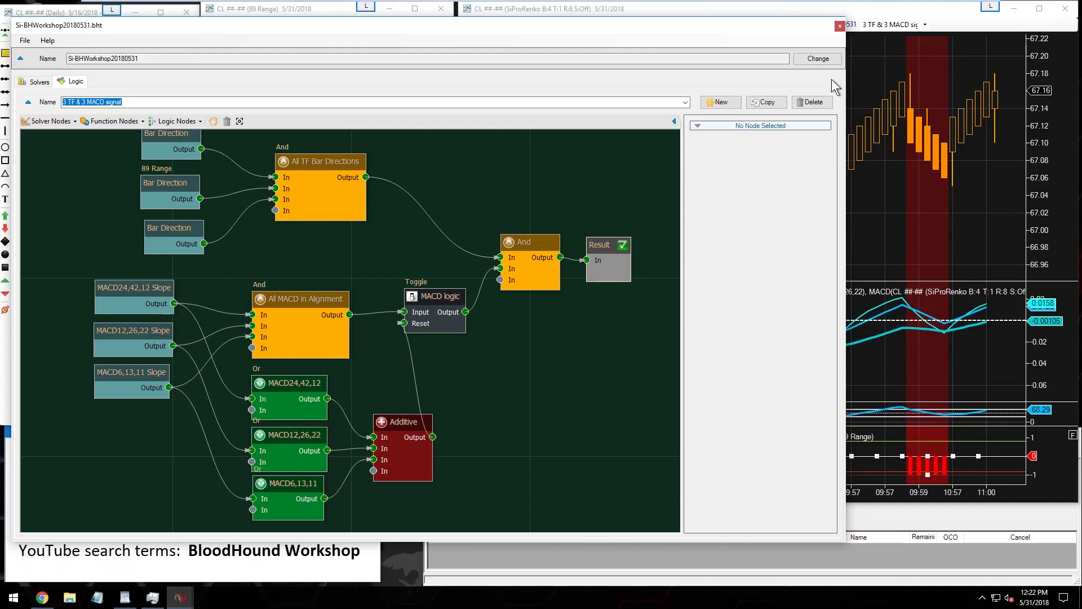
Close the logic editor and accept the BloodHound indicator's settings on the SiProRenko chart with Calculate on bar close at False.
{"action": "left_click", "coordinate": [840, 25]}
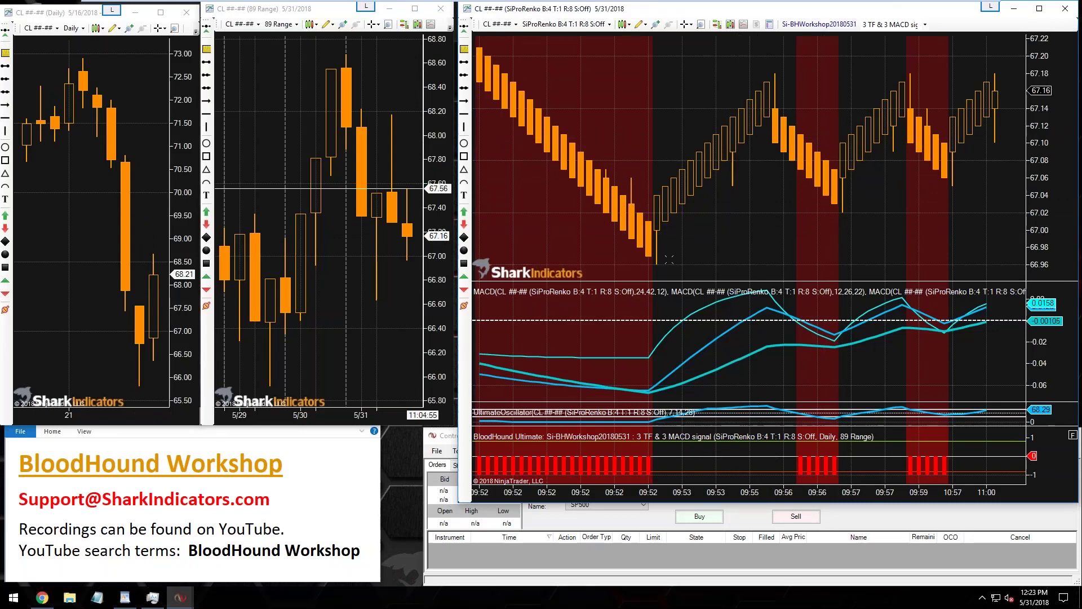
{"action": "double_click", "coordinate": [653, 464]}
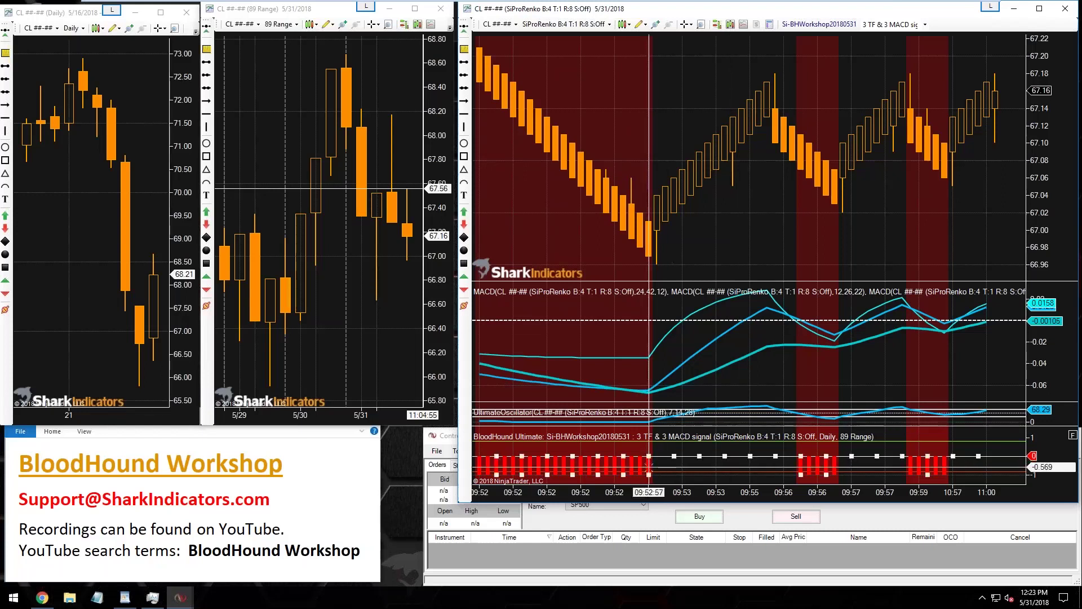
{"action": "left_click_drag", "start_coordinate": [798, 129], "coordinate": [517, 104]}
{"action": "left_click", "coordinate": [624, 232]}
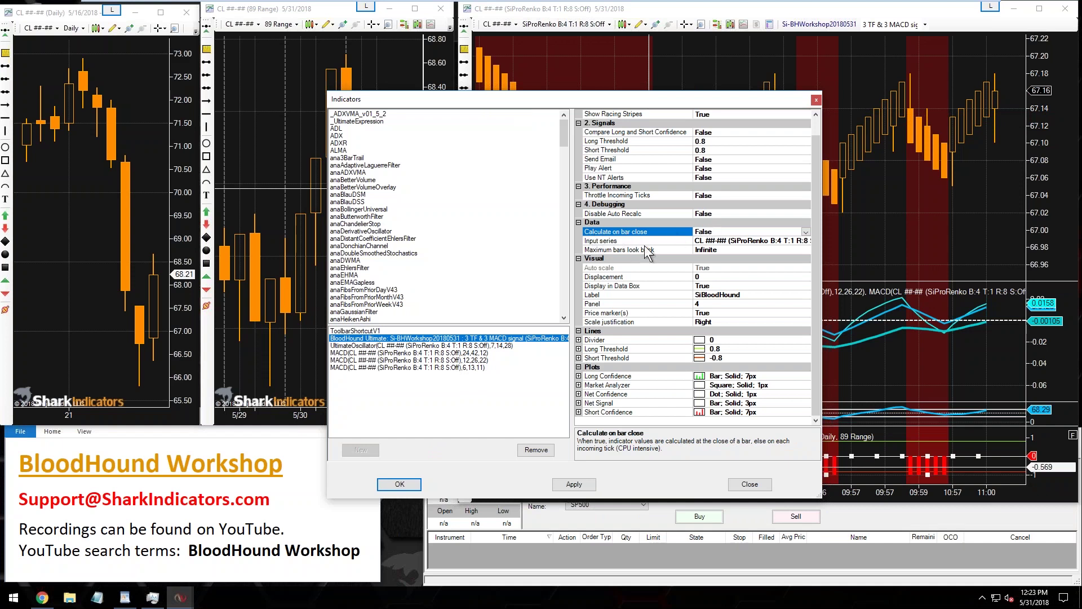
{"action": "left_click", "coordinate": [399, 484]}
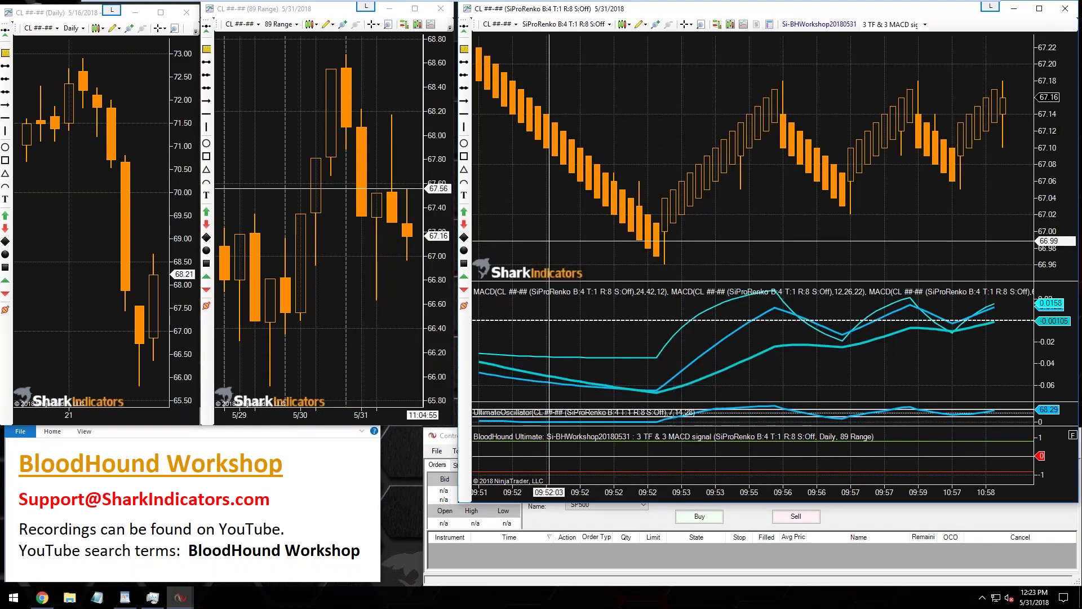
Move the 89 Range chart window slightly away from the Daily chart and link both charts with the red colour.
{"action": "left_click", "coordinate": [411, 276]}
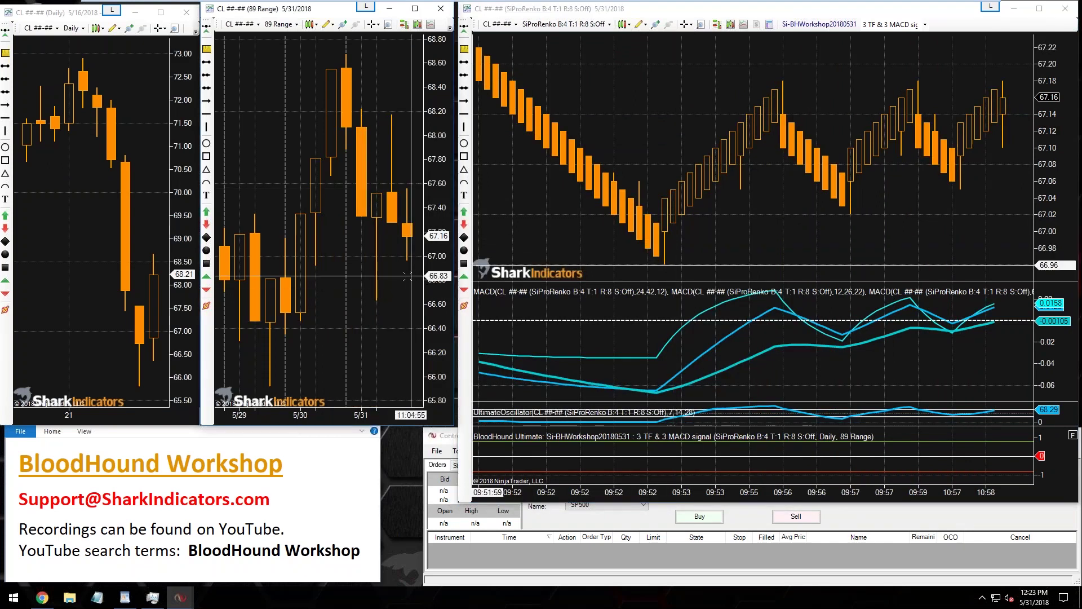
{"action": "left_click", "coordinate": [155, 289]}
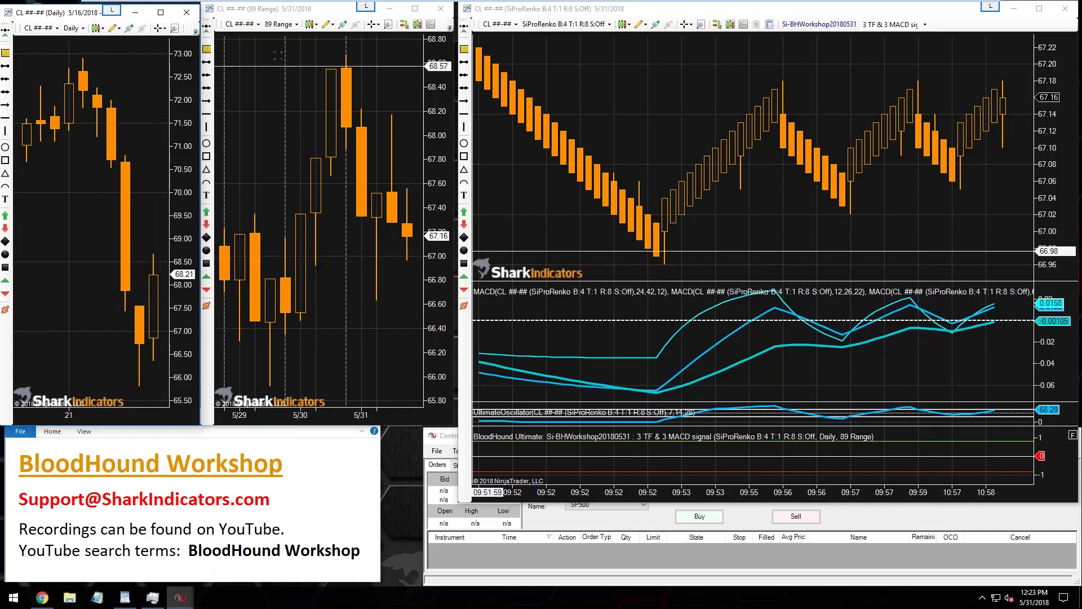
{"action": "left_click_drag", "start_coordinate": [275, 10], "coordinate": [299, 11]}
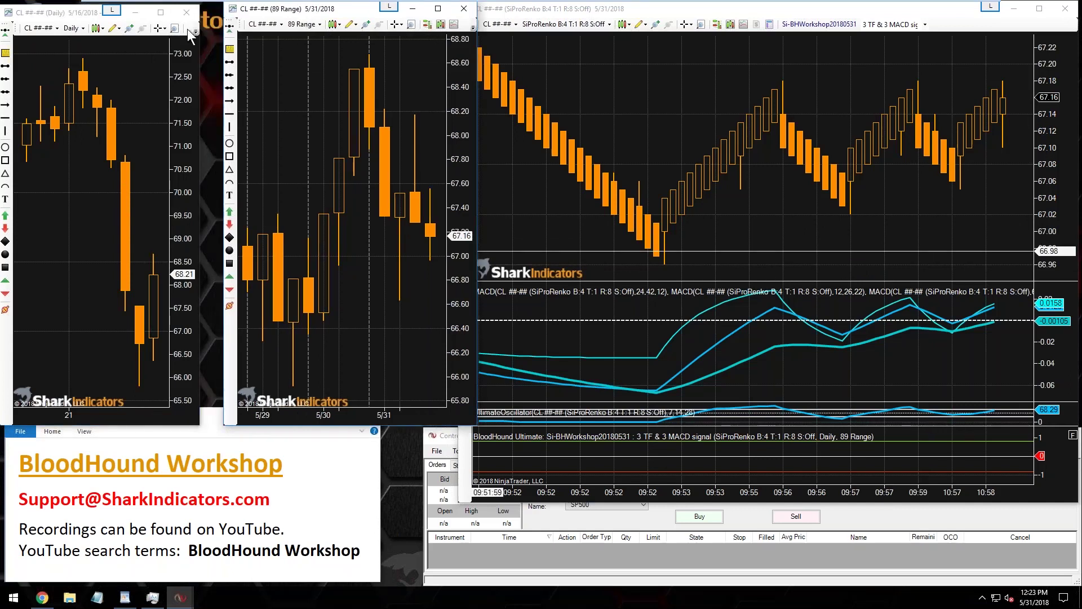
{"action": "left_click", "coordinate": [112, 10]}
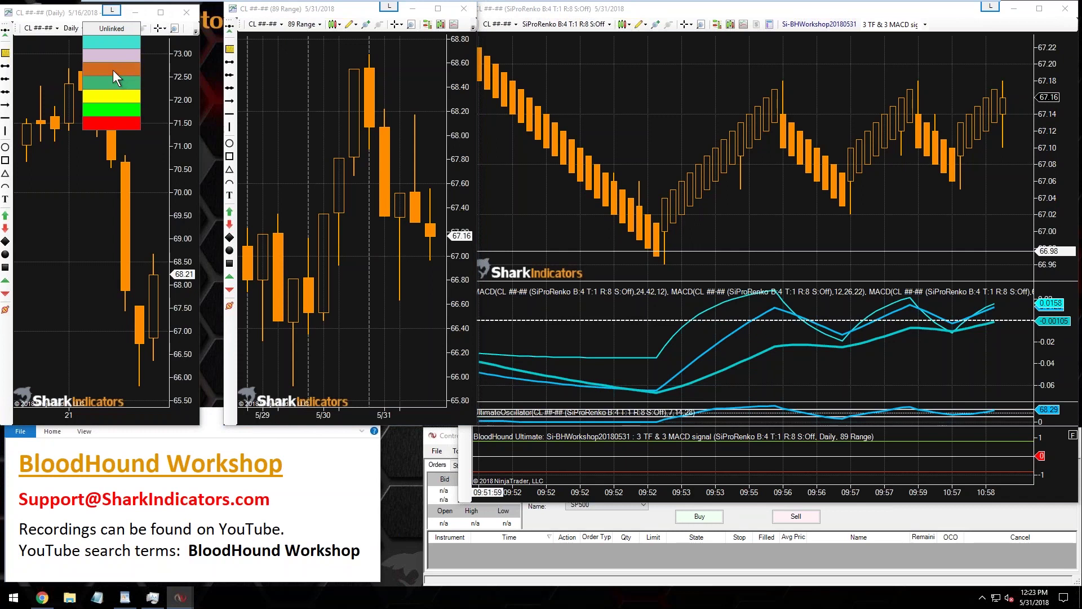
{"action": "left_click", "coordinate": [115, 121]}
{"action": "left_click", "coordinate": [389, 10]}
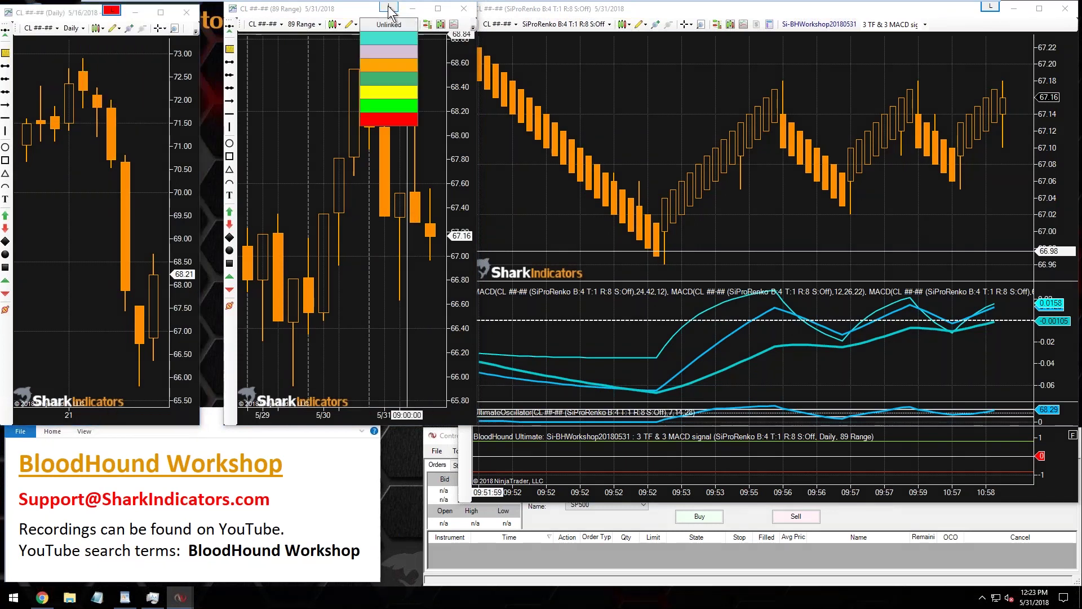
{"action": "left_click", "coordinate": [394, 123]}
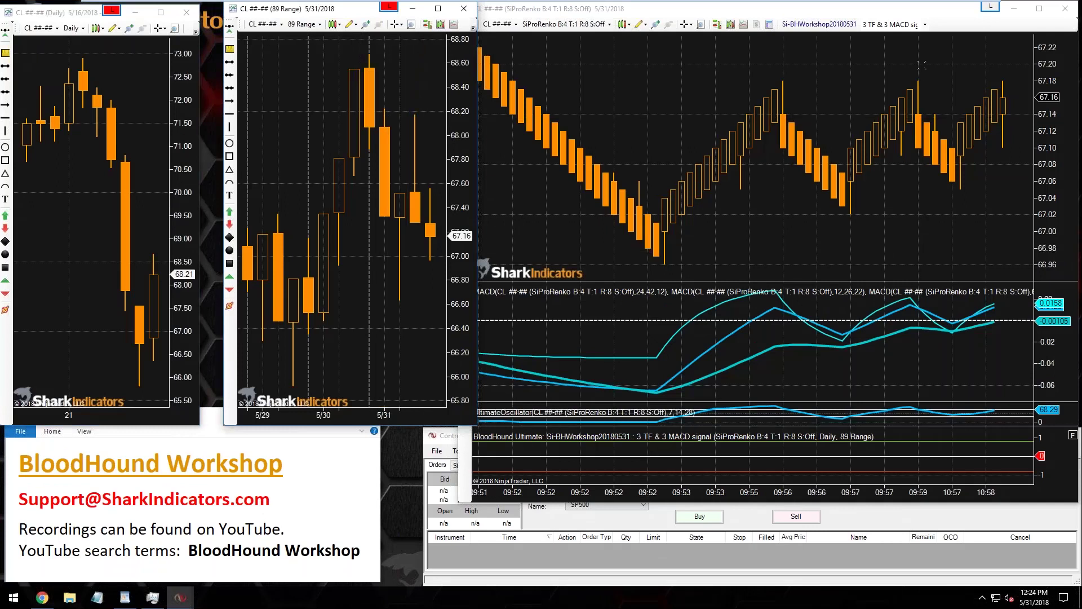
Link the SiProRenko chart to the other charts with the red colour and switch all three to the NQ 06-18 instrument.
{"action": "left_click", "coordinate": [990, 6]}
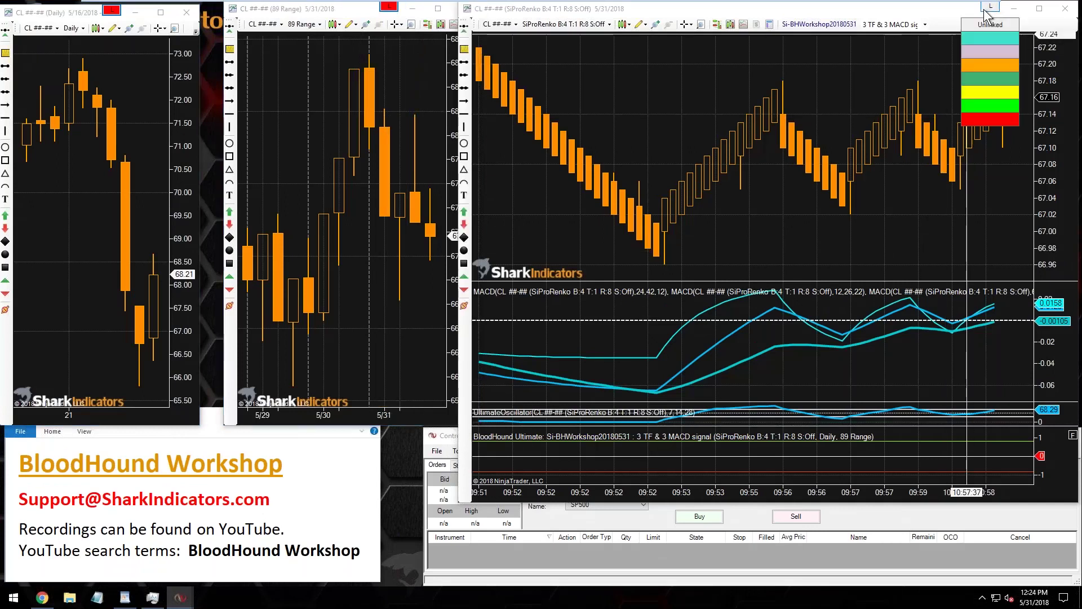
{"action": "left_click", "coordinate": [990, 119]}
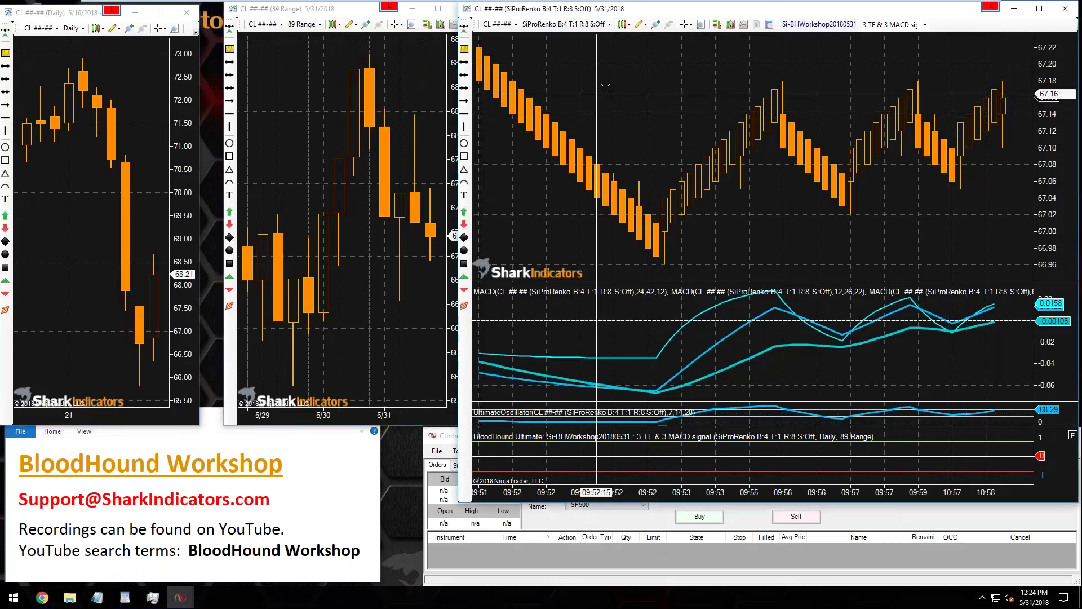
{"action": "left_click", "coordinate": [513, 25]}
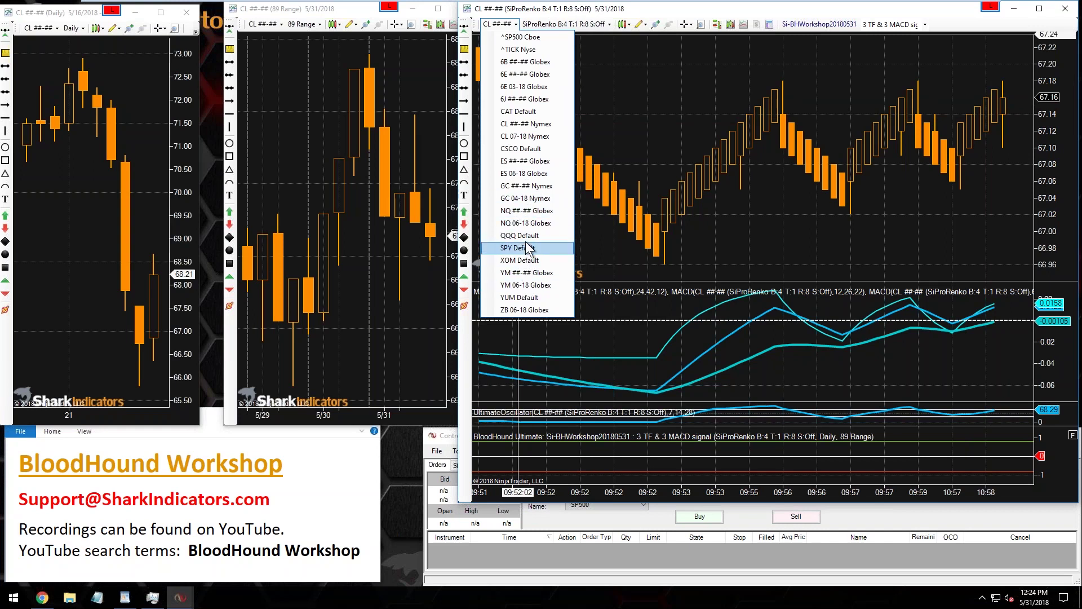
{"action": "left_click", "coordinate": [519, 223]}
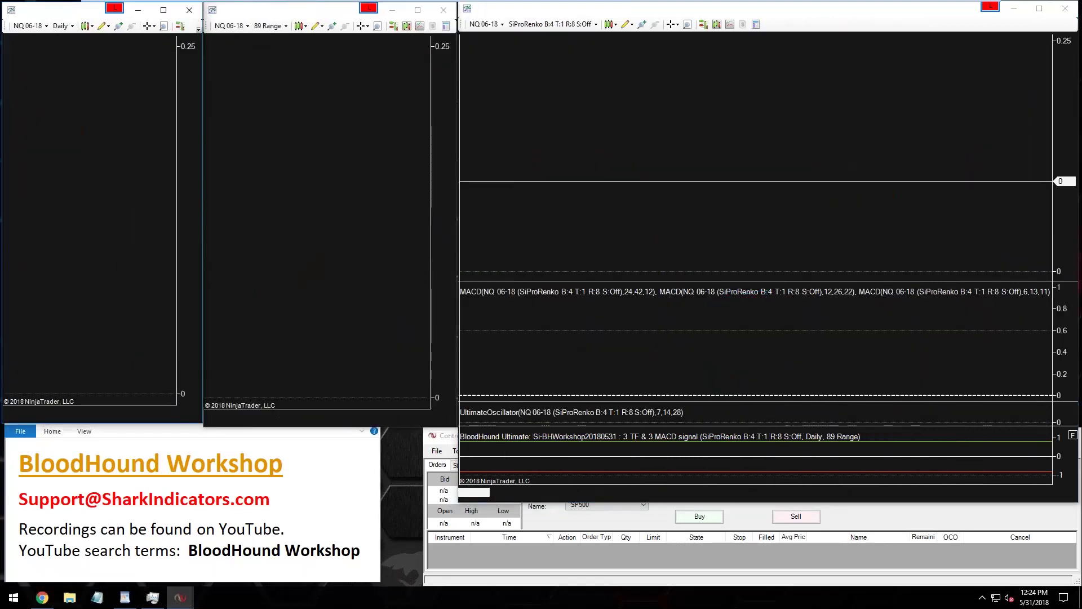
Connect the Control Center to the Kinetick Live data feed so the linked charts load NQ 06-18 data.
{"action": "left_click", "coordinate": [538, 557]}
{"action": "left_click", "coordinate": [437, 453]}
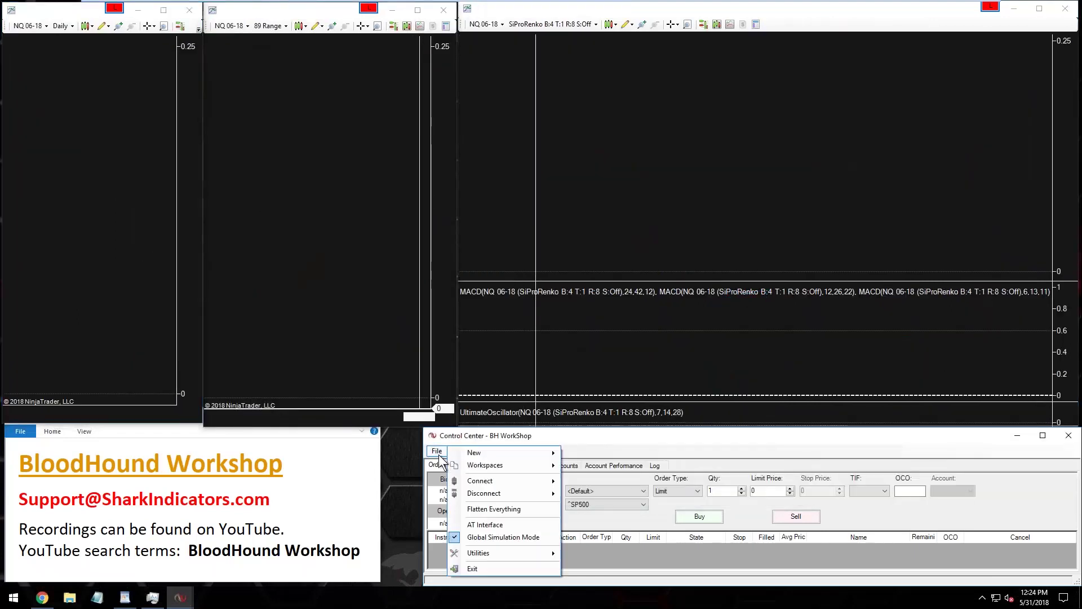
{"action": "mouse_move", "coordinate": [496, 477]}
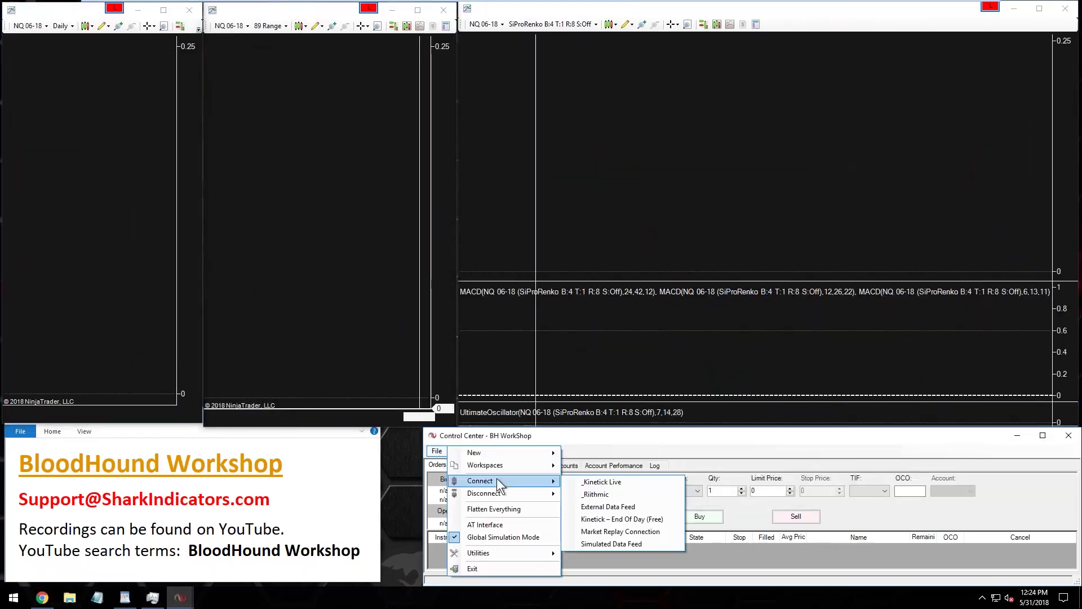
{"action": "left_click", "coordinate": [595, 482]}
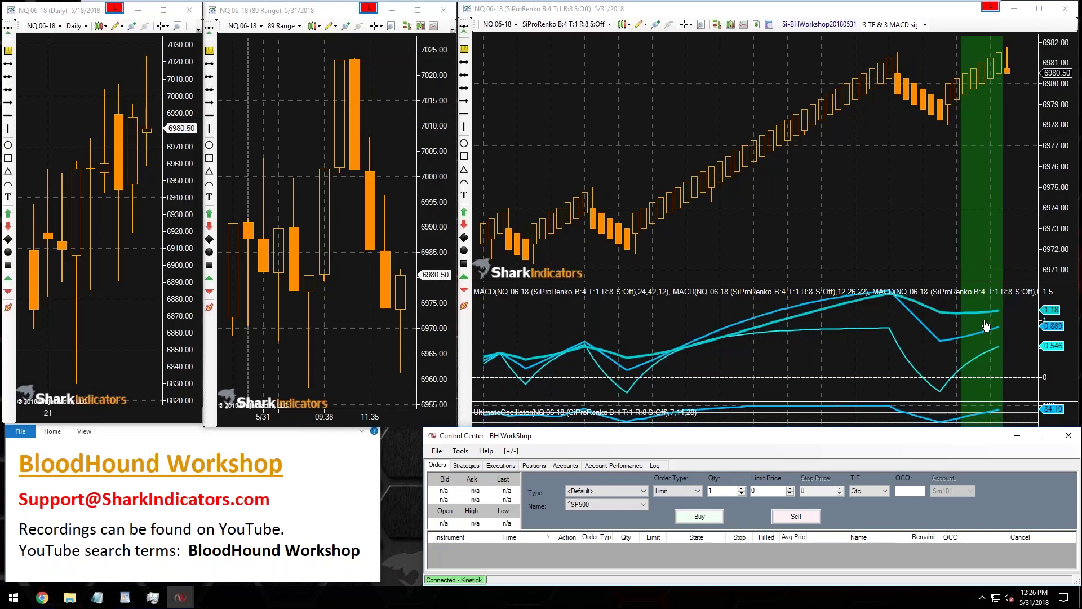
Open the settings of the 24,42,12 MACD on the SiProRenko chart and set Calculate on bar close to False.
{"action": "left_click", "coordinate": [950, 314]}
{"action": "left_click", "coordinate": [951, 313]}
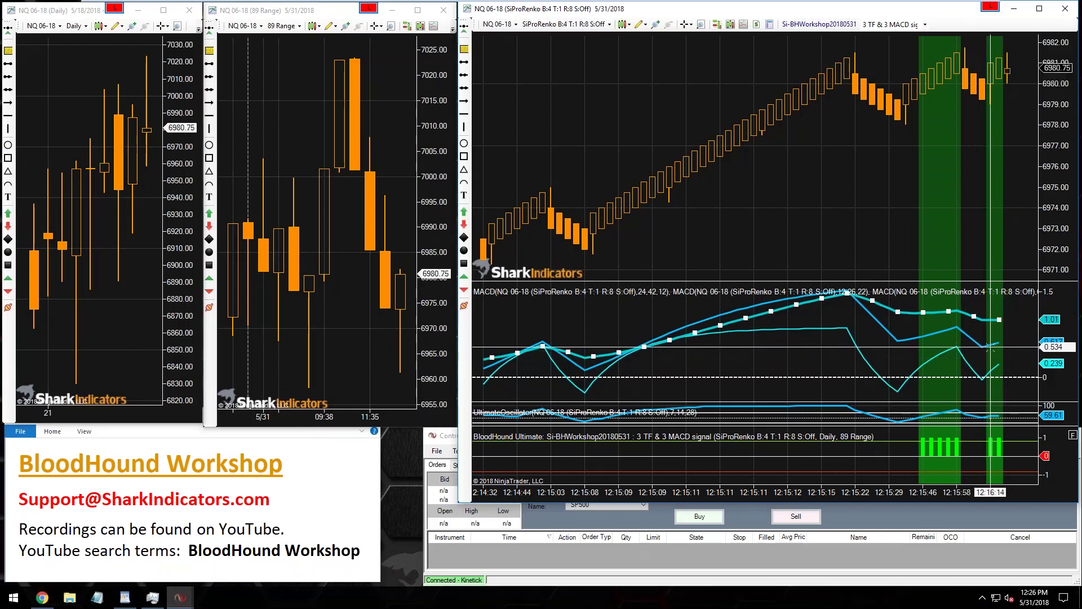
{"action": "double_click", "coordinate": [935, 311]}
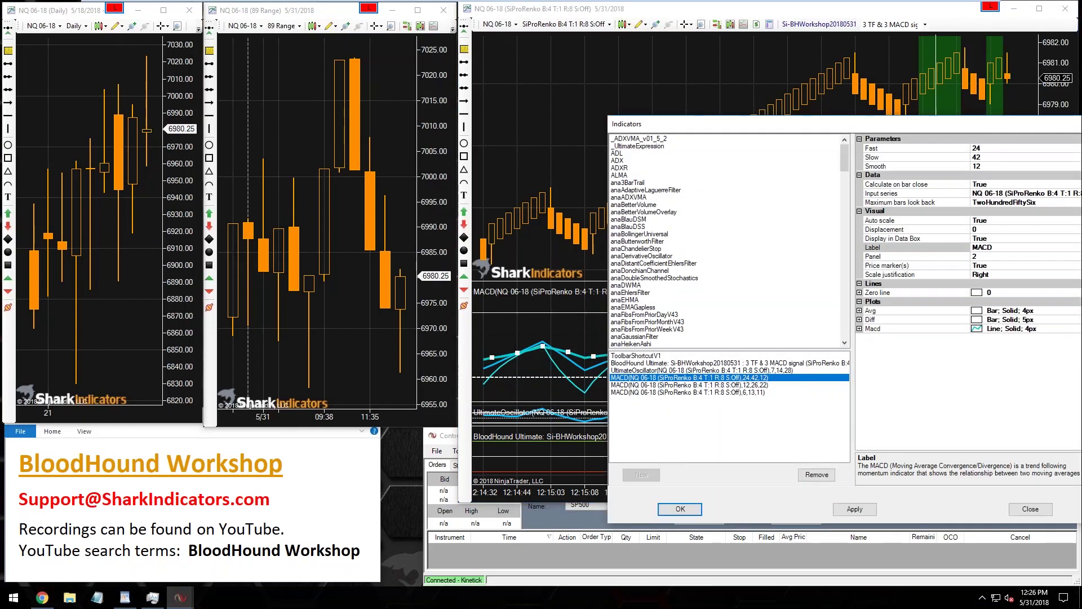
{"action": "left_click_drag", "start_coordinate": [821, 128], "coordinate": [552, 99]}
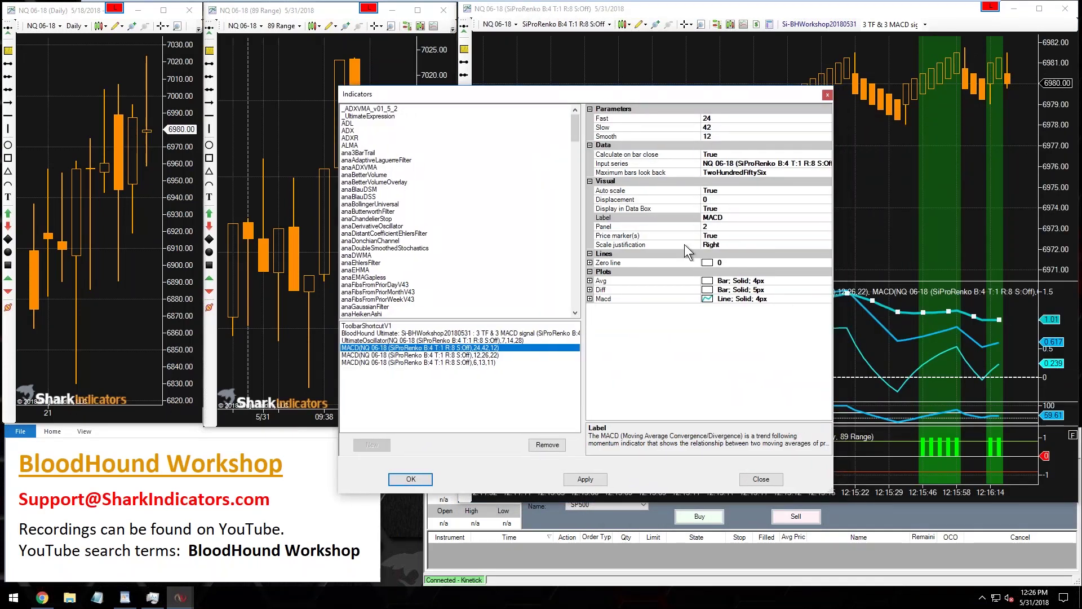
{"action": "left_click", "coordinate": [719, 189]}
{"action": "double_click", "coordinate": [719, 190]}
{"action": "double_click", "coordinate": [725, 190]}
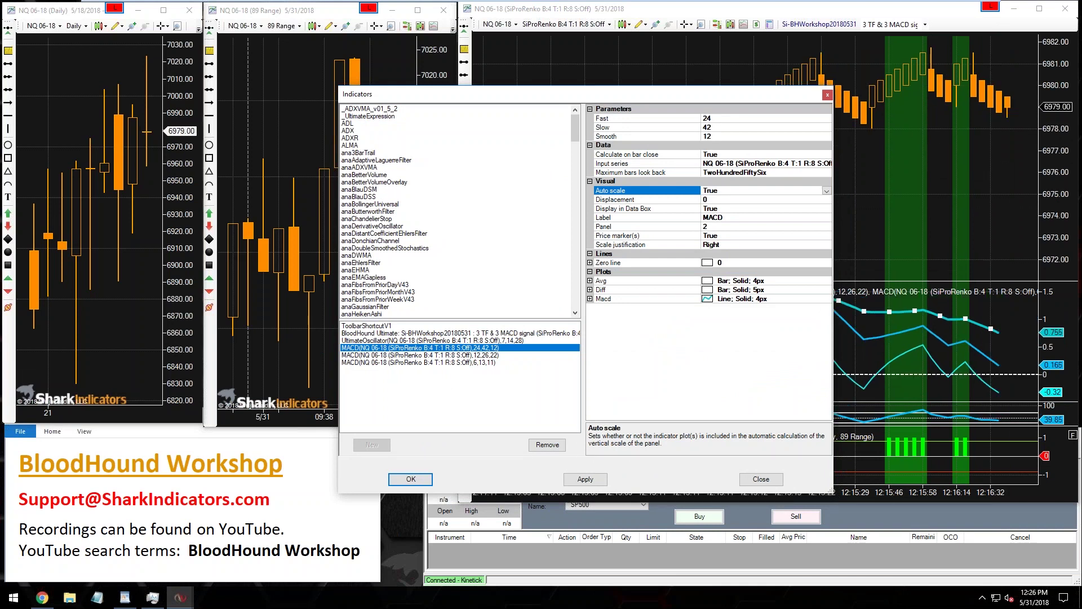
{"action": "double_click", "coordinate": [726, 154]}
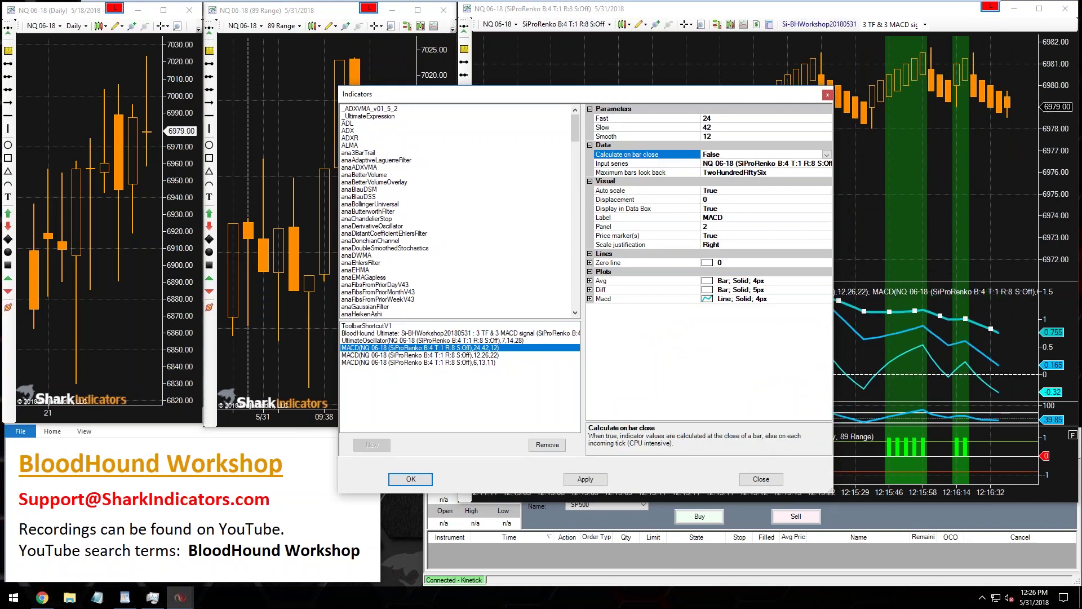
Turn off Calculate on bar close for the 12,26,22 MACD and accept the indicator settings.
{"action": "left_click", "coordinate": [362, 355]}
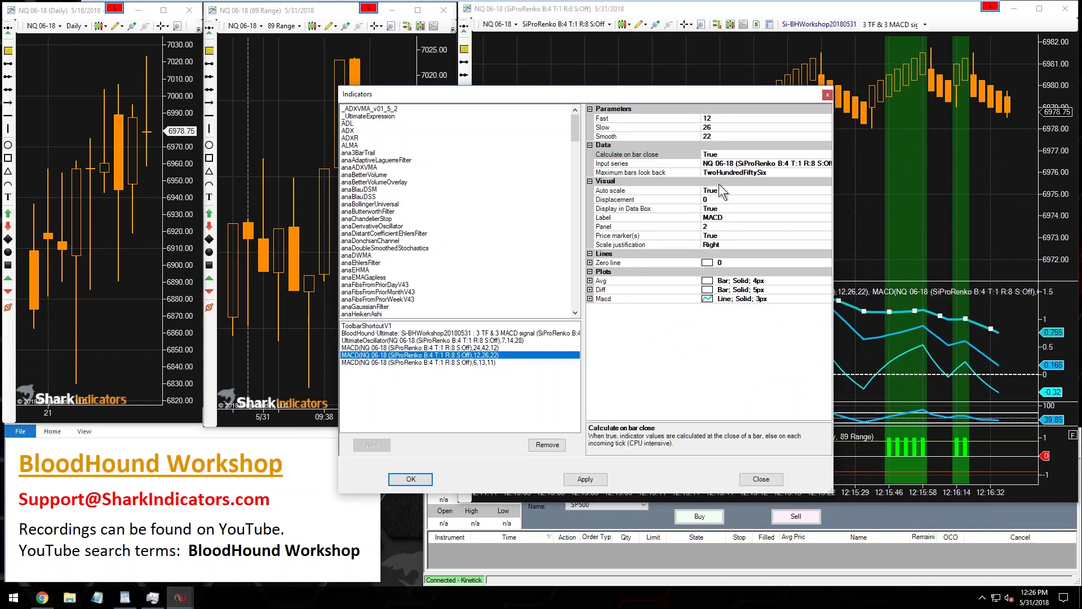
{"action": "left_click", "coordinate": [716, 155]}
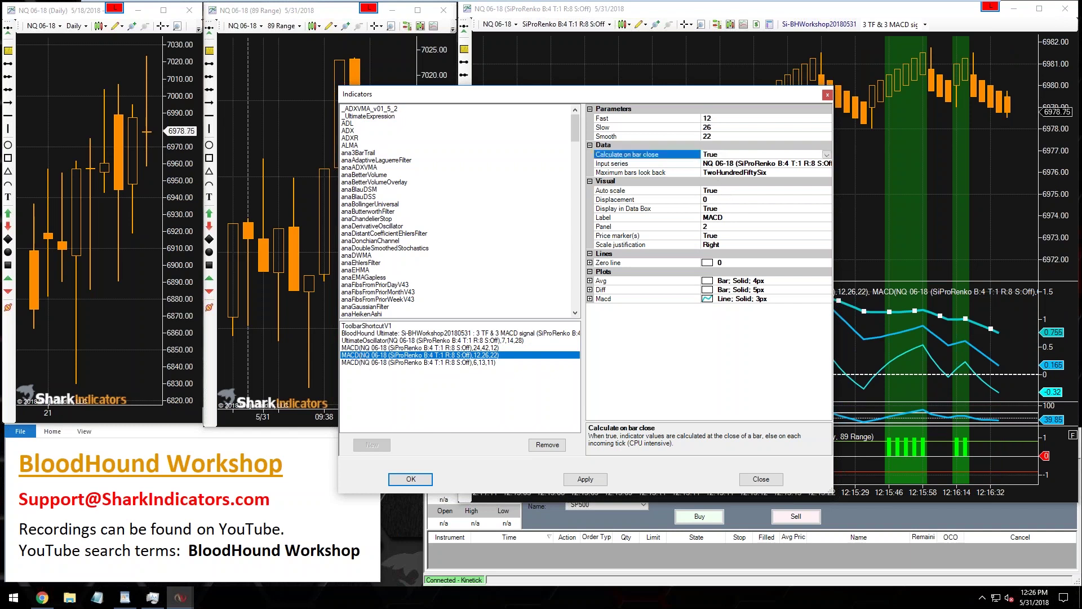
{"action": "key", "text": "Return"}
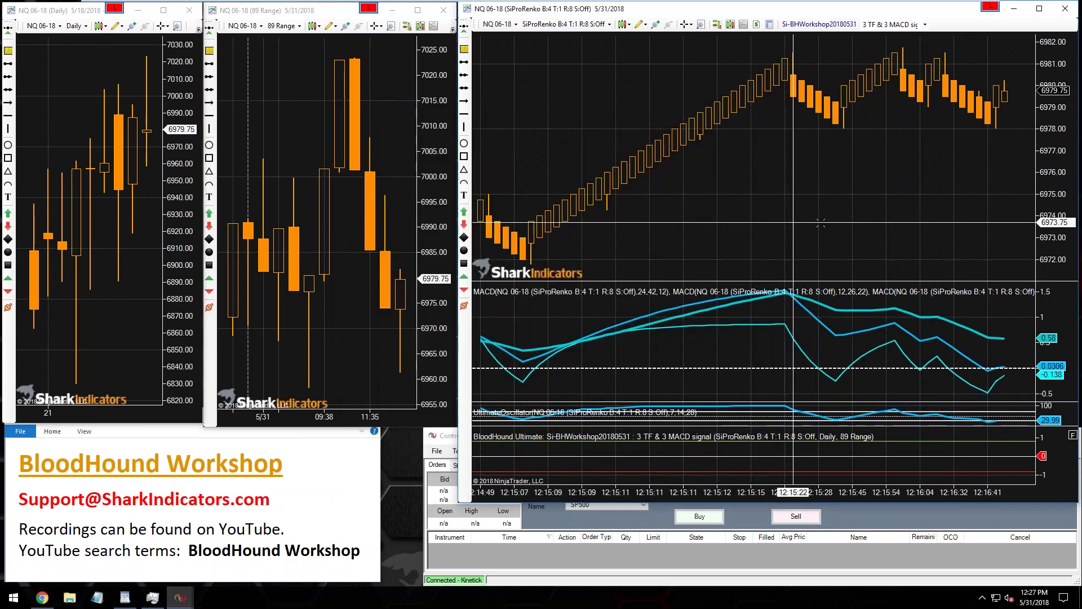
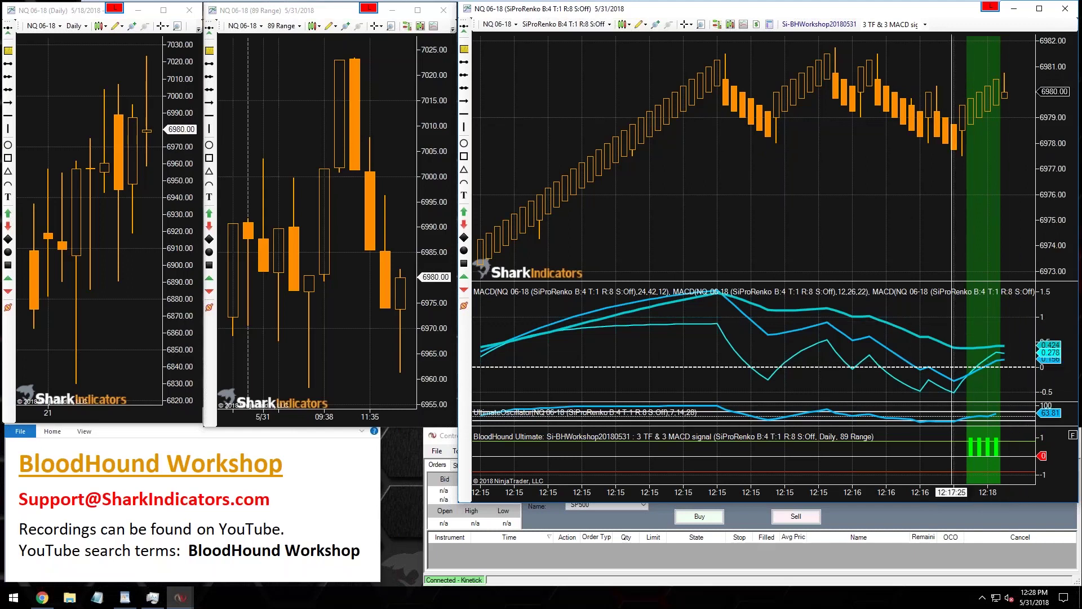
Enlarge the MACD panel on the SiProRenko chart and switch the linked charts to YM 06-18.
{"action": "left_click_drag", "start_coordinate": [952, 280], "coordinate": [950, 196]}
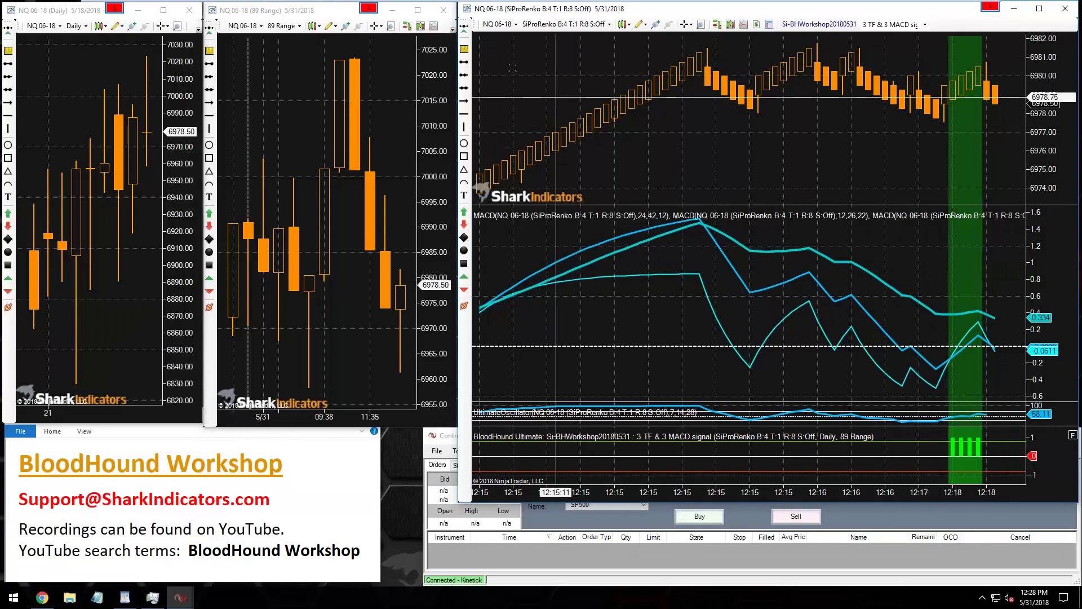
{"action": "left_click", "coordinate": [515, 23]}
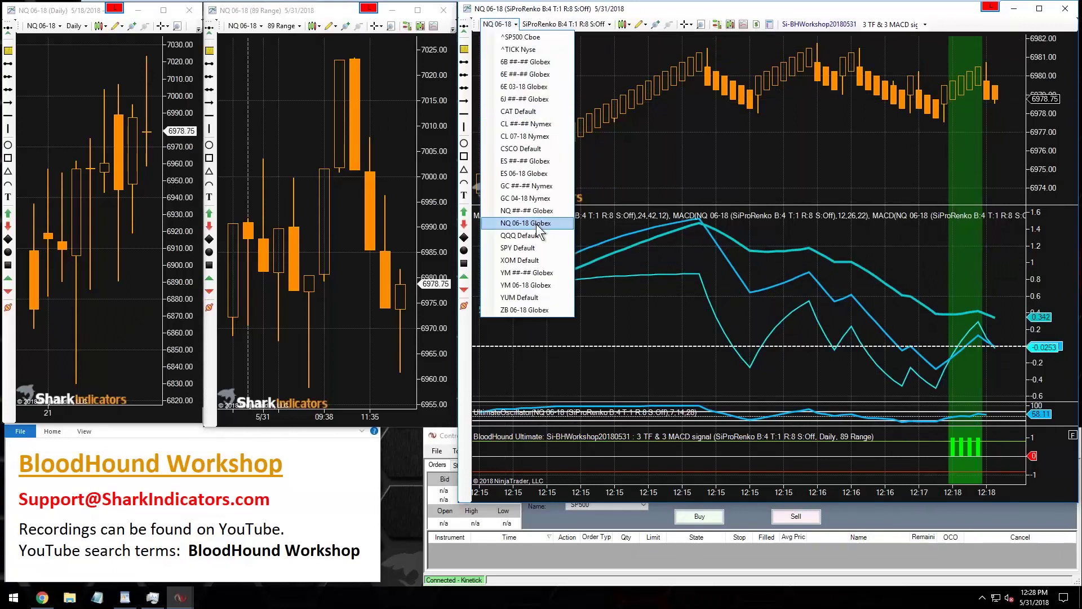
{"action": "left_click", "coordinate": [522, 286]}
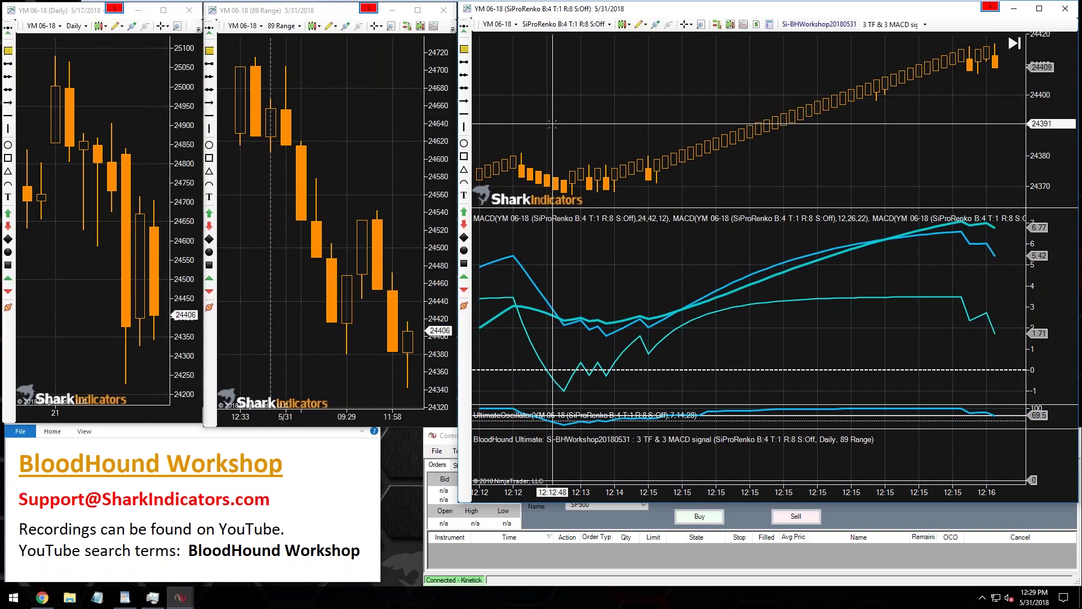
Switch the linked charts to ES 06-18 and bring the SiProRenko chart forward to its latest bars.
{"action": "left_click", "coordinate": [515, 25]}
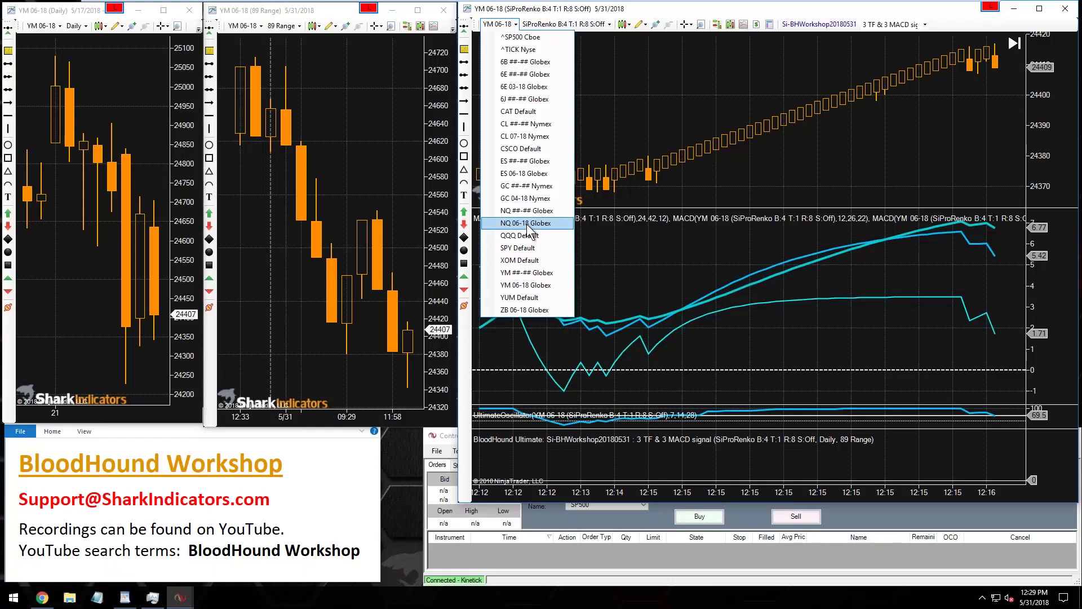
{"action": "left_click", "coordinate": [522, 173]}
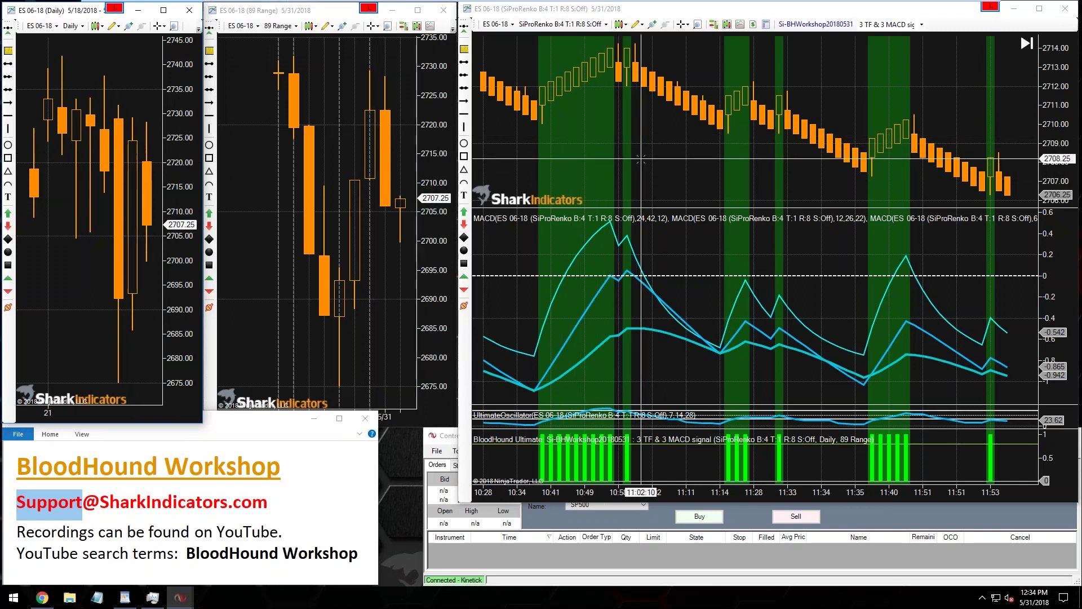
{"action": "scroll", "coordinate": [939, 164], "scroll_direction": "down", "scroll_amount": 5}
{"action": "scroll", "coordinate": [948, 152], "scroll_direction": "down", "scroll_amount": 5}
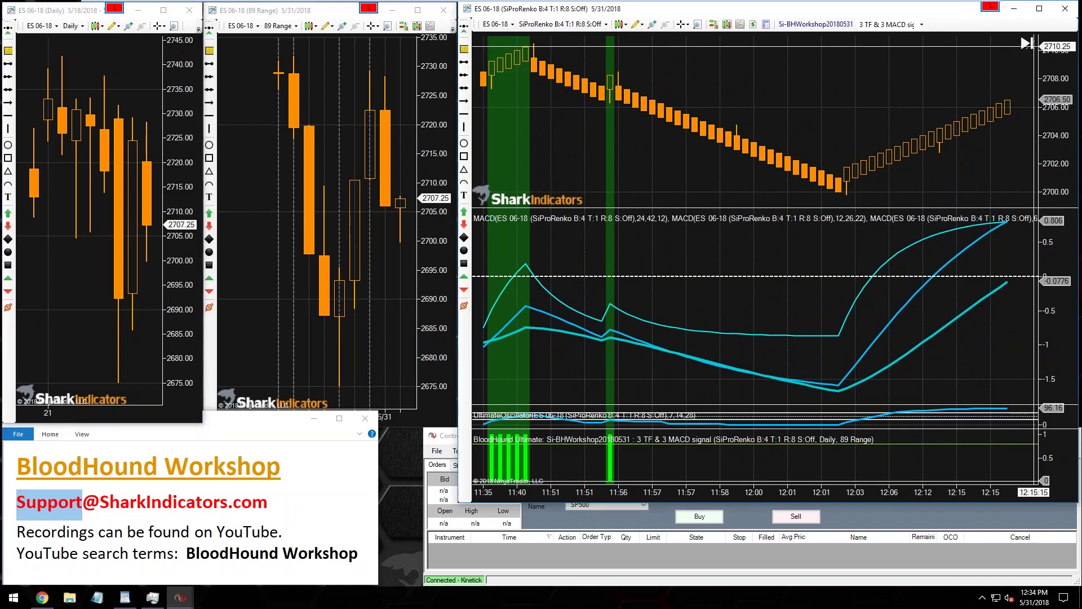
{"action": "scroll", "coordinate": [914, 93], "scroll_direction": "down", "scroll_amount": 2}
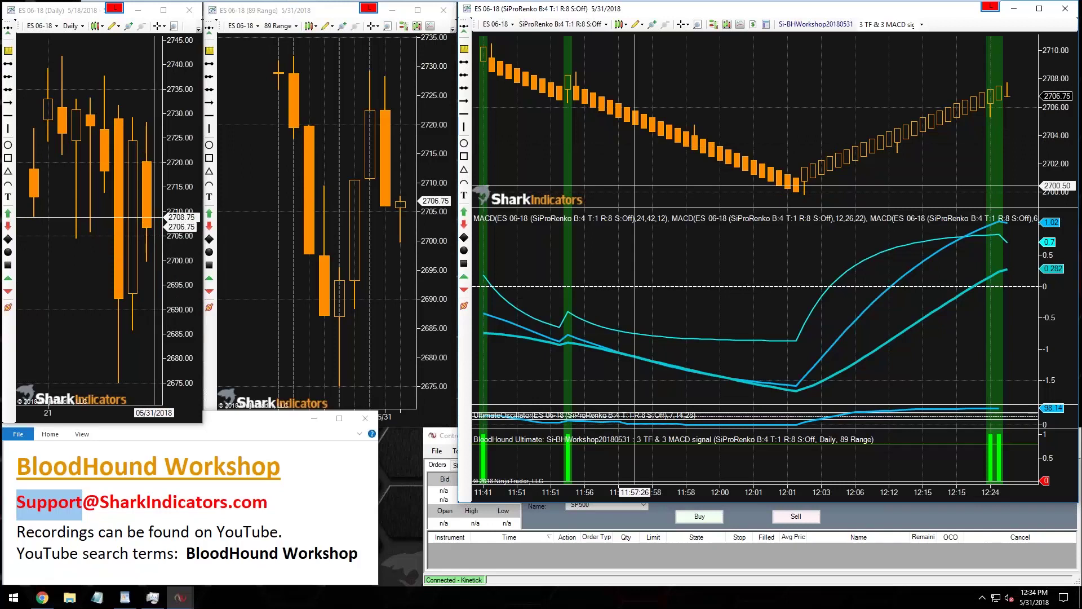
Check Calculate on bar close in the BloodHound indicator's settings and open the logic of the 3 TF & 3 MACD signal.
{"action": "double_click", "coordinate": [567, 462]}
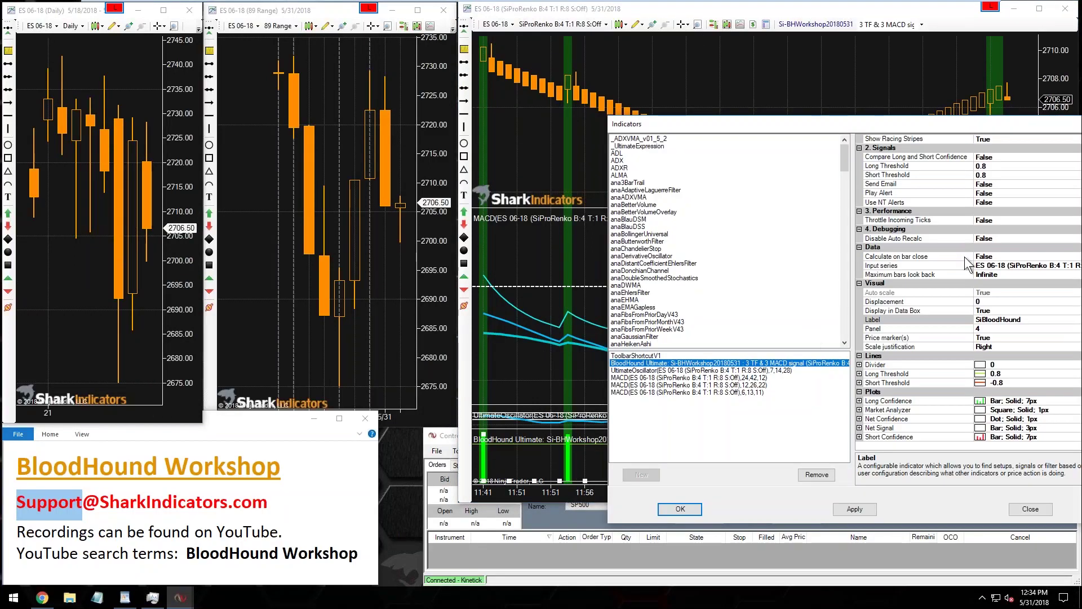
{"action": "left_click", "coordinate": [902, 257]}
{"action": "left_click_drag", "start_coordinate": [873, 127], "coordinate": [716, 106]}
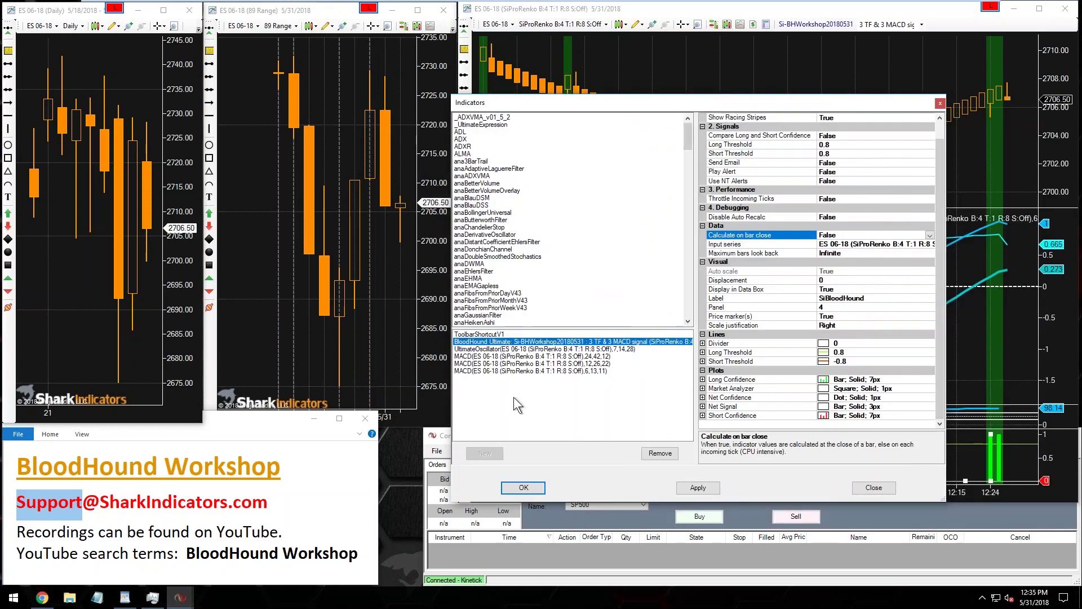
{"action": "key", "text": "Return"}
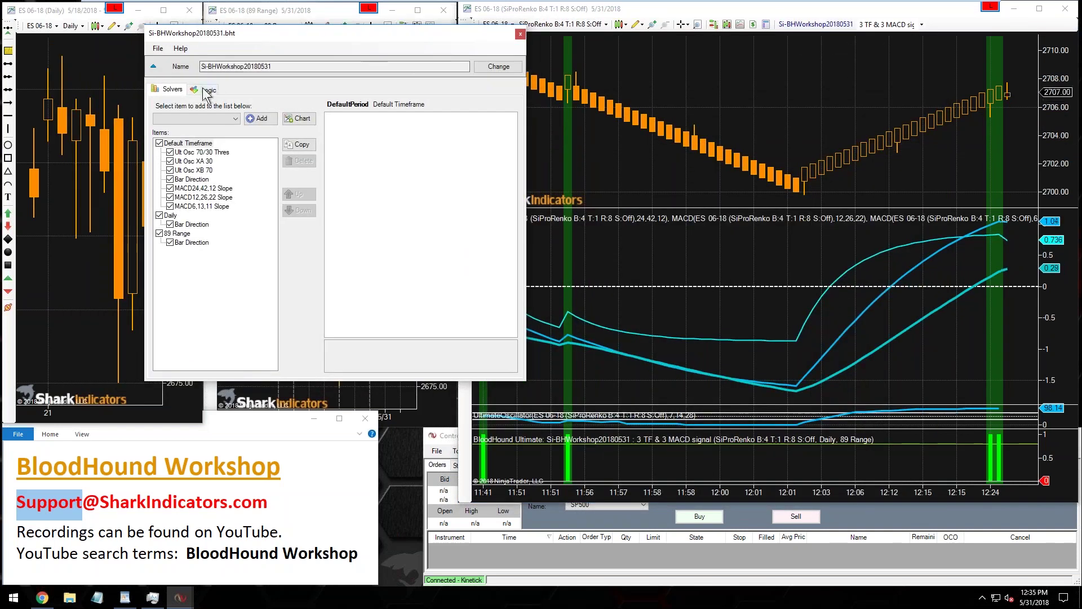
{"action": "left_click", "coordinate": [205, 90]}
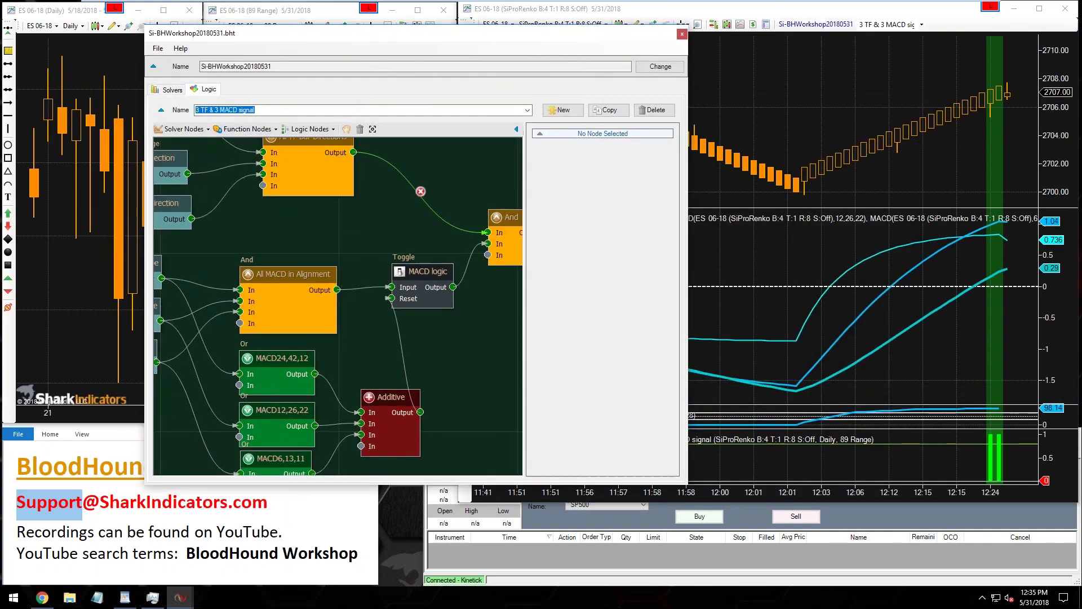
Move the Result node above All TF Bar Directions and connect the Daily Bar Direction output to it.
{"action": "left_click_drag", "start_coordinate": [331, 237], "coordinate": [348, 307]}
{"action": "left_click_drag", "start_coordinate": [345, 37], "coordinate": [375, 27]}
{"action": "scroll", "coordinate": [354, 296], "scroll_direction": "down", "scroll_amount": 5}
{"action": "left_click_drag", "start_coordinate": [507, 309], "coordinate": [381, 216]}
{"action": "scroll", "coordinate": [278, 212], "scroll_direction": "up", "scroll_amount": 3}
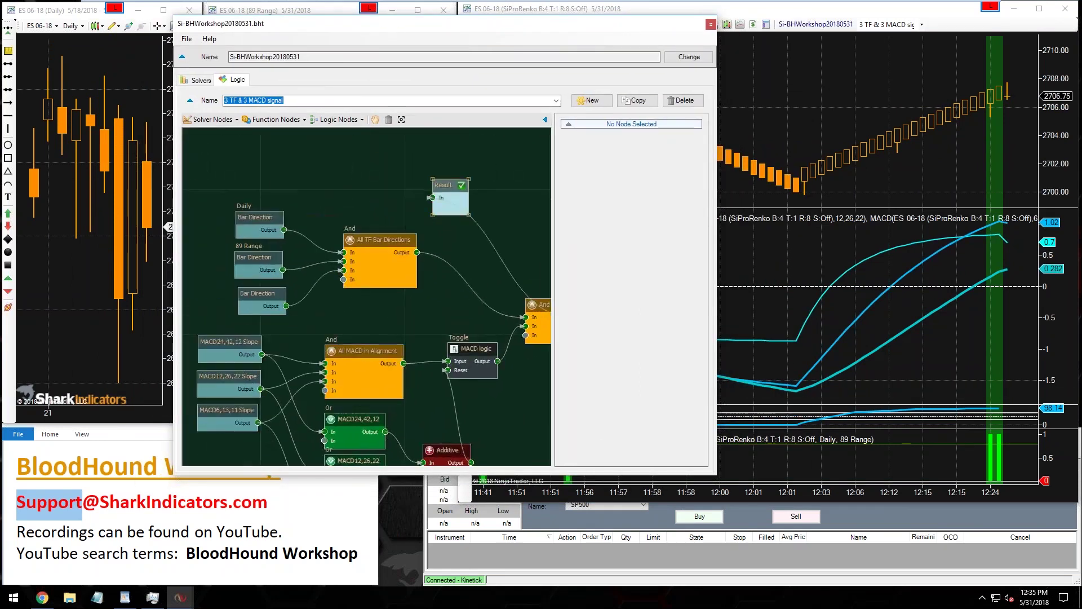
{"action": "left_click", "coordinate": [266, 215]}
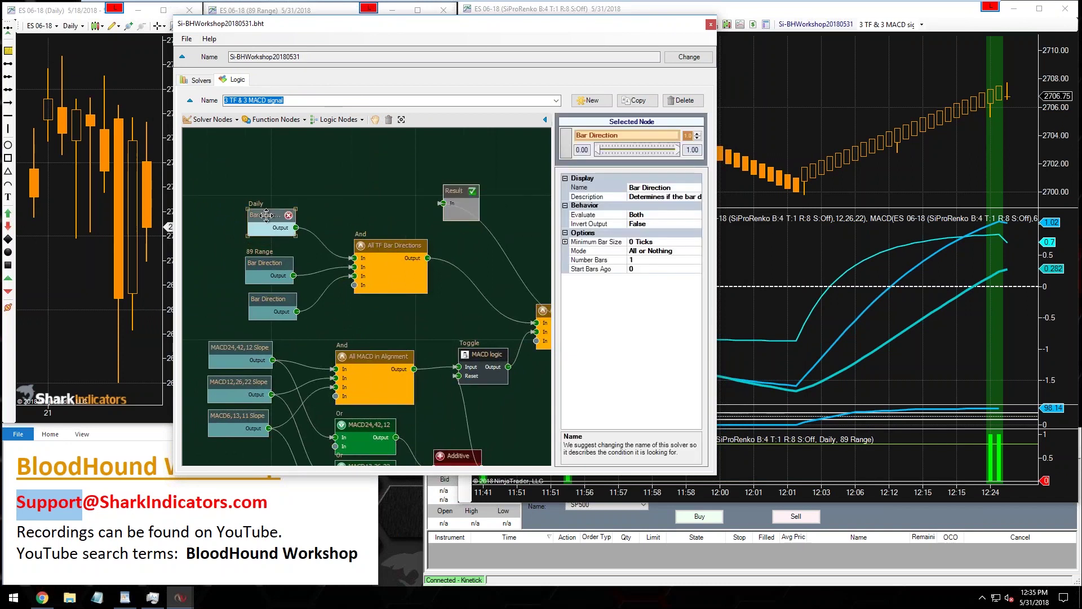
{"action": "left_click_drag", "start_coordinate": [295, 227], "coordinate": [443, 203]}
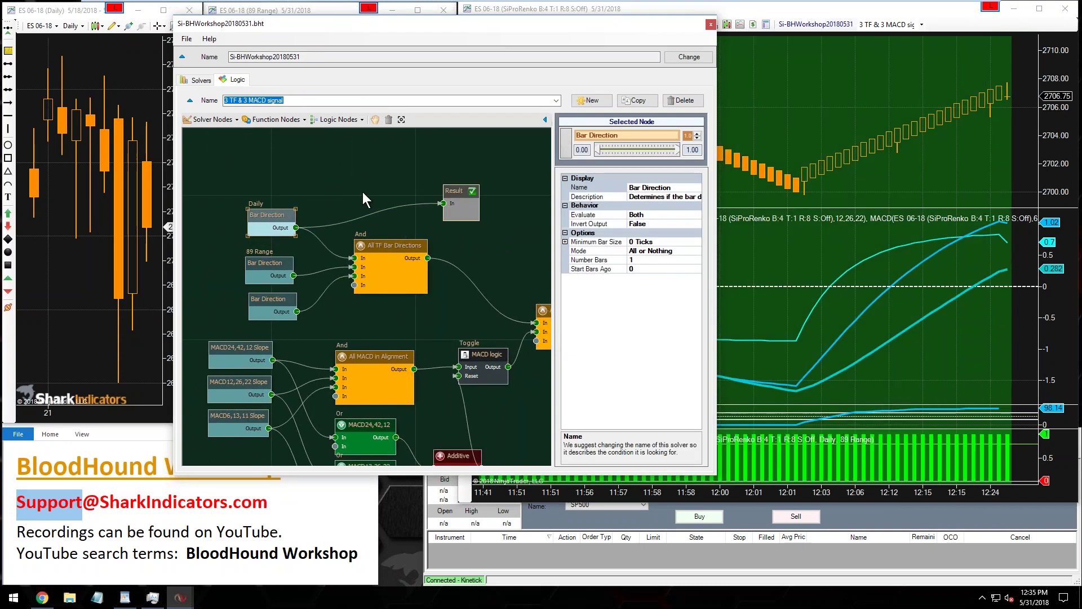
Test the 89 Range Bar Direction on the Result node against its chart, and reconnect the Daily Bar Direction to Result.
{"action": "mouse_move", "coordinate": [268, 215]}
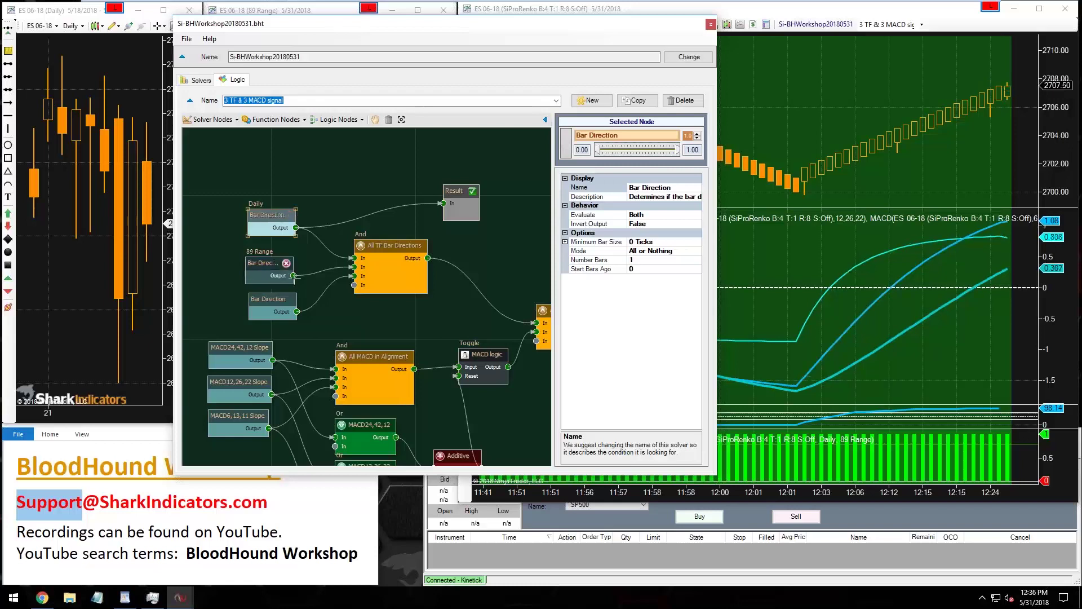
{"action": "left_click_drag", "start_coordinate": [300, 25], "coordinate": [376, 268]}
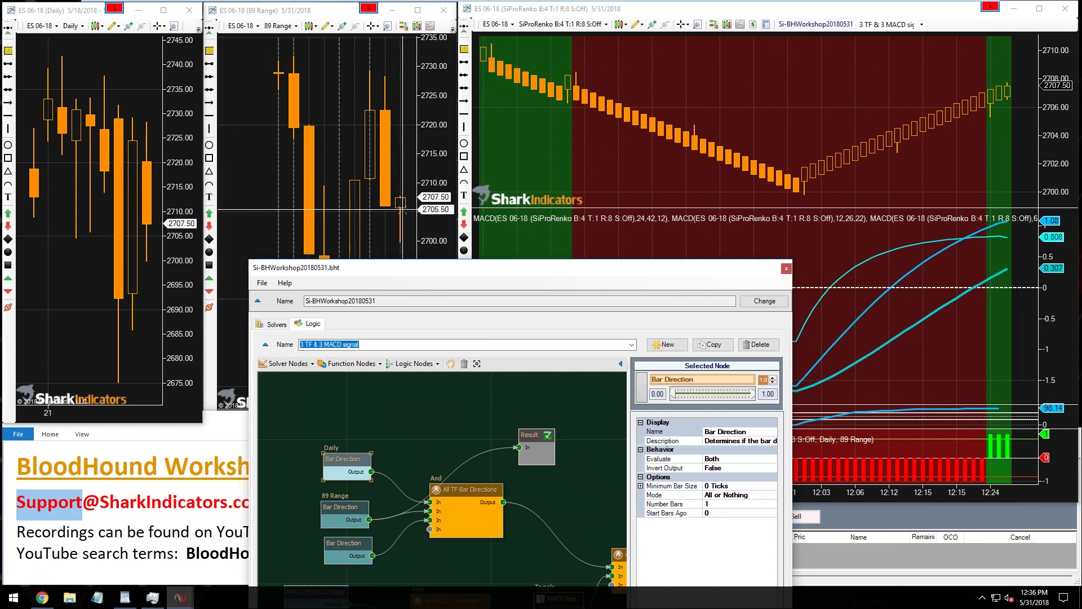
{"action": "left_click_drag", "start_coordinate": [442, 276], "coordinate": [414, 79]}
{"action": "left_click_drag", "start_coordinate": [342, 274], "coordinate": [490, 249]}
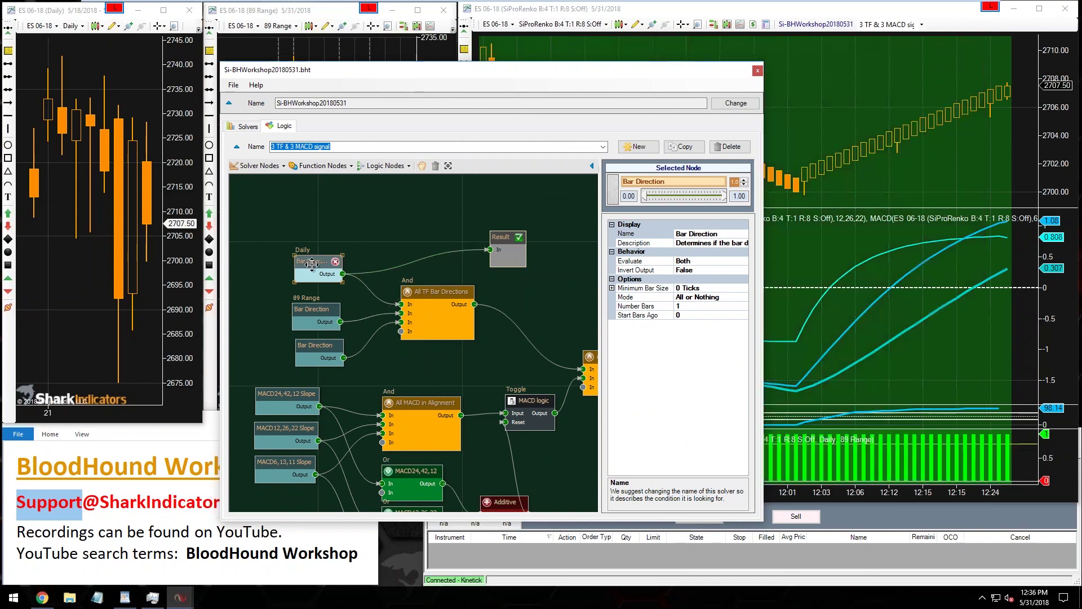
Align the 89 Range and default-timeframe Bar Direction nodes beneath the Daily Bar Direction node.
{"action": "left_click", "coordinate": [309, 306]}
{"action": "left_click_drag", "start_coordinate": [308, 306], "coordinate": [312, 304]}
{"action": "left_click", "coordinate": [313, 347]}
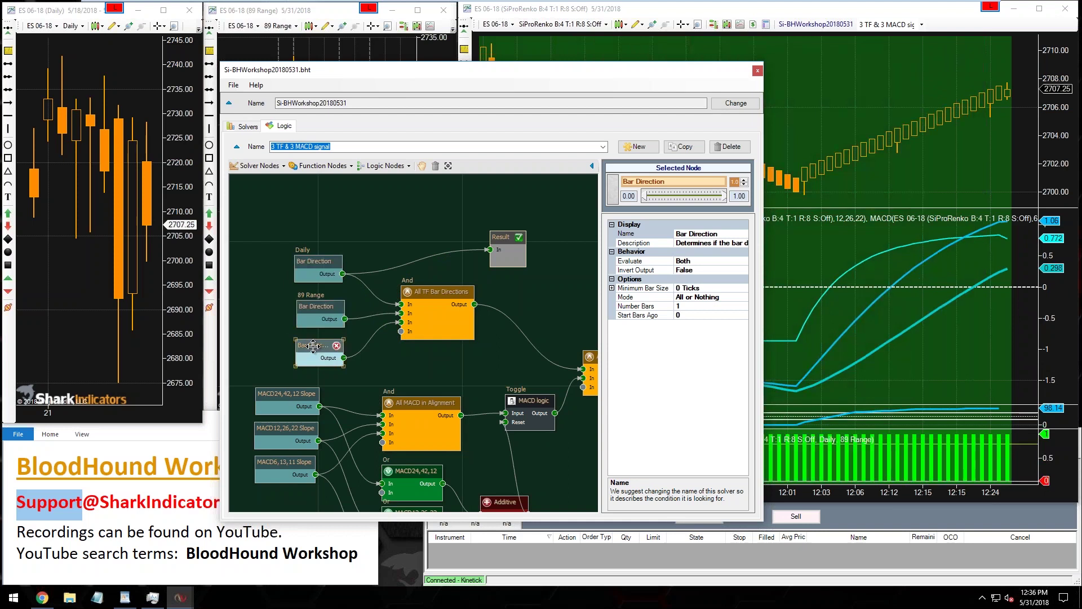
{"action": "left_click_drag", "start_coordinate": [313, 346], "coordinate": [313, 344]}
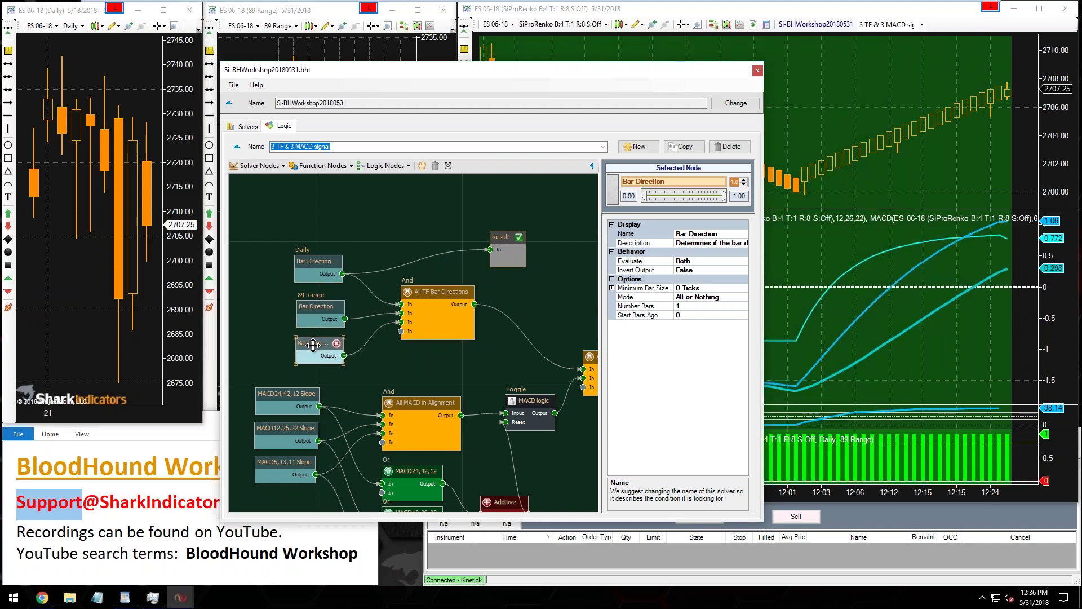
Nudge the Daily Bar Direction node into line above the other two Bar Direction nodes.
{"action": "left_click_drag", "start_coordinate": [313, 344], "coordinate": [313, 343]}
{"action": "left_click", "coordinate": [316, 265]}
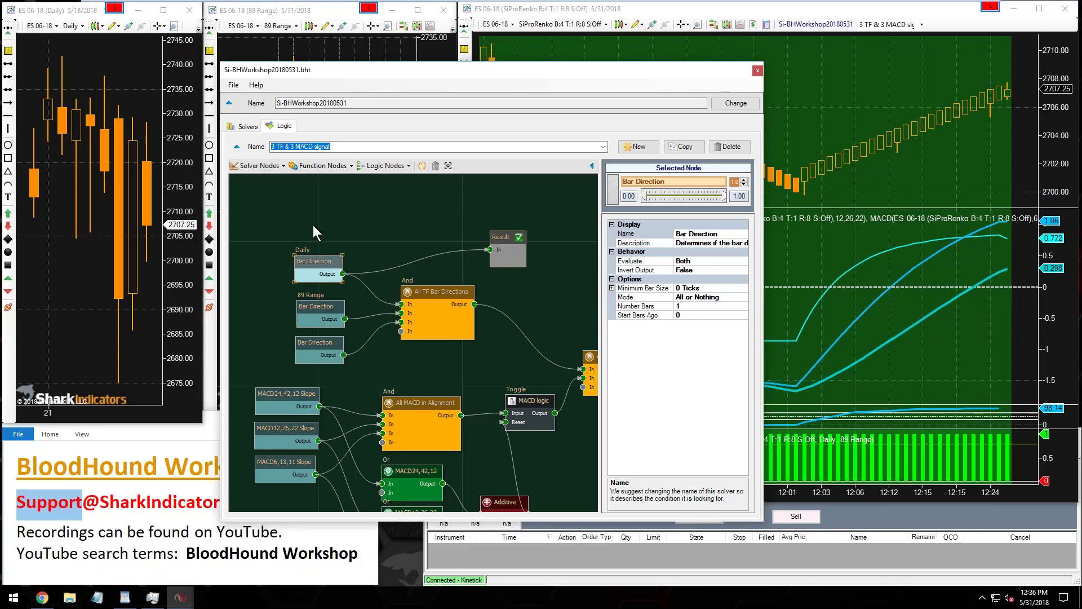
{"action": "left_click_drag", "start_coordinate": [313, 265], "coordinate": [315, 267]}
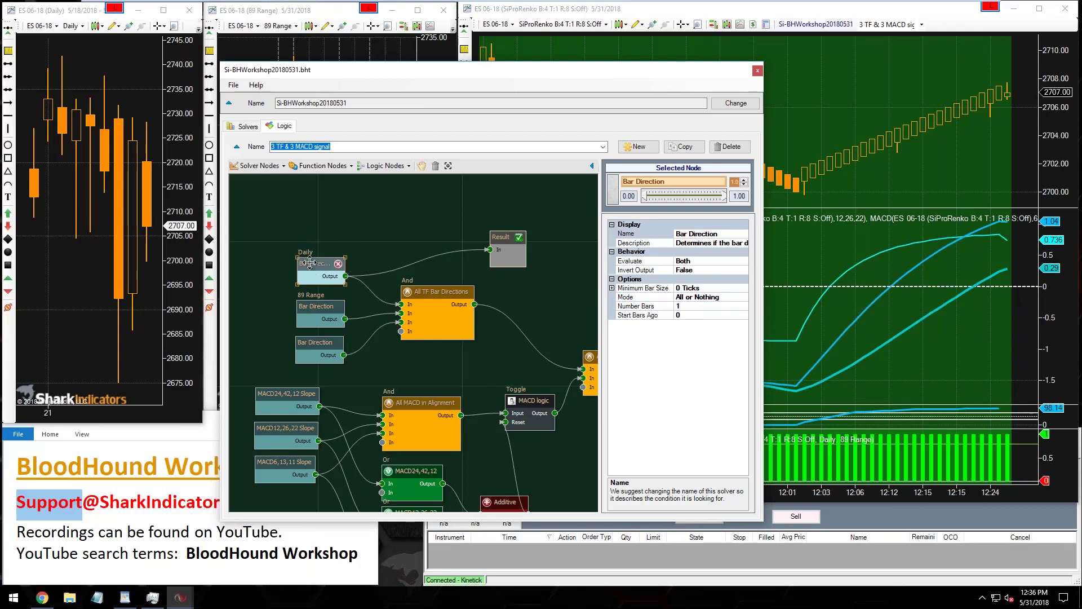
Change the Daily timeframe in the solvers to type Minute with value 1440, and update BloodHound on the chart.
{"action": "left_click", "coordinate": [248, 127]}
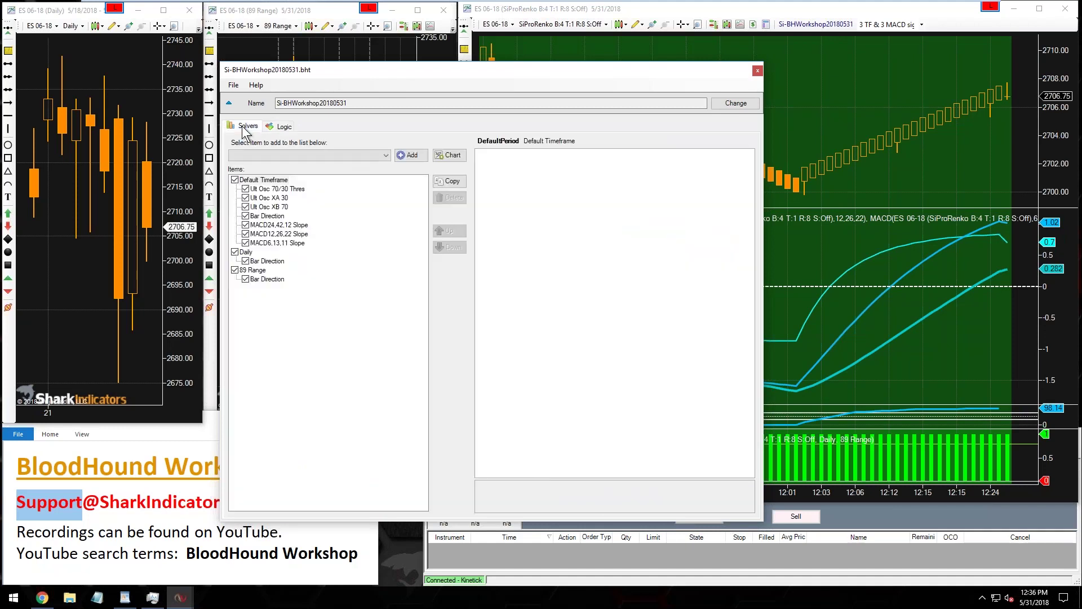
{"action": "left_click", "coordinate": [245, 252]}
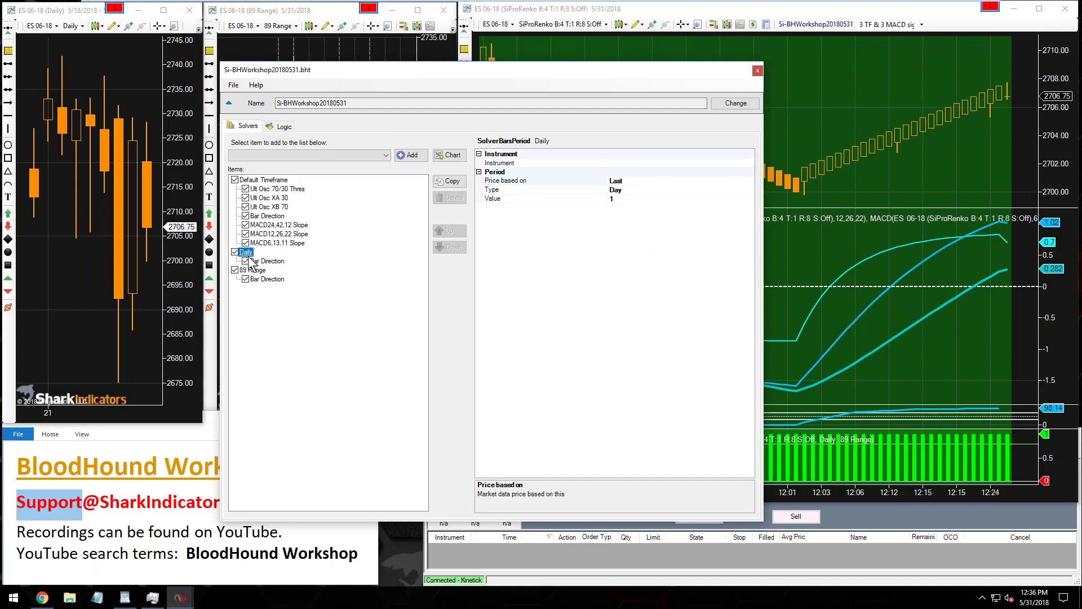
{"action": "left_click", "coordinate": [626, 191]}
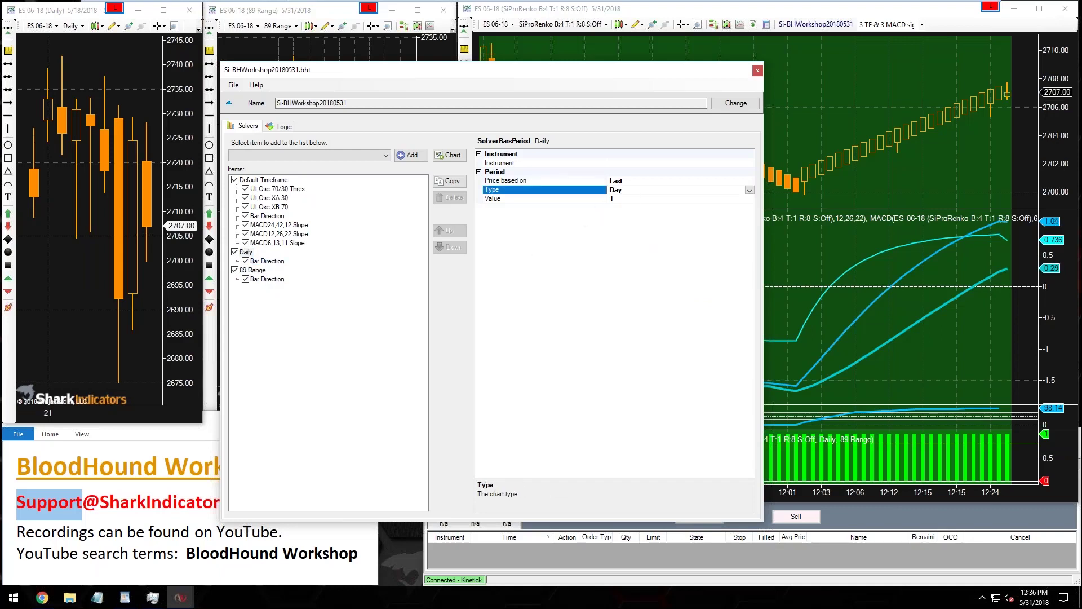
{"action": "double_click", "coordinate": [625, 190]}
{"action": "type", "text": "Minute"}
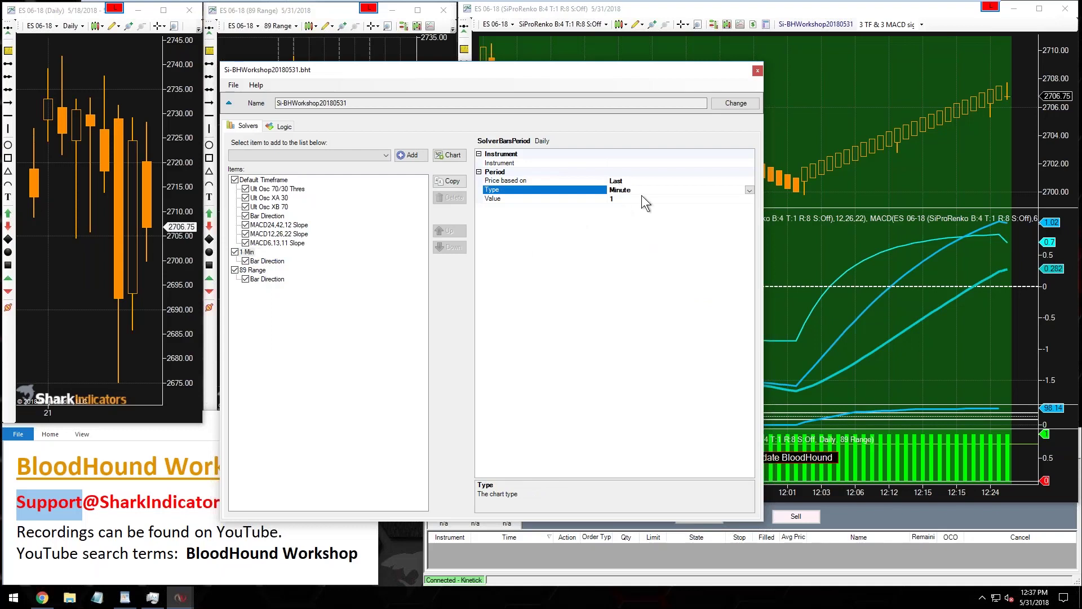
{"action": "key", "text": "Tab"}
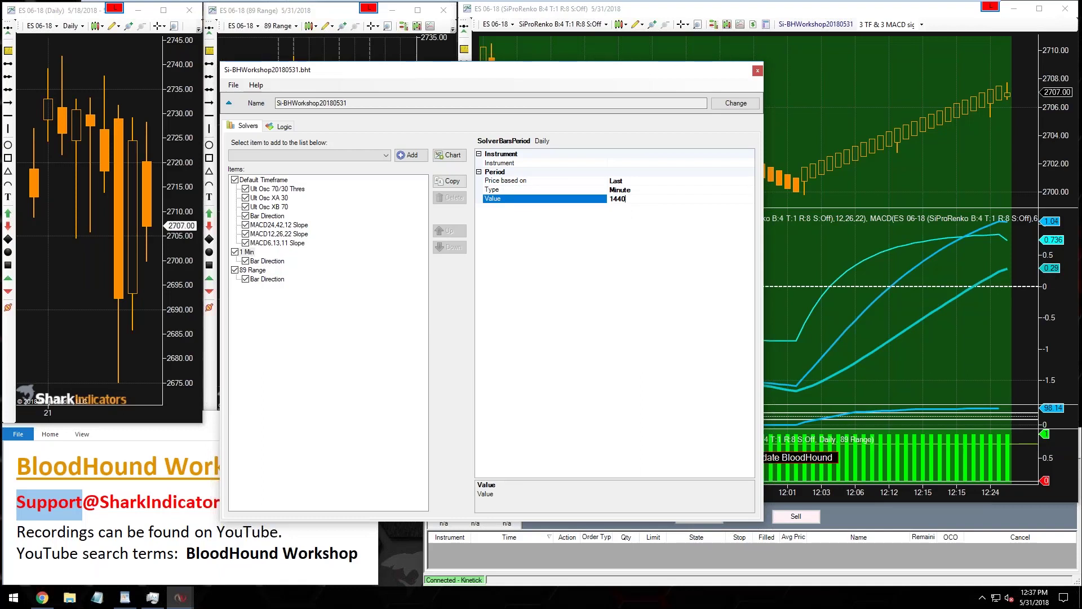
{"action": "left_click", "coordinate": [249, 253]}
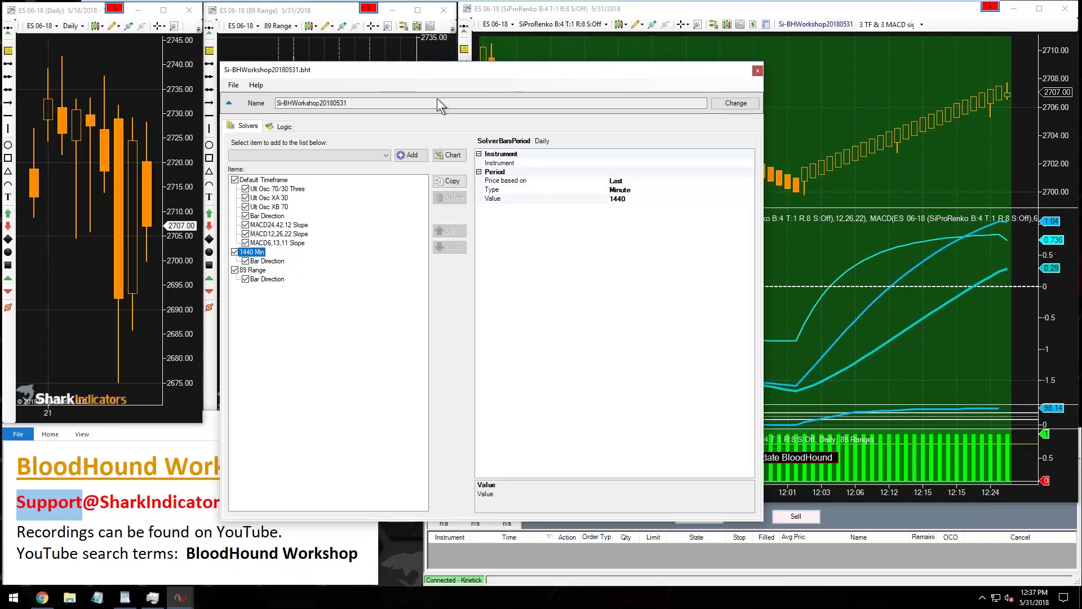
{"action": "left_click", "coordinate": [758, 71]}
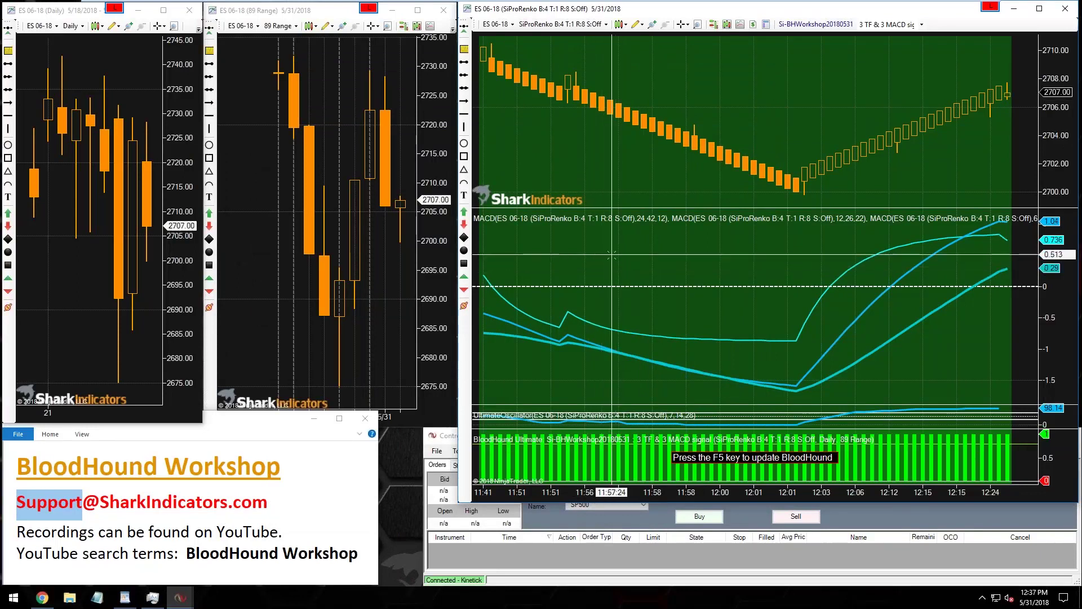
{"action": "key", "text": "F5"}
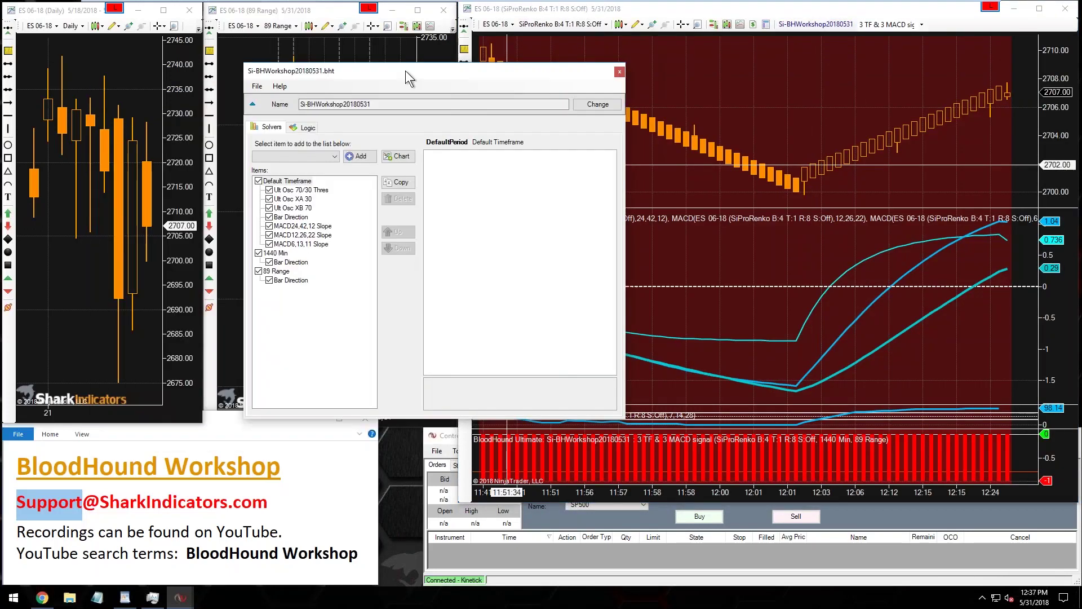
Show the 3 TF & 3 MACD signal logic in an enlarged editor window and select the 1440 Min Bar Direction node.
{"action": "left_click_drag", "start_coordinate": [395, 63], "coordinate": [344, 54]}
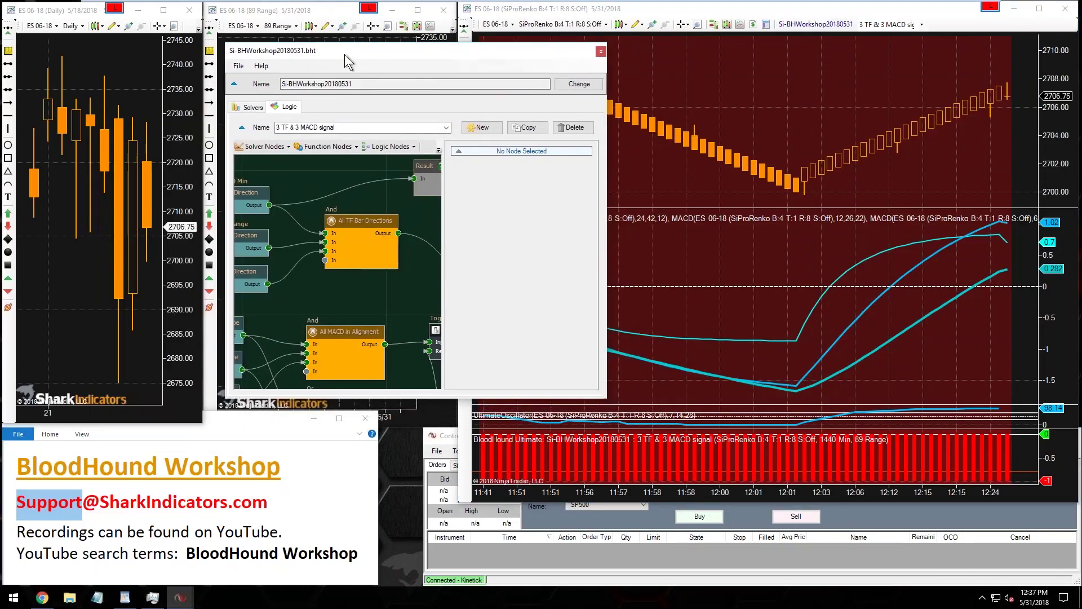
{"action": "left_click_drag", "start_coordinate": [602, 395], "coordinate": [757, 452]}
{"action": "left_click_drag", "start_coordinate": [311, 223], "coordinate": [312, 222]}
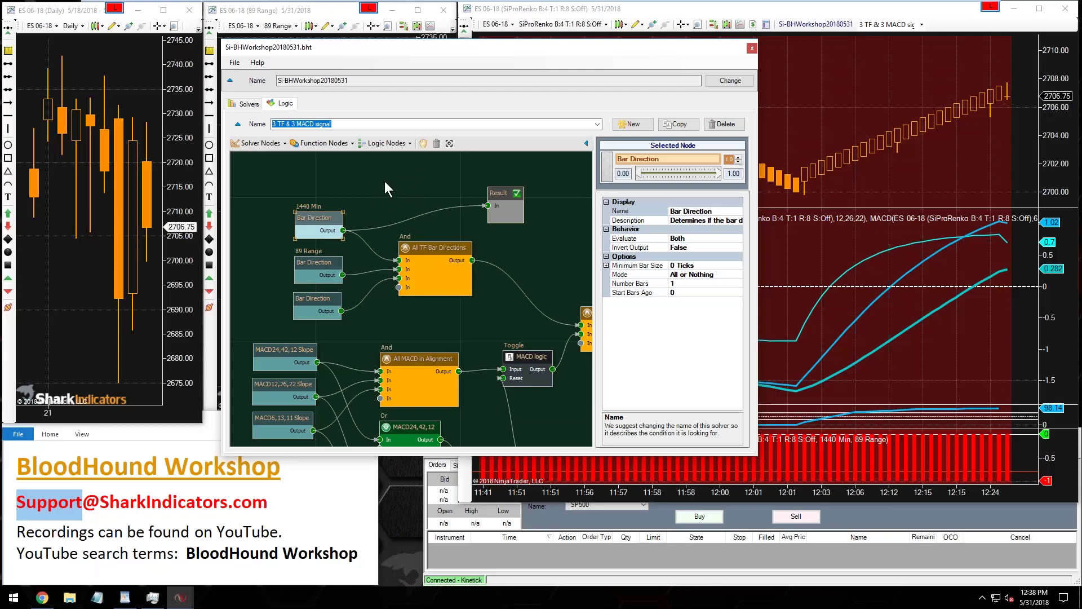
Change the daily ES 06-18 chart's data series to type Minute with value 1440.
{"action": "double_click", "coordinate": [148, 167]}
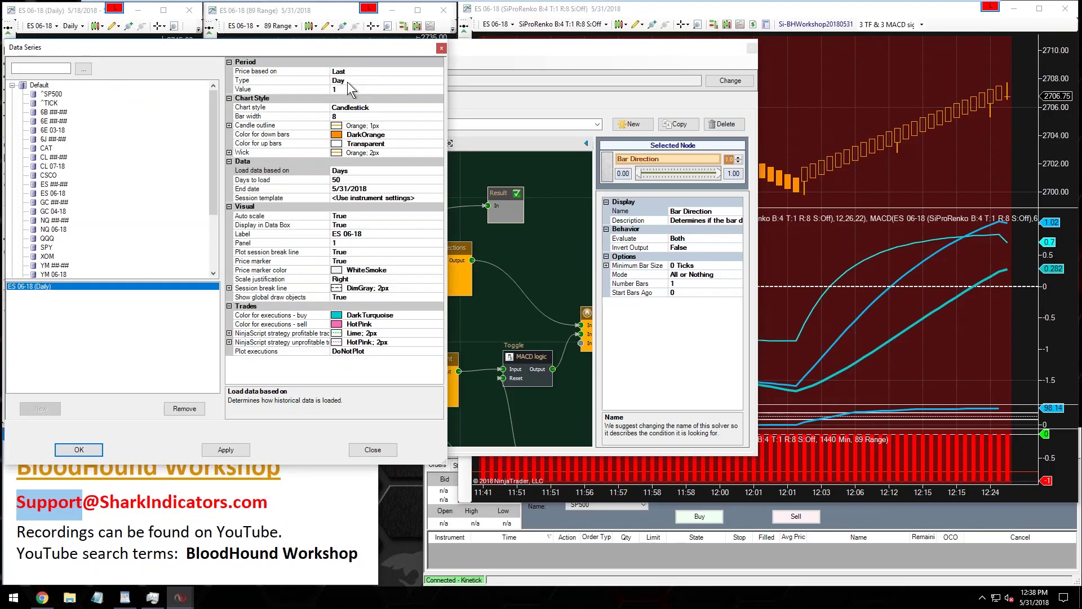
{"action": "left_click", "coordinate": [347, 81]}
{"action": "key", "text": "Down"}
{"action": "key", "text": "Down"}
{"action": "key", "text": "Up"}
{"action": "key", "text": "Up"}
{"action": "key", "text": "Up"}
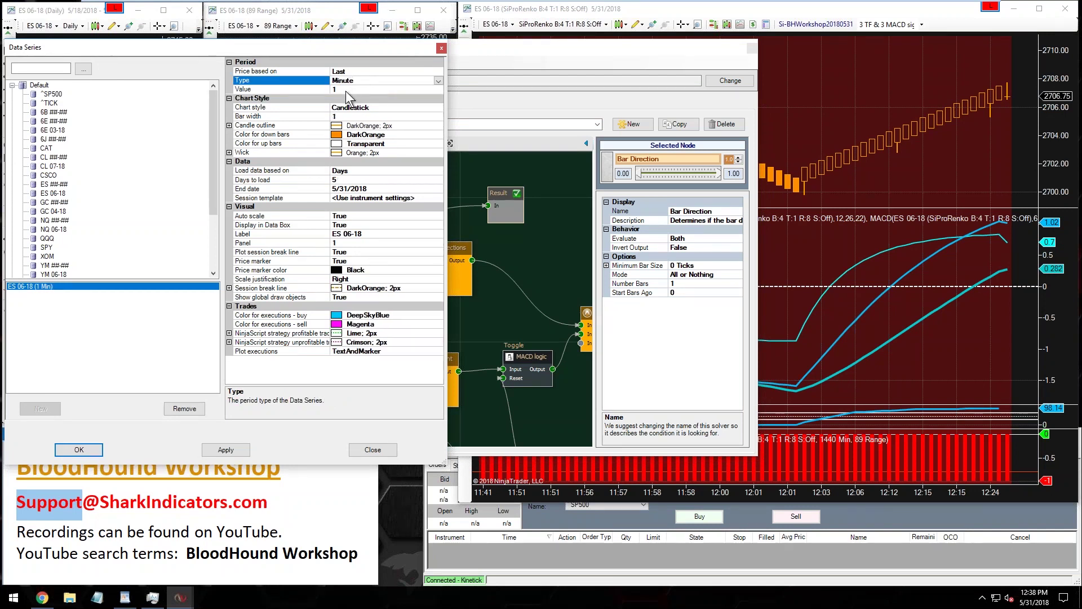
{"action": "left_click", "coordinate": [338, 89]}
{"action": "type", "text": "440"}
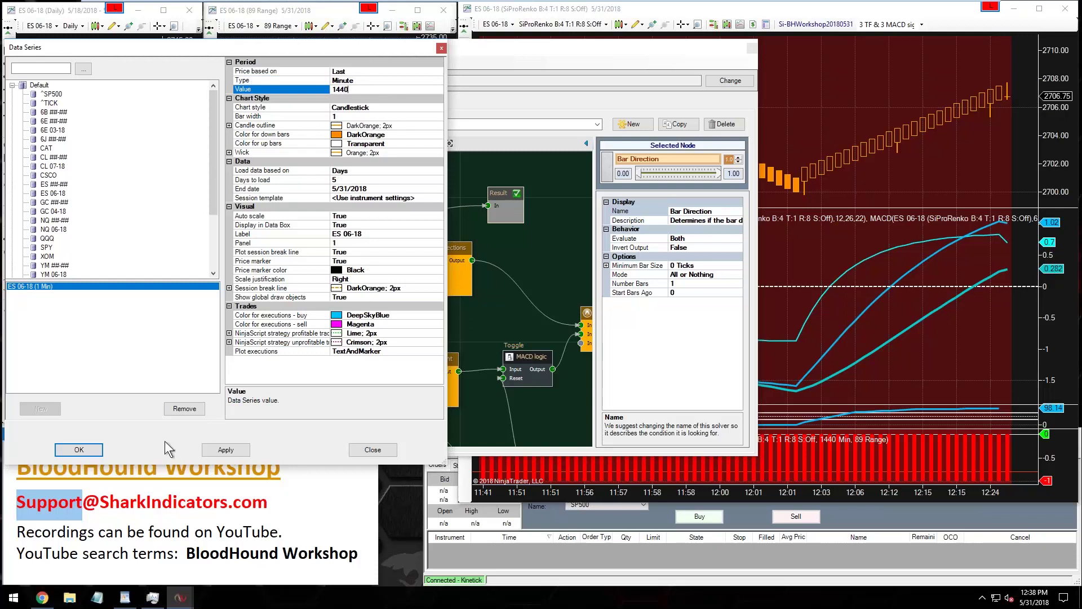
{"action": "left_click", "coordinate": [79, 449]}
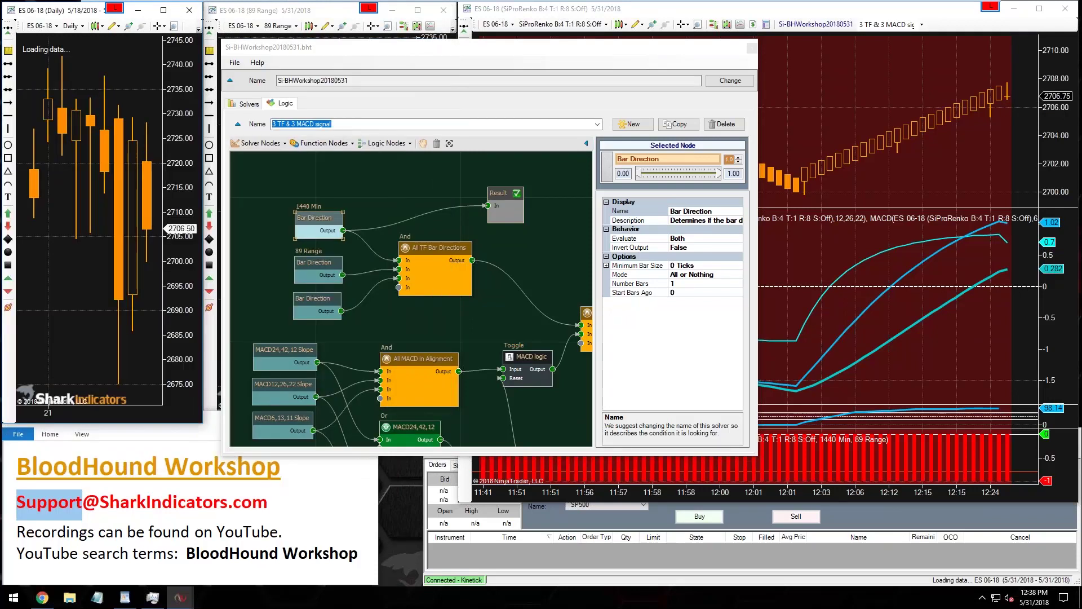
Set the 1440-minute ES 06-18 chart to load 22 days of data with a bar width of 10.
{"action": "scroll", "coordinate": [107, 260], "scroll_direction": "up", "scroll_amount": 3}
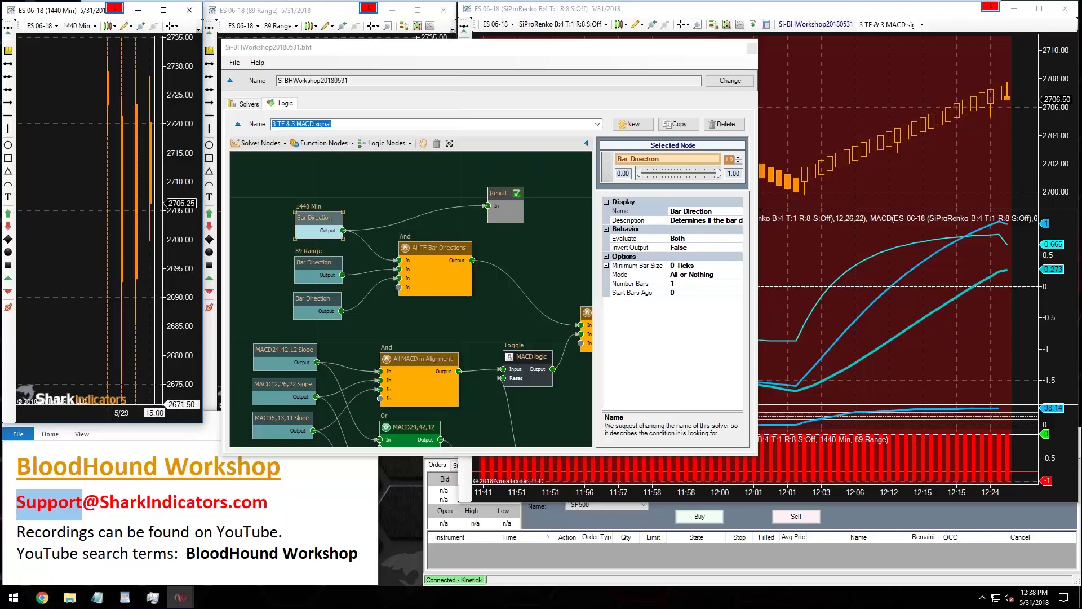
{"action": "scroll", "coordinate": [122, 201], "scroll_direction": "up", "scroll_amount": 2}
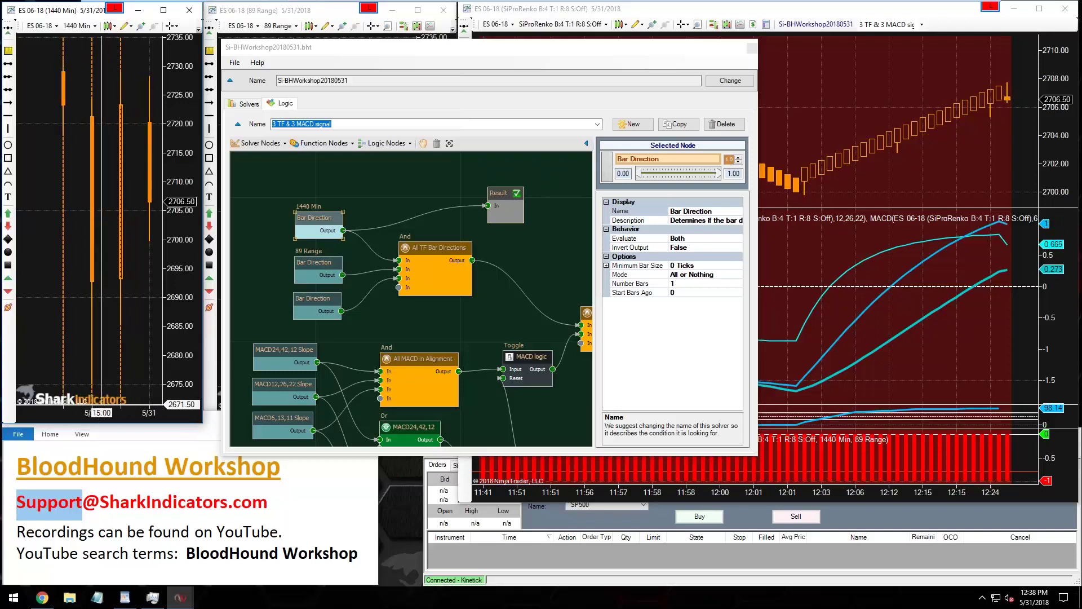
{"action": "double_click", "coordinate": [150, 200]}
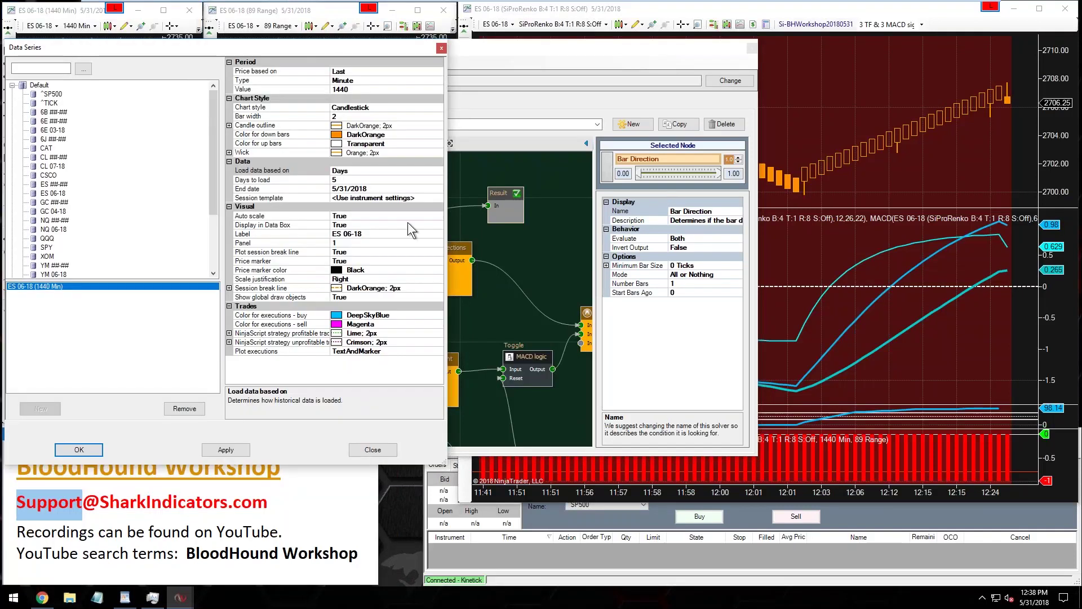
{"action": "left_click", "coordinate": [334, 179]}
{"action": "type", "text": "22"}
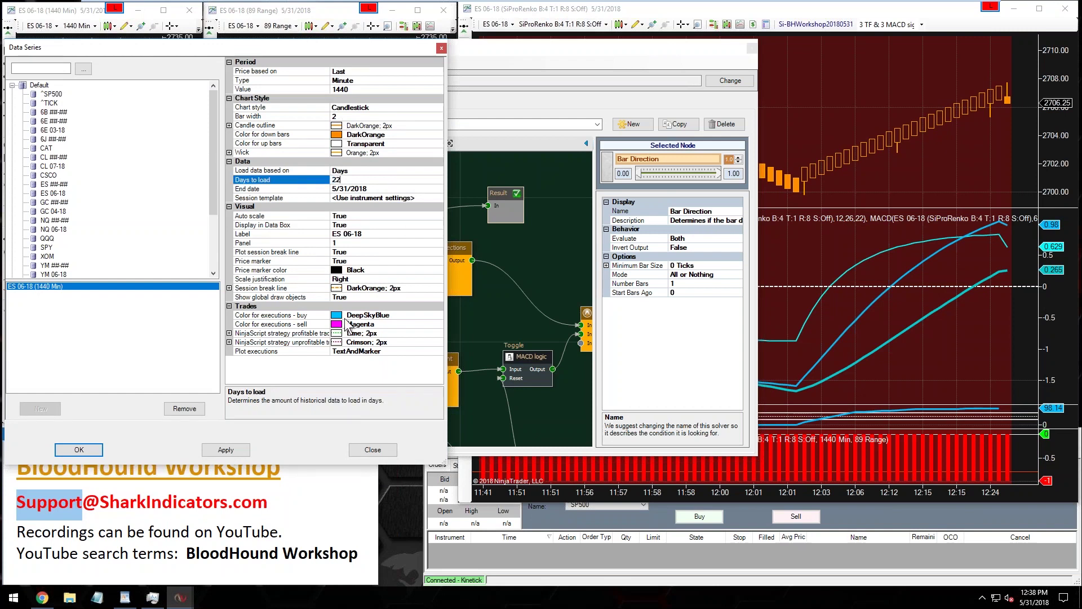
{"action": "left_click", "coordinate": [350, 116]}
{"action": "type", "text": "5"}
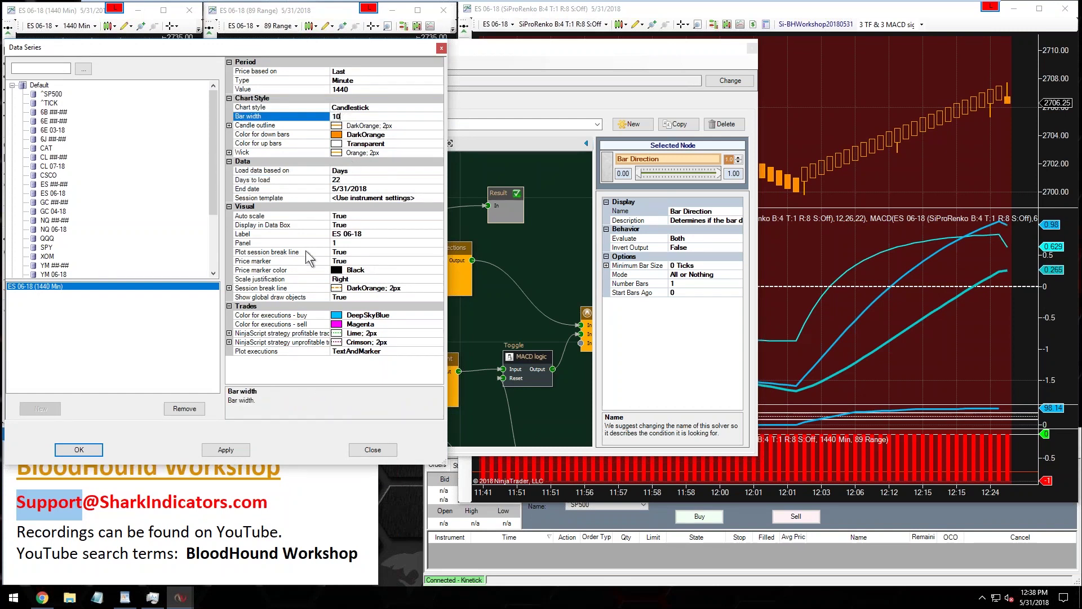
{"action": "left_click", "coordinate": [79, 449]}
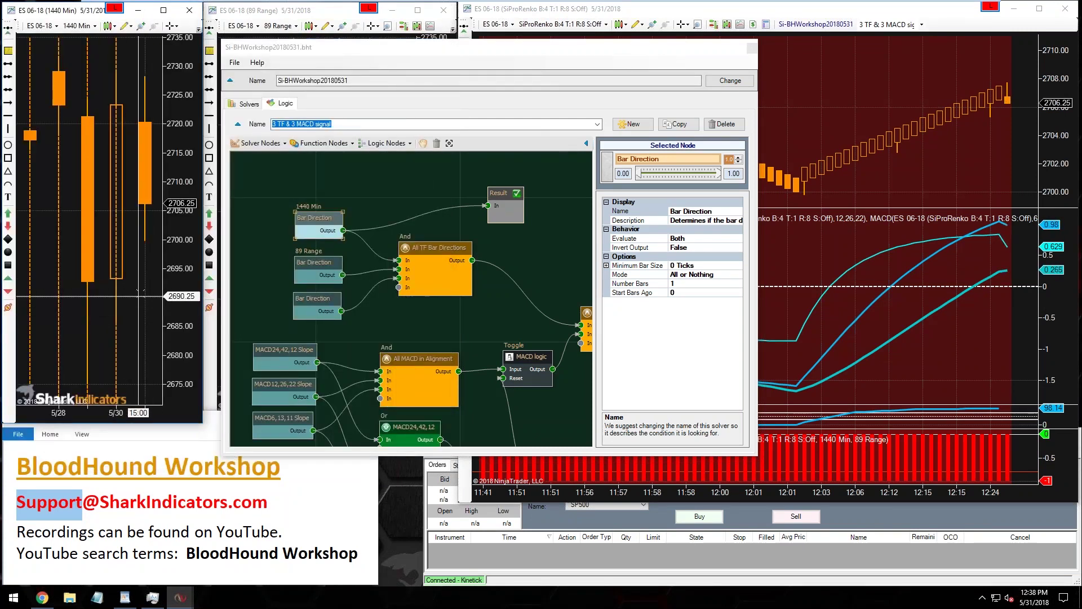
Move the Result node beside the final And node, connect that And output to it, and close the BloodHound editor.
{"action": "scroll", "coordinate": [394, 191], "scroll_direction": "down", "scroll_amount": 2}
{"action": "mouse_move", "coordinate": [394, 191]}
{"action": "left_mouse_down"}
{"action": "mouse_move", "coordinate": [558, 267]}
{"action": "mouse_move", "coordinate": [560, 292]}
{"action": "mouse_move", "coordinate": [537, 297]}
{"action": "left_mouse_up"}
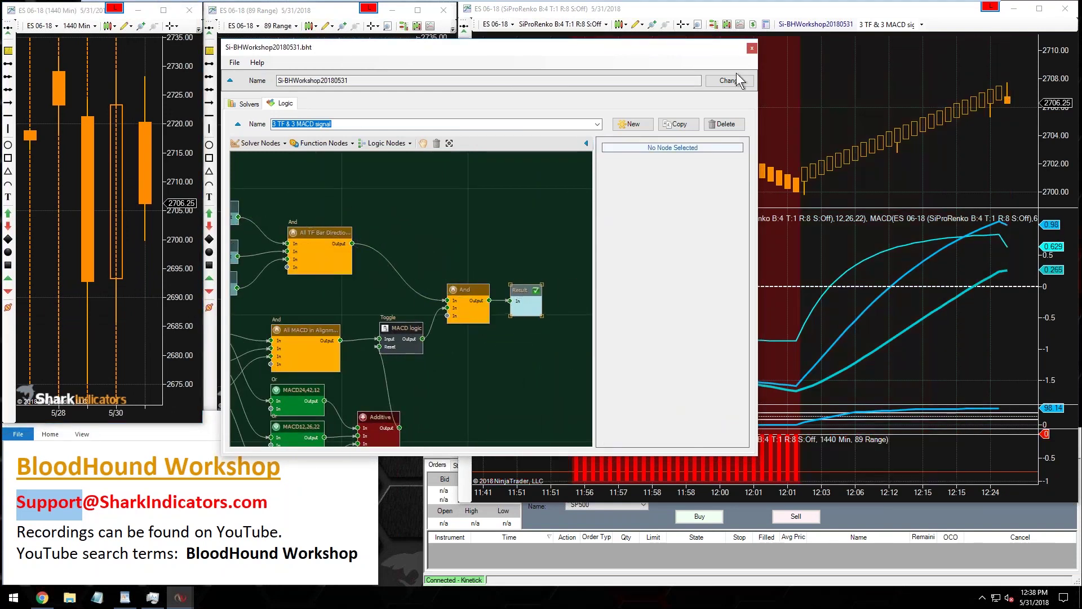
{"action": "left_click", "coordinate": [753, 48]}
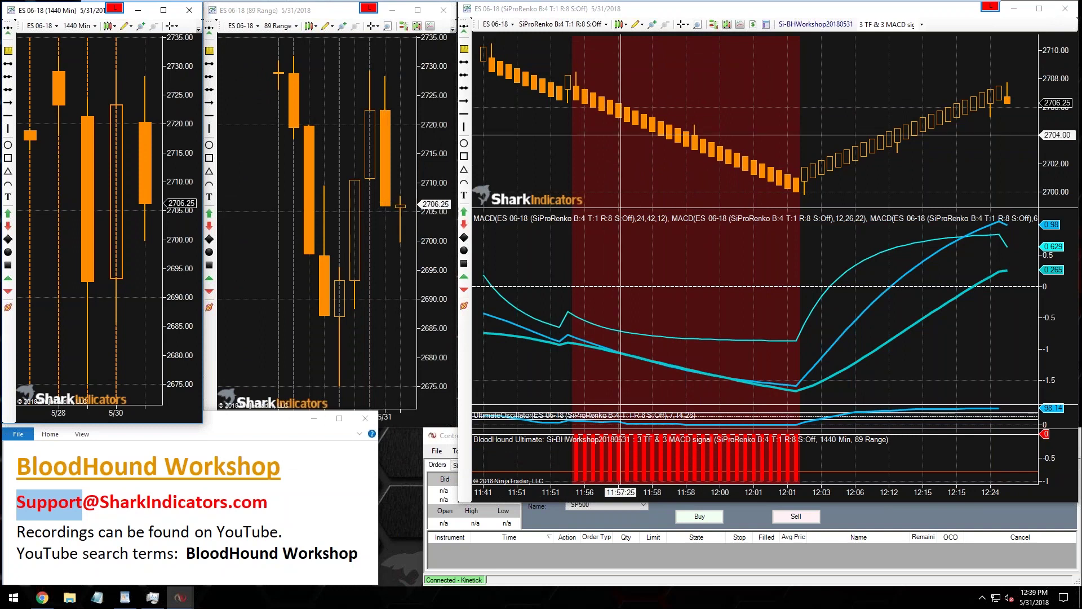
Compare the 3 TF & 3 MACD signal zones with the earlier and latest bars and MACD slopes on the SiProRenko chart.
{"action": "scroll", "coordinate": [578, 151], "scroll_direction": "up", "scroll_amount": 3}
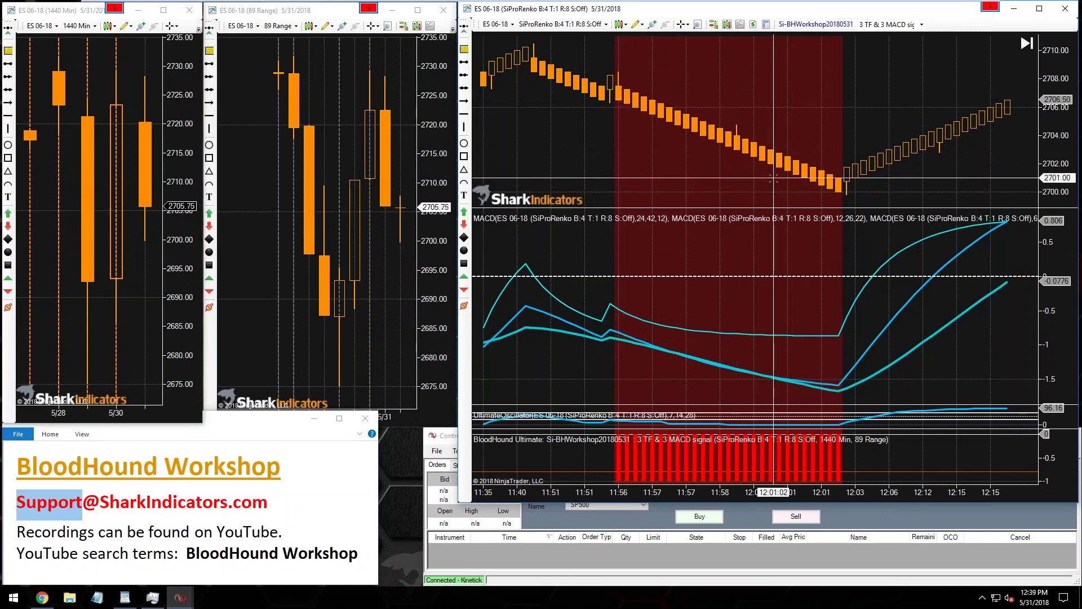
{"action": "left_click", "coordinate": [1026, 43]}
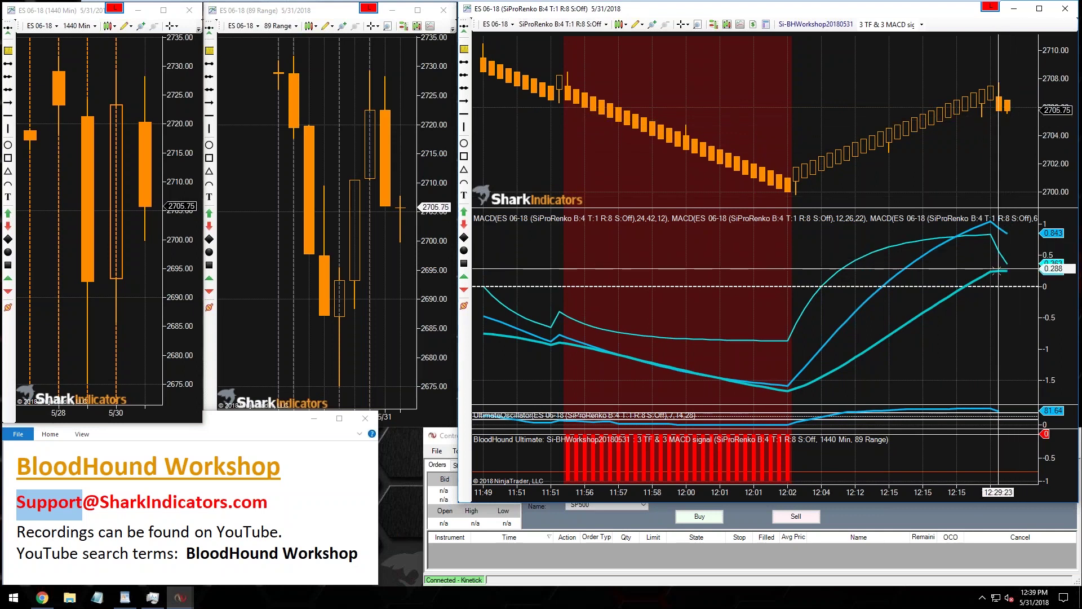
{"action": "left_click", "coordinate": [987, 274]}
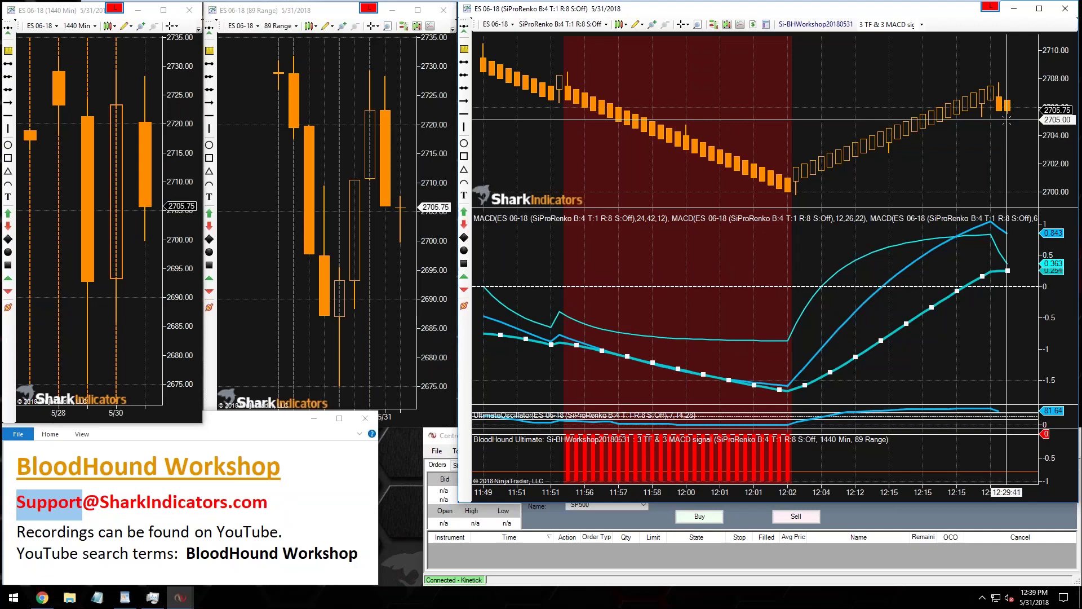
{"action": "left_click", "coordinate": [1018, 138]}
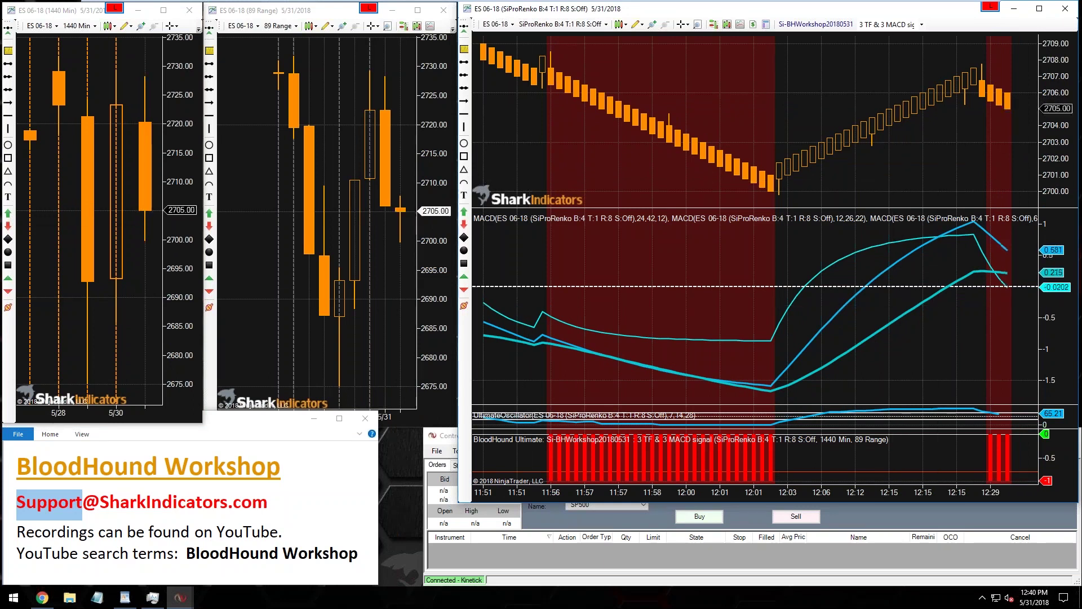
Reopen the 3 TF & 3 MACD signal logic in a widened editor and highlight the Bar Direction nodes feeding All TF Bar Directions.
{"action": "left_click", "coordinate": [806, 26]}
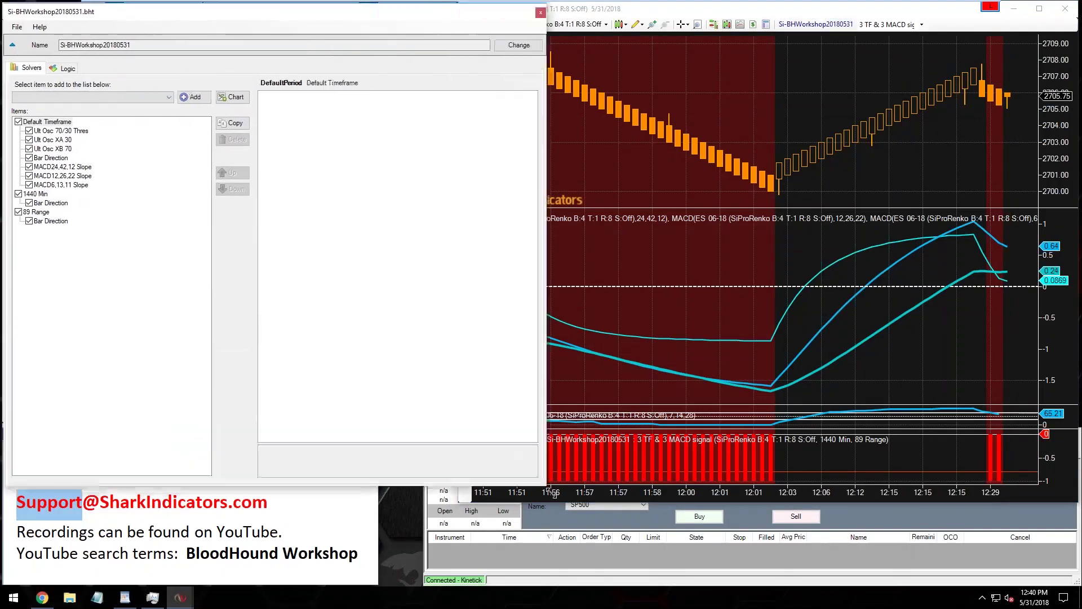
{"action": "left_click", "coordinate": [63, 68]}
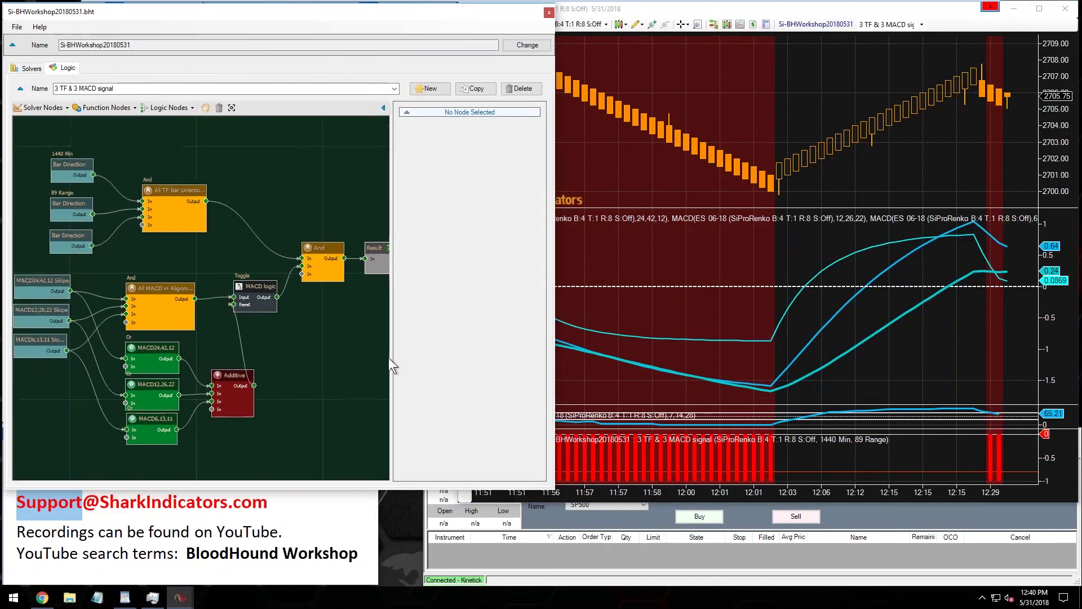
{"action": "left_click_drag", "start_coordinate": [557, 342], "coordinate": [762, 342]}
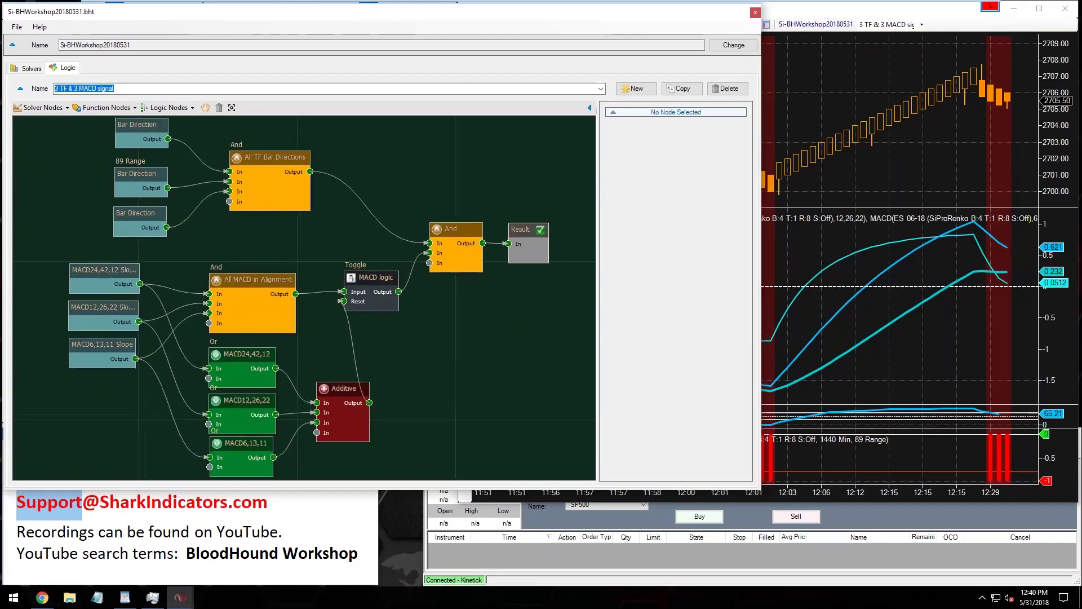
{"action": "left_click", "coordinate": [148, 147]}
{"action": "left_click", "coordinate": [164, 229], "text": "shift"}
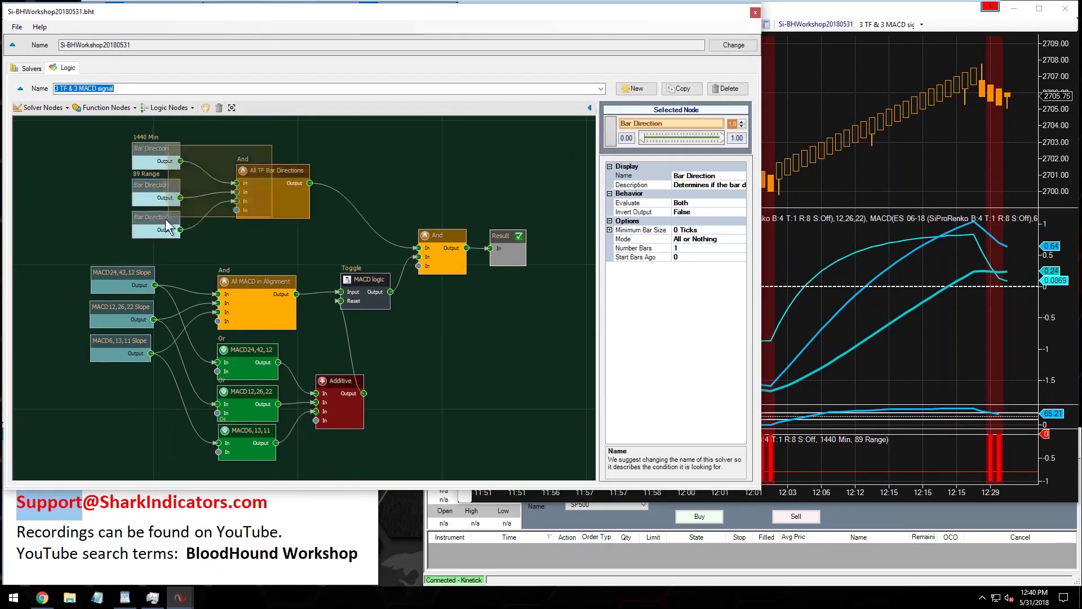
{"action": "left_click_drag", "start_coordinate": [164, 230], "coordinate": [168, 225]}
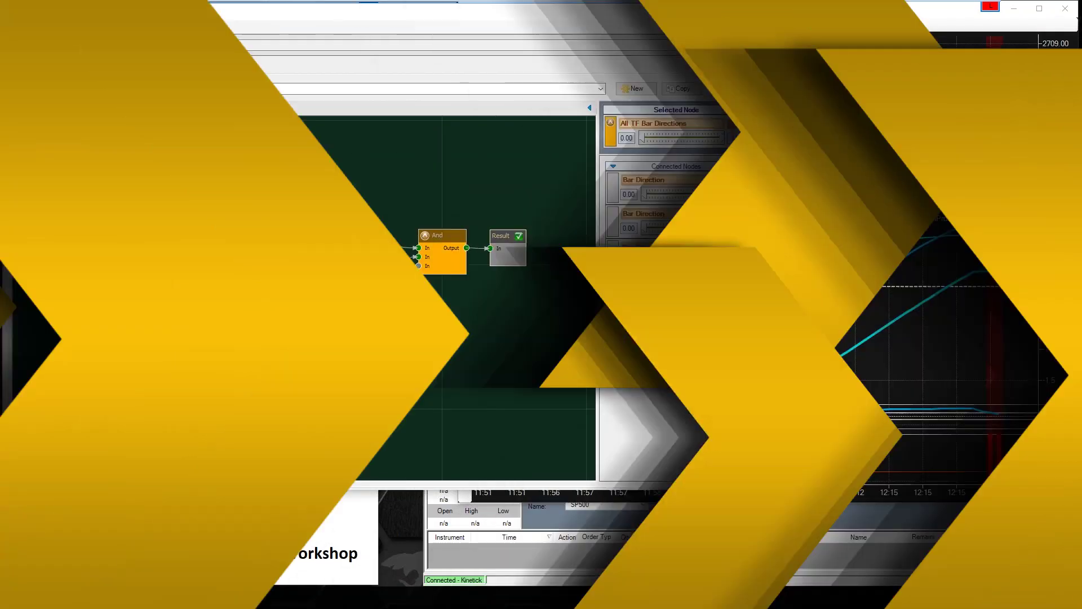